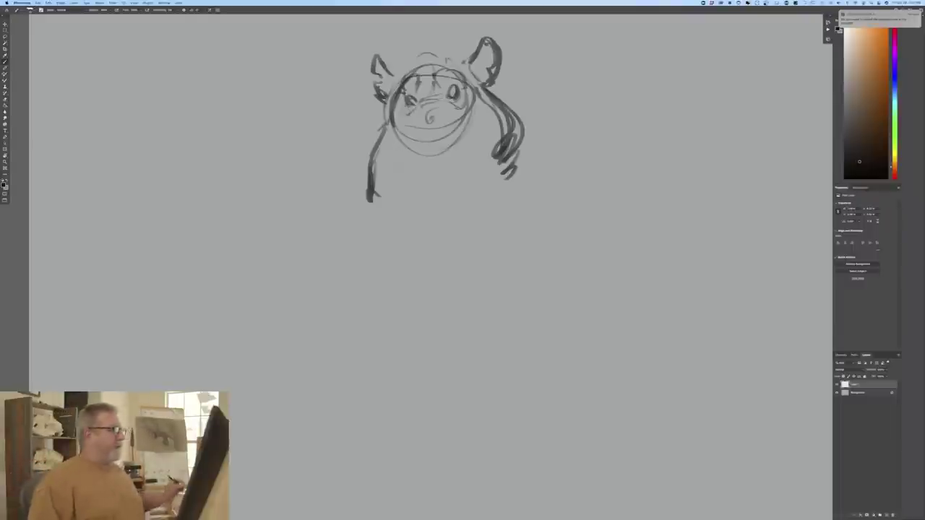
Step: Darken the creature's scowling brows and eyes and draw a large, solid dark nose in the middle of the face
mouse_move(431, 85)
mouse_down()
mouse_move(441, 93)
mouse_move(416, 119)
mouse_move(445, 111)
mouse_move(431, 128)
mouse_move(419, 124)
mouse_move(457, 96)
mouse_move(419, 110)
mouse_move(454, 83)
mouse_move(470, 86)
mouse_up()
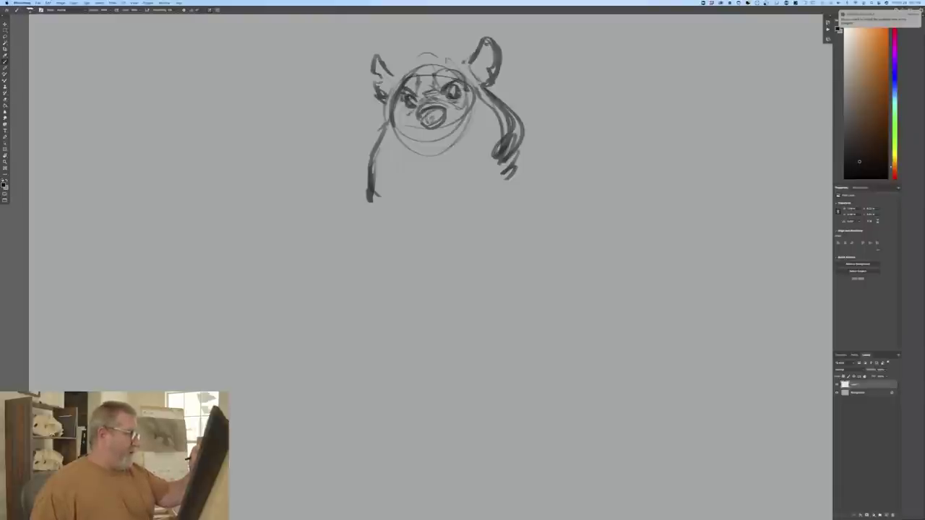
drag(463, 93, 447, 99)
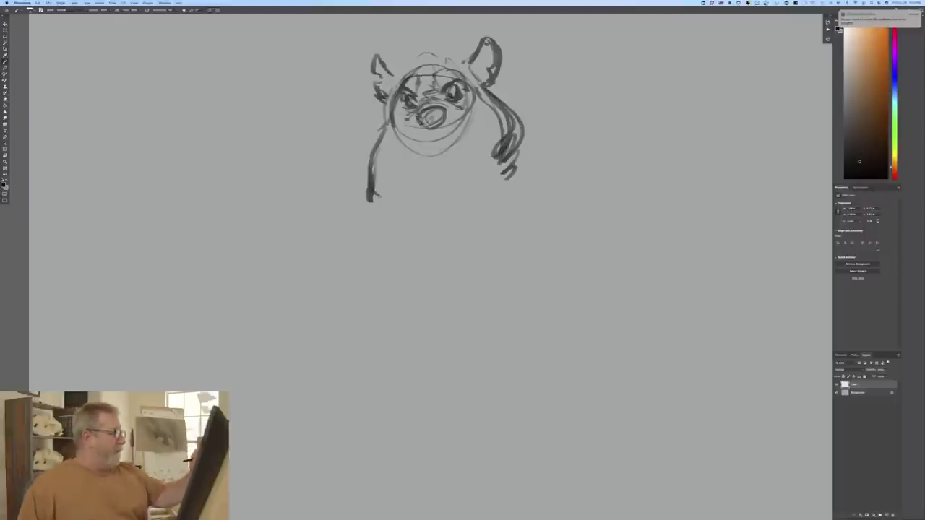
mouse_move(431, 113)
mouse_down()
mouse_move(443, 121)
mouse_move(427, 125)
mouse_move(424, 117)
mouse_up()
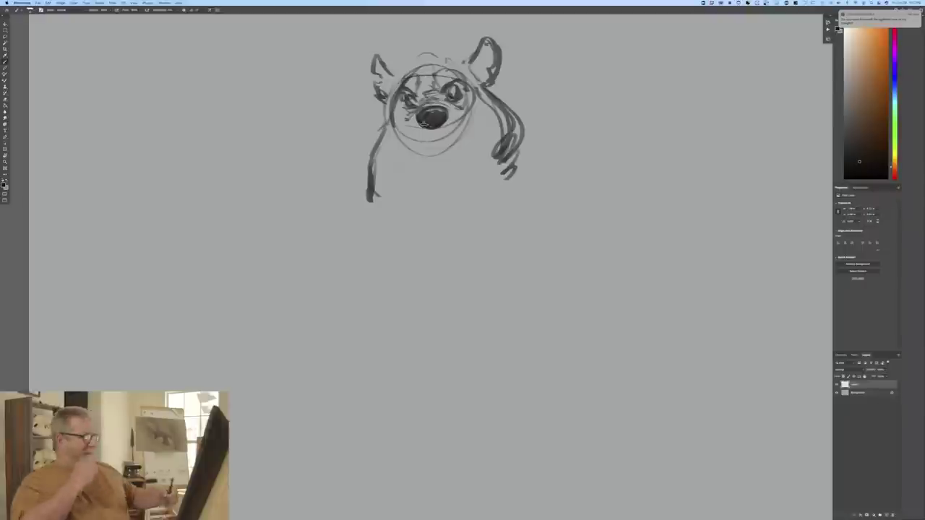
Step: Sketch the muzzle sides, the mouth line with dark corners, and a heavier chin under the creature's nose
drag(463, 111, 460, 135)
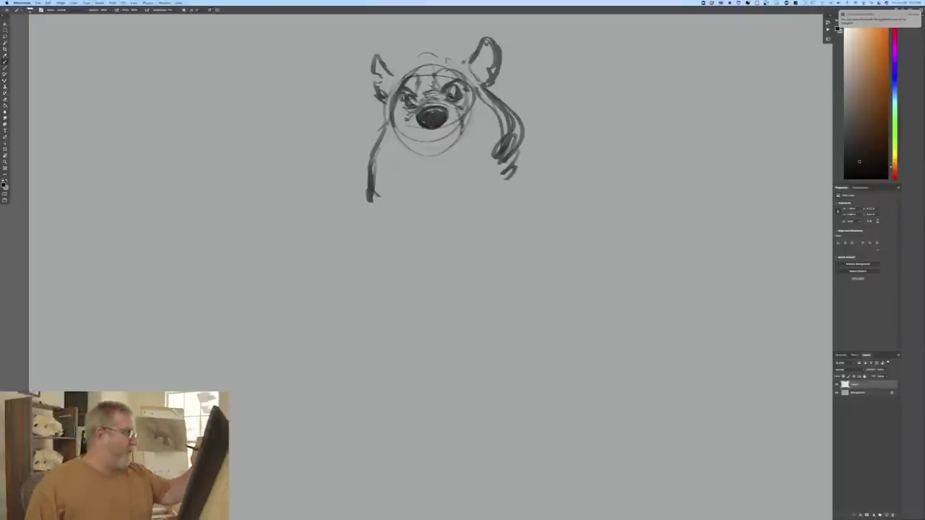
mouse_move(409, 118)
mouse_down()
mouse_move(410, 144)
mouse_move(449, 131)
mouse_move(471, 143)
mouse_up()
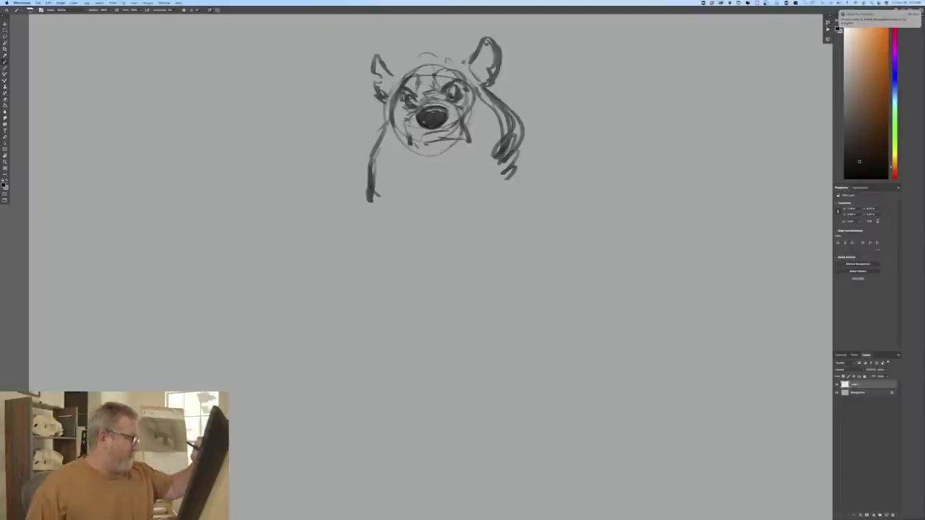
mouse_move(453, 124)
mouse_down()
mouse_move(463, 138)
mouse_move(418, 144)
mouse_up()
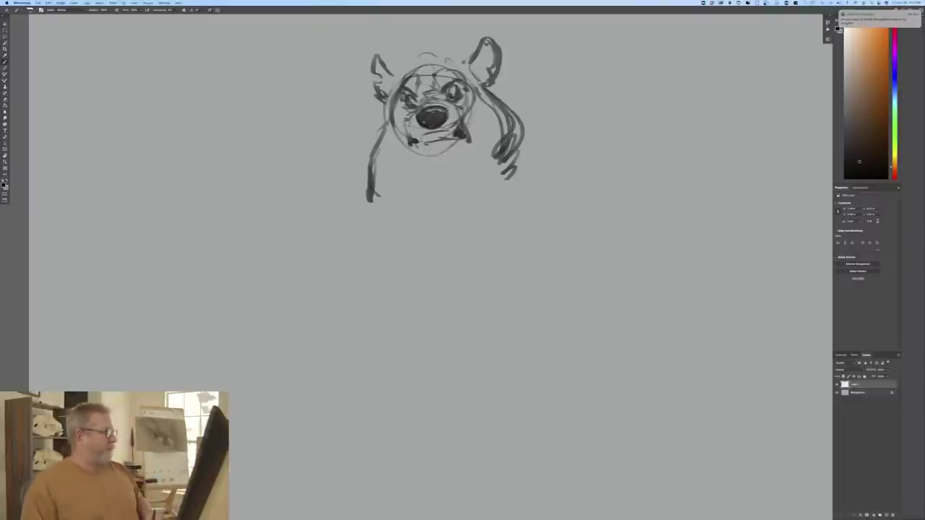
mouse_move(483, 128)
mouse_down()
mouse_move(443, 171)
mouse_move(421, 166)
mouse_up()
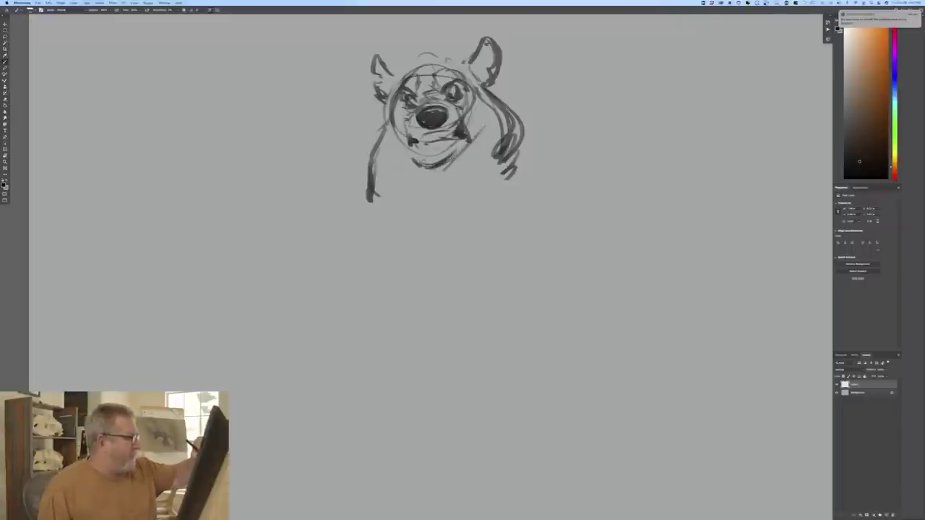
Step: Outline both sides of the thick neck, add hair tufts on top of the head, and extend the left ear's outer edge
drag(502, 101, 526, 178)
mouse_move(517, 117)
mouse_down()
mouse_move(523, 182)
mouse_move(532, 185)
mouse_up()
drag(533, 182, 497, 208)
drag(392, 122, 372, 147)
drag(467, 73, 448, 57)
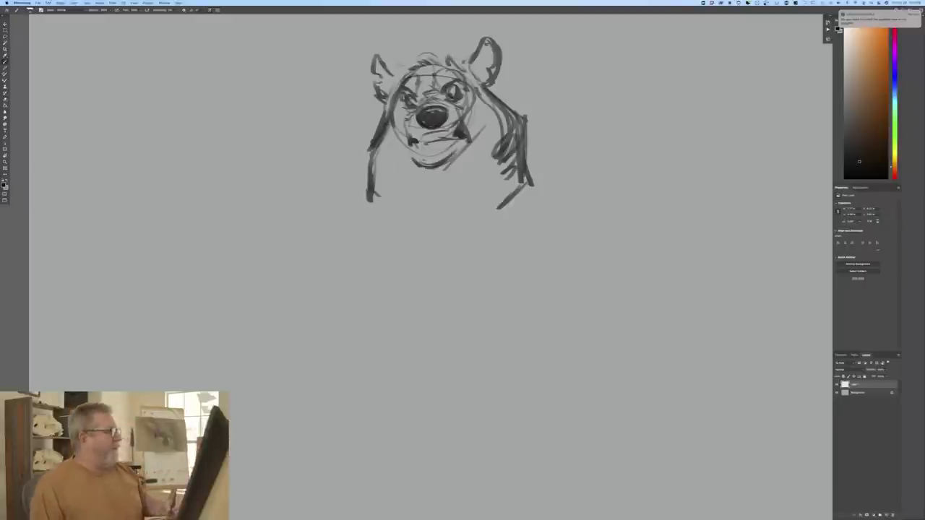
mouse_move(386, 72)
mouse_down()
mouse_move(376, 56)
mouse_move(366, 83)
mouse_up()
drag(367, 81, 380, 95)
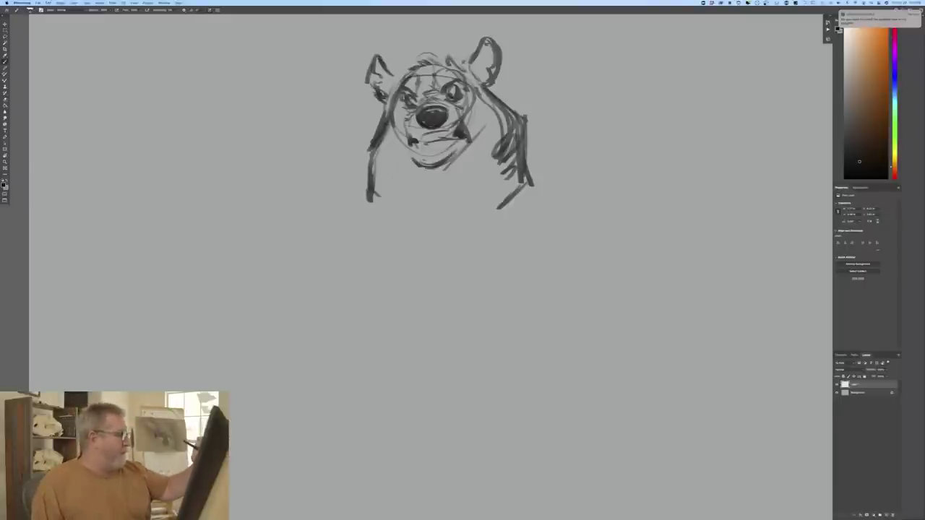
Step: Add a curved fur edge to the neck's left side and sketch the sloping right shoulder with overlapping strokes
mouse_move(372, 144)
mouse_down()
mouse_move(361, 166)
mouse_move(366, 224)
mouse_up()
drag(526, 163, 537, 190)
drag(546, 182, 587, 209)
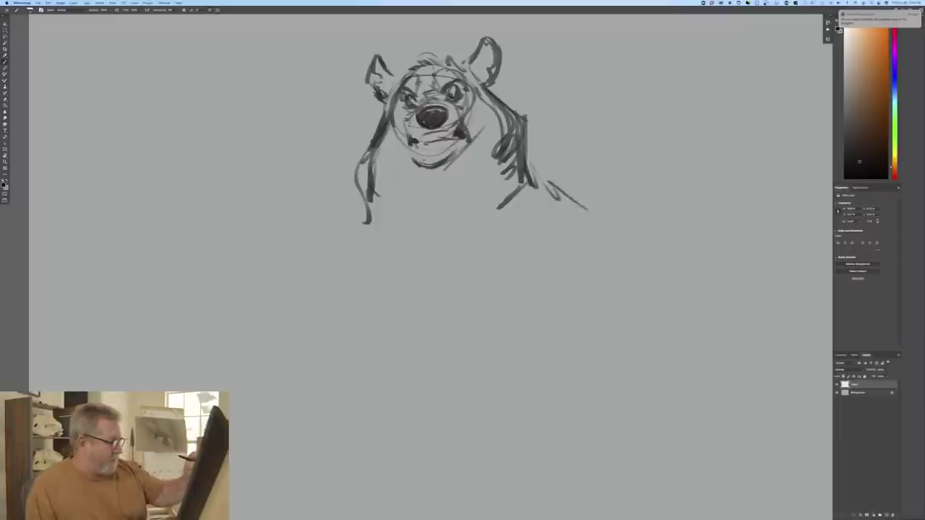
drag(532, 163, 605, 212)
drag(549, 180, 611, 218)
Step: Sketch sweeping fur lines across the upper chest and extend the right and left shoulder contours downward
drag(494, 179, 425, 226)
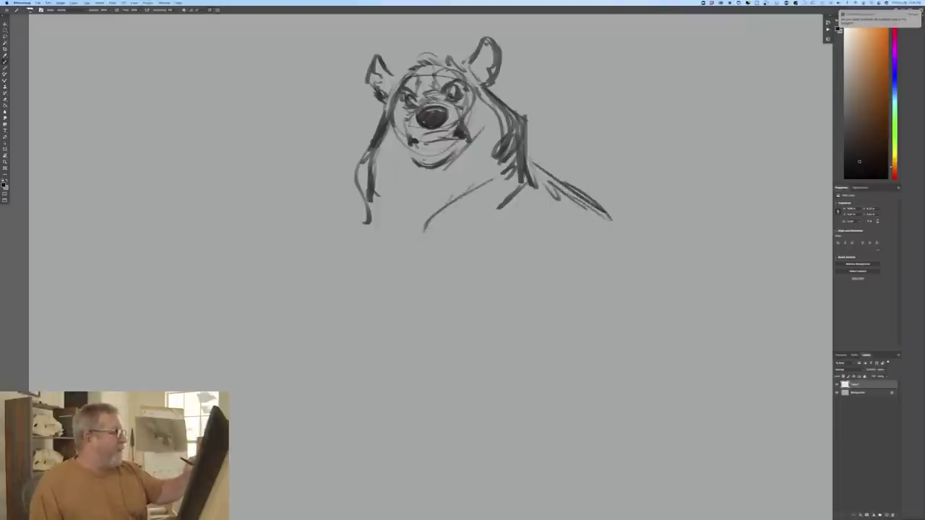
drag(484, 189, 431, 253)
mouse_move(551, 188)
mouse_down()
mouse_move(627, 262)
mouse_move(599, 220)
mouse_move(622, 250)
mouse_up()
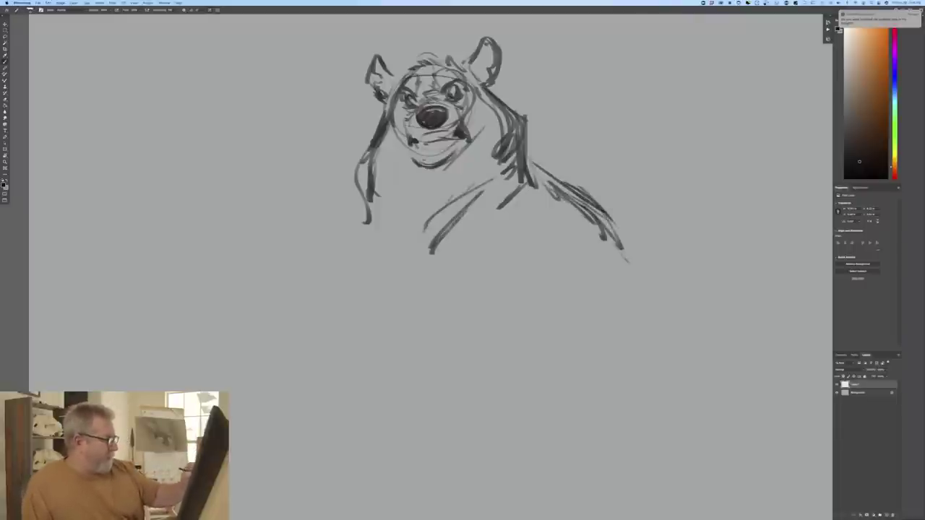
drag(476, 194, 349, 263)
drag(362, 204, 300, 308)
drag(332, 257, 309, 308)
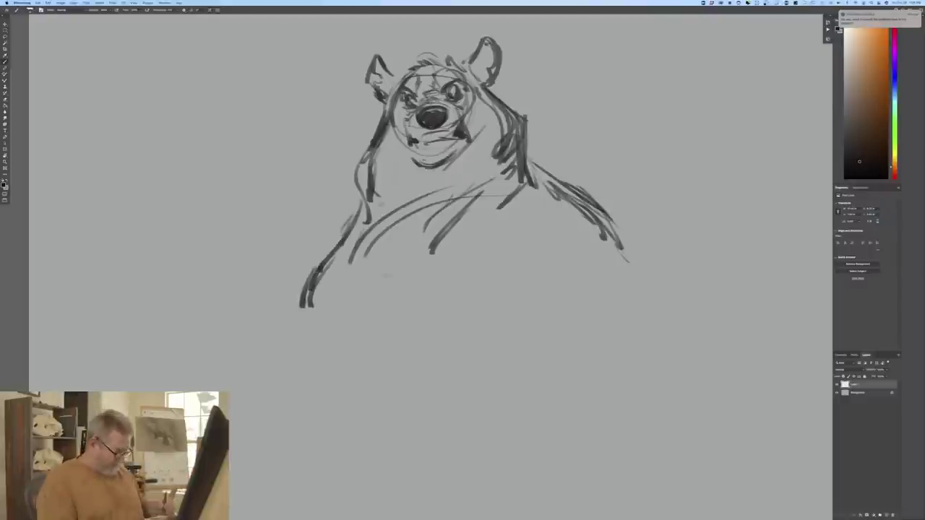
Step: Move the creature sketch up to the canvas's upper part to make room for the body
key(super+minus)
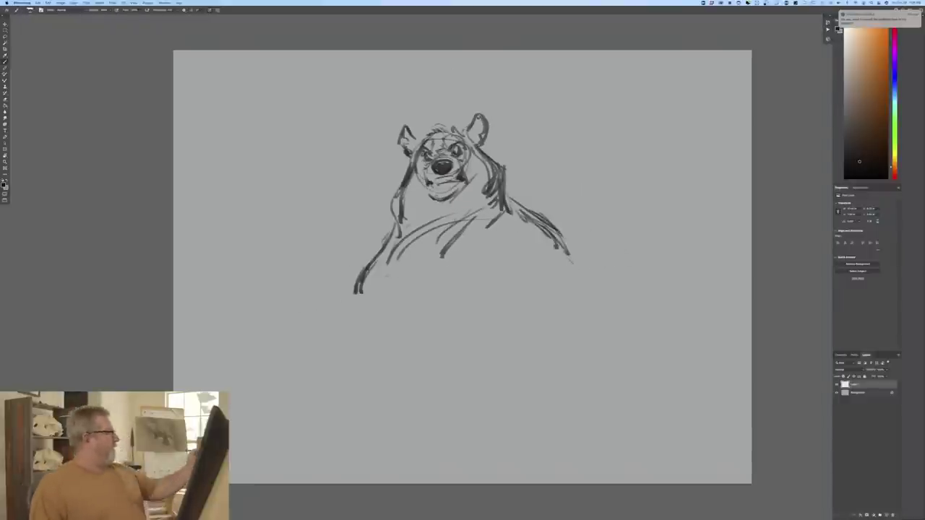
key(v)
drag(401, 288, 409, 235)
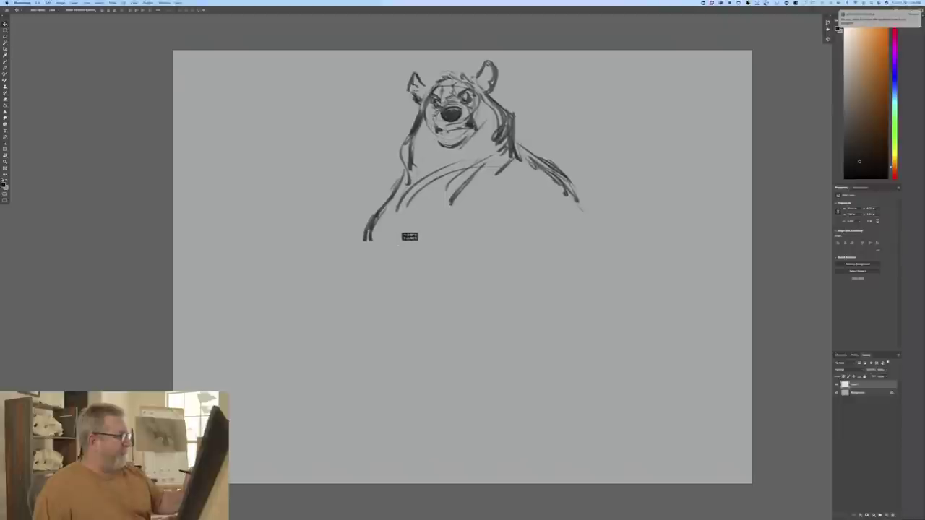
Step: Brush in the outer contours of both long, bulky arms from the shoulders down to the wrists
key(b)
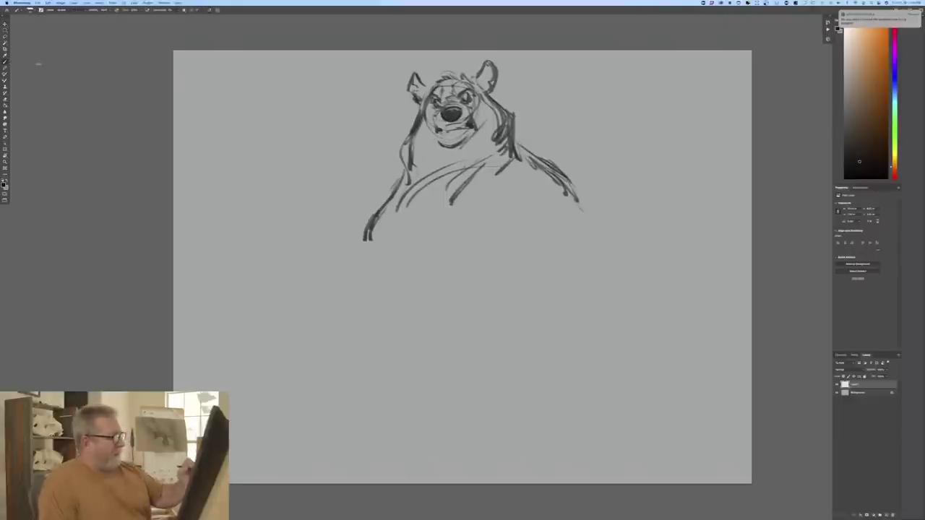
drag(562, 177, 600, 259)
mouse_move(584, 226)
mouse_down()
mouse_move(640, 311)
mouse_move(631, 334)
mouse_up()
mouse_move(634, 265)
mouse_down()
mouse_move(624, 348)
mouse_move(601, 377)
mouse_up()
drag(399, 177, 367, 257)
mouse_move(374, 216)
mouse_down()
mouse_move(370, 268)
mouse_move(354, 302)
mouse_up()
mouse_move(370, 265)
mouse_down()
mouse_move(338, 306)
mouse_move(333, 353)
mouse_up()
drag(336, 308, 337, 365)
drag(329, 362, 351, 399)
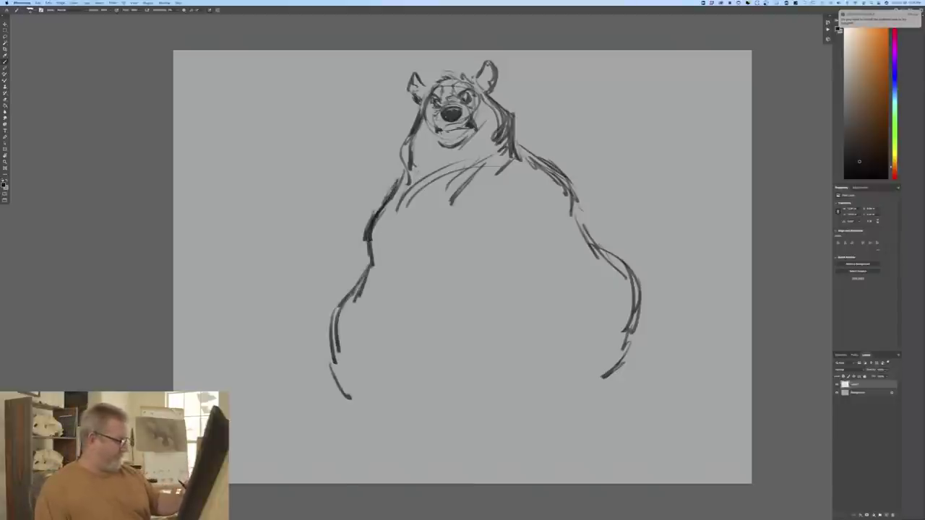
drag(349, 357, 355, 378)
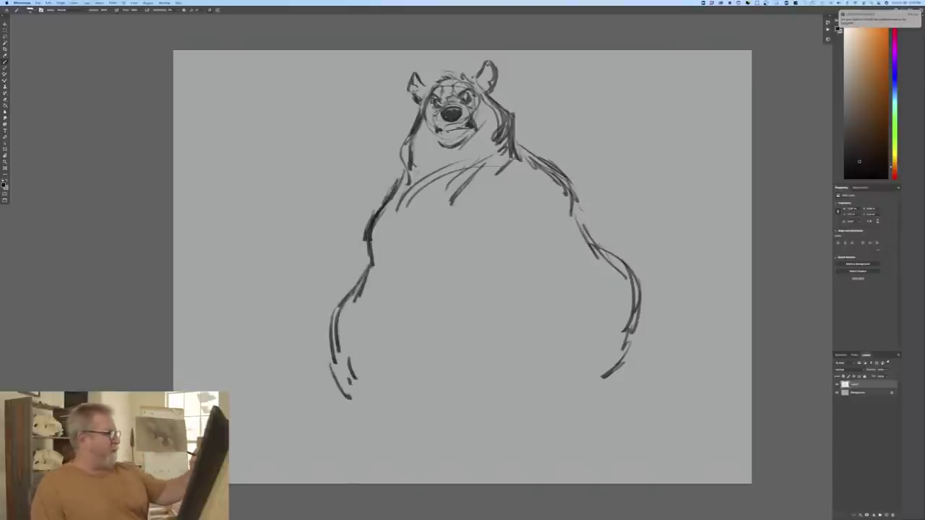
Step: Draw the right arm's inner contour from armpit to wrist and sketch the armpit fur and side of the torso
drag(404, 146, 395, 195)
mouse_move(524, 238)
mouse_down()
mouse_move(558, 257)
mouse_move(591, 312)
mouse_up()
drag(565, 279, 609, 348)
drag(587, 314, 607, 343)
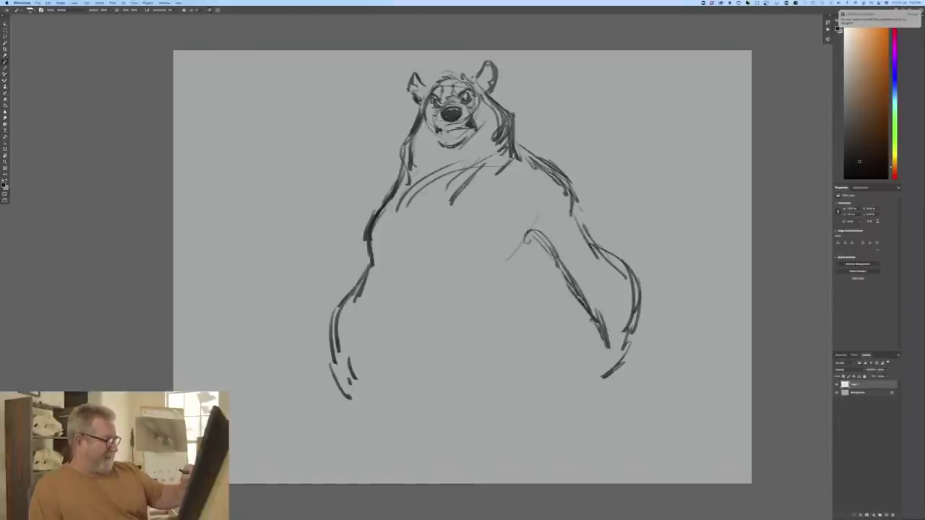
drag(528, 234, 504, 276)
mouse_move(520, 152)
mouse_down()
mouse_move(536, 189)
mouse_move(537, 286)
mouse_up()
drag(528, 250, 489, 319)
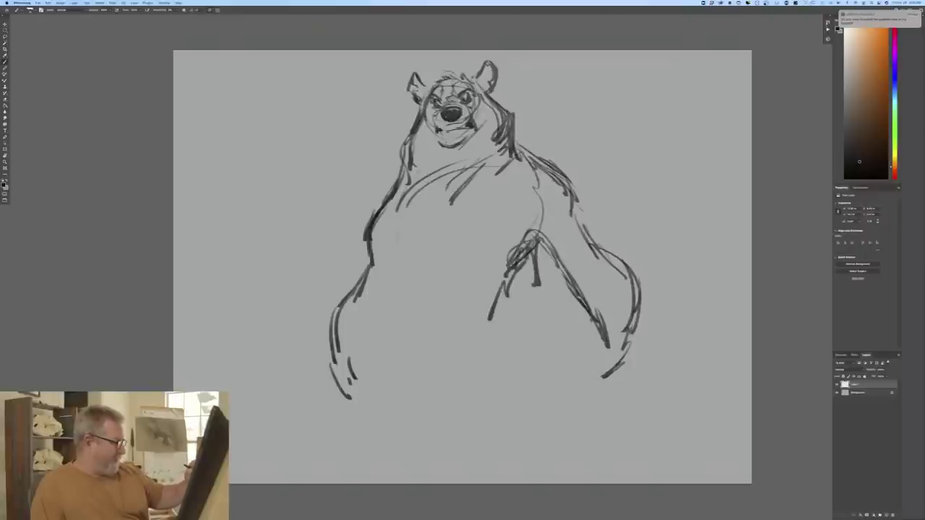
Step: Fill the left side of the torso with long hanging fur strokes running from the shoulder down past the waist
drag(394, 236, 397, 273)
drag(398, 250, 406, 281)
drag(390, 209, 377, 256)
drag(418, 194, 430, 316)
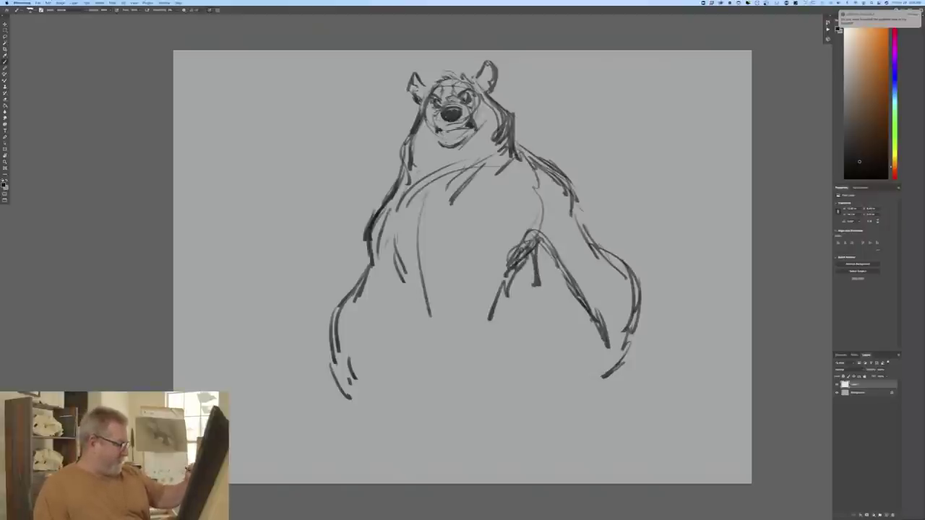
mouse_move(411, 233)
mouse_down()
mouse_move(427, 346)
mouse_move(437, 341)
mouse_up()
mouse_move(518, 273)
mouse_down()
mouse_move(509, 309)
mouse_move(532, 315)
mouse_up()
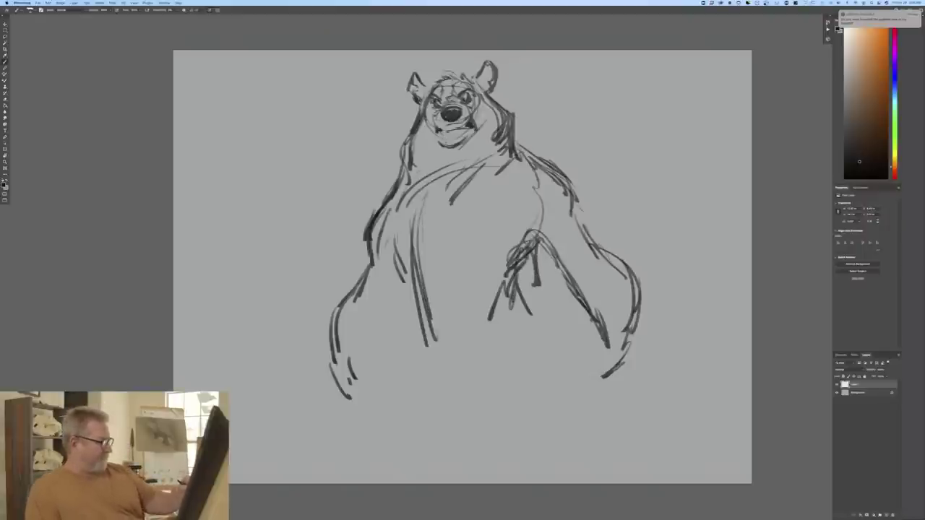
drag(402, 205, 385, 257)
drag(391, 222, 383, 273)
mouse_move(390, 246)
mouse_down()
mouse_move(397, 316)
mouse_move(392, 277)
mouse_up()
drag(394, 278, 413, 372)
drag(395, 261, 416, 378)
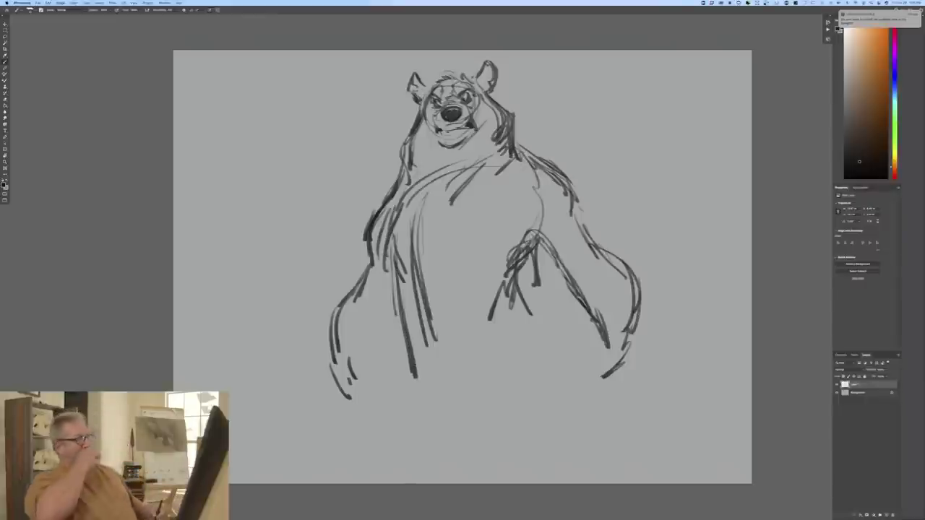
Step: Reinforce the chest fur sweep, sharpen the ears into darker points, and thicken the neck's left outline
mouse_move(515, 128)
mouse_down()
mouse_move(534, 143)
mouse_move(445, 191)
mouse_move(414, 265)
mouse_up()
drag(452, 202, 422, 310)
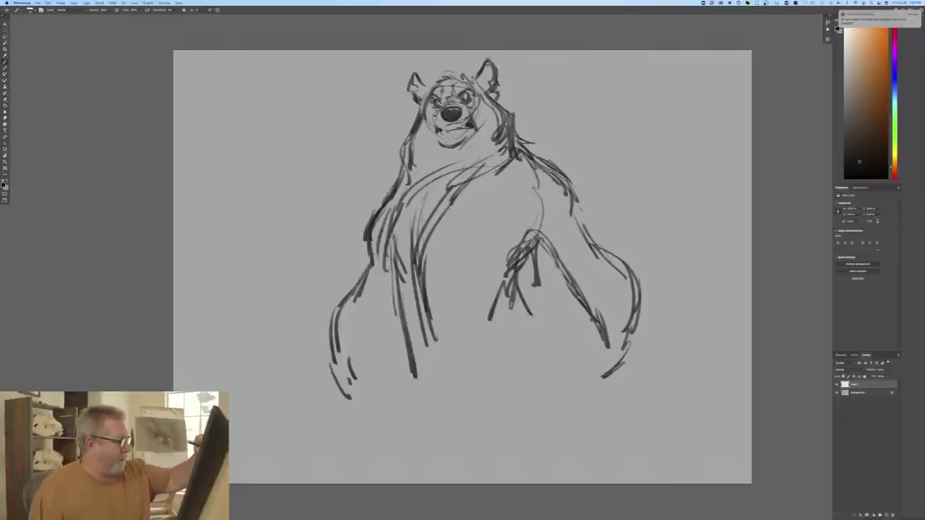
drag(414, 72, 427, 86)
drag(409, 95, 413, 70)
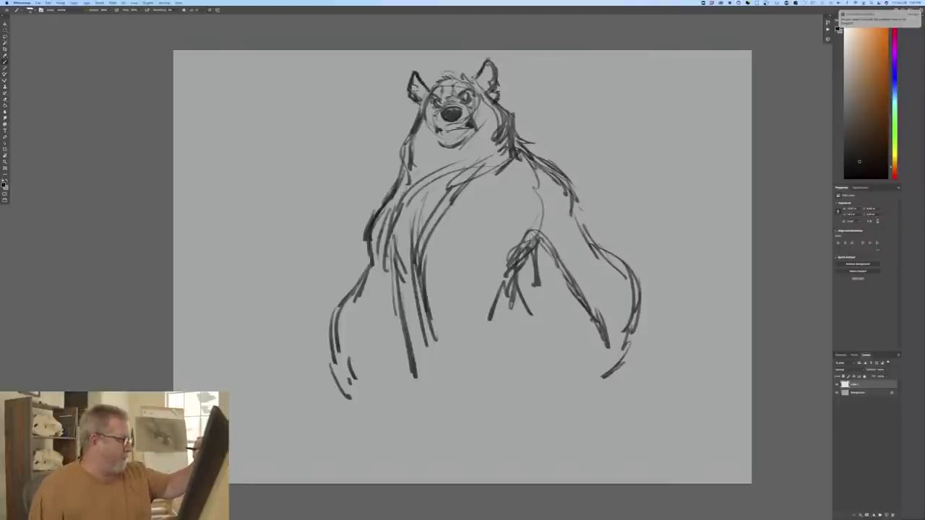
drag(418, 114, 400, 150)
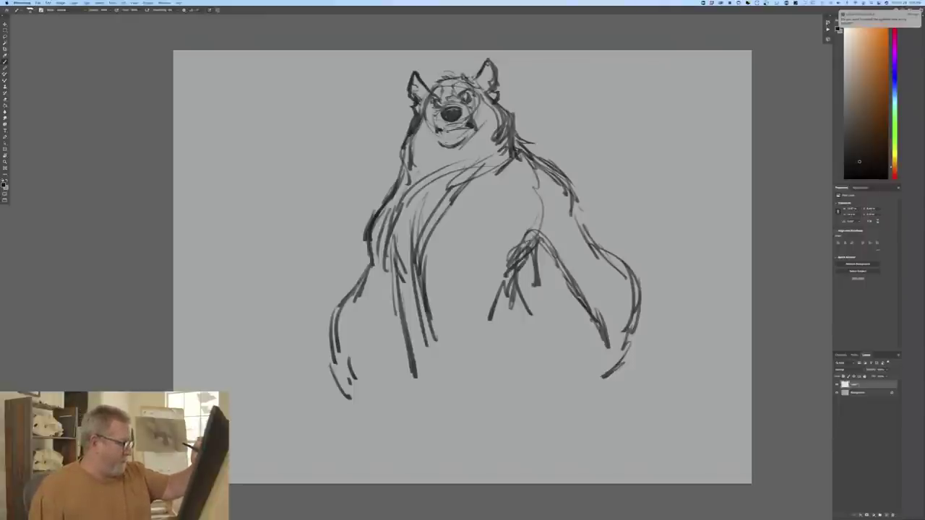
Step: Draw a ragged mane edge across the middle of the chest, ending in small fur clumps down the torso
drag(444, 204, 432, 233)
mouse_move(509, 168)
mouse_down()
mouse_move(490, 188)
mouse_move(494, 196)
mouse_up()
mouse_move(486, 202)
mouse_down()
mouse_move(475, 208)
mouse_move(482, 203)
mouse_up()
mouse_move(506, 183)
mouse_down()
mouse_move(490, 196)
mouse_move(477, 257)
mouse_up()
drag(474, 233, 447, 275)
mouse_move(494, 181)
mouse_down()
mouse_move(437, 242)
mouse_move(426, 270)
mouse_up()
mouse_move(435, 270)
mouse_down()
mouse_move(427, 344)
mouse_move(429, 299)
mouse_up()
mouse_move(439, 272)
mouse_down()
mouse_move(431, 290)
mouse_move(443, 353)
mouse_up()
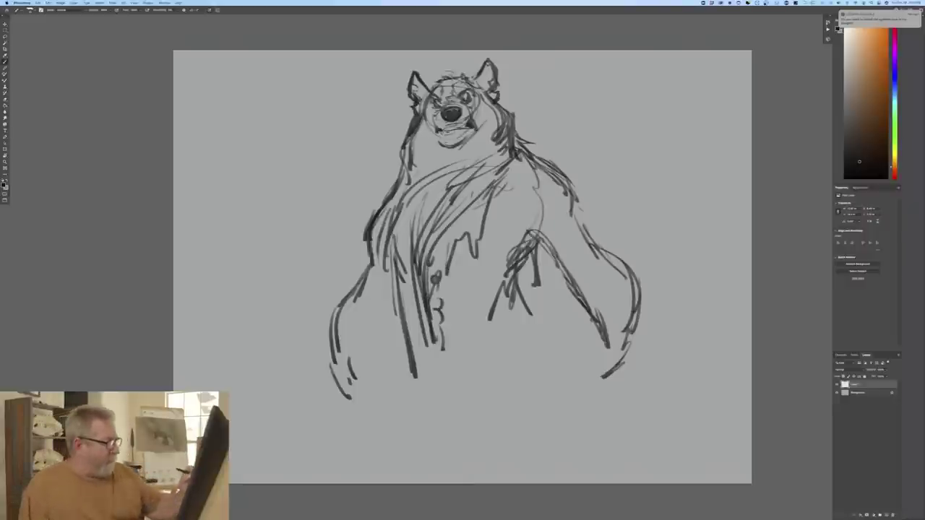
Step: Reinforce the right forearm's inner edge and draw a hand with curled, clawed fingers at its wrist
mouse_move(541, 256)
mouse_down()
mouse_move(598, 337)
mouse_move(606, 365)
mouse_move(600, 375)
mouse_up()
mouse_move(599, 375)
mouse_down()
mouse_move(607, 396)
mouse_move(587, 407)
mouse_up()
mouse_move(580, 346)
mouse_down()
mouse_move(603, 343)
mouse_move(557, 373)
mouse_move(587, 366)
mouse_move(598, 393)
mouse_move(572, 409)
mouse_move(596, 416)
mouse_up()
mouse_move(608, 384)
mouse_down()
mouse_move(611, 409)
mouse_move(592, 425)
mouse_up()
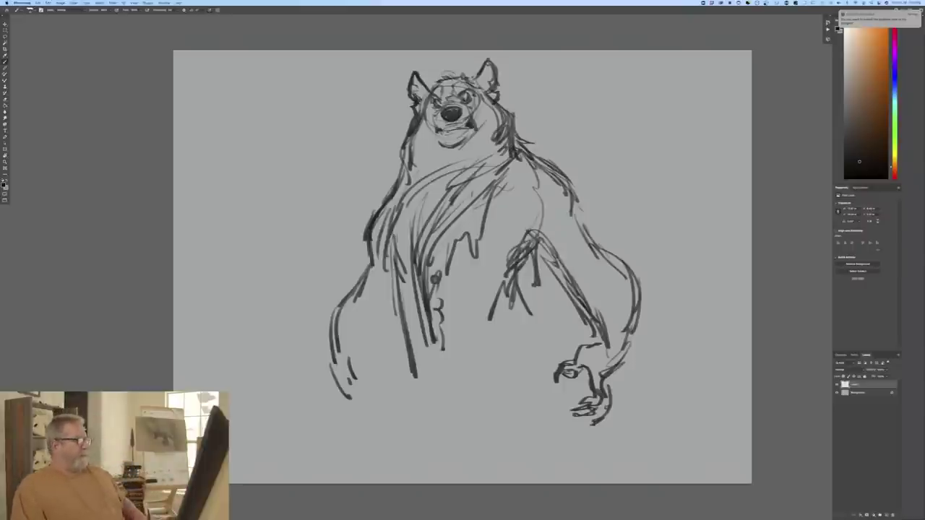
Step: Thicken the left forearm's outer contour and draw its inner contour from the elbow down to the wrist
drag(357, 277, 325, 357)
drag(395, 294, 369, 390)
drag(393, 308, 389, 322)
drag(396, 284, 385, 345)
drag(374, 379, 368, 389)
drag(339, 322, 348, 393)
Step: Rough in the left hand with an outer edge, finger strokes, and an oval thumb below the wrist
mouse_move(333, 361)
mouse_down()
mouse_move(354, 418)
mouse_move(385, 439)
mouse_move(334, 384)
mouse_move(326, 436)
mouse_up()
drag(323, 408, 315, 428)
drag(367, 389, 374, 424)
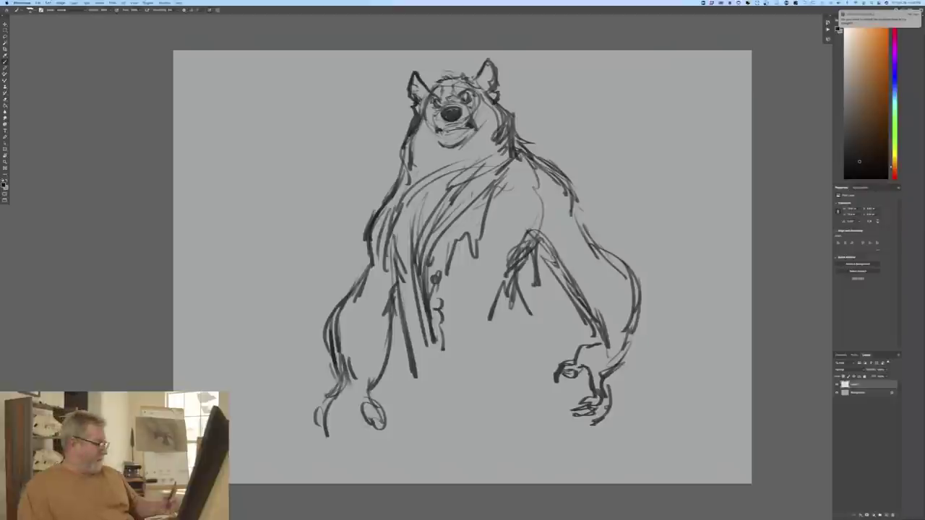
mouse_move(317, 428)
mouse_down()
mouse_move(338, 447)
mouse_move(328, 453)
mouse_up()
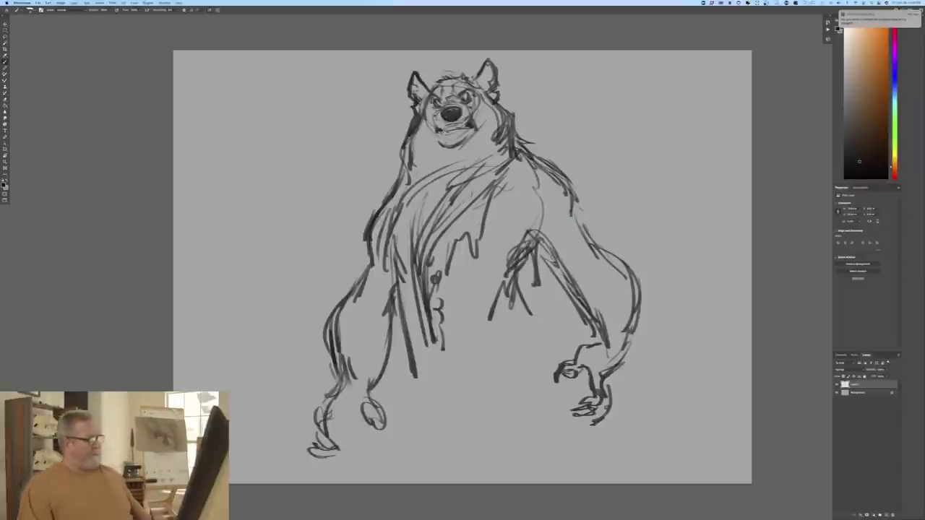
Step: Remove the rough outer edge and fingers of the left hand and redraw them with knuckles and curled fingertips
mouse_move(333, 398)
mouse_down()
mouse_move(322, 449)
mouse_move(333, 396)
mouse_up()
drag(344, 318, 333, 383)
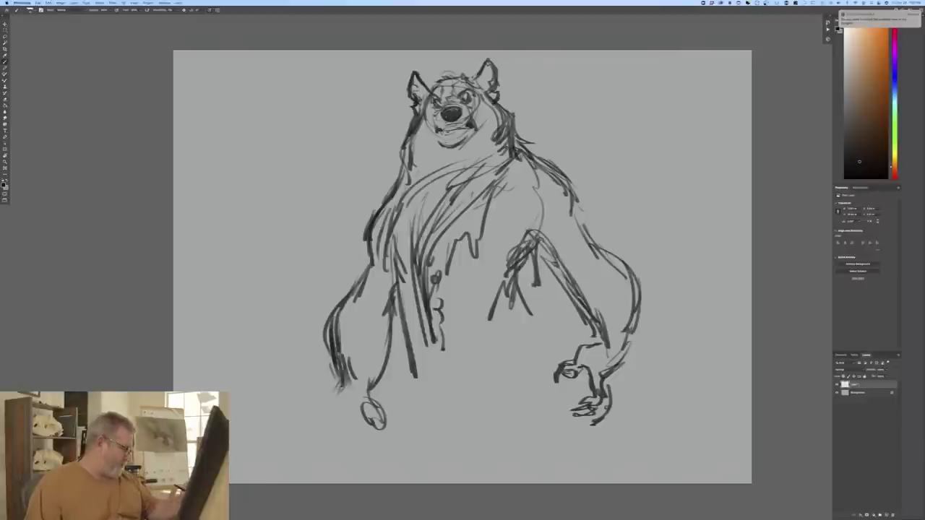
mouse_move(343, 345)
mouse_down()
mouse_move(330, 399)
mouse_move(344, 437)
mouse_up()
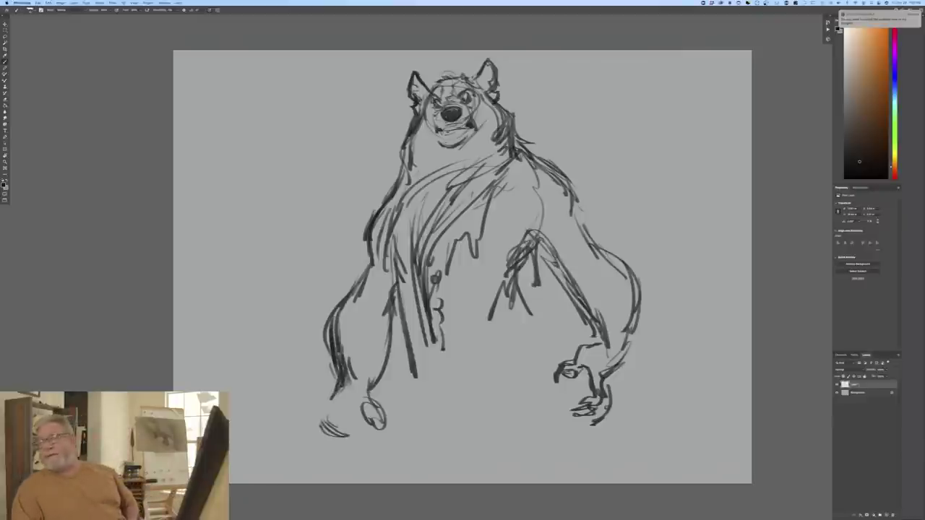
drag(329, 405, 316, 426)
mouse_move(312, 426)
mouse_down()
mouse_move(347, 438)
mouse_move(320, 456)
mouse_move(347, 458)
mouse_up()
drag(347, 458, 359, 449)
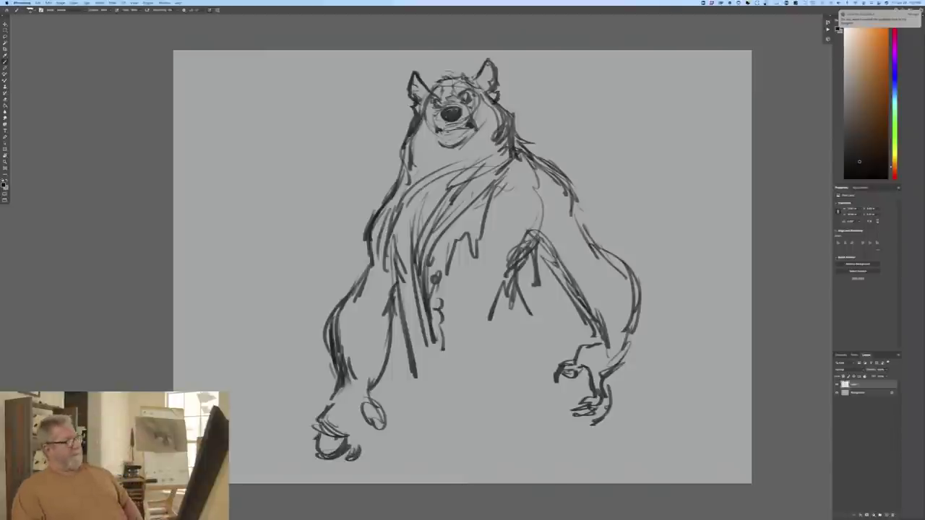
Step: Darken the left forearm's inner and outer contours and add fur strokes around the elbow and beside the torso
drag(369, 259, 334, 359)
mouse_move(374, 296)
mouse_down()
mouse_move(367, 323)
mouse_move(374, 338)
mouse_move(389, 336)
mouse_up()
drag(390, 335, 371, 391)
drag(387, 347, 378, 373)
drag(394, 320, 370, 380)
mouse_move(397, 299)
mouse_down()
mouse_move(392, 322)
mouse_move(395, 312)
mouse_up()
drag(422, 305, 402, 351)
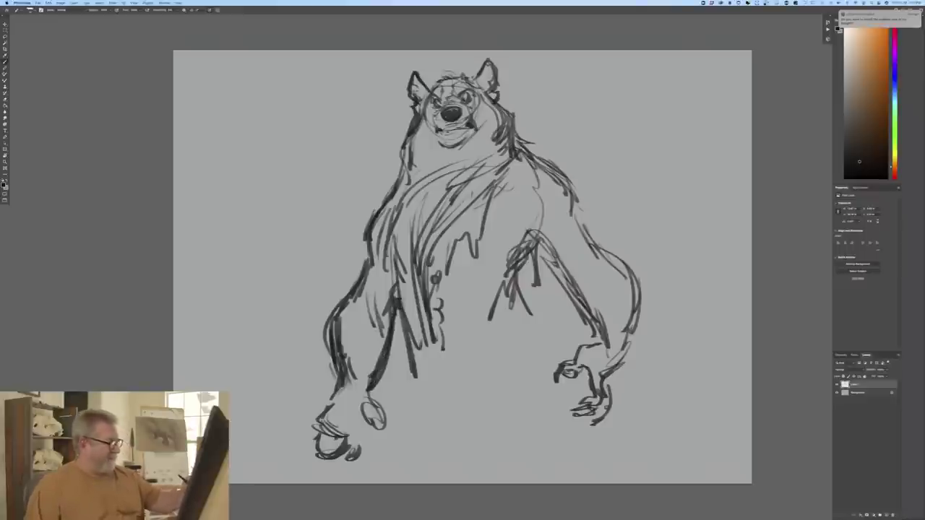
Step: Darken the fur under the right armpit and sketch a long curve for the lower body sweeping down from it
drag(523, 265, 513, 314)
mouse_move(530, 261)
mouse_down()
mouse_move(521, 301)
mouse_move(533, 317)
mouse_up()
drag(526, 307, 438, 417)
drag(455, 364, 431, 438)
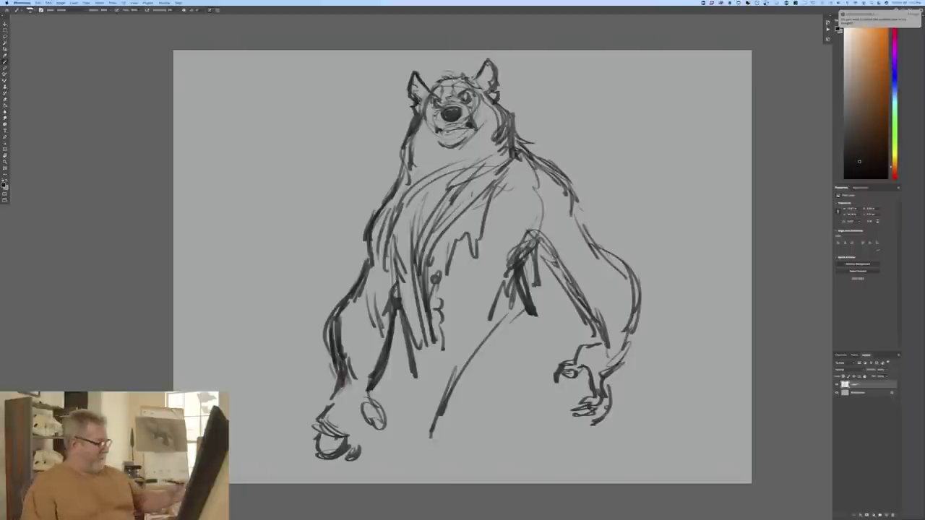
Step: Erase the left forearm and hand up to the elbow, and add fur strokes down the left side of the chest
drag(337, 323, 349, 383)
drag(370, 383, 376, 424)
drag(336, 339, 337, 398)
mouse_move(336, 409)
mouse_down()
mouse_move(355, 452)
mouse_move(348, 458)
mouse_up()
drag(362, 280, 331, 327)
drag(390, 332, 374, 380)
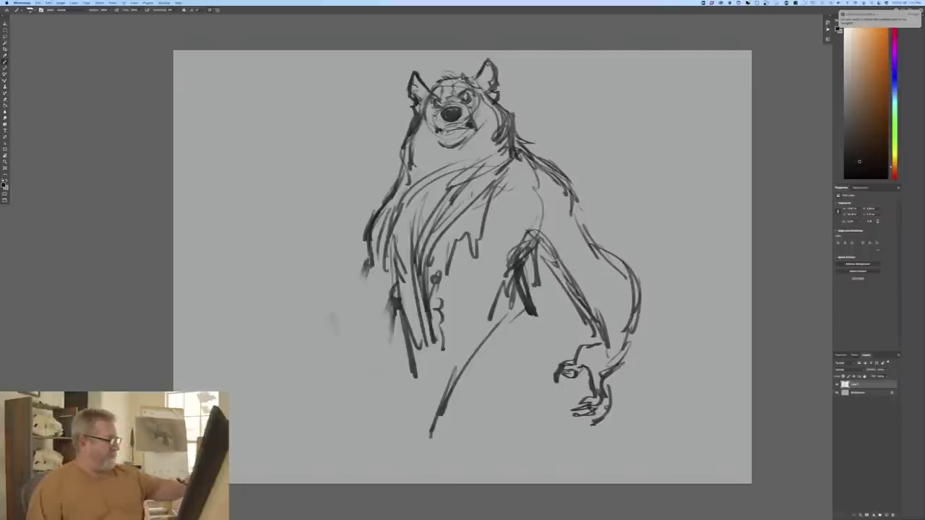
drag(398, 293, 386, 343)
drag(371, 243, 362, 279)
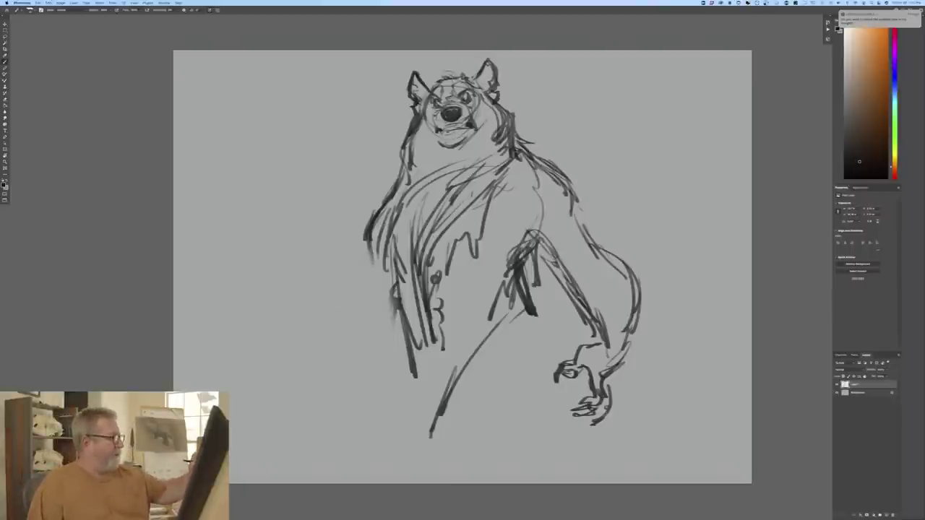
drag(400, 192, 385, 265)
mouse_move(427, 181)
mouse_down()
mouse_move(403, 277)
mouse_move(419, 370)
mouse_up()
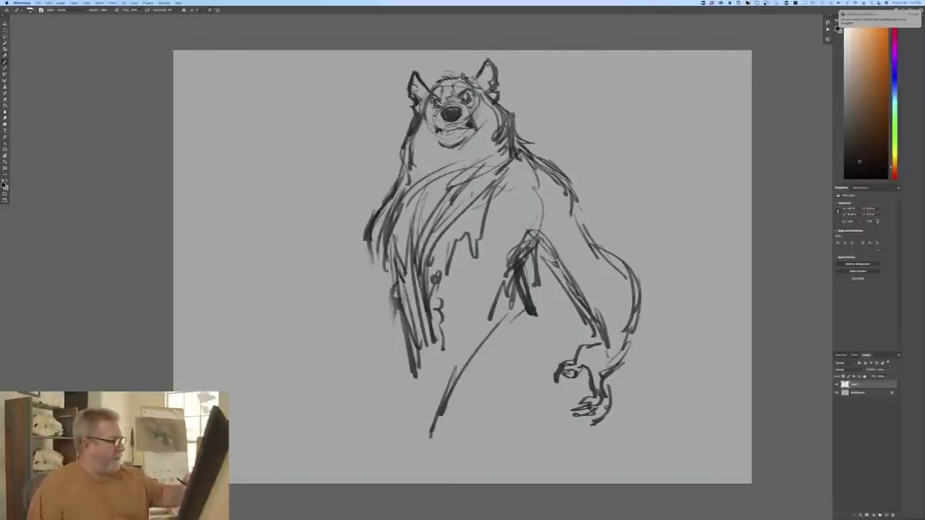
Step: Try a bent left forearm reaching outward from the elbow, ending in an upturned hand with curled fingers
drag(376, 251, 363, 289)
mouse_move(370, 259)
mouse_down()
mouse_move(356, 290)
mouse_move(340, 292)
mouse_up()
drag(361, 283, 331, 308)
mouse_move(398, 316)
mouse_down()
mouse_move(339, 343)
mouse_move(296, 303)
mouse_up()
drag(332, 335, 275, 302)
mouse_move(289, 303)
mouse_down()
mouse_move(283, 291)
mouse_move(294, 291)
mouse_up()
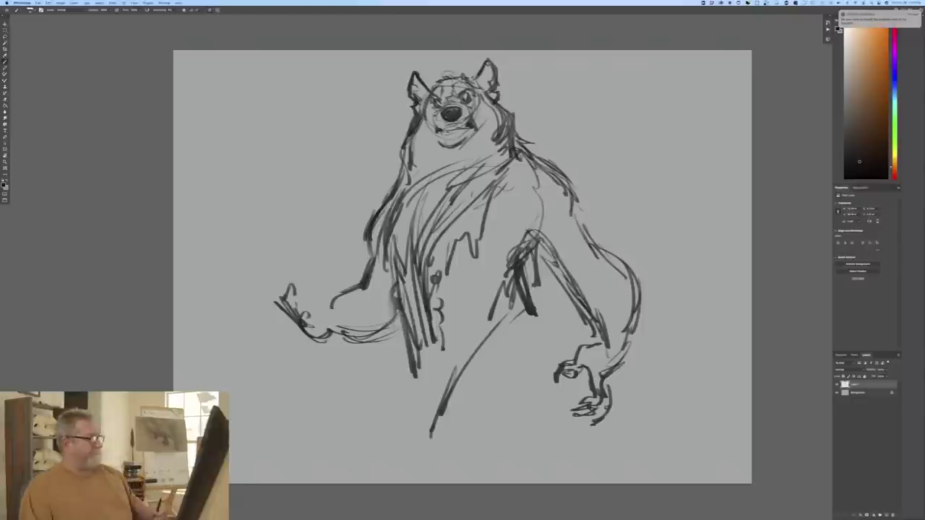
Step: Undo the strokes of the upturned left hand
key(super+z)
key(super+z)
key(super+z)
key(super+z)
key(super+z)
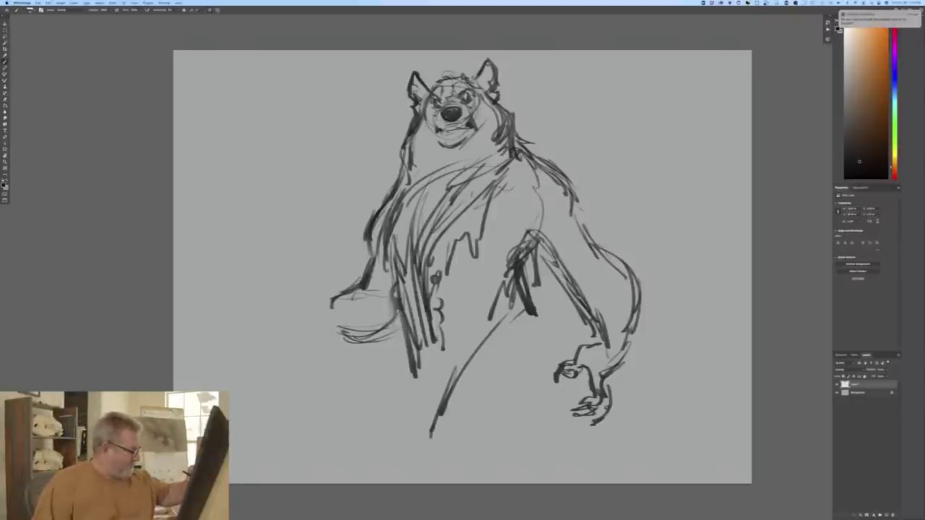
Step: Try a left forearm with a drooping hand at its end, and erase it together with the forearm's underside
mouse_move(334, 296)
mouse_down()
mouse_move(311, 298)
mouse_move(297, 327)
mouse_up()
mouse_move(370, 292)
mouse_down()
mouse_move(284, 338)
mouse_move(279, 352)
mouse_up()
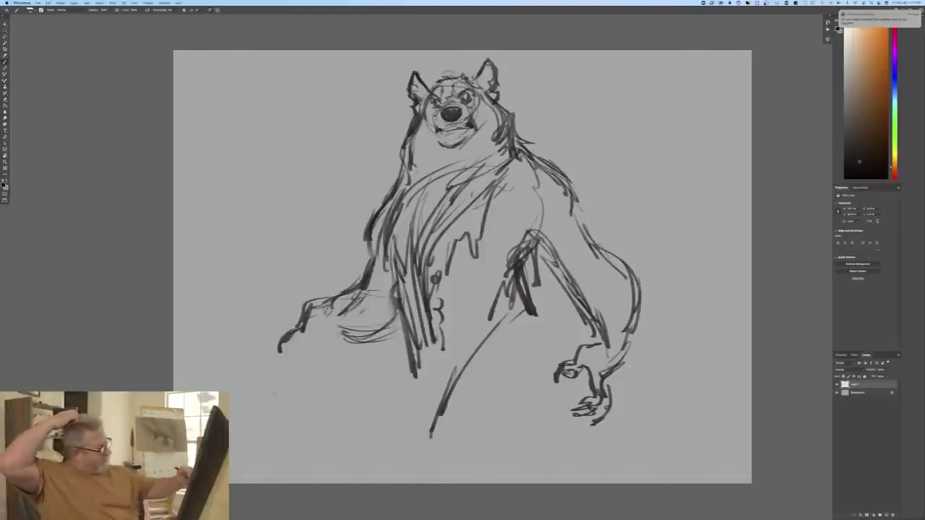
drag(365, 278, 282, 341)
drag(349, 335, 400, 318)
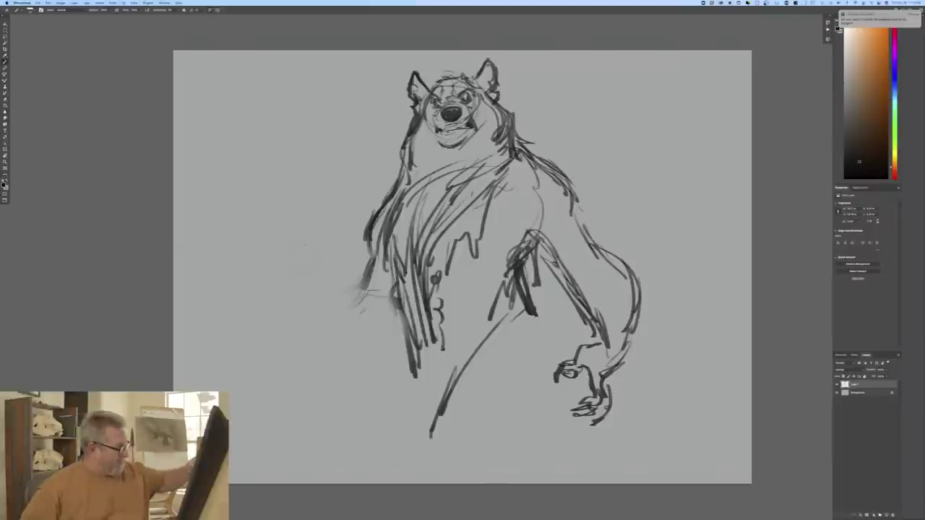
Step: Redraw the left arm with a forearm slanting down and outward to a dark wrist, closing its underside with a curve
mouse_move(373, 243)
mouse_down()
mouse_move(361, 301)
mouse_move(338, 308)
mouse_move(325, 329)
mouse_move(326, 352)
mouse_move(354, 356)
mouse_move(403, 335)
mouse_up()
mouse_move(349, 298)
mouse_down()
mouse_move(312, 359)
mouse_move(297, 363)
mouse_move(303, 393)
mouse_up()
drag(312, 360, 291, 396)
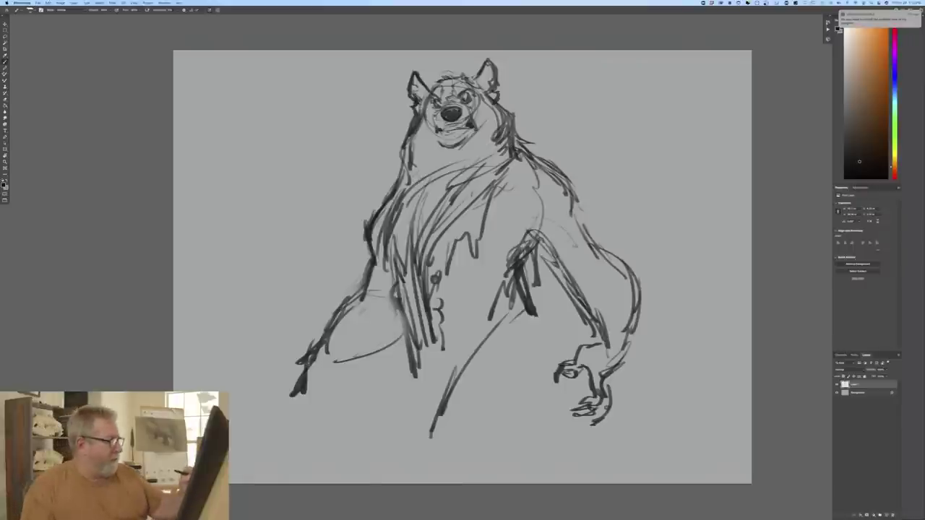
Step: Add curved muscle and fur contours inside the right upper arm and along the bulge of the right forearm
mouse_move(538, 216)
mouse_down()
mouse_move(575, 229)
mouse_move(594, 302)
mouse_up()
drag(594, 258, 605, 261)
drag(621, 261, 630, 330)
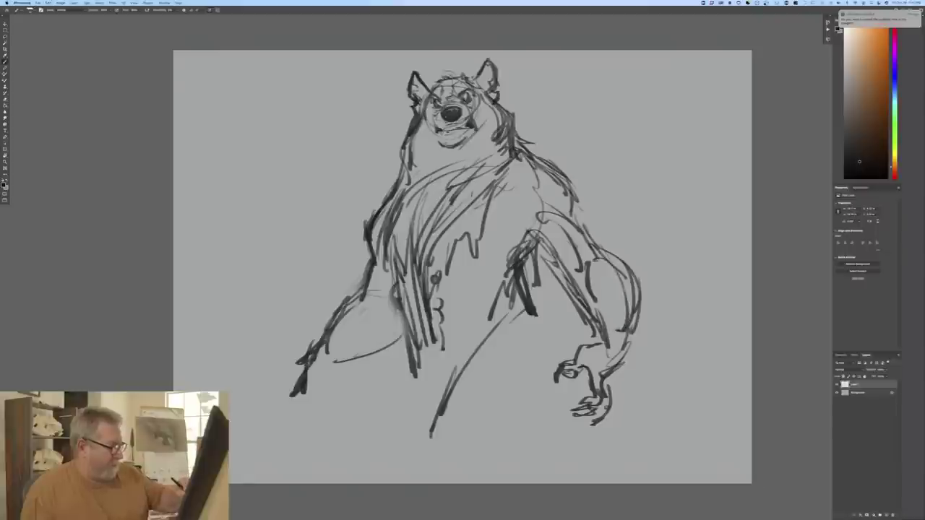
Step: Sketch chest and flank fur below the right armpit, ragged fur under the forearm, and a thigh contour behind the right hand
mouse_move(525, 224)
mouse_down()
mouse_move(496, 259)
mouse_move(525, 296)
mouse_up()
mouse_move(533, 302)
mouse_down()
mouse_move(548, 315)
mouse_move(522, 356)
mouse_move(534, 383)
mouse_up()
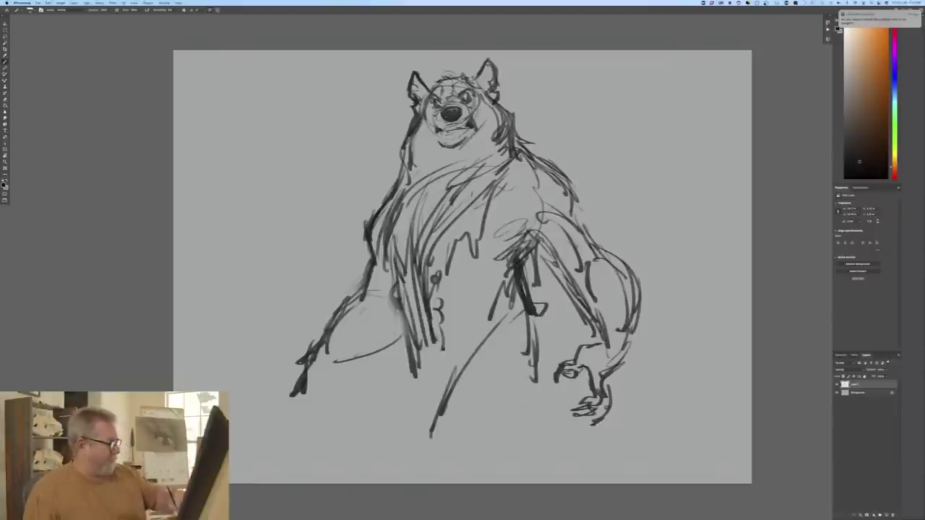
drag(542, 311, 575, 341)
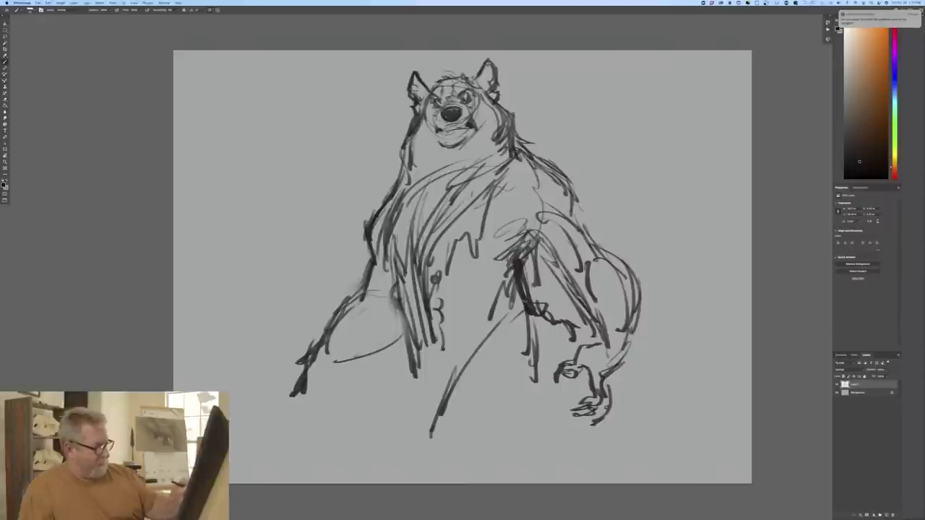
mouse_move(626, 357)
mouse_down()
mouse_move(623, 436)
mouse_move(549, 399)
mouse_move(544, 442)
mouse_up()
drag(534, 393, 531, 431)
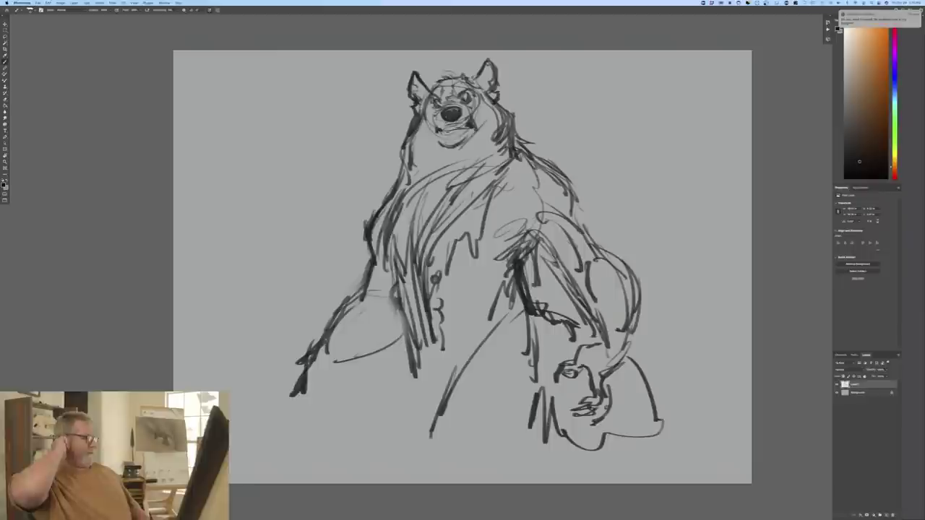
Step: Rotate the whole canvas 90° clockwise to a portrait format
click(60, 2)
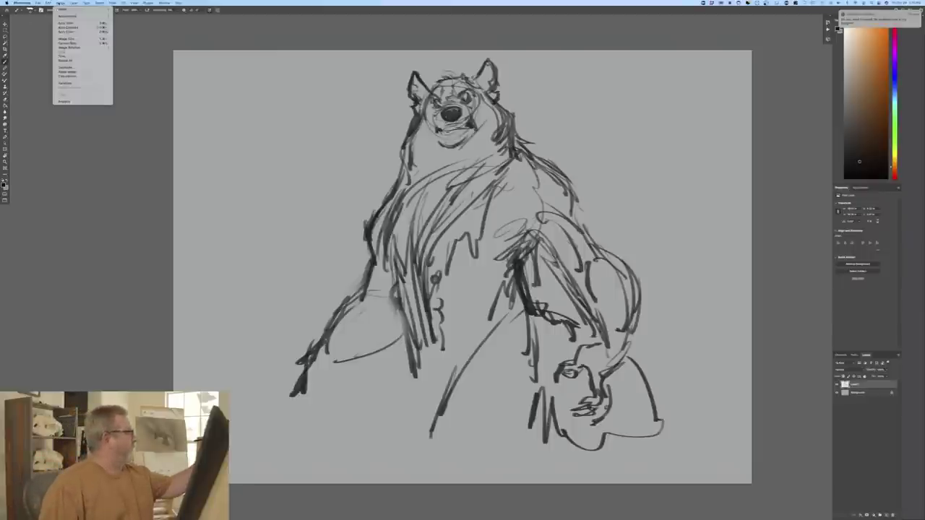
mouse_move(65, 47)
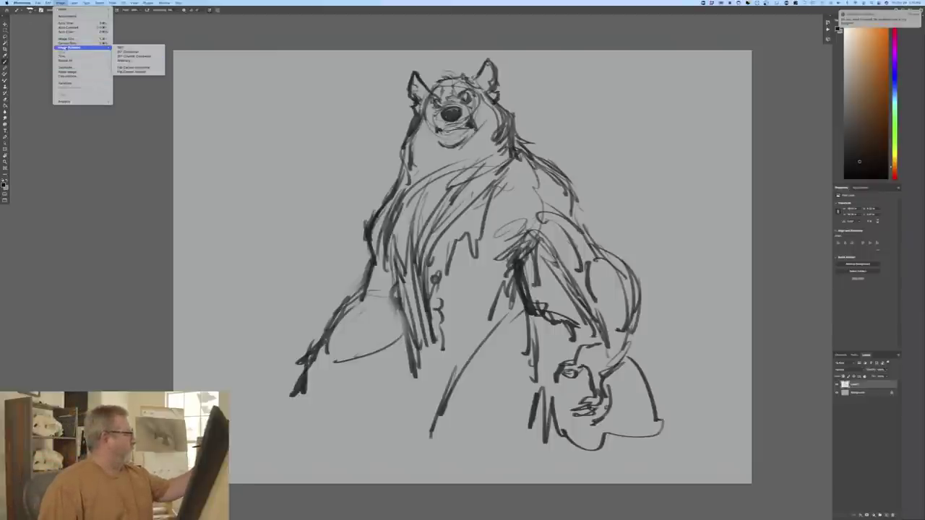
click(123, 52)
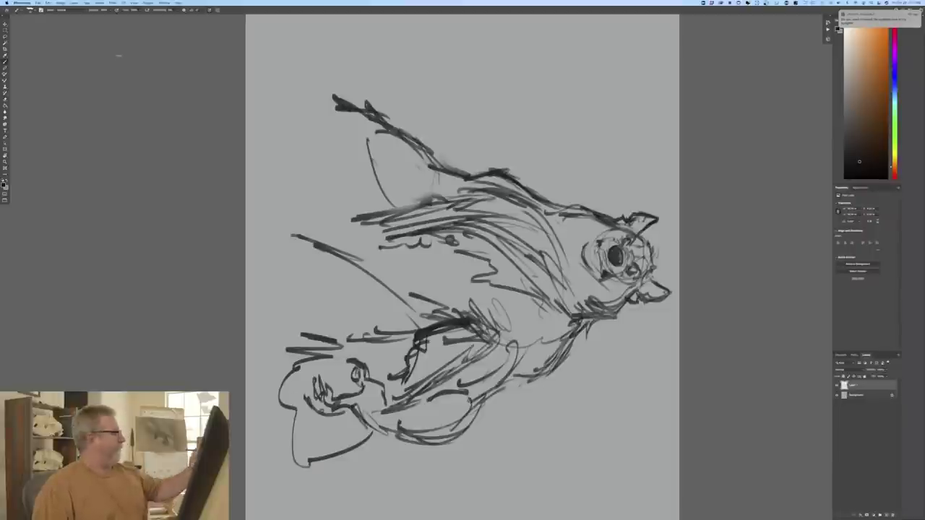
Step: Transform the sketch layer, turning the creature upright on the portrait canvas and enlarging it
click(46, 3)
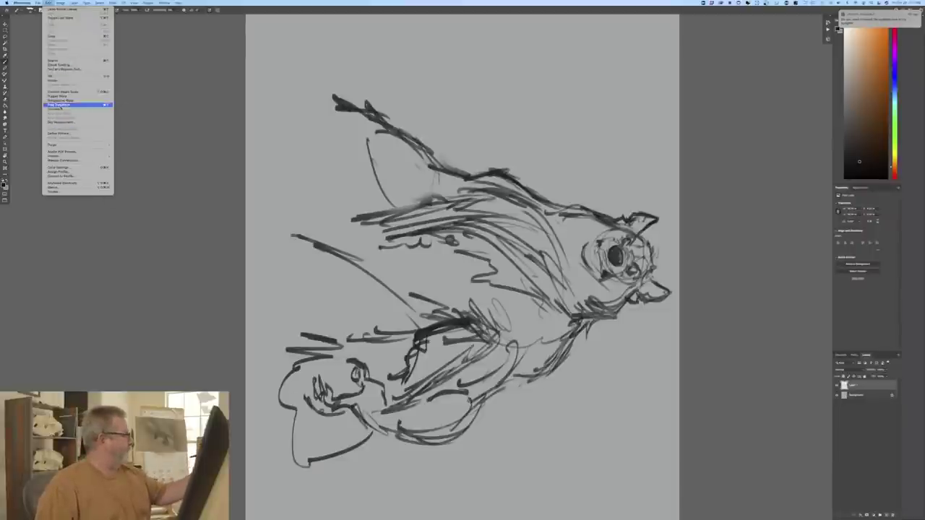
click(61, 110)
key(ctrl+minus)
key(ctrl+minus)
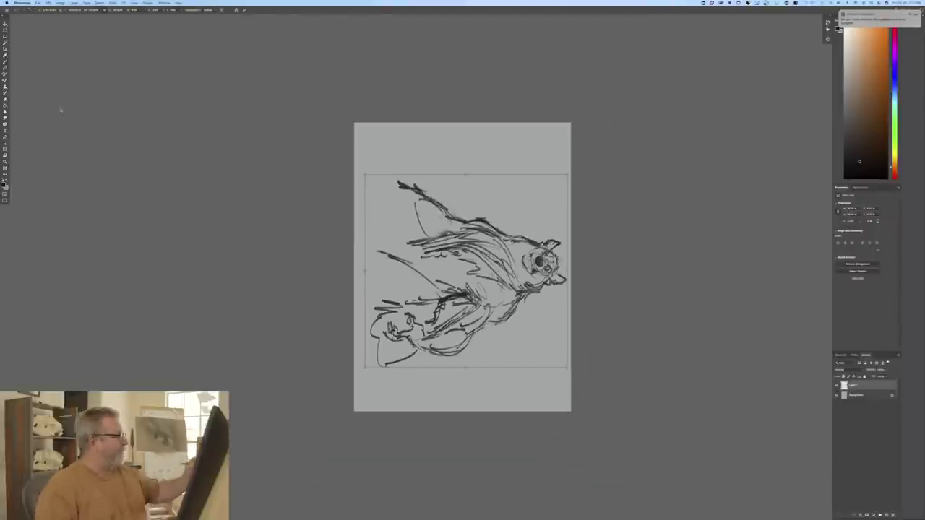
mouse_move(364, 169)
mouse_down()
mouse_move(363, 363)
mouse_move(375, 377)
mouse_up()
drag(370, 170, 339, 128)
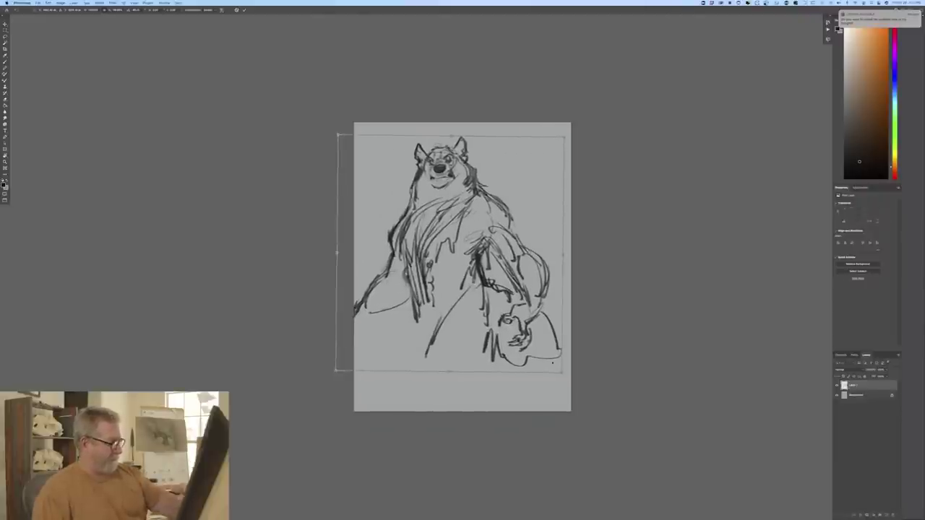
Step: Enlarge the creature further, straighten and position it to fill the portrait canvas, and apply the transformation
drag(570, 371, 592, 403)
drag(458, 332, 436, 323)
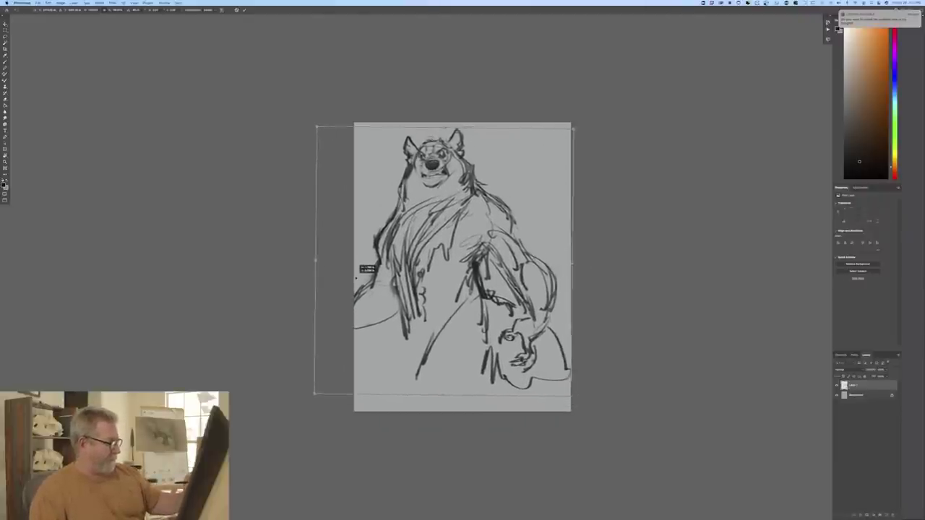
drag(436, 365, 436, 364)
drag(572, 395, 589, 413)
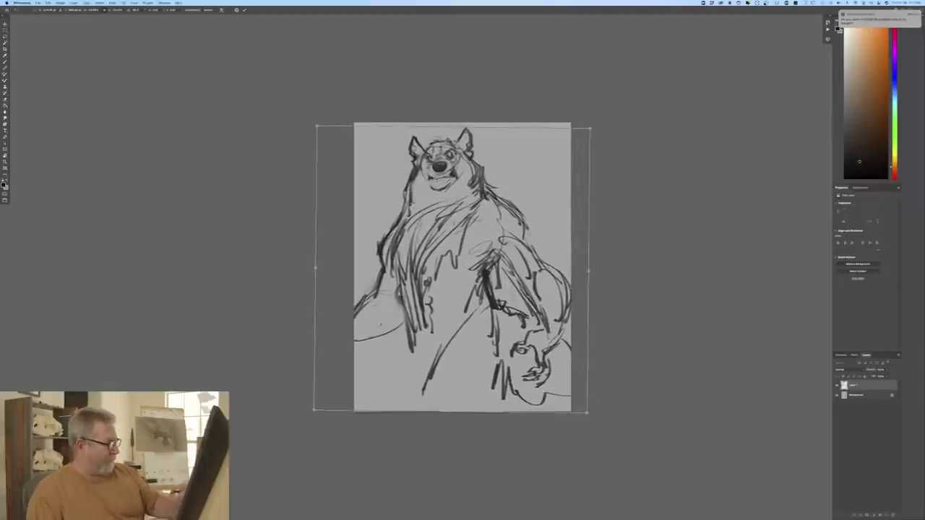
drag(307, 414, 308, 417)
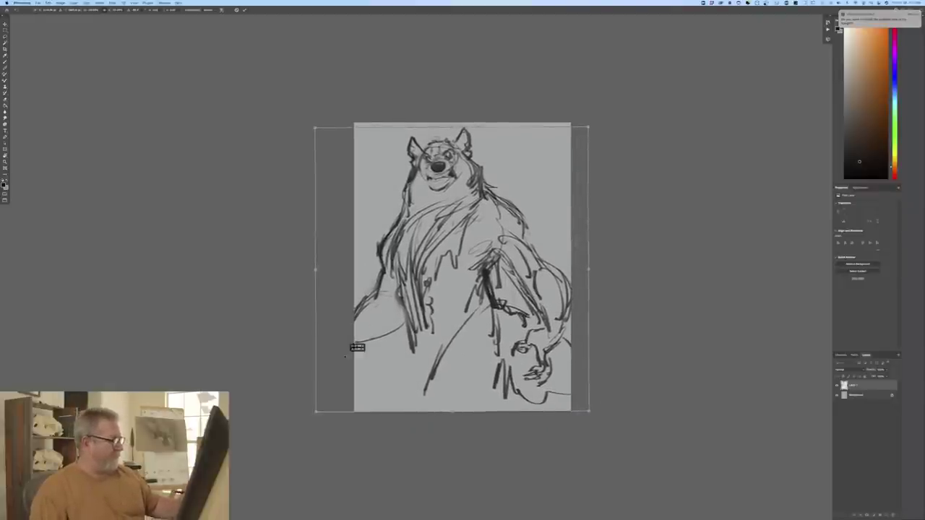
mouse_move(344, 356)
mouse_down()
mouse_move(334, 360)
mouse_move(344, 361)
mouse_move(340, 354)
mouse_up()
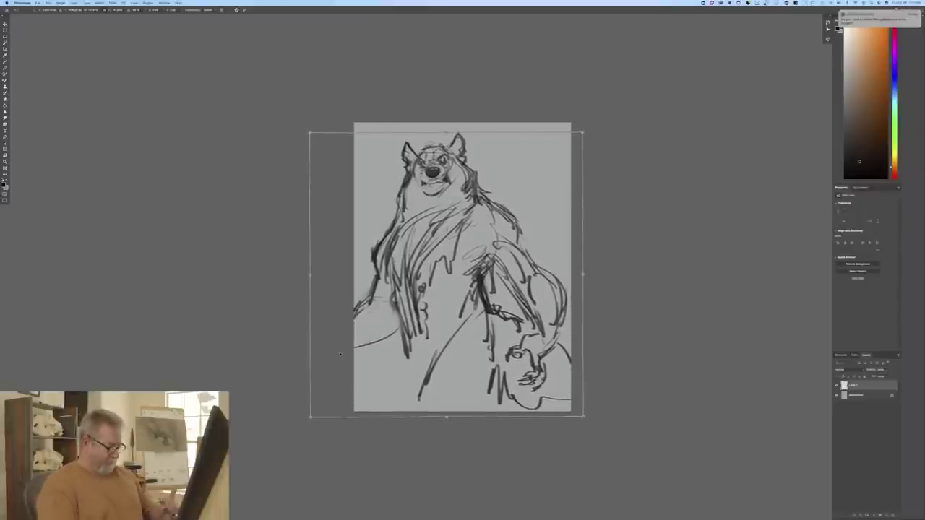
key(Return)
key(super+equal)
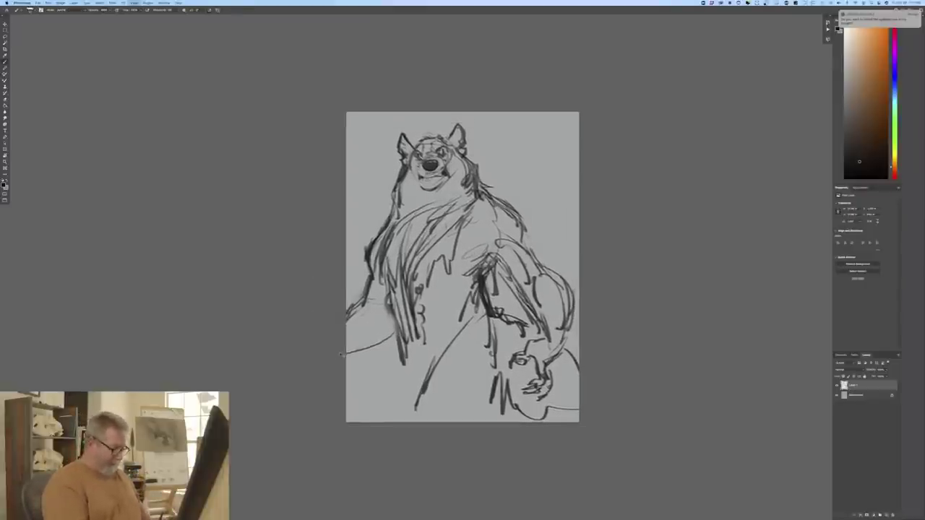
key(super+equal)
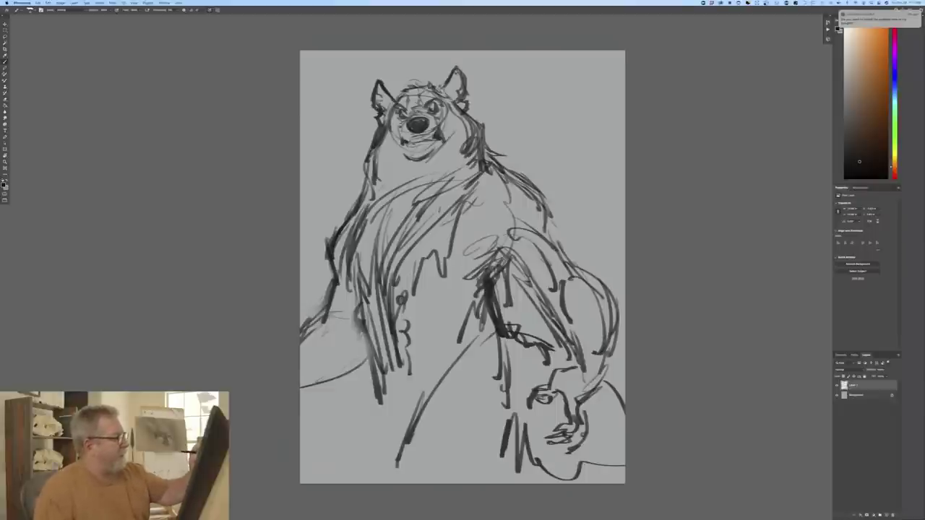
Step: Darken the outline from the right side of the neck to the elbow, the left arm's outer contour, and the left forearm's underside
mouse_move(467, 111)
mouse_down()
mouse_move(492, 135)
mouse_move(494, 179)
mouse_move(508, 177)
mouse_move(543, 206)
mouse_move(550, 241)
mouse_move(576, 279)
mouse_up()
mouse_move(357, 211)
mouse_down()
mouse_move(336, 245)
mouse_move(319, 321)
mouse_up()
drag(361, 350, 305, 377)
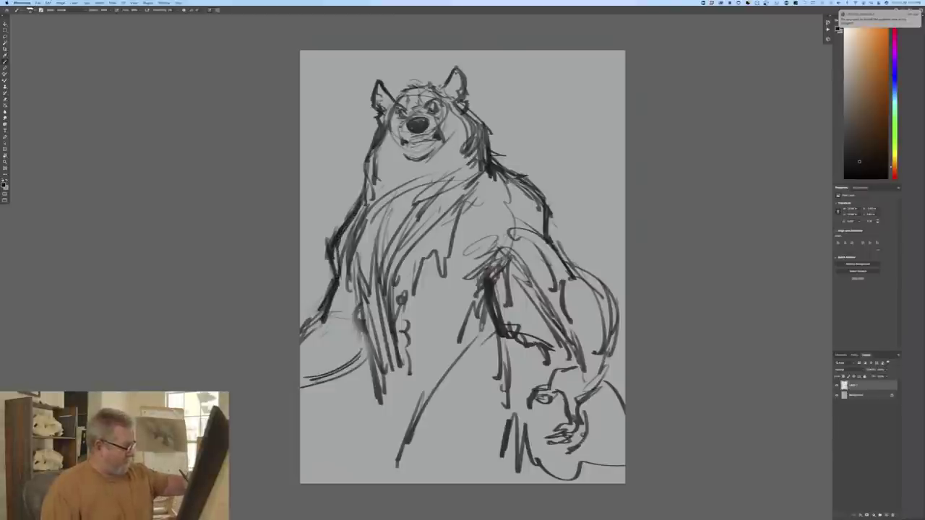
Step: Draw long fur strokes hanging from the left side of the torso, with ragged tips reaching the canvas's lower edge
mouse_move(358, 274)
mouse_down()
mouse_move(347, 380)
mouse_move(362, 414)
mouse_up()
drag(347, 304, 341, 443)
mouse_move(359, 403)
mouse_down()
mouse_move(364, 432)
mouse_move(397, 454)
mouse_up()
drag(373, 392, 342, 446)
drag(347, 347, 338, 481)
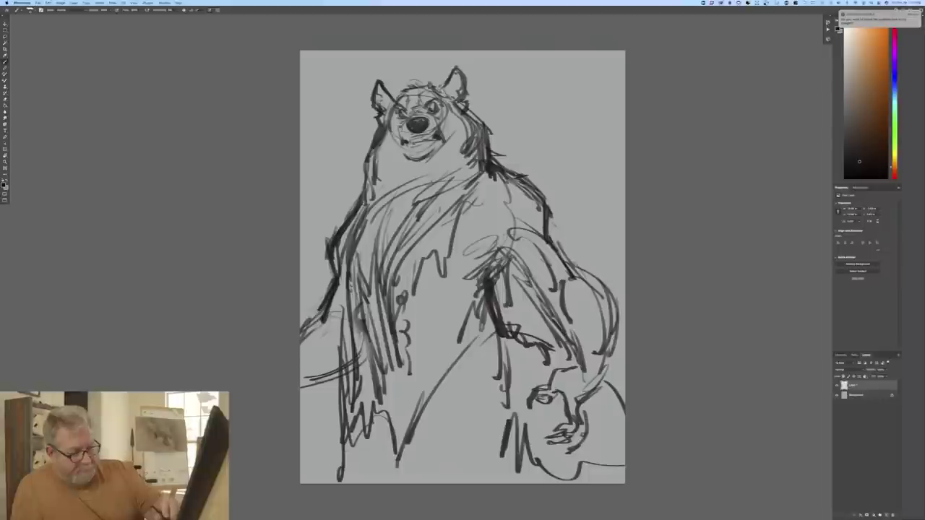
Step: Duplicate the sketch layer, hide the original, and erase the creature's face on the copy
click(886, 513)
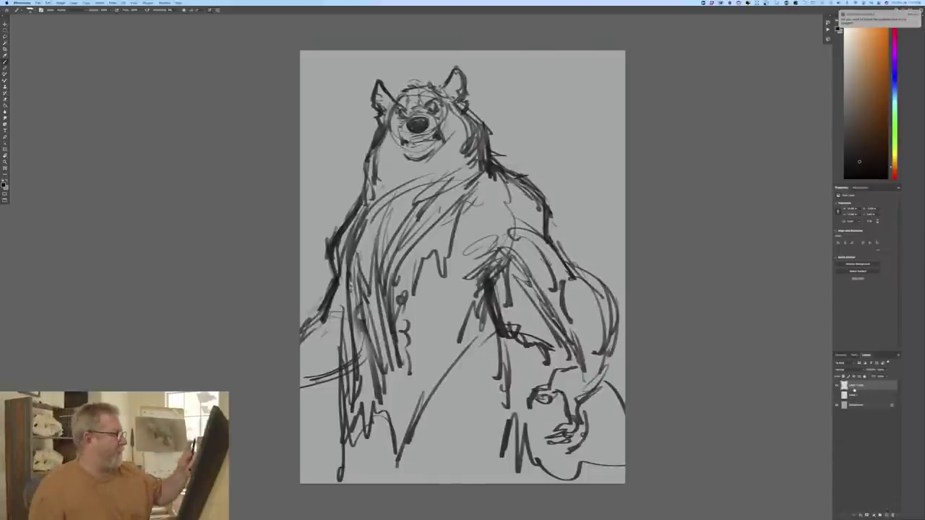
mouse_move(432, 108)
mouse_down()
mouse_move(417, 130)
mouse_move(399, 115)
mouse_move(445, 136)
mouse_up()
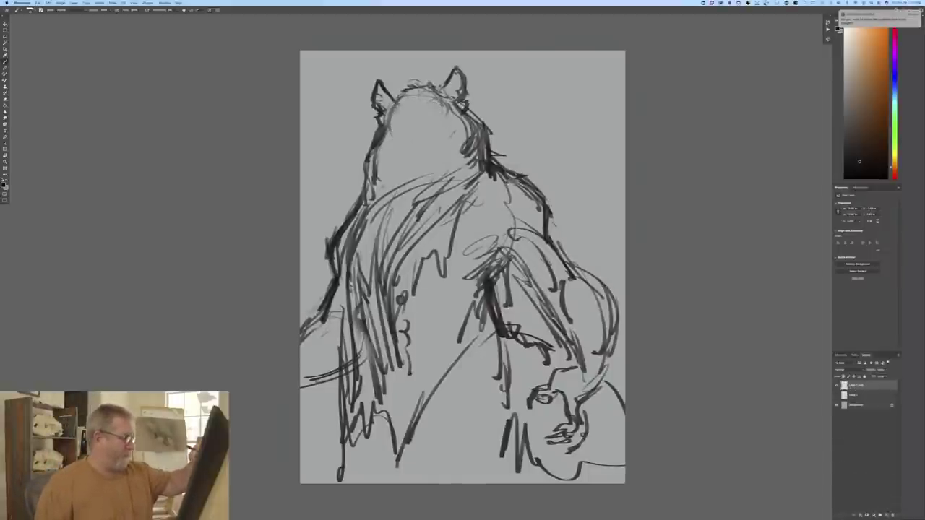
Step: Try a glaring face on the copied layer with angled brows, small dark eyes, forehead arcs, an oval on the muzzle and cheek lines
key(super+plus)
drag(108, 284, 127, 375)
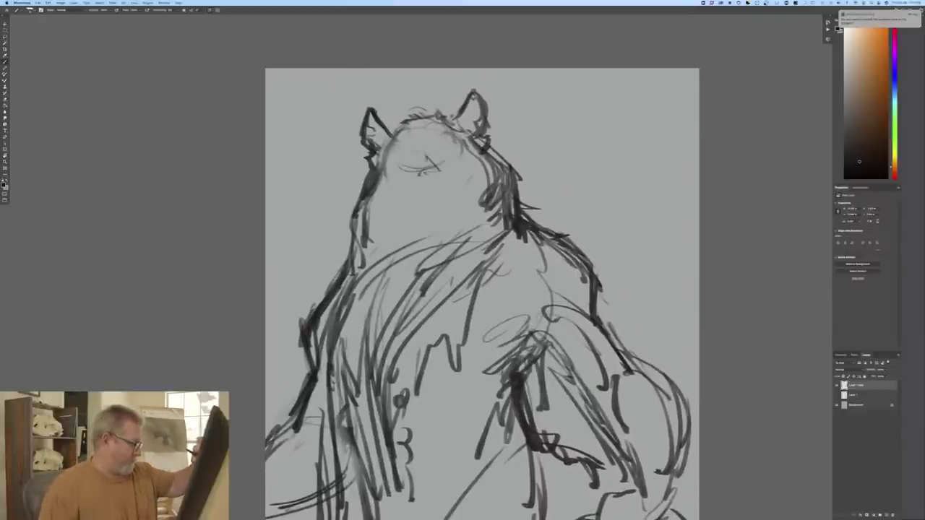
drag(441, 170, 453, 166)
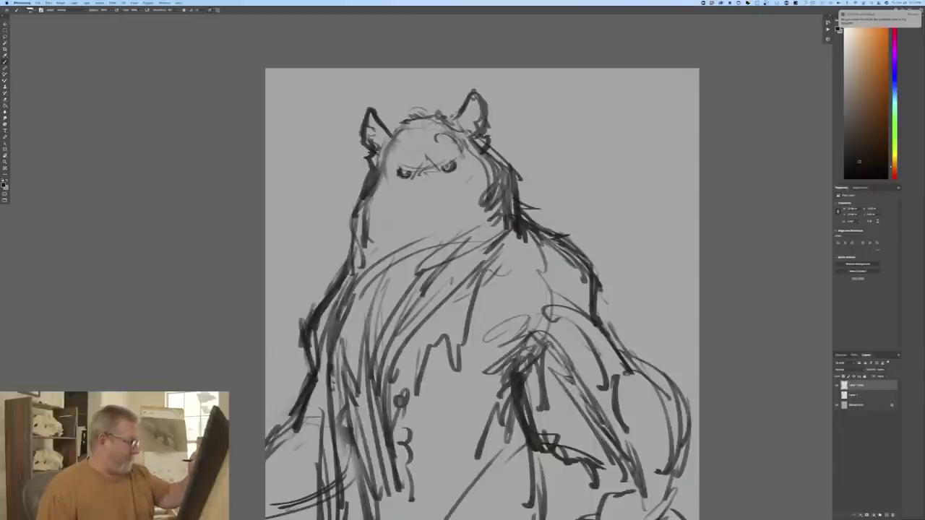
drag(416, 141, 413, 156)
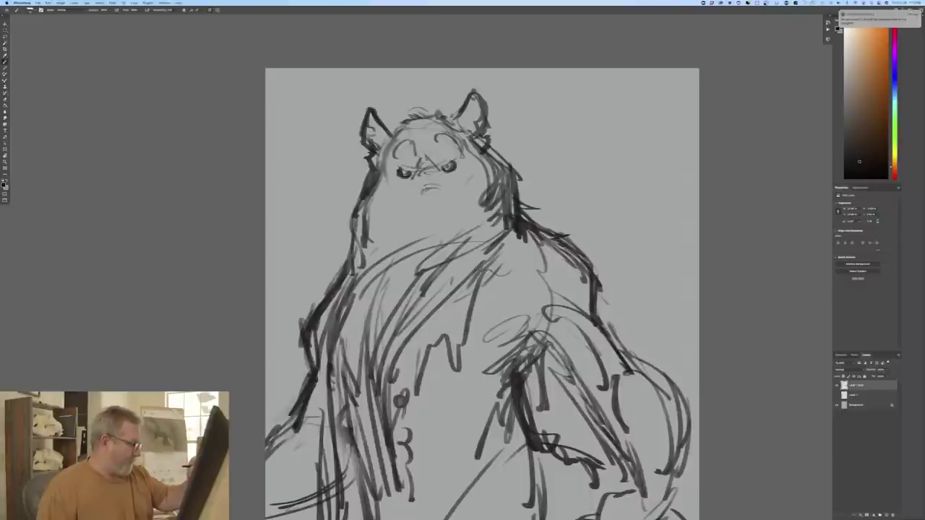
drag(413, 178, 409, 186)
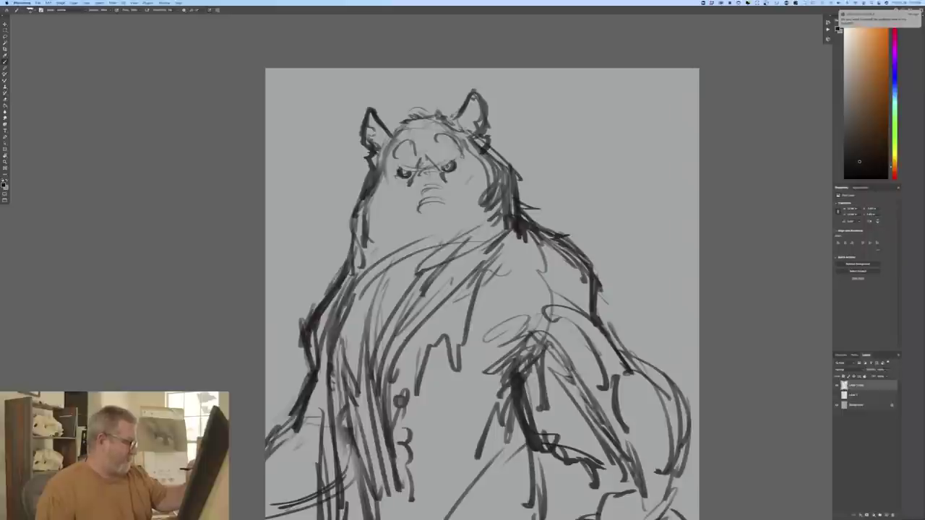
drag(438, 217, 426, 205)
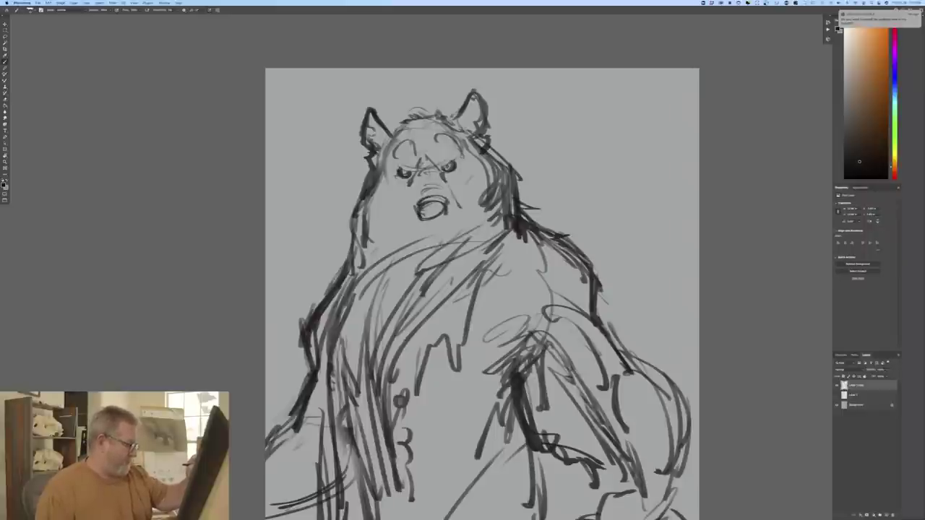
drag(390, 173, 402, 194)
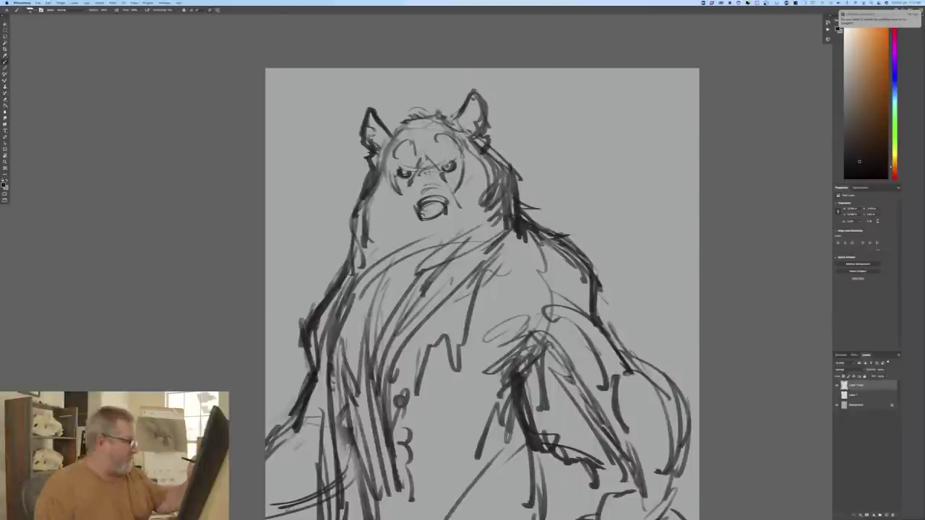
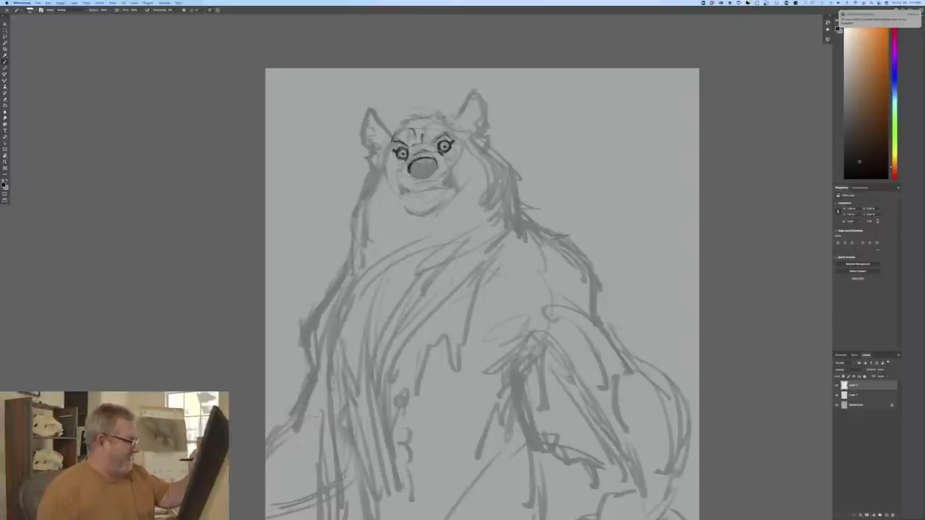
Step: Sharpen the dark outlines around both eyes, add curved brow lines above them and contour the top of the head
mouse_move(434, 143)
mouse_down()
mouse_move(445, 133)
mouse_move(444, 156)
mouse_move(401, 160)
mouse_up()
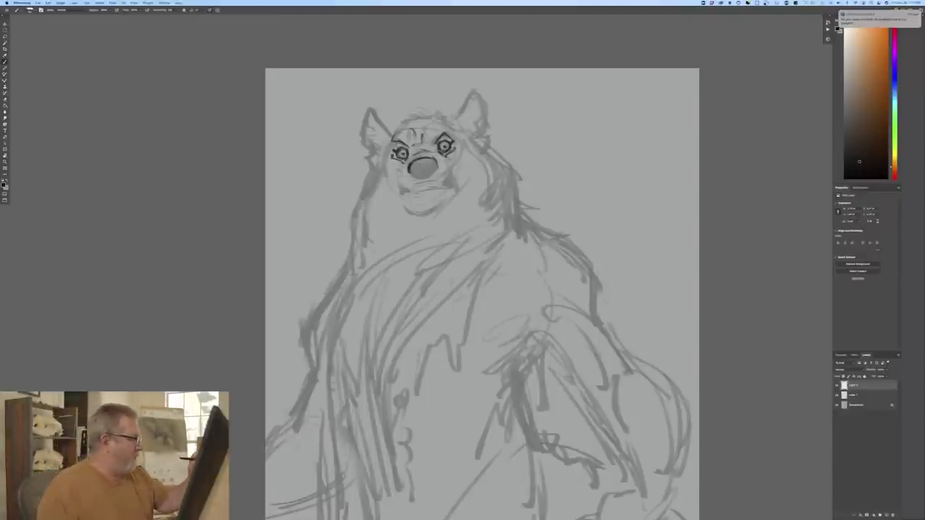
mouse_move(431, 140)
mouse_down()
mouse_move(427, 151)
mouse_move(429, 133)
mouse_up()
mouse_move(427, 128)
mouse_down()
mouse_move(451, 122)
mouse_move(398, 130)
mouse_move(390, 147)
mouse_up()
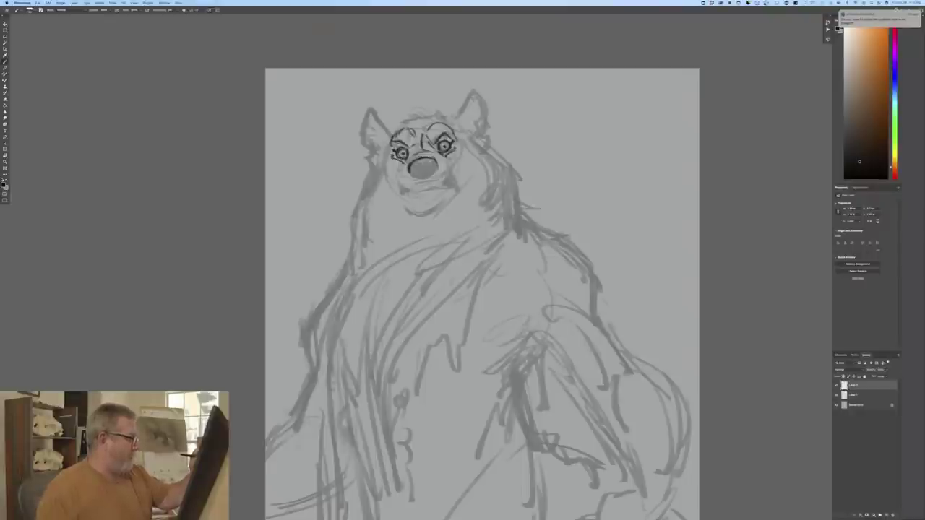
mouse_move(436, 116)
mouse_down()
mouse_move(458, 129)
mouse_move(425, 116)
mouse_move(392, 132)
mouse_up()
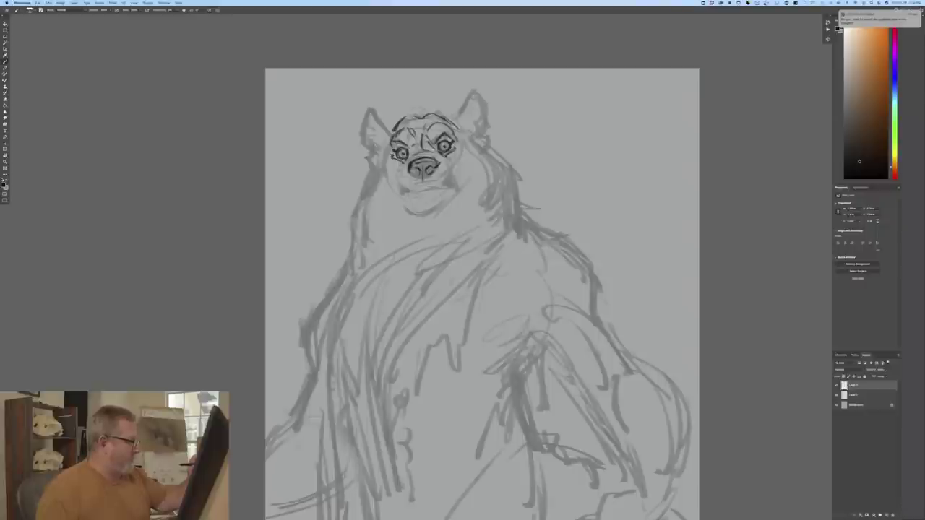
Step: Define the nose with a dark outline, two black nostrils and shading around them
drag(408, 168, 413, 173)
drag(408, 168, 414, 175)
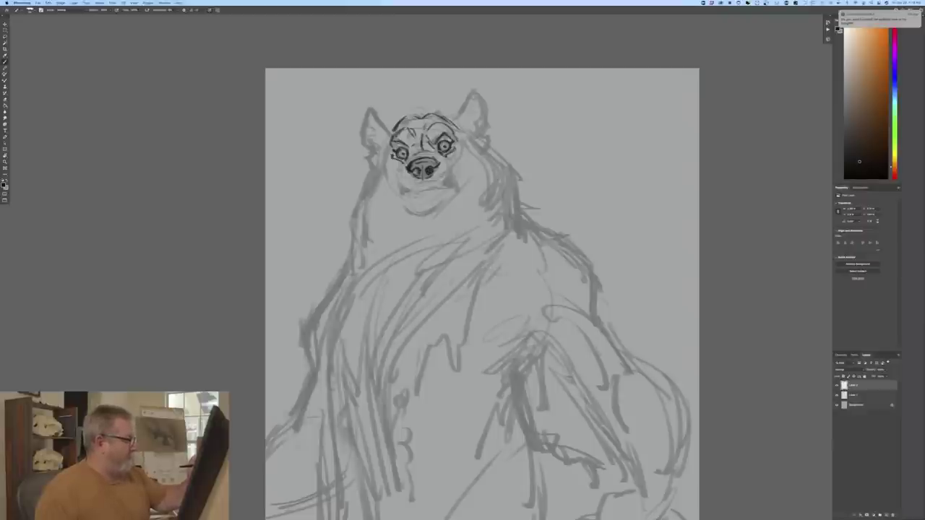
drag(416, 171, 421, 175)
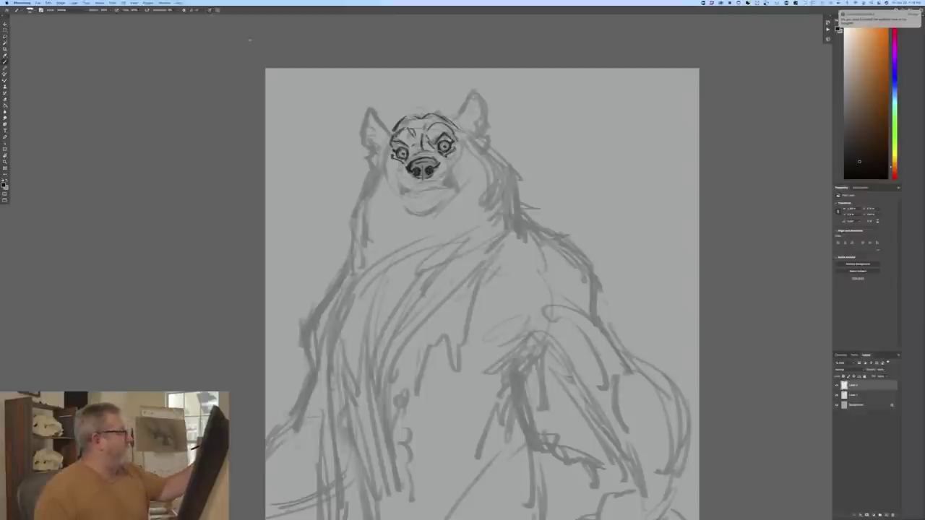
drag(428, 166, 413, 172)
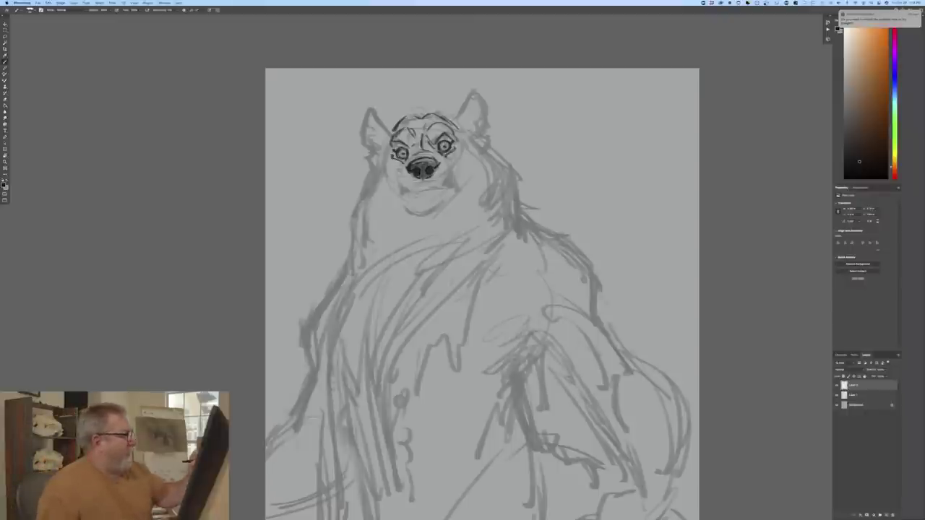
Step: Shade around the eyes and draw a snarling mouth with a curved upper lip, fangs, lower teeth and dark mouth corners
mouse_move(461, 137)
mouse_down()
mouse_move(439, 139)
mouse_move(446, 159)
mouse_move(411, 151)
mouse_up()
mouse_move(395, 148)
mouse_down()
mouse_move(403, 144)
mouse_move(397, 156)
mouse_move(414, 152)
mouse_up()
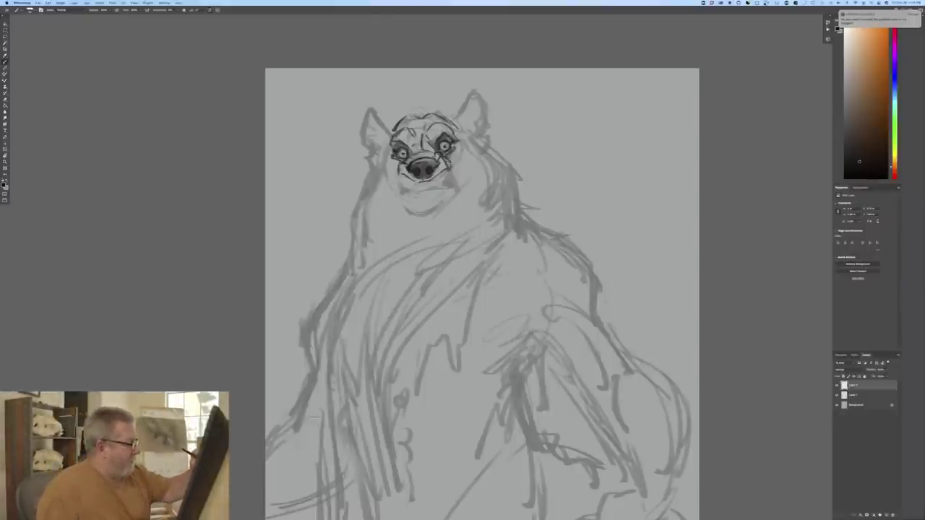
drag(443, 173, 441, 186)
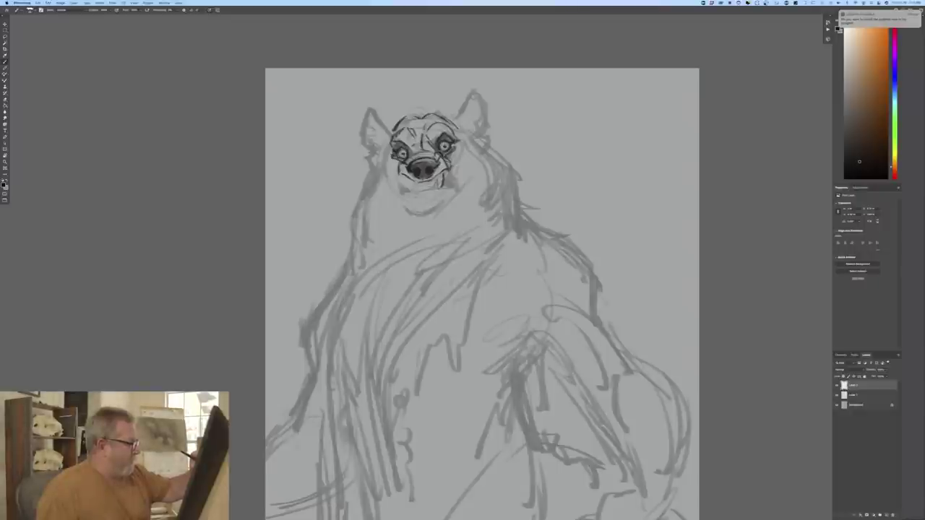
mouse_move(435, 180)
mouse_down()
mouse_move(438, 189)
mouse_move(409, 192)
mouse_move(442, 188)
mouse_move(432, 190)
mouse_up()
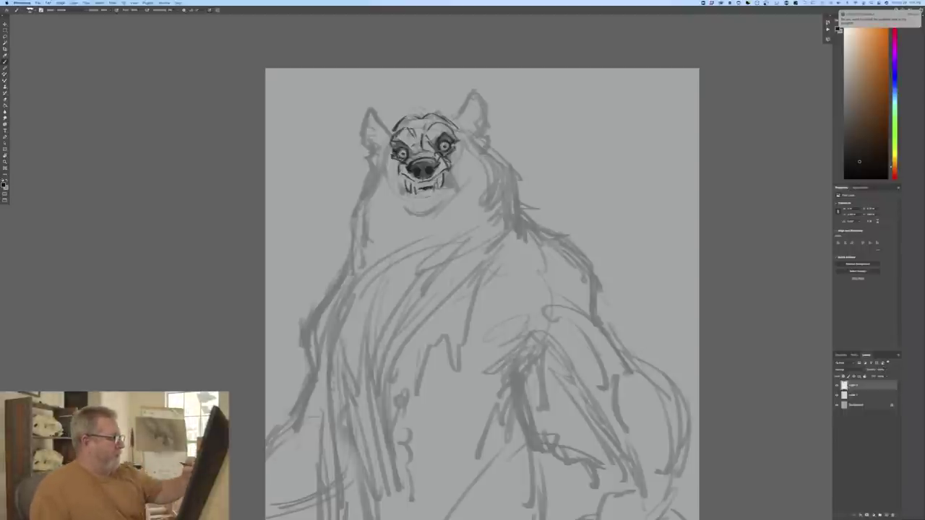
drag(438, 178, 446, 172)
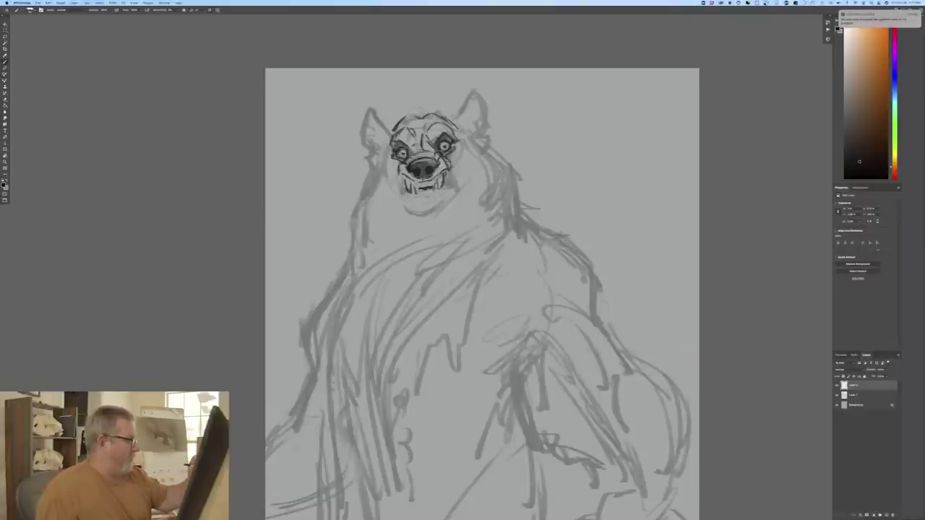
mouse_move(443, 172)
mouse_down()
mouse_move(448, 187)
mouse_move(400, 193)
mouse_up()
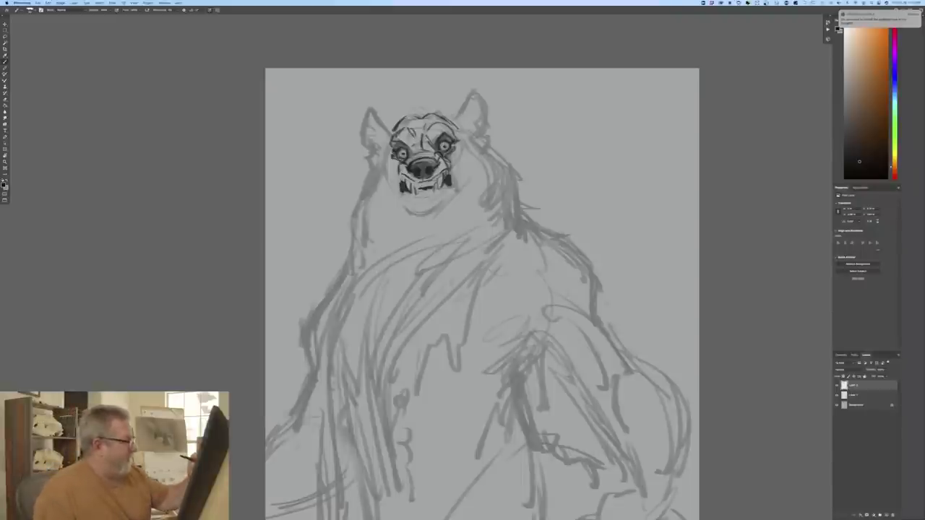
Step: Draw dark slanting lines down both sides of the mouth, a chin line and diagonal fur strokes across the throat
drag(454, 173, 459, 194)
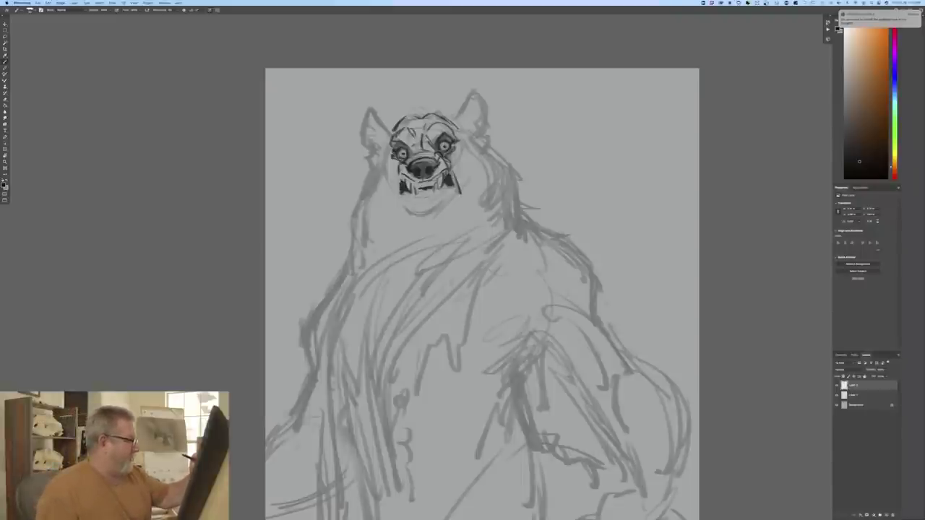
drag(395, 187, 395, 200)
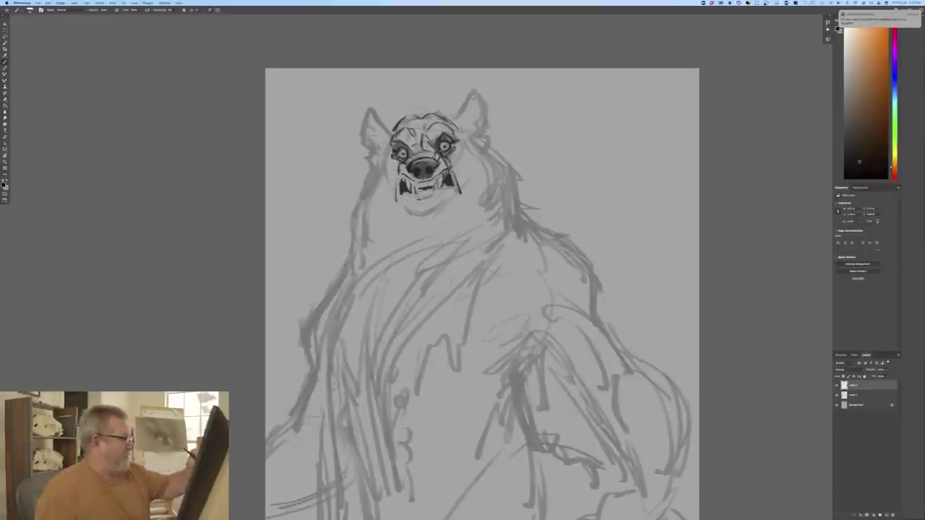
mouse_move(448, 203)
mouse_down()
mouse_move(409, 233)
mouse_move(402, 258)
mouse_up()
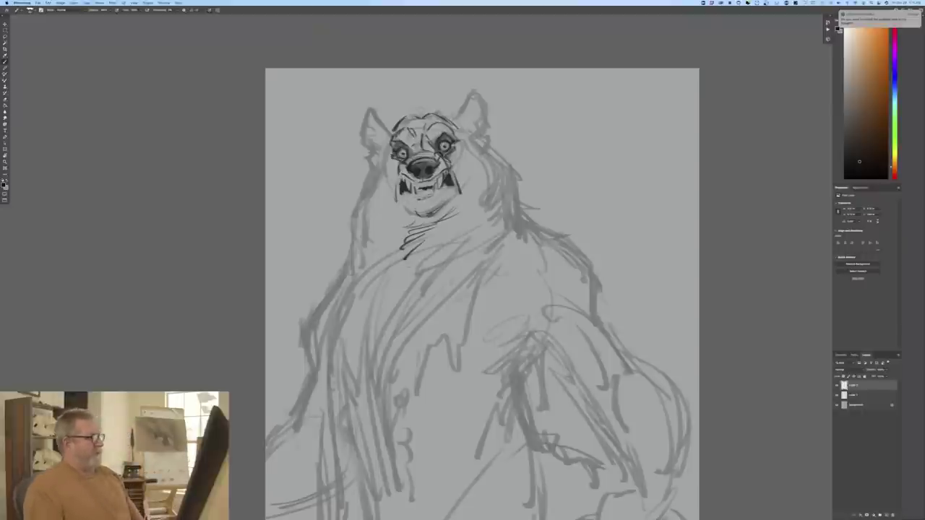
Step: Add long lines down both cheeks and outline the two tall pointed ears in dark strokes
drag(463, 146, 460, 182)
drag(390, 159, 390, 195)
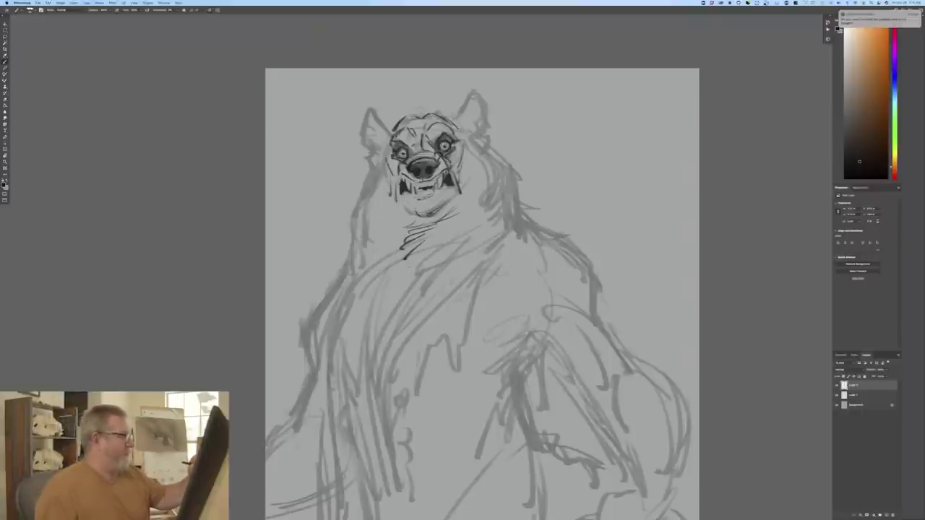
mouse_move(453, 117)
mouse_down()
mouse_move(479, 87)
mouse_move(490, 151)
mouse_up()
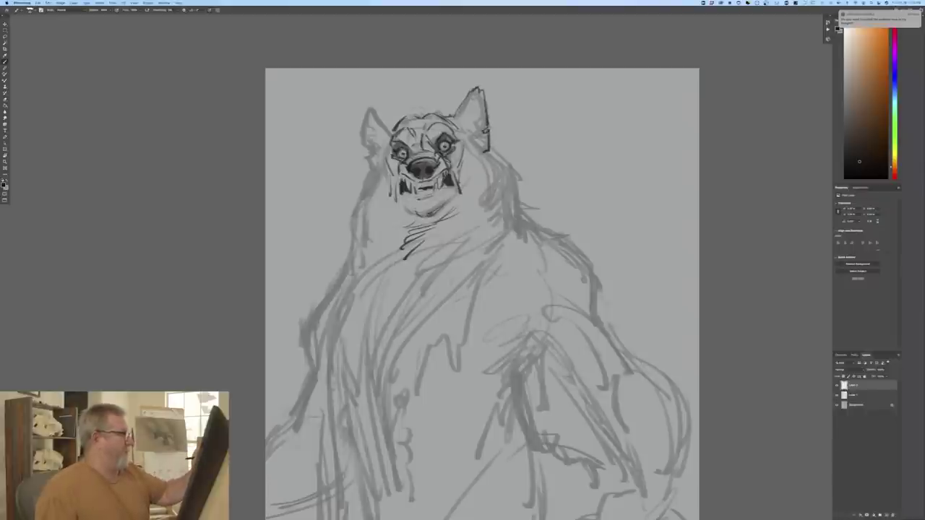
mouse_move(369, 100)
mouse_down()
mouse_move(390, 127)
mouse_move(363, 133)
mouse_move(372, 178)
mouse_up()
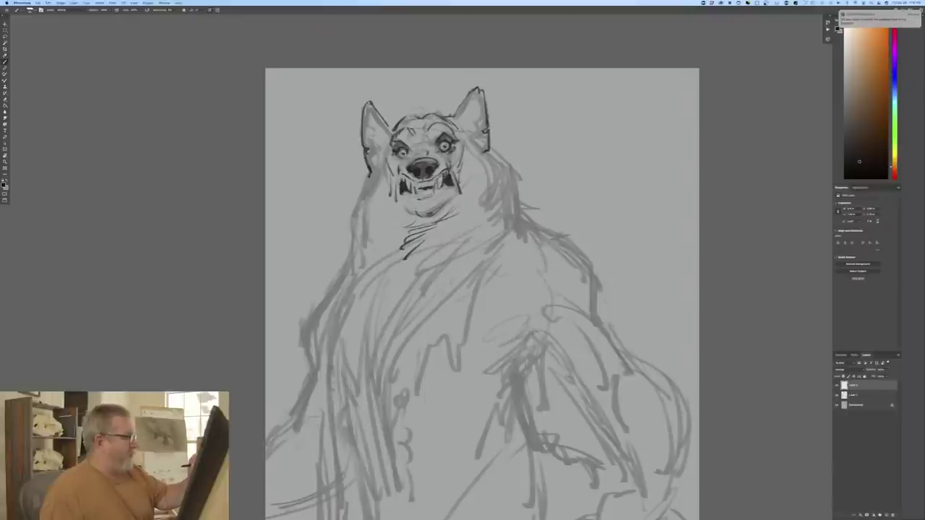
Step: Rework the snout with wrinkles between the eyes, a solid black nose with a highlight and a redrawn upper lip
mouse_move(446, 157)
mouse_down()
mouse_move(450, 168)
mouse_move(444, 157)
mouse_up()
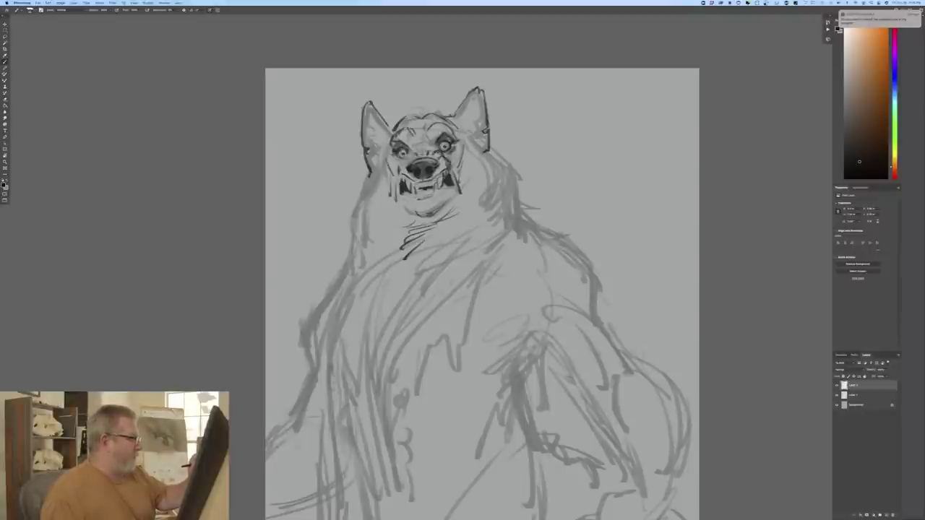
drag(402, 159, 410, 154)
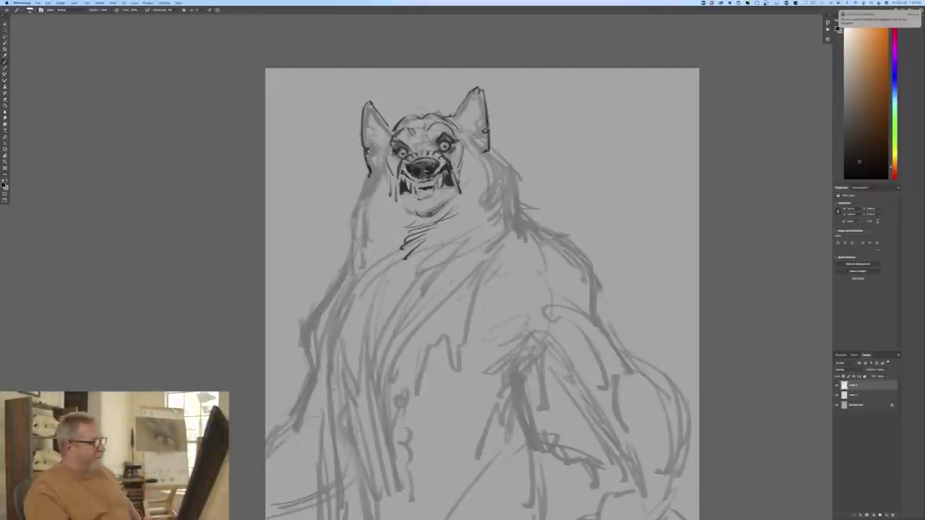
mouse_move(433, 159)
mouse_down()
mouse_move(444, 163)
mouse_move(424, 156)
mouse_move(400, 173)
mouse_move(435, 178)
mouse_up()
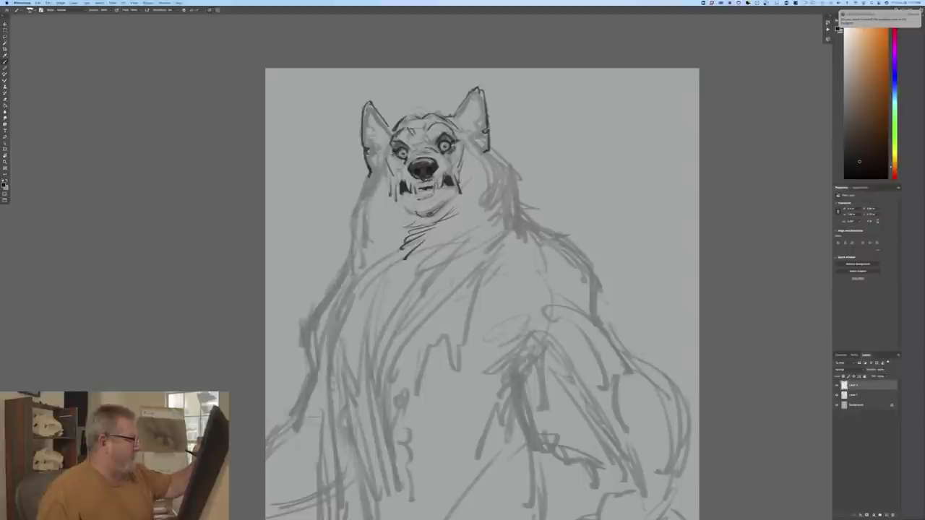
mouse_move(446, 161)
mouse_down()
mouse_move(438, 180)
mouse_move(414, 186)
mouse_up()
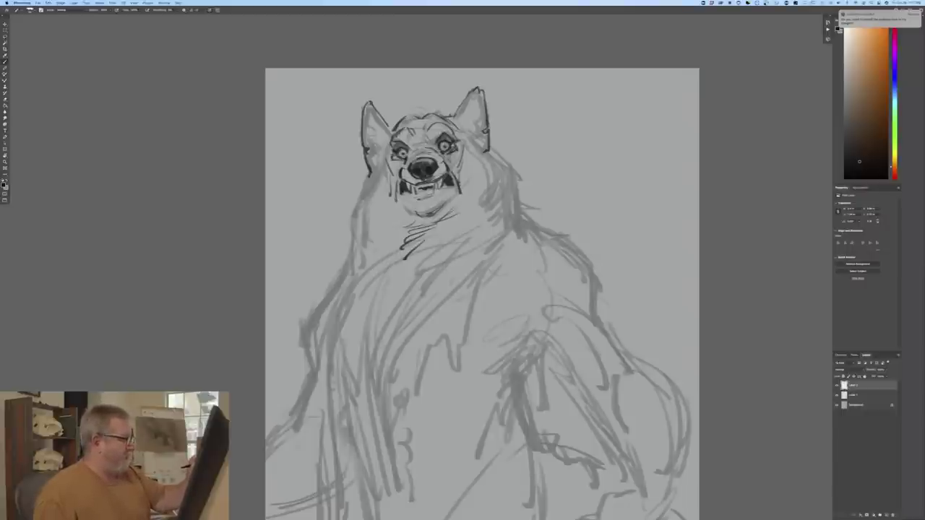
Step: Darken the curved contours of both cheeks and outline the rounded lower jaw beneath the teeth
drag(463, 147, 458, 175)
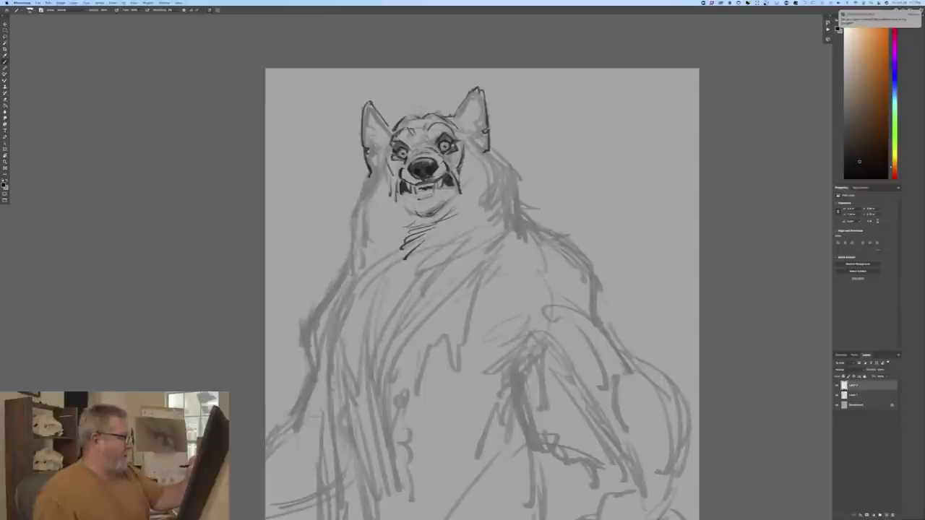
drag(388, 156, 395, 176)
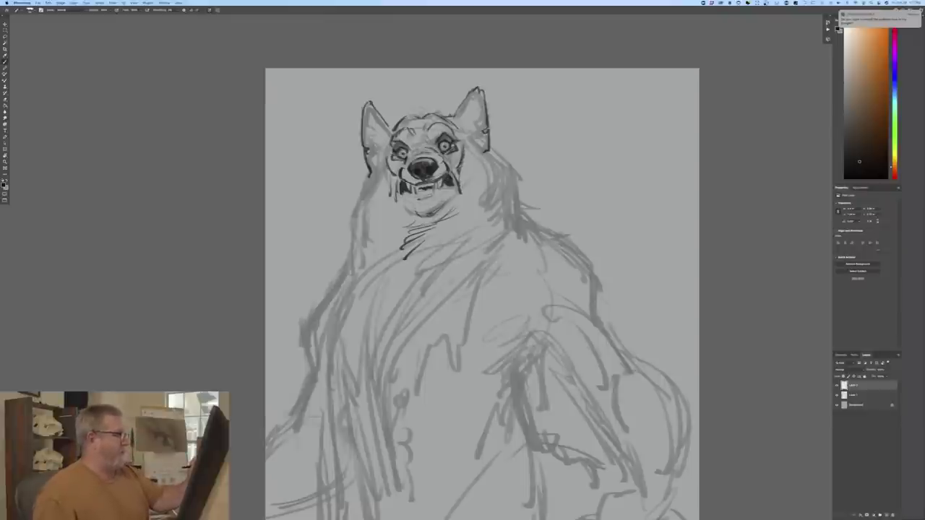
drag(445, 198, 425, 215)
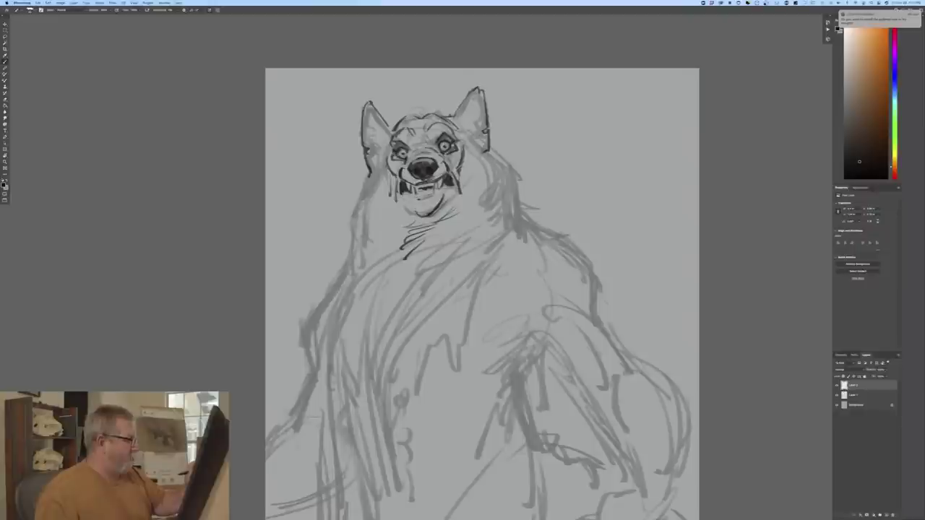
mouse_move(417, 197)
mouse_down()
mouse_move(432, 195)
mouse_move(420, 218)
mouse_up()
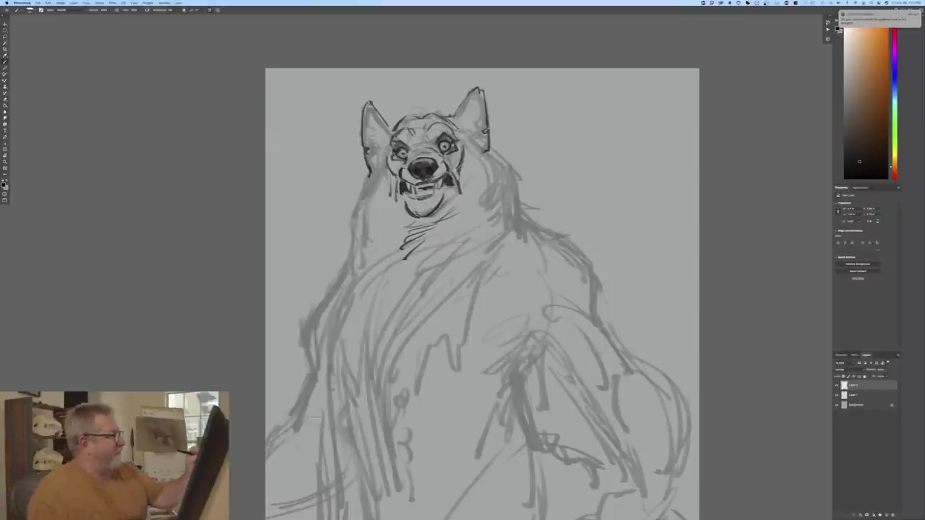
Step: Fill the insides of both ears with short black fur strokes and add tufts at the ear bases
mouse_move(478, 117)
mouse_down()
mouse_move(470, 138)
mouse_move(470, 115)
mouse_up()
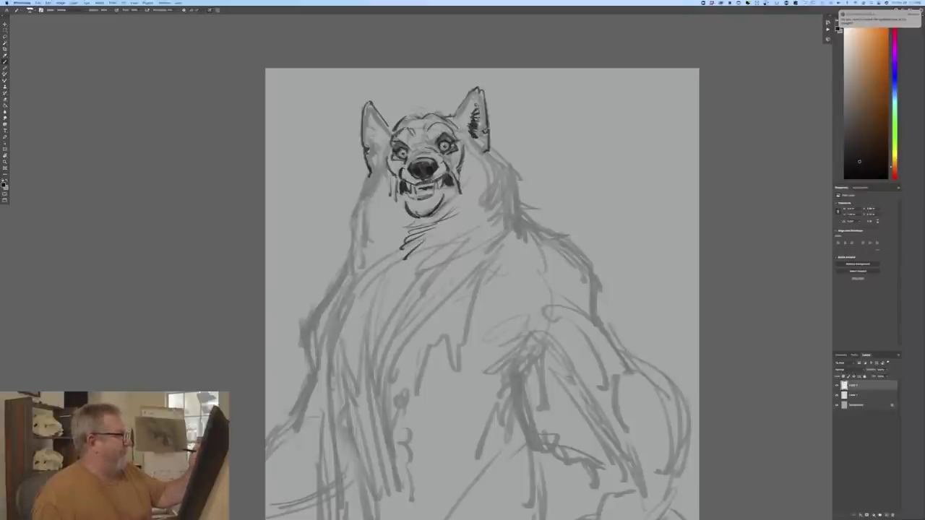
mouse_move(376, 125)
mouse_down()
mouse_move(368, 136)
mouse_move(375, 165)
mouse_up()
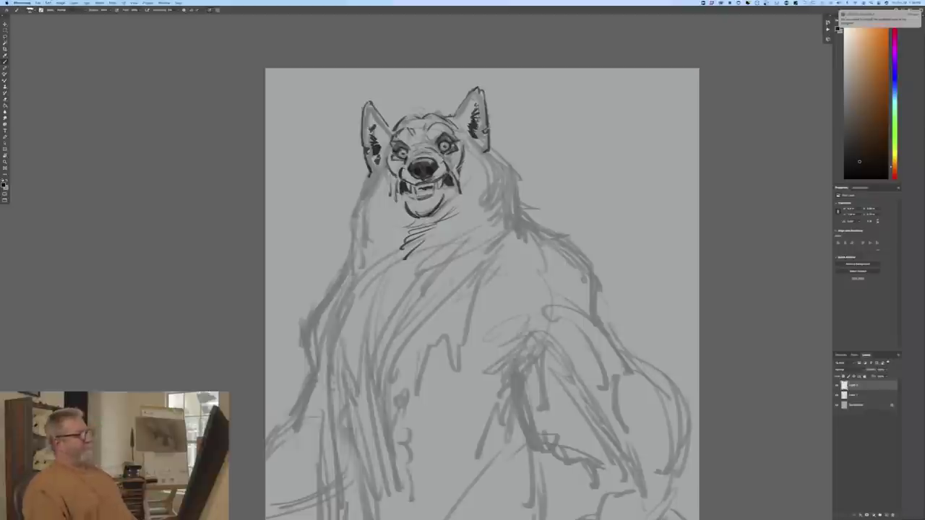
drag(458, 123, 479, 149)
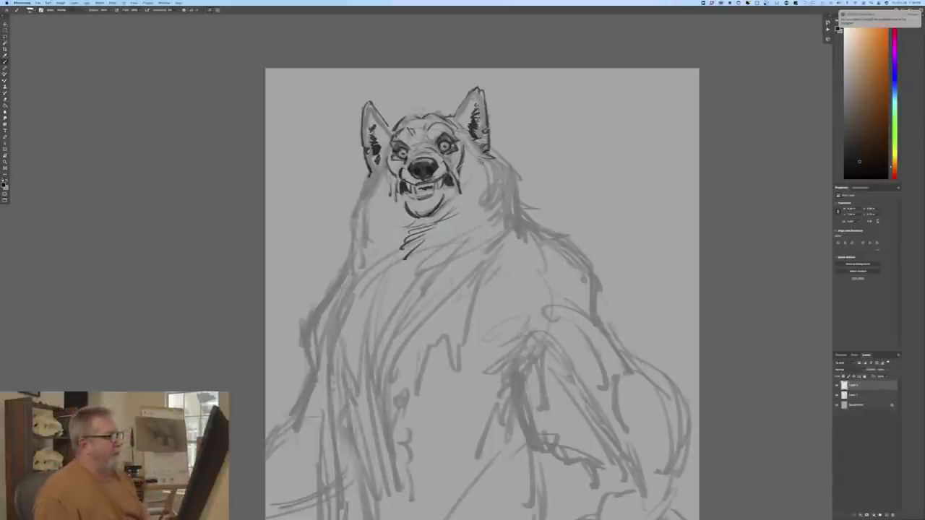
mouse_move(397, 152)
mouse_down()
mouse_move(402, 159)
mouse_move(382, 150)
mouse_up()
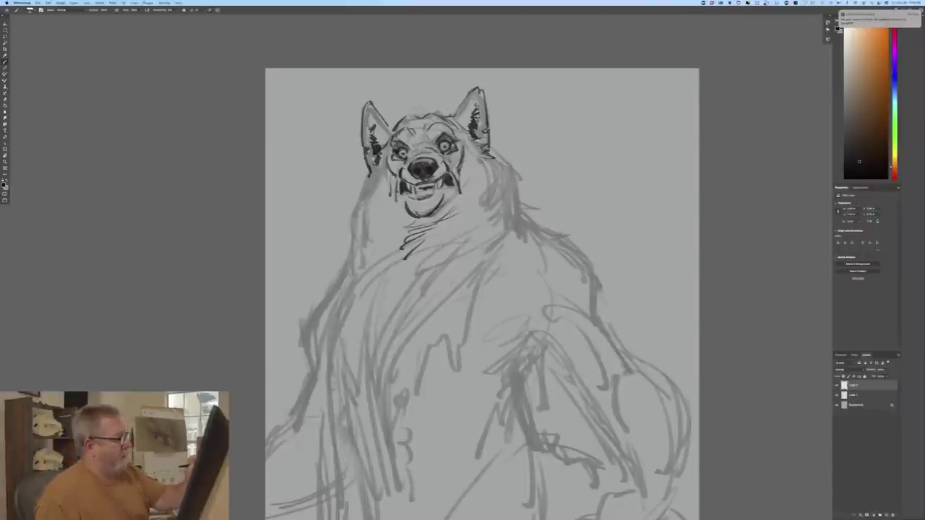
Step: Draw spiky fur down the back of the neck, a ragged ruff around both cheeks and denser strokes under the chin
mouse_move(493, 154)
mouse_down()
mouse_move(517, 167)
mouse_move(518, 202)
mouse_move(507, 170)
mouse_move(526, 218)
mouse_move(535, 218)
mouse_move(525, 226)
mouse_up()
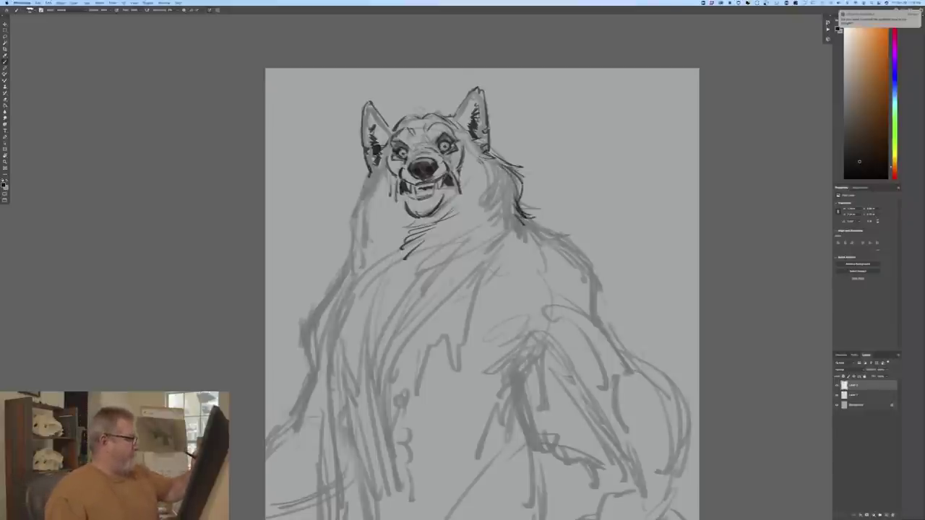
mouse_move(487, 158)
mouse_down()
mouse_move(504, 176)
mouse_move(474, 213)
mouse_move(423, 237)
mouse_up()
mouse_move(377, 169)
mouse_down()
mouse_move(362, 192)
mouse_move(368, 211)
mouse_move(405, 235)
mouse_up()
drag(403, 226, 415, 238)
drag(438, 227, 406, 253)
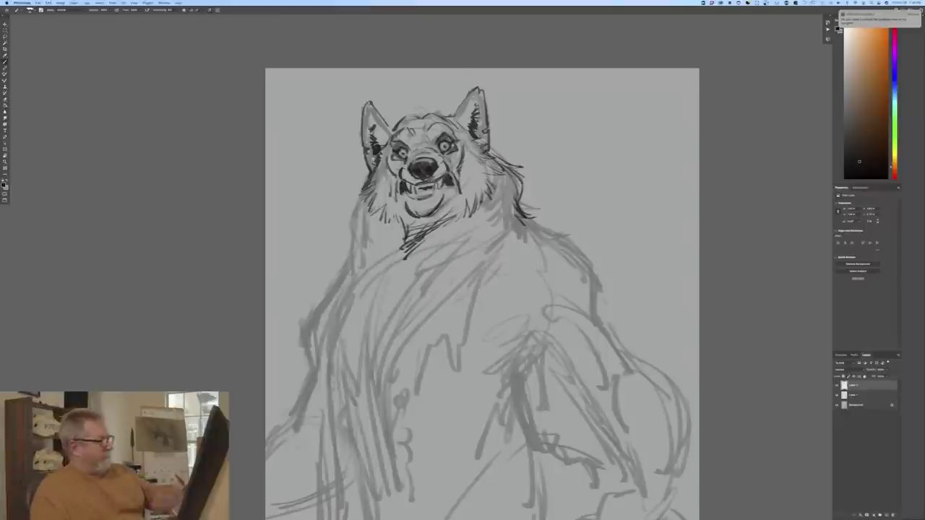
Step: Darken the furry contours from the neck over both shoulders and add thin strokes across the right shoulder and chest
mouse_move(508, 170)
mouse_down()
mouse_move(524, 224)
mouse_move(575, 240)
mouse_move(597, 278)
mouse_up()
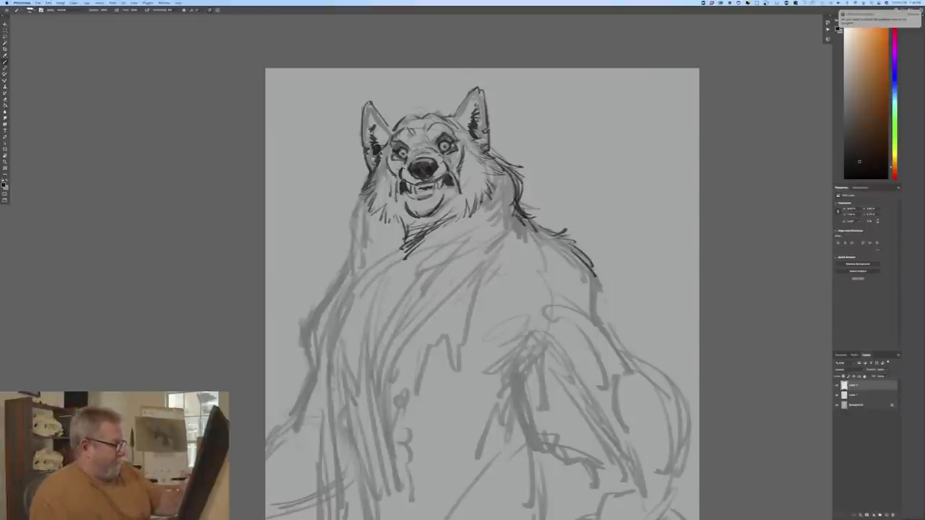
drag(547, 242, 578, 264)
drag(579, 264, 598, 286)
drag(505, 267, 517, 274)
drag(540, 272, 581, 296)
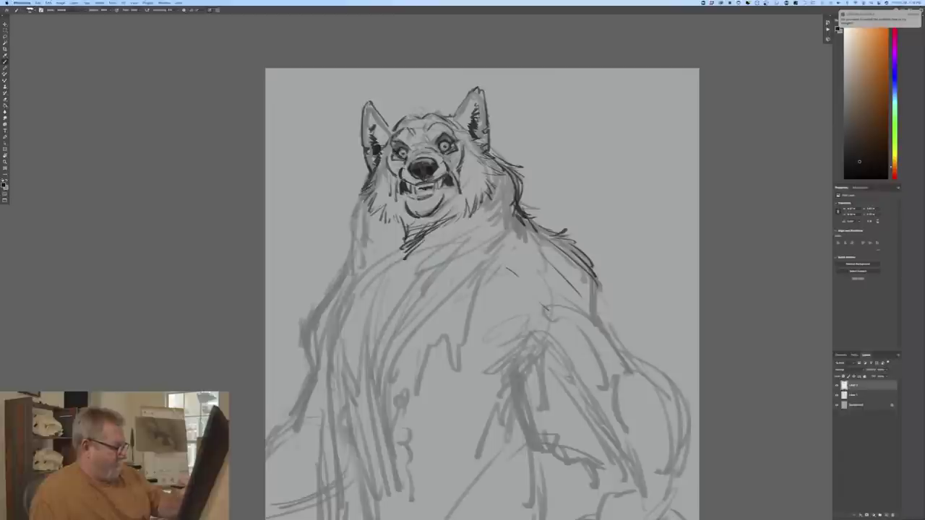
drag(513, 284, 518, 314)
drag(510, 293, 507, 314)
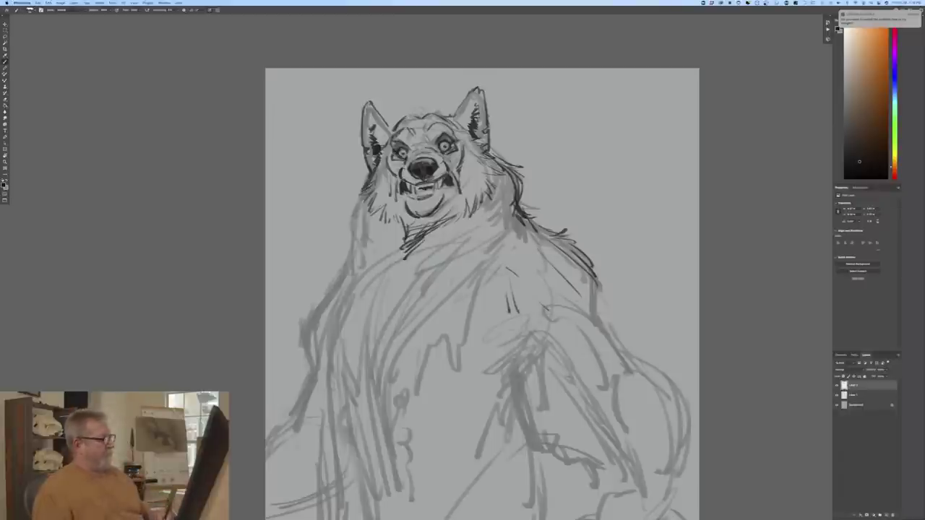
mouse_move(365, 198)
mouse_down()
mouse_move(346, 282)
mouse_move(302, 326)
mouse_move(309, 360)
mouse_up()
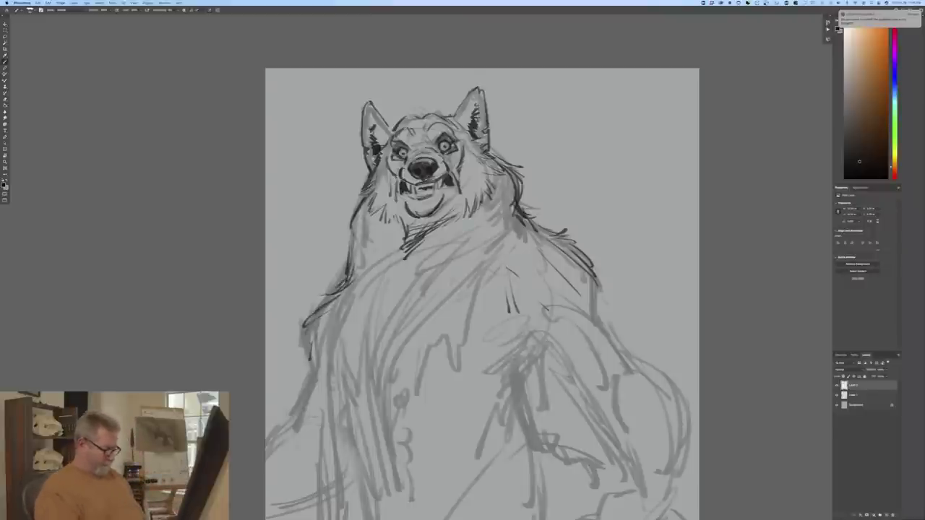
Step: Flip the canvas horizontally to work on the creature mirrored
key(super+minus)
key(super+minus)
key(super+plus)
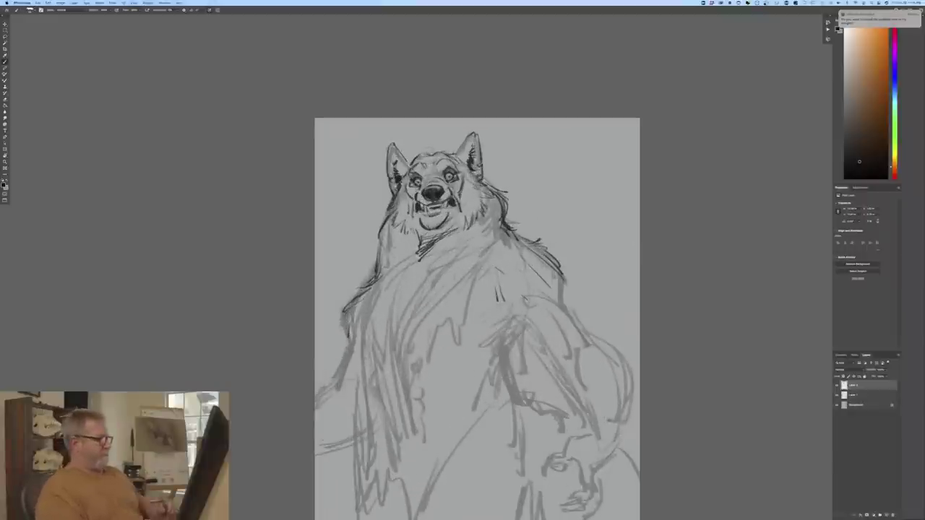
click(61, 4)
mouse_move(80, 45)
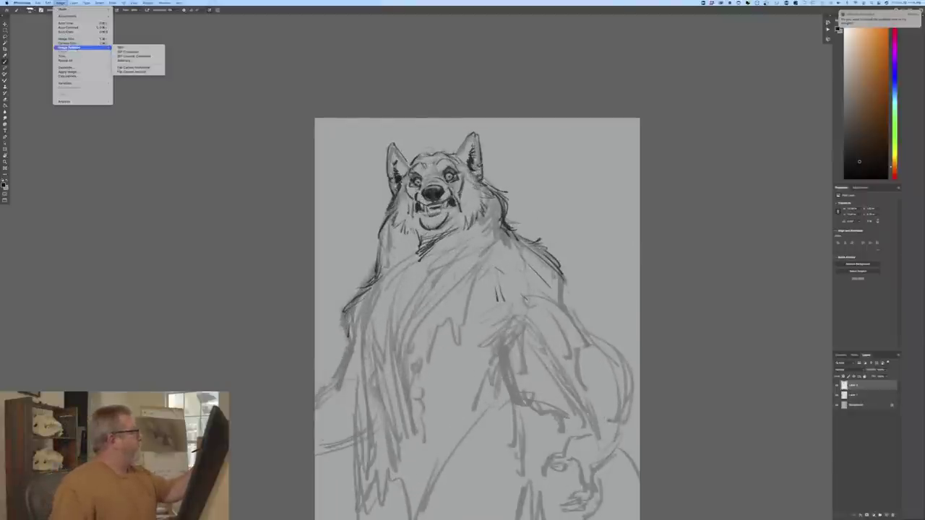
click(129, 68)
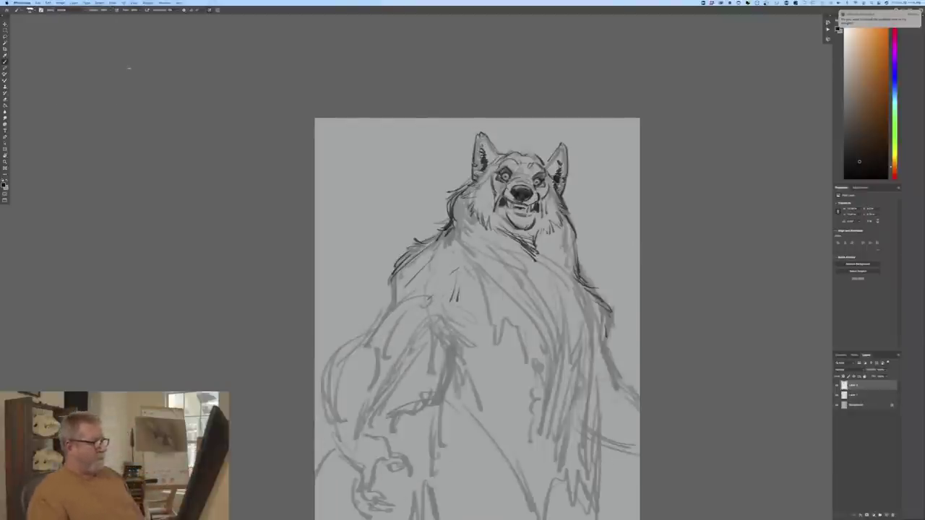
key(super+plus)
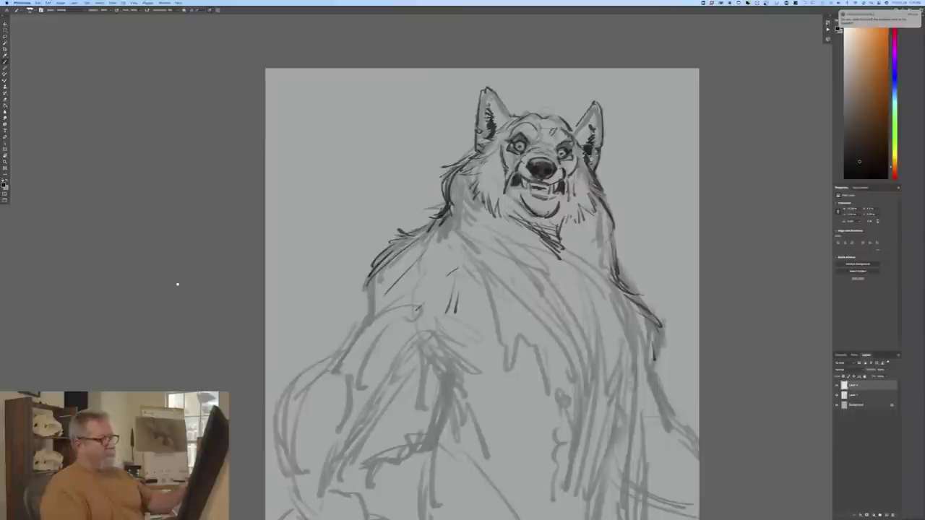
drag(175, 283, 91, 279)
Step: Add short fur strokes to the cheeks on both sides of the muzzle and touch up the jaw contour
drag(439, 198, 449, 217)
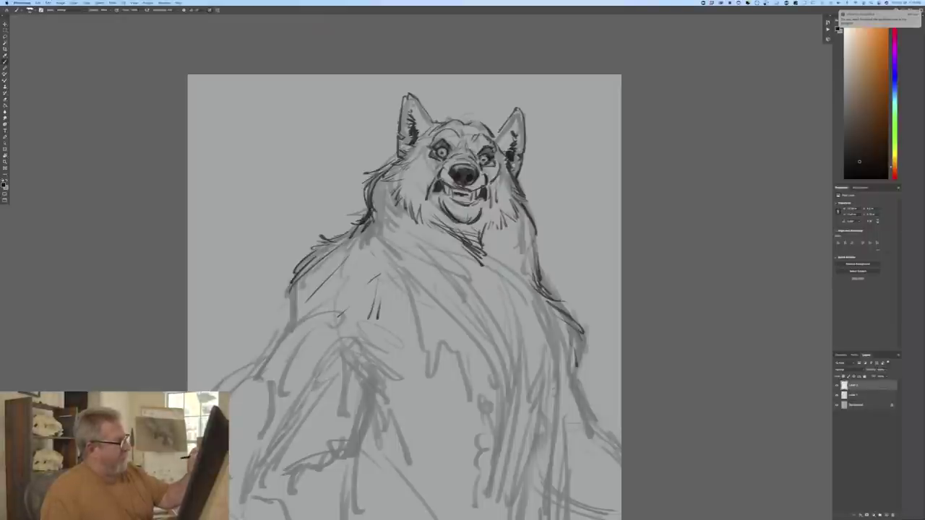
mouse_move(423, 157)
mouse_down()
mouse_move(417, 171)
mouse_move(428, 186)
mouse_move(407, 183)
mouse_up()
mouse_move(417, 177)
mouse_down()
mouse_move(405, 187)
mouse_move(420, 203)
mouse_up()
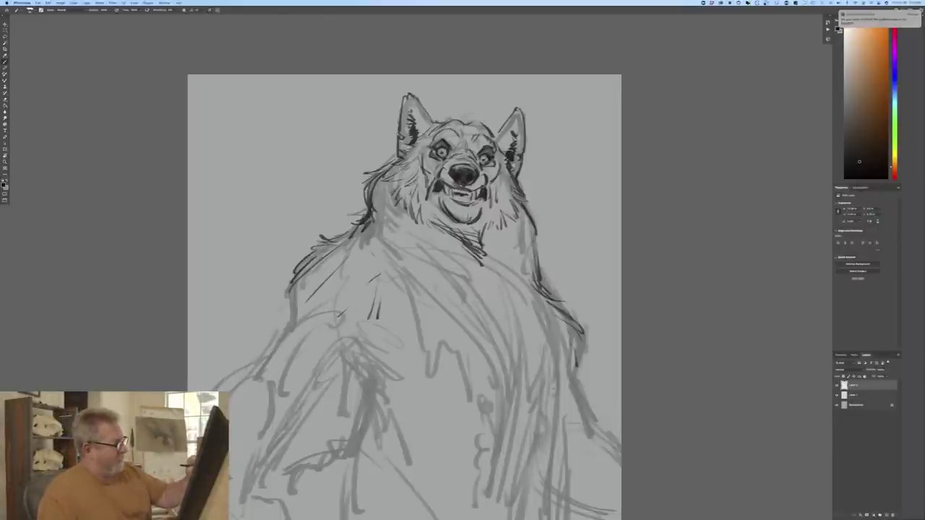
drag(507, 172, 509, 202)
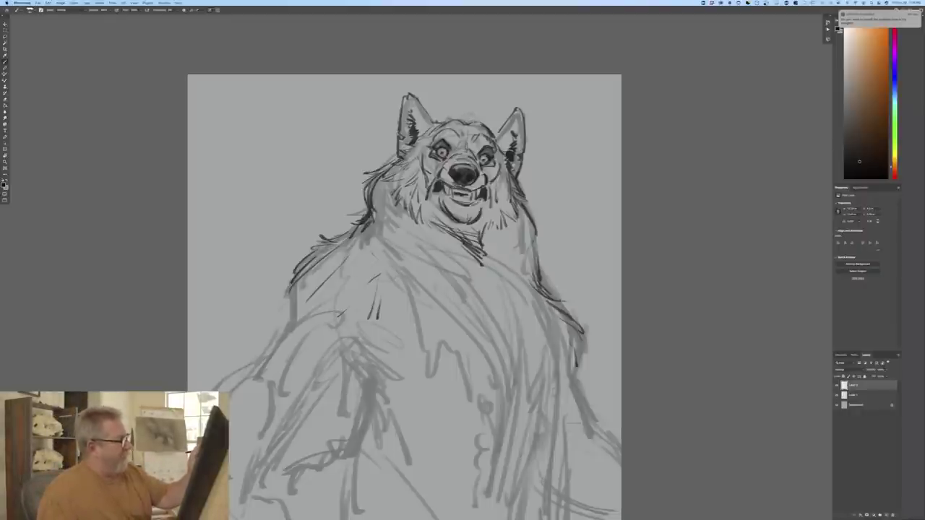
Step: Strengthen the top of the head and the outer and inner outlines of both ears, adding small tufts at their bases
drag(456, 118, 467, 124)
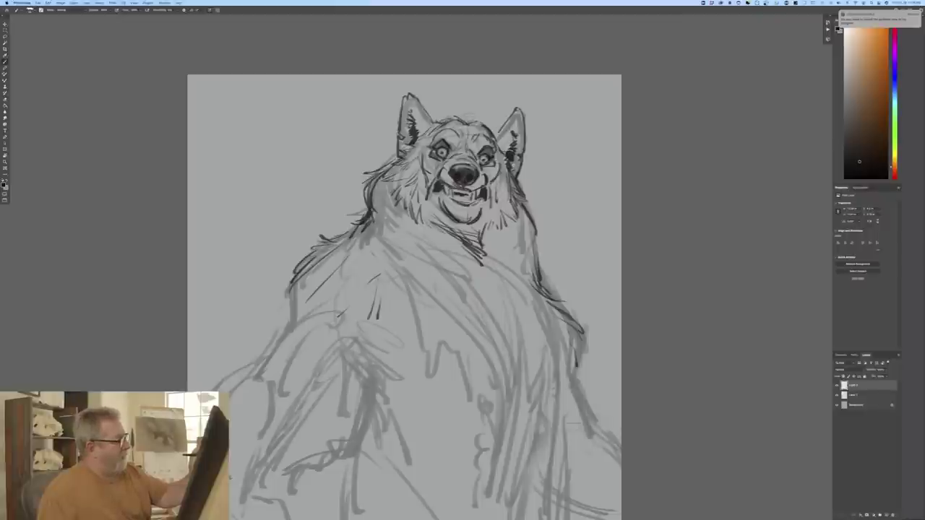
drag(524, 126, 519, 178)
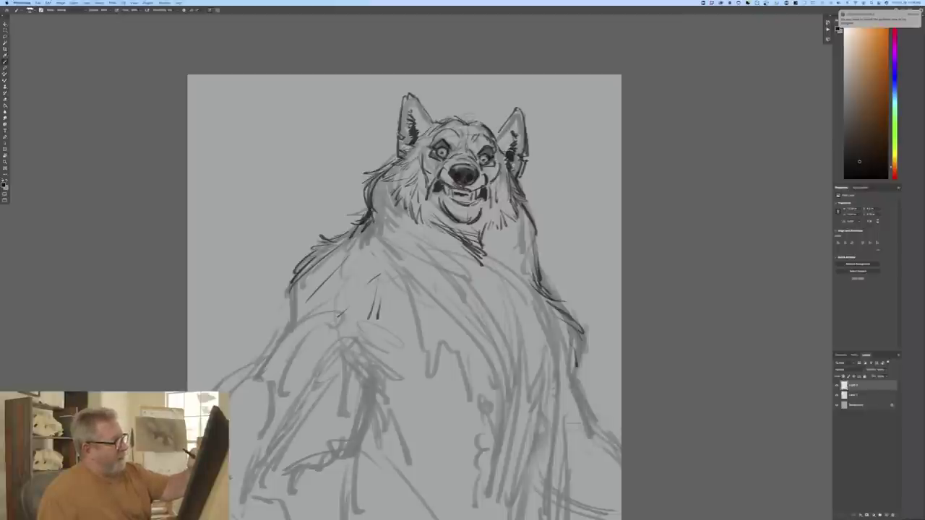
drag(498, 134, 513, 113)
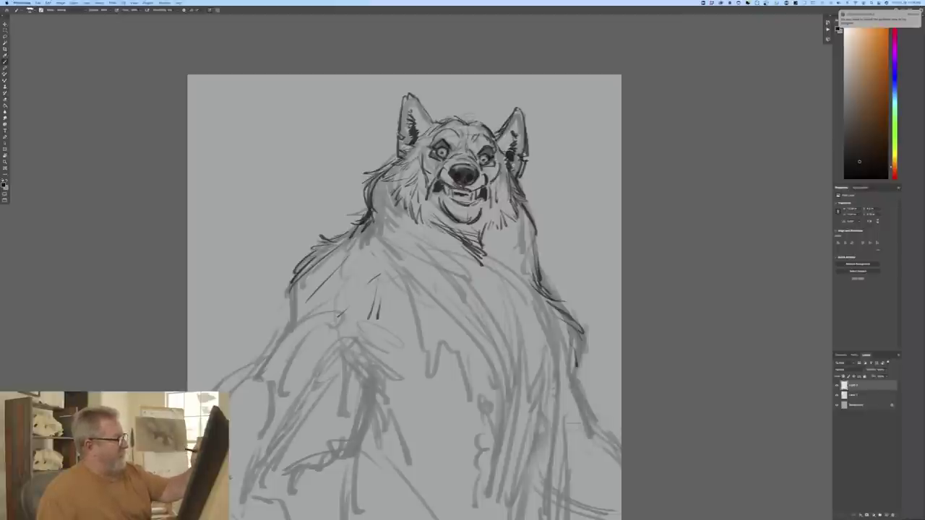
drag(432, 125, 417, 103)
drag(397, 136, 392, 155)
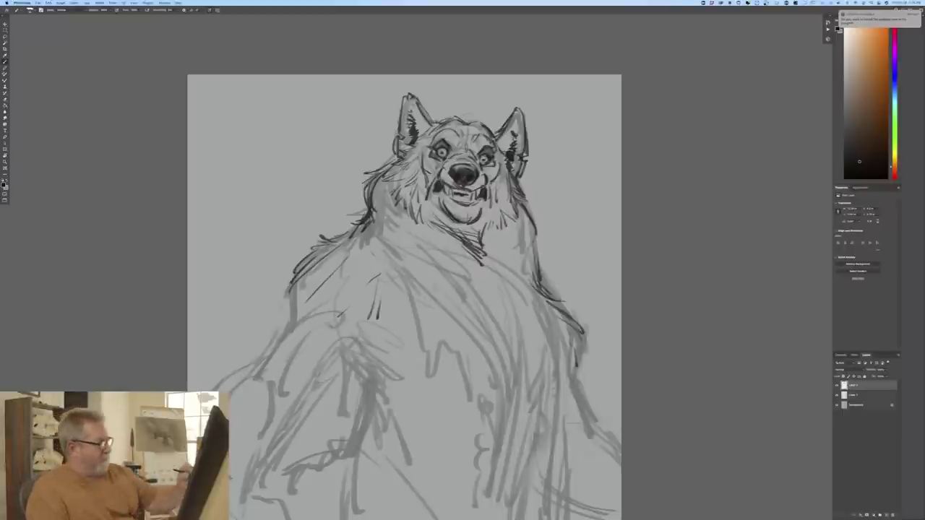
Step: Draw a ragged fur collar from the neck diagonally across the upper chest and down its right side
mouse_move(528, 227)
mouse_down()
mouse_move(540, 249)
mouse_move(530, 283)
mouse_up()
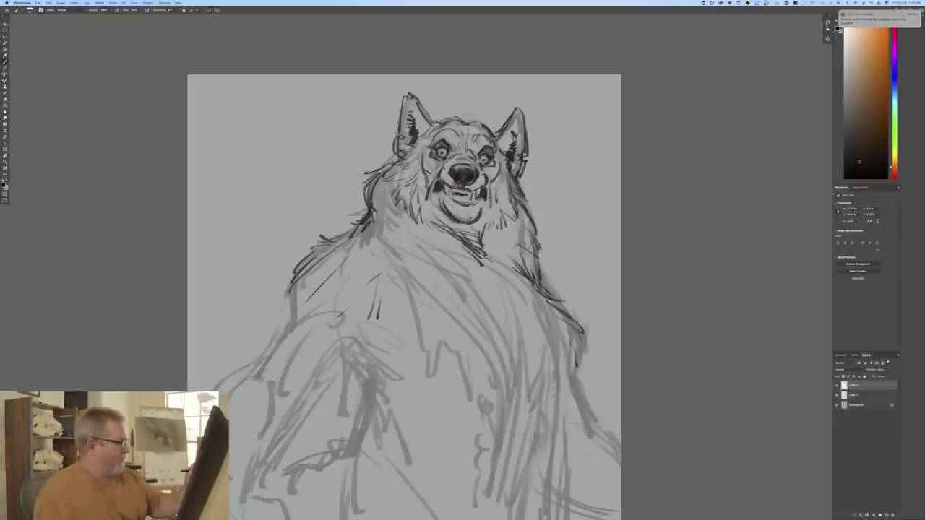
mouse_move(377, 209)
mouse_down()
mouse_move(393, 250)
mouse_move(457, 299)
mouse_move(507, 321)
mouse_up()
mouse_move(493, 269)
mouse_down()
mouse_move(542, 298)
mouse_move(544, 368)
mouse_up()
mouse_move(527, 337)
mouse_down()
mouse_move(541, 391)
mouse_move(528, 397)
mouse_up()
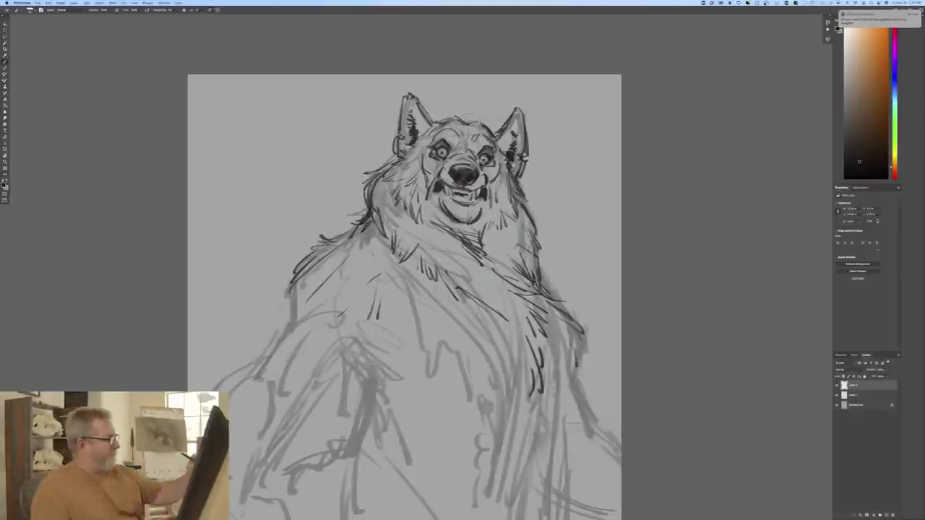
Step: Darken the body outline from the neck over the left shoulder and from the right shoulder down the upper arm
mouse_move(373, 182)
mouse_down()
mouse_move(358, 234)
mouse_move(325, 247)
mouse_move(269, 354)
mouse_up()
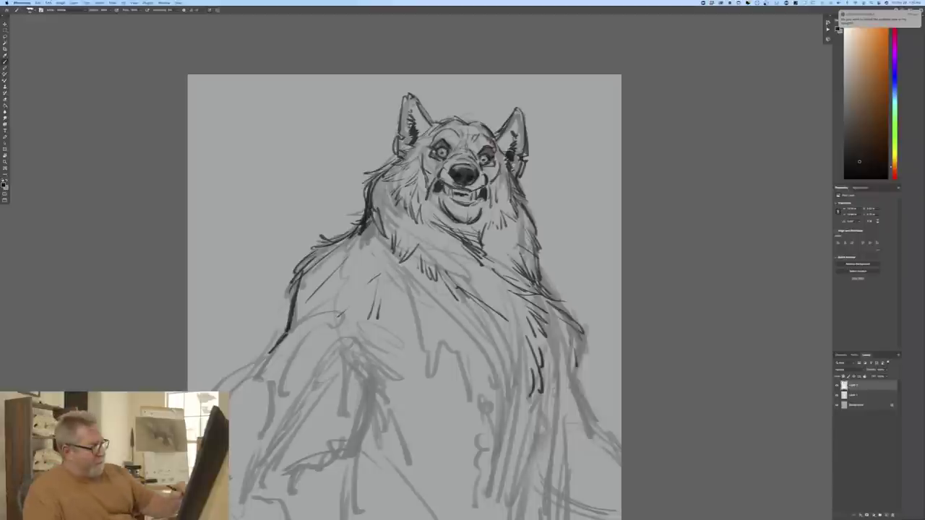
drag(568, 312, 559, 323)
drag(545, 292, 579, 346)
mouse_move(580, 339)
mouse_down()
mouse_move(572, 375)
mouse_move(588, 419)
mouse_up()
drag(575, 389, 591, 423)
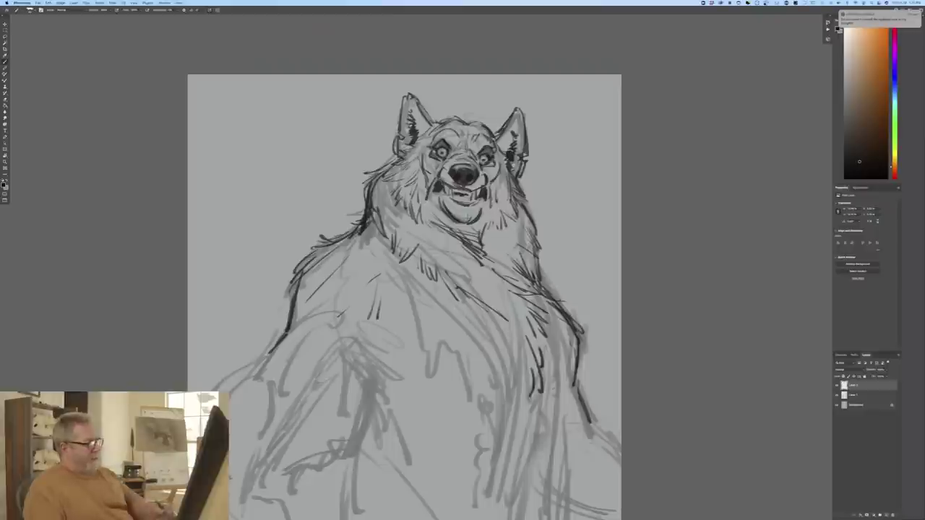
Step: Add long downward fur strokes along the right side of the chest beneath the collar
drag(527, 307, 532, 329)
drag(525, 396, 522, 414)
drag(532, 335, 534, 356)
drag(530, 395, 521, 424)
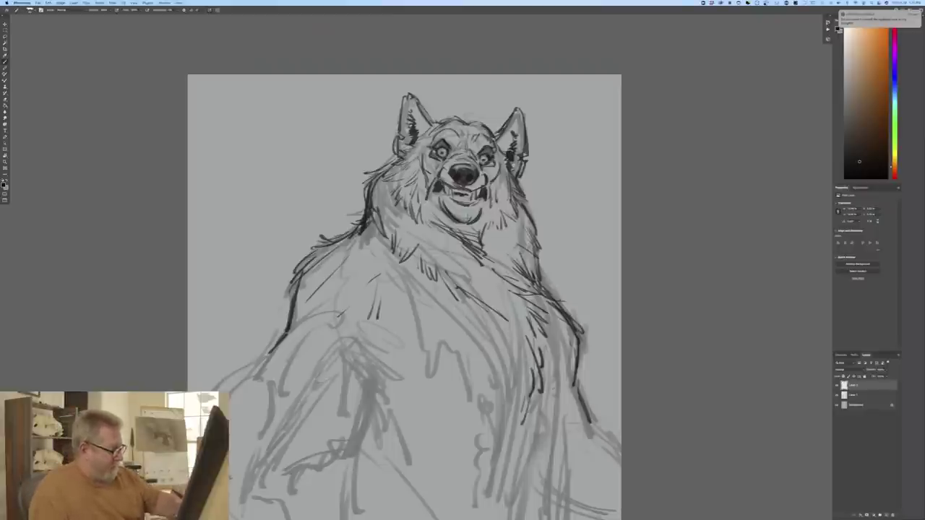
drag(556, 337, 552, 396)
drag(560, 383, 543, 436)
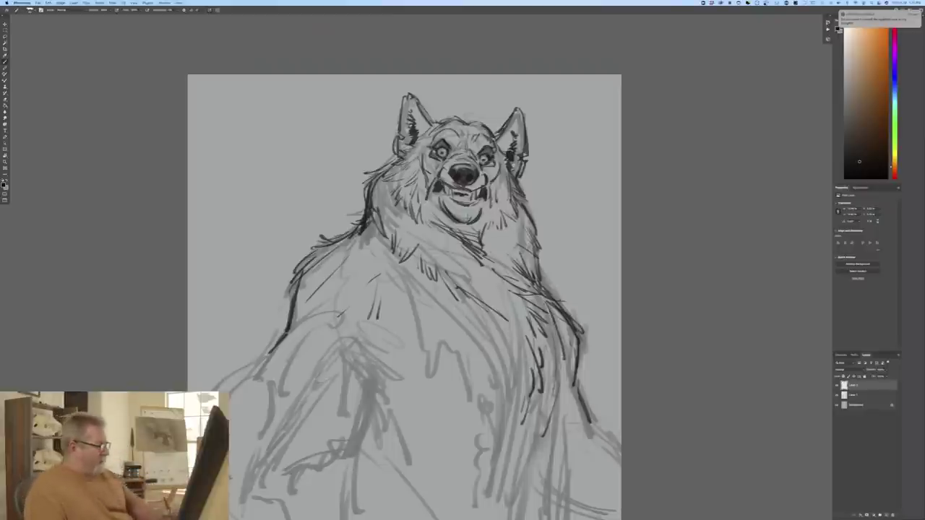
Step: Ink the left shoulder crease and the curved underside of the chest, extending fur strokes down to the right side of the belly
drag(303, 316, 341, 313)
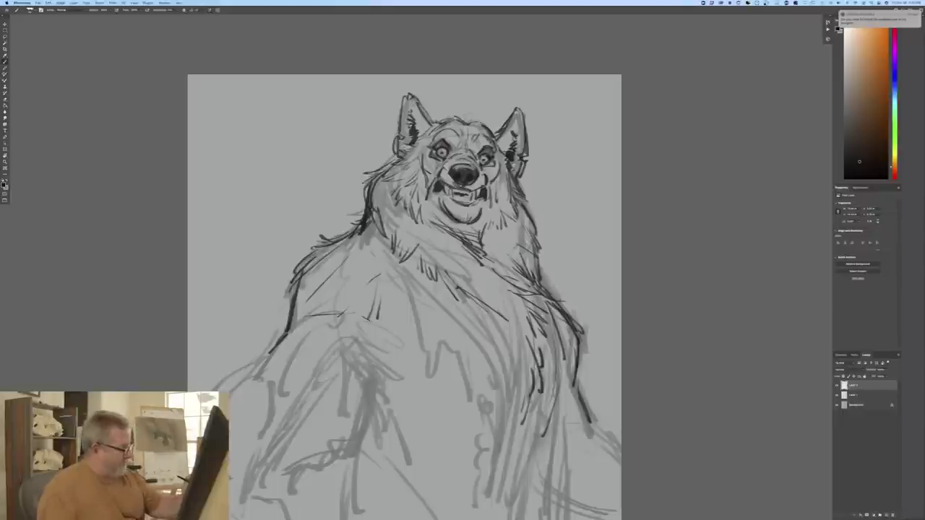
mouse_move(367, 253)
mouse_down()
mouse_move(375, 314)
mouse_move(406, 346)
mouse_move(476, 371)
mouse_up()
drag(453, 342, 504, 415)
drag(514, 329, 512, 432)
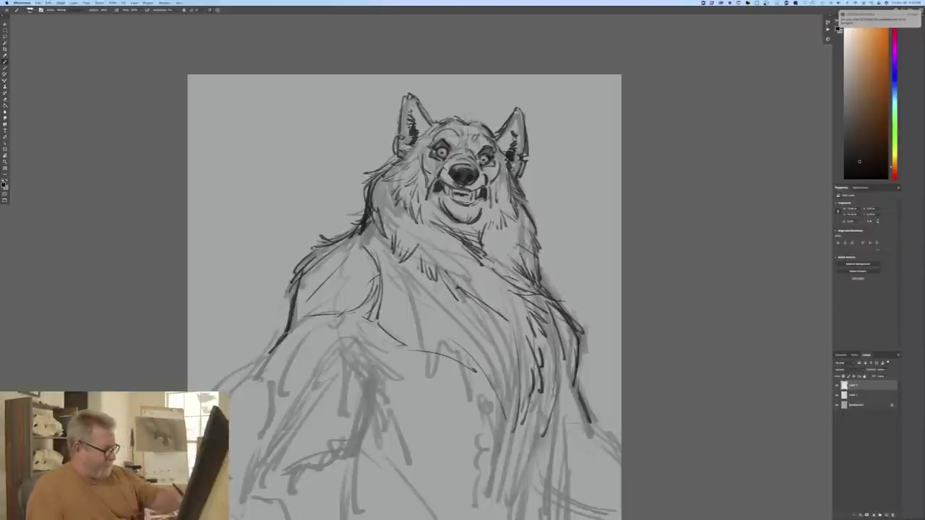
drag(525, 350, 509, 457)
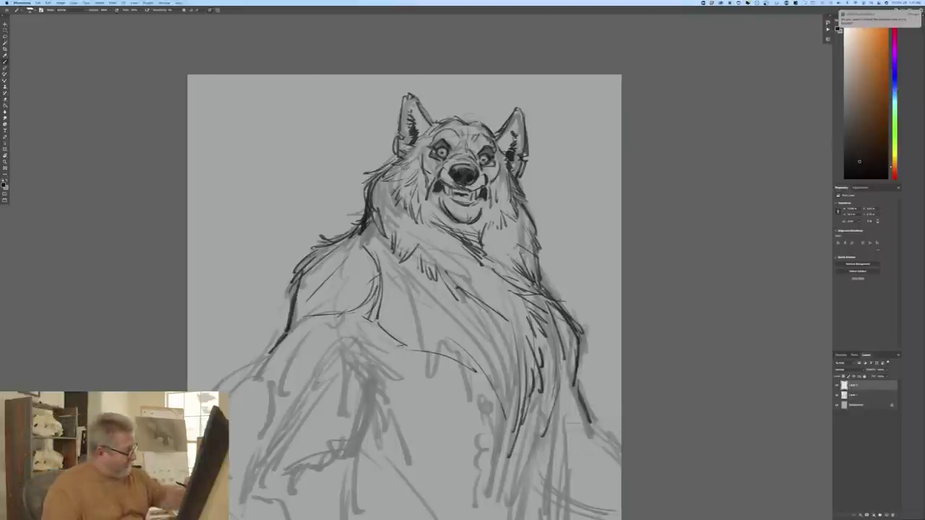
Step: Fill the left armpit with dark fur strokes and ink the jagged edge of the torso below it
mouse_move(341, 338)
mouse_down()
mouse_move(320, 380)
mouse_move(344, 360)
mouse_move(351, 396)
mouse_up()
drag(354, 349, 357, 397)
mouse_move(374, 373)
mouse_down()
mouse_move(374, 411)
mouse_move(354, 451)
mouse_up()
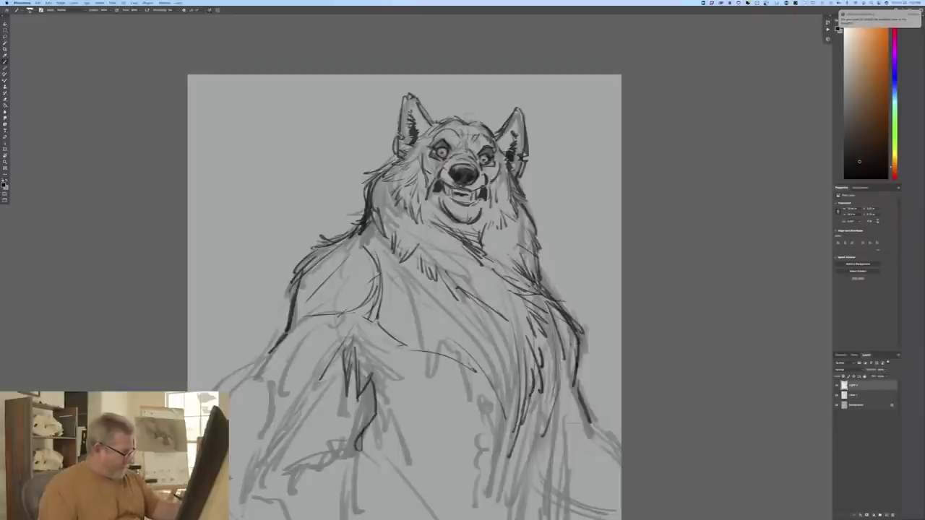
drag(370, 406, 343, 469)
drag(351, 425, 346, 465)
mouse_move(357, 390)
mouse_down()
mouse_move(351, 428)
mouse_move(354, 397)
mouse_up()
drag(359, 392, 358, 390)
drag(361, 394, 368, 406)
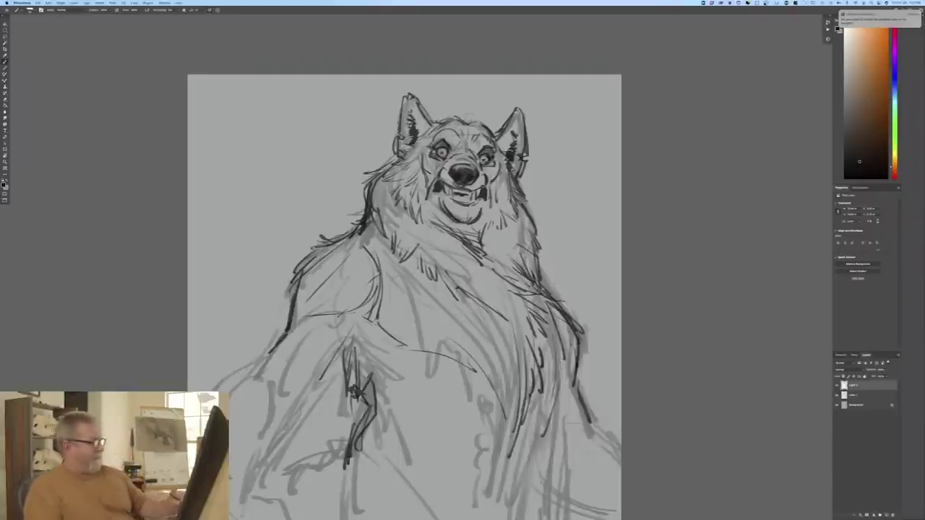
Step: Outline the left upper arm with spiky fur tufts and line its inner edge with short fur strokes
drag(289, 318, 226, 392)
drag(267, 351, 213, 386)
drag(224, 378, 208, 391)
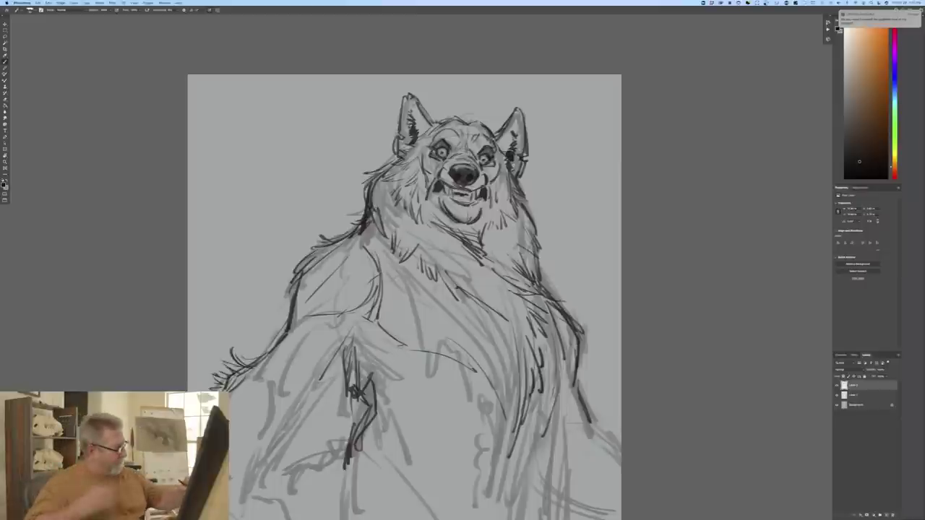
drag(345, 357, 301, 443)
drag(305, 428, 288, 459)
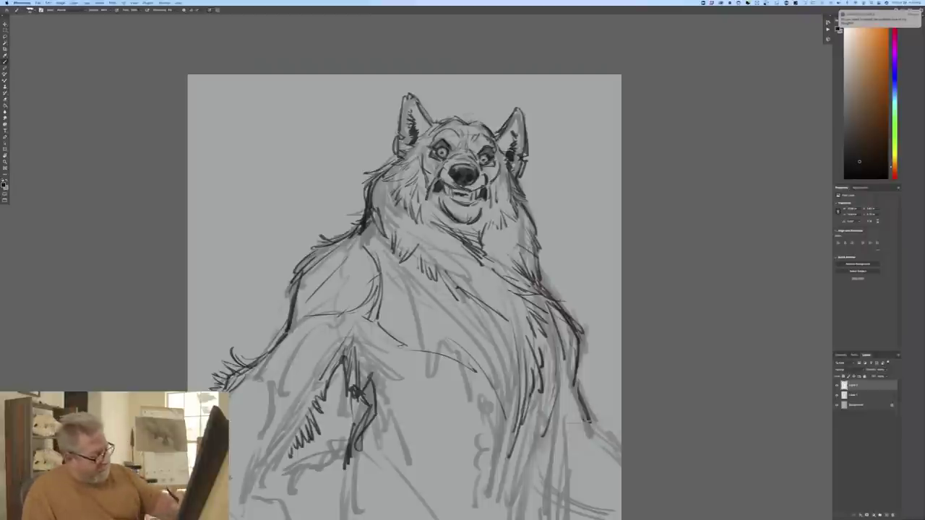
Step: Add short fur tufts at the right elbow and along the lower right side of the torso
drag(585, 415, 598, 426)
mouse_move(592, 422)
mouse_down()
mouse_move(611, 437)
mouse_move(556, 452)
mouse_up()
drag(540, 453, 536, 480)
drag(551, 474, 548, 500)
drag(562, 489, 553, 507)
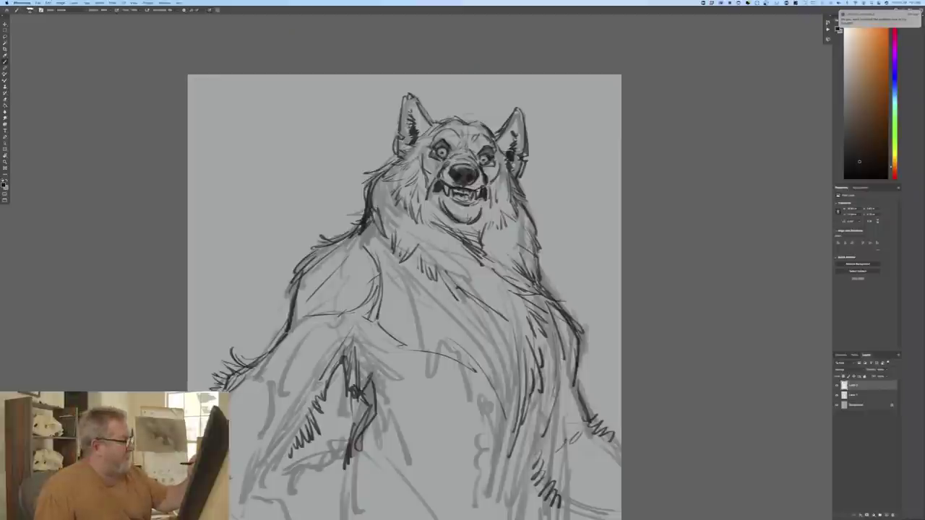
Step: Add small accent strokes beside both eyes and undo the last change
drag(426, 158, 432, 173)
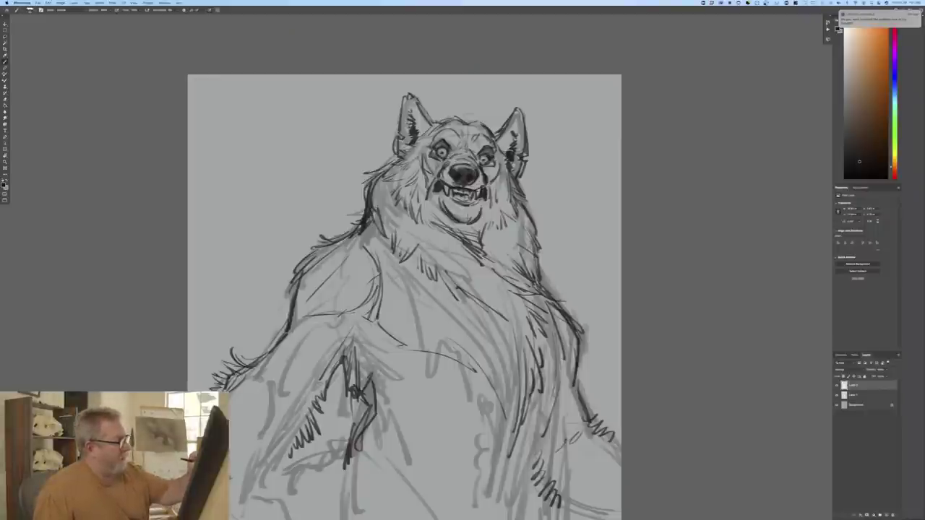
drag(497, 163, 494, 177)
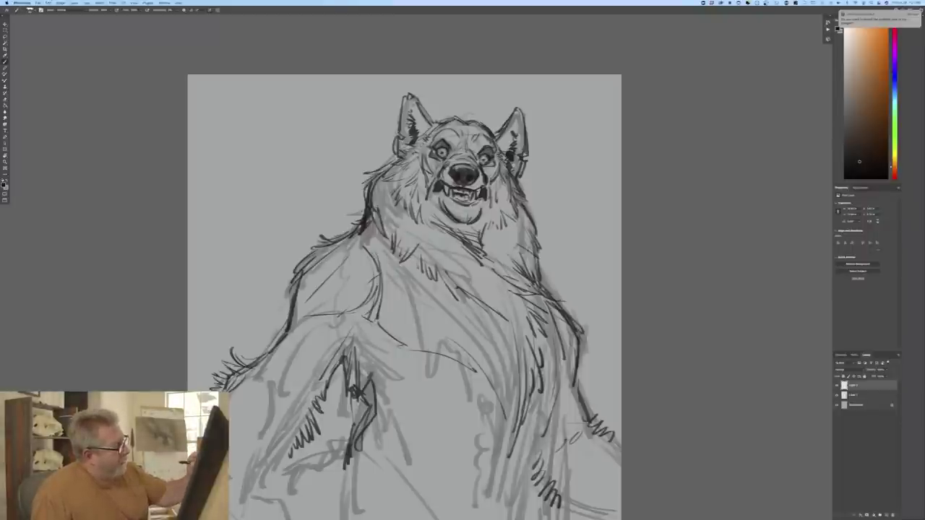
key(super+z)
Step: Switch the painting brush to the Hard Round Pressure Size preset
click(31, 11)
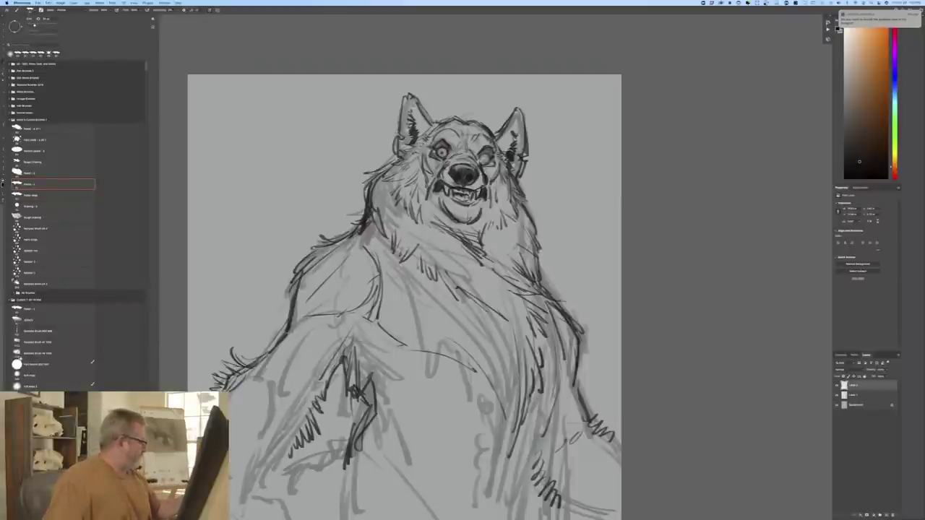
click(36, 364)
key(Return)
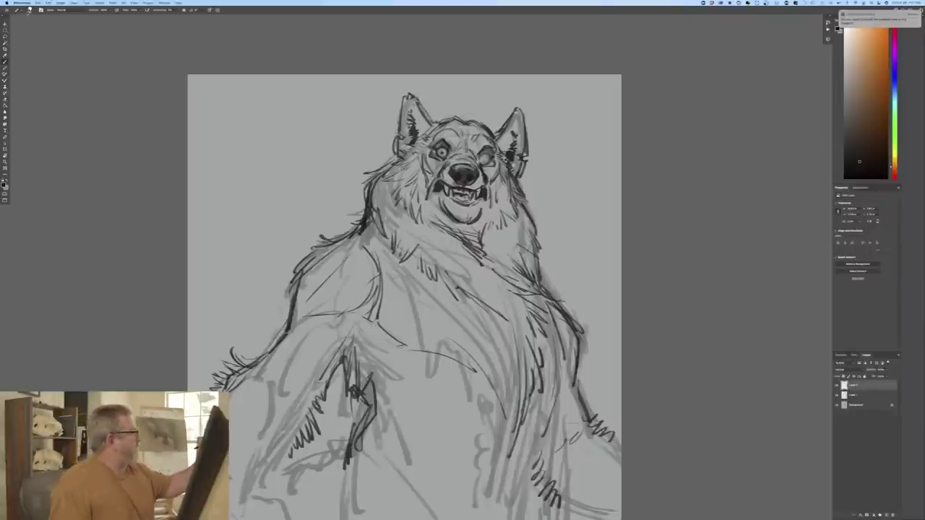
click(30, 11)
drag(146, 69, 143, 78)
click(27, 176)
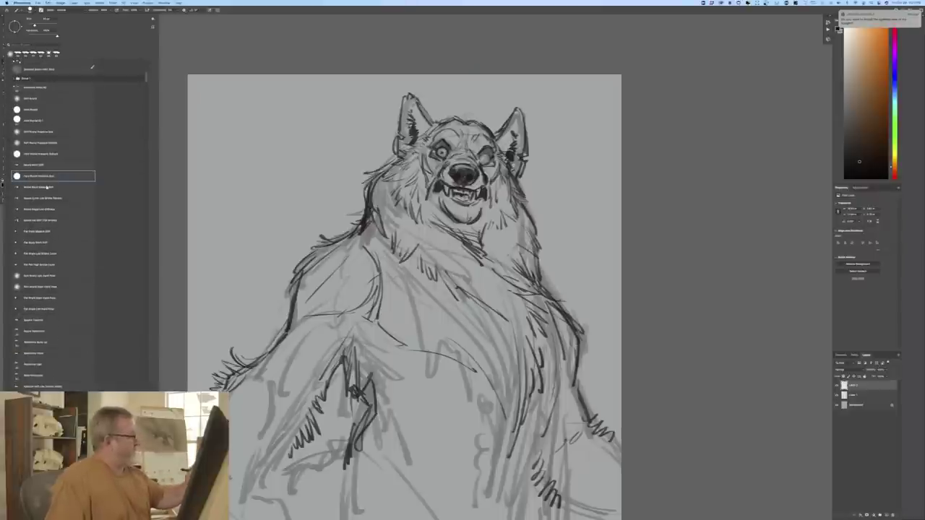
click(162, 19)
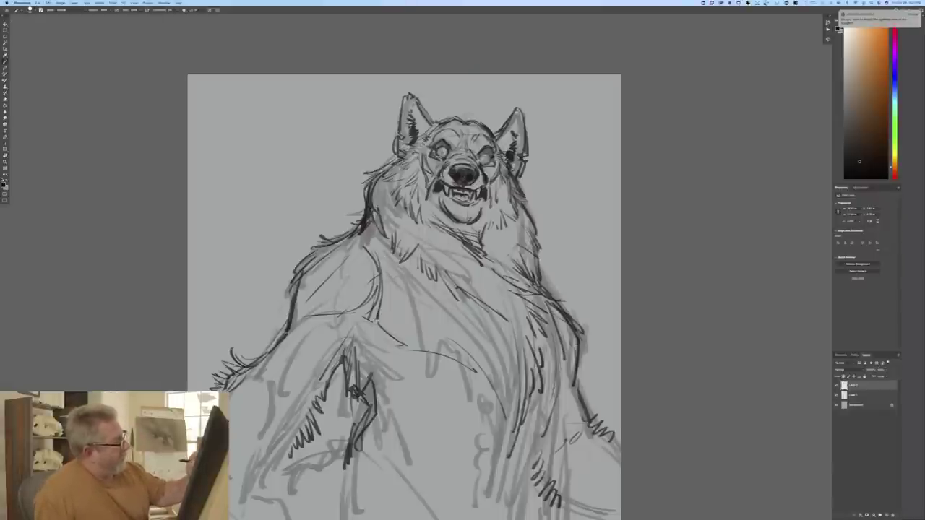
Step: Change the painting brush to the plain Hard Round preset
click(30, 9)
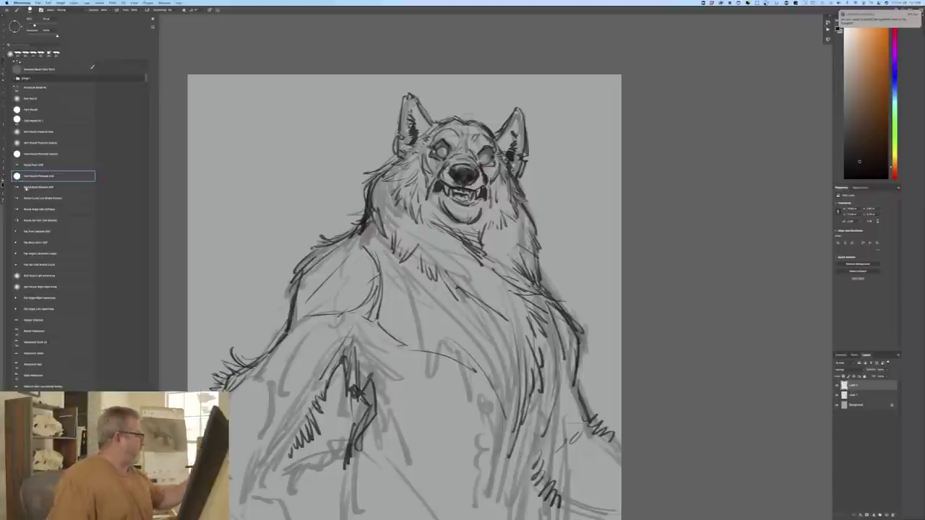
click(25, 110)
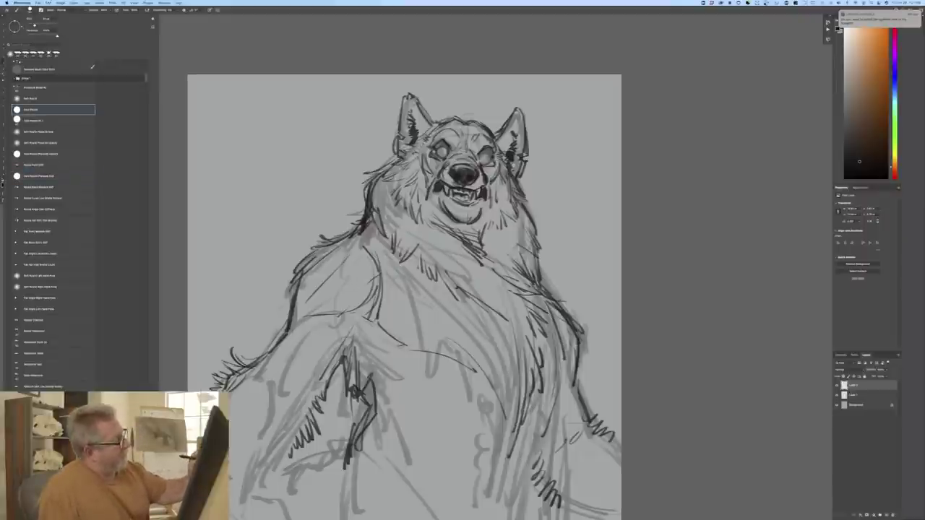
key(Return)
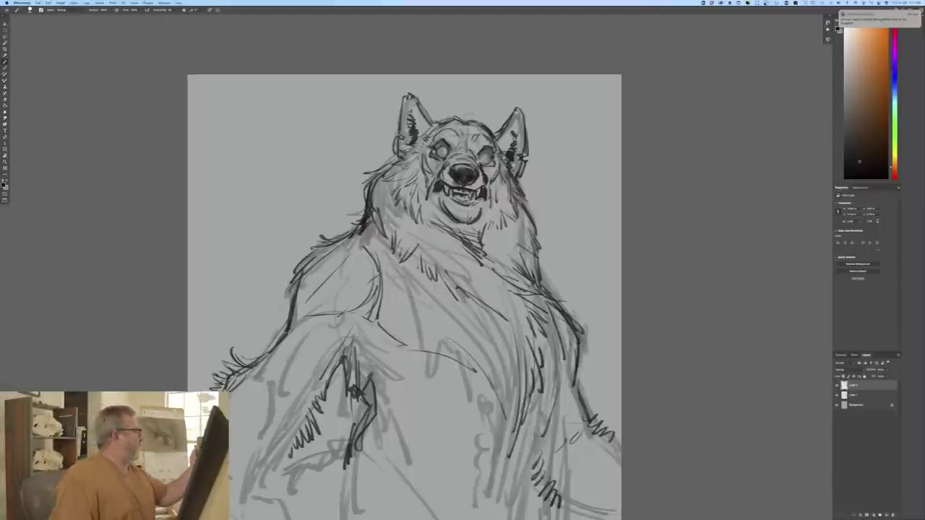
Step: Set the eraser to the Hard Round Pressure Opacity preset and return to the painting brush
click(5, 100)
click(30, 10)
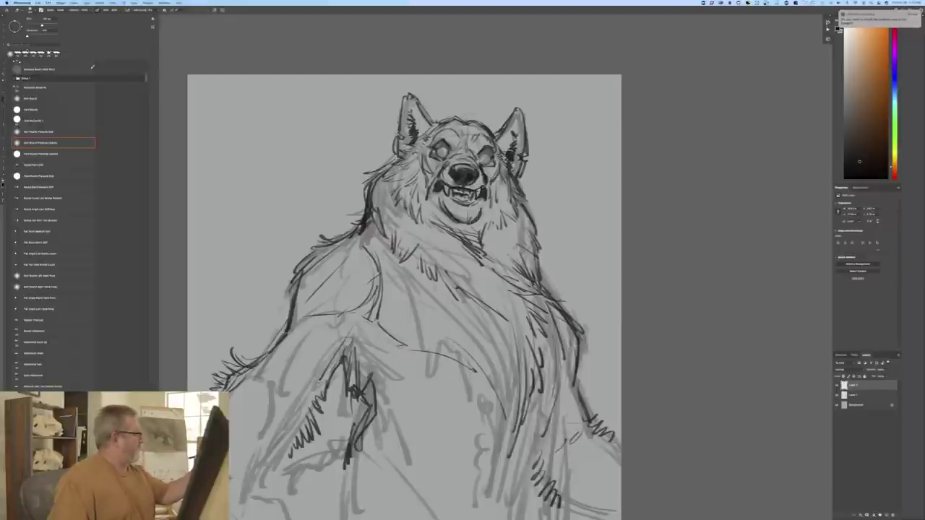
click(23, 155)
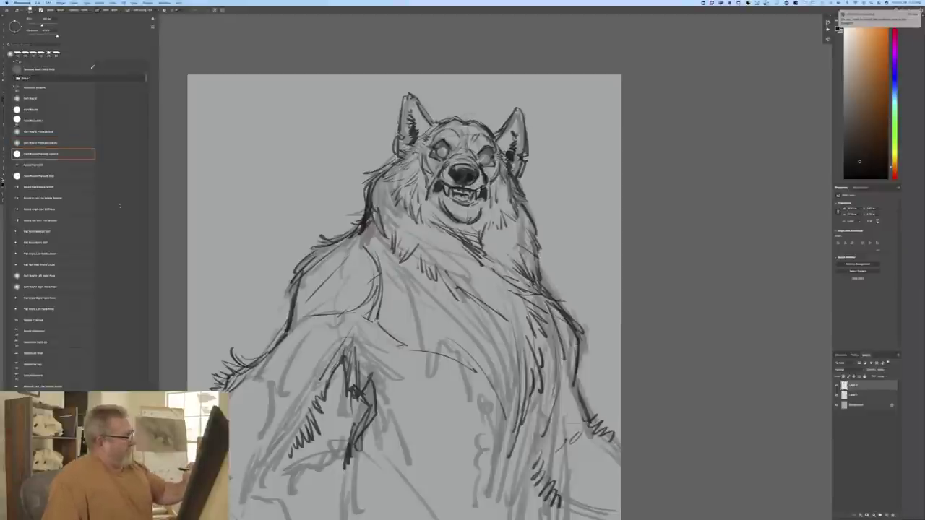
key(Return)
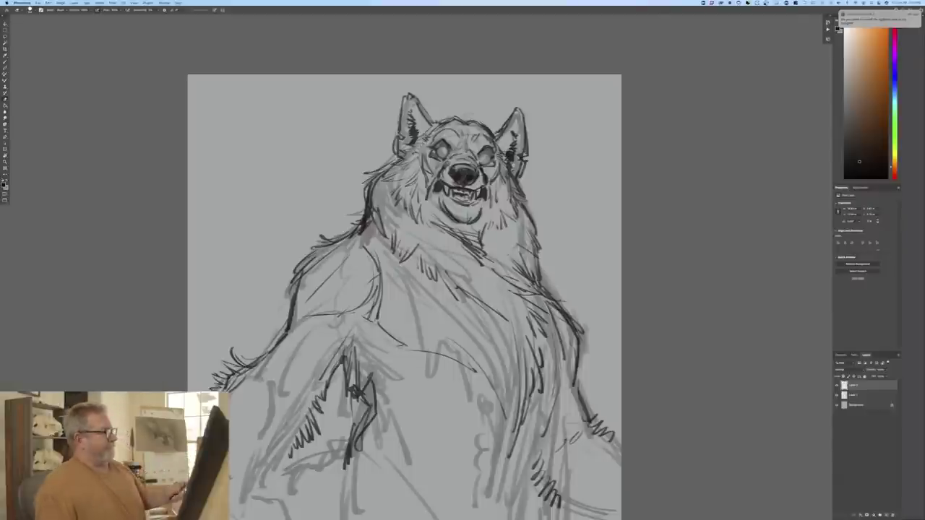
key(e)
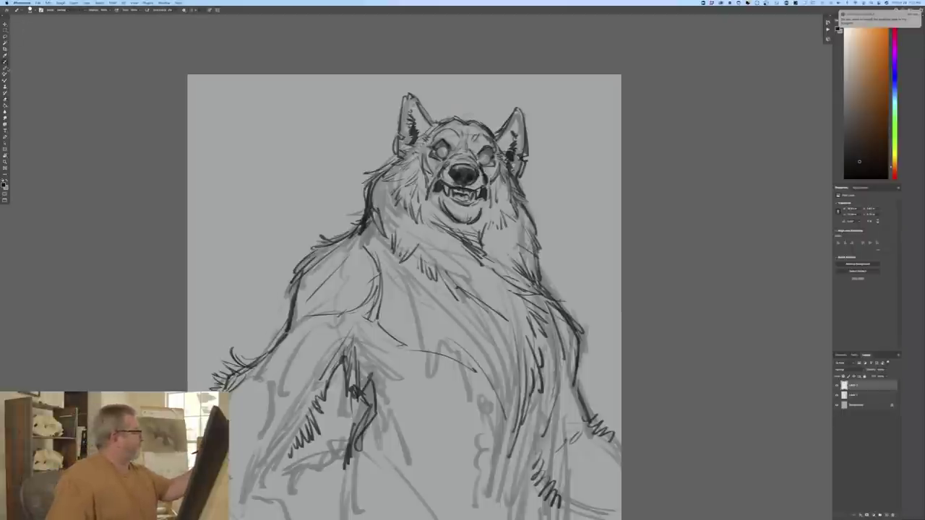
Step: Switch the painting brush to the first textured flat preset in the brush group above the basic round brushes
click(31, 10)
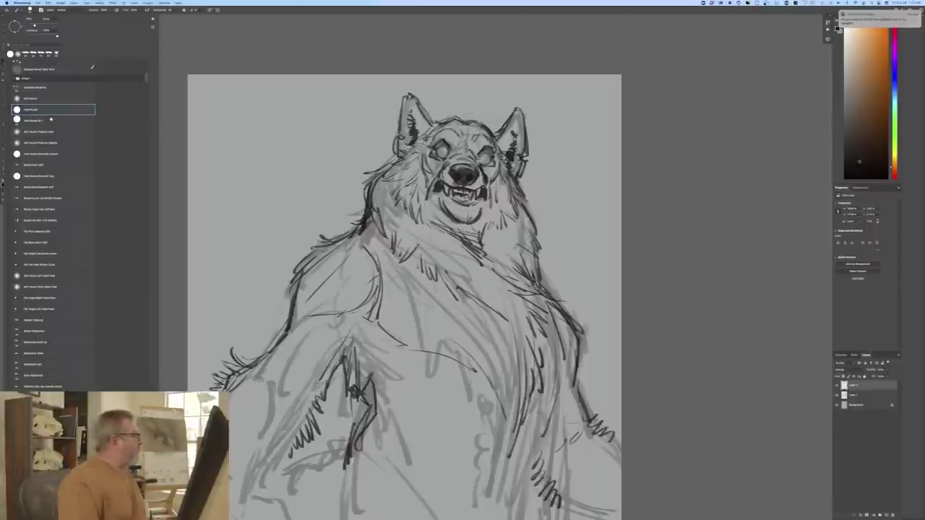
scroll(43, 117, up, 10)
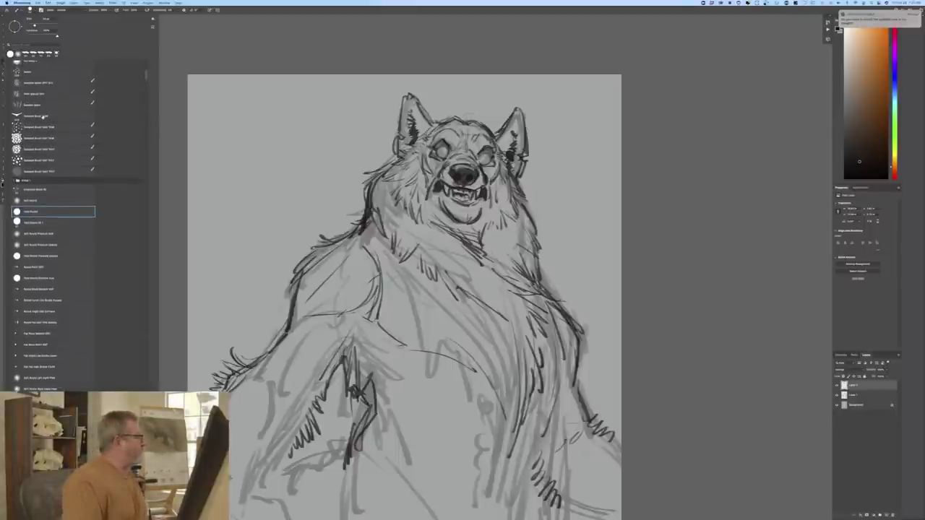
scroll(42, 112, up, 2)
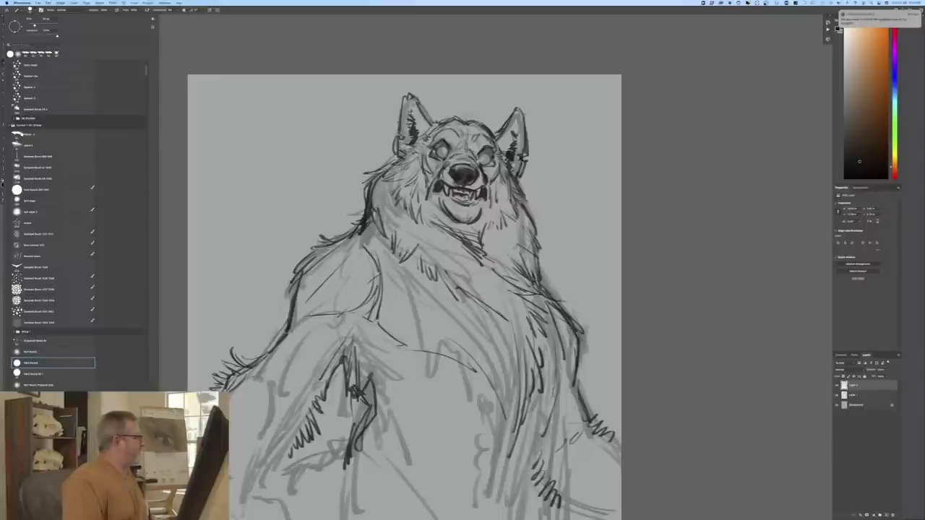
click(27, 135)
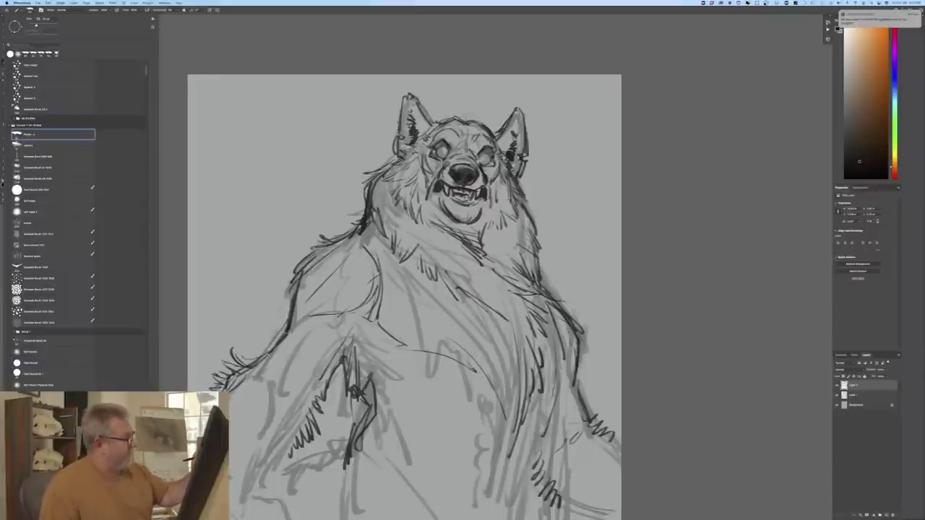
click(275, 69)
Step: Darken the rims of both eyes and draw small dark pupils in their centres
key(super+plus)
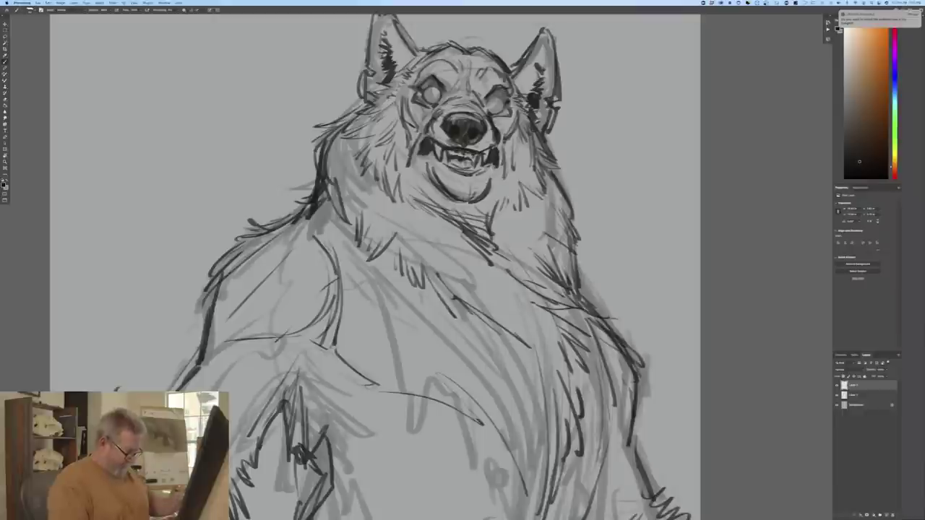
drag(210, 317, 143, 385)
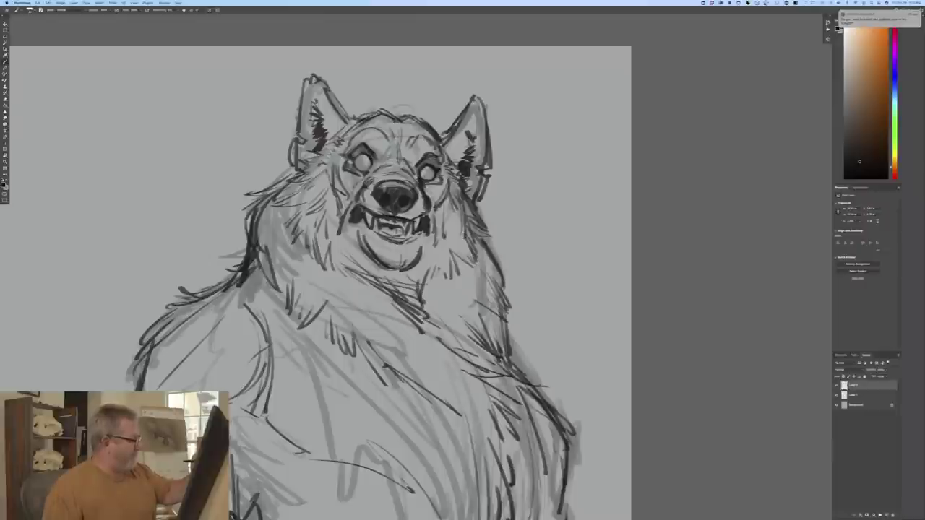
drag(352, 159, 363, 154)
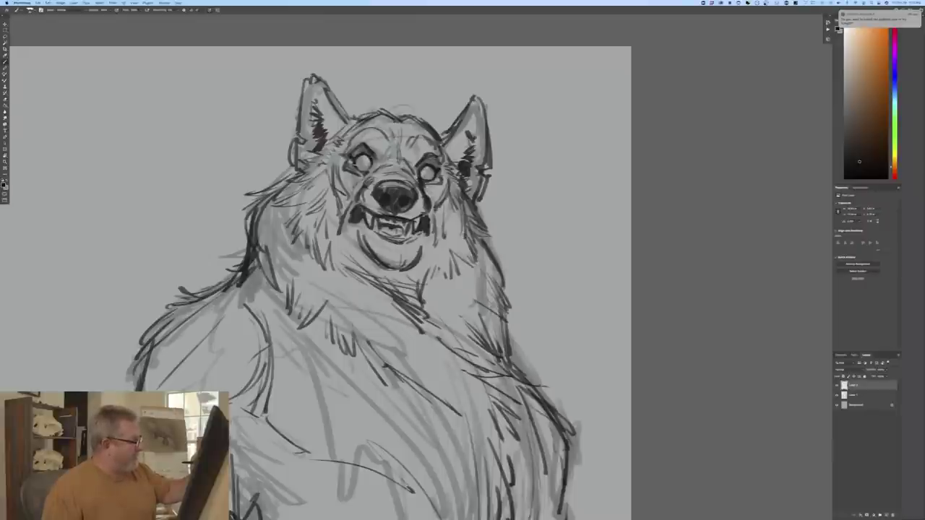
drag(364, 172, 372, 167)
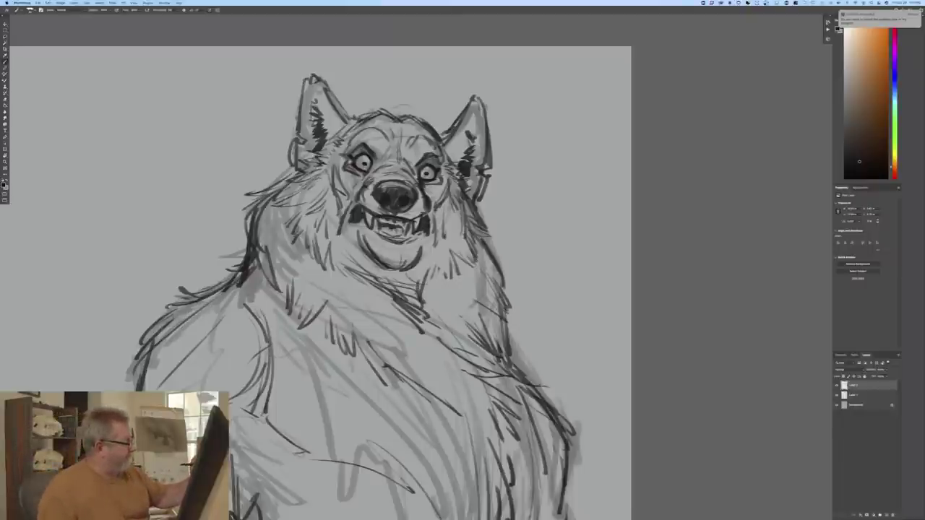
Step: Add short fur strokes along both cheeks, below the left ear and down from the right ear
drag(322, 178, 314, 184)
drag(318, 187, 325, 196)
drag(455, 170, 467, 183)
mouse_move(460, 181)
mouse_down()
mouse_move(472, 190)
mouse_move(471, 210)
mouse_move(442, 252)
mouse_up()
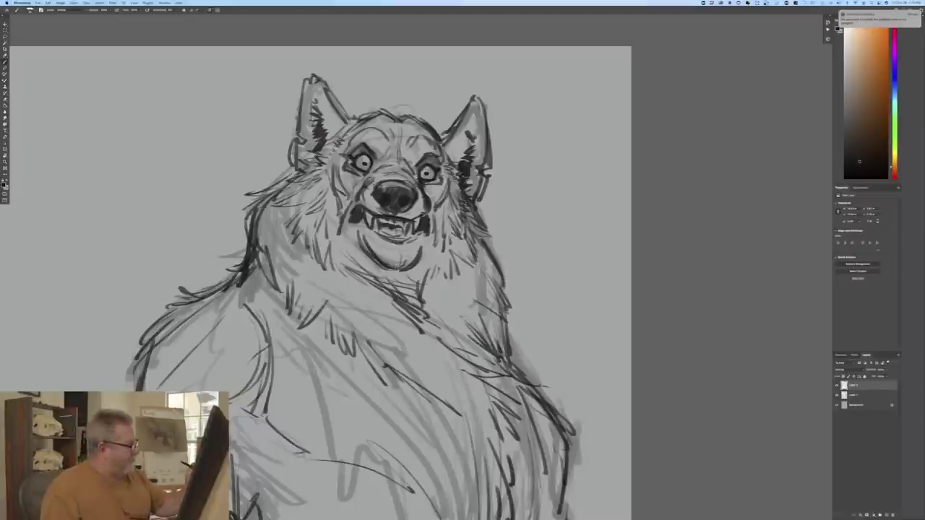
Step: Outline the lips at both mouth corners and strengthen the line around the chin
mouse_move(347, 209)
mouse_down()
mouse_move(340, 234)
mouse_move(357, 235)
mouse_up()
drag(351, 202, 343, 215)
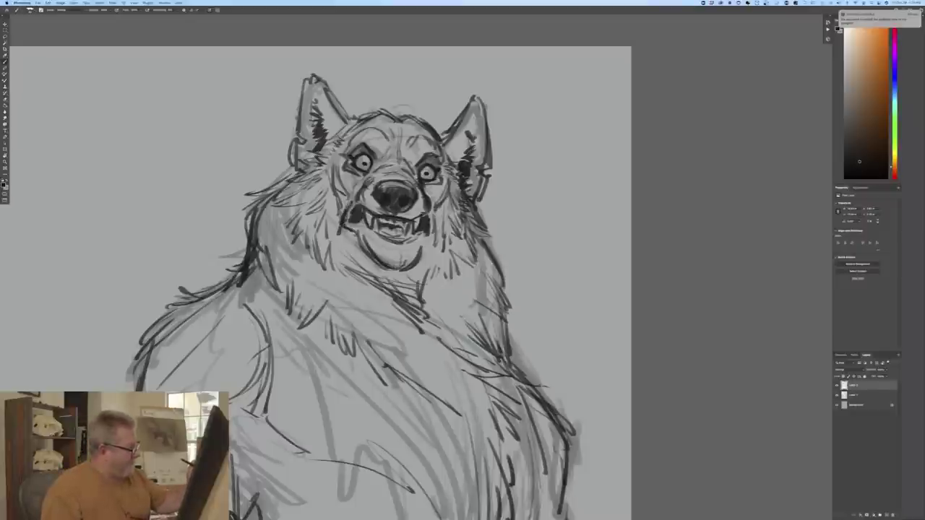
mouse_move(437, 221)
mouse_down()
mouse_move(435, 242)
mouse_move(424, 242)
mouse_up()
mouse_move(423, 242)
mouse_down()
mouse_move(417, 261)
mouse_move(377, 265)
mouse_move(386, 269)
mouse_up()
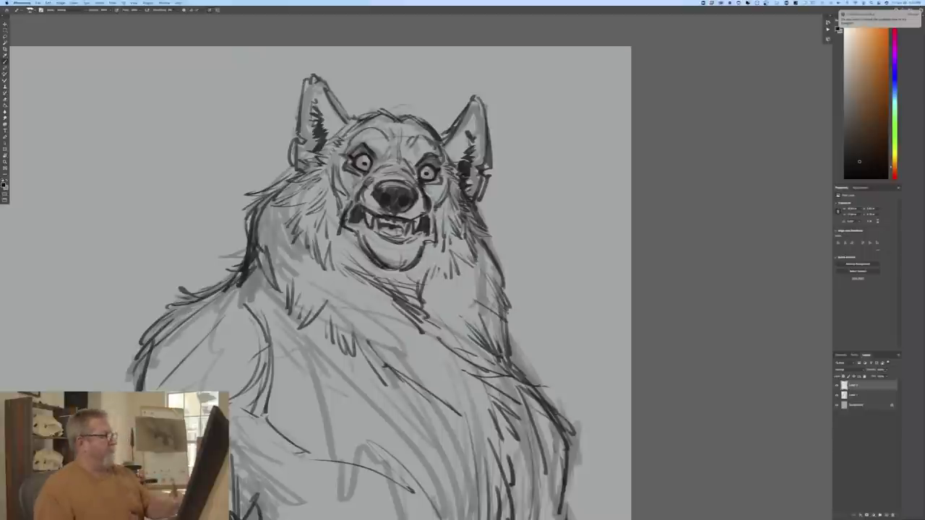
Step: Darken the inner corners, lids and outer edges around both eyes with short accent strokes
key(super+plus)
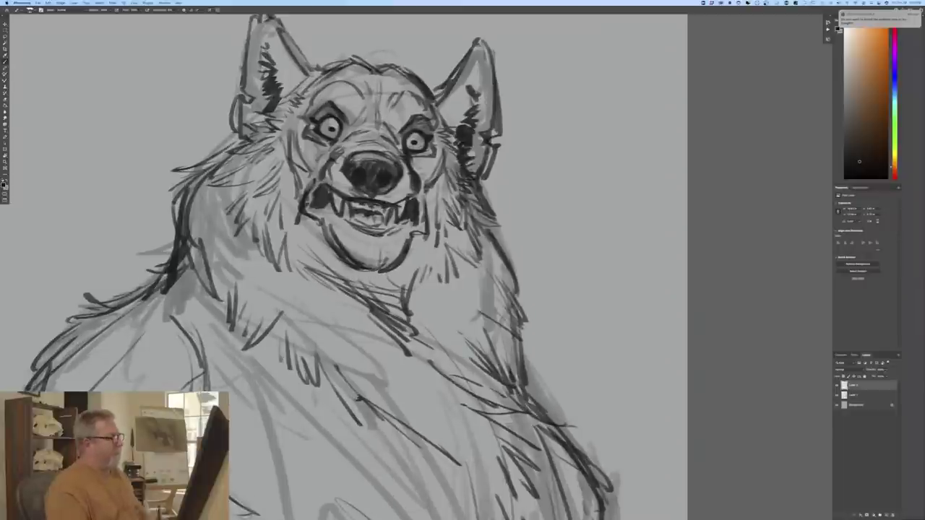
drag(344, 126, 337, 141)
mouse_move(348, 135)
mouse_down()
mouse_move(325, 150)
mouse_move(337, 144)
mouse_up()
drag(340, 140, 333, 143)
drag(402, 148, 410, 152)
drag(404, 146, 411, 162)
mouse_move(302, 135)
mouse_down()
mouse_move(323, 146)
mouse_move(302, 140)
mouse_move(304, 174)
mouse_up()
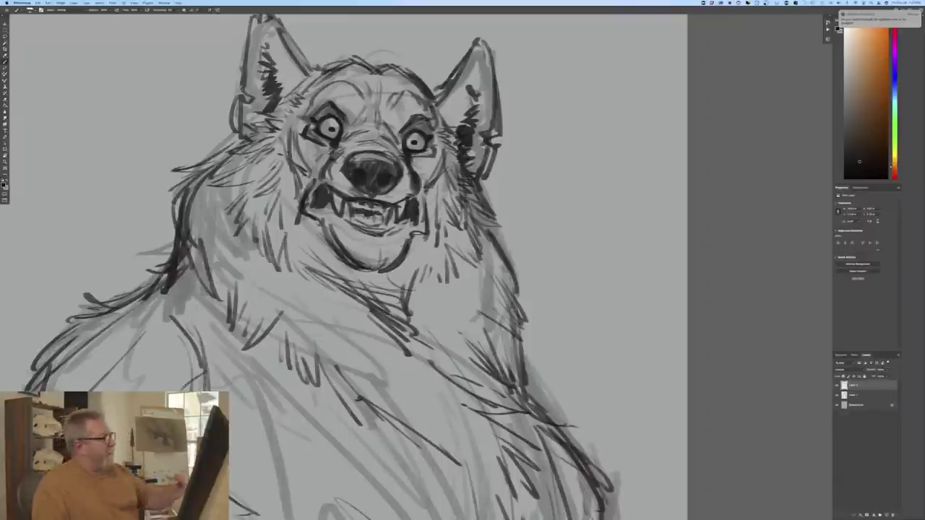
mouse_move(416, 117)
mouse_down()
mouse_move(435, 132)
mouse_move(427, 115)
mouse_up()
drag(430, 122, 444, 134)
drag(436, 130, 448, 131)
Step: Draw furrowed wrinkle lines over the brows and forehead, and darken the two mouth corners
drag(408, 89, 394, 102)
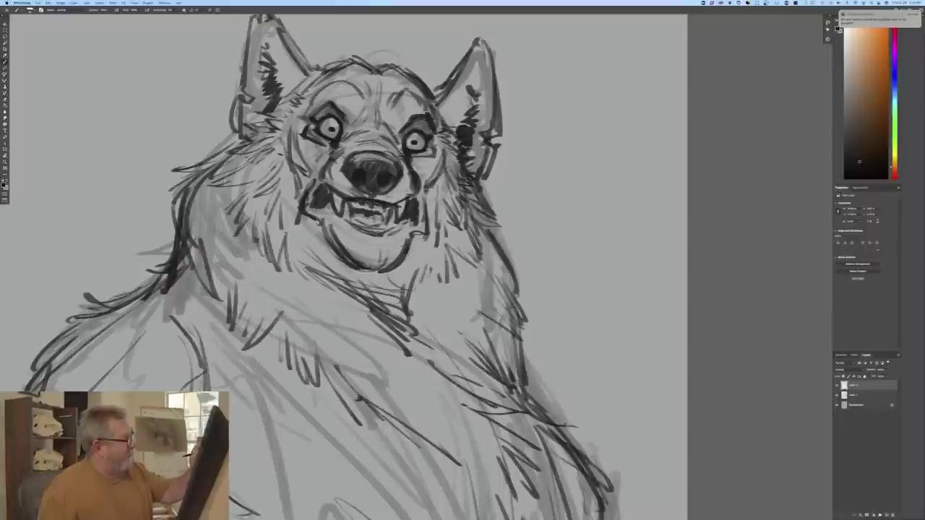
mouse_move(348, 85)
mouse_down()
mouse_move(360, 97)
mouse_move(346, 103)
mouse_move(356, 116)
mouse_up()
drag(391, 102, 386, 122)
drag(391, 100, 382, 116)
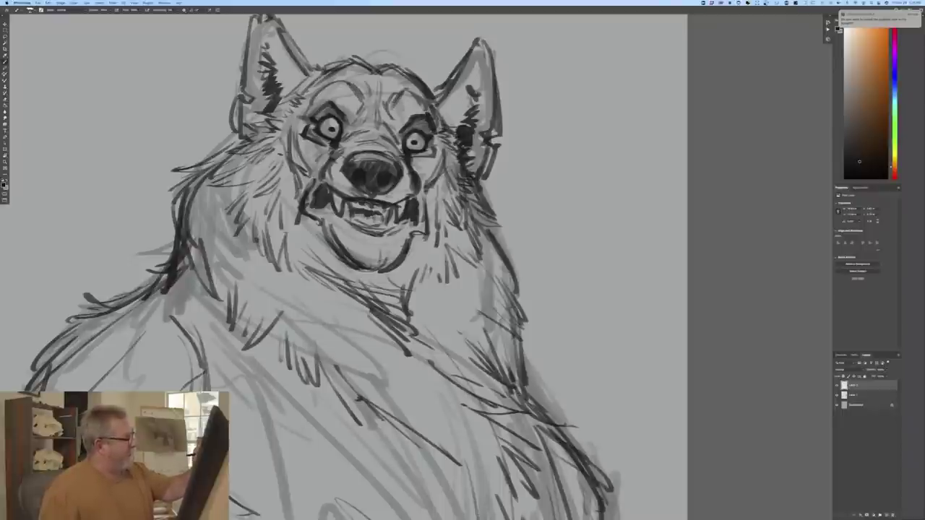
mouse_move(398, 80)
mouse_down()
mouse_move(385, 91)
mouse_move(422, 97)
mouse_up()
drag(355, 75, 364, 86)
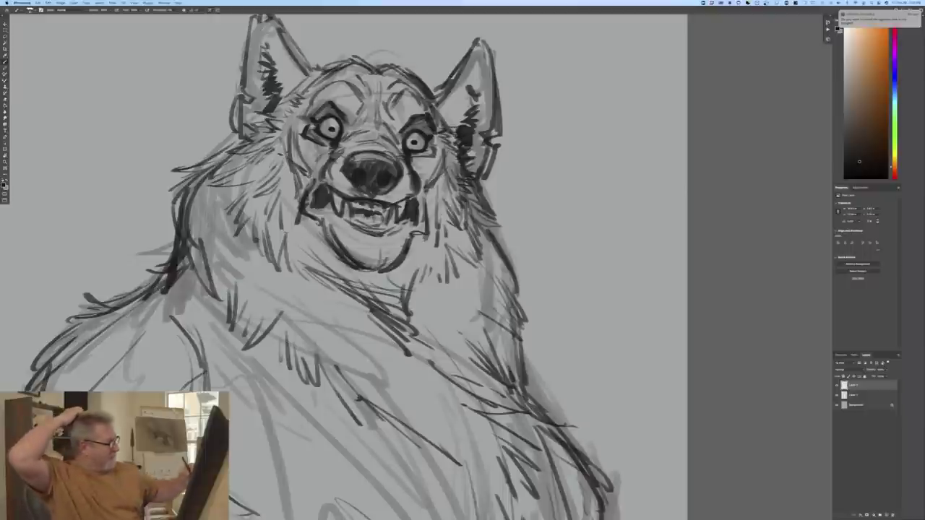
mouse_move(326, 201)
mouse_down()
mouse_move(334, 211)
mouse_move(318, 195)
mouse_up()
drag(417, 204, 416, 224)
Step: Flip the whole canvas horizontally
key(super+minus)
key(super+minus)
key(super+minus)
key(super+minus)
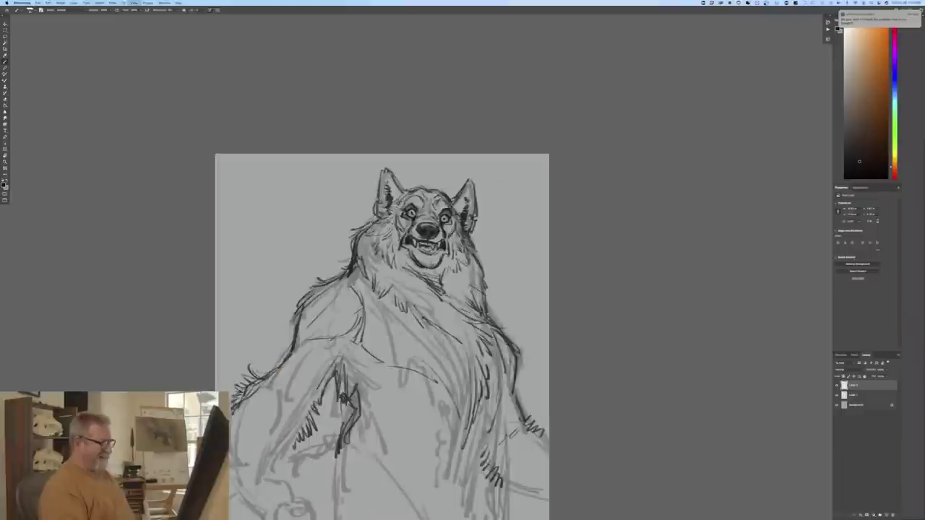
key(super+plus)
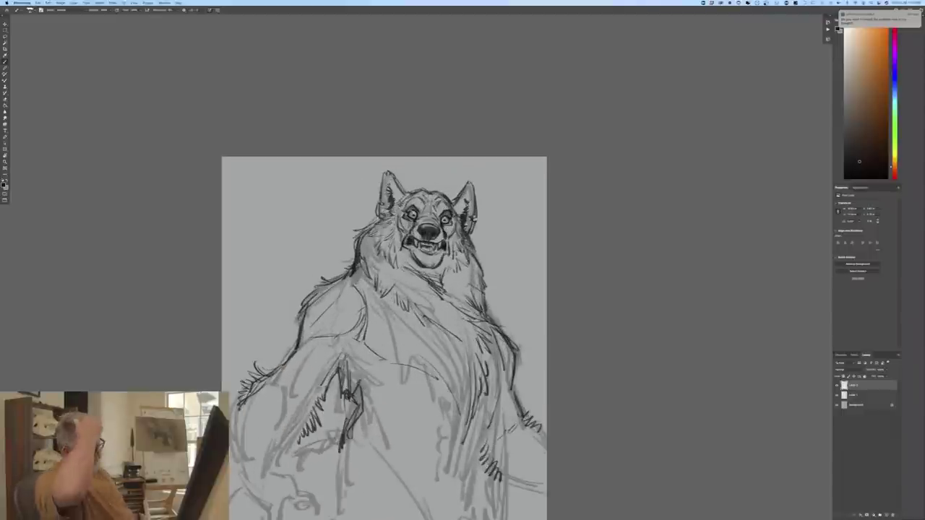
key(super+minus)
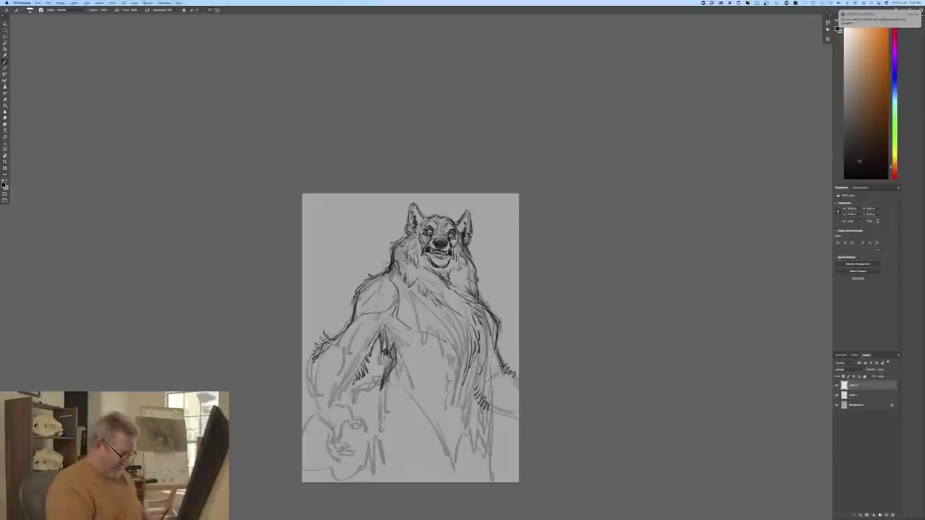
key(super+minus)
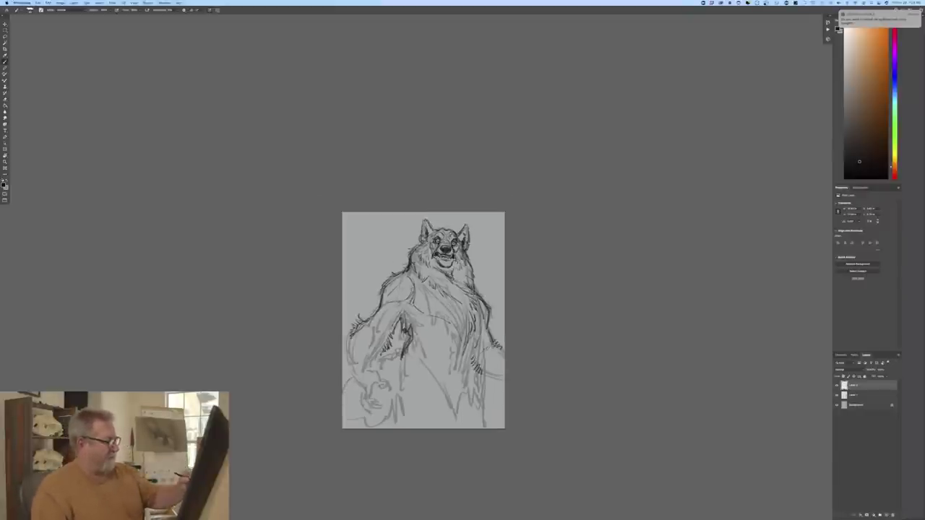
click(60, 3)
mouse_move(69, 46)
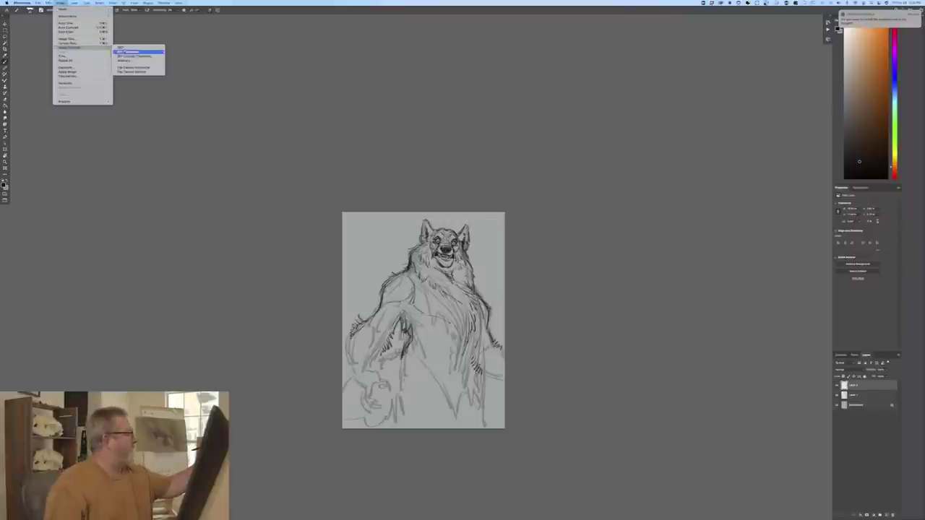
click(134, 67)
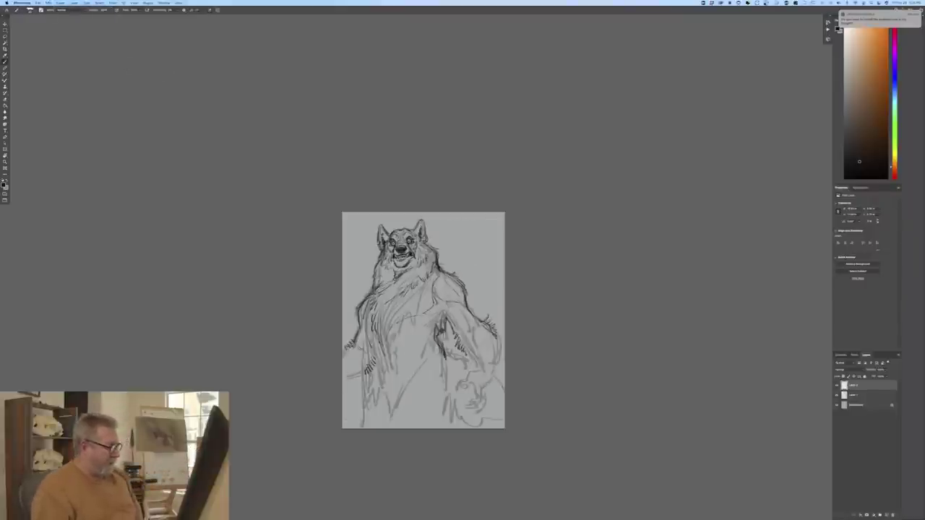
Step: Select both sketch layers above the background and enlarge them together with Free Transform well beyond the canvas edges
key(super+equal)
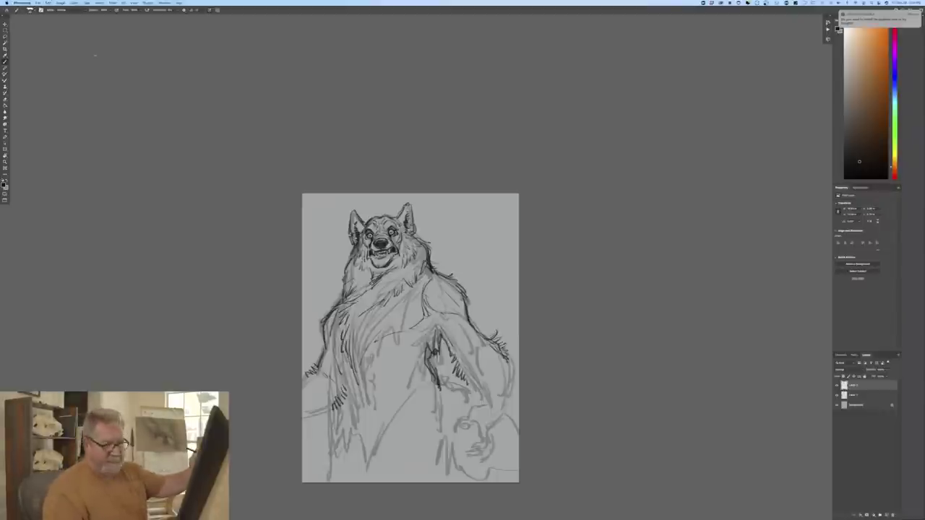
shift+click(853, 395)
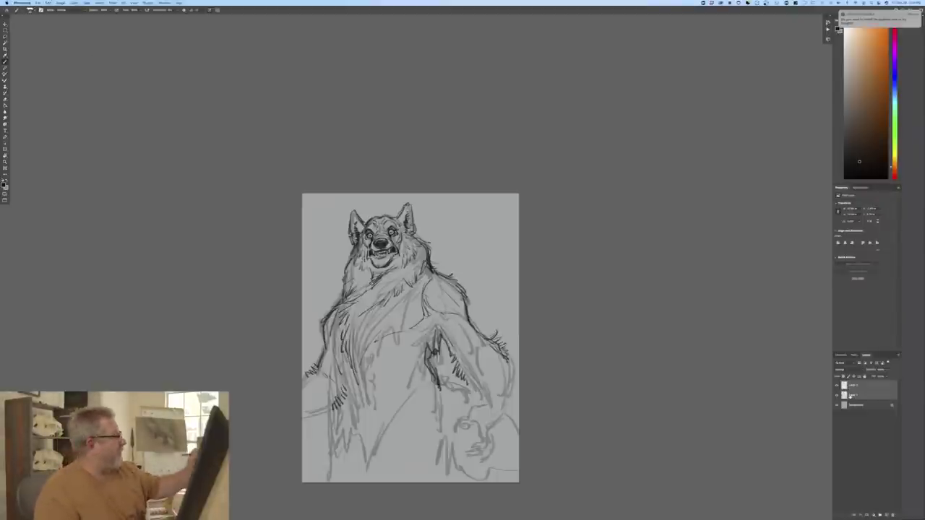
click(48, 3)
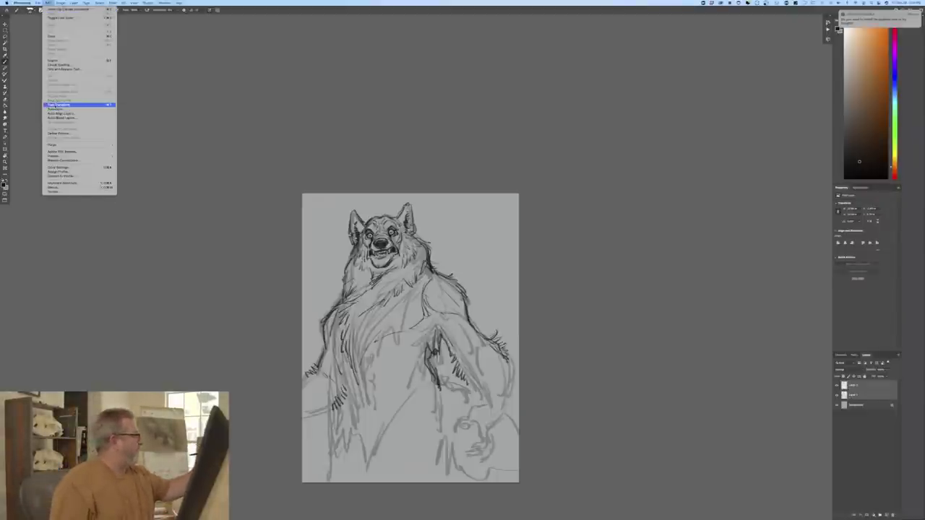
click(53, 104)
key(super+minus)
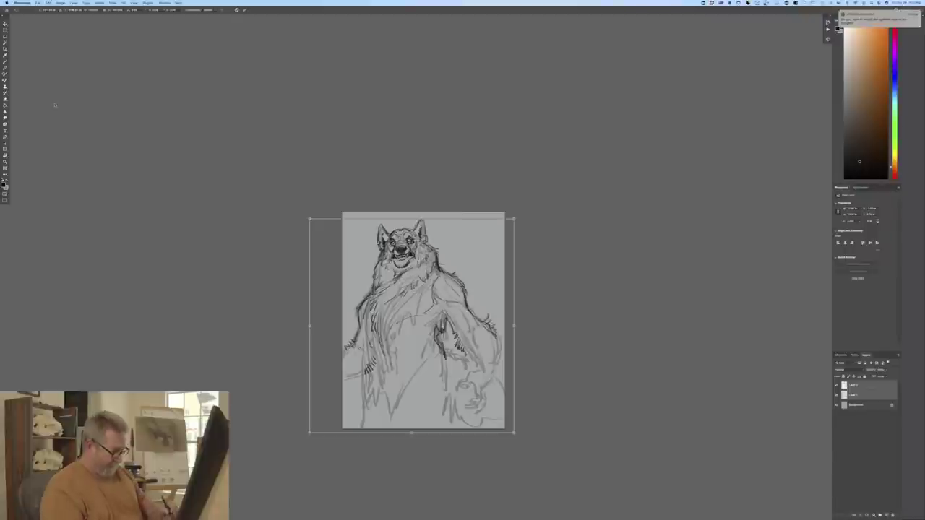
key(super+minus)
drag(511, 378, 556, 441)
drag(360, 235, 338, 211)
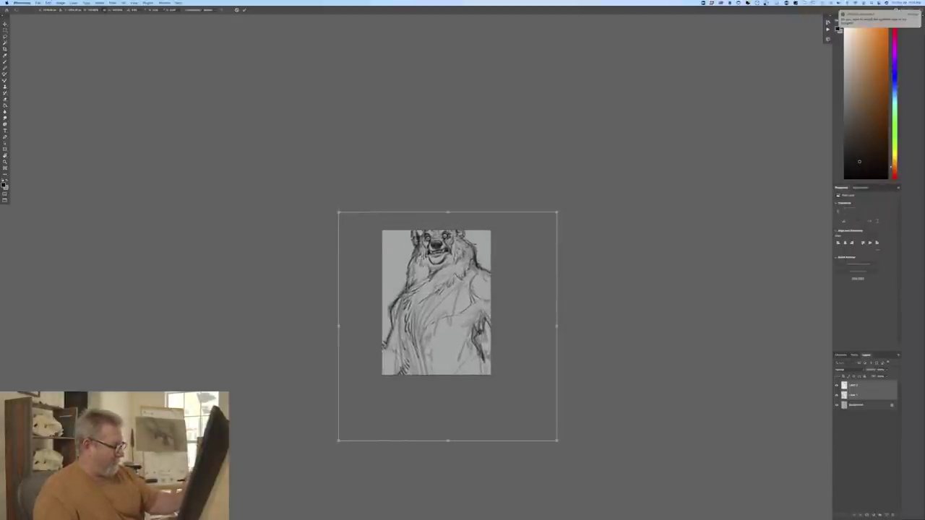
Step: Move the enlarged sketch down until the ears fit just inside the canvas top, fine-tune its size, and apply the transform
drag(357, 292, 357, 312)
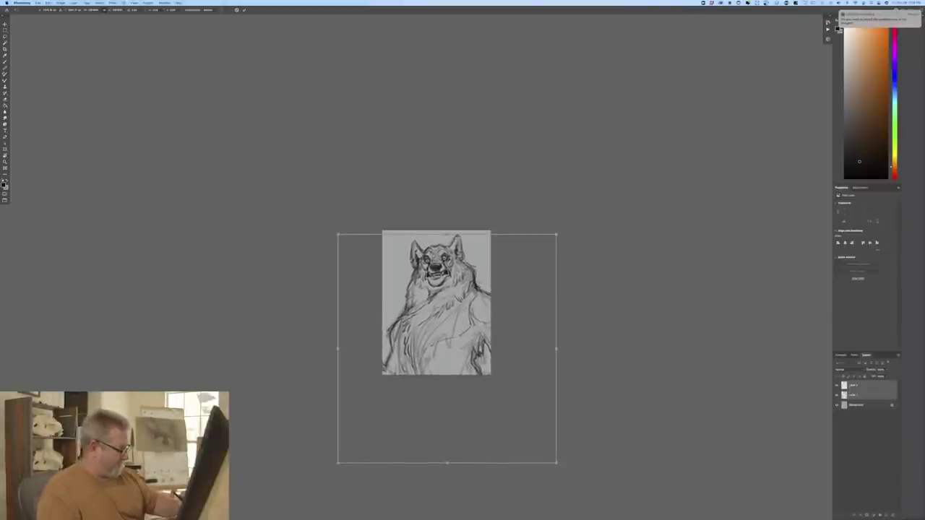
drag(339, 462, 342, 460)
key(super+plus)
key(super+plus)
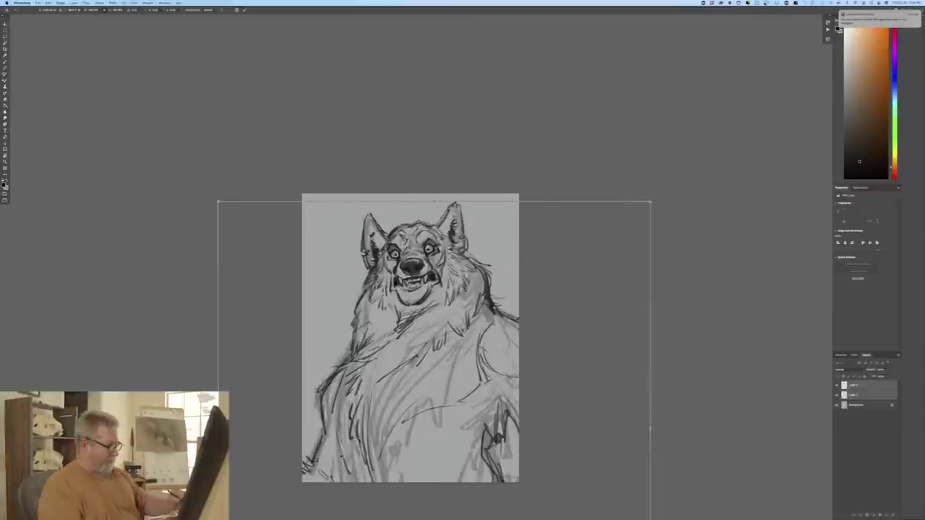
mouse_move(299, 355)
mouse_down()
mouse_move(321, 247)
mouse_move(286, 250)
mouse_up()
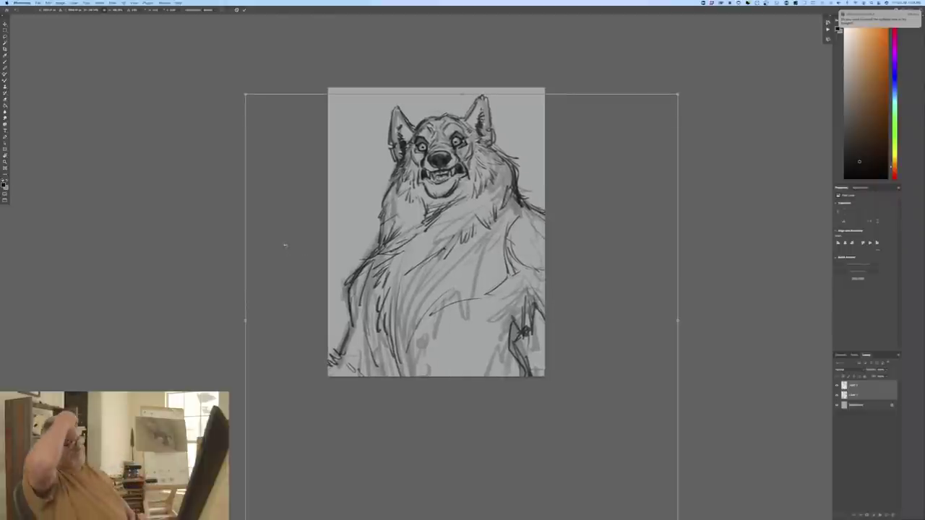
key(Return)
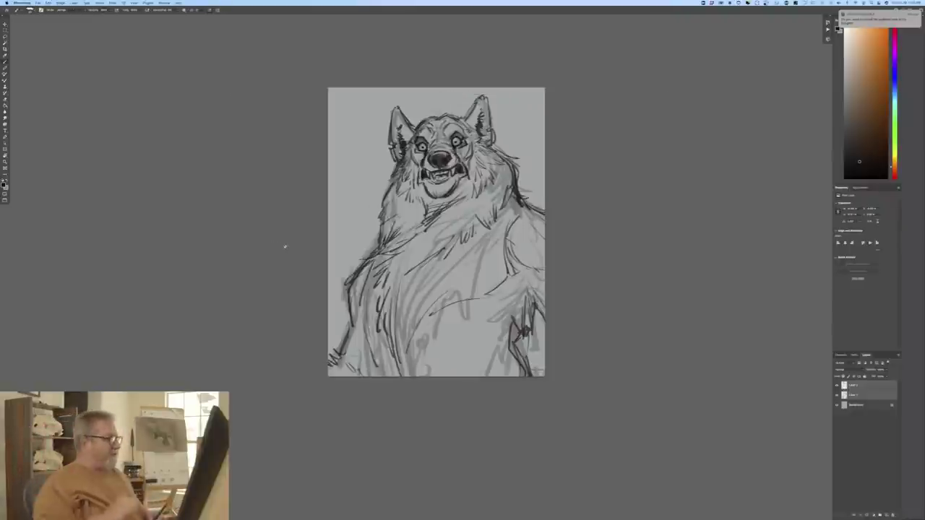
Step: Make the upper sketch layer the only active layer and darken the creature's nose around the nostrils
key(super+plus)
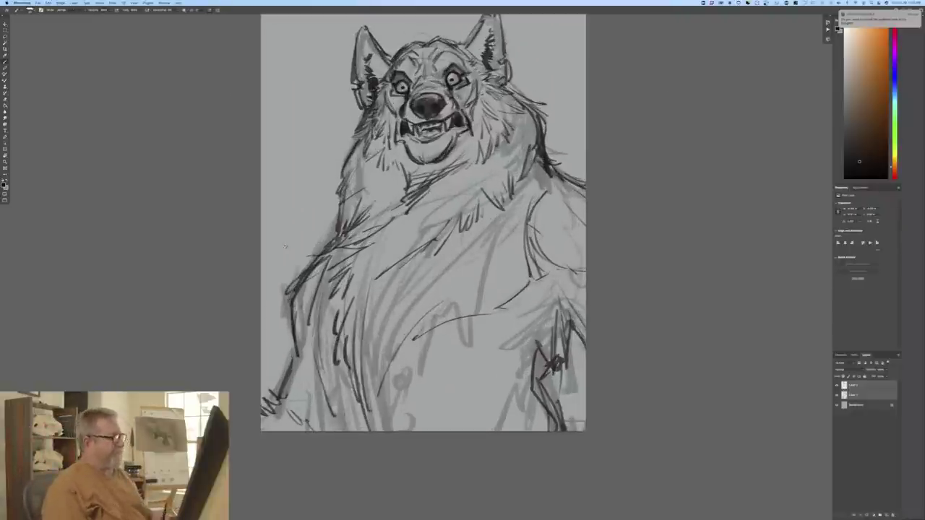
click(157, 305)
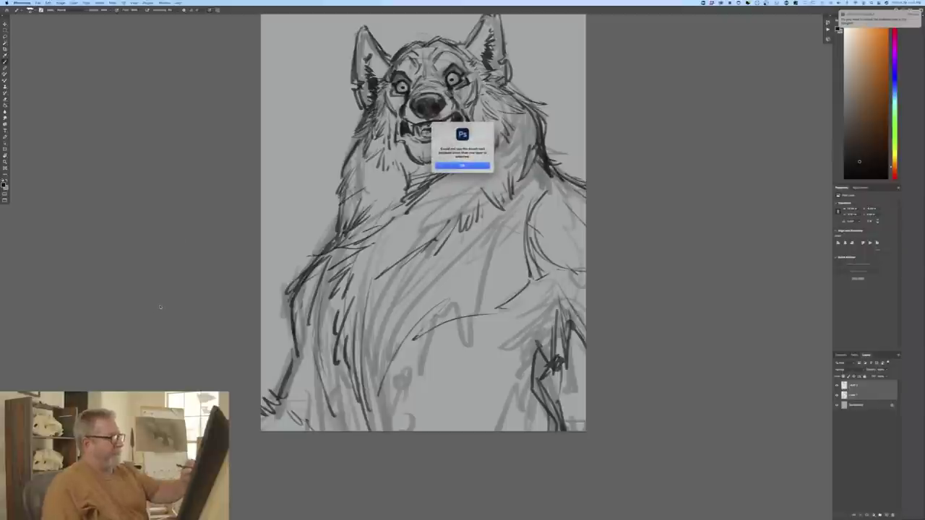
key(Return)
drag(177, 287, 159, 340)
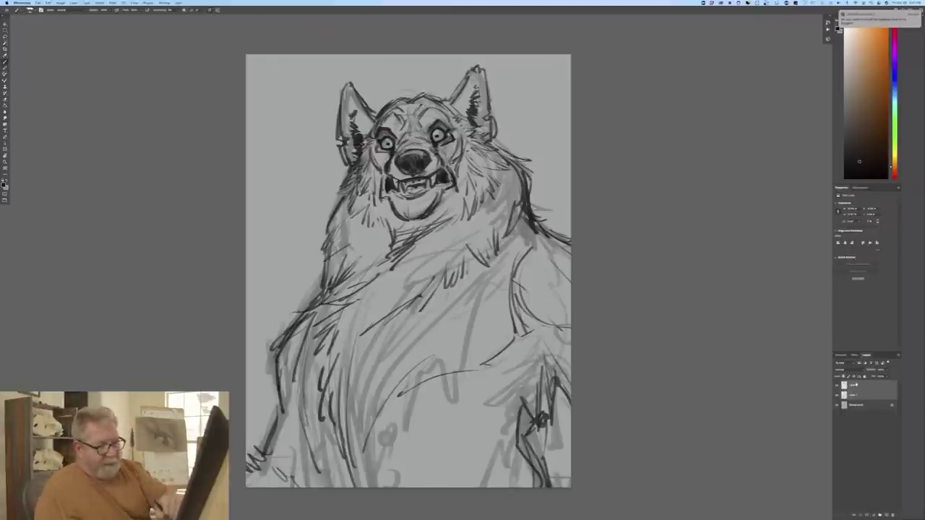
click(858, 390)
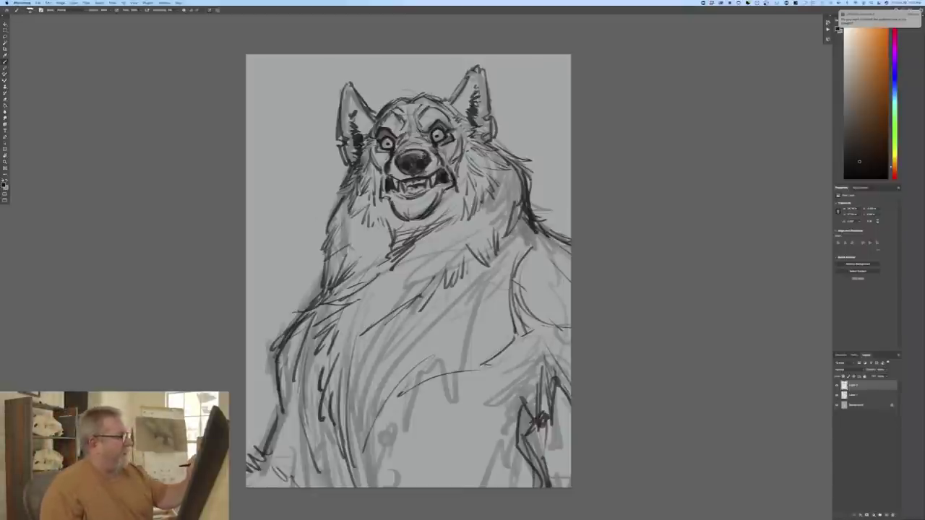
mouse_move(423, 155)
mouse_down()
mouse_move(400, 159)
mouse_move(410, 165)
mouse_up()
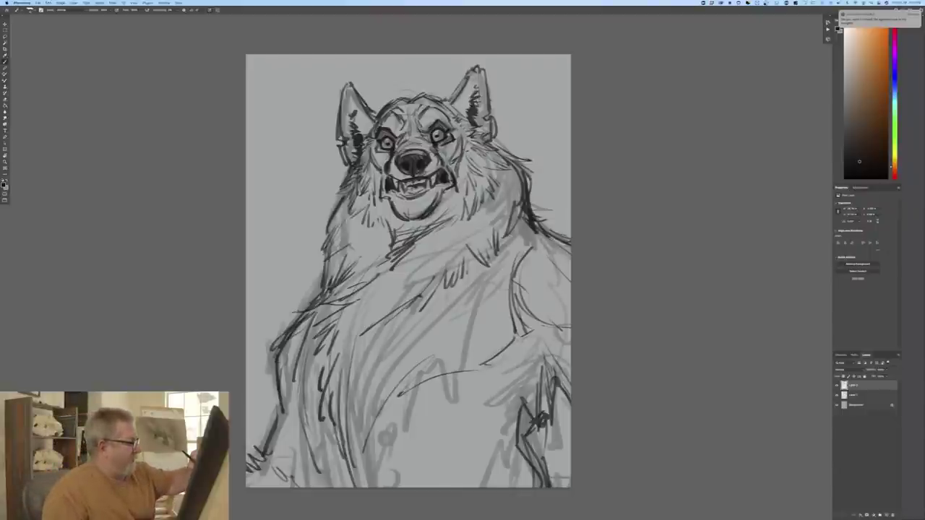
Step: Add short fur strokes below the chin and along the neck's left side, and remove the dark outer neck contour there
mouse_move(418, 228)
mouse_down()
mouse_move(399, 240)
mouse_move(382, 266)
mouse_move(397, 267)
mouse_move(372, 293)
mouse_up()
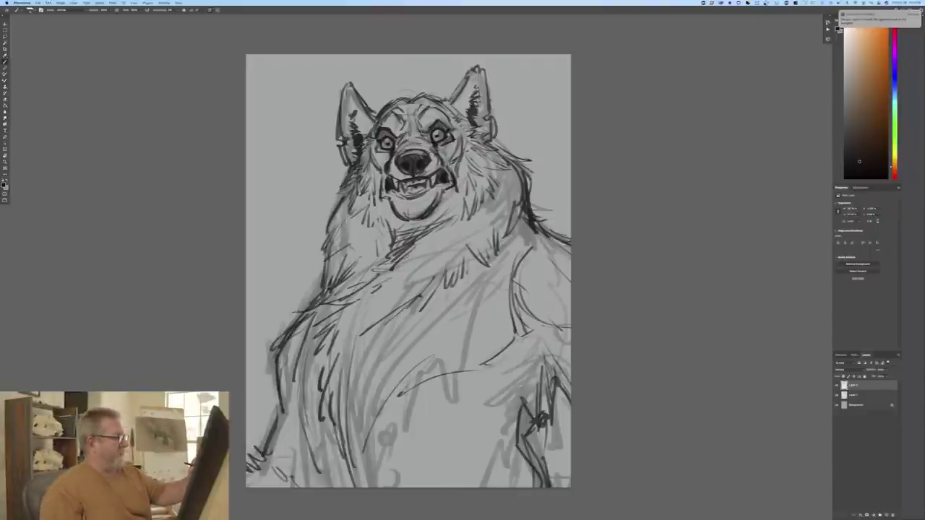
drag(348, 204, 331, 260)
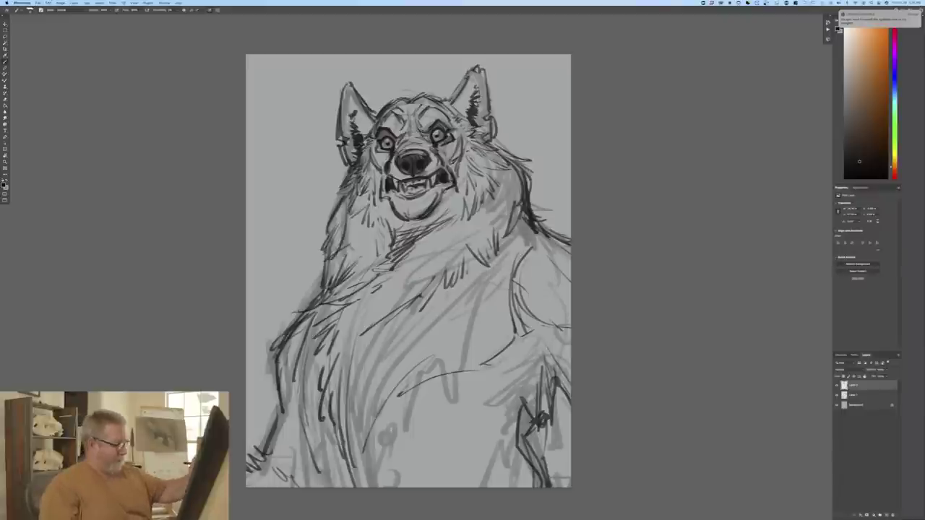
key(super+z)
key(super+z)
key(super+z)
key(super+z)
key(super+z)
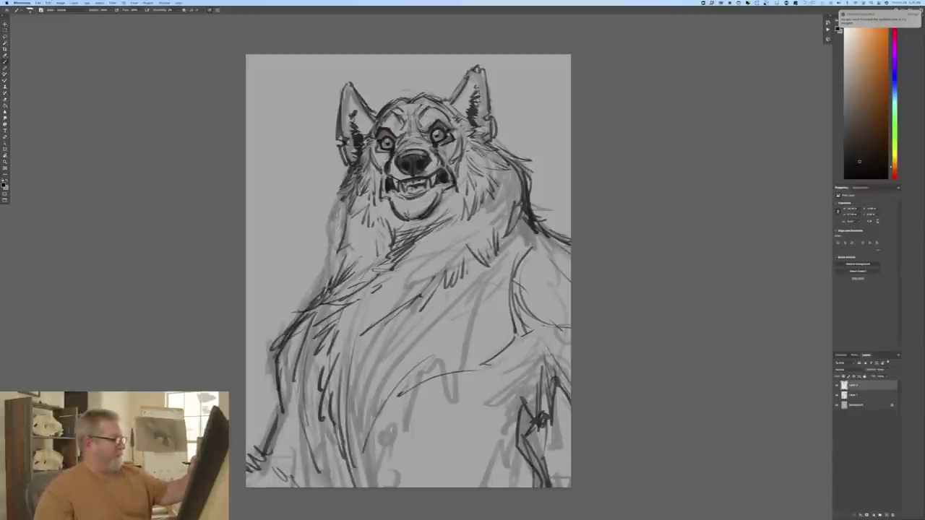
Step: Darken the neck and shoulder contours on both sides, and hatch short fur strokes across the upper chest
mouse_move(495, 140)
mouse_down()
mouse_move(516, 155)
mouse_move(536, 231)
mouse_up()
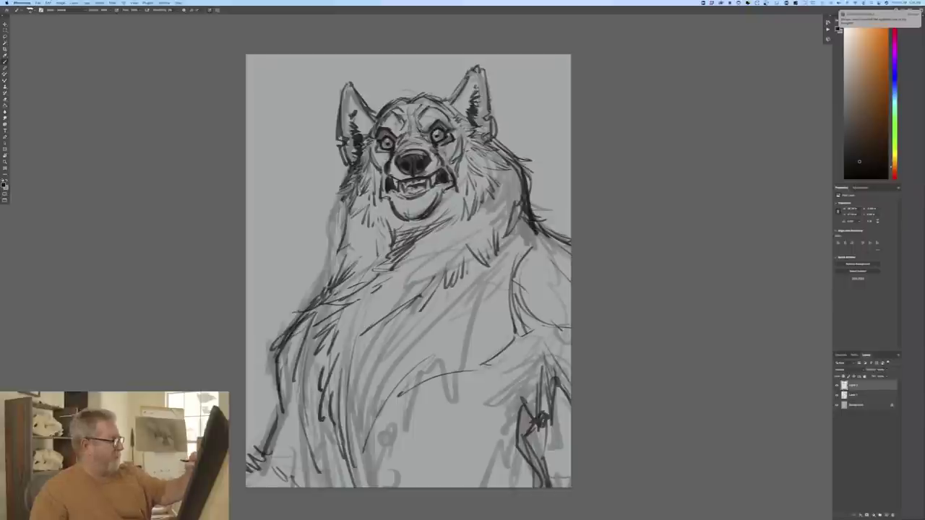
mouse_move(341, 189)
mouse_down()
mouse_move(334, 277)
mouse_move(310, 302)
mouse_up()
mouse_move(342, 208)
mouse_down()
mouse_move(336, 271)
mouse_move(314, 296)
mouse_up()
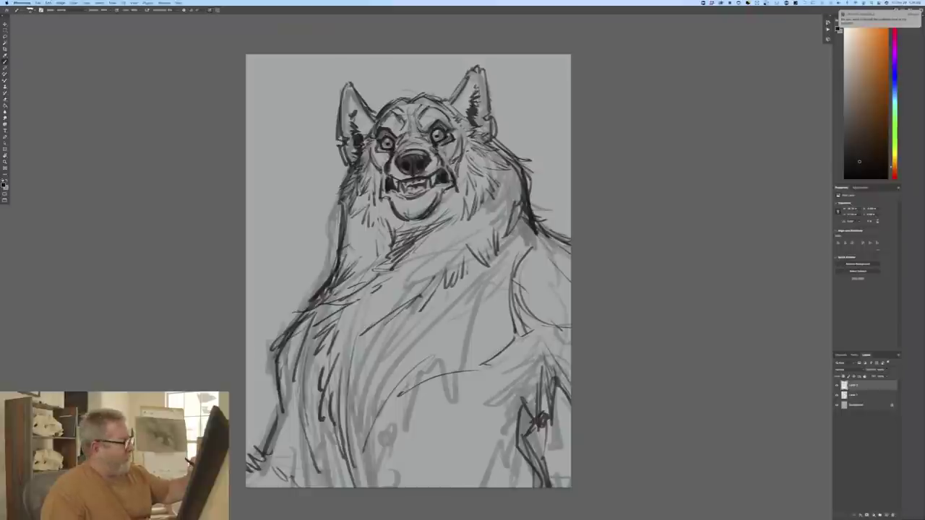
mouse_move(429, 227)
mouse_down()
mouse_move(425, 245)
mouse_move(383, 278)
mouse_move(353, 346)
mouse_up()
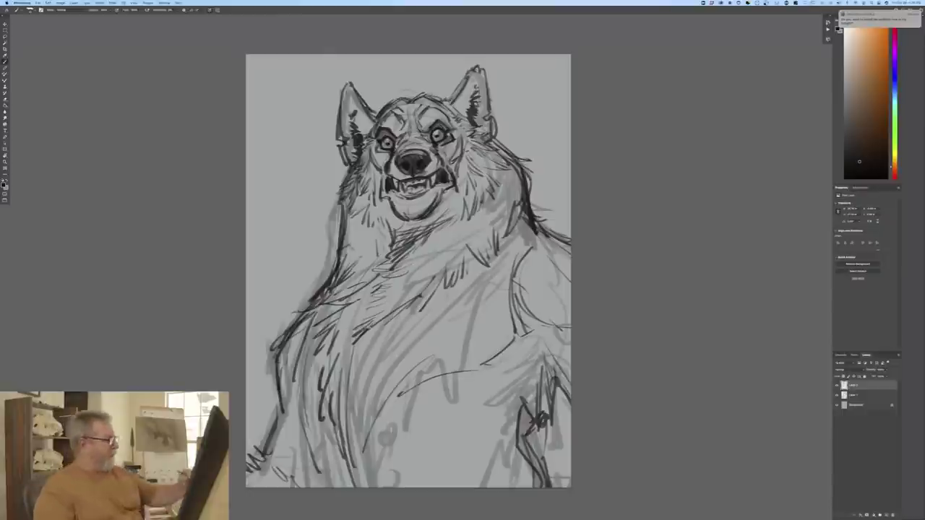
drag(334, 275, 314, 315)
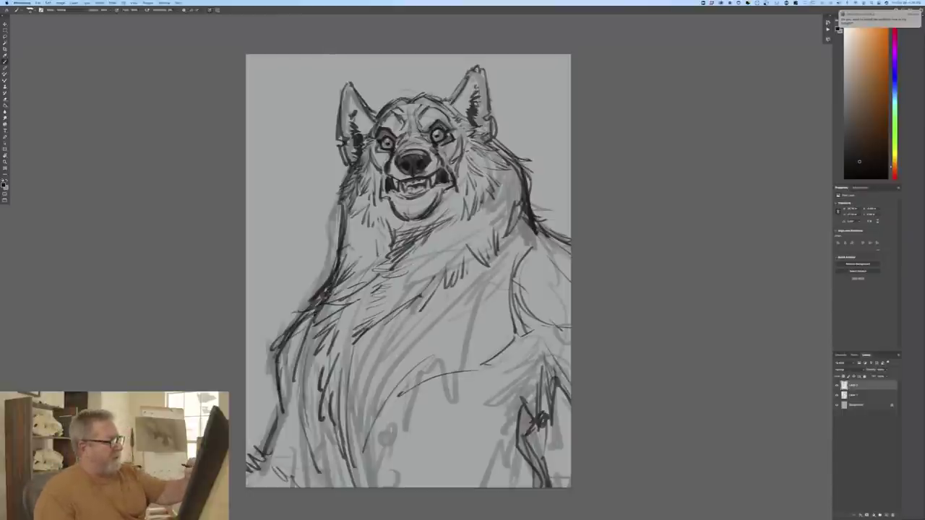
mouse_move(511, 158)
mouse_down()
mouse_move(530, 241)
mouse_move(571, 254)
mouse_up()
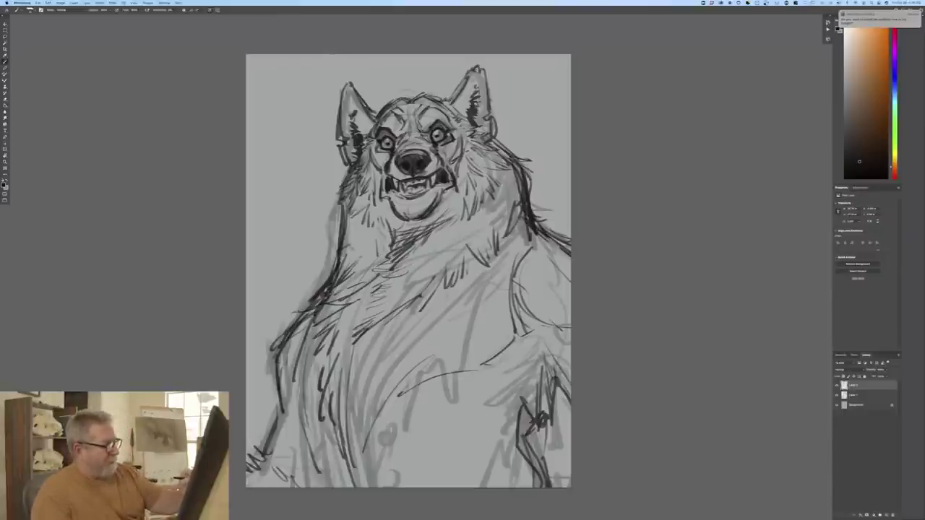
drag(522, 234, 514, 318)
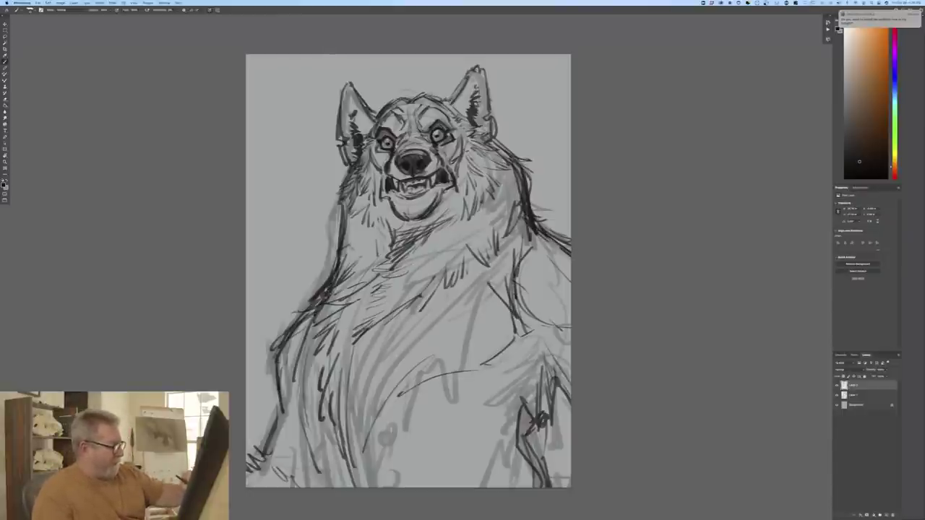
Step: Draw long, dark fur strokes sweeping from beside the armpit across the chest and down to the lower belly
drag(492, 276, 468, 365)
mouse_move(473, 331)
mouse_down()
mouse_move(456, 366)
mouse_move(419, 387)
mouse_move(406, 409)
mouse_up()
drag(425, 345, 390, 406)
mouse_move(409, 371)
mouse_down()
mouse_move(371, 415)
mouse_move(368, 446)
mouse_up()
drag(365, 396, 352, 460)
drag(355, 418, 349, 478)
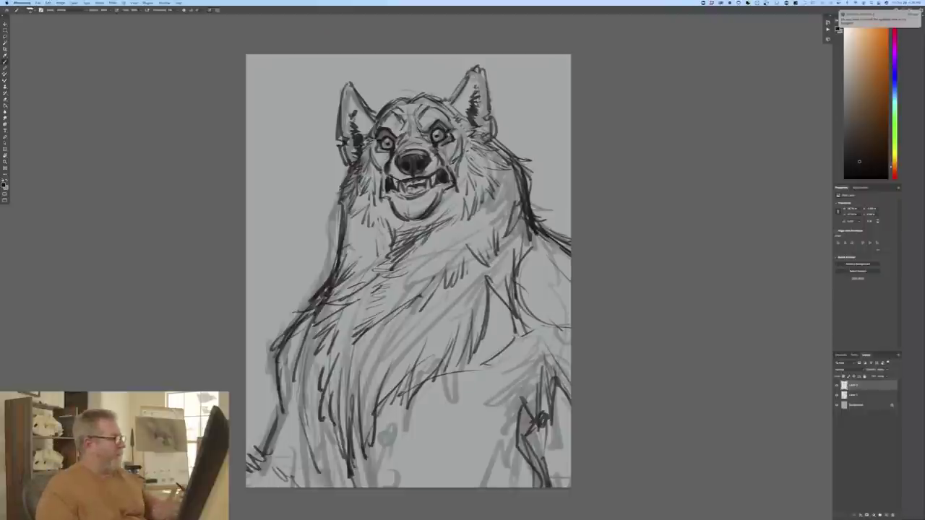
Step: Add small fur tufts to the outer contours on both sides of the neck
drag(339, 230, 327, 252)
drag(337, 233, 322, 247)
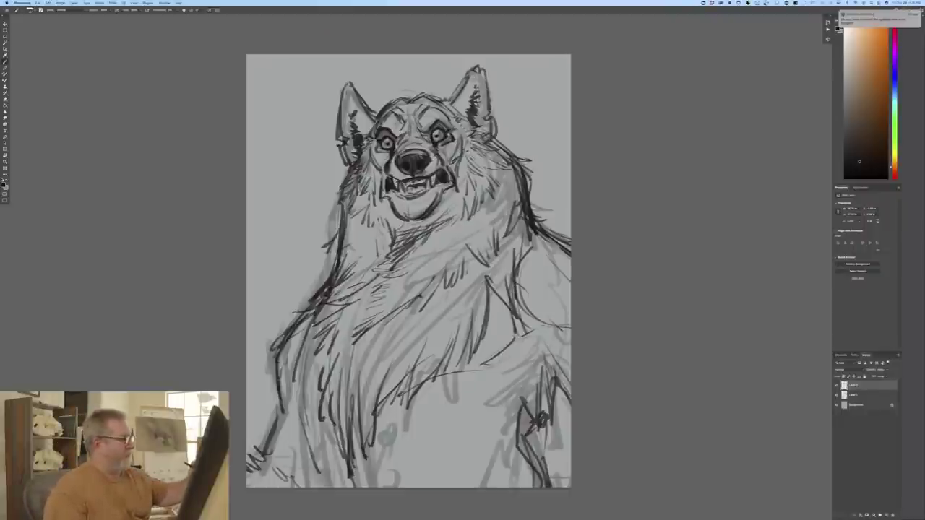
drag(519, 214, 528, 247)
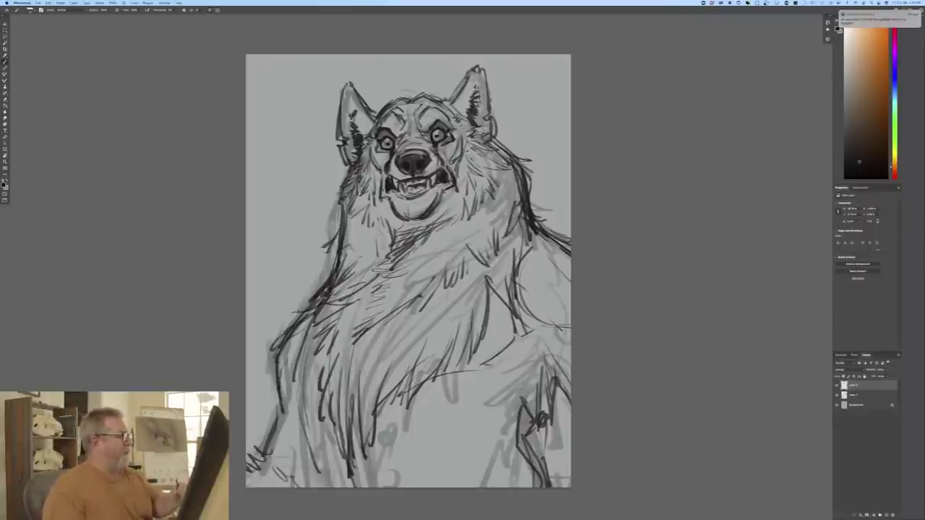
drag(352, 73, 343, 119)
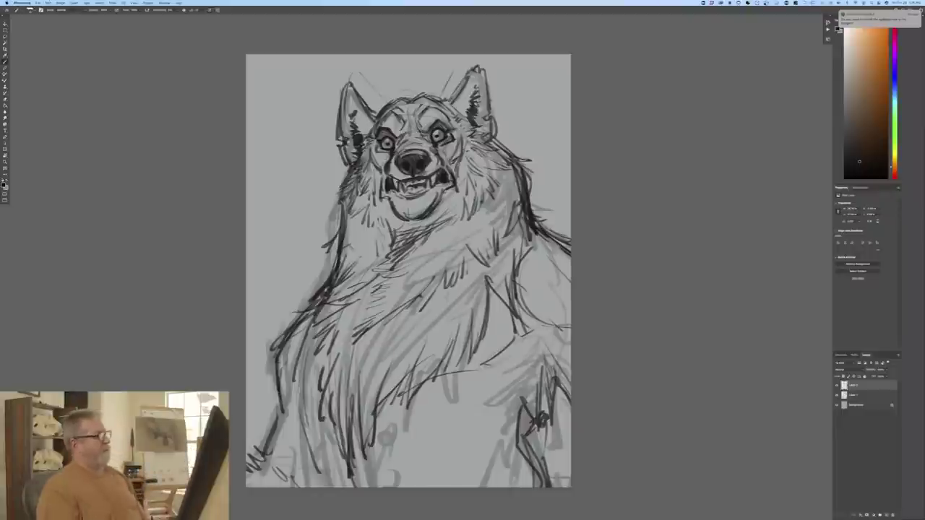
key(super+z)
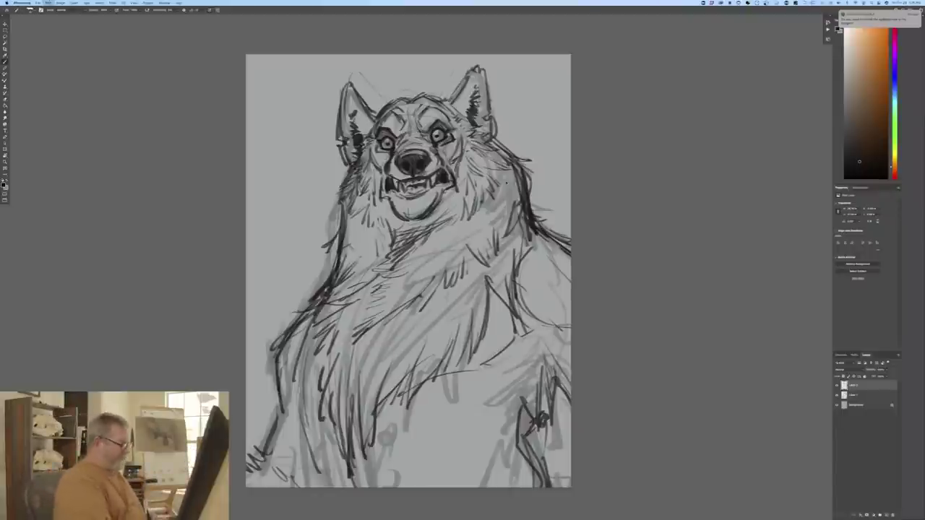
key(super+z)
Step: Add an empty layer on top, then move both sketch layers together down and slightly left to leave space above the ears
key(super+alt+shift+n)
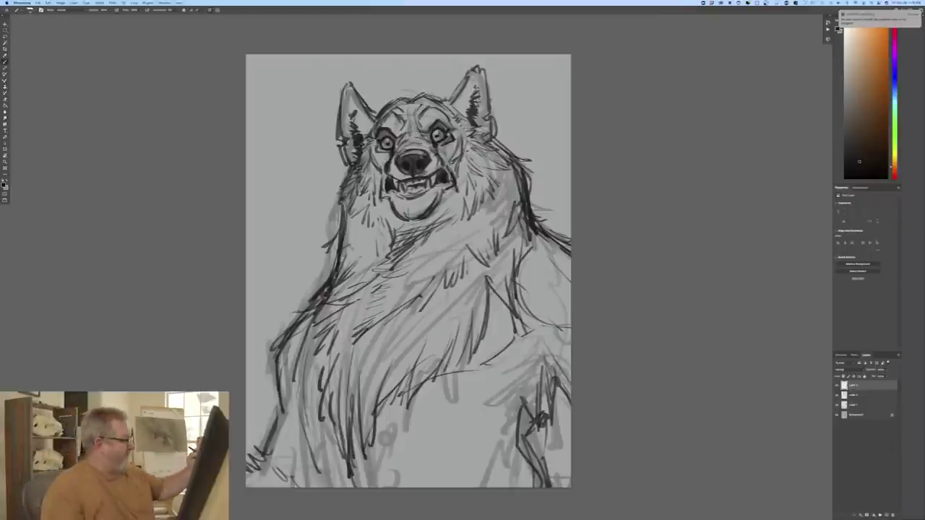
click(853, 395)
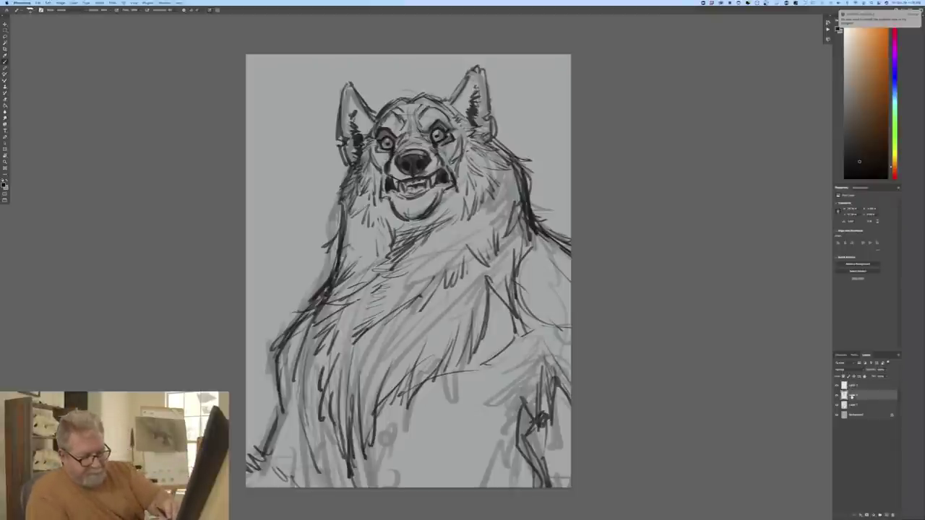
shift+click(850, 406)
key(v)
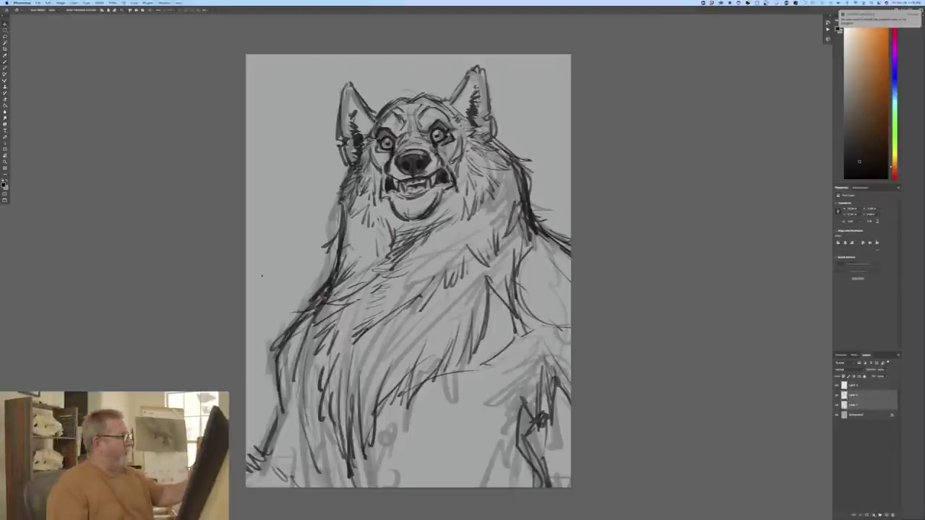
drag(297, 308, 280, 331)
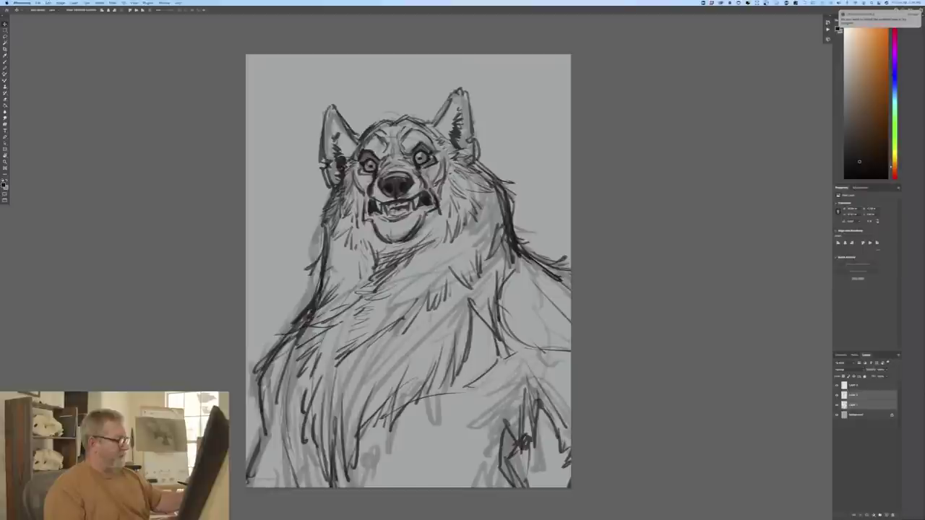
Step: Try out taller, larger ears over both existing ones on the empty top layer, and delete that layer
click(852, 386)
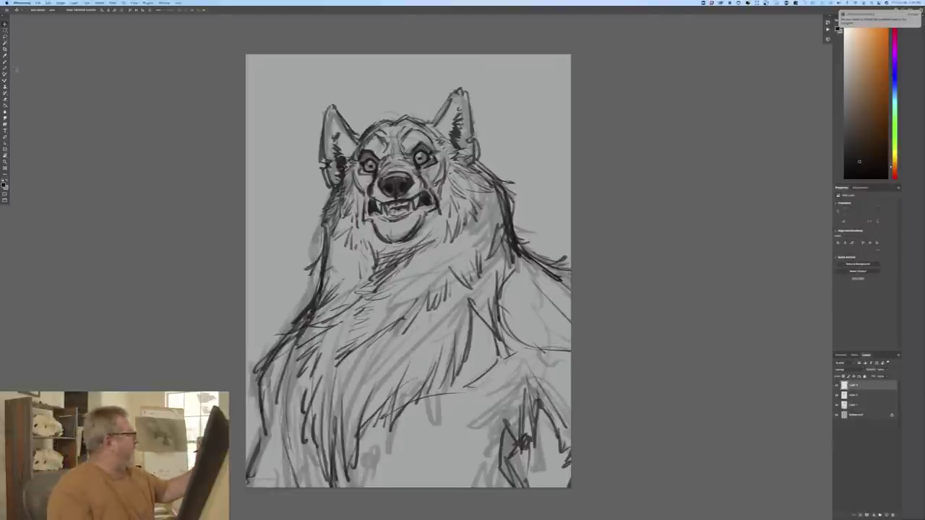
key(b)
drag(427, 78, 416, 116)
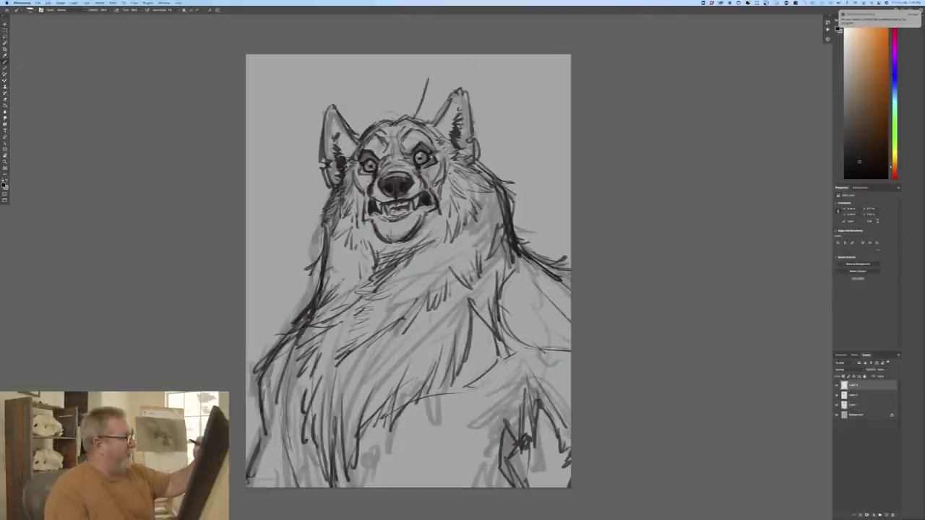
mouse_move(360, 95)
mouse_down()
mouse_move(374, 119)
mouse_move(448, 69)
mouse_move(475, 144)
mouse_up()
drag(468, 127, 424, 108)
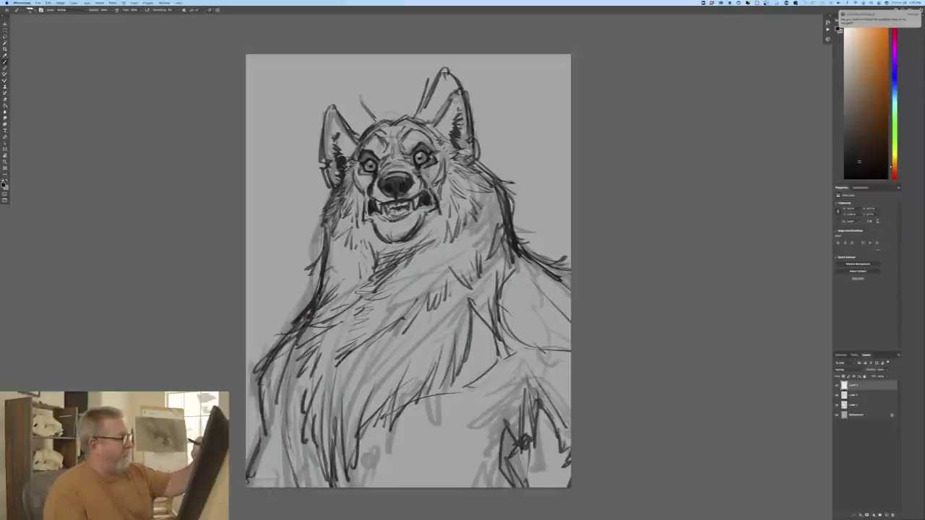
mouse_move(344, 82)
mouse_down()
mouse_move(373, 118)
mouse_move(327, 115)
mouse_move(329, 159)
mouse_up()
drag(334, 89, 334, 166)
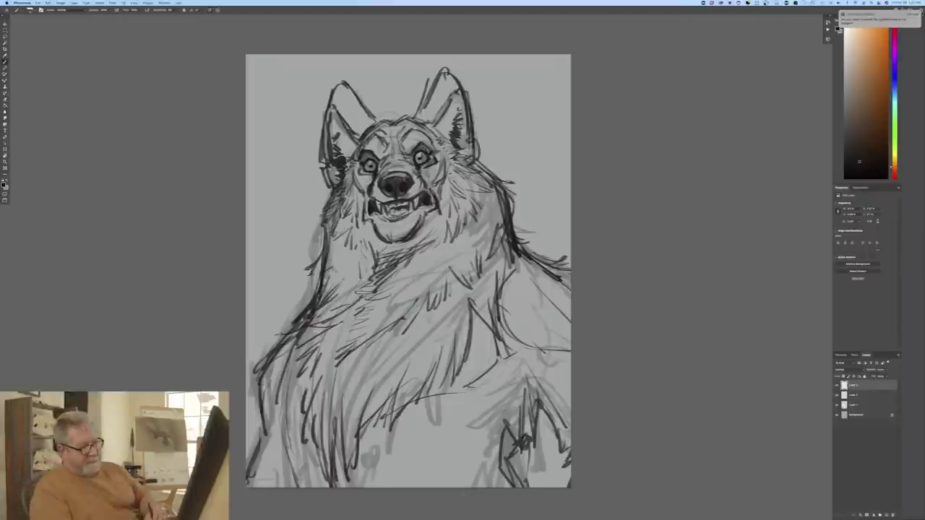
drag(868, 391, 893, 514)
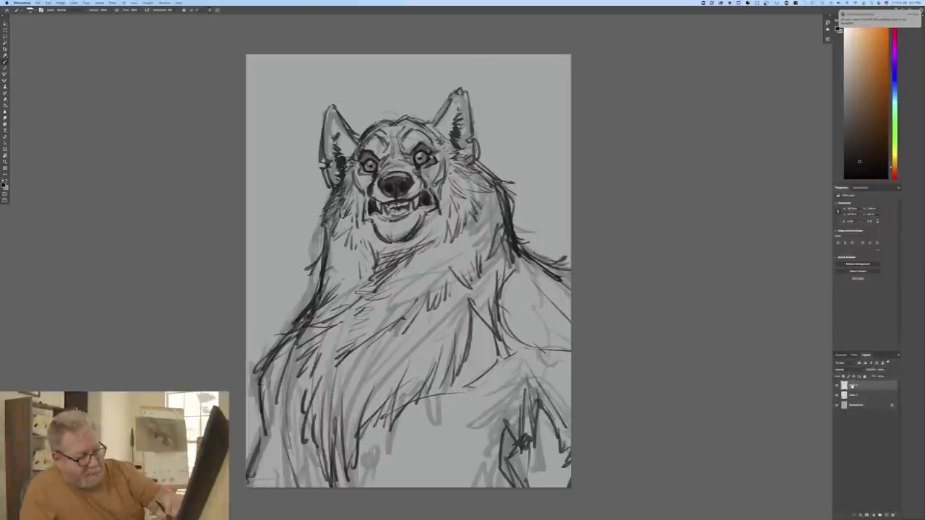
Step: Reinforce the inner edges of both ears on the upper sketch layer and add fur strokes between the right brow and ear base
mouse_move(426, 125)
mouse_down()
mouse_move(461, 90)
mouse_move(471, 114)
mouse_move(420, 125)
mouse_up()
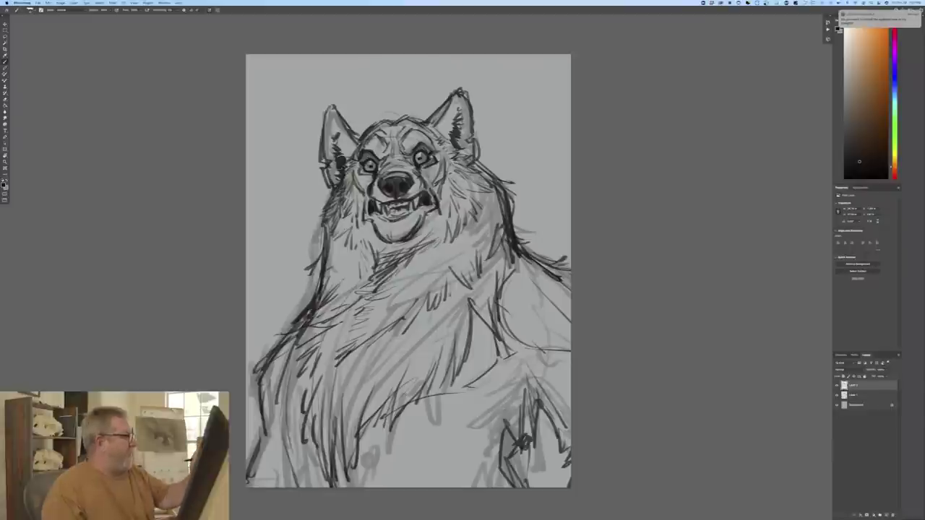
mouse_move(351, 122)
mouse_down()
mouse_move(363, 130)
mouse_move(364, 118)
mouse_up()
mouse_move(342, 134)
mouse_down()
mouse_move(366, 114)
mouse_move(330, 104)
mouse_up()
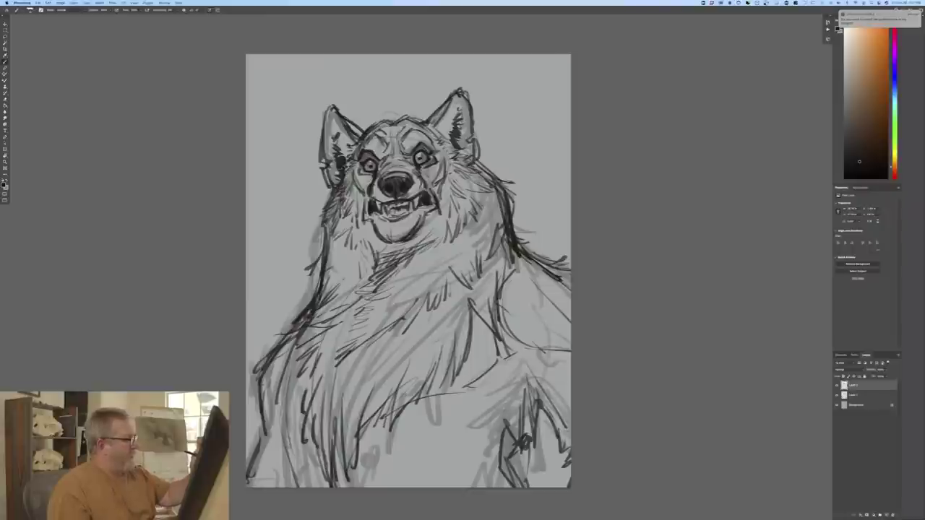
drag(433, 134, 453, 152)
drag(444, 151, 453, 156)
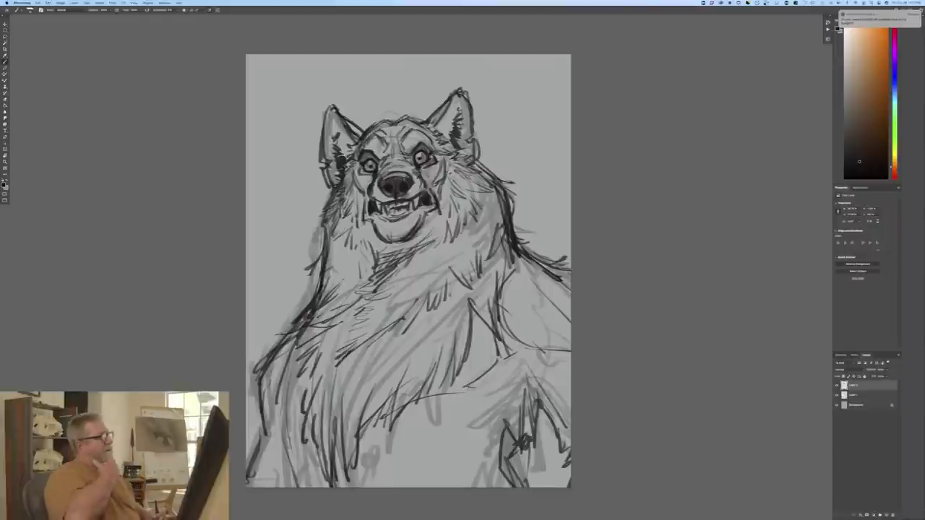
Step: Add short fur strokes on the cheeks beside the mouth and beneath both sides of the jaw
drag(435, 179, 432, 190)
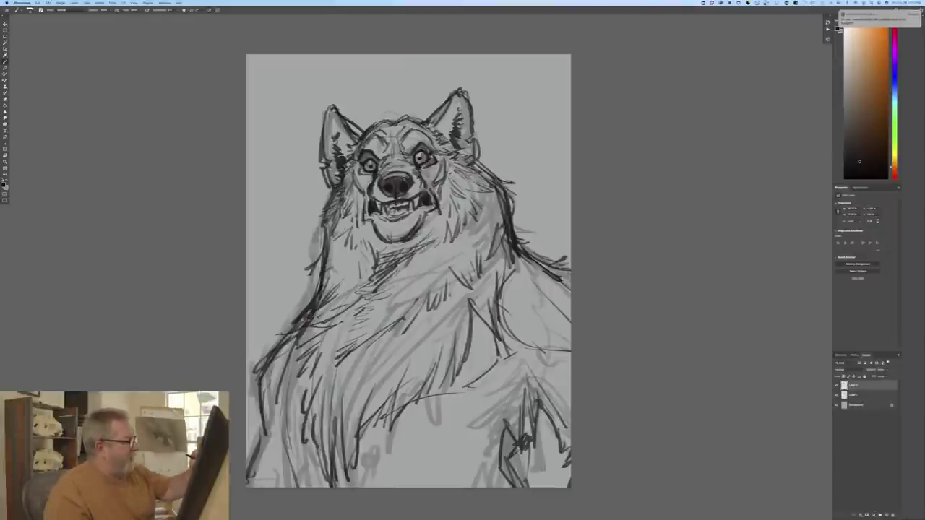
drag(359, 211, 365, 228)
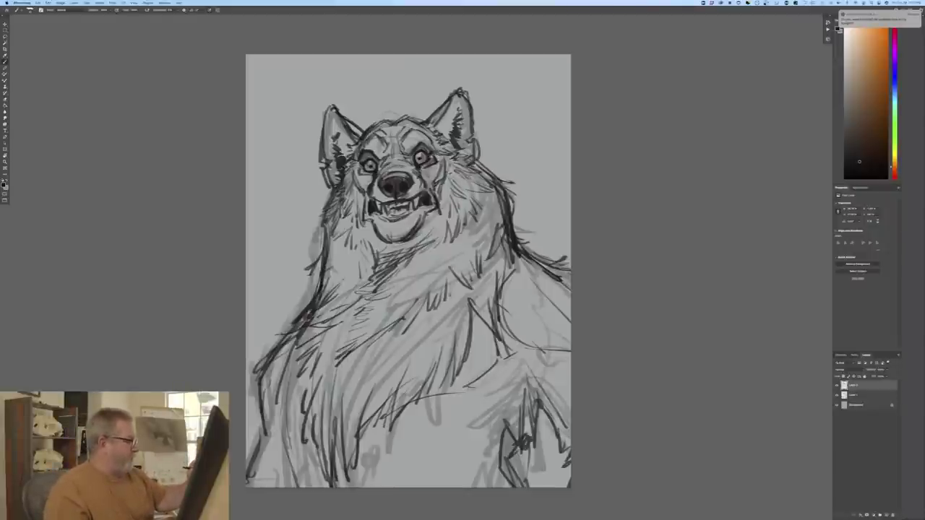
drag(442, 190, 434, 218)
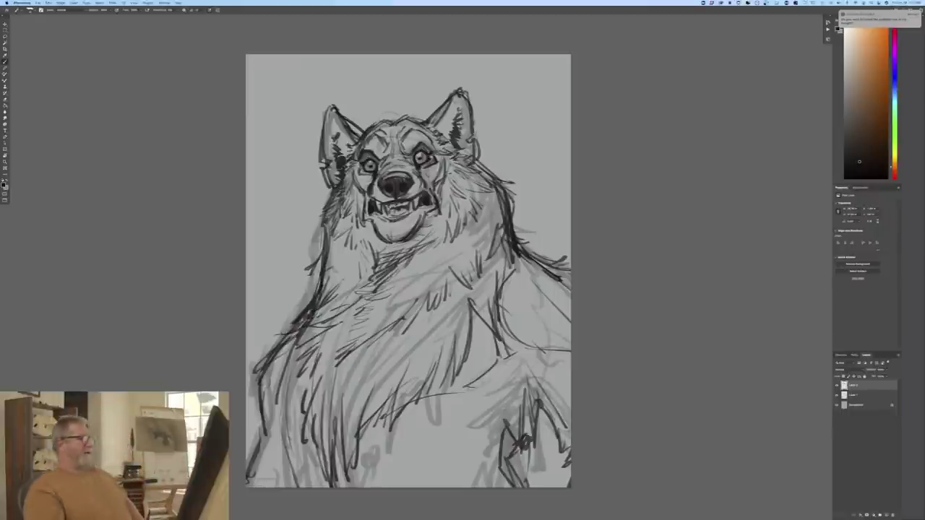
drag(446, 230, 432, 258)
drag(432, 245, 416, 263)
drag(355, 244, 365, 277)
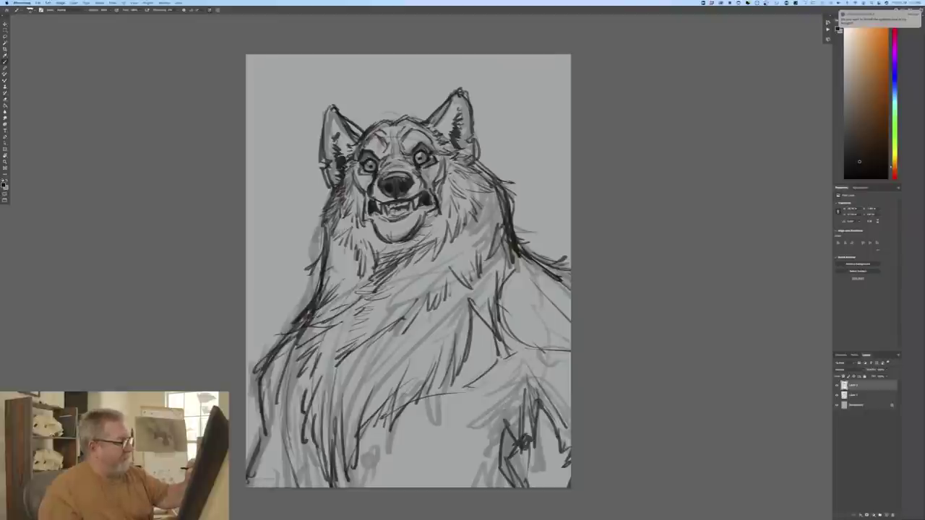
Step: Darken and tighten the neck and shoulder outline on both sides of the head and add a few fur strokes inside it
mouse_move(494, 201)
mouse_down()
mouse_move(500, 233)
mouse_move(484, 225)
mouse_move(477, 248)
mouse_up()
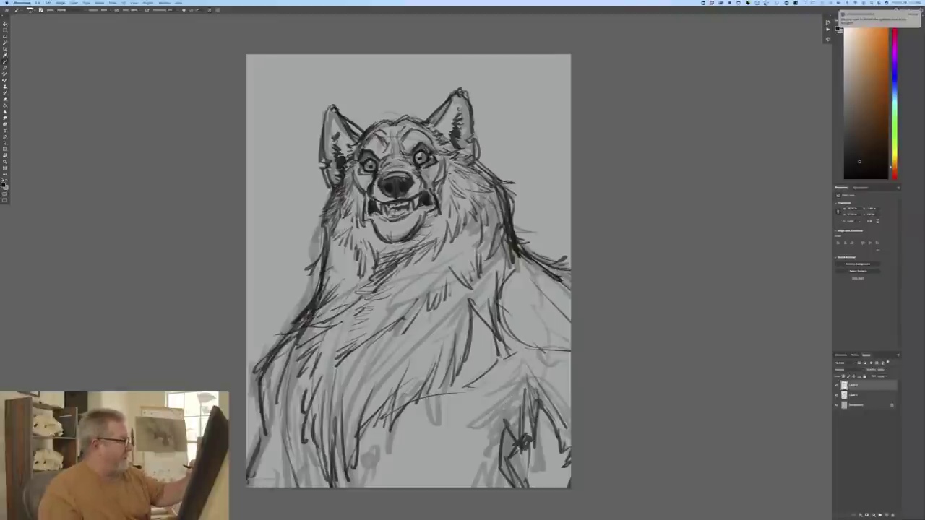
drag(338, 249, 333, 261)
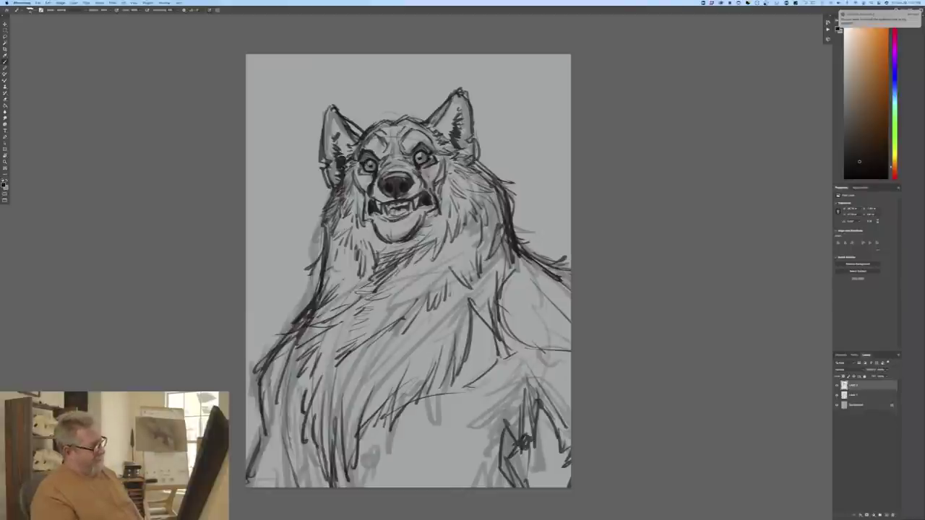
drag(323, 256, 310, 322)
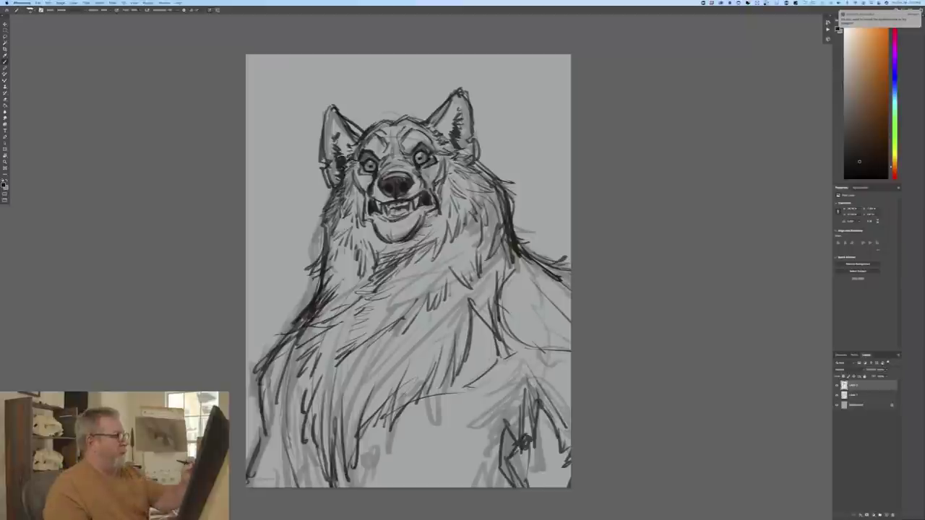
drag(476, 154, 507, 197)
mouse_move(324, 166)
mouse_down()
mouse_move(331, 189)
mouse_move(322, 265)
mouse_up()
drag(313, 297, 296, 321)
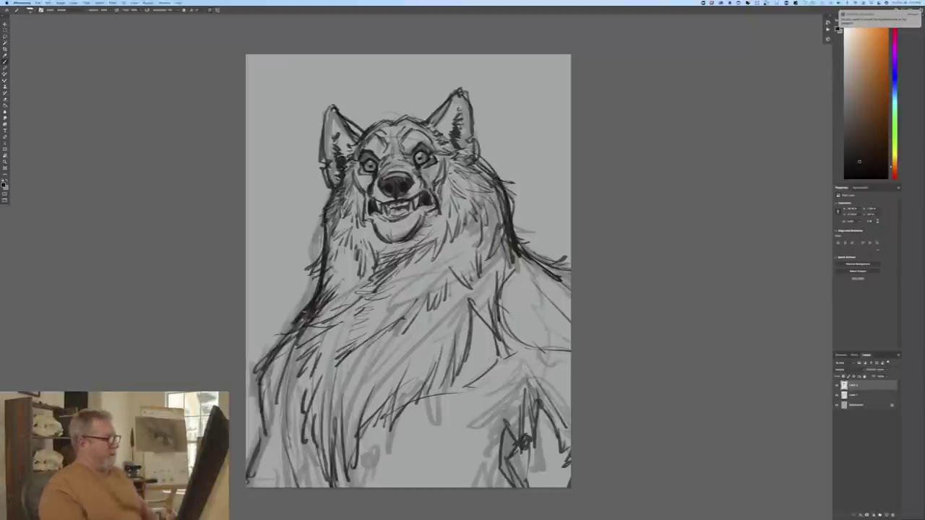
drag(511, 203, 517, 237)
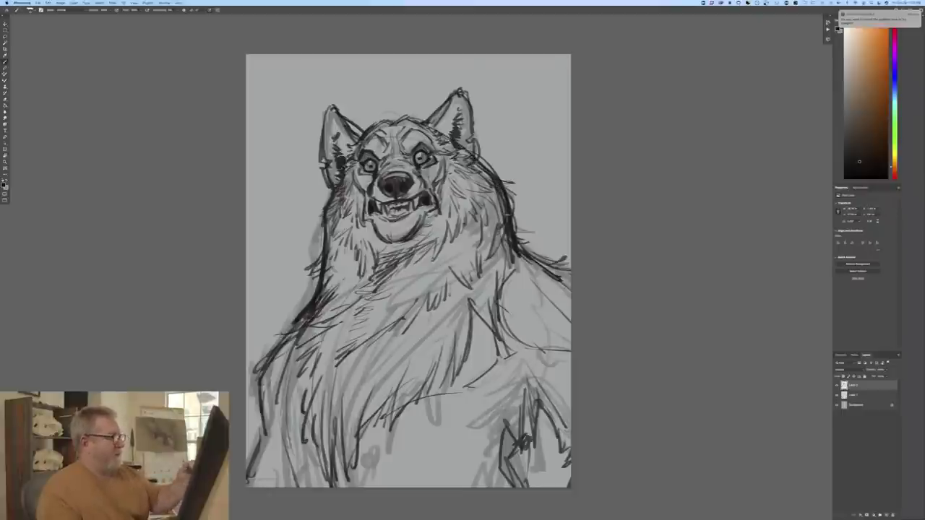
drag(478, 154, 498, 178)
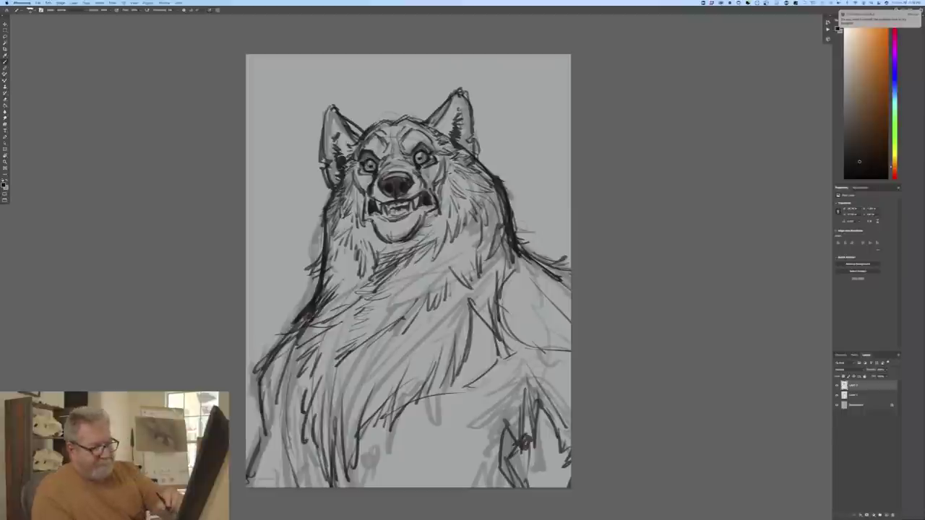
Step: Lower the opacity of both sketch layers until the drawing is a faint guide, and add an empty layer on top
click(886, 370)
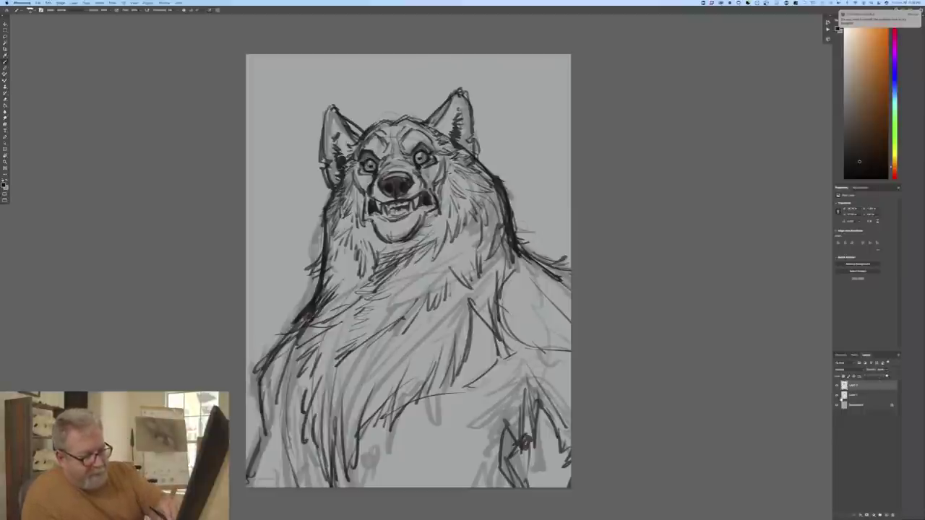
click(857, 396)
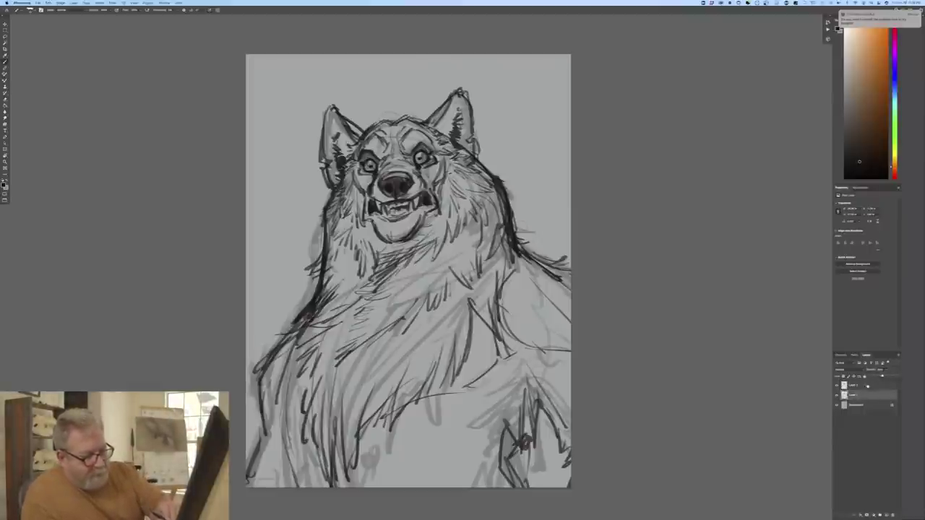
drag(882, 376, 871, 376)
click(865, 386)
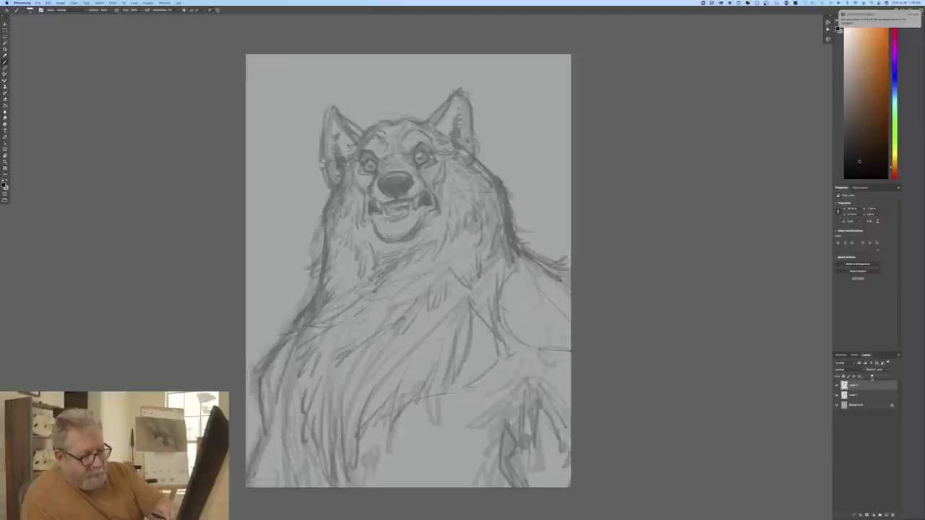
click(886, 515)
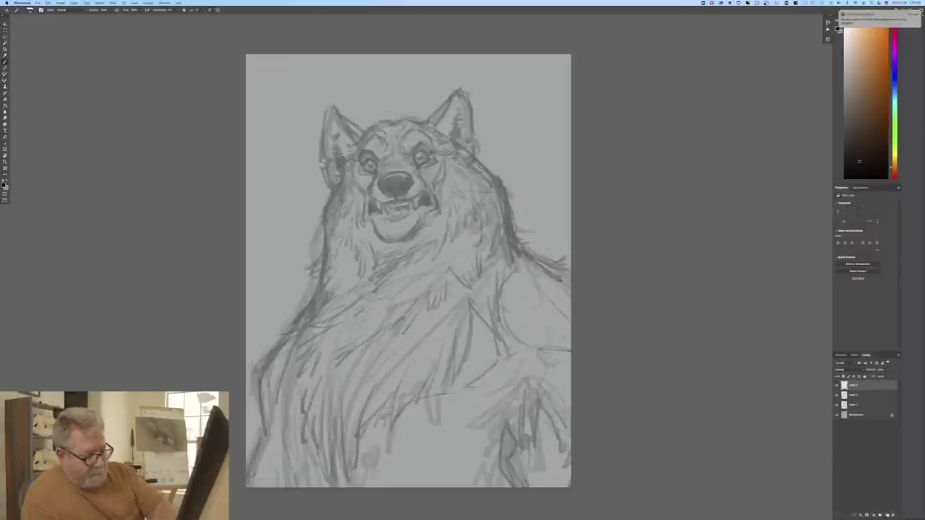
Step: Switch to a crisper custom brush for inking and test it with a short stroke beside the left ear, undoing the stroke
key(super+plus)
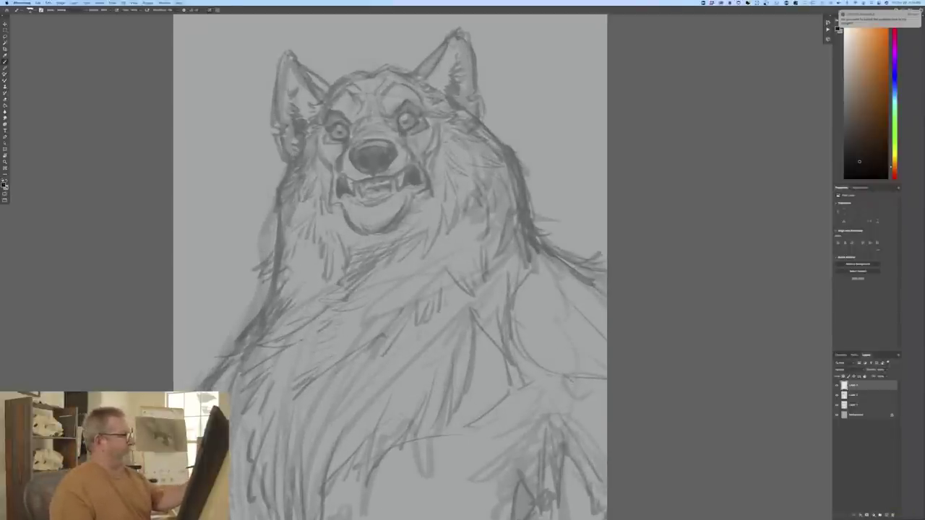
key(super+minus)
key(super+minus)
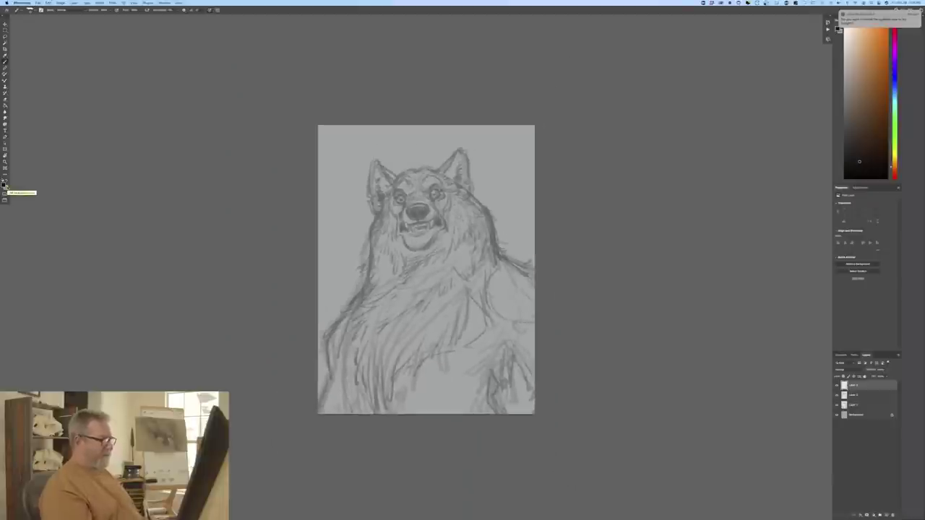
key(super+equal)
key(super+equal)
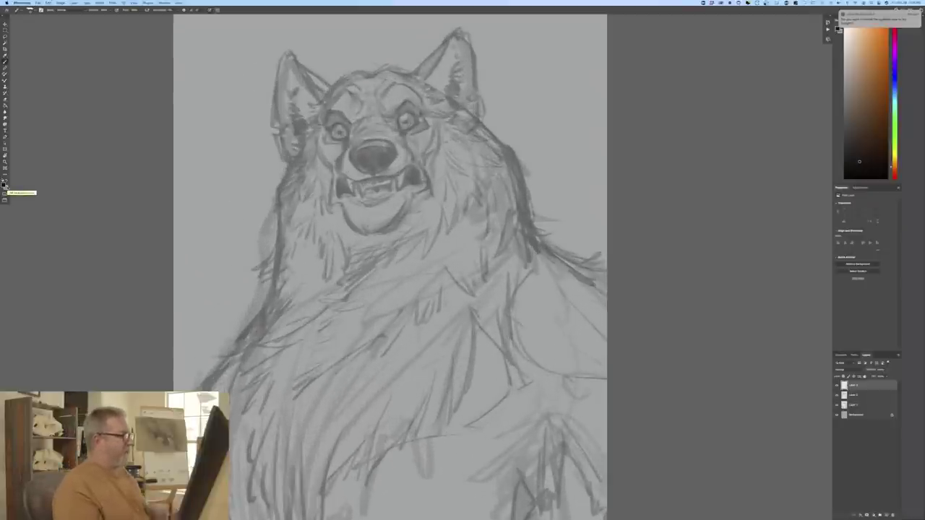
click(30, 10)
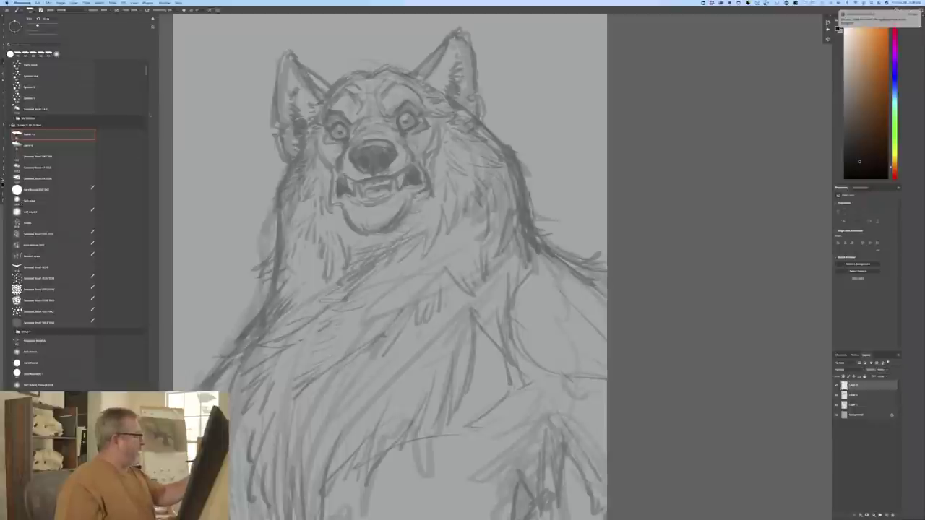
scroll(34, 178, up, 6)
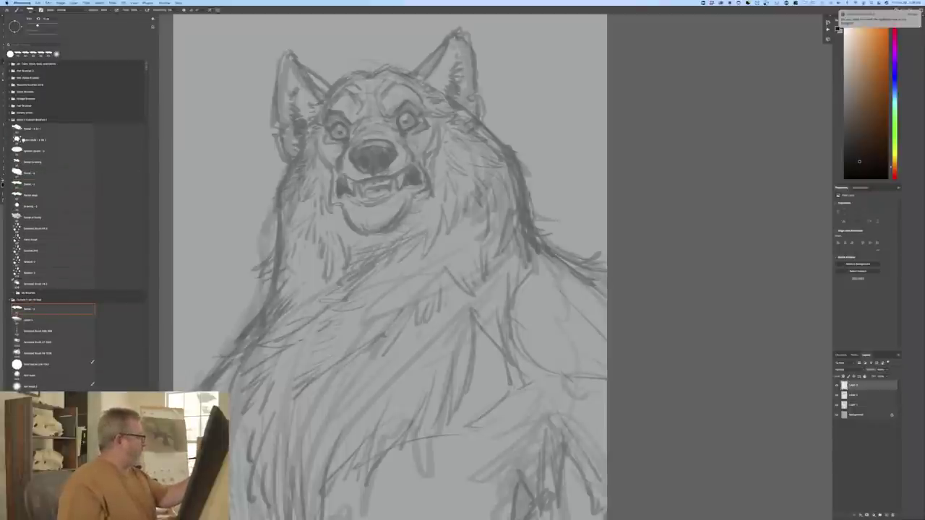
click(23, 140)
key(Return)
drag(268, 139, 273, 167)
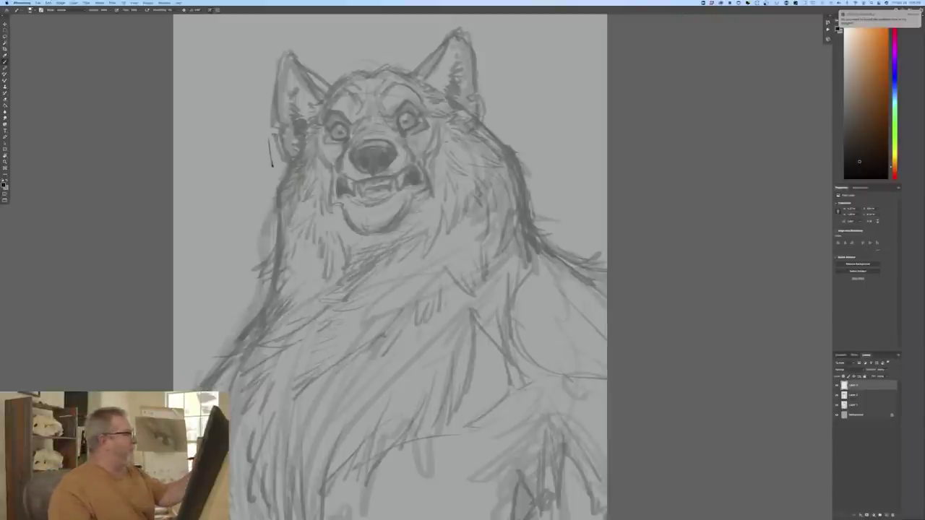
key(super+z)
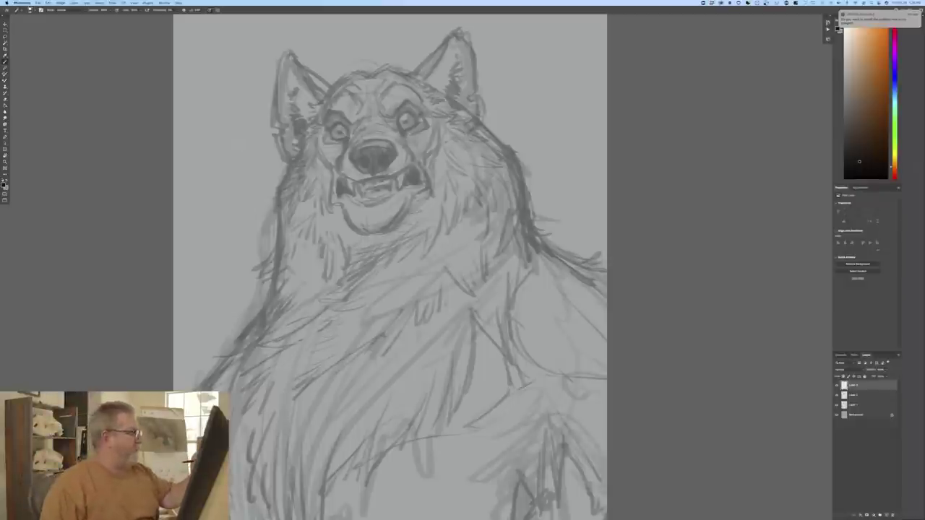
Step: Ink the nose on the new top layer, tracing its outline and centre line and filling both nostrils in black
drag(388, 142, 395, 153)
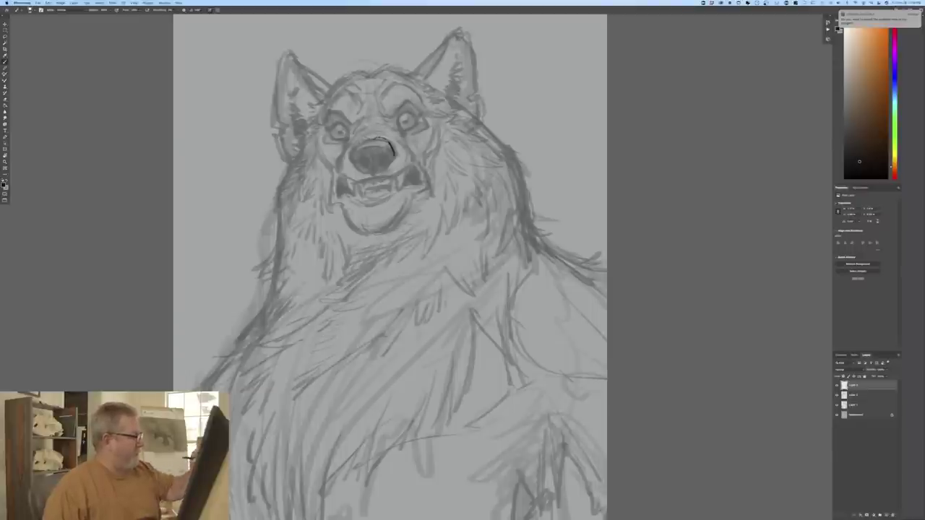
mouse_move(393, 148)
mouse_down()
mouse_move(384, 166)
mouse_move(387, 157)
mouse_up()
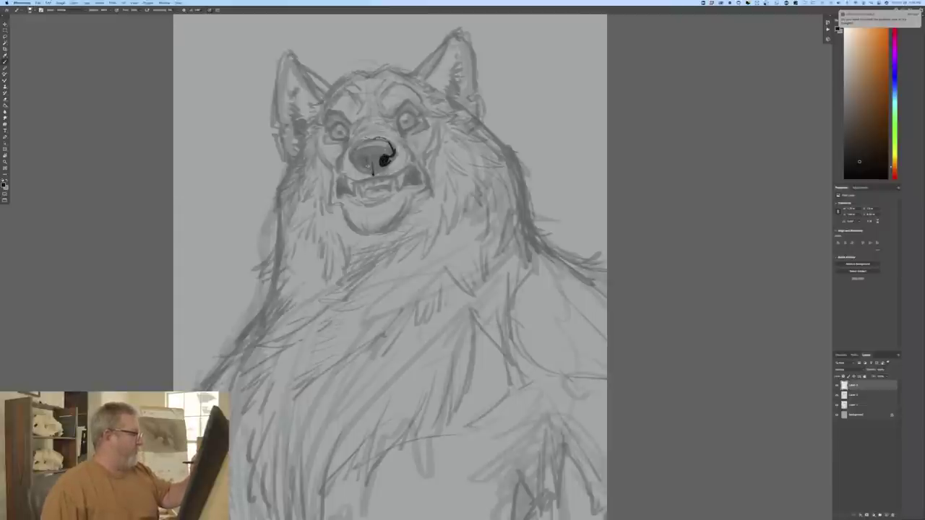
drag(369, 157, 358, 161)
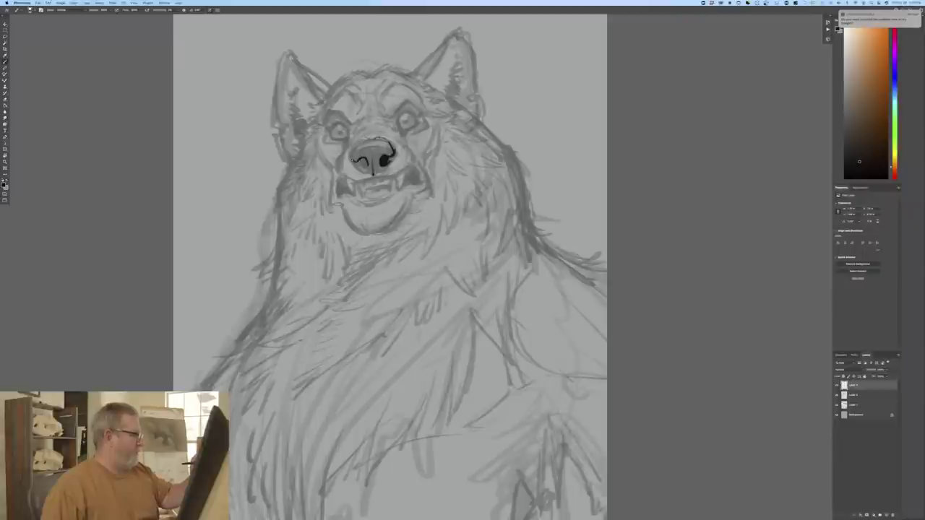
mouse_move(359, 164)
mouse_down()
mouse_move(368, 169)
mouse_move(356, 163)
mouse_up()
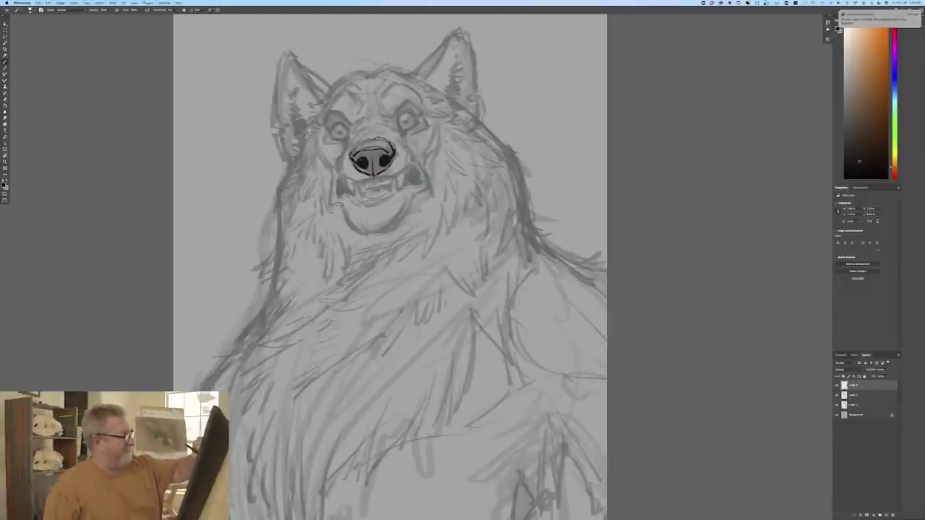
Step: Ink the upper lip line below the nose and curve it up along both sides of the muzzle
mouse_move(394, 176)
mouse_down()
mouse_move(411, 166)
mouse_move(359, 184)
mouse_move(341, 176)
mouse_up()
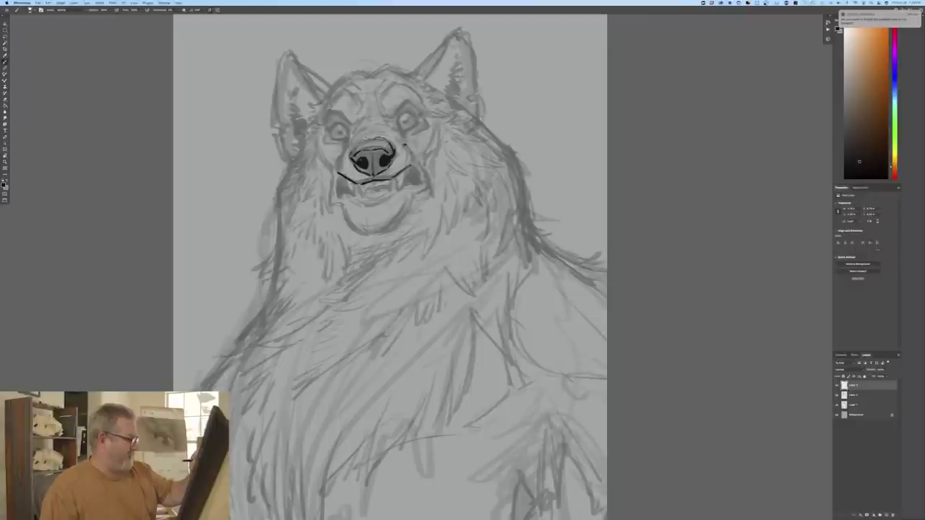
drag(406, 145, 410, 171)
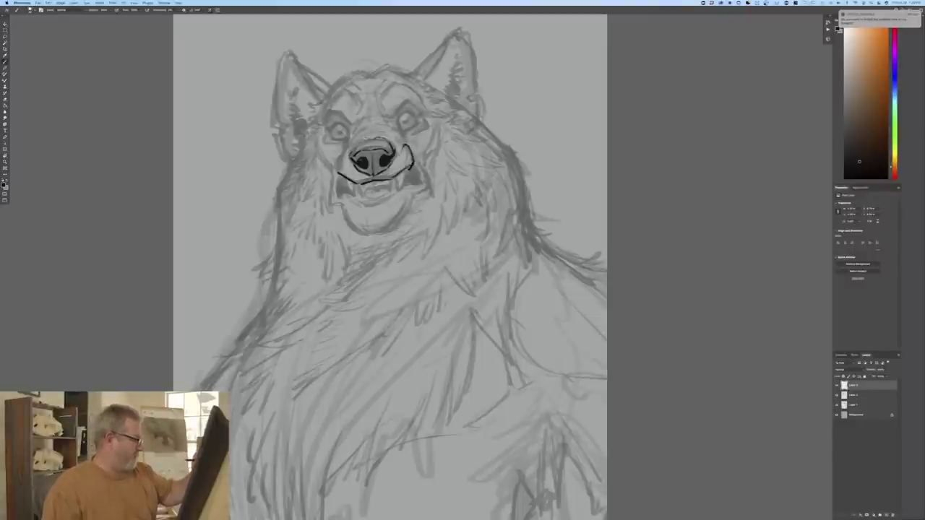
drag(335, 167, 338, 177)
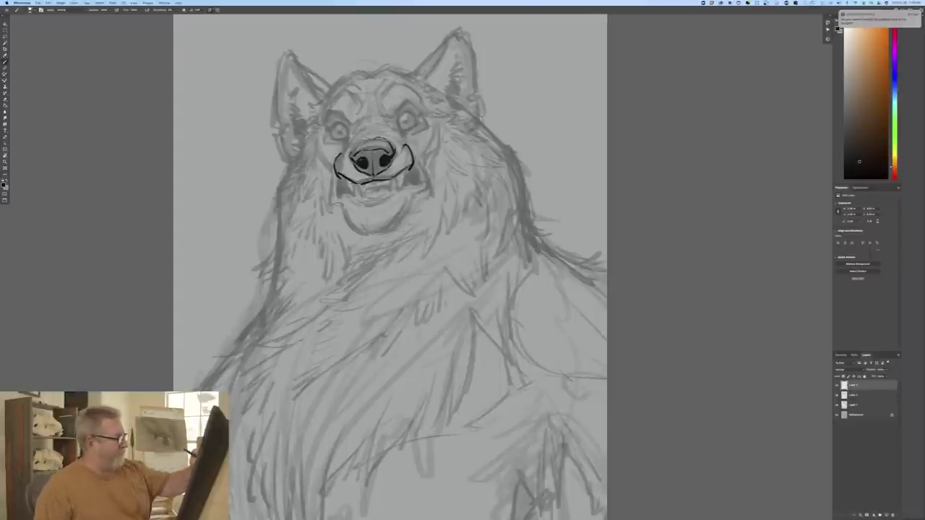
Step: Ink the fangs on both sides of the mouth and the row of small teeth between them
drag(405, 180, 398, 192)
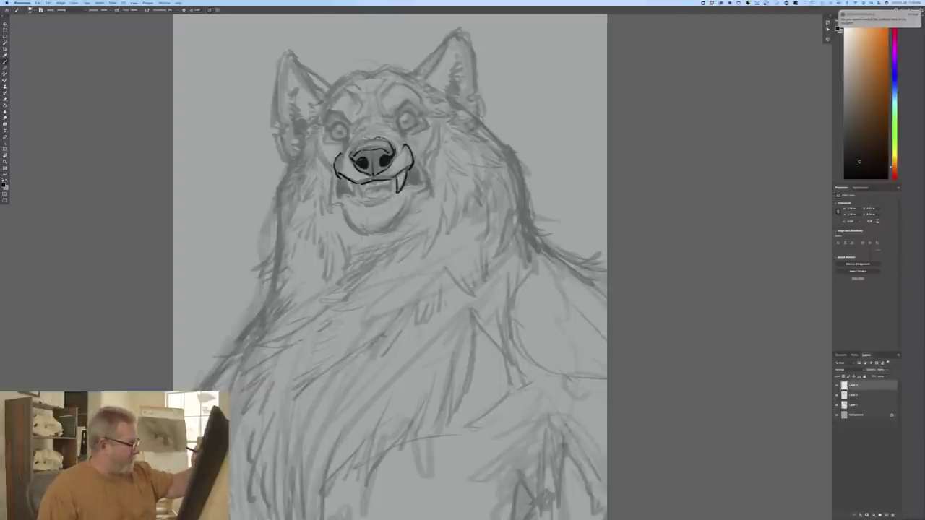
drag(344, 176, 351, 199)
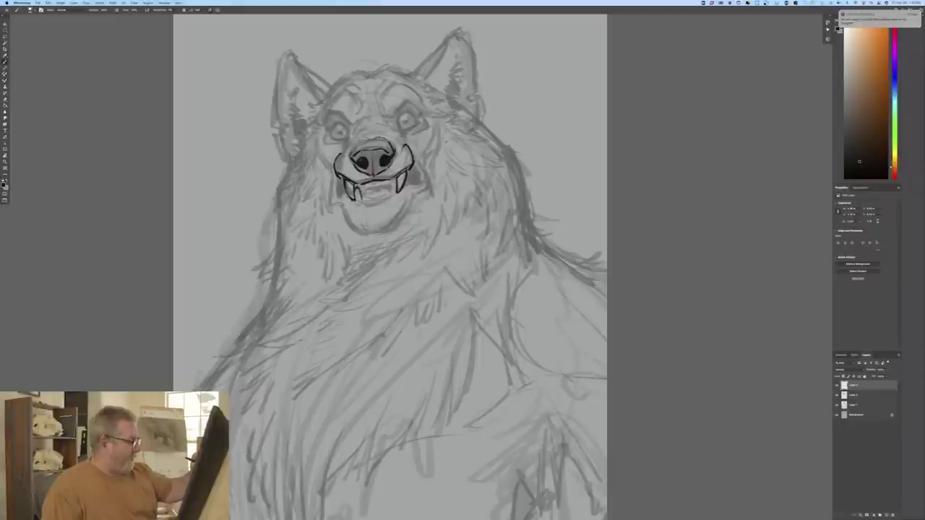
drag(395, 185, 399, 193)
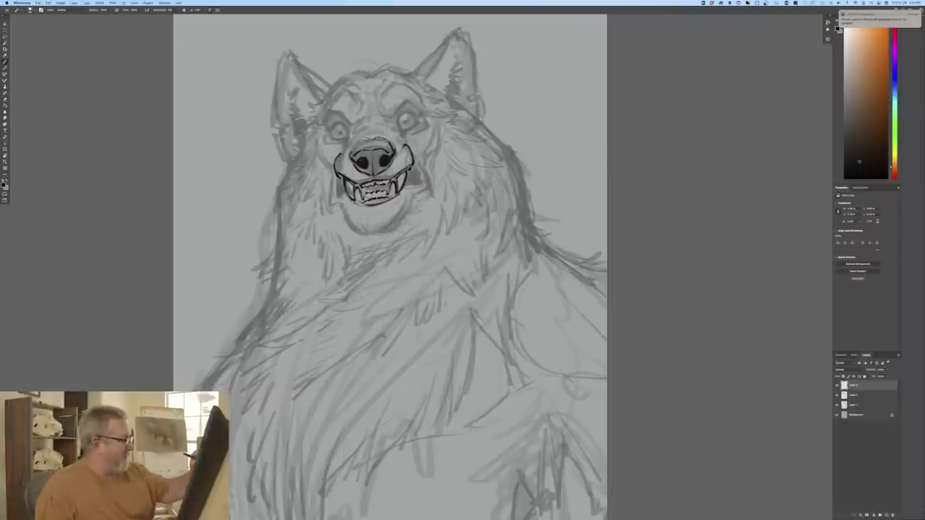
Step: Outline and fill both mouth corners in solid black, and add short contour strokes over the top of the nose
drag(413, 164, 414, 185)
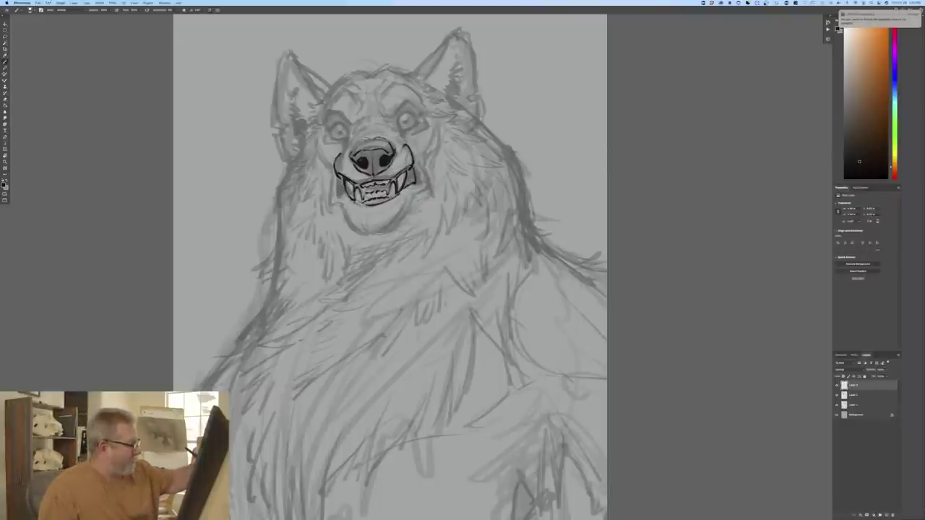
drag(414, 169, 410, 183)
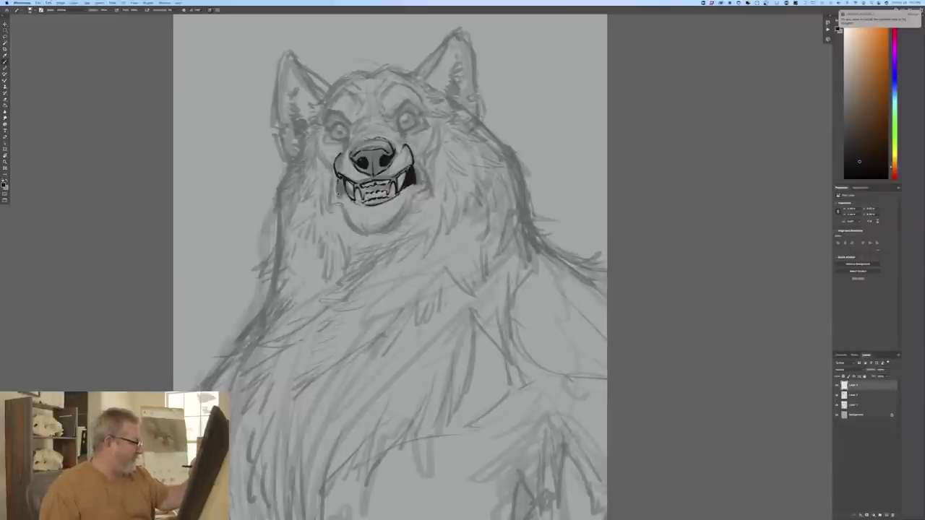
mouse_move(343, 193)
mouse_down()
mouse_move(351, 201)
mouse_move(339, 194)
mouse_up()
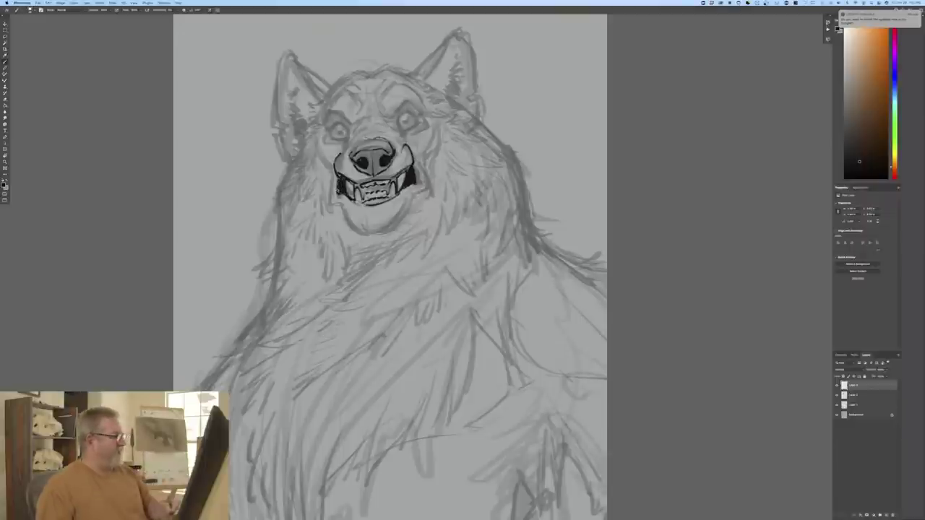
drag(373, 137, 388, 141)
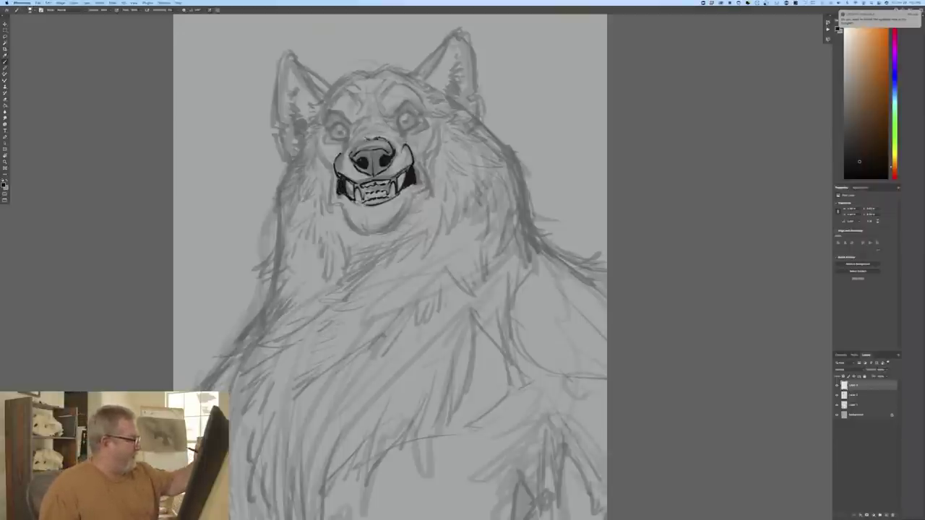
mouse_move(367, 139)
mouse_down()
mouse_move(351, 153)
mouse_move(387, 137)
mouse_move(383, 132)
mouse_move(402, 150)
mouse_up()
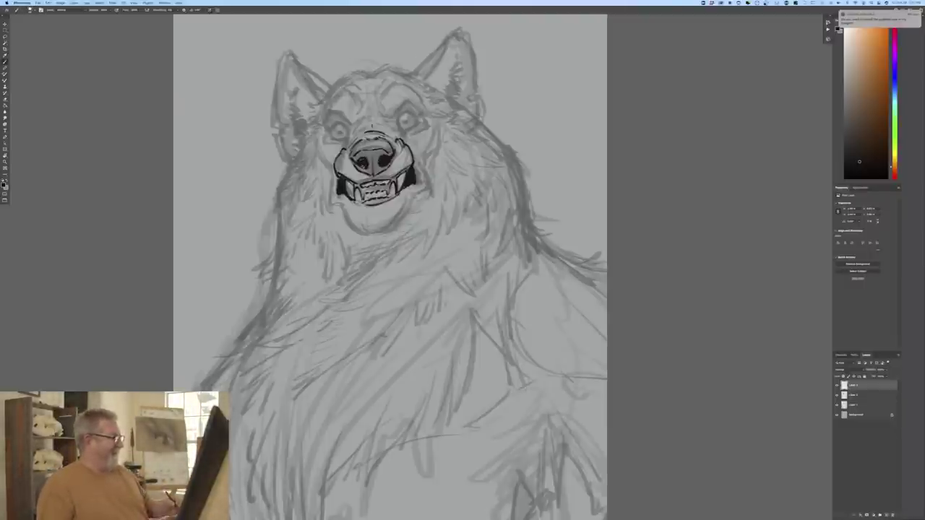
Step: Lasso the left-hand eye on the faded sketch layer, nudge it slightly toward the left, and deselect it
click(852, 395)
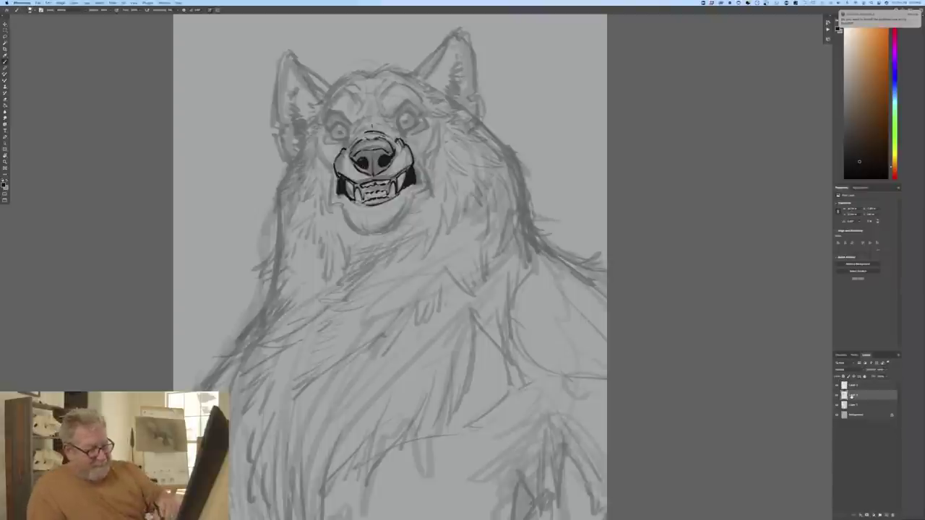
click(5, 37)
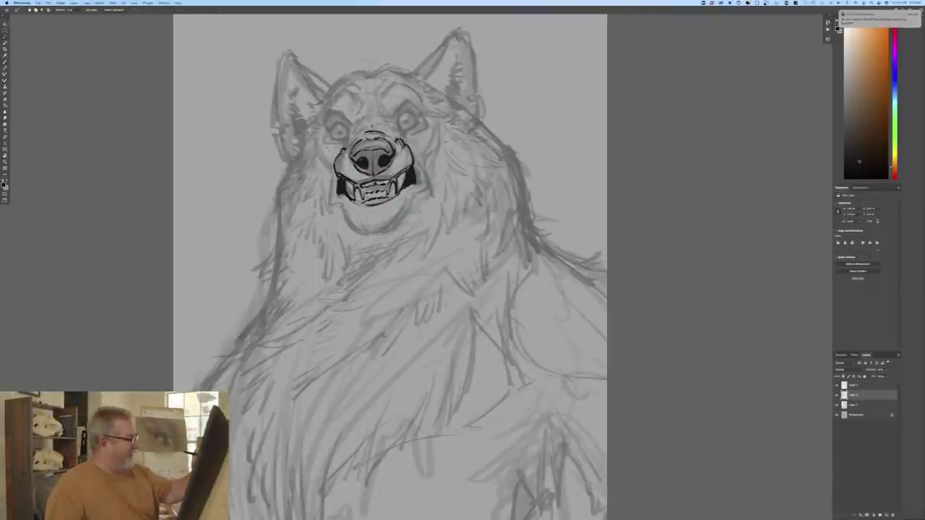
click(5, 24)
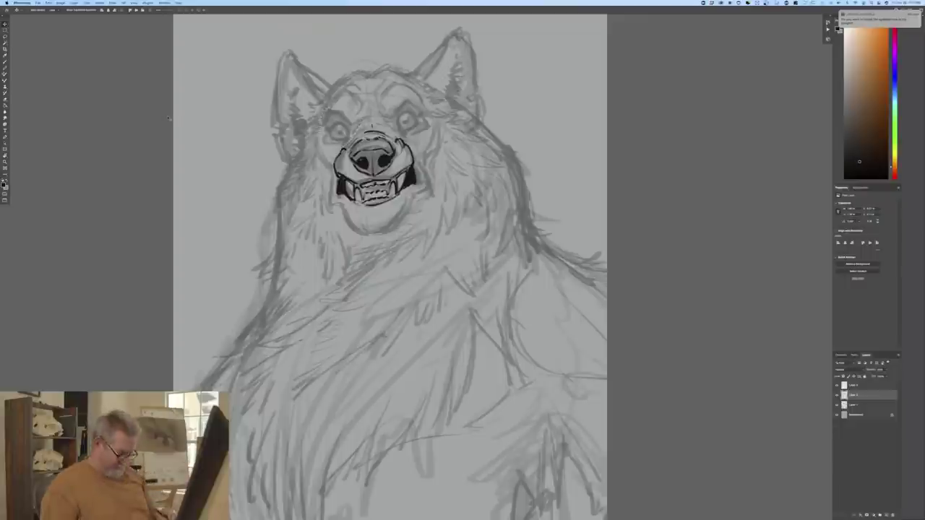
key(Left)
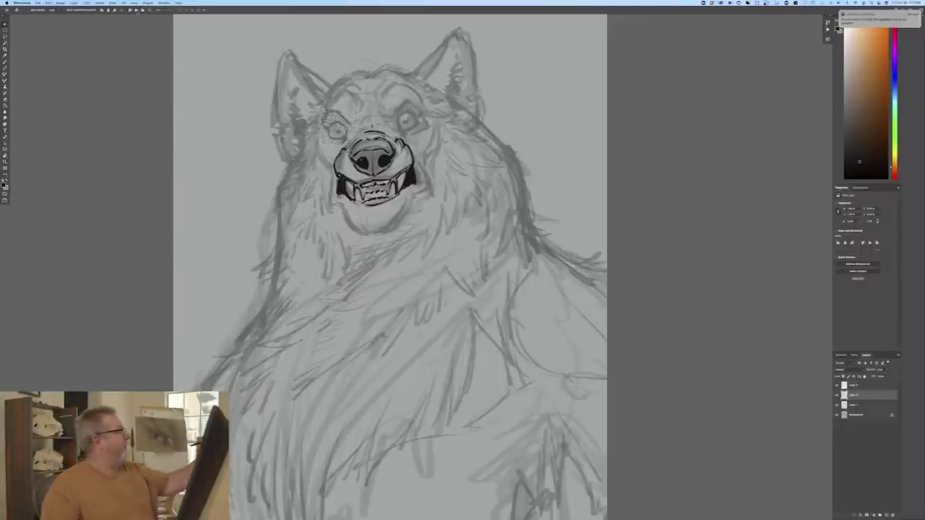
click(99, 3)
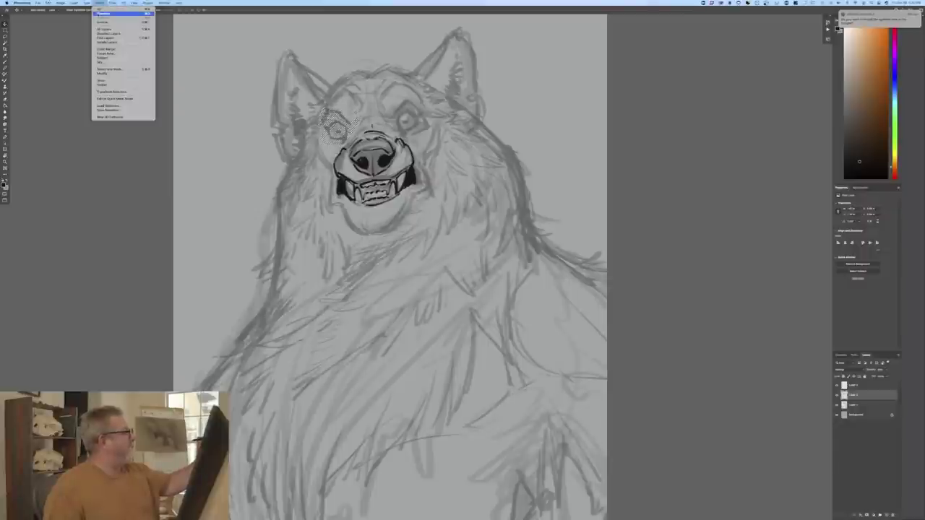
click(102, 13)
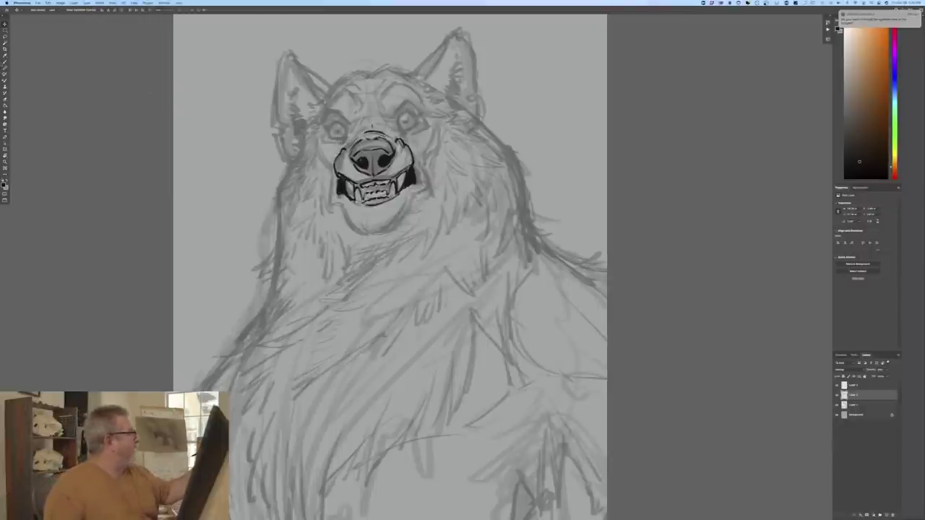
Step: Ink both eyes with the brush on the top layer, outlining the round irises and adding dark corners and lower lids
key(b)
key(e)
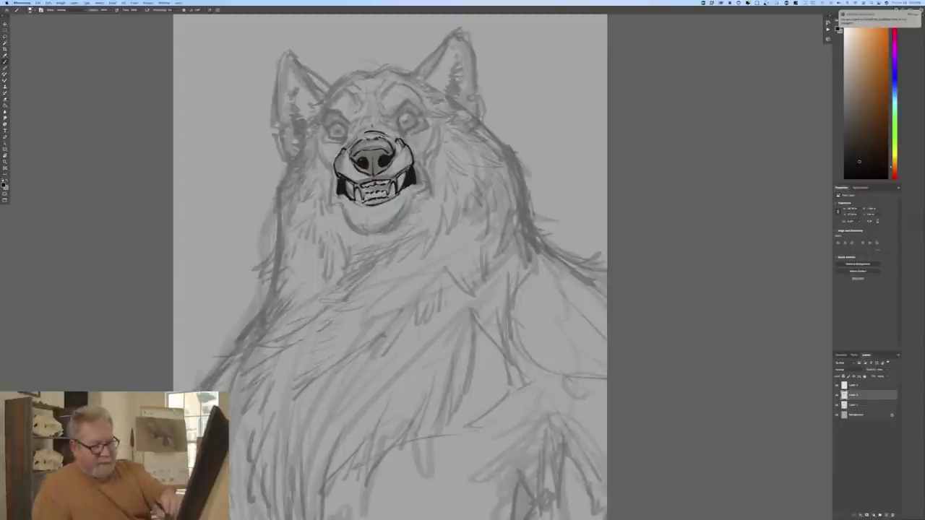
click(852, 386)
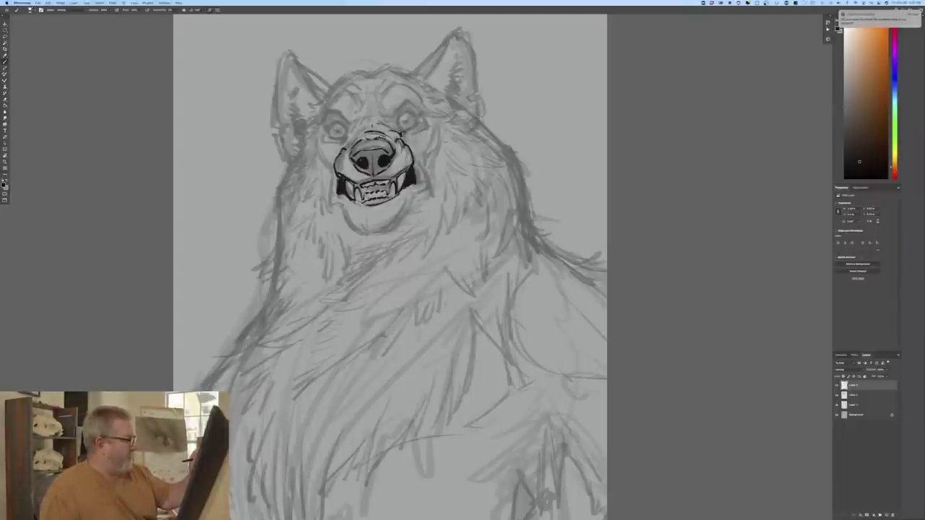
drag(398, 120, 404, 135)
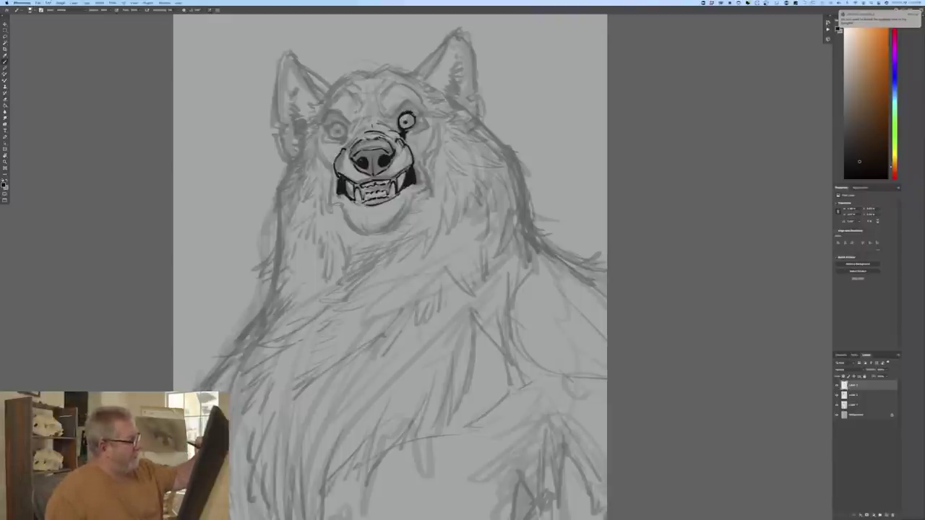
drag(414, 118, 420, 112)
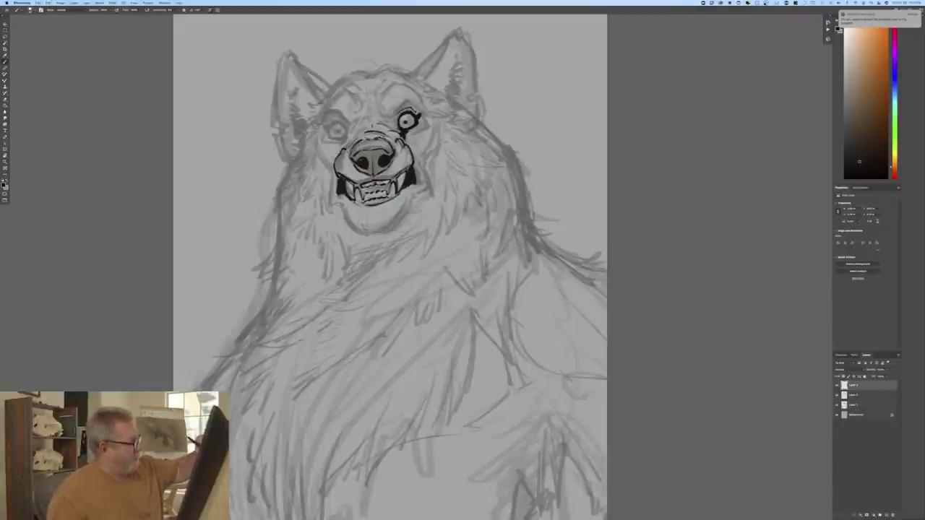
drag(409, 132, 429, 126)
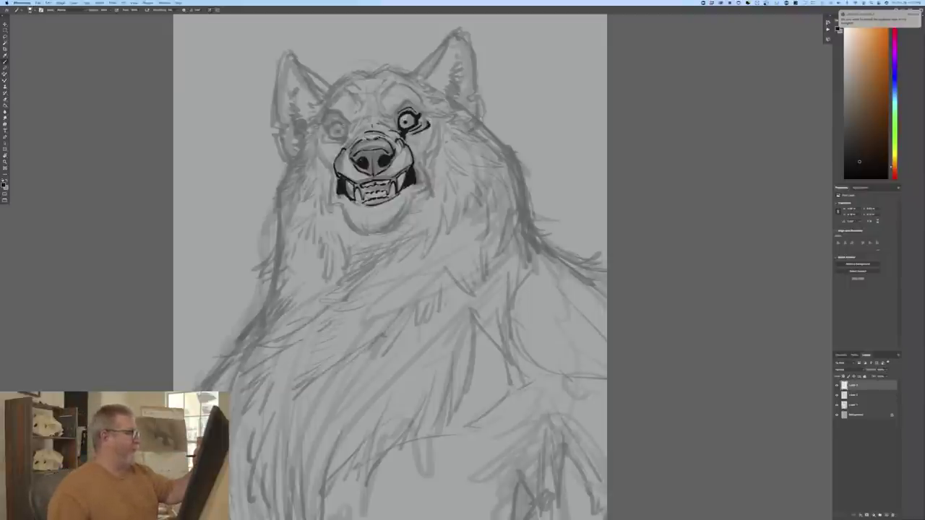
mouse_move(346, 126)
mouse_down()
mouse_move(344, 137)
mouse_move(346, 122)
mouse_up()
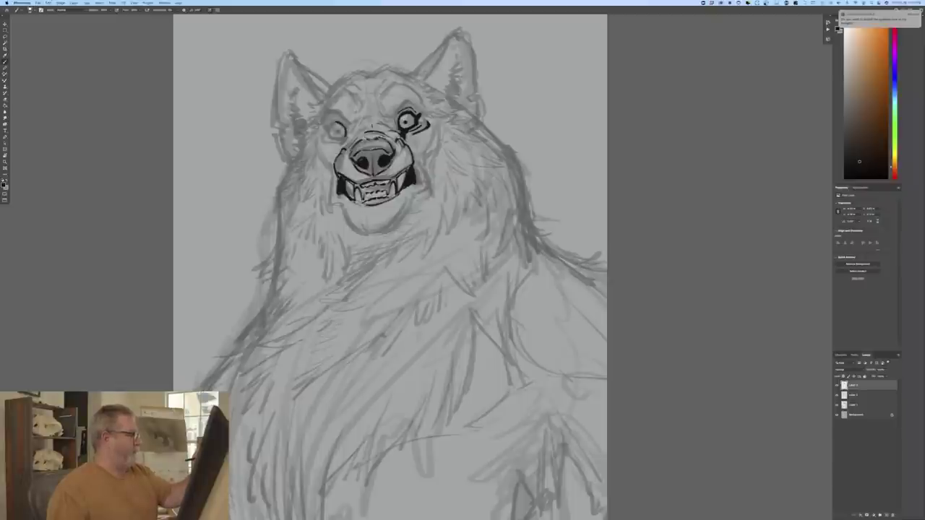
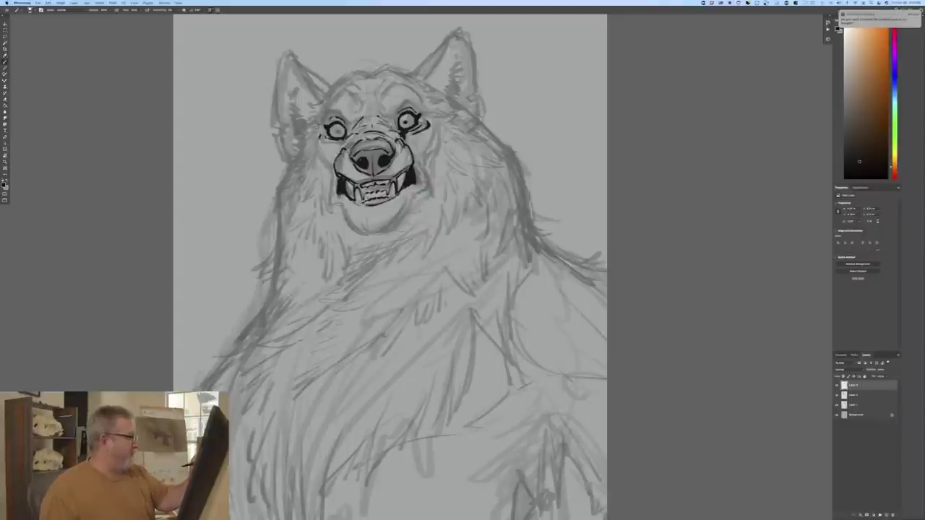
drag(326, 141, 341, 143)
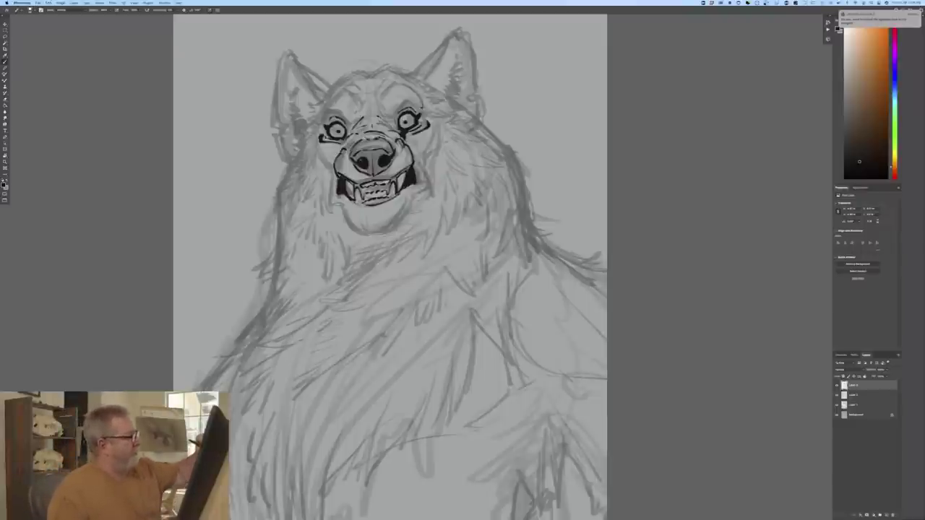
Step: Ink the angry slanted brows over both eyes and the curved brow ridges above them
mouse_move(403, 107)
mouse_down()
mouse_move(415, 99)
mouse_move(407, 101)
mouse_up()
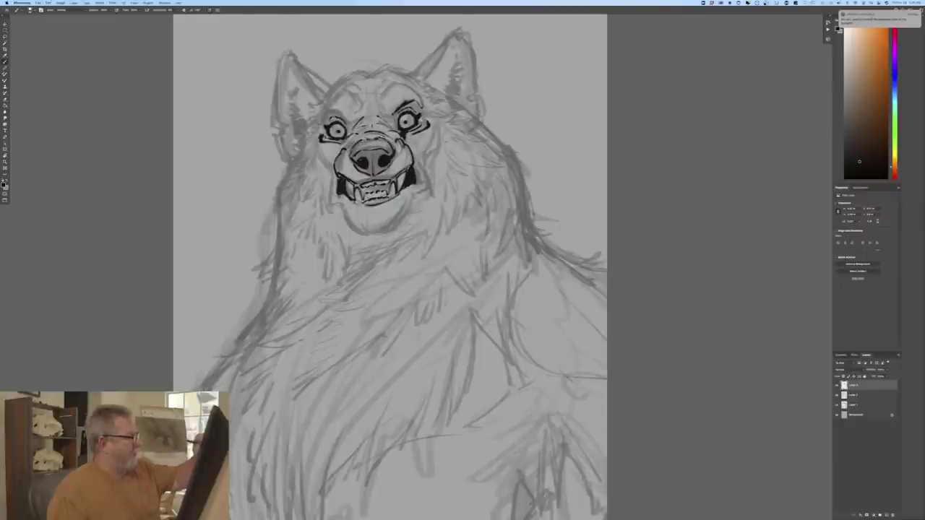
drag(381, 116, 392, 115)
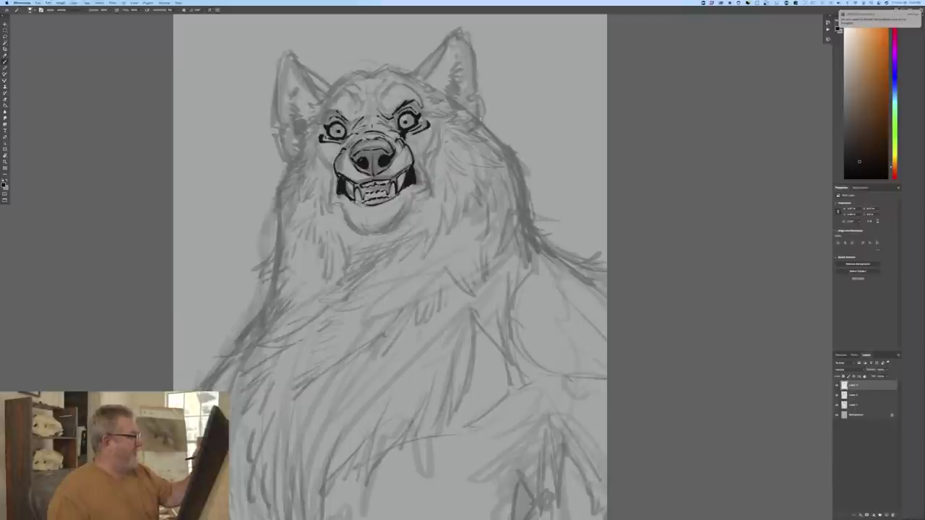
drag(341, 115, 327, 110)
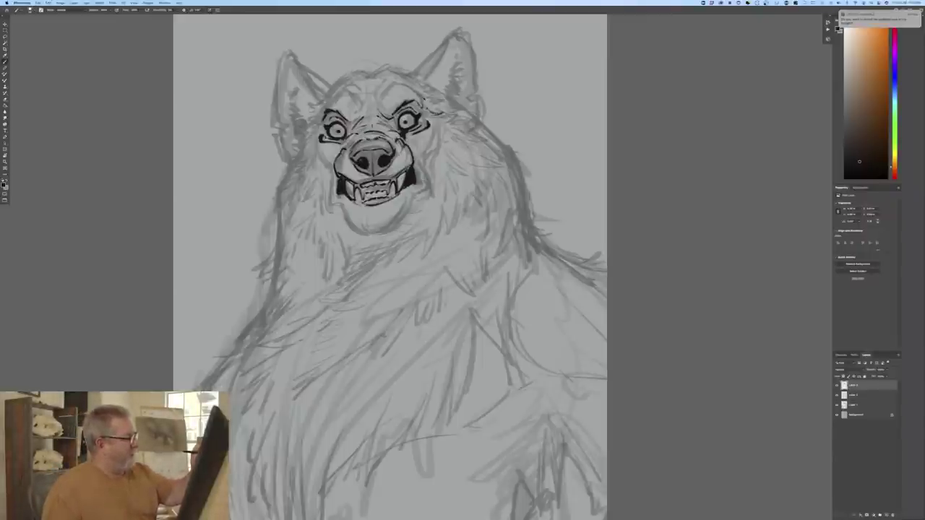
mouse_move(425, 116)
mouse_down()
mouse_move(443, 112)
mouse_move(410, 89)
mouse_up()
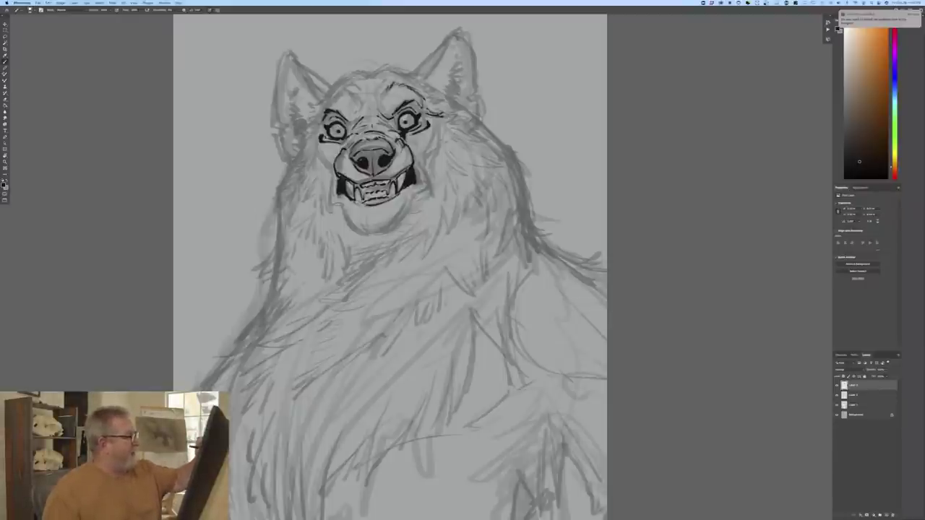
drag(387, 88, 382, 99)
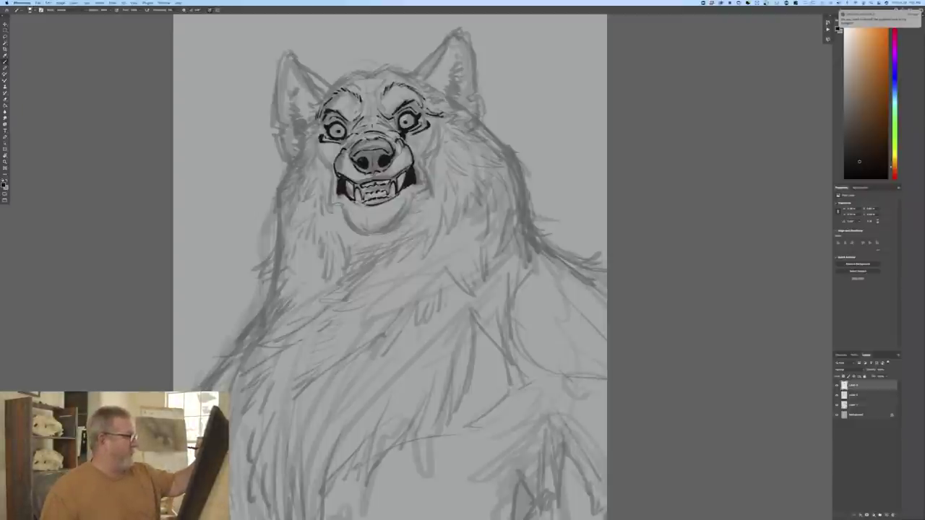
Step: Ink short fur strokes beside both eyes and continue the contour lines down both cheeks
drag(323, 119, 315, 129)
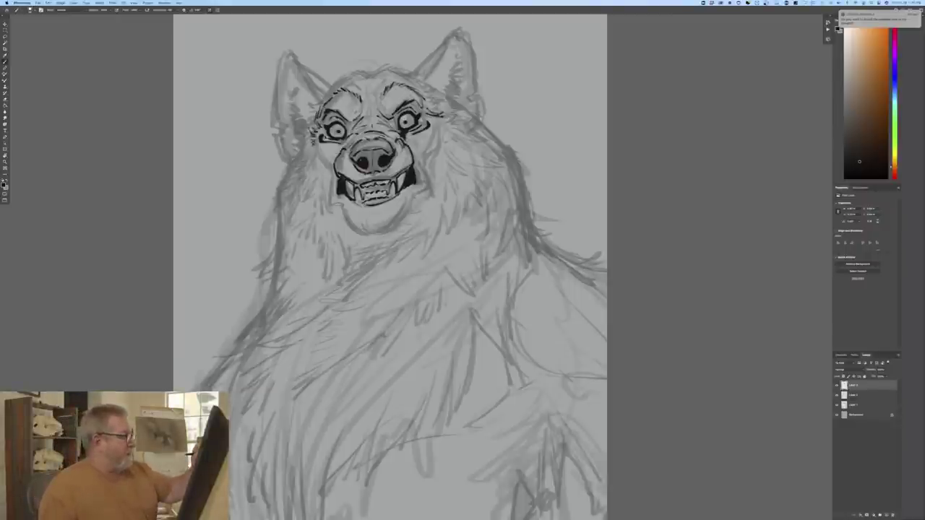
drag(428, 115, 438, 102)
mouse_move(431, 108)
mouse_down()
mouse_move(436, 99)
mouse_move(439, 121)
mouse_up()
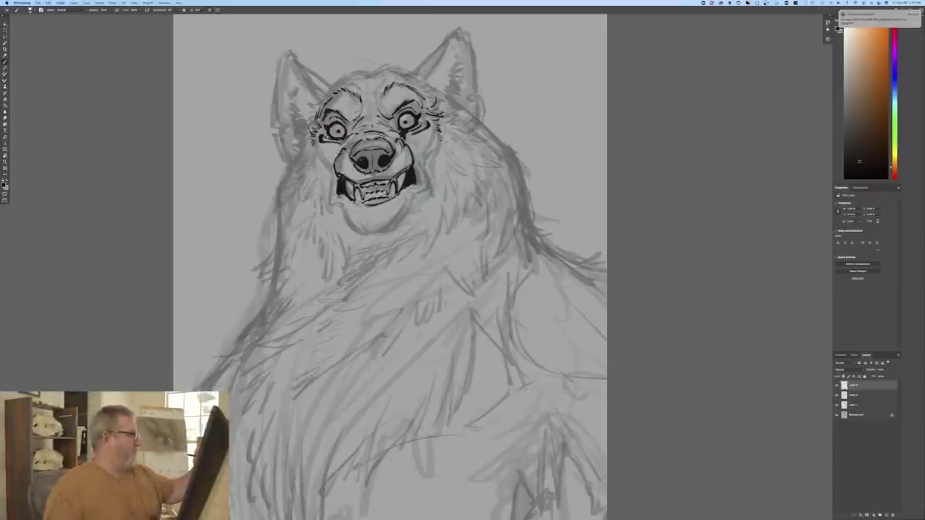
mouse_move(320, 149)
mouse_down()
mouse_move(312, 161)
mouse_move(326, 160)
mouse_move(332, 175)
mouse_up()
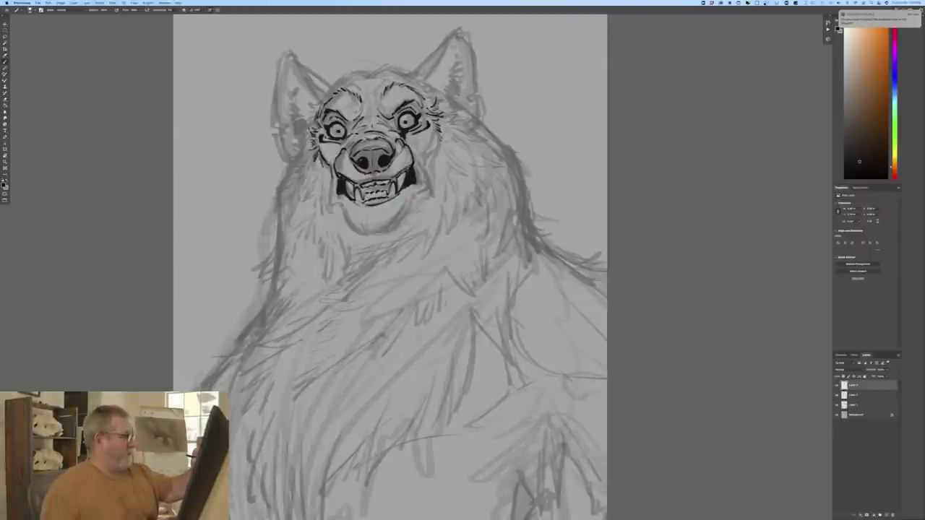
drag(433, 129, 426, 151)
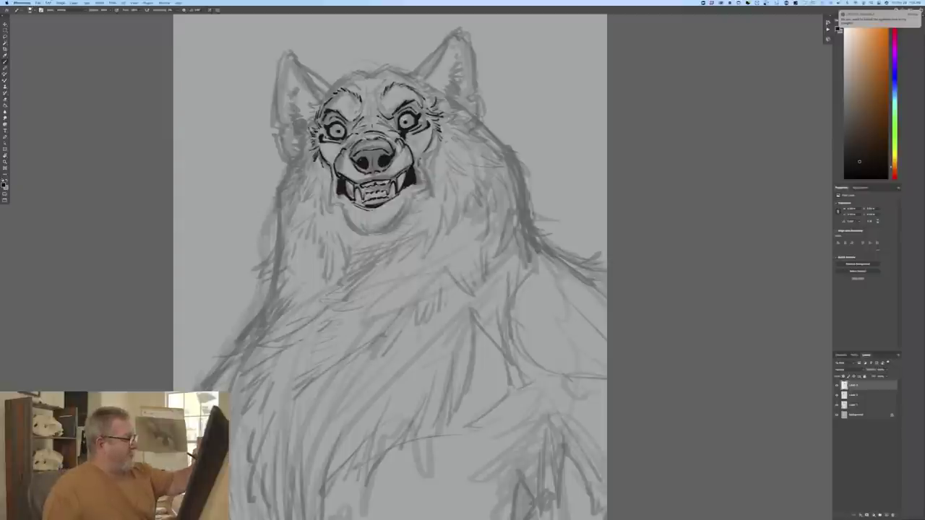
Step: Ink the skin folds at both mouth corners and the rounded outline of the lower lip and chin
mouse_move(418, 164)
mouse_down()
mouse_move(425, 189)
mouse_move(408, 208)
mouse_up()
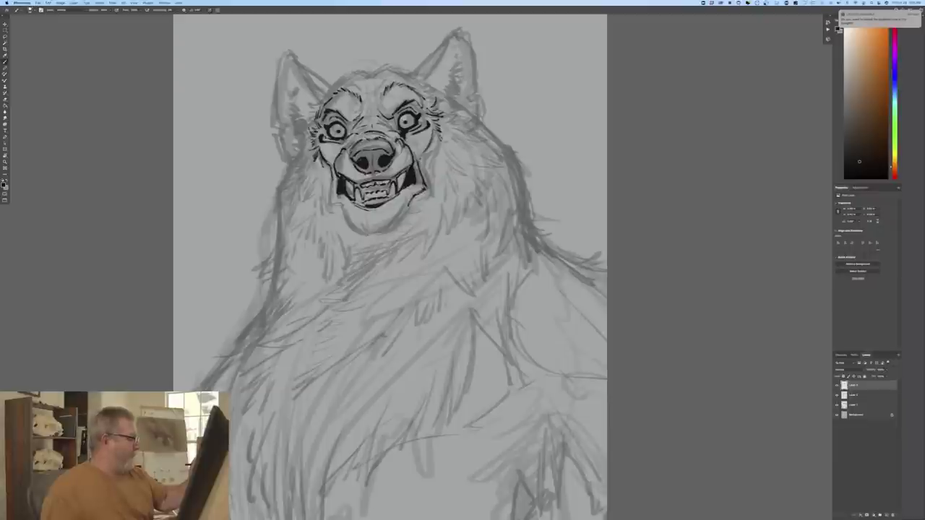
drag(330, 176, 348, 216)
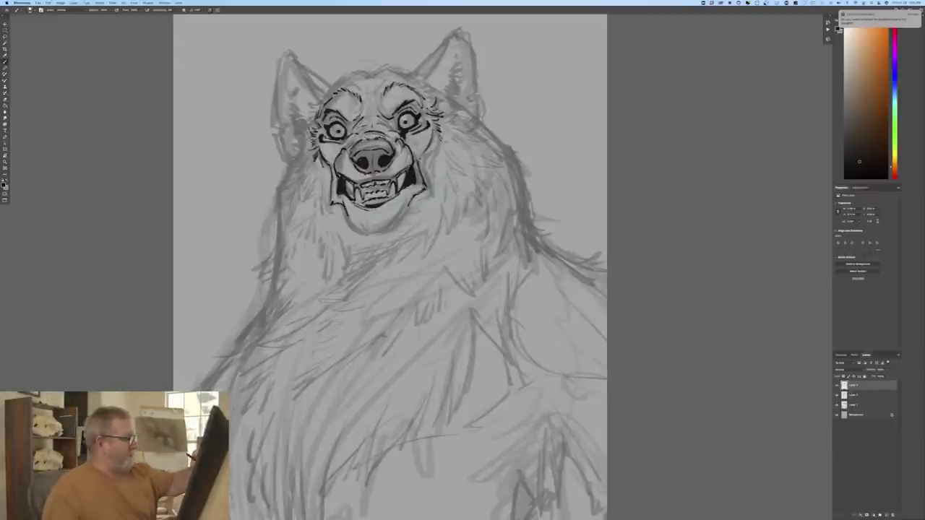
mouse_move(408, 206)
mouse_down()
mouse_move(382, 230)
mouse_move(348, 233)
mouse_up()
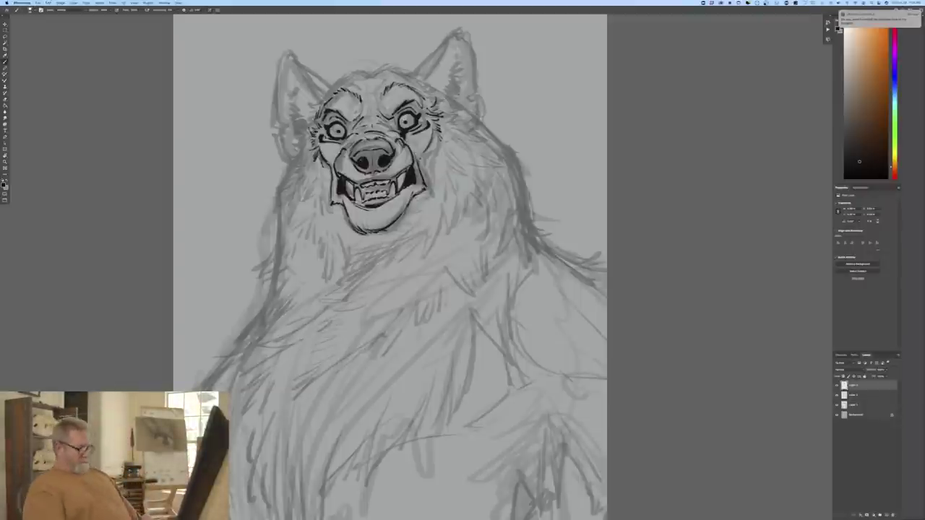
Step: Try darkening the nose with short shading strokes around the nostrils, and undo them
key(super+minus)
key(super+minus)
key(super+minus)
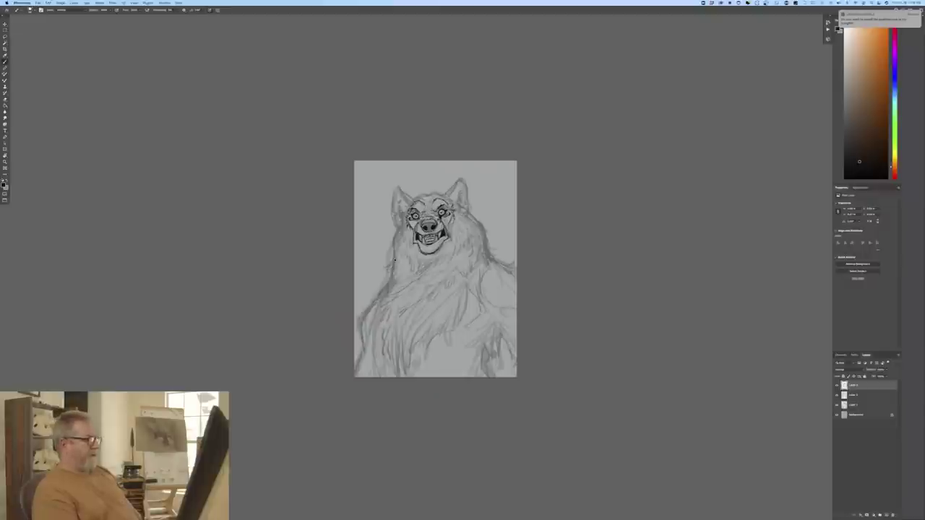
key(ctrl+plus)
key(ctrl+plus)
key(ctrl+plus)
key(ctrl+plus)
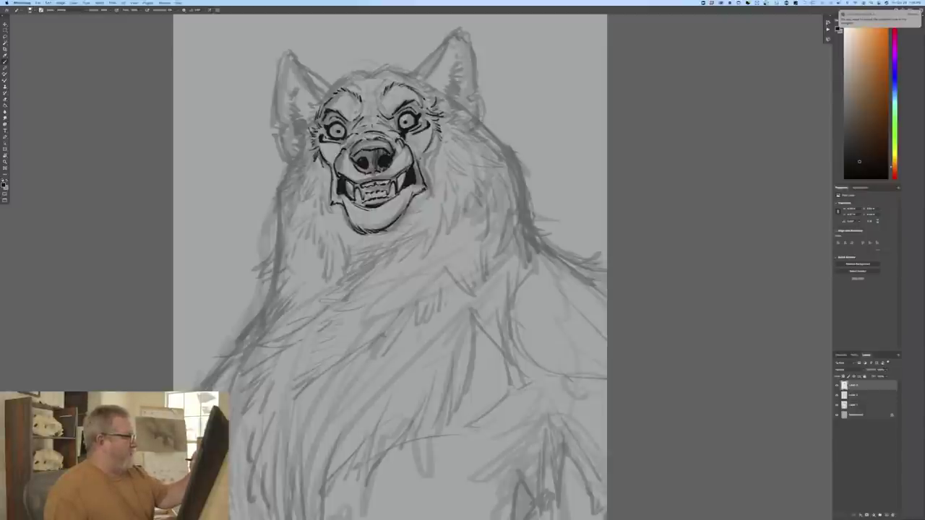
drag(369, 150, 366, 156)
drag(365, 150, 357, 159)
drag(356, 156, 352, 167)
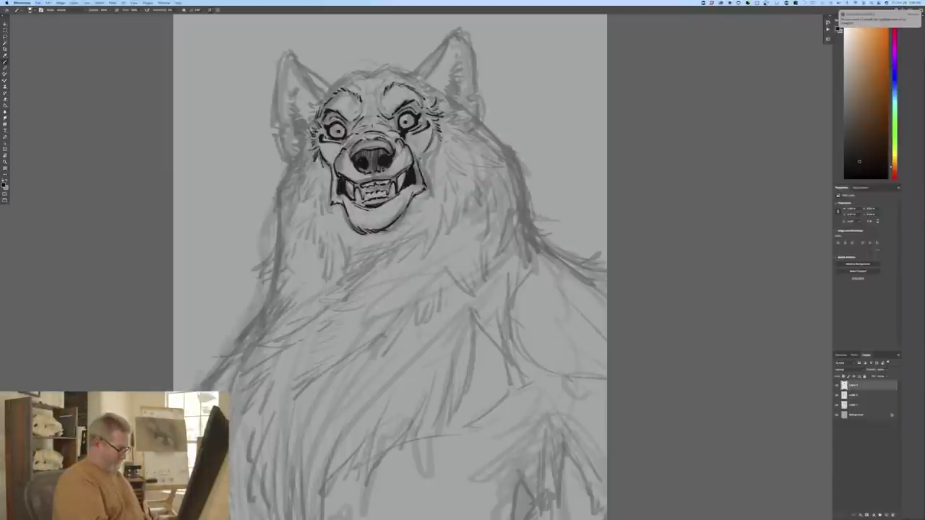
key(super+z)
key(super+z)
key(super+z)
key(super+z)
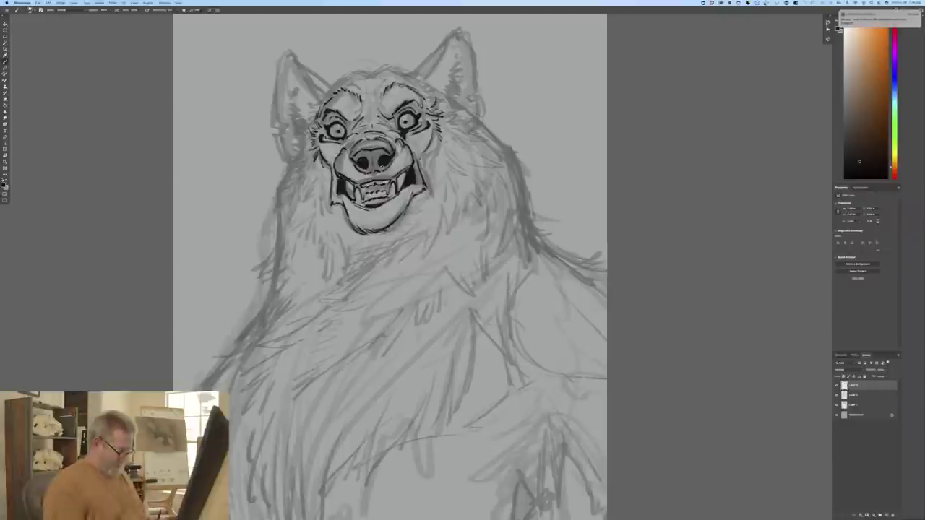
Step: Ink the crown of the head and tufted fur strokes below the right-hand ear and down the outer cheek
key(super+minus)
key(super+minus)
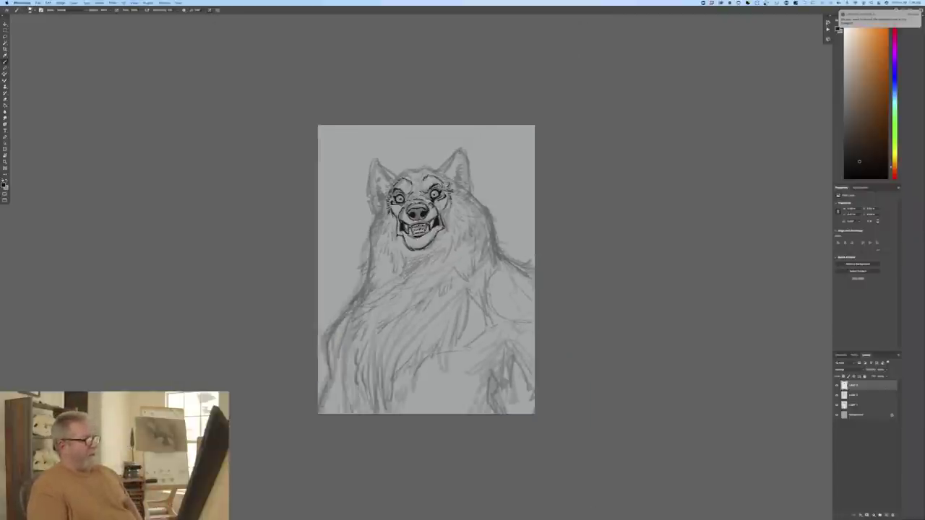
key(ctrl+plus)
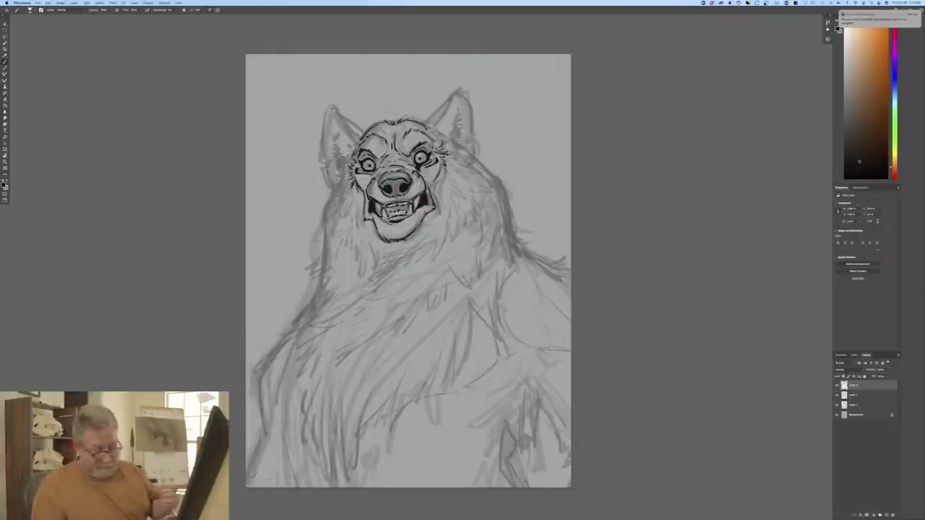
key(super+plus)
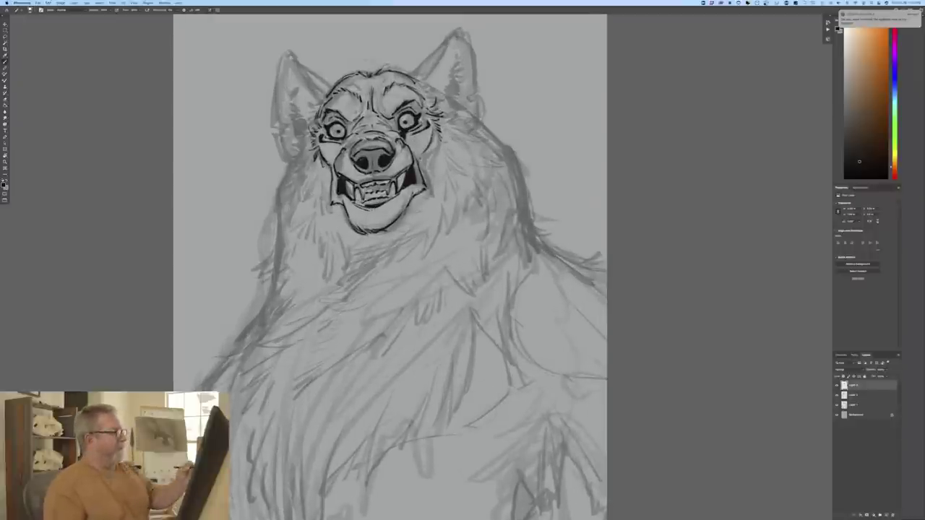
drag(423, 82, 435, 86)
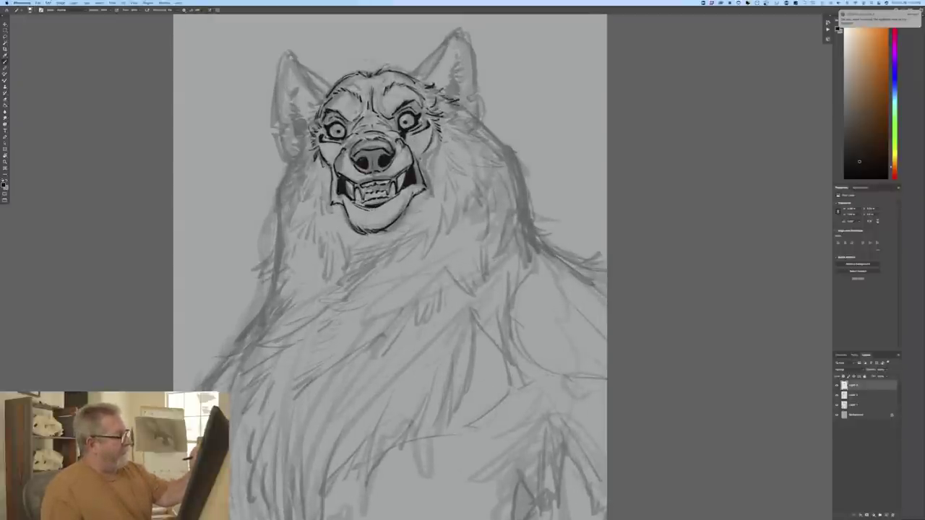
mouse_move(459, 110)
mouse_down()
mouse_move(474, 113)
mouse_move(459, 115)
mouse_move(484, 139)
mouse_move(461, 124)
mouse_move(465, 130)
mouse_up()
drag(448, 128, 465, 139)
drag(458, 135, 471, 148)
drag(452, 140, 470, 149)
drag(459, 145, 466, 160)
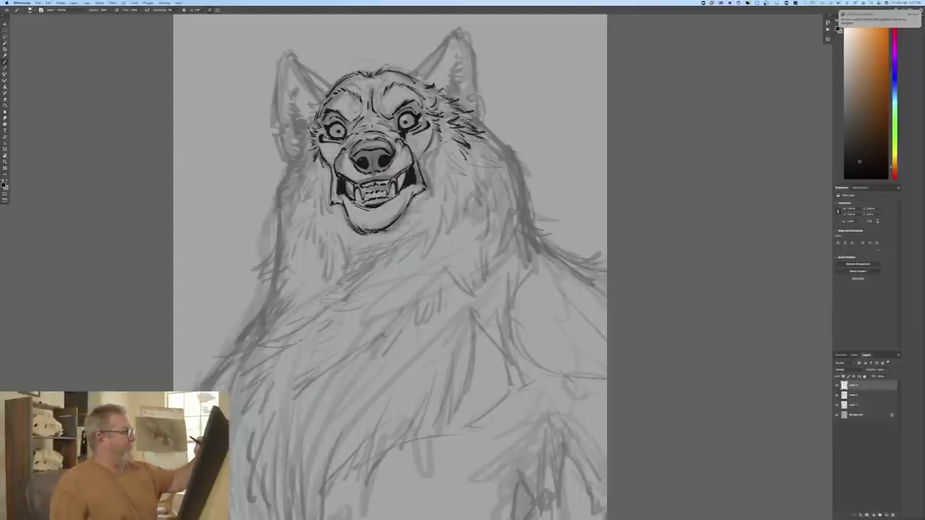
Step: Ink tufted fur strokes down the left-hand cheek from beside the eye to below the ear
drag(310, 105, 319, 112)
drag(304, 106, 311, 125)
mouse_move(298, 122)
mouse_down()
mouse_move(311, 127)
mouse_move(307, 141)
mouse_up()
drag(298, 138, 312, 203)
drag(301, 191, 309, 205)
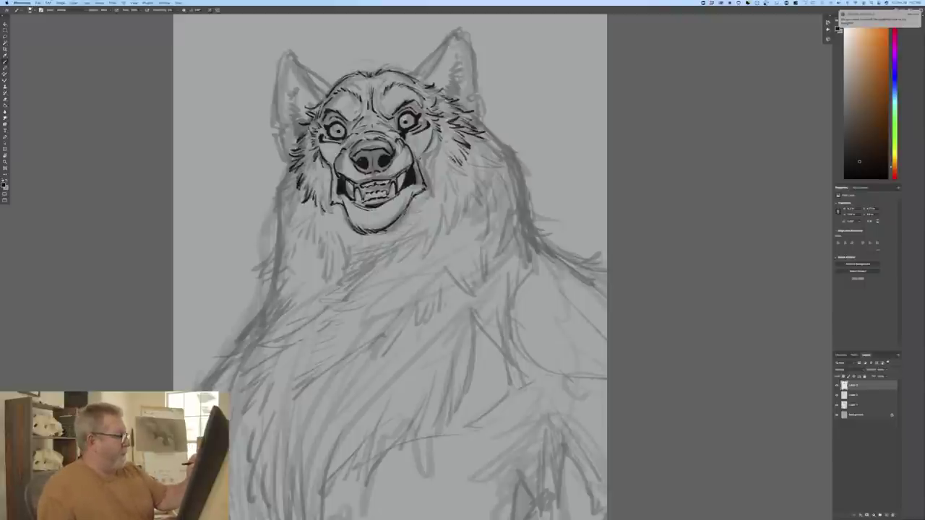
Step: Ink fur tufts down the right-hand cheek to the mouth corner, and touch up the teeth and left-hand lower eyelid
drag(455, 156, 462, 168)
drag(451, 157, 456, 173)
drag(449, 165, 439, 195)
drag(438, 182, 431, 206)
drag(431, 198, 426, 207)
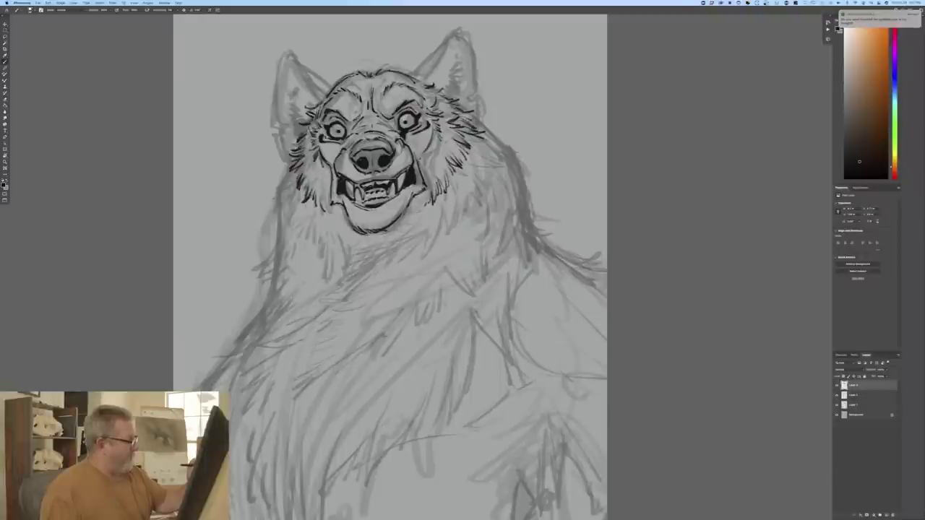
drag(359, 184, 362, 196)
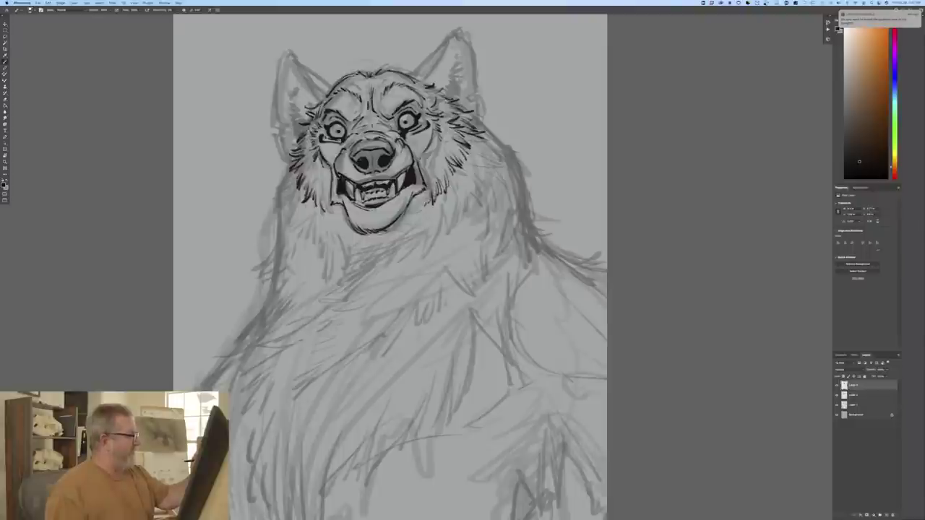
drag(336, 140, 346, 141)
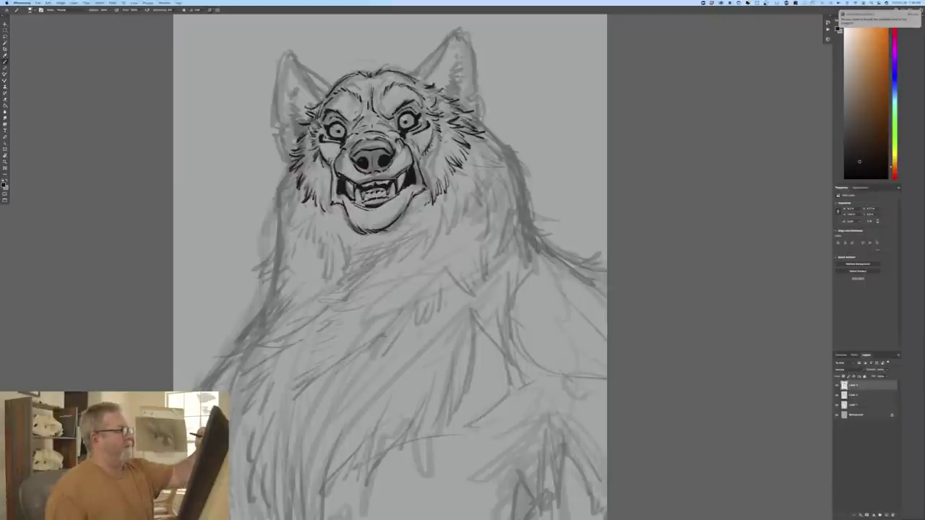
Step: Ink the right-hand ear's outline and dark inner fur, and draw the tufted contour down the left-hand side of the neck
mouse_move(453, 34)
mouse_down()
mouse_move(425, 80)
mouse_move(461, 48)
mouse_move(454, 36)
mouse_move(478, 75)
mouse_move(471, 104)
mouse_move(485, 121)
mouse_up()
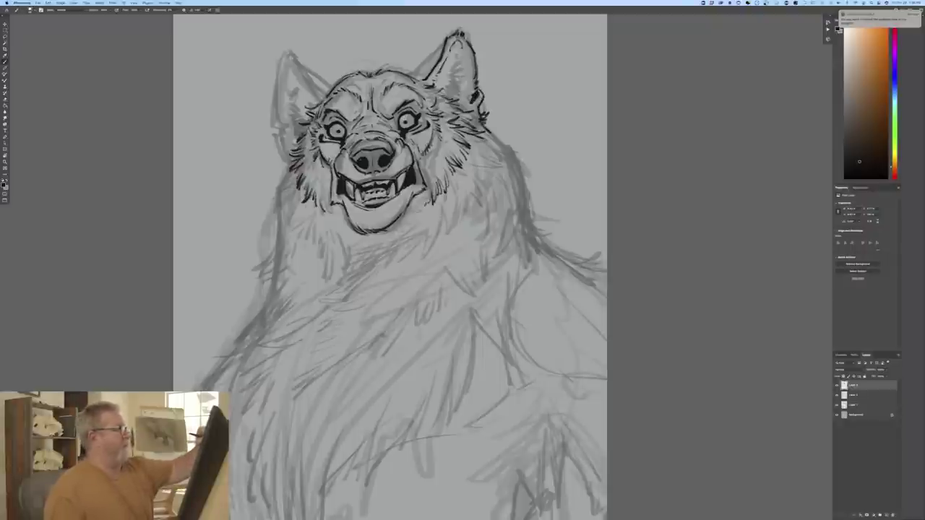
drag(444, 43, 416, 74)
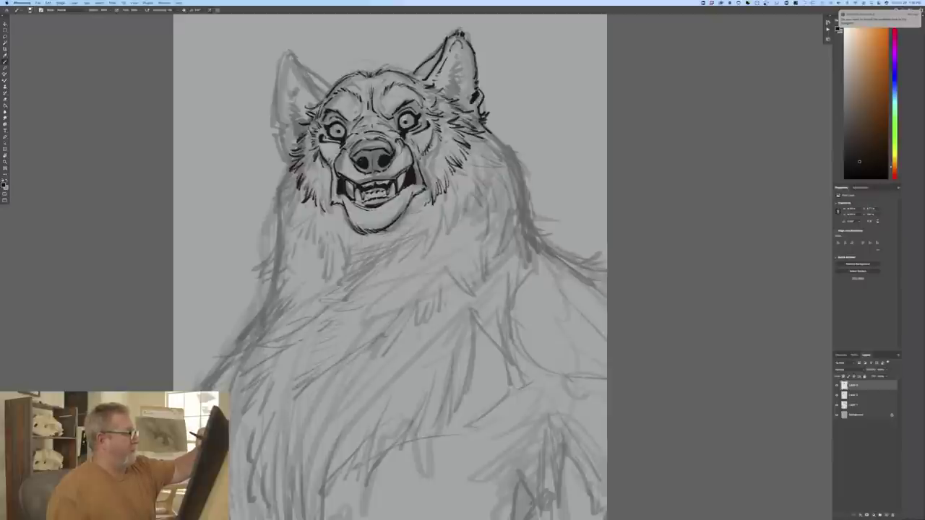
drag(460, 53, 453, 62)
mouse_move(460, 59)
mouse_down()
mouse_move(444, 76)
mouse_move(445, 101)
mouse_move(453, 75)
mouse_move(460, 79)
mouse_move(458, 106)
mouse_up()
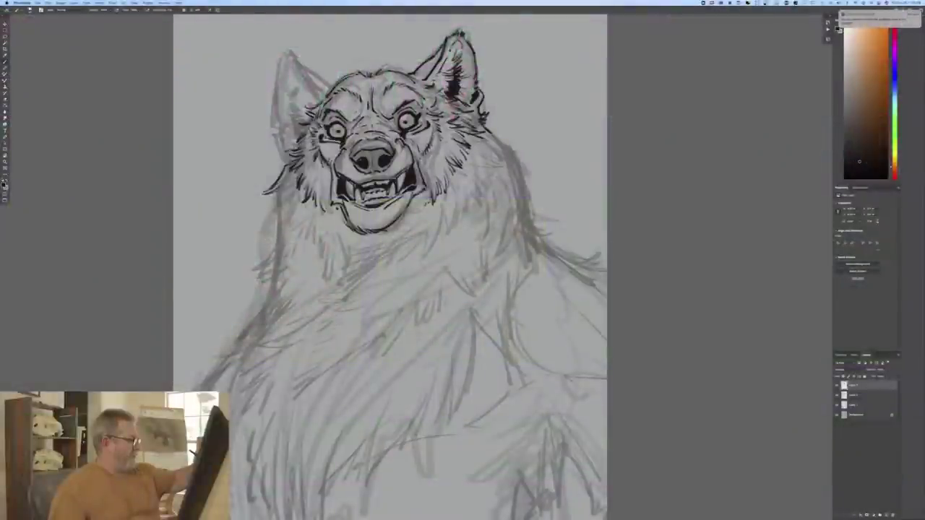
mouse_move(278, 201)
mouse_down()
mouse_move(270, 253)
mouse_move(256, 273)
mouse_move(263, 282)
mouse_up()
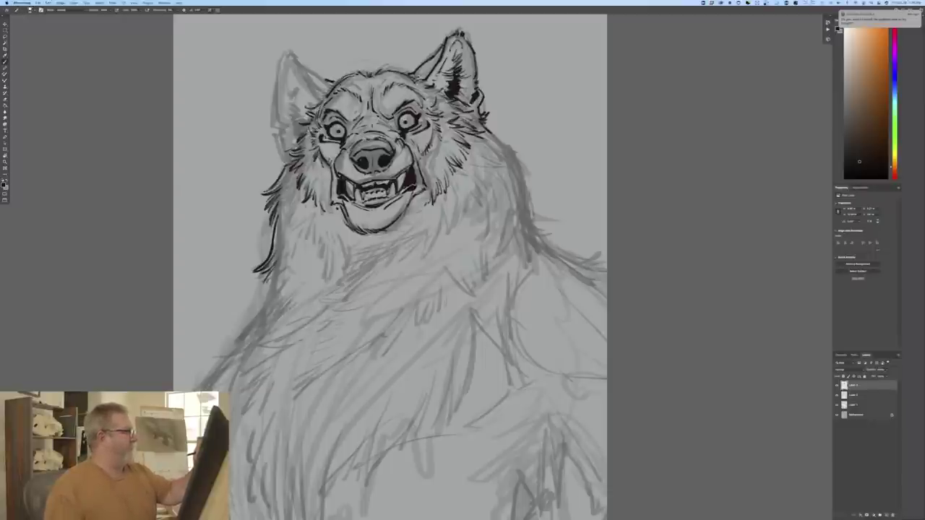
Step: Ink the left-hand ear's outline from the crown over the tip and down to the small tufts at its base
drag(331, 81, 303, 65)
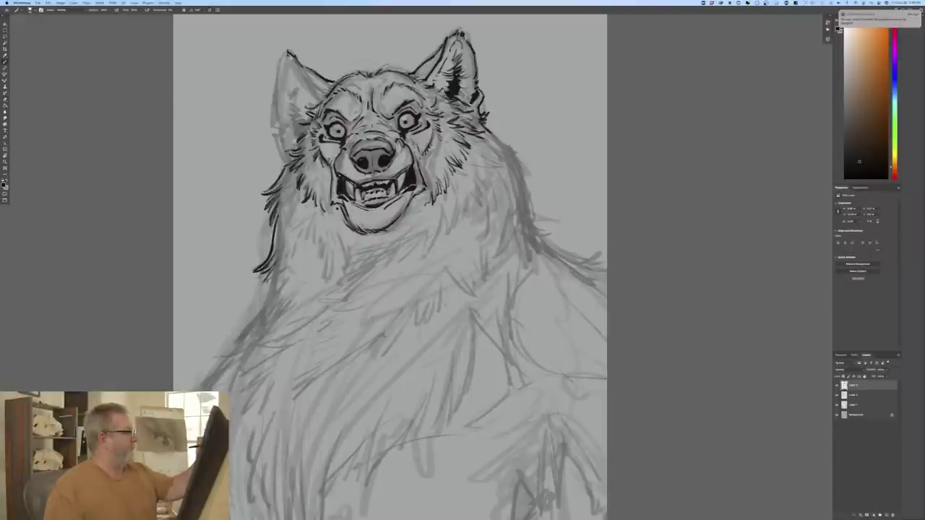
drag(279, 59, 273, 84)
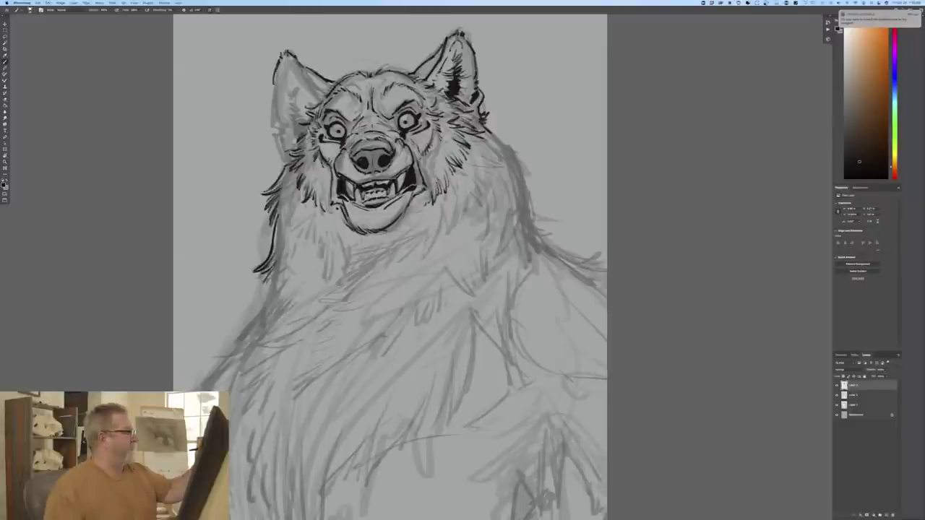
mouse_move(317, 78)
mouse_down()
mouse_move(306, 91)
mouse_move(319, 91)
mouse_move(301, 64)
mouse_up()
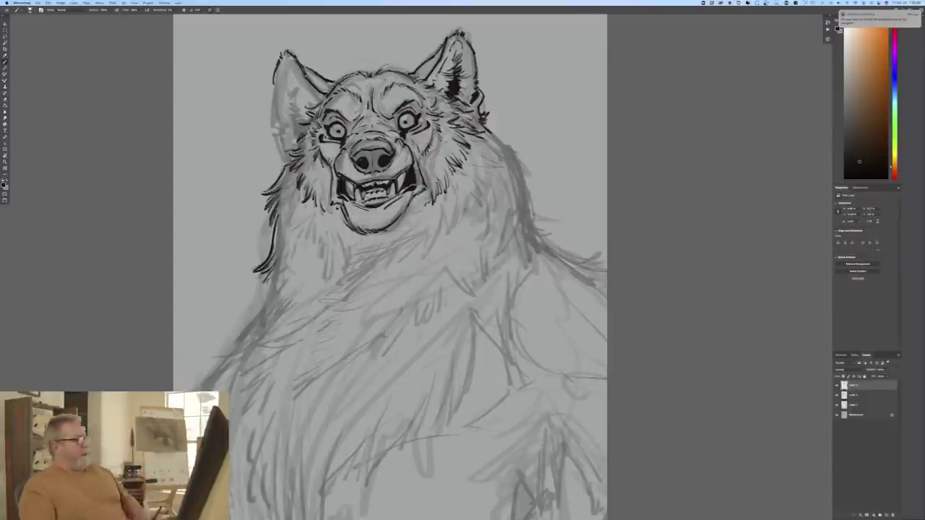
drag(275, 75, 278, 110)
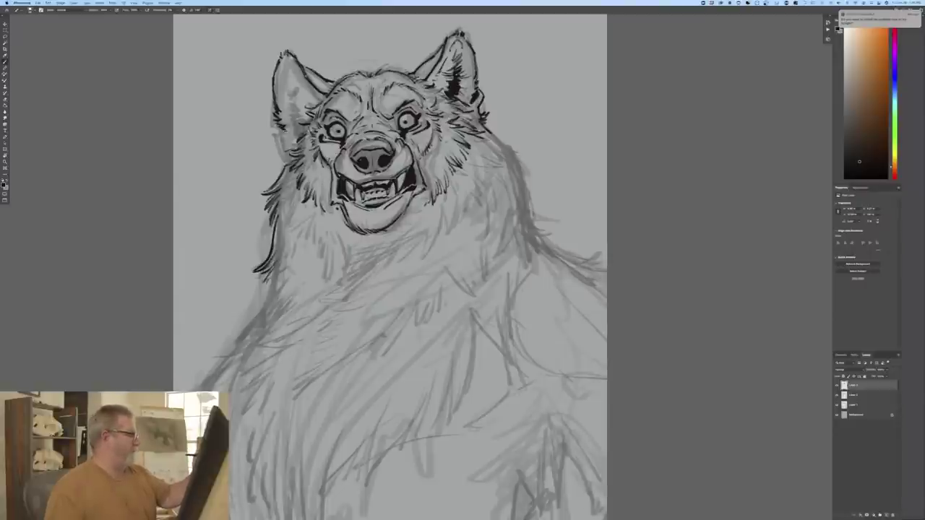
drag(277, 123, 280, 160)
drag(287, 157, 278, 163)
drag(285, 163, 281, 169)
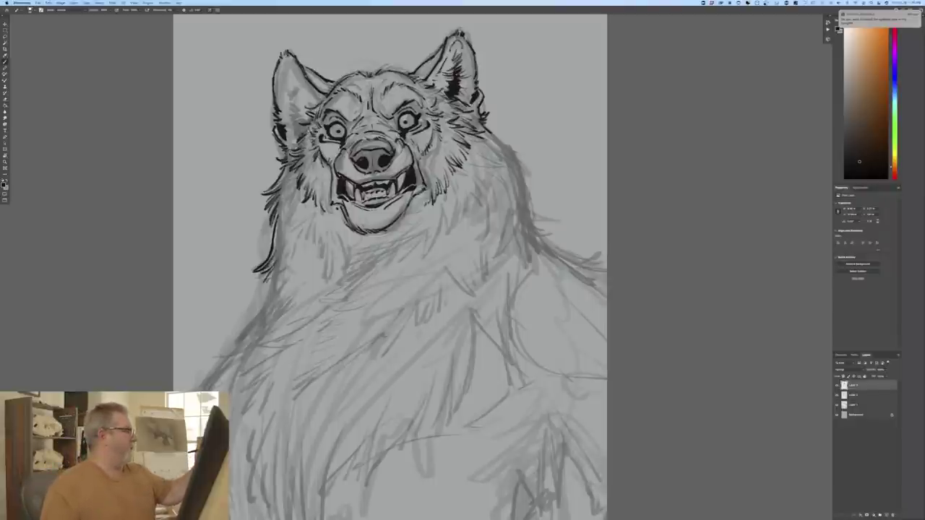
Step: Ink fur strokes and dark shading inside the left-hand ear
drag(303, 82, 312, 92)
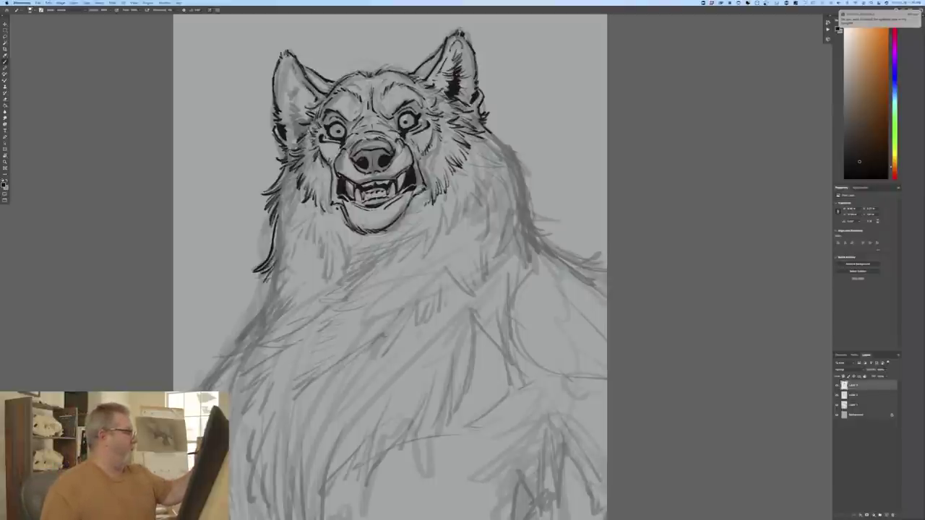
drag(287, 58, 295, 95)
mouse_move(290, 94)
mouse_down()
mouse_move(308, 99)
mouse_move(304, 130)
mouse_move(295, 104)
mouse_up()
mouse_move(283, 109)
mouse_down()
mouse_move(292, 101)
mouse_move(281, 82)
mouse_up()
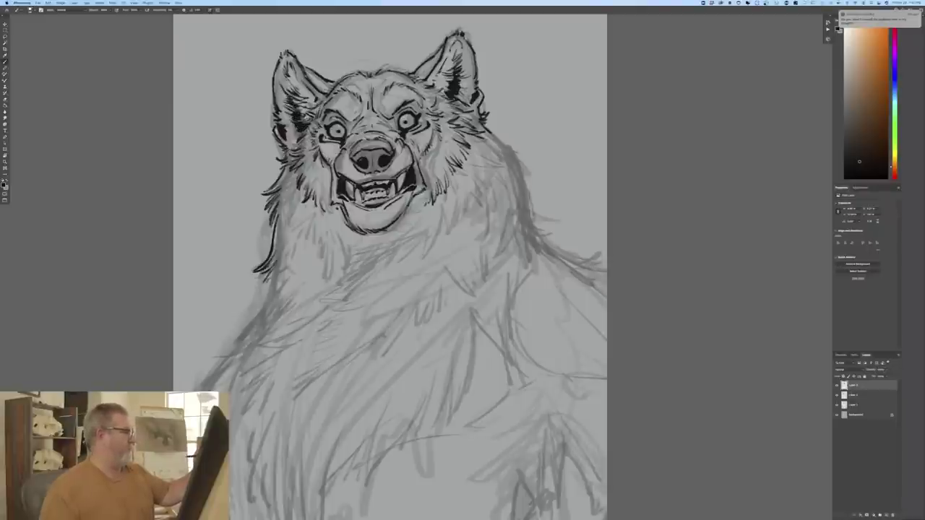
mouse_move(304, 134)
mouse_down()
mouse_move(289, 108)
mouse_move(292, 133)
mouse_up()
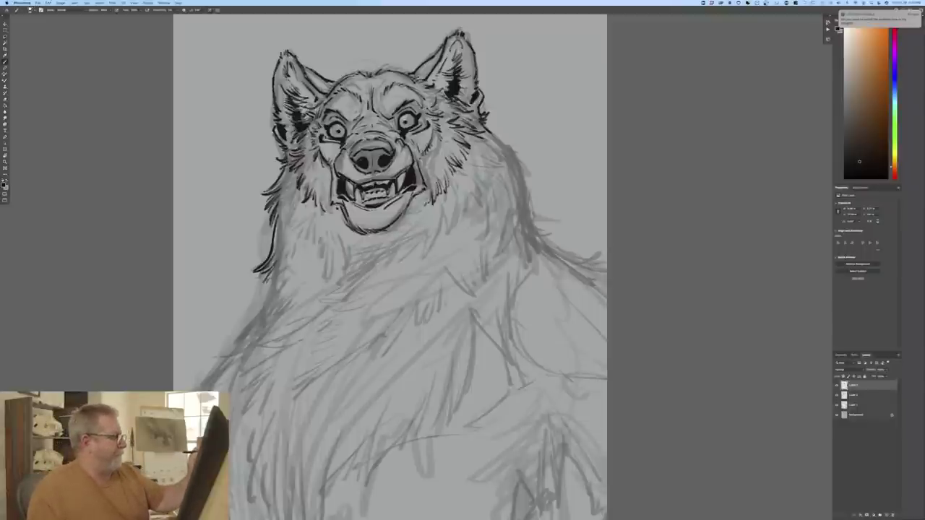
Step: Ink the cheek ruff's lower edge from both sides into a pointed chin beard, redrawing the left-hand cheek tuft
mouse_move(453, 99)
mouse_down()
mouse_move(504, 144)
mouse_move(461, 208)
mouse_move(437, 225)
mouse_up()
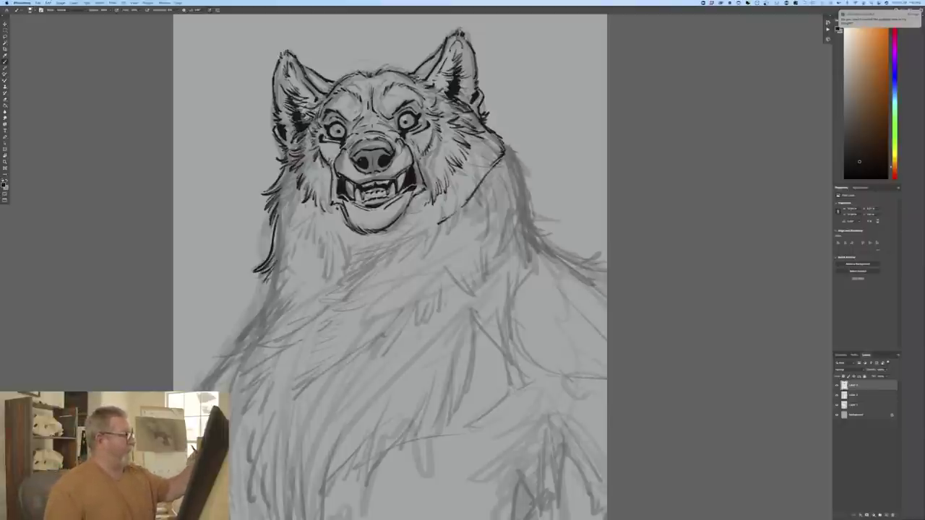
mouse_move(282, 160)
mouse_down()
mouse_move(267, 193)
mouse_move(280, 158)
mouse_up()
drag(271, 198, 267, 208)
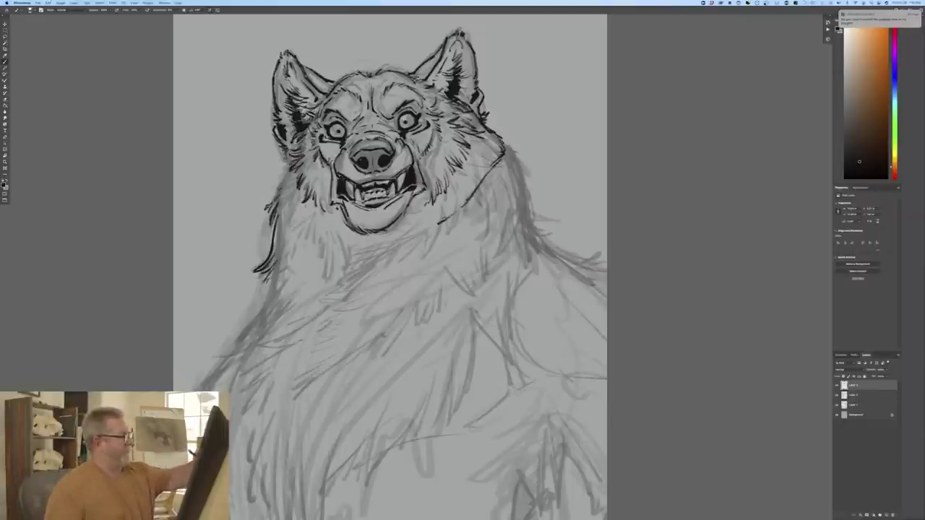
drag(297, 144, 274, 176)
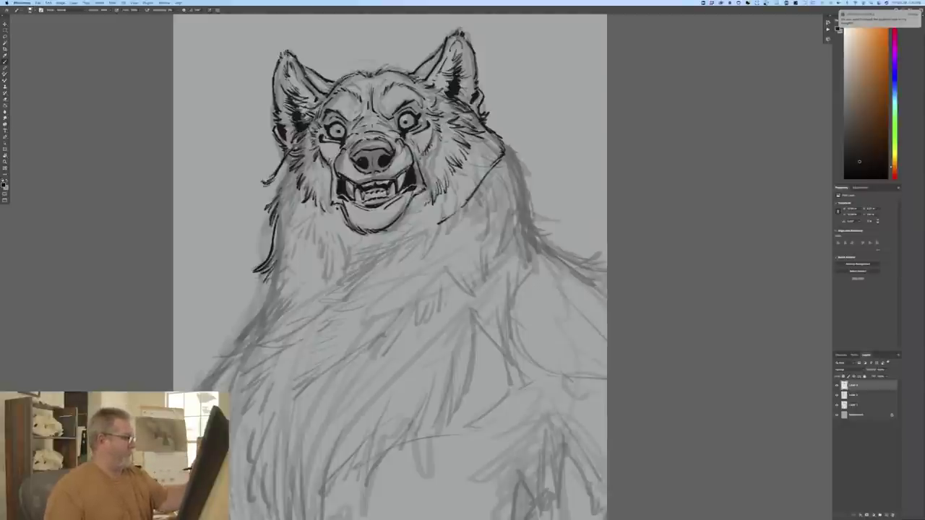
drag(272, 189, 342, 264)
drag(437, 221, 416, 241)
mouse_move(489, 152)
mouse_down()
mouse_move(481, 168)
mouse_move(499, 155)
mouse_up()
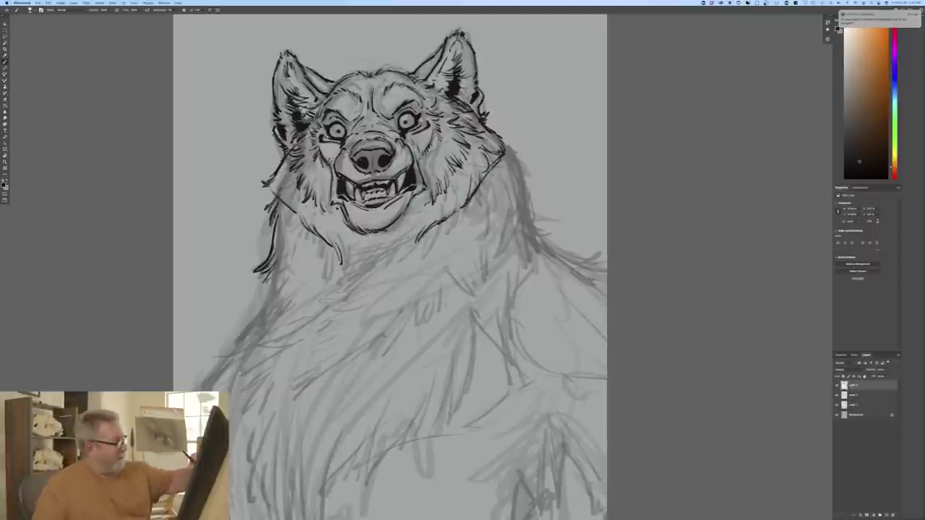
mouse_move(406, 239)
mouse_down()
mouse_move(345, 276)
mouse_move(353, 278)
mouse_up()
mouse_move(348, 244)
mouse_down()
mouse_move(352, 265)
mouse_move(322, 284)
mouse_move(313, 317)
mouse_up()
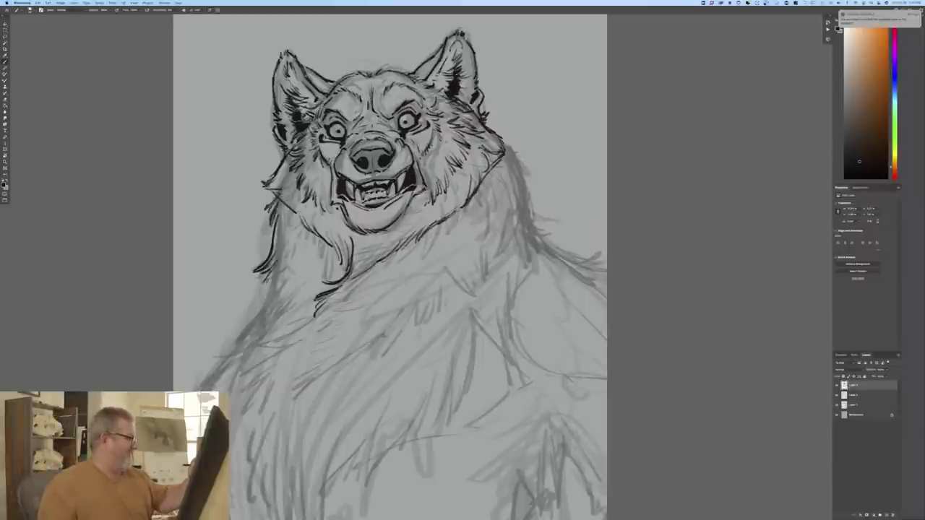
Step: Remove the upper part of the left-hand neck contour and redraw it with curved fur tufts
key(super+z)
key(super+z)
key(super+z)
key(super+z)
key(super+z)
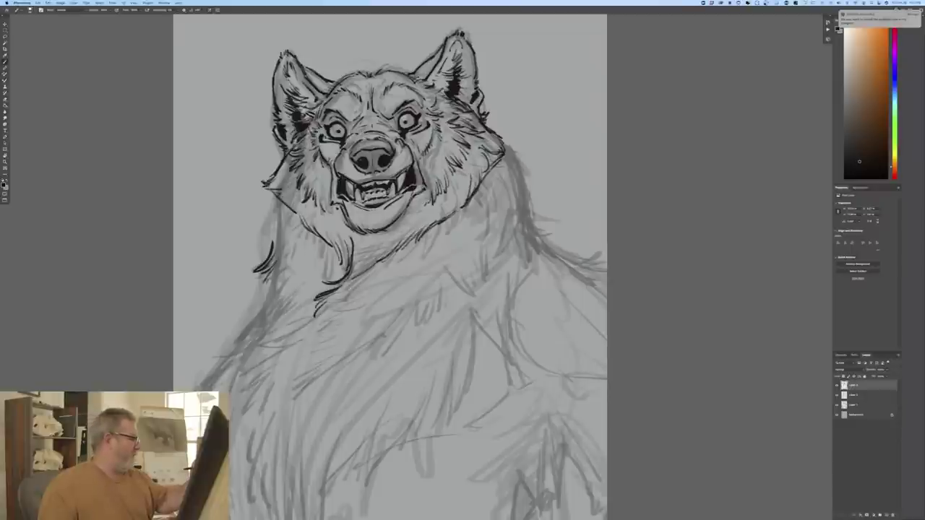
mouse_move(269, 190)
mouse_down()
mouse_move(276, 215)
mouse_move(274, 198)
mouse_move(265, 237)
mouse_up()
drag(272, 225, 267, 249)
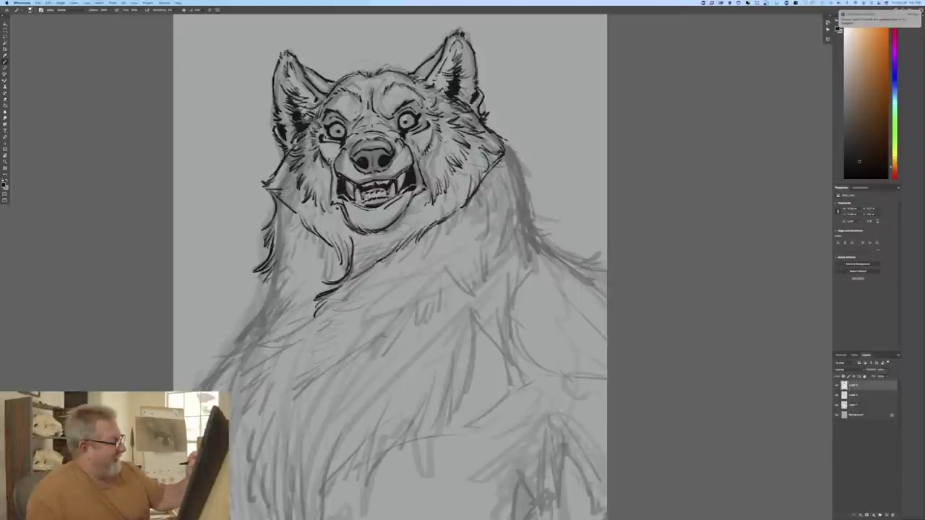
Step: Ink the right-hand neck contour down to the shoulder tuft, and add fur strokes along the jaw ruff and chin beard
mouse_move(497, 136)
mouse_down()
mouse_move(516, 140)
mouse_move(529, 209)
mouse_move(556, 223)
mouse_move(554, 245)
mouse_up()
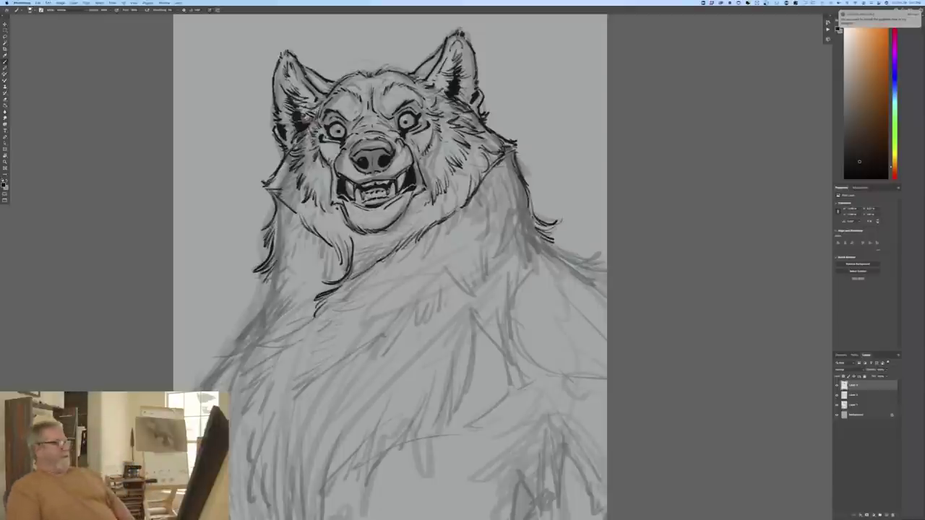
mouse_move(514, 154)
mouse_down()
mouse_move(498, 166)
mouse_move(486, 161)
mouse_up()
mouse_move(493, 146)
mouse_down()
mouse_move(458, 209)
mouse_move(413, 229)
mouse_move(398, 250)
mouse_up()
mouse_move(403, 232)
mouse_down()
mouse_move(392, 251)
mouse_move(390, 237)
mouse_move(356, 266)
mouse_up()
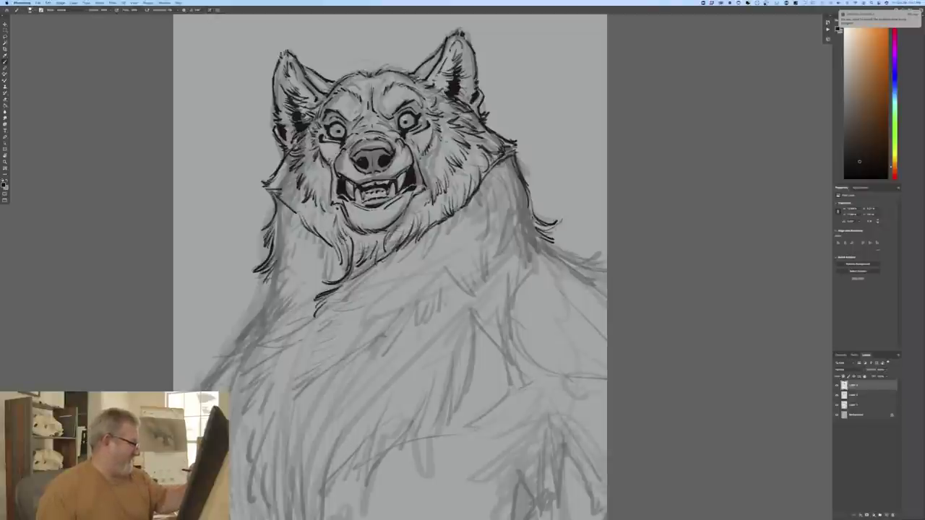
drag(332, 217, 339, 268)
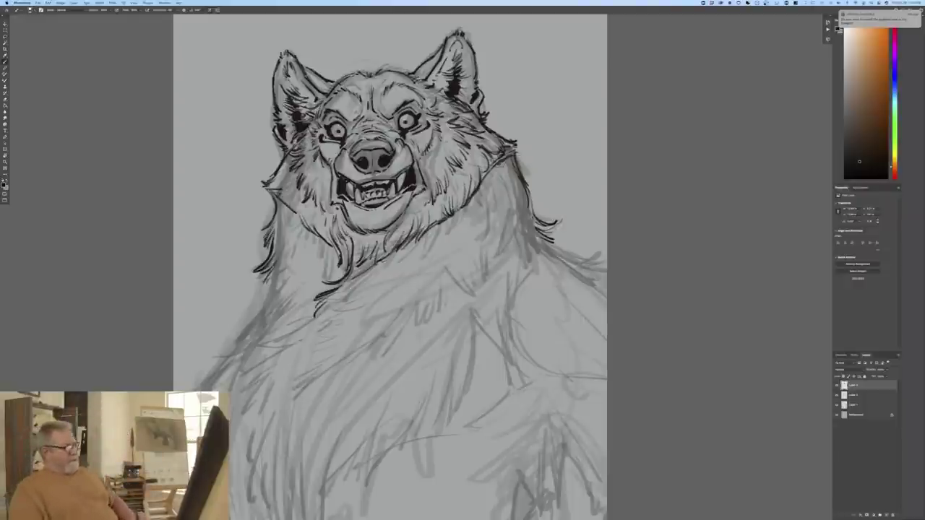
Step: Ink hanging fur tips along the mane's lower edge on both sides of the neck
drag(514, 185, 532, 246)
mouse_move(536, 236)
mouse_down()
mouse_move(517, 250)
mouse_move(519, 239)
mouse_move(515, 276)
mouse_up()
mouse_move(526, 253)
mouse_down()
mouse_move(508, 270)
mouse_move(517, 282)
mouse_move(488, 289)
mouse_move(475, 306)
mouse_move(468, 300)
mouse_up()
drag(467, 272, 463, 298)
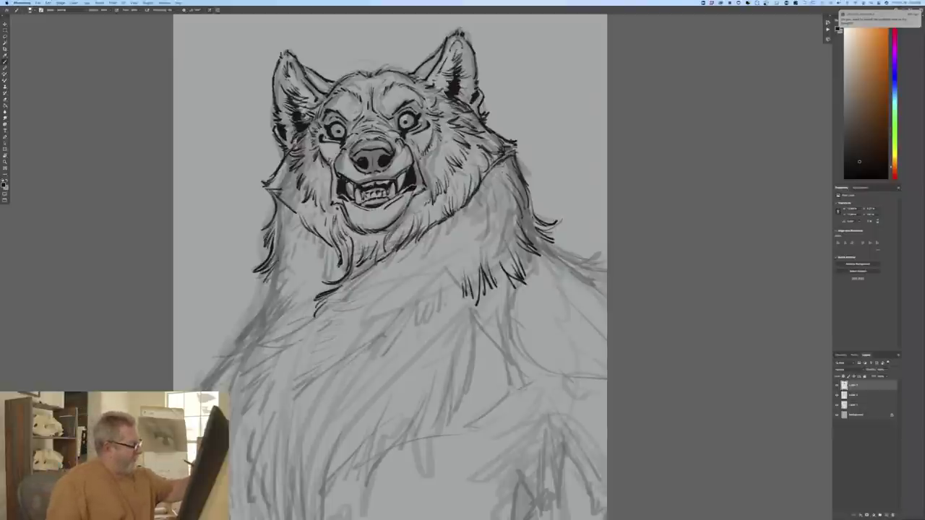
mouse_move(280, 235)
mouse_down()
mouse_move(274, 282)
mouse_move(297, 291)
mouse_up()
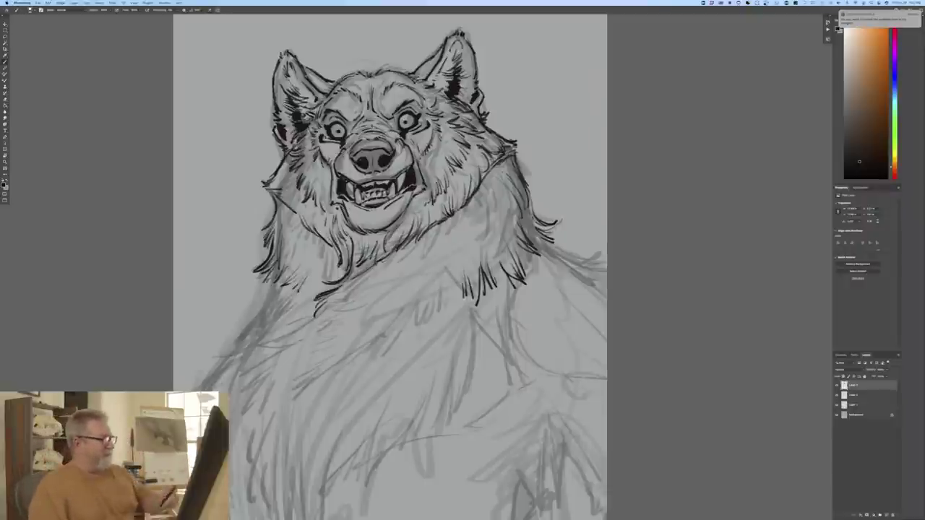
Step: Replace the smooth upper neck contours on both sides with short, spiky fur tufts
drag(519, 168, 514, 190)
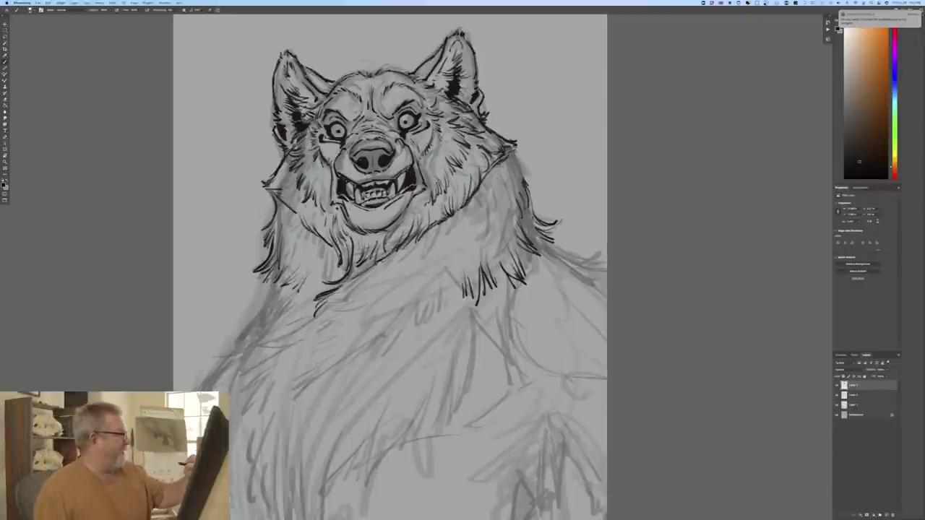
drag(263, 184, 275, 218)
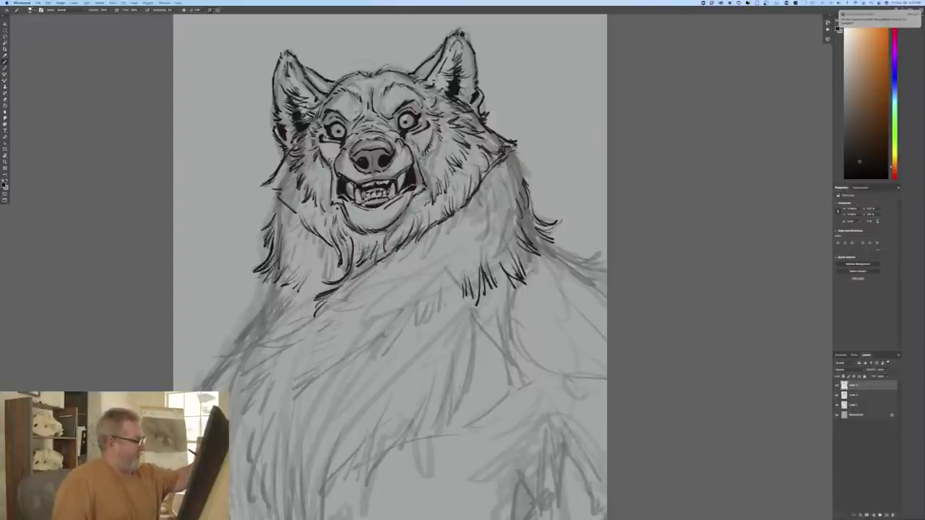
drag(263, 190, 279, 194)
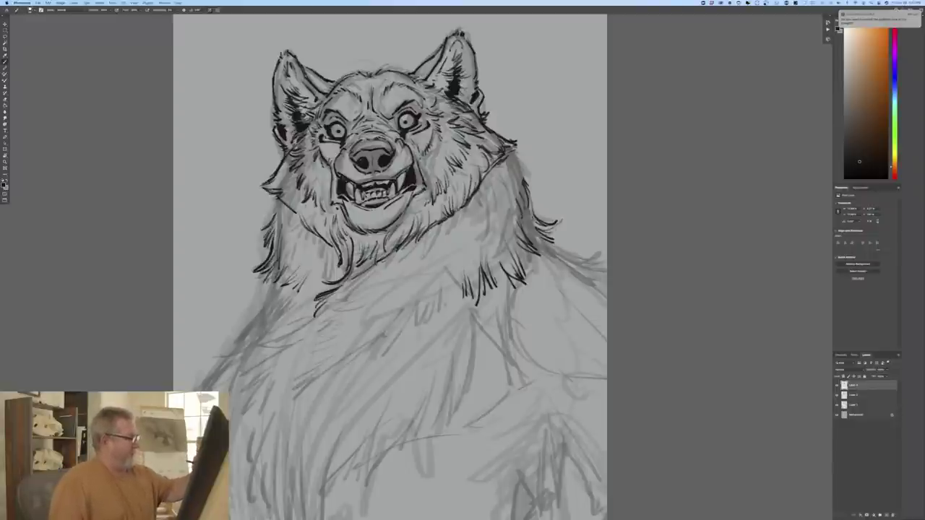
mouse_move(265, 195)
mouse_down()
mouse_move(281, 199)
mouse_move(282, 213)
mouse_up()
drag(269, 211, 283, 220)
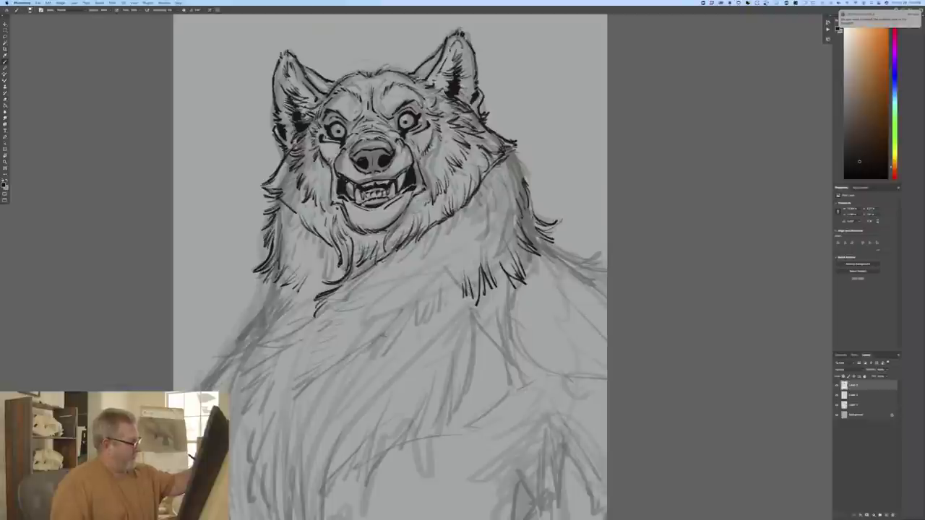
drag(508, 151, 523, 167)
mouse_move(515, 164)
mouse_down()
mouse_move(530, 170)
mouse_move(530, 193)
mouse_up()
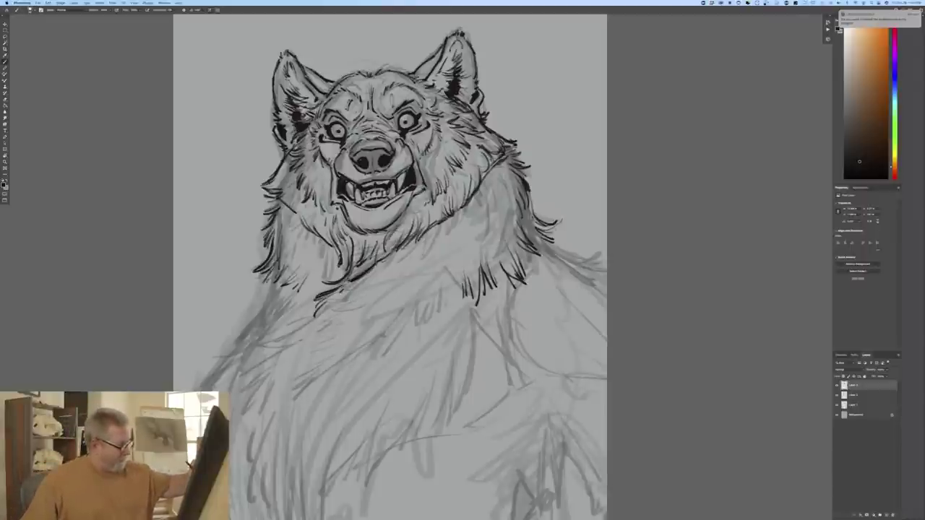
Step: Ink layered fur tips across the upper chest just below the chin beard
drag(363, 287, 342, 297)
mouse_move(346, 284)
mouse_down()
mouse_move(333, 303)
mouse_move(338, 317)
mouse_up()
drag(350, 311, 331, 331)
mouse_move(347, 322)
mouse_down()
mouse_move(330, 337)
mouse_move(374, 329)
mouse_up()
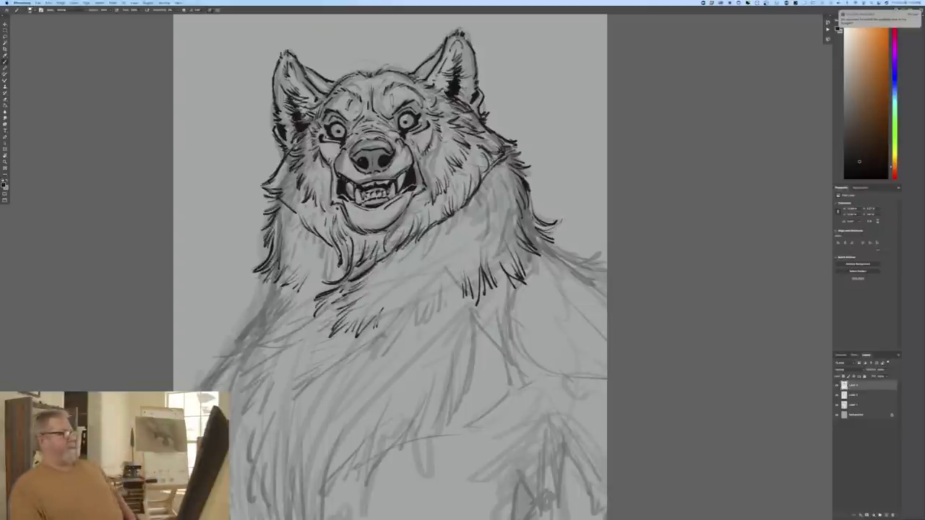
Step: Ink curved fur tufts along the left-hand shoulder contour below the neck mane
drag(276, 279, 265, 307)
drag(281, 297, 258, 310)
mouse_move(281, 273)
mouse_down()
mouse_move(259, 283)
mouse_move(274, 299)
mouse_move(247, 322)
mouse_up()
drag(275, 318, 239, 344)
drag(253, 335, 238, 349)
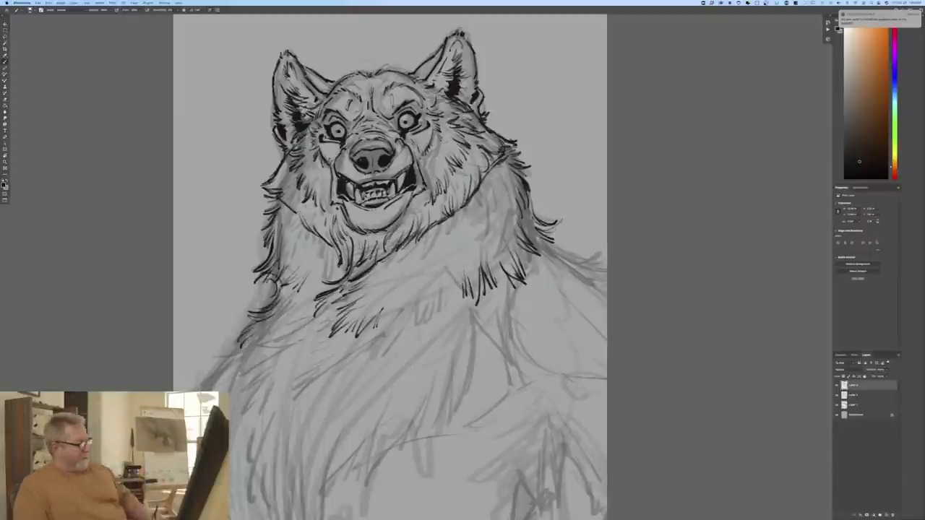
Step: Ink layered fur tufts down the right-hand side of the neck mane, ending in pointed tips above the chest
drag(445, 257, 443, 304)
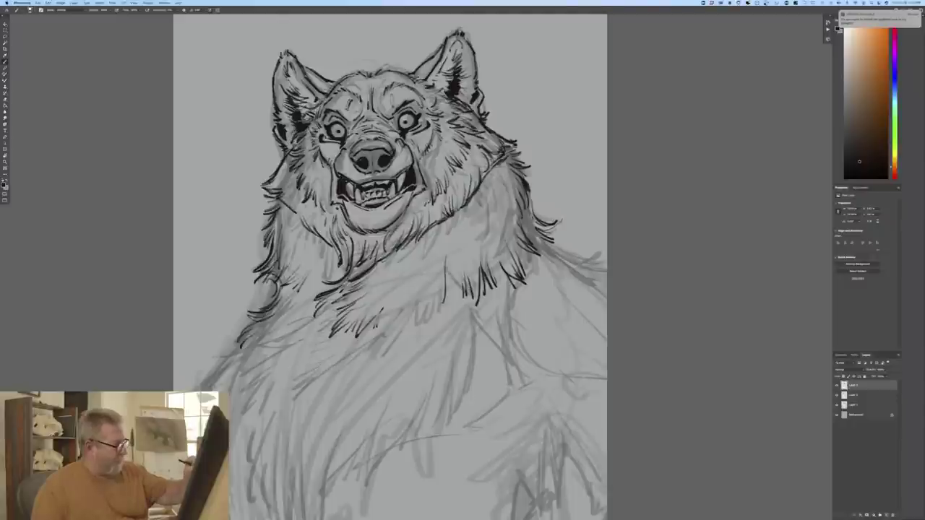
mouse_move(495, 185)
mouse_down()
mouse_move(519, 225)
mouse_move(492, 258)
mouse_up()
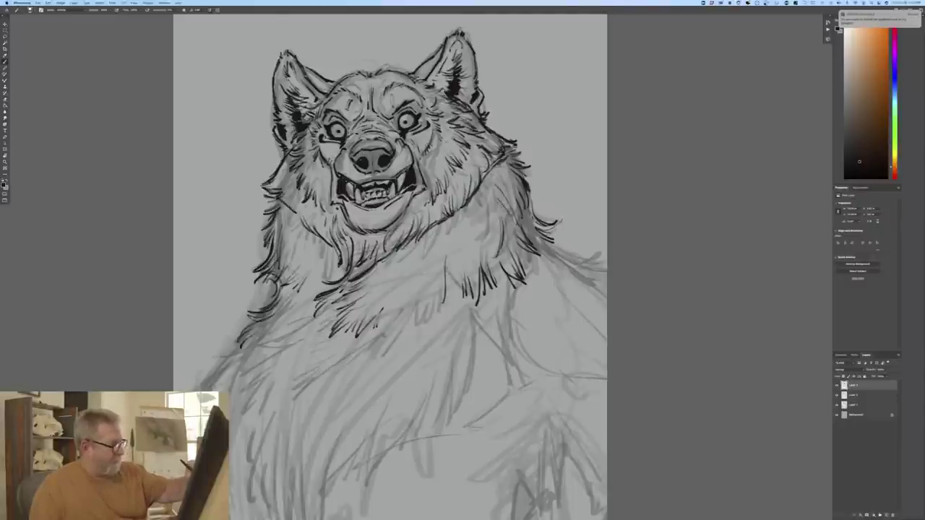
drag(498, 220, 472, 274)
drag(471, 242, 464, 276)
drag(468, 248, 455, 283)
mouse_move(447, 251)
mouse_down()
mouse_move(431, 293)
mouse_move(415, 303)
mouse_move(441, 306)
mouse_up()
drag(451, 284, 433, 315)
drag(458, 287, 441, 315)
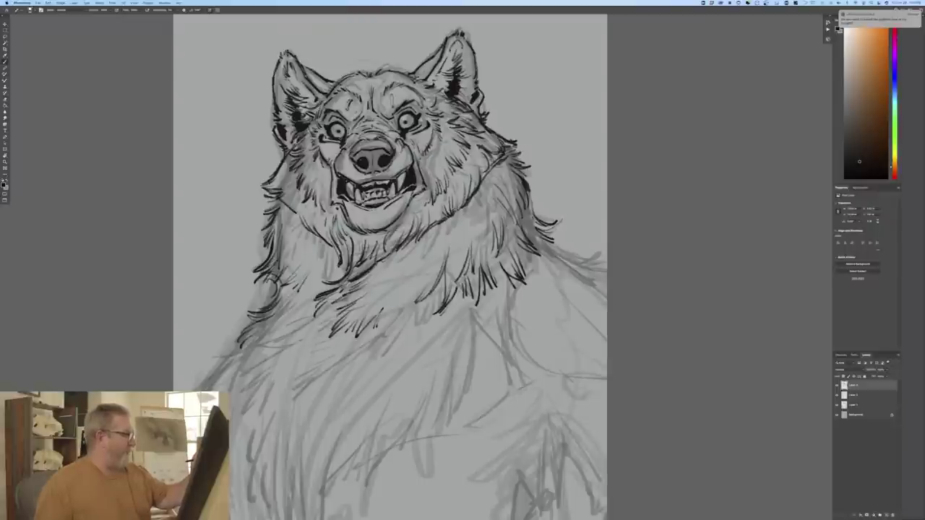
Step: Draw thin, curved whisker-like strokes in the empty space beside the left-hand cheek
click(31, 10)
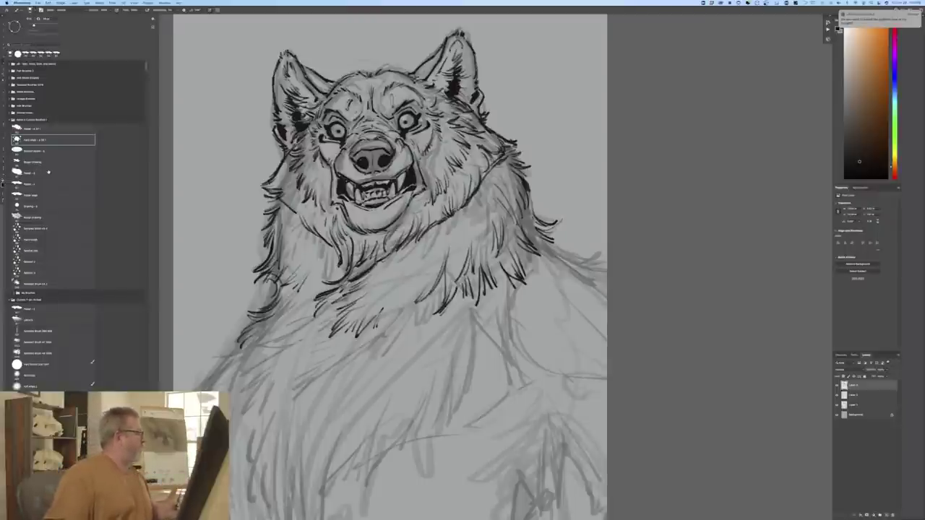
click(338, 207)
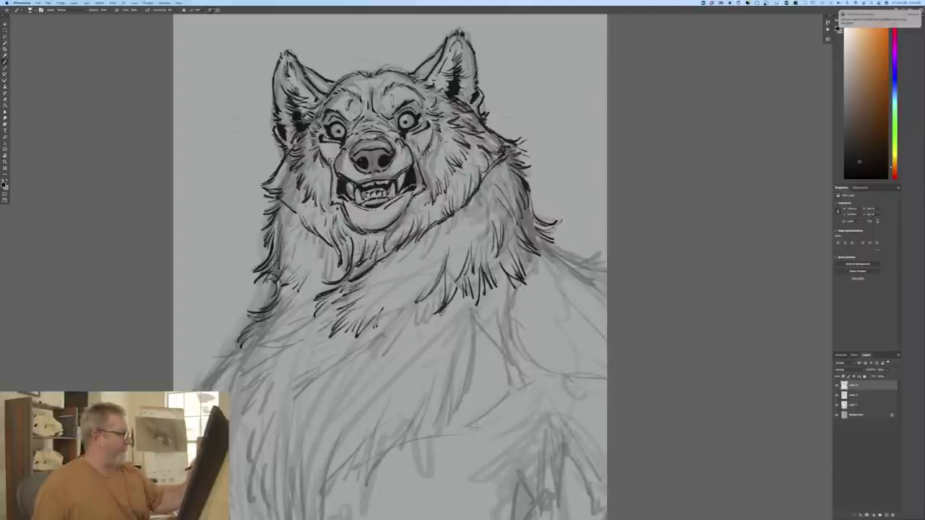
drag(212, 163, 266, 149)
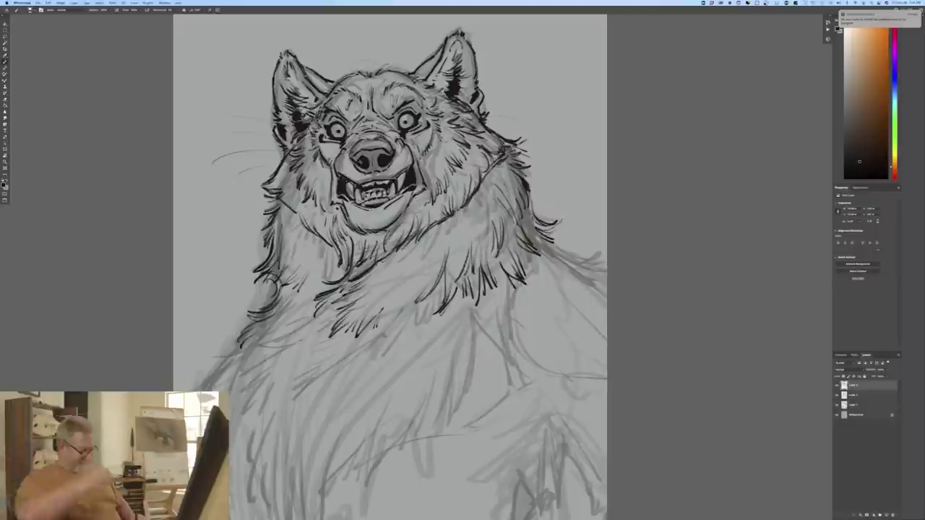
Step: Ink a diagonal band of fur tips across the upper chest and fill the mane above it with short strands
key(super+minus)
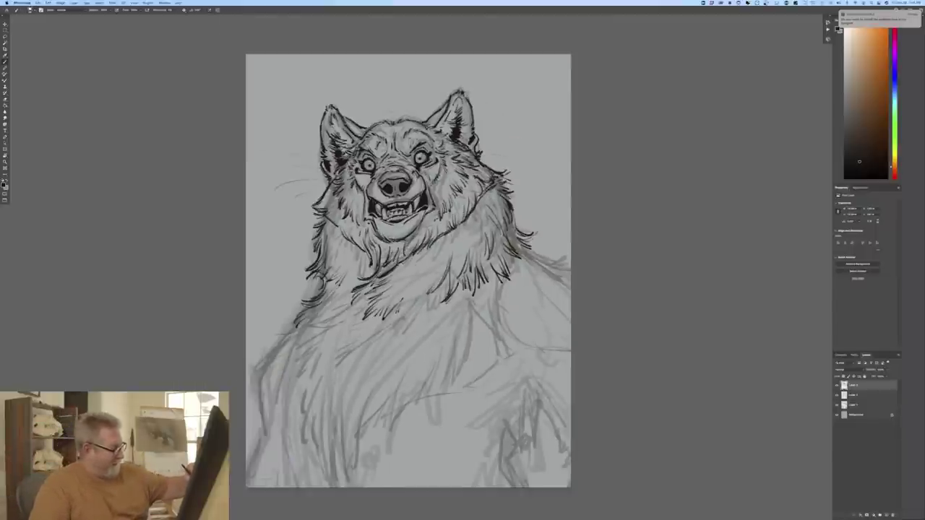
mouse_move(427, 294)
mouse_down()
mouse_move(348, 363)
mouse_move(335, 363)
mouse_up()
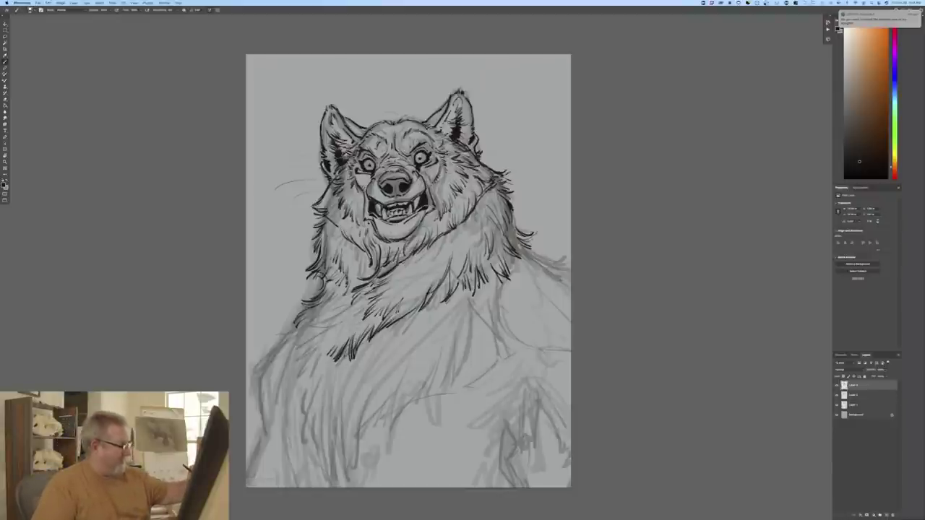
drag(428, 258, 411, 285)
drag(428, 261, 396, 288)
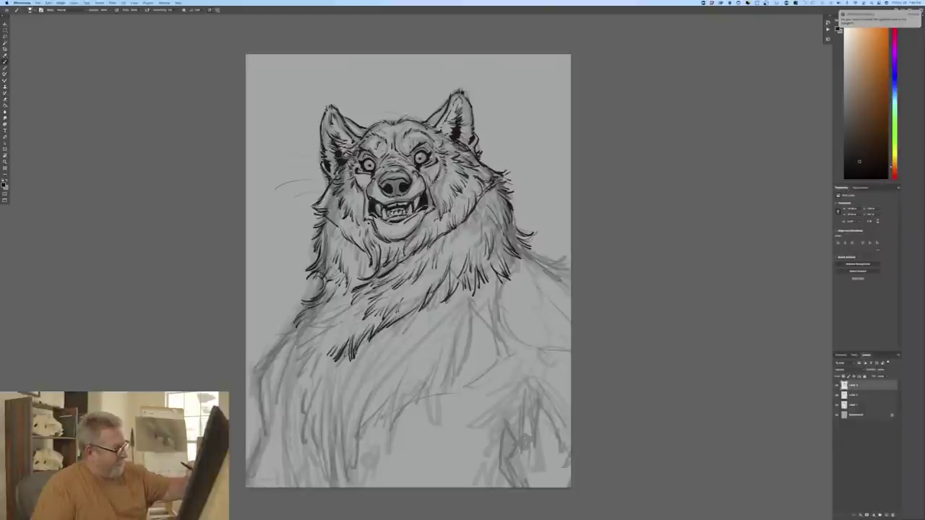
drag(462, 241, 463, 259)
drag(468, 237, 463, 255)
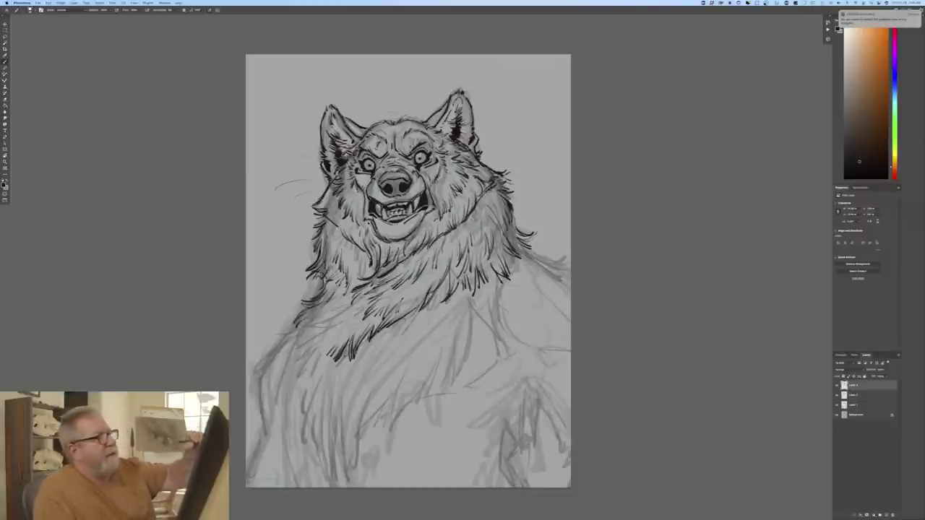
click(729, 3)
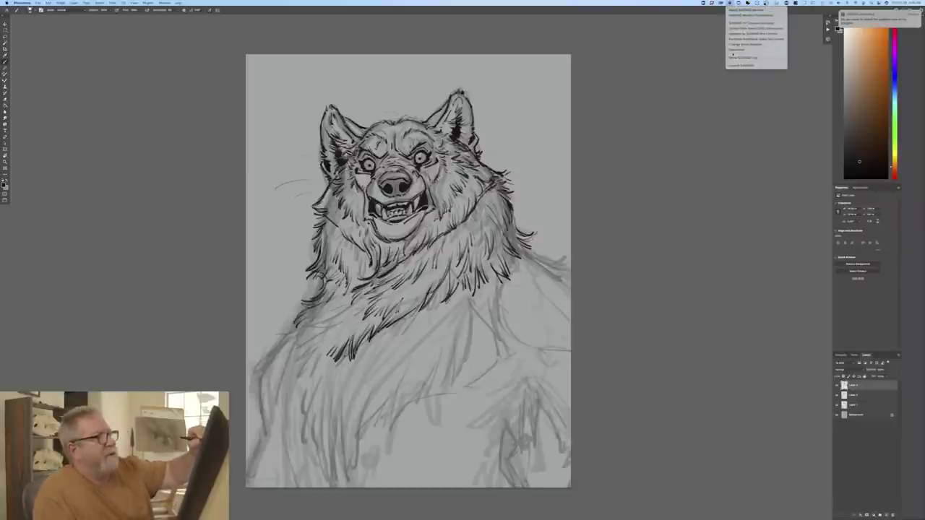
click(707, 9)
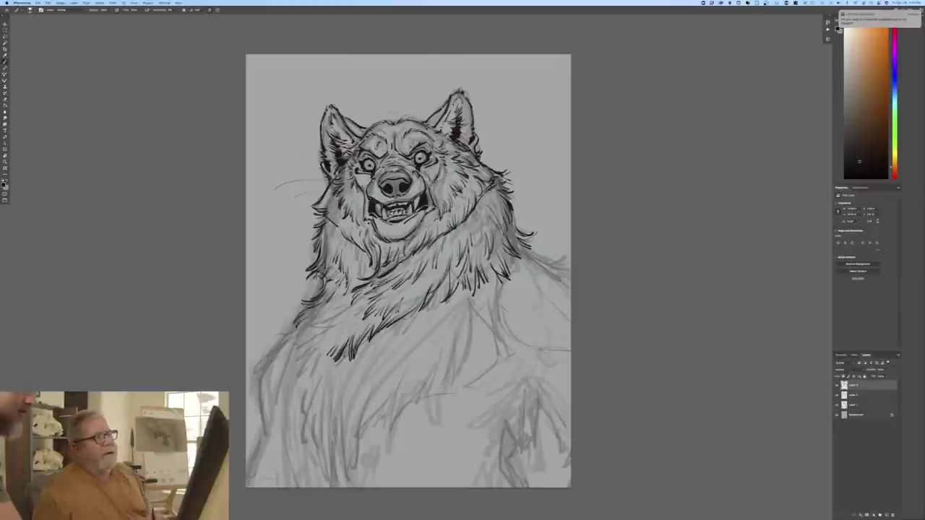
click(705, 3)
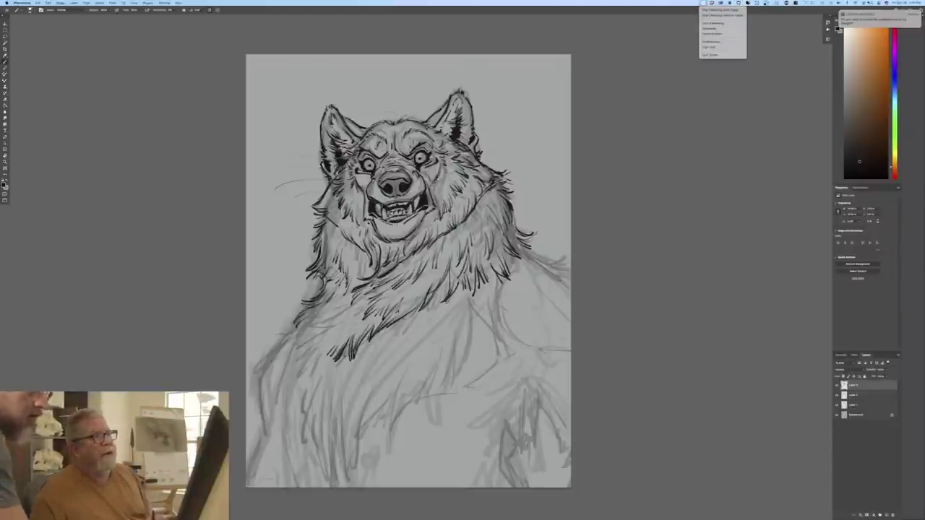
Step: Find and launch the Presentify app using the system search
key(super+space)
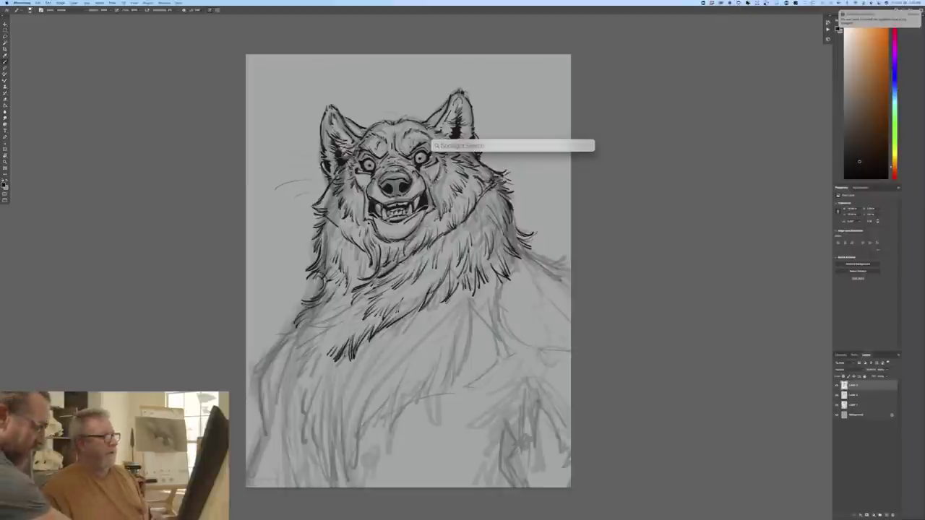
text(prem)
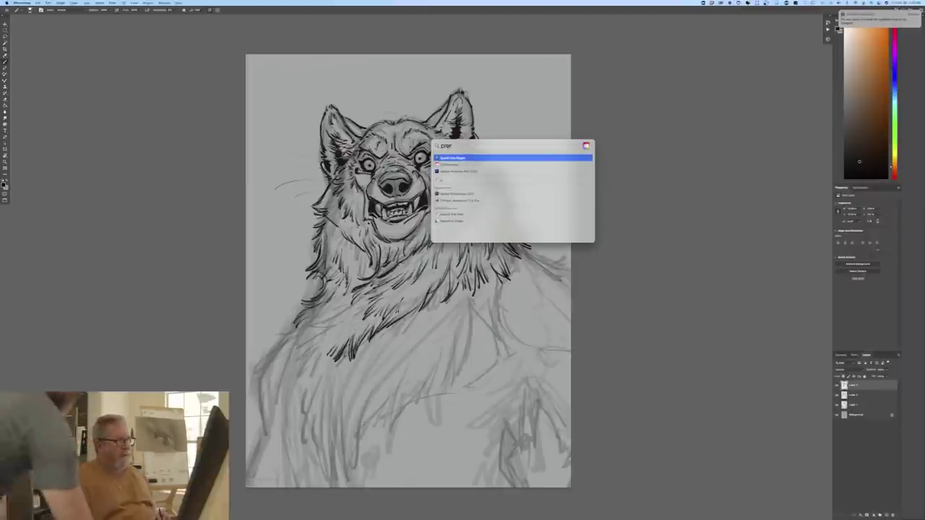
key(BackSpace)
key(BackSpace)
text(esentify)
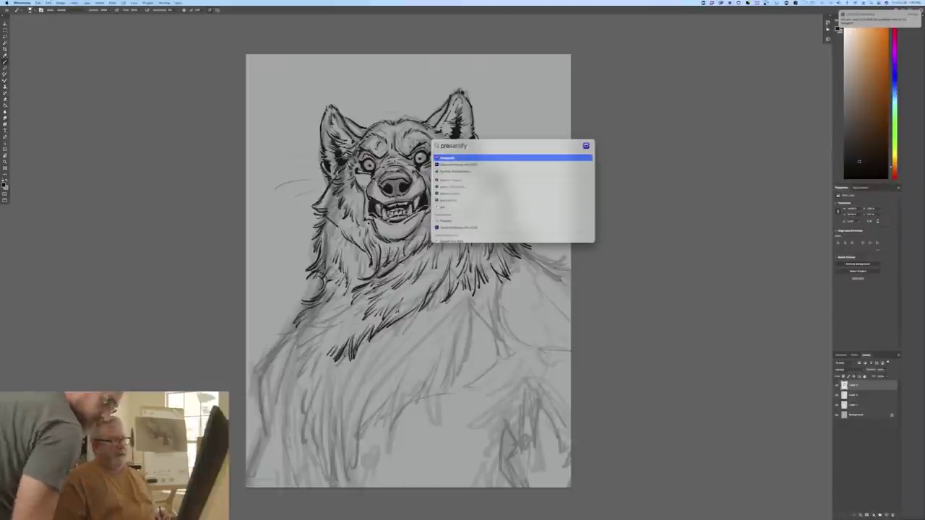
key(Return)
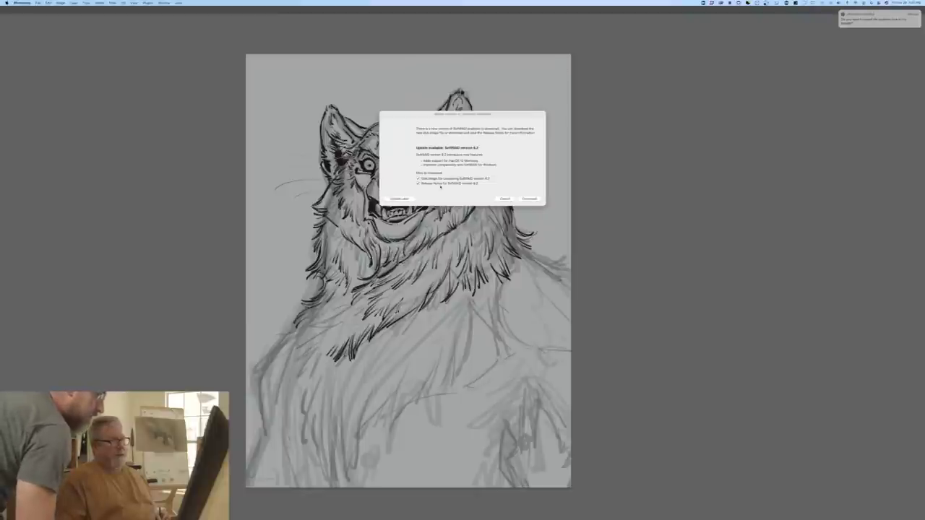
Step: Postpone the SoftRAID update and turn on Presentify's pointer highlight
click(402, 198)
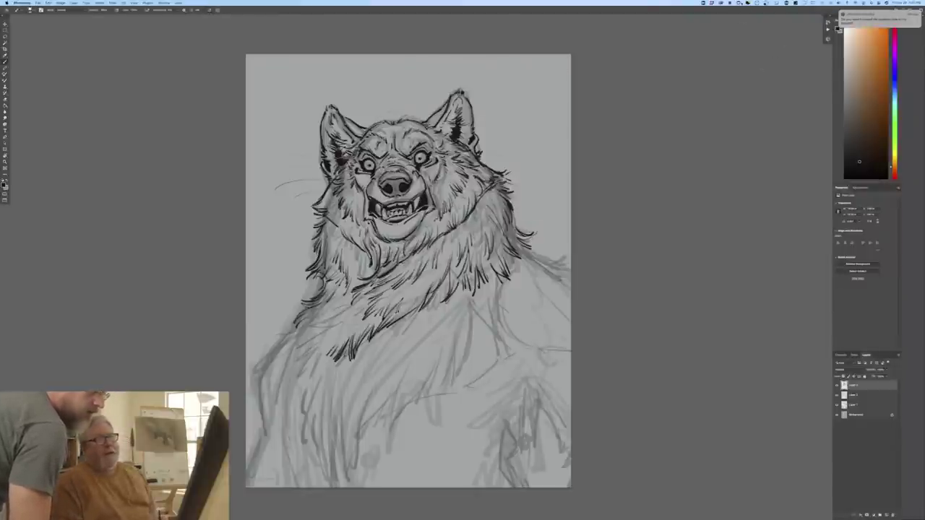
click(739, 3)
click(746, 23)
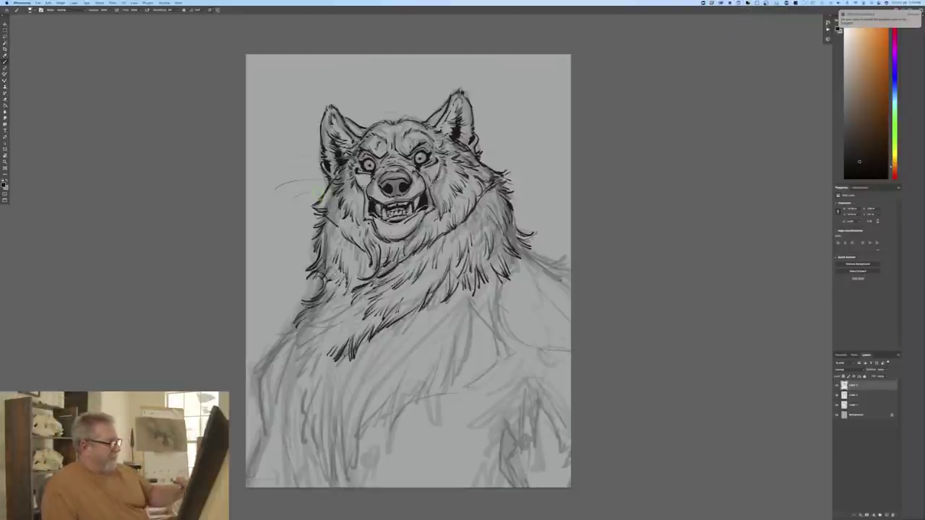
Step: Add fur strands below the left-hand jaw and ink long chest contours sweeping from the mane to the canvas's lower edge
drag(328, 190, 318, 203)
drag(355, 265, 336, 301)
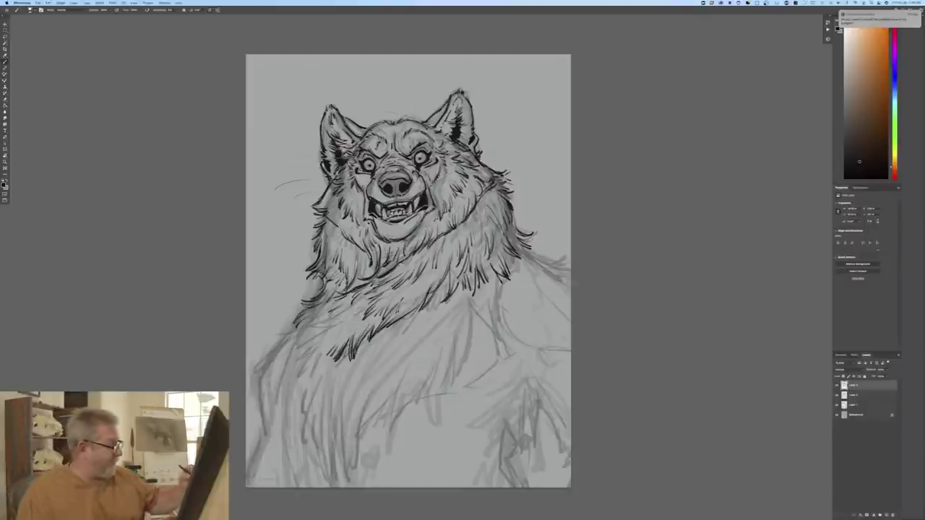
mouse_move(449, 298)
mouse_down()
mouse_move(374, 367)
mouse_move(363, 406)
mouse_move(354, 410)
mouse_move(354, 399)
mouse_move(342, 426)
mouse_up()
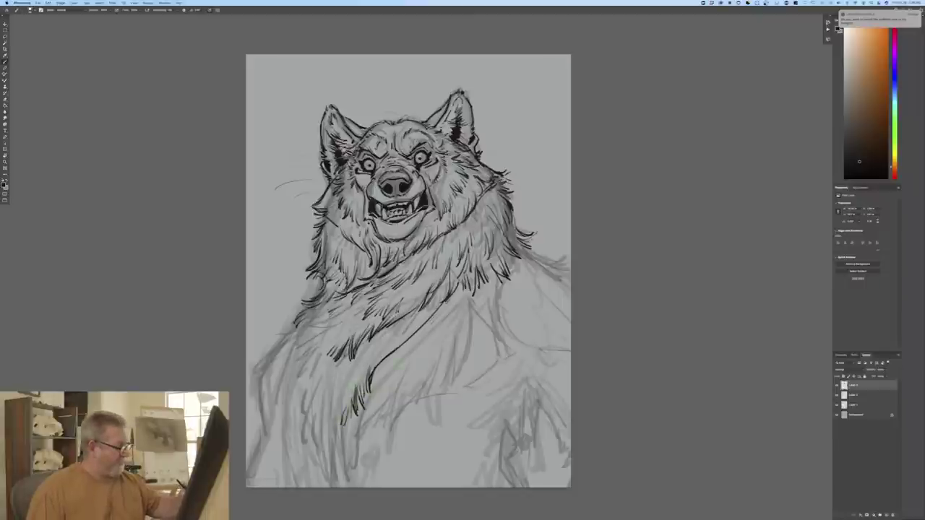
mouse_move(475, 296)
mouse_down()
mouse_move(461, 331)
mouse_move(448, 303)
mouse_move(442, 355)
mouse_move(371, 388)
mouse_move(350, 421)
mouse_move(342, 481)
mouse_up()
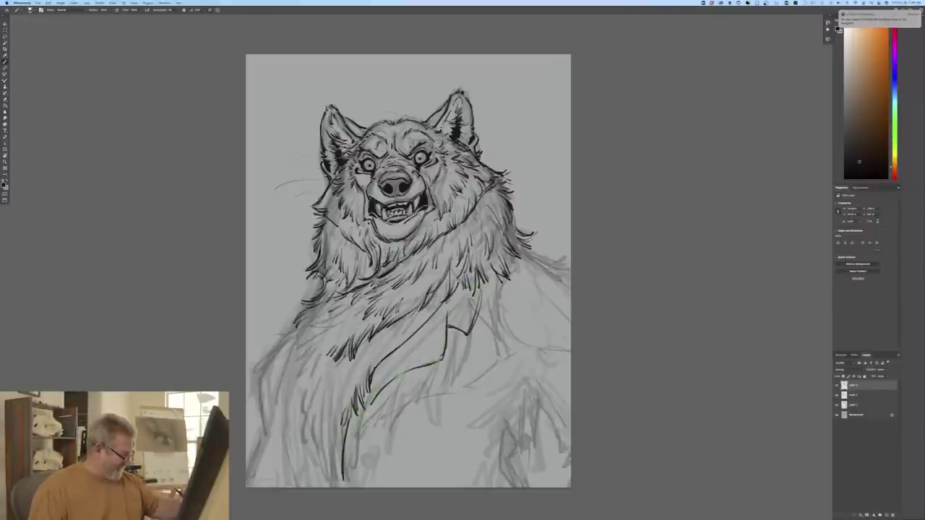
drag(354, 439, 344, 488)
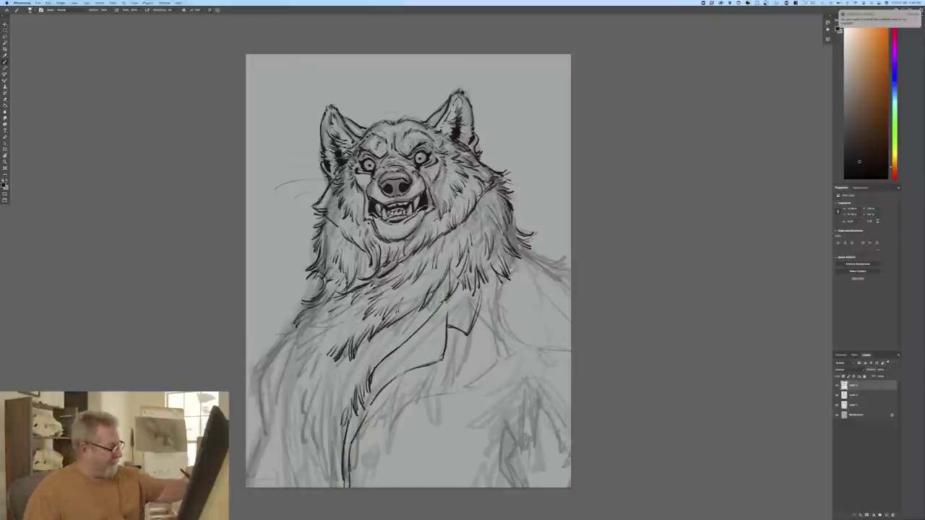
drag(444, 302, 371, 374)
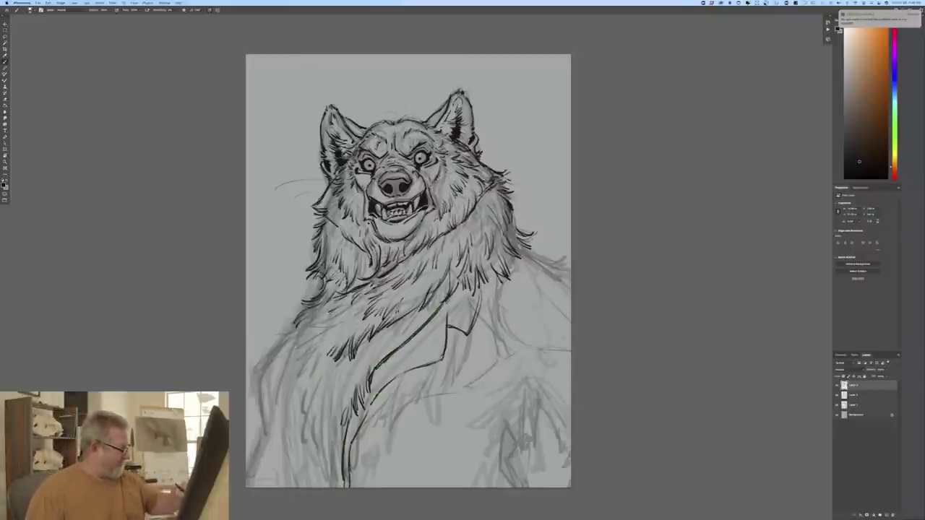
Step: Ink a jagged line of fur tufts down the left-hand side of the torso to the canvas's lower edge
mouse_move(313, 325)
mouse_down()
mouse_move(290, 354)
mouse_move(300, 361)
mouse_move(302, 418)
mouse_move(313, 422)
mouse_up()
drag(318, 419, 311, 443)
mouse_move(321, 419)
mouse_down()
mouse_move(311, 442)
mouse_move(318, 462)
mouse_up()
drag(333, 440, 319, 467)
drag(322, 461, 323, 470)
drag(333, 455, 324, 482)
drag(337, 467, 330, 491)
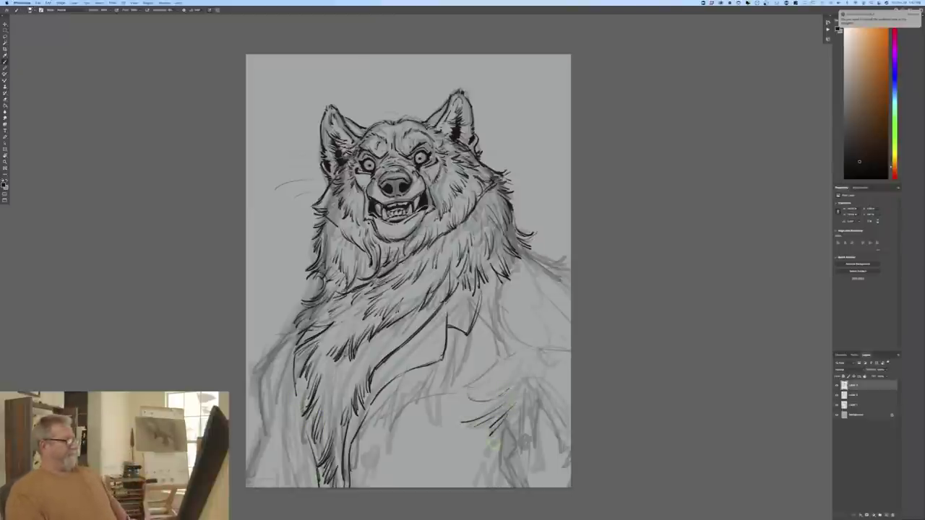
Step: Ink the right-hand shoulder and armpit lines and the outer contour of the left-hand shoulder and arm
mouse_move(496, 271)
mouse_down()
mouse_move(504, 281)
mouse_move(483, 282)
mouse_up()
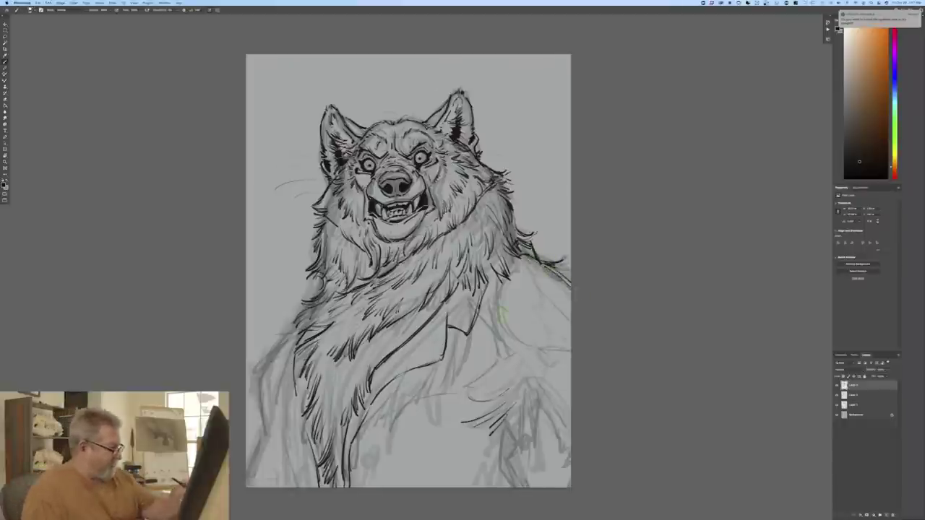
drag(496, 331, 522, 377)
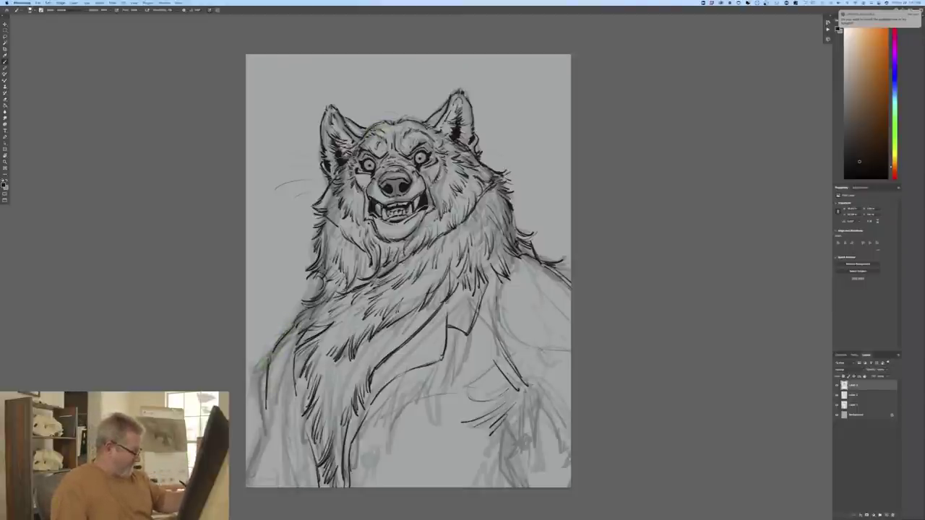
drag(271, 367, 266, 420)
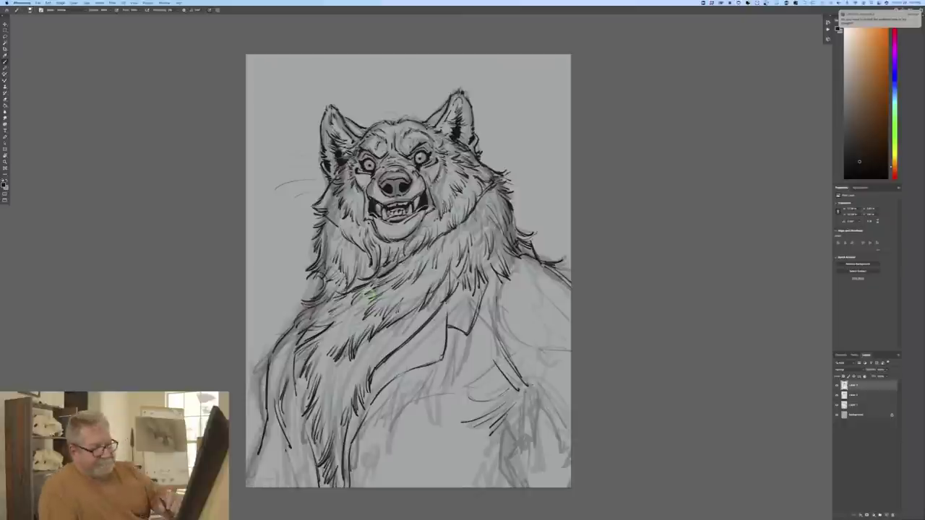
Step: Hide the lowest rough sketch layer and compare the drawing with and without the second sketch layer
click(837, 406)
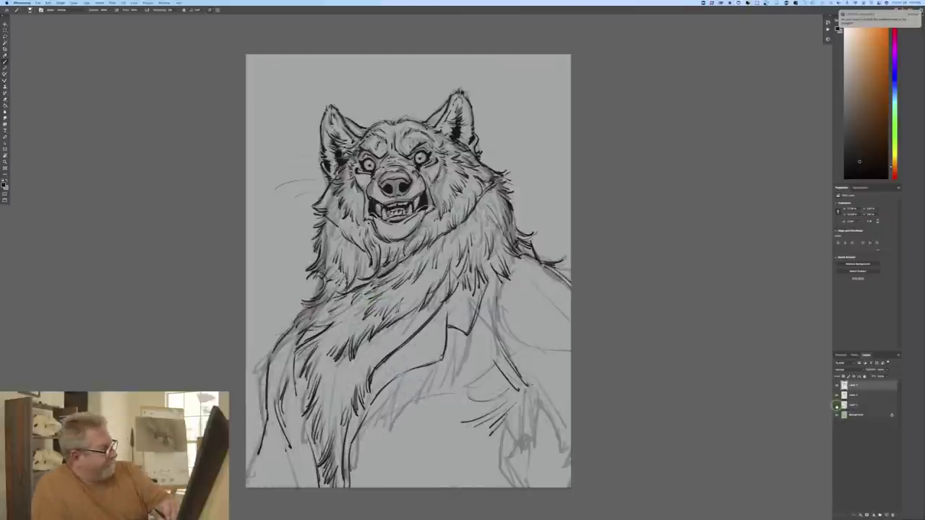
click(836, 406)
click(836, 406)
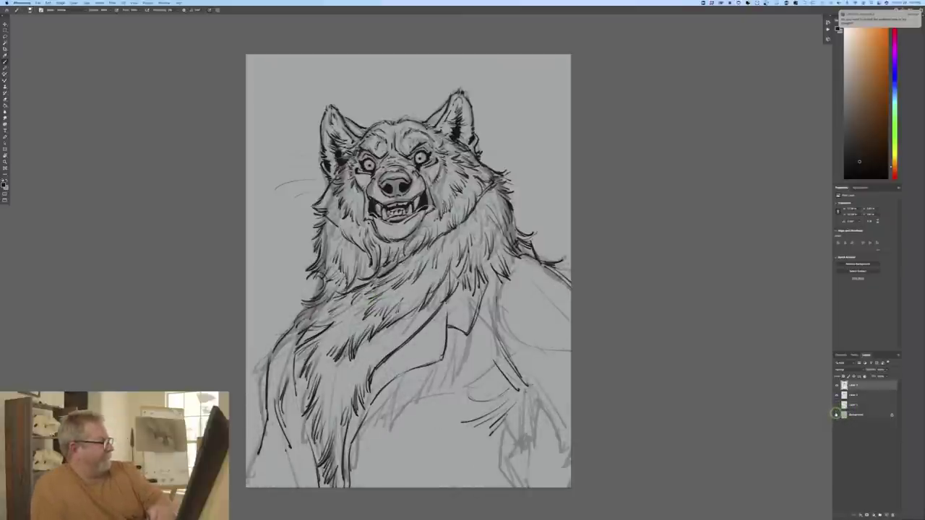
click(835, 396)
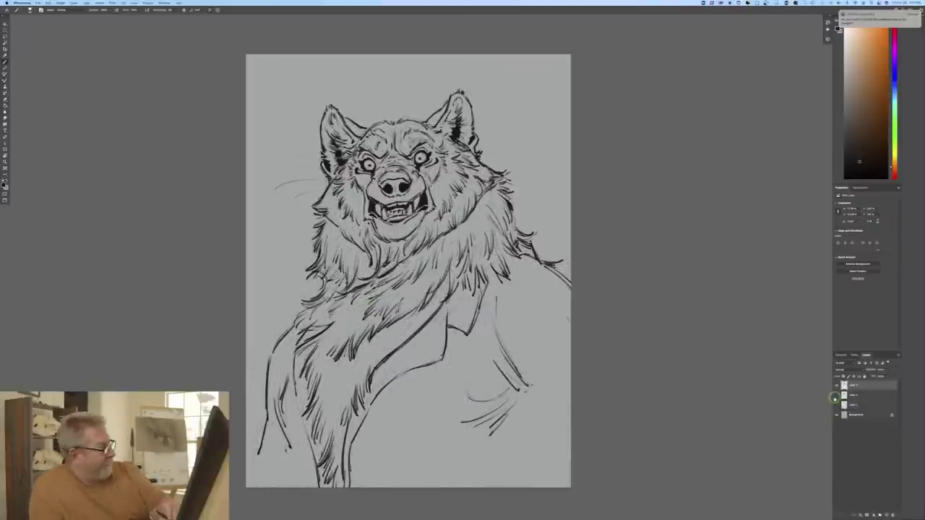
click(835, 396)
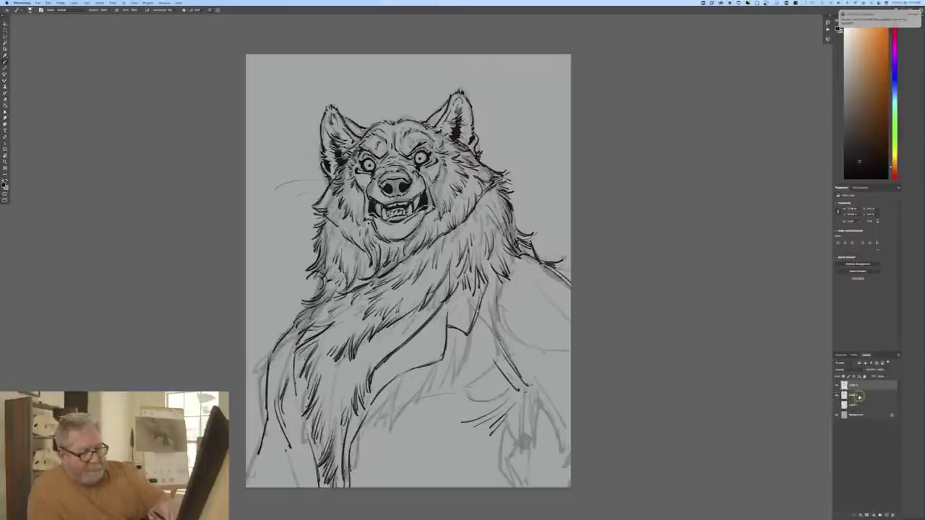
Step: Add an empty layer above the hidden rough sketch layer and set the foreground colour to a medium blue
click(858, 396)
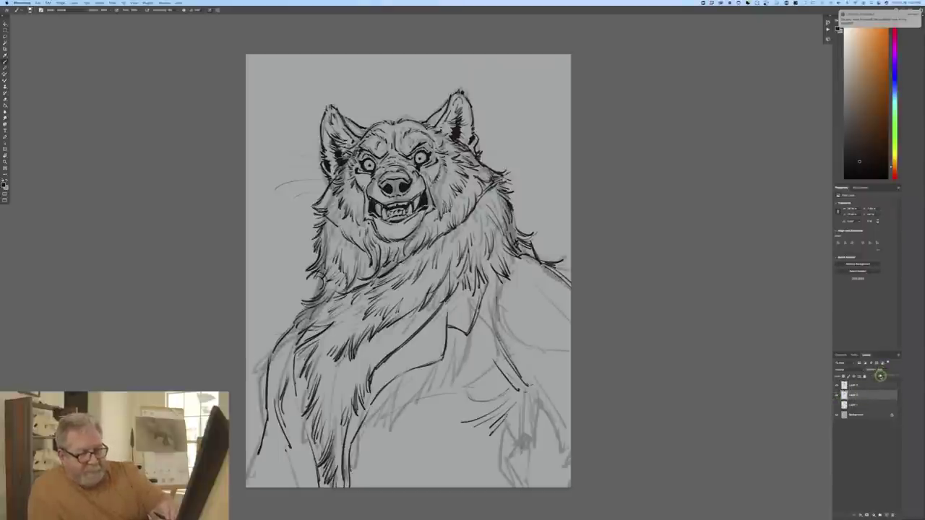
click(860, 406)
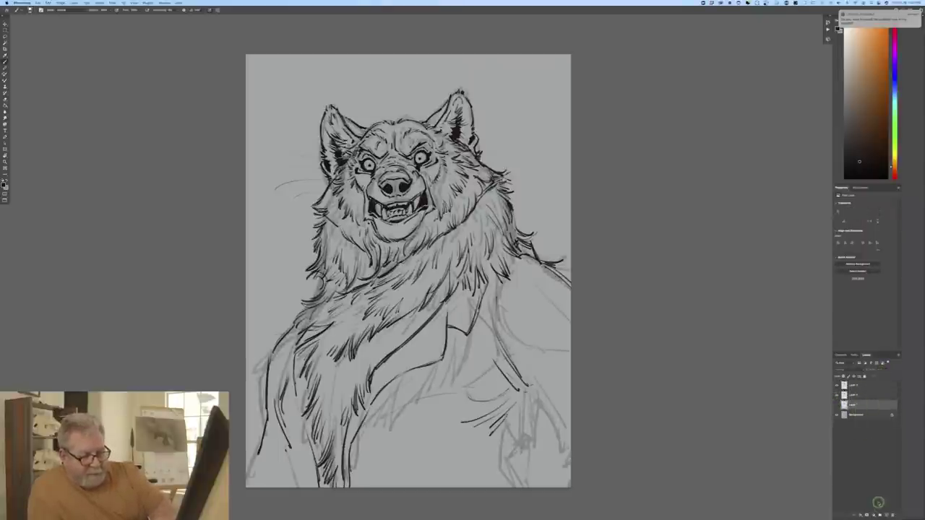
click(883, 514)
click(4, 185)
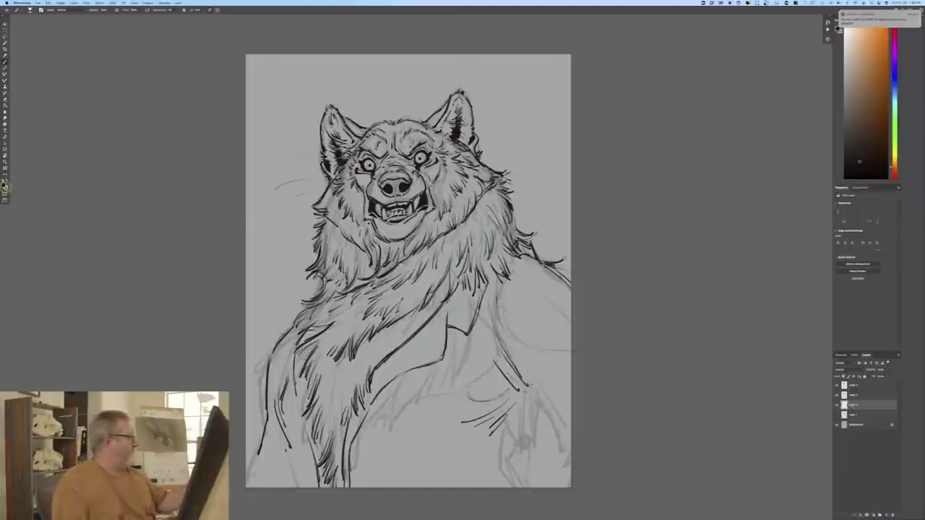
click(205, 158)
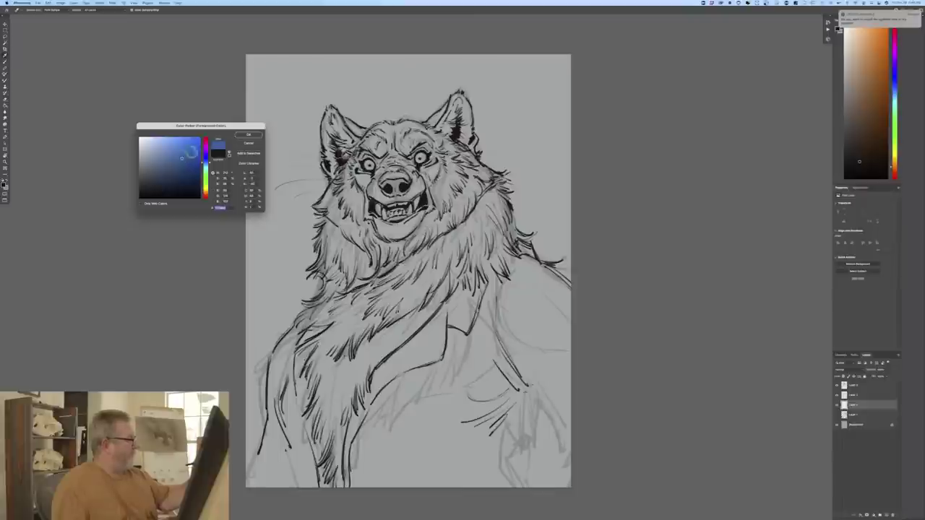
click(241, 136)
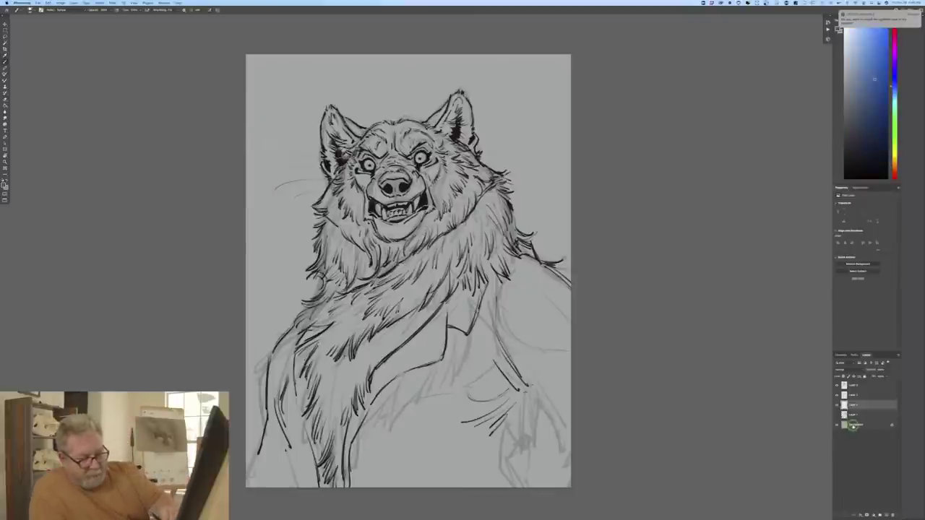
Step: Add a layer directly above the background and fill it with the medium blue
click(853, 426)
click(882, 515)
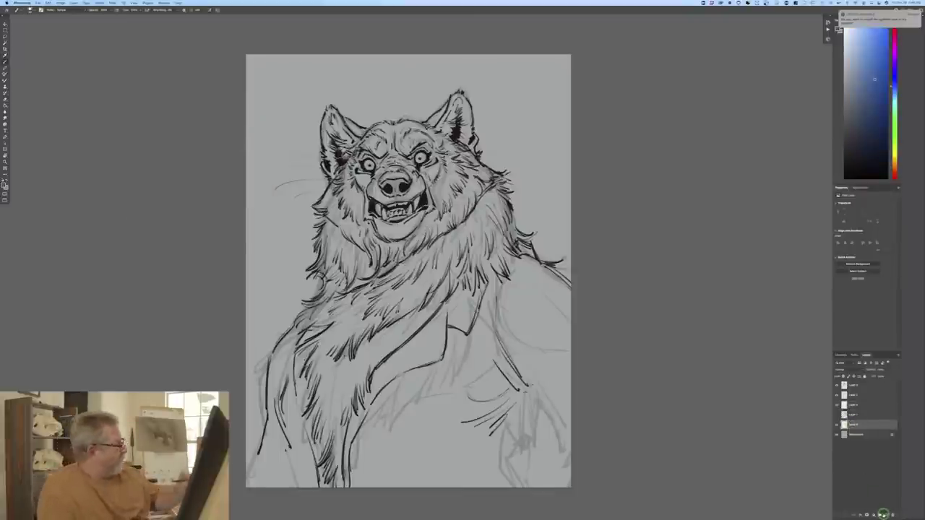
click(5, 106)
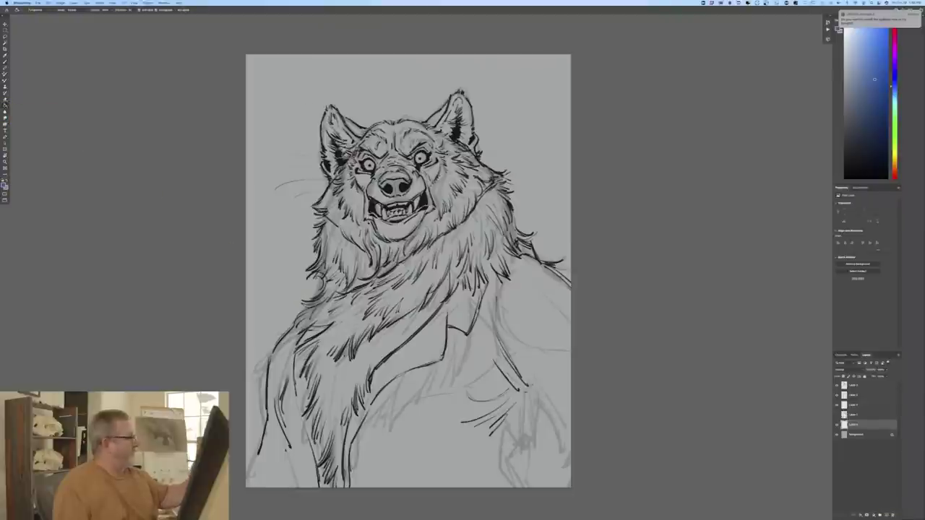
click(298, 295)
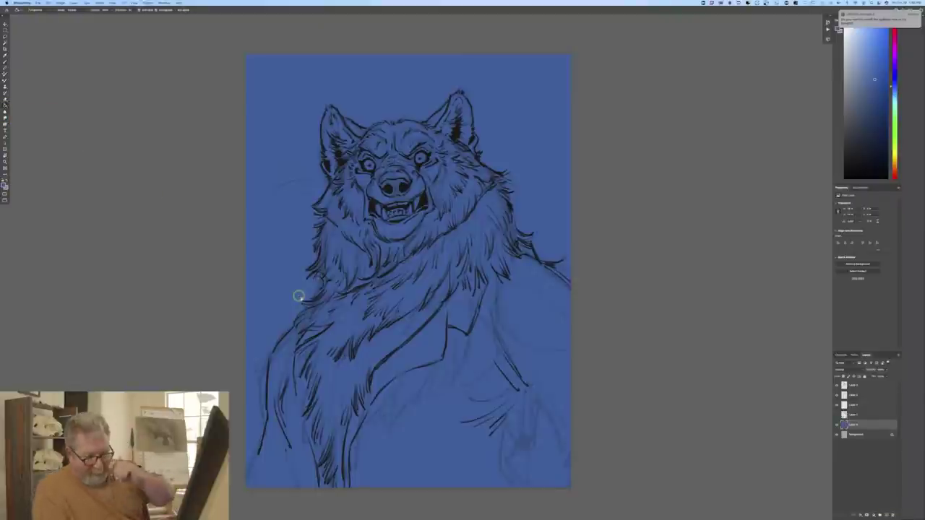
Step: Select the empty layer beneath the visible sketch layer and set the foreground colour to a light cyan
click(853, 407)
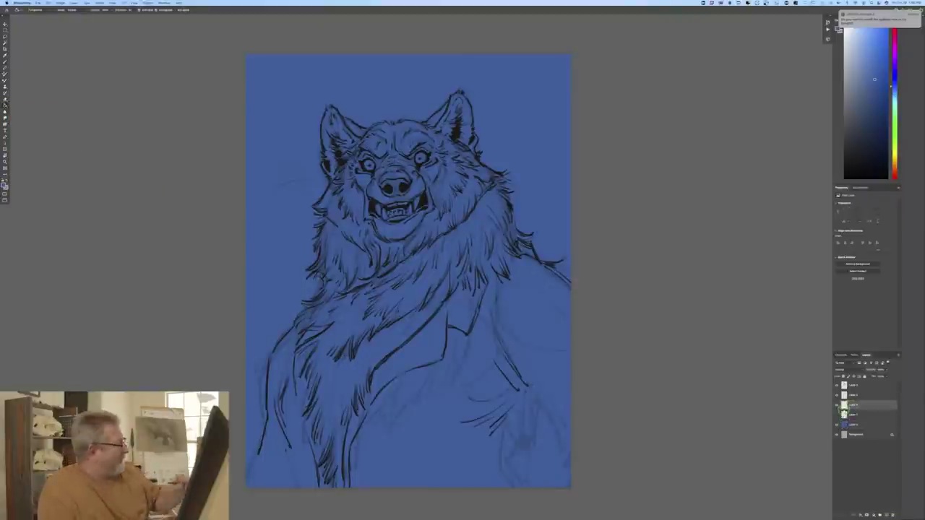
click(5, 182)
drag(205, 163, 206, 166)
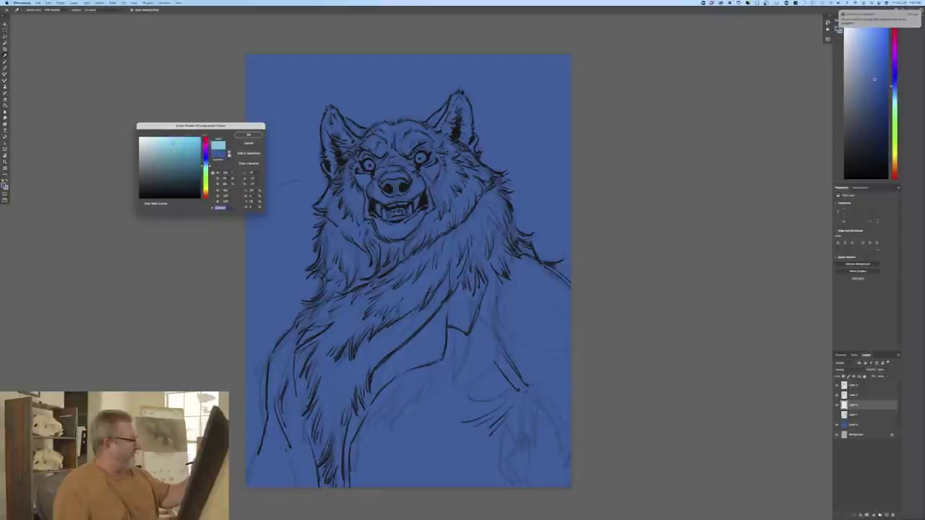
click(241, 136)
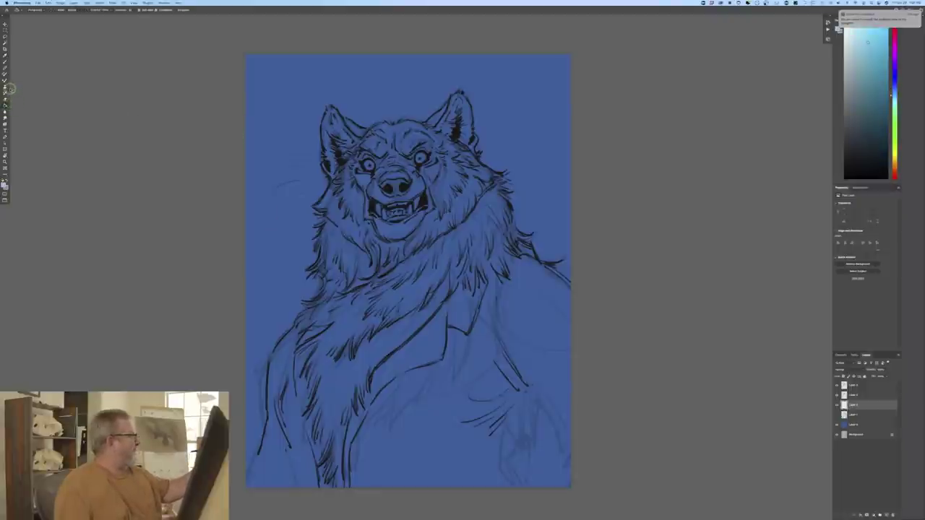
Step: Build up a soft light cyan glow behind the creature's head and chest with overlapping radial gradients
click(5, 105)
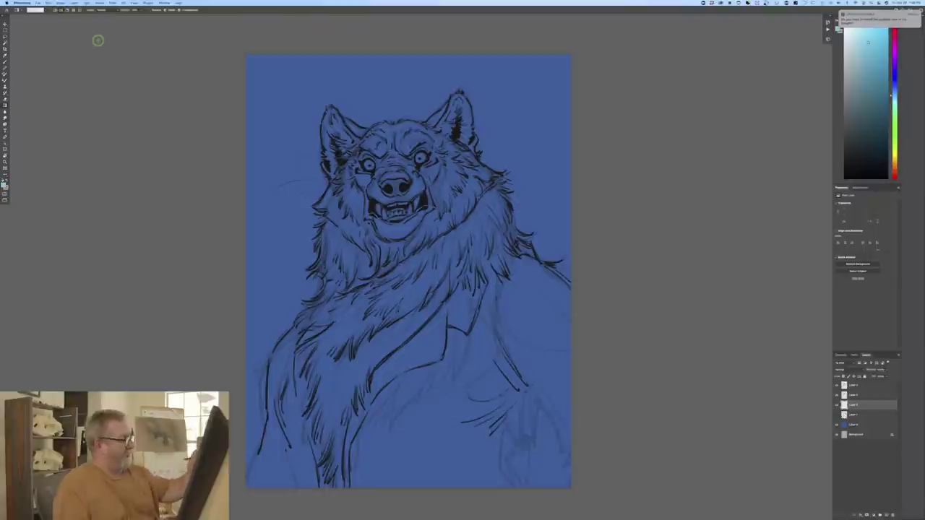
drag(396, 199, 398, 350)
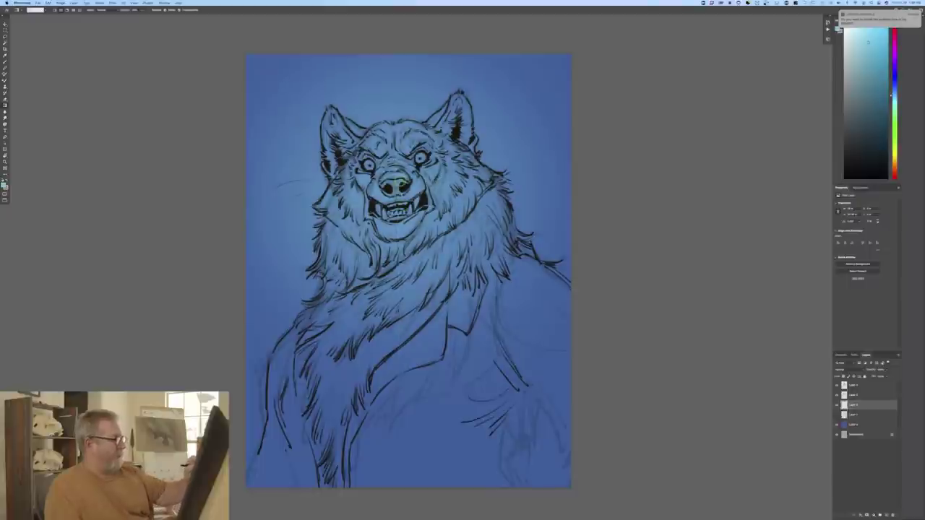
drag(392, 96, 392, 98)
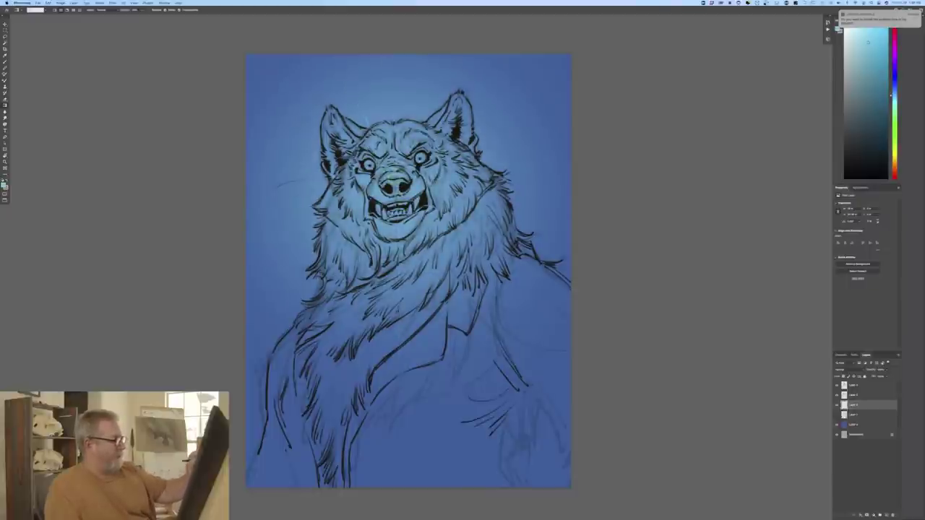
drag(395, 189, 395, 371)
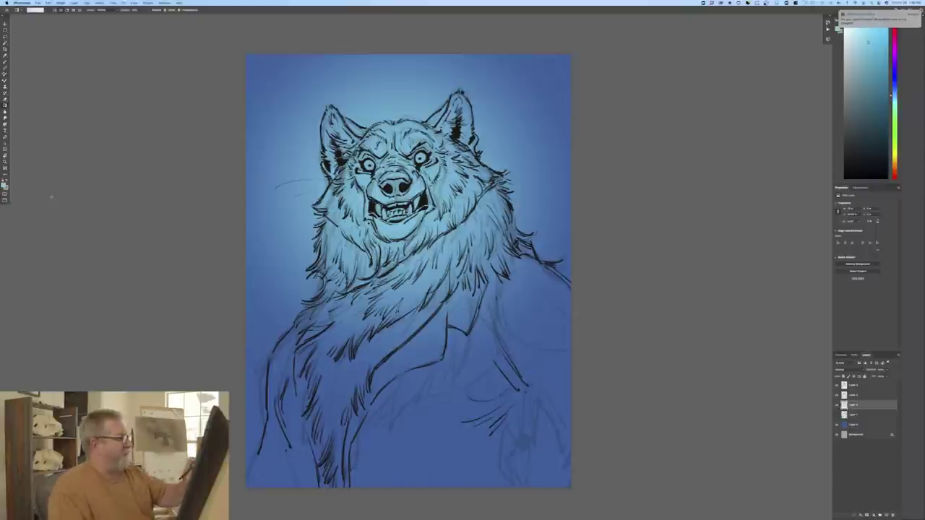
Step: Set the foreground colour to a near-black blue
click(5, 185)
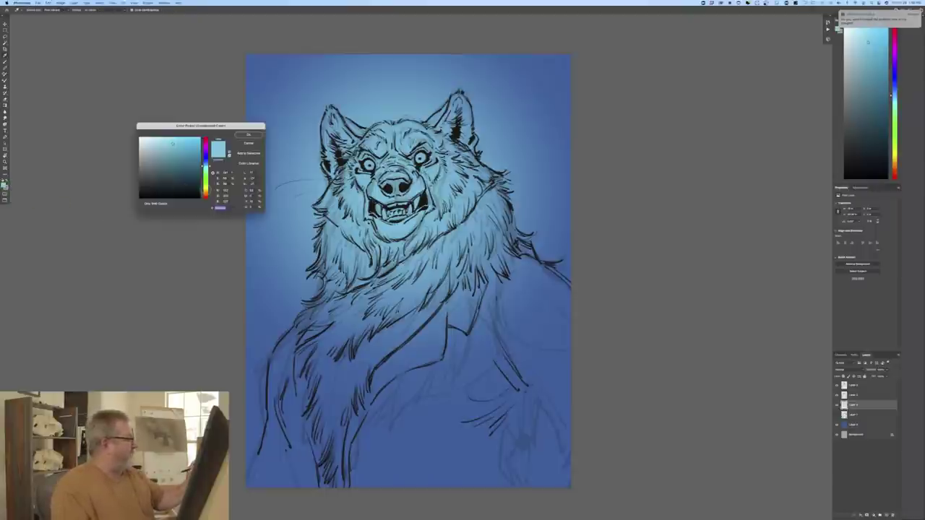
drag(205, 166, 205, 162)
click(162, 192)
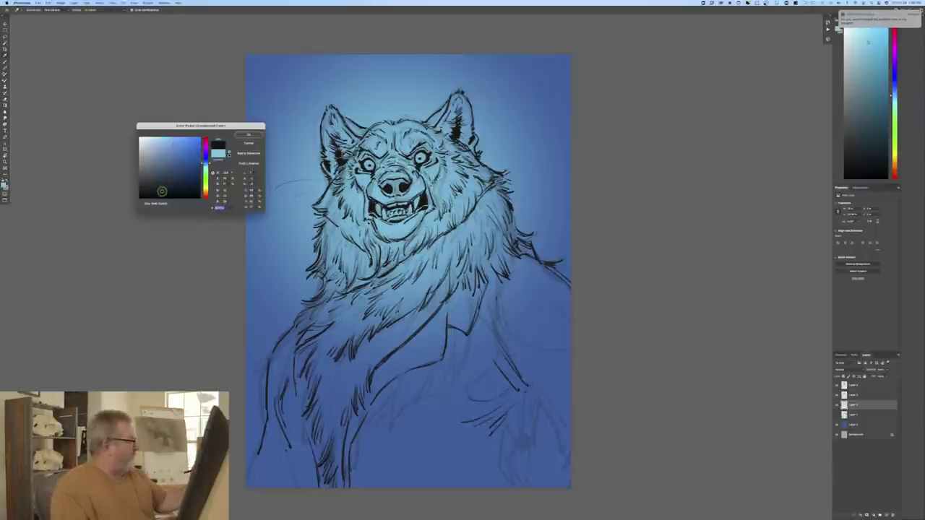
click(246, 136)
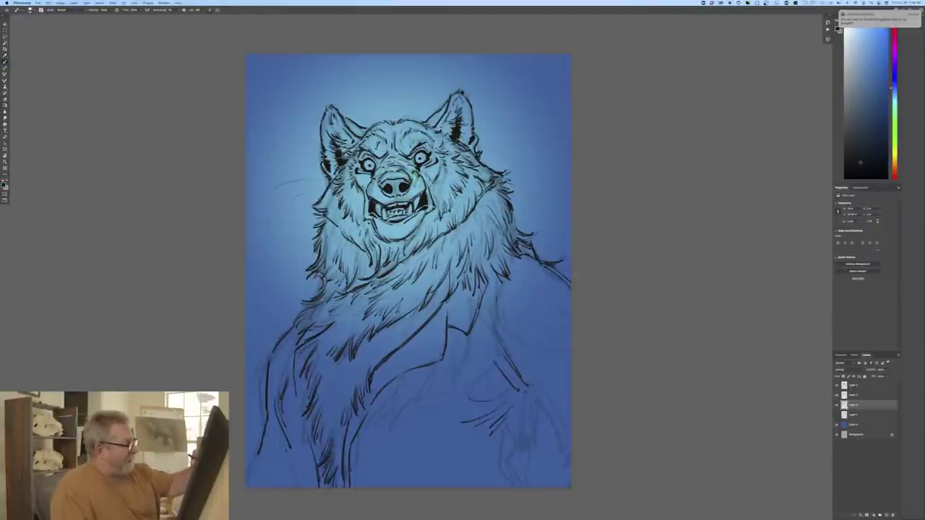
key(e)
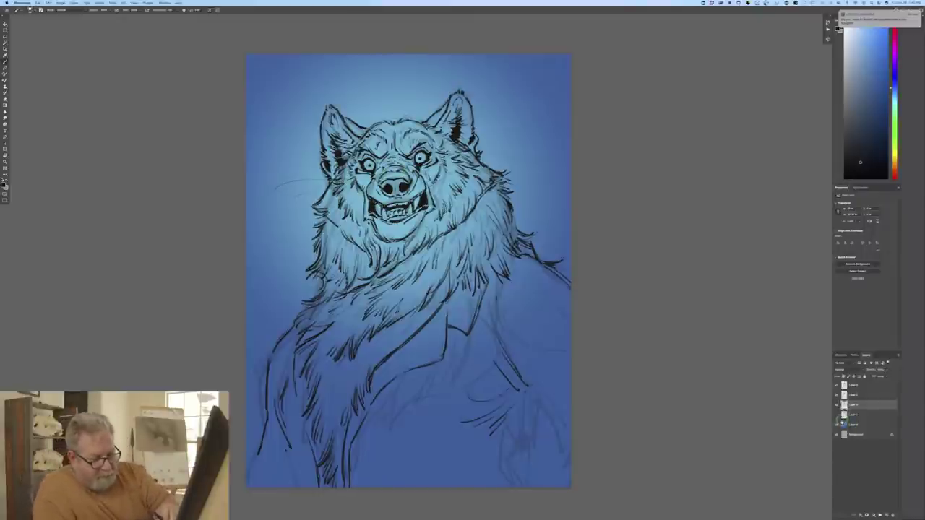
Step: Add a new layer above the glow layer and set the foreground colour to a dark grayish brown
click(884, 514)
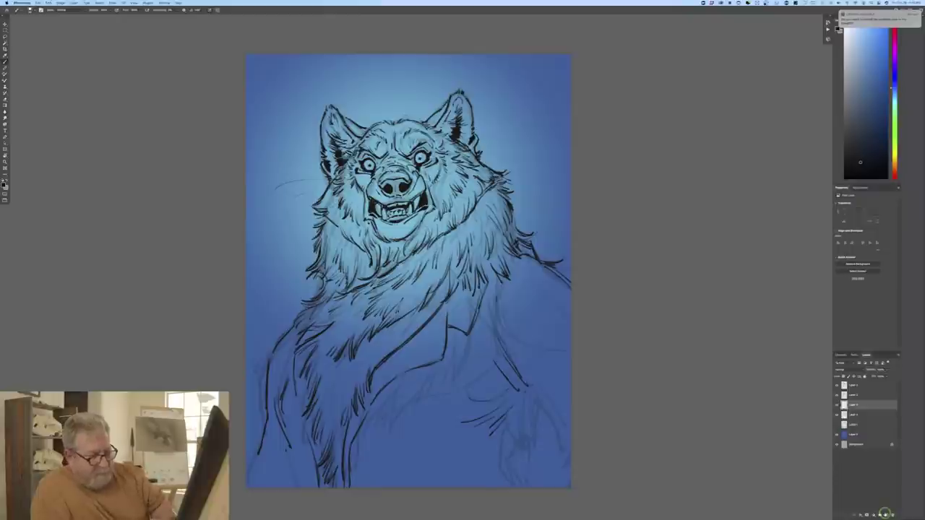
click(4, 183)
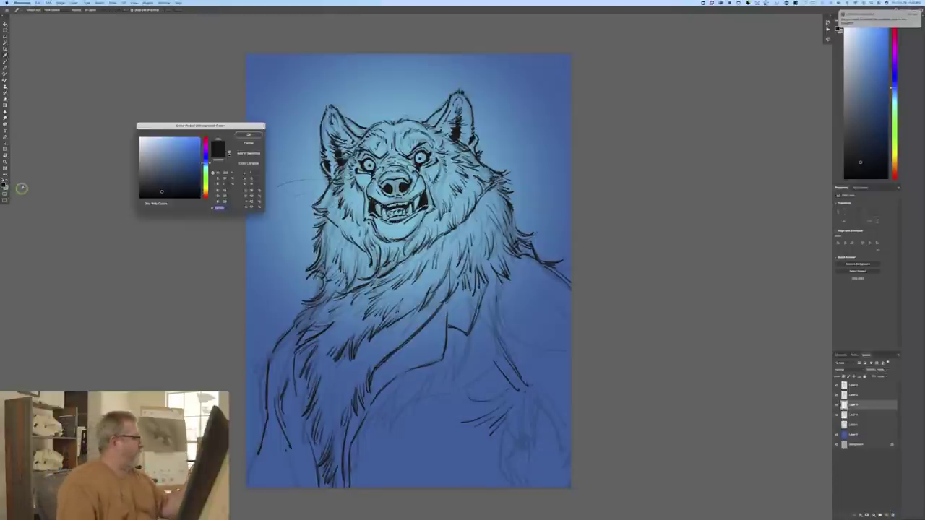
click(205, 190)
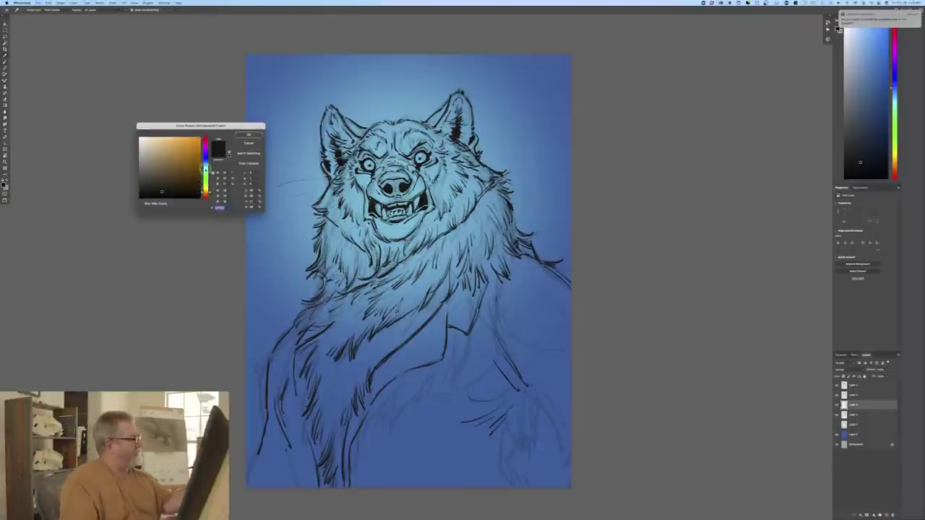
drag(205, 169, 205, 194)
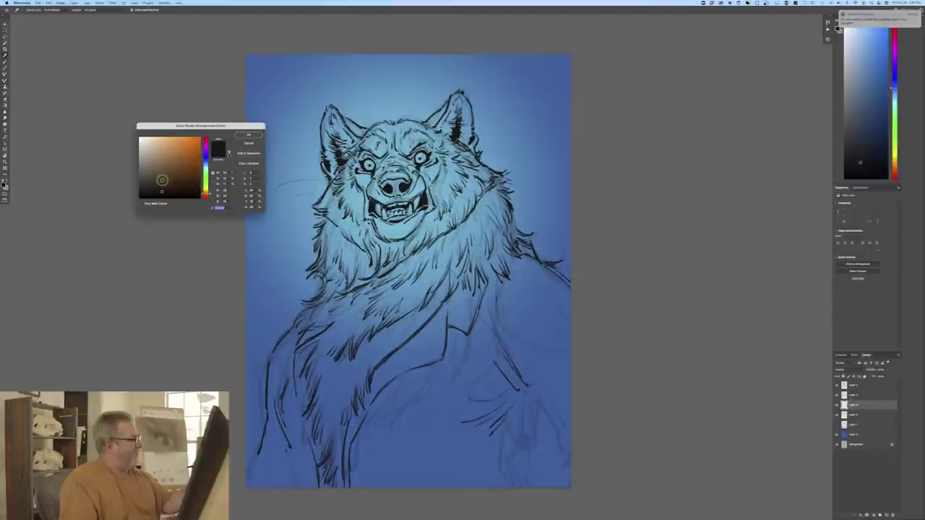
click(168, 180)
drag(154, 180, 152, 177)
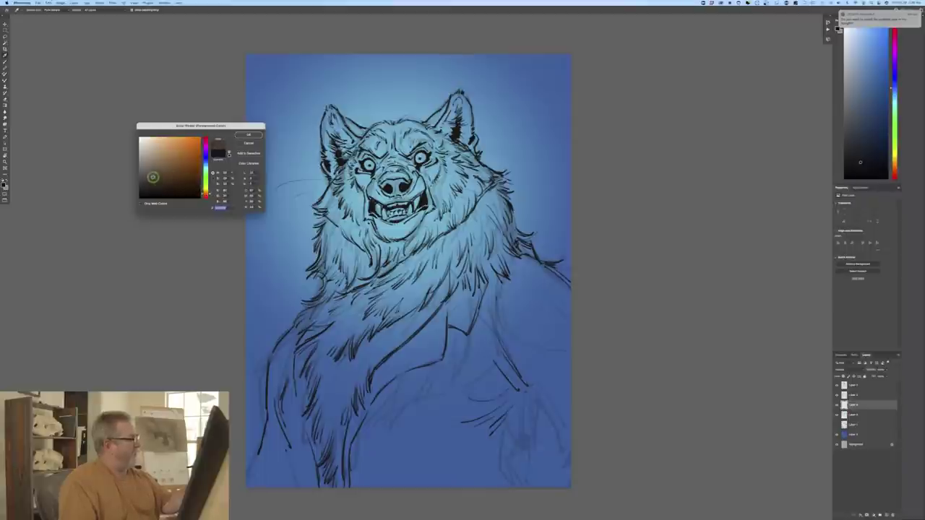
click(247, 135)
Step: Choose a solid round brush and block in the creature's torso, arms, muzzle and right-hand side of the face in brown
click(29, 9)
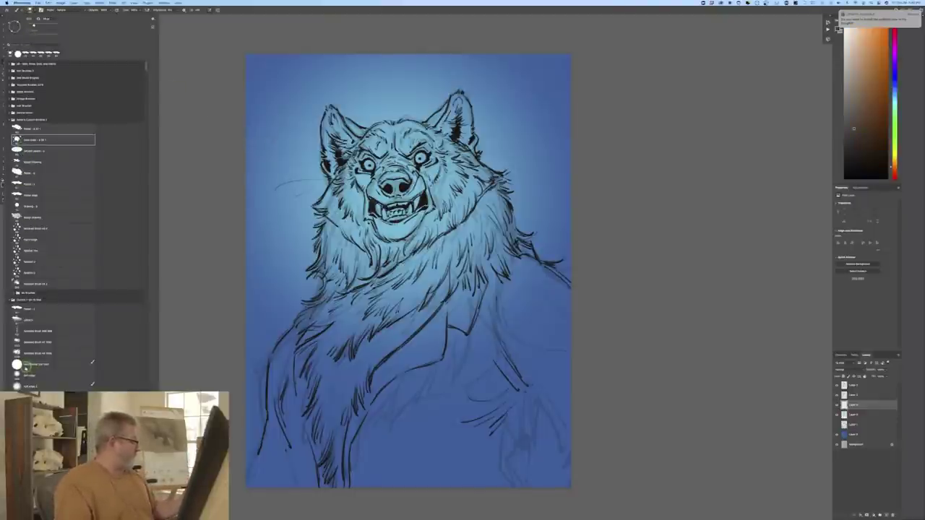
click(25, 365)
key(Return)
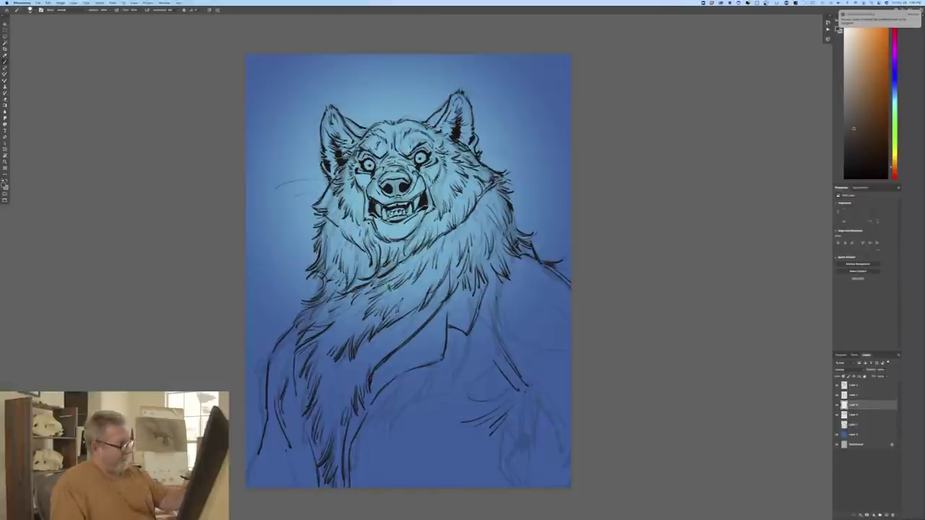
drag(387, 323, 385, 292)
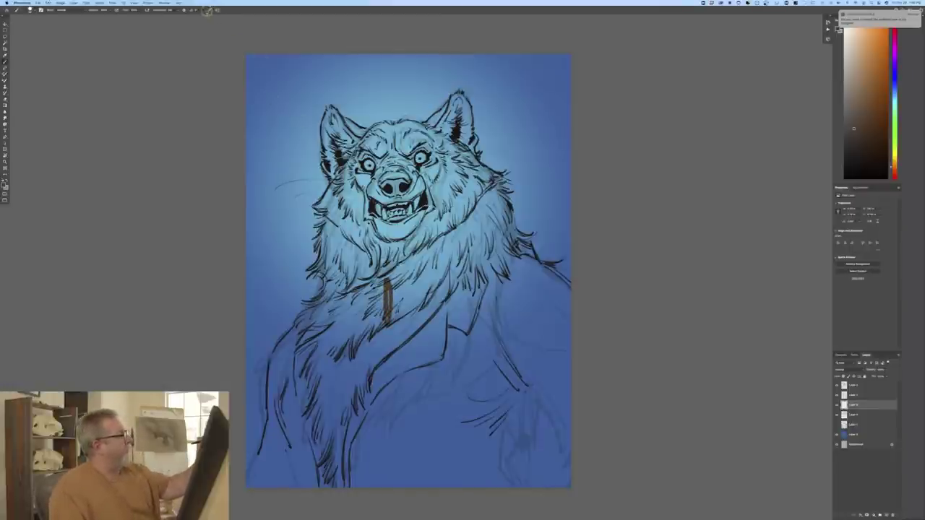
mouse_move(392, 268)
mouse_down()
mouse_move(399, 323)
mouse_move(394, 296)
mouse_move(379, 329)
mouse_move(379, 263)
mouse_move(366, 289)
mouse_move(390, 246)
mouse_move(405, 267)
mouse_move(409, 220)
mouse_move(481, 267)
mouse_move(485, 230)
mouse_move(506, 272)
mouse_move(488, 186)
mouse_move(505, 249)
mouse_move(504, 235)
mouse_move(549, 289)
mouse_move(566, 290)
mouse_move(537, 278)
mouse_move(581, 359)
mouse_move(572, 366)
mouse_move(496, 264)
mouse_move(575, 434)
mouse_move(509, 333)
mouse_move(576, 454)
mouse_move(513, 347)
mouse_move(524, 428)
mouse_move(508, 448)
mouse_move(518, 474)
mouse_move(509, 473)
mouse_move(507, 374)
mouse_move(485, 468)
mouse_move(443, 312)
mouse_move(400, 336)
mouse_move(409, 455)
mouse_move(393, 455)
mouse_move(377, 499)
mouse_move(367, 450)
mouse_move(358, 491)
mouse_move(343, 444)
mouse_move(334, 488)
mouse_move(300, 462)
mouse_move(288, 490)
mouse_move(273, 489)
mouse_move(264, 451)
mouse_move(252, 476)
mouse_move(278, 426)
mouse_move(278, 355)
mouse_move(281, 366)
mouse_move(303, 326)
mouse_move(285, 365)
mouse_move(297, 372)
mouse_move(306, 337)
mouse_move(336, 323)
mouse_move(368, 217)
mouse_move(394, 245)
mouse_move(411, 159)
mouse_move(437, 144)
mouse_move(457, 162)
mouse_up()
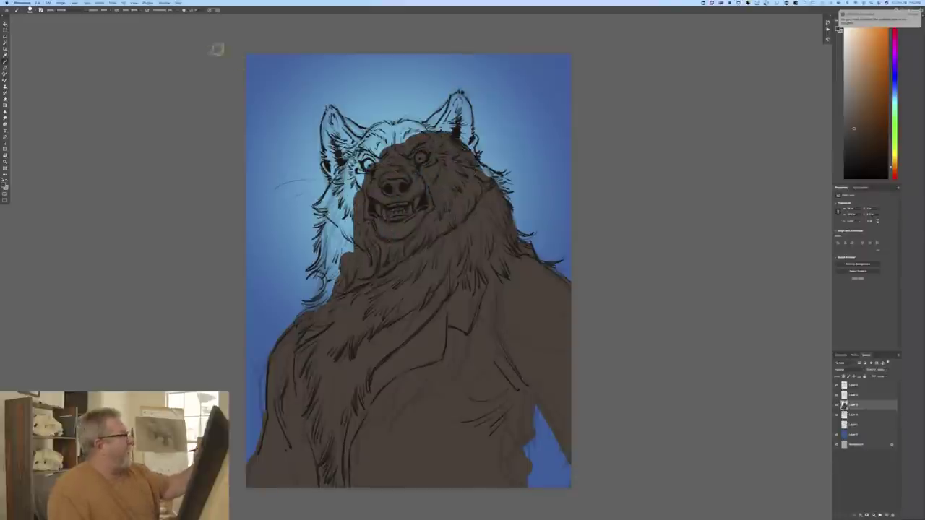
Step: Fill the right-hand ear and the right-hand mane edge down to the shoulder with brown, following the fur outline
mouse_move(462, 101)
mouse_down()
mouse_move(441, 126)
mouse_move(435, 112)
mouse_move(432, 123)
mouse_move(460, 95)
mouse_up()
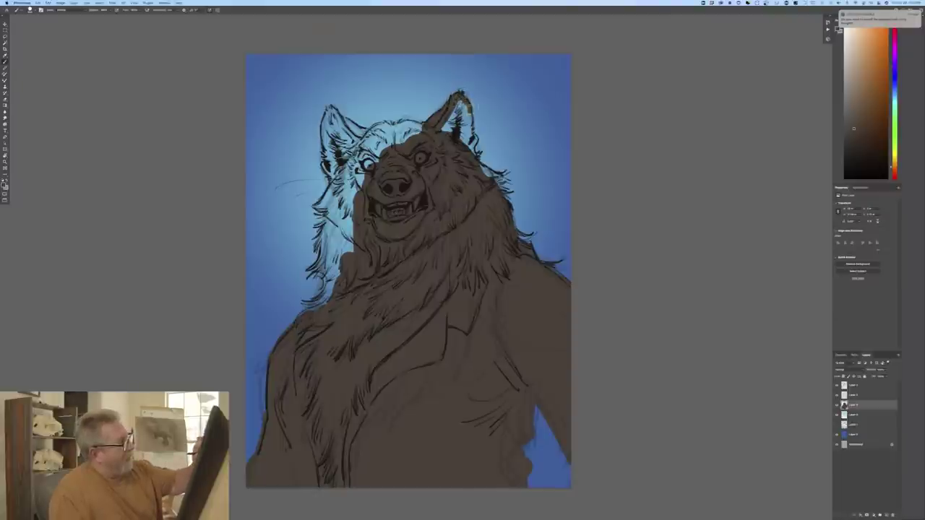
mouse_move(471, 135)
mouse_down()
mouse_move(471, 156)
mouse_move(462, 109)
mouse_move(444, 127)
mouse_move(498, 176)
mouse_move(499, 194)
mouse_up()
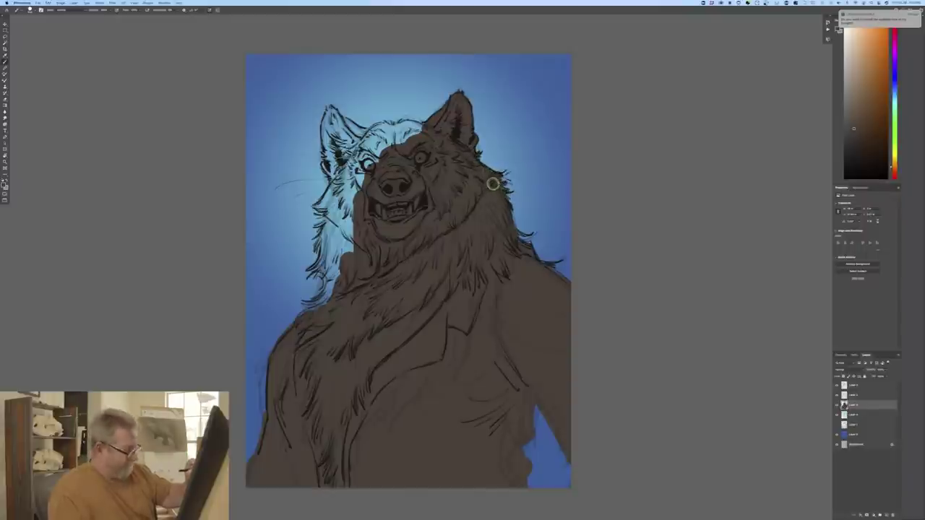
alt+click(491, 172)
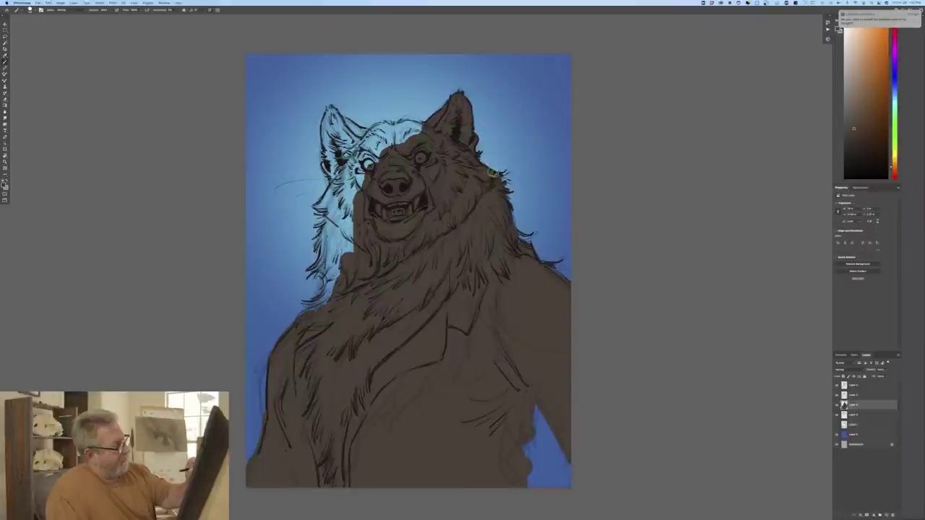
mouse_move(486, 170)
mouse_down()
mouse_move(518, 236)
mouse_move(512, 230)
mouse_move(530, 231)
mouse_move(523, 240)
mouse_move(528, 235)
mouse_move(545, 258)
mouse_move(527, 246)
mouse_move(536, 260)
mouse_move(567, 280)
mouse_up()
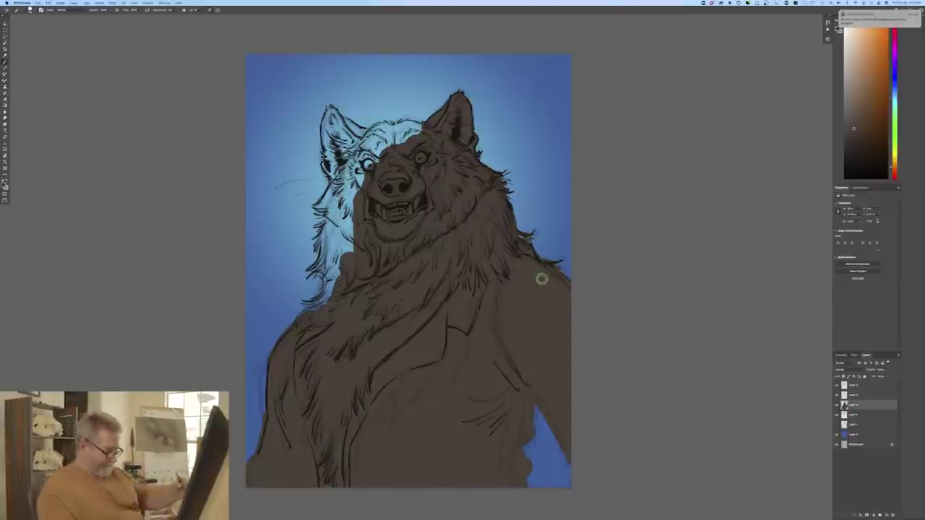
Step: Fill the left-hand mane, ear, face and forehead with brown to complete the silhouette, and duplicate the silhouette layer
mouse_move(346, 208)
mouse_down()
mouse_move(331, 244)
mouse_move(342, 289)
mouse_move(328, 253)
mouse_move(341, 197)
mouse_move(341, 232)
mouse_move(330, 231)
mouse_move(309, 275)
mouse_move(325, 268)
mouse_move(332, 289)
mouse_move(314, 306)
mouse_move(328, 288)
mouse_move(298, 296)
mouse_move(320, 302)
mouse_move(289, 345)
mouse_up()
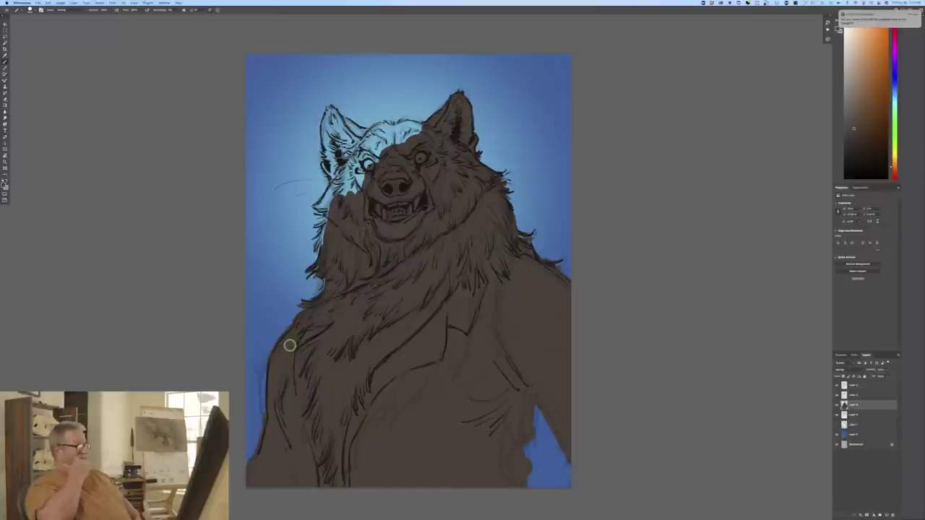
mouse_move(346, 174)
mouse_down()
mouse_move(341, 138)
mouse_move(360, 172)
mouse_move(367, 163)
mouse_move(390, 169)
mouse_move(378, 136)
mouse_move(396, 159)
mouse_move(356, 165)
mouse_move(358, 202)
mouse_move(345, 173)
mouse_move(348, 188)
mouse_move(335, 199)
mouse_move(336, 163)
mouse_move(334, 188)
mouse_move(331, 151)
mouse_move(325, 159)
mouse_move(332, 116)
mouse_move(352, 141)
mouse_move(330, 109)
mouse_move(325, 126)
mouse_move(336, 117)
mouse_move(360, 146)
mouse_up()
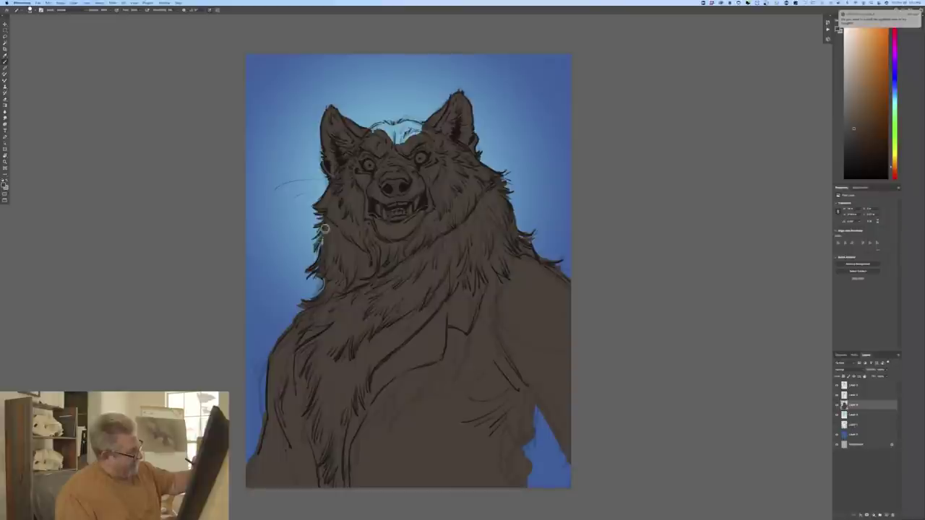
drag(326, 230, 323, 237)
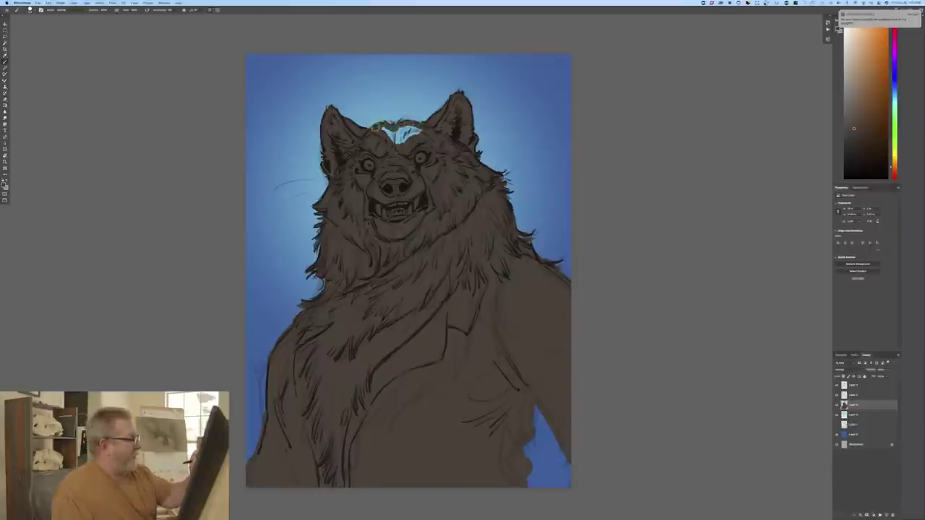
drag(394, 133, 414, 129)
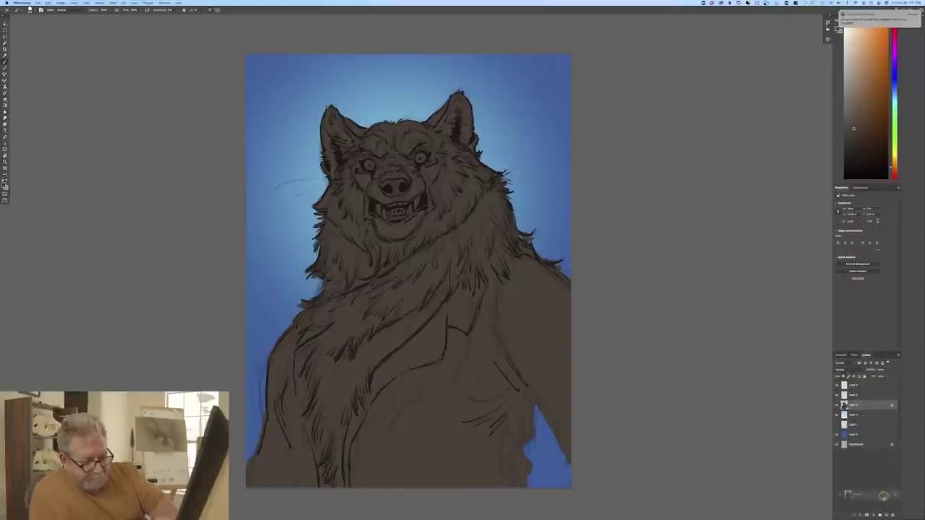
click(886, 514)
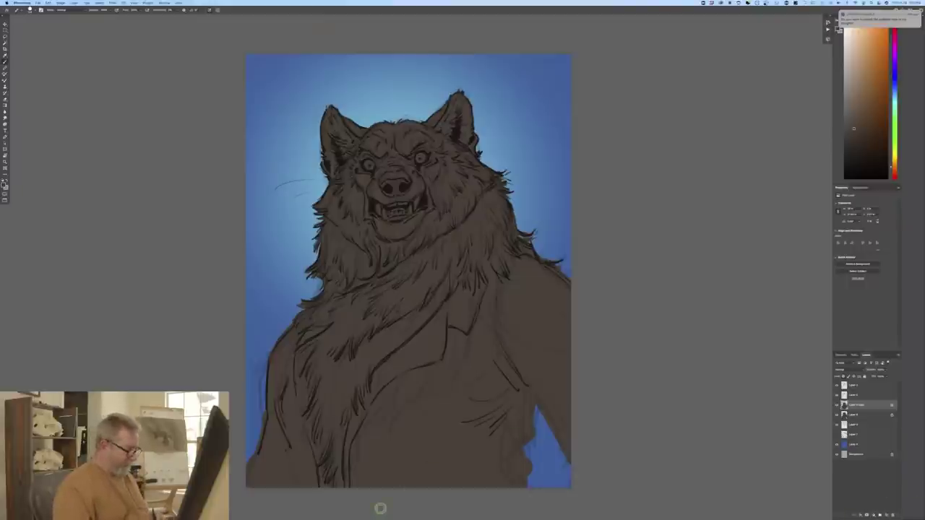
Step: Switch to Photos and browse the imported pictures for animal fur references
mouse_move(386, 517)
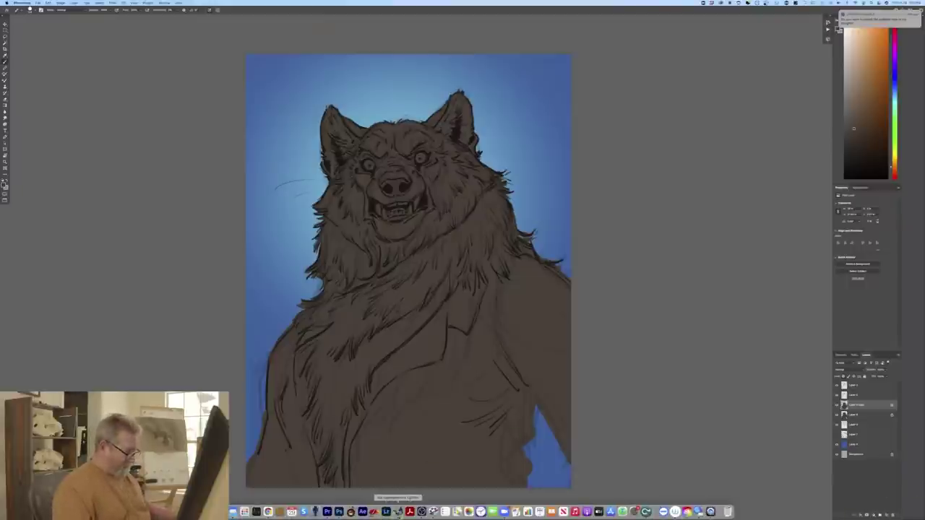
click(468, 511)
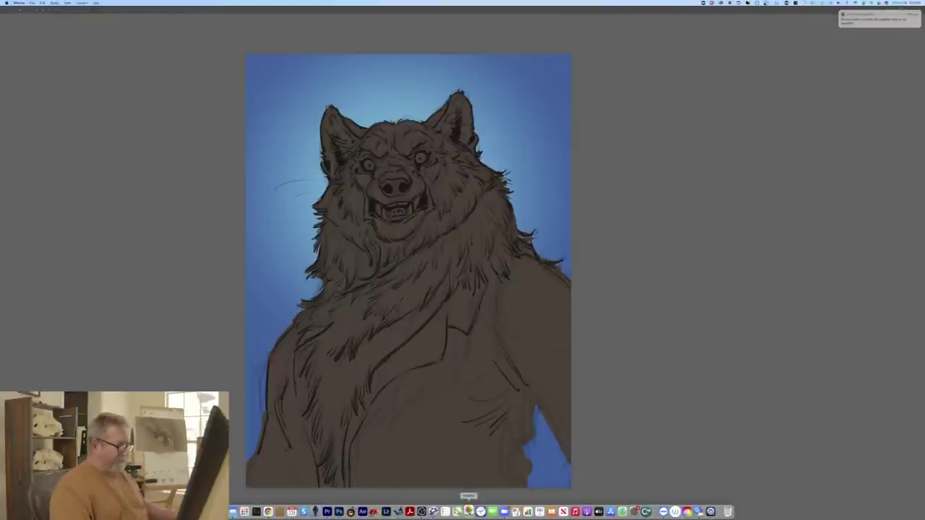
scroll(387, 284, up, 5)
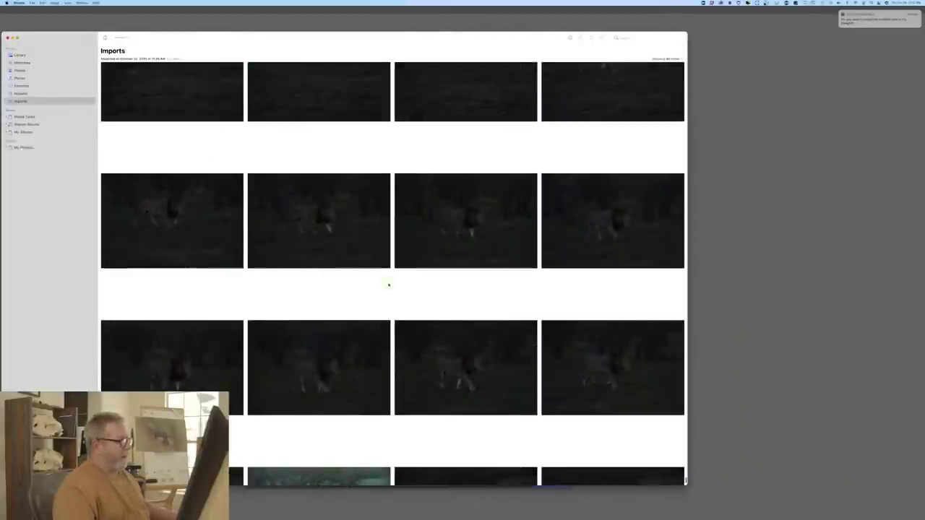
scroll(388, 285, down, 3)
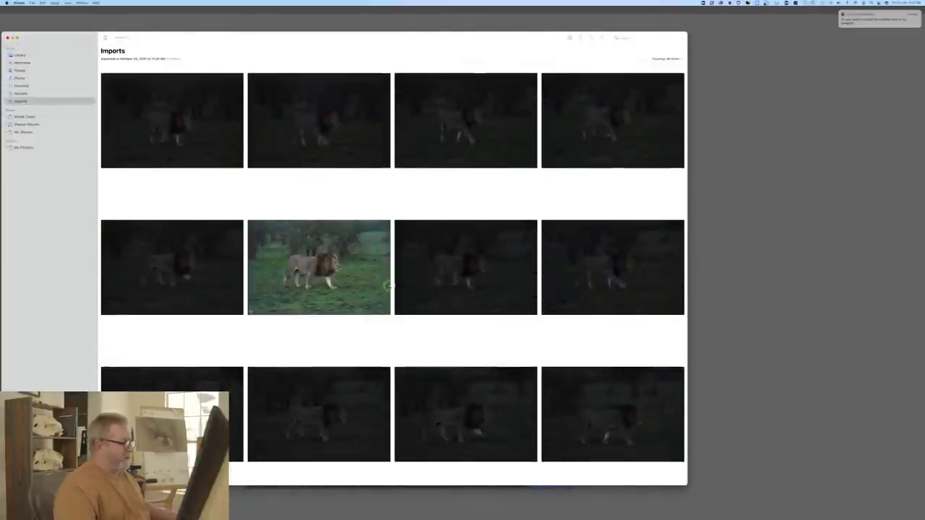
scroll(390, 287, up, 10)
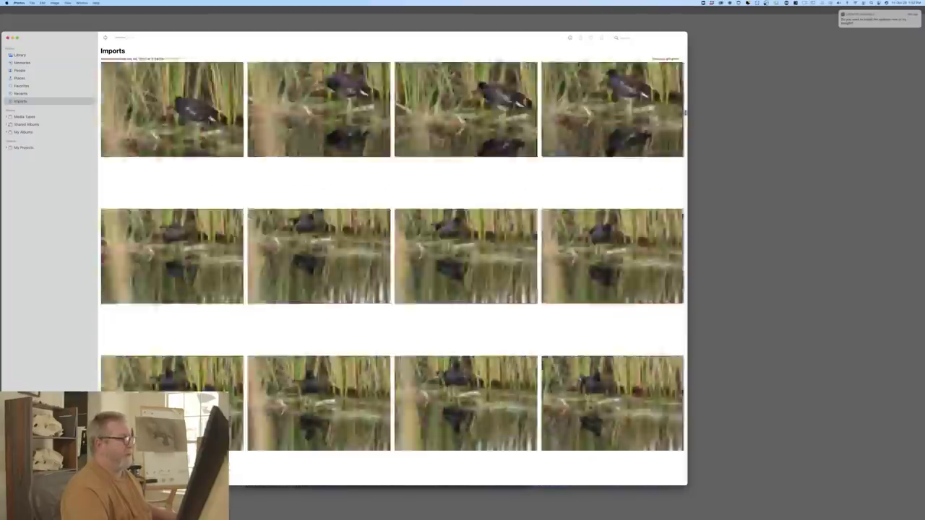
drag(670, 115, 668, 101)
scroll(670, 101, up, 20)
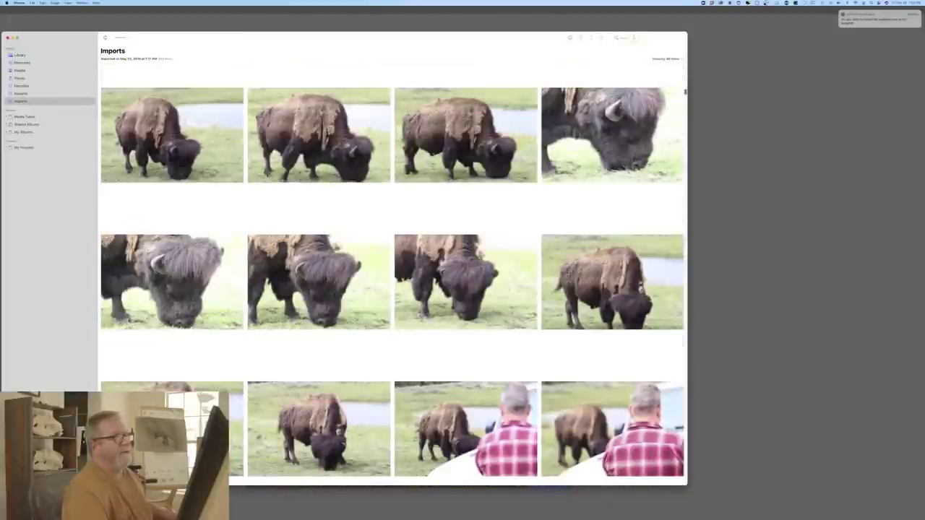
Step: Search the photo library for "wolf"
click(633, 38)
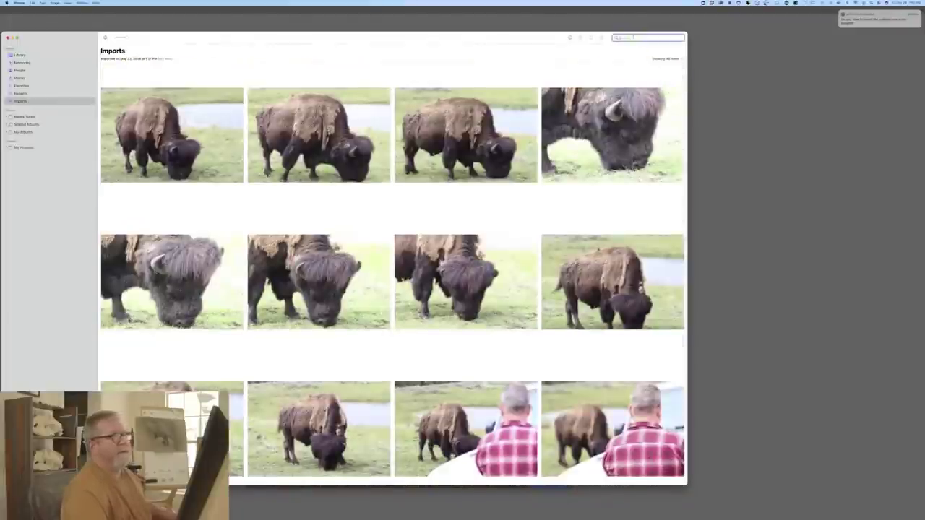
text(wolf)
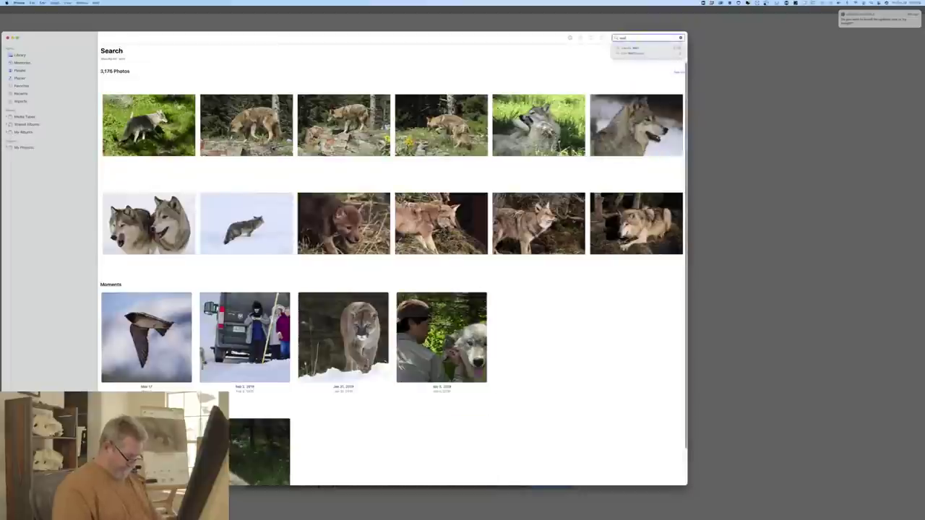
key(Return)
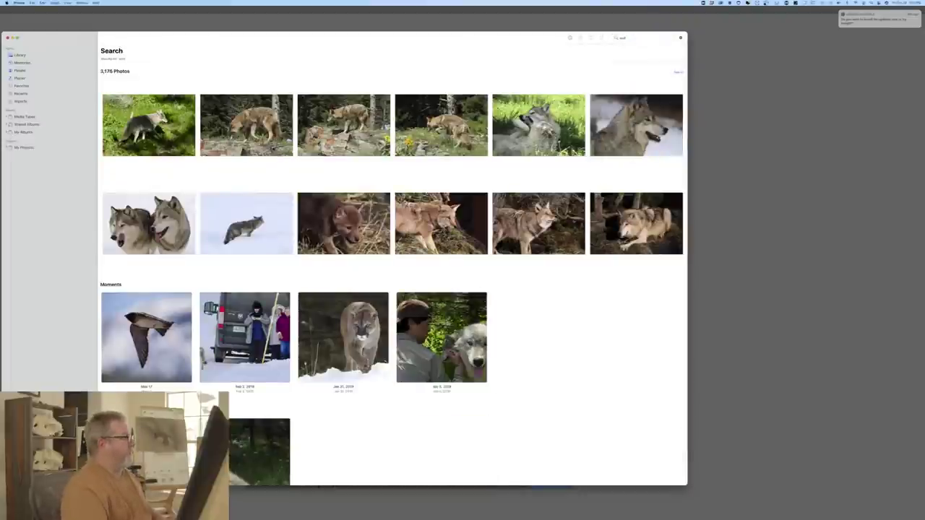
Step: Enlarge the photo of two wolves in the snow and capture a screenshot of it, then return to the painting in Photoshop
click(135, 230)
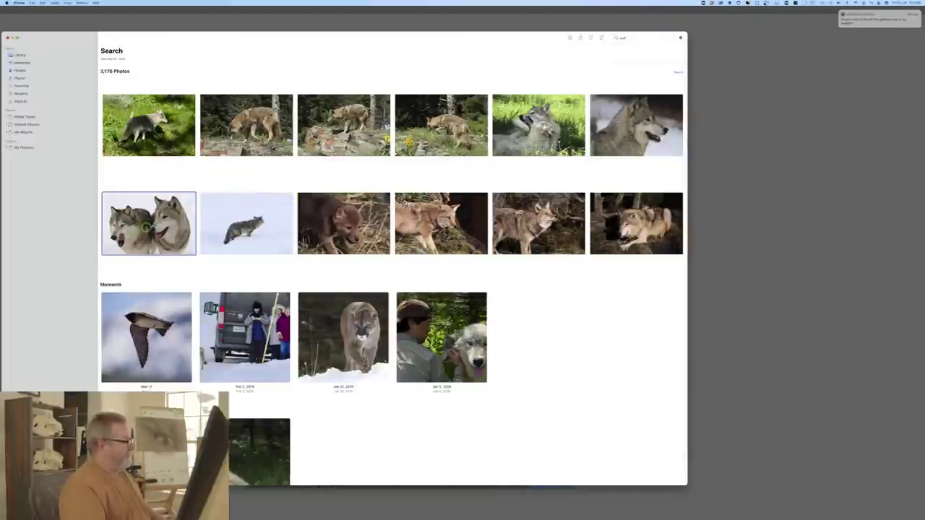
double_click(148, 227)
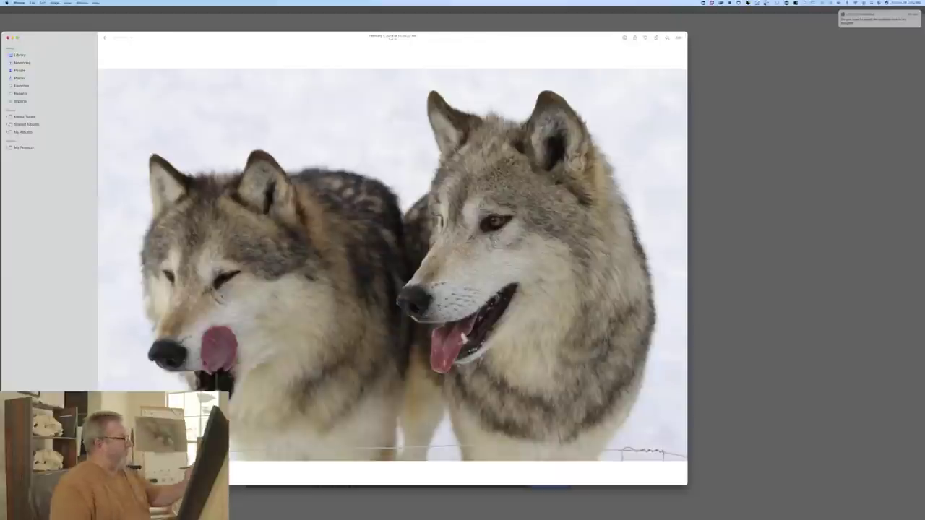
mouse_move(106, 76)
mouse_down()
mouse_move(587, 439)
mouse_move(670, 460)
mouse_up()
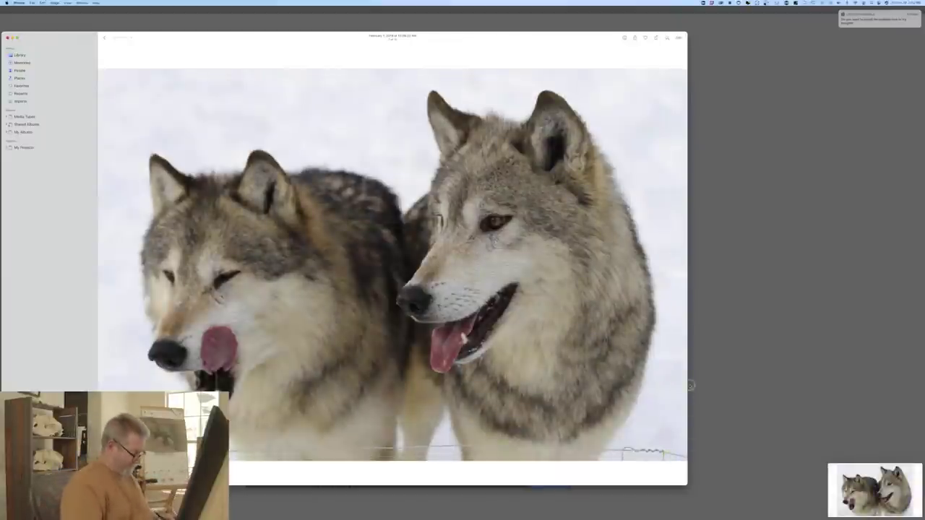
key(f)
click(732, 349)
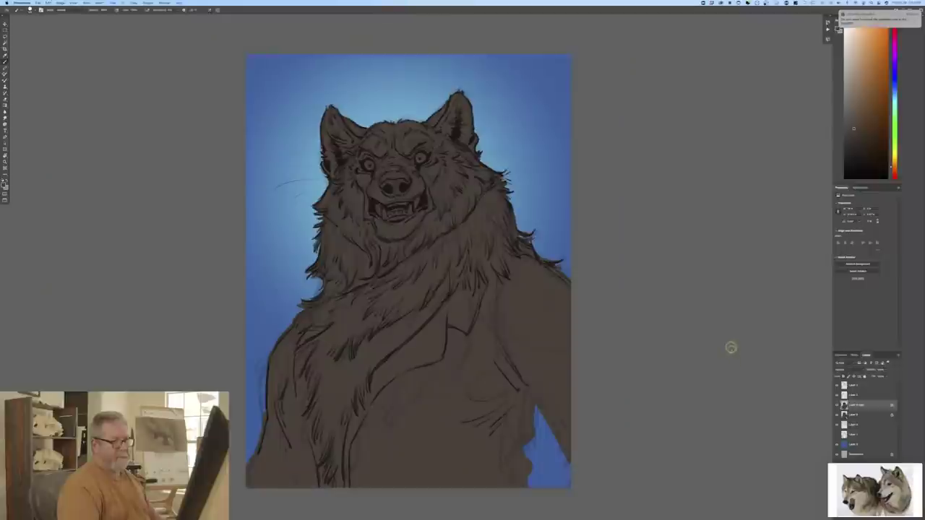
Step: Try to open the captured wolf screenshot from the Desktop folder
click(38, 3)
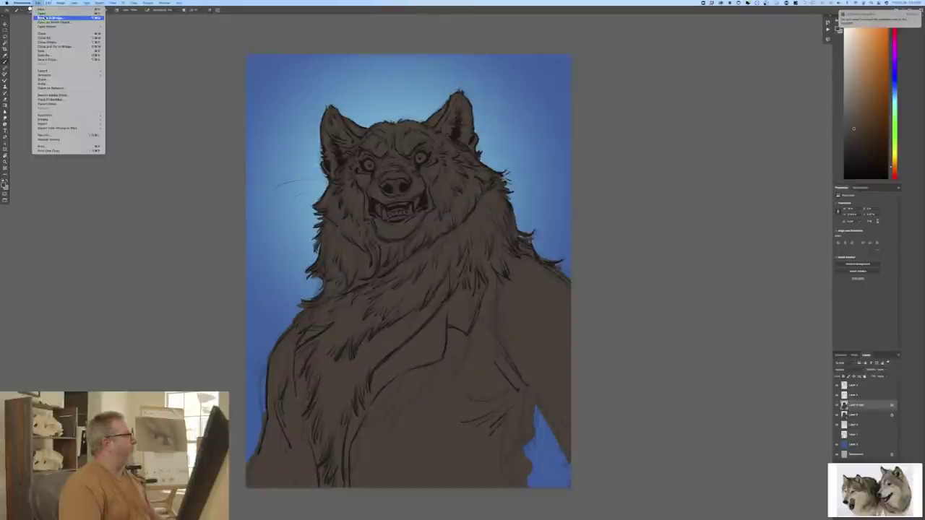
click(44, 14)
key(super+o)
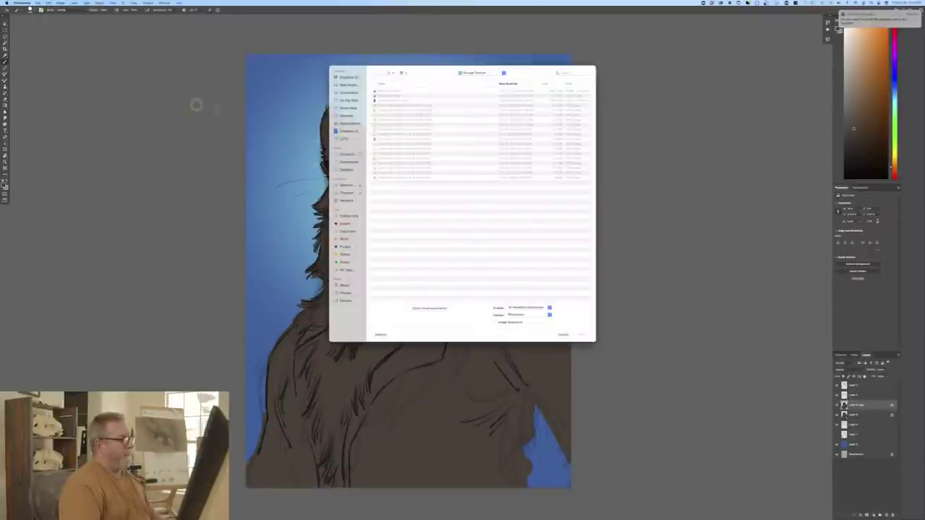
click(347, 169)
click(390, 92)
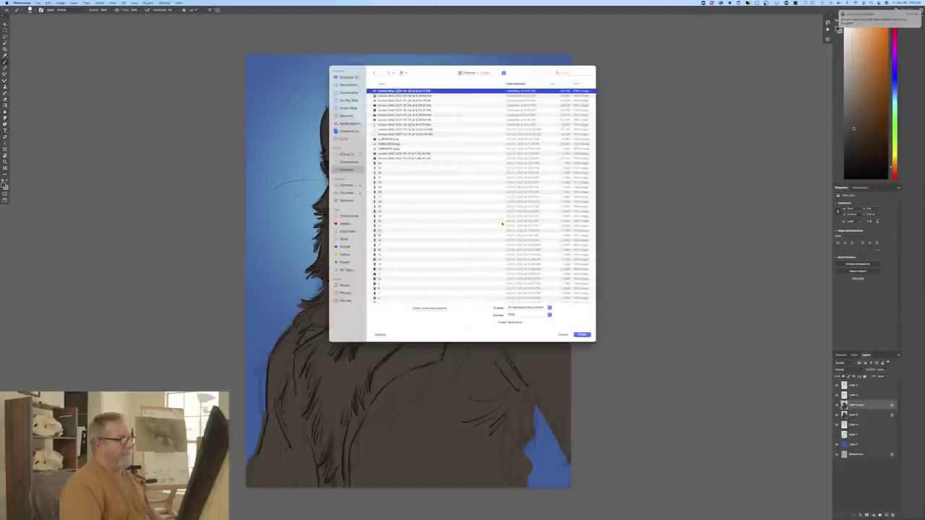
click(583, 335)
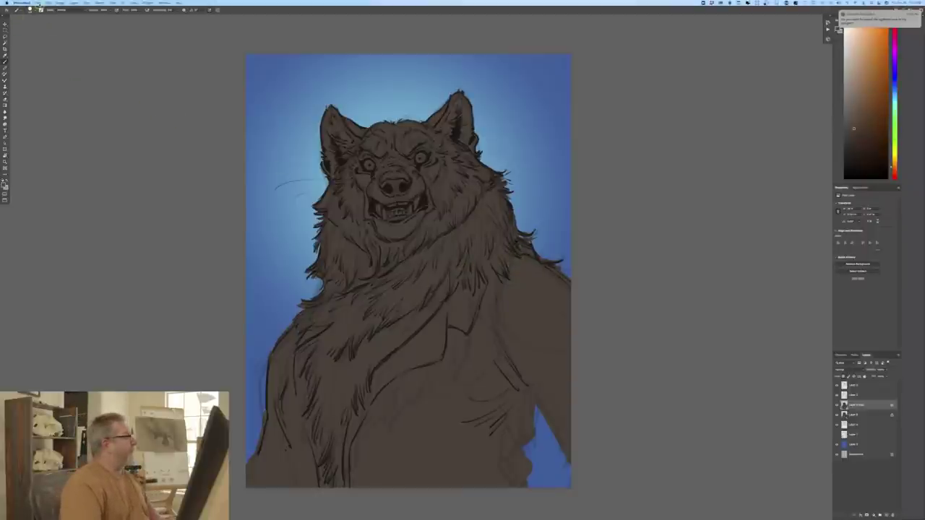
Step: Open the most recent screenshot in the Desktop folder, the one of the two wolves, as a reference image
click(39, 2)
click(41, 13)
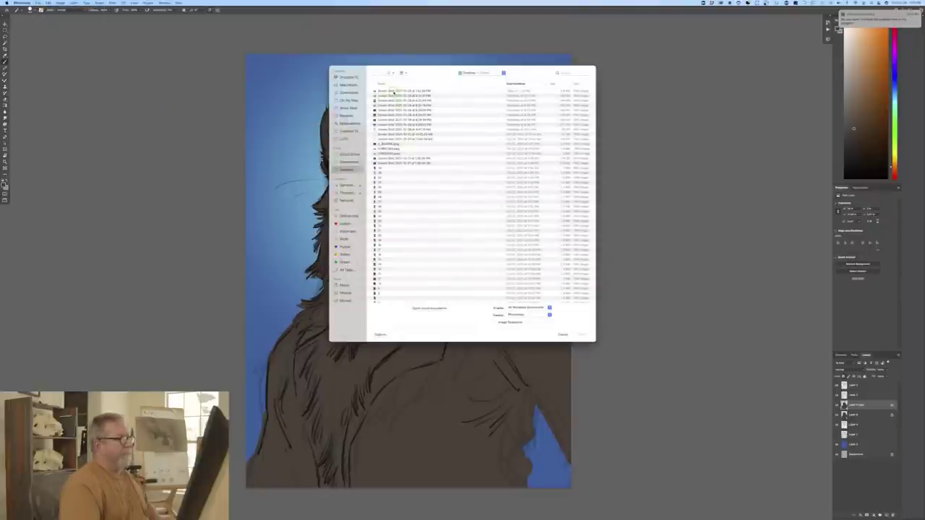
click(392, 93)
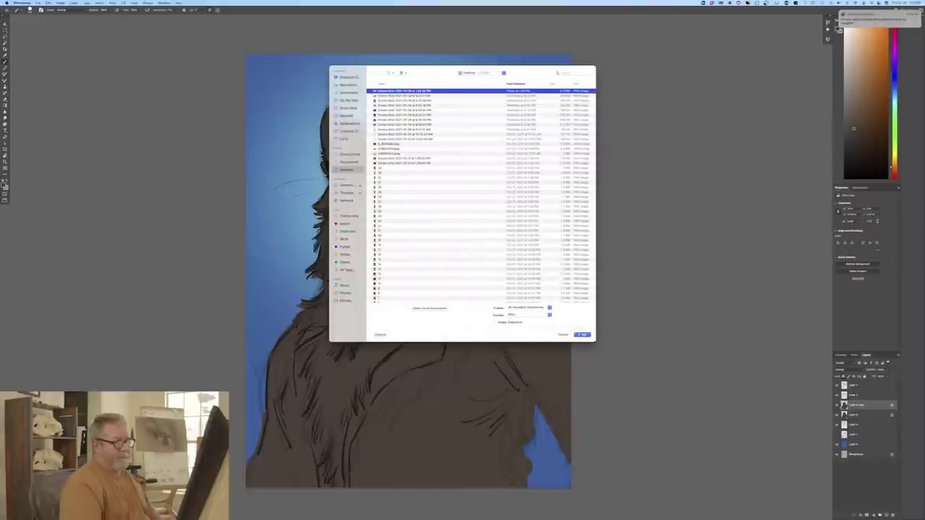
click(582, 335)
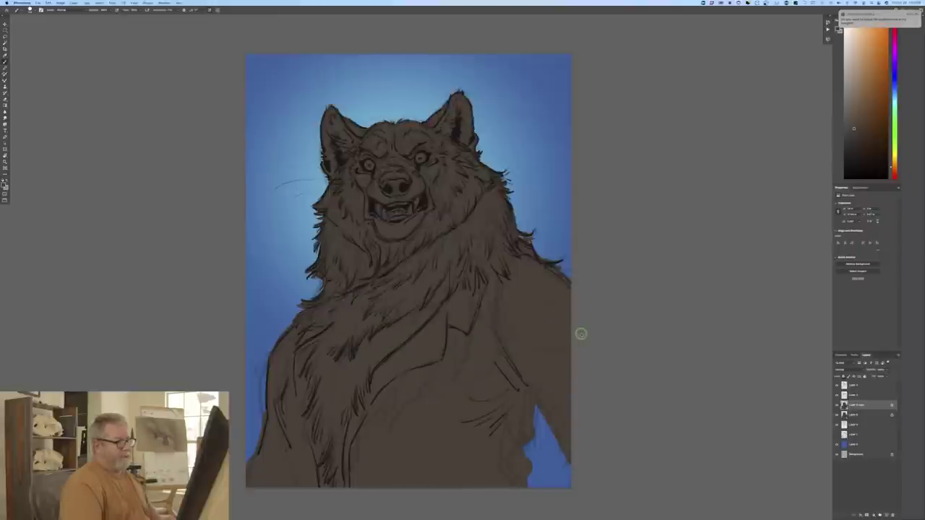
Step: Reduce the wolf reference window and move it off this display, leaving the painting in full-screen view
key(f)
key(f)
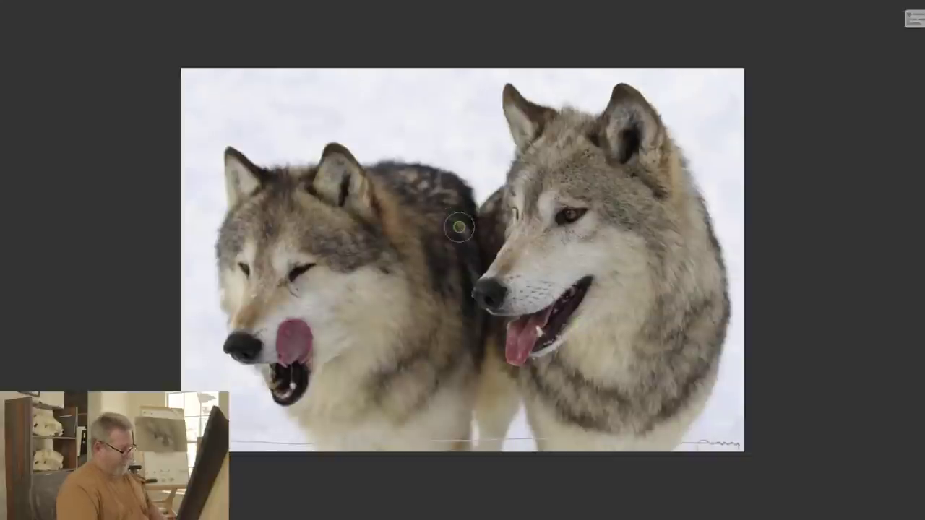
key(super+minus)
key(super+minus)
key(super+minus)
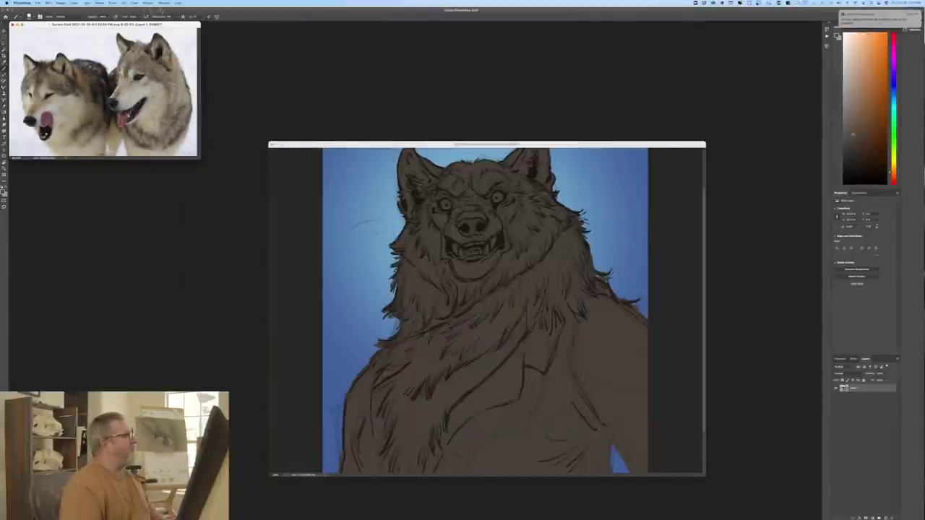
drag(168, 25, 398, 1)
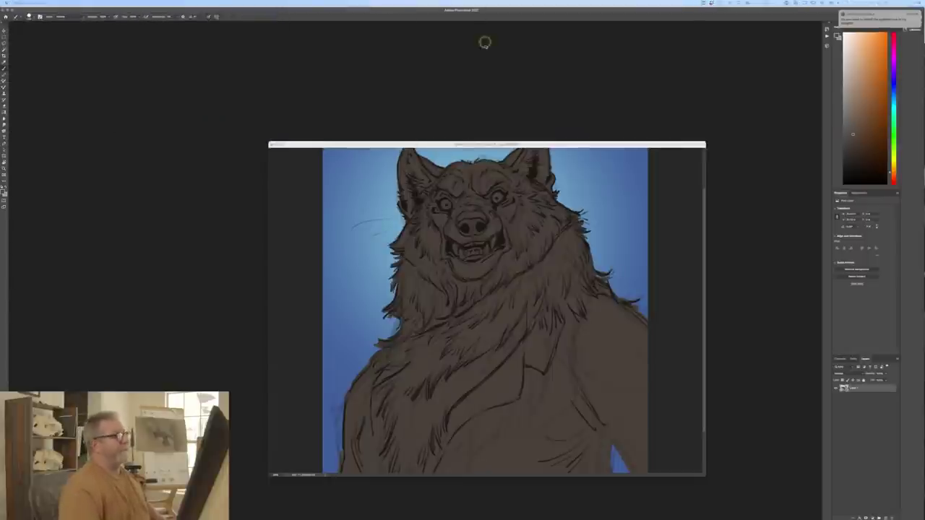
click(443, 143)
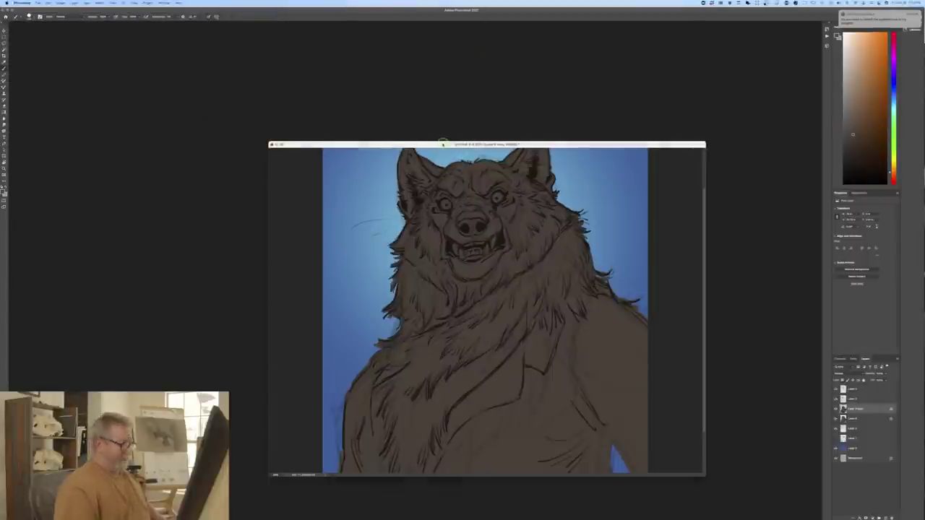
key(f)
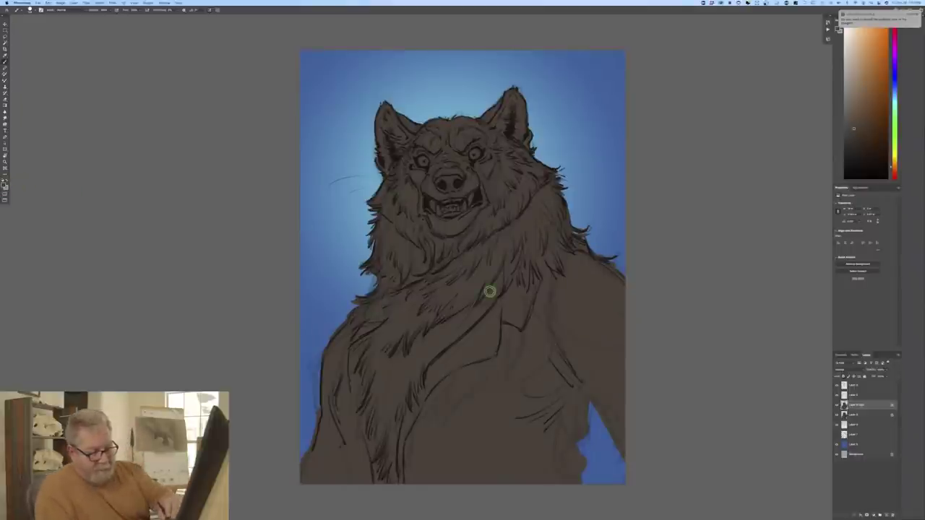
Step: Set the foreground colour to a light warm gray and select the first brush preset in the expanded custom brush folder
click(4, 182)
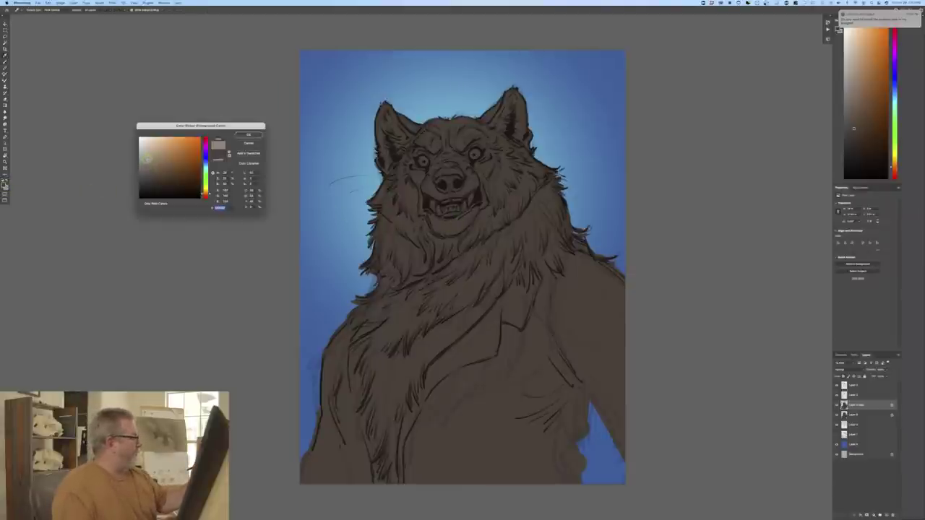
click(245, 135)
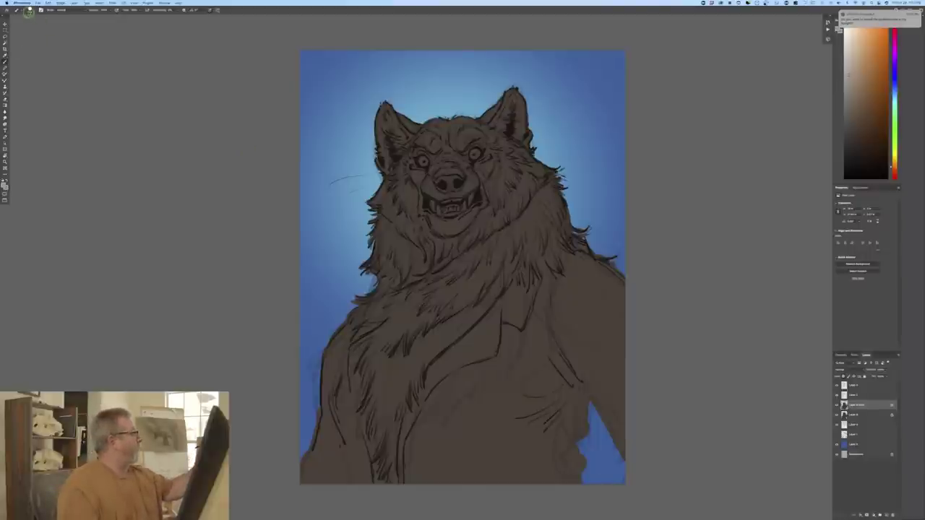
click(29, 10)
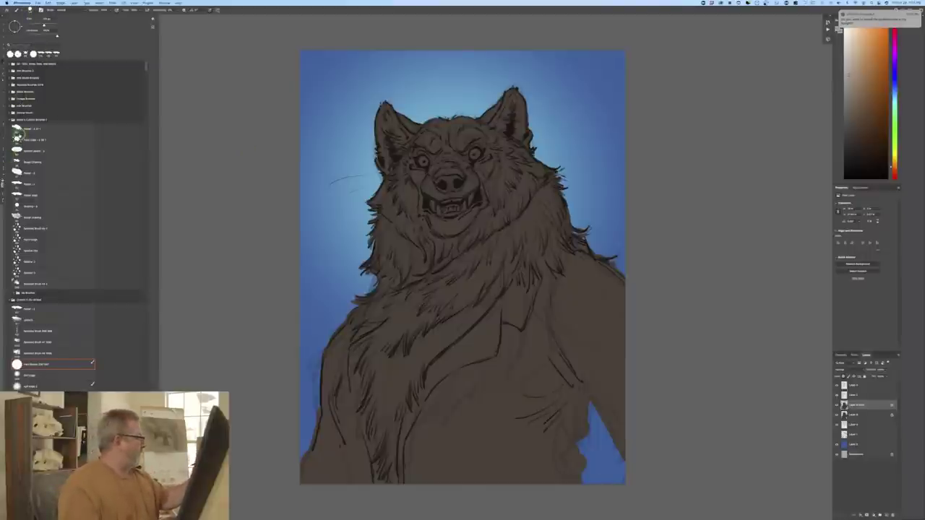
click(22, 130)
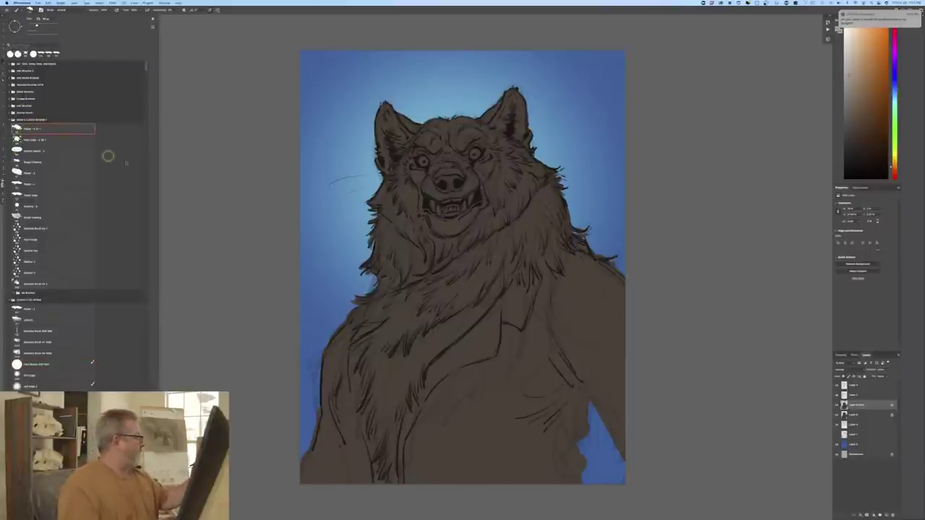
click(417, 205)
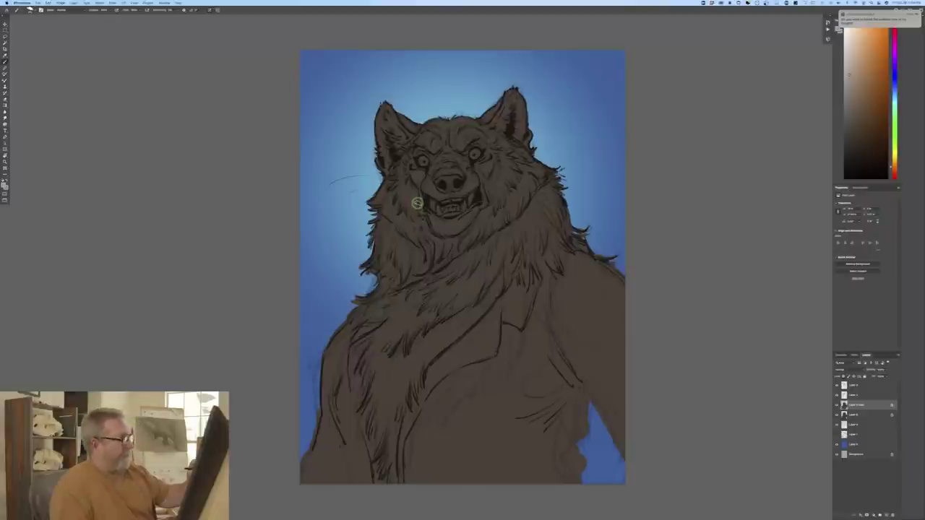
Step: Paint light gray markings on the werewolf's muzzle around the nose, above both eyes and beneath them
drag(472, 180, 435, 194)
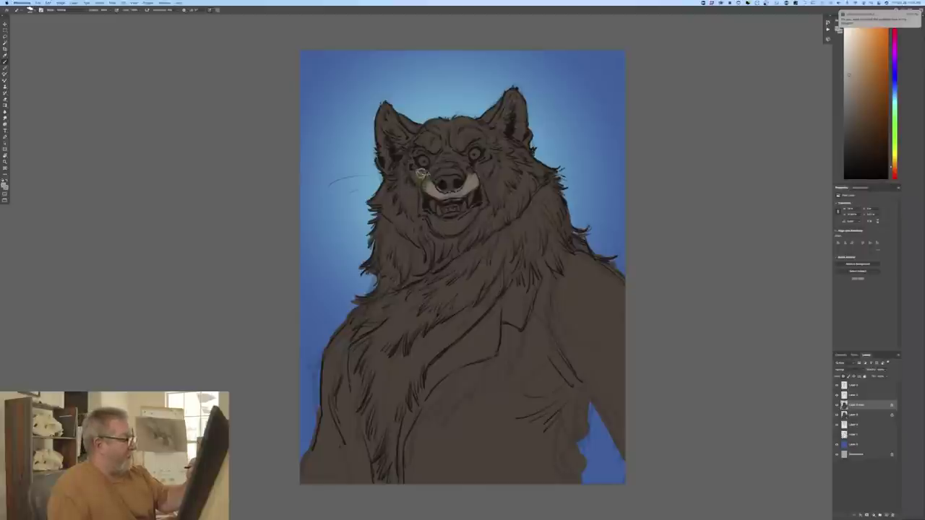
drag(414, 181, 423, 188)
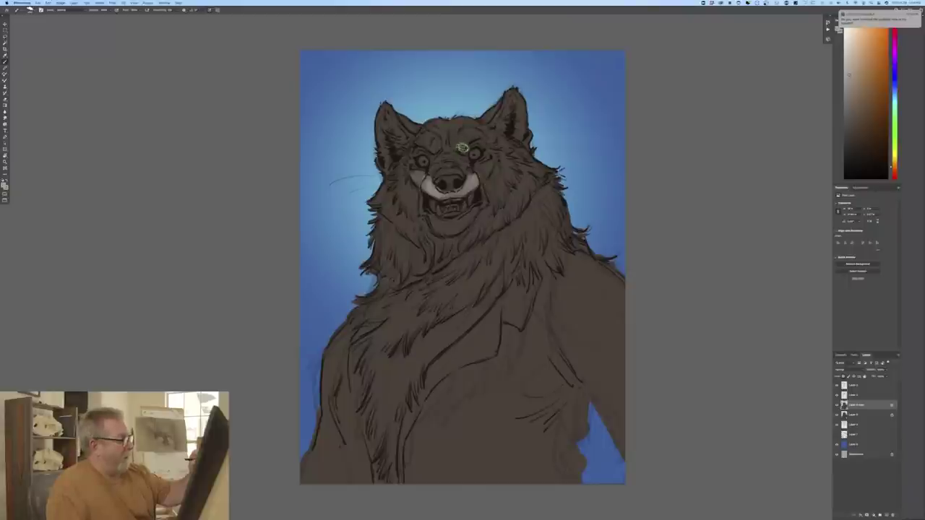
drag(463, 147, 463, 133)
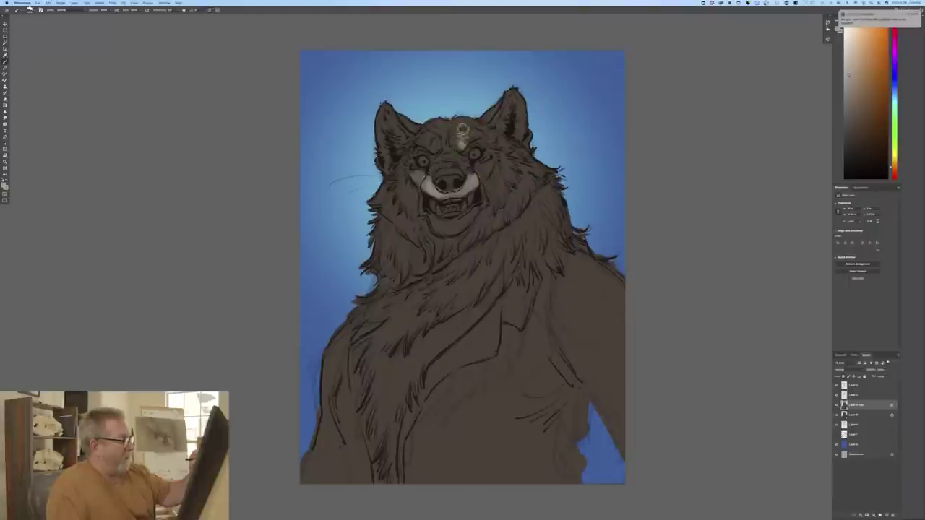
mouse_move(436, 146)
mouse_down()
mouse_move(457, 149)
mouse_move(466, 138)
mouse_up()
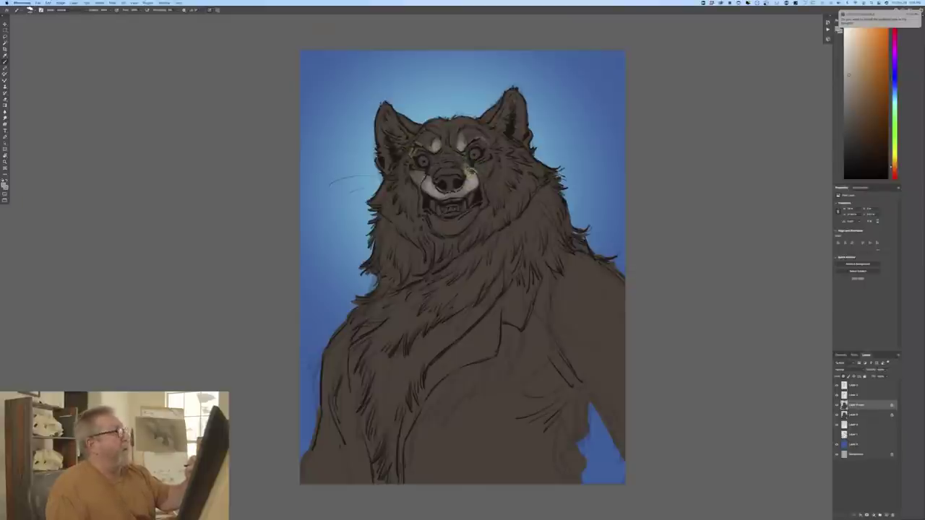
mouse_move(474, 169)
mouse_down()
mouse_move(487, 160)
mouse_move(480, 178)
mouse_up()
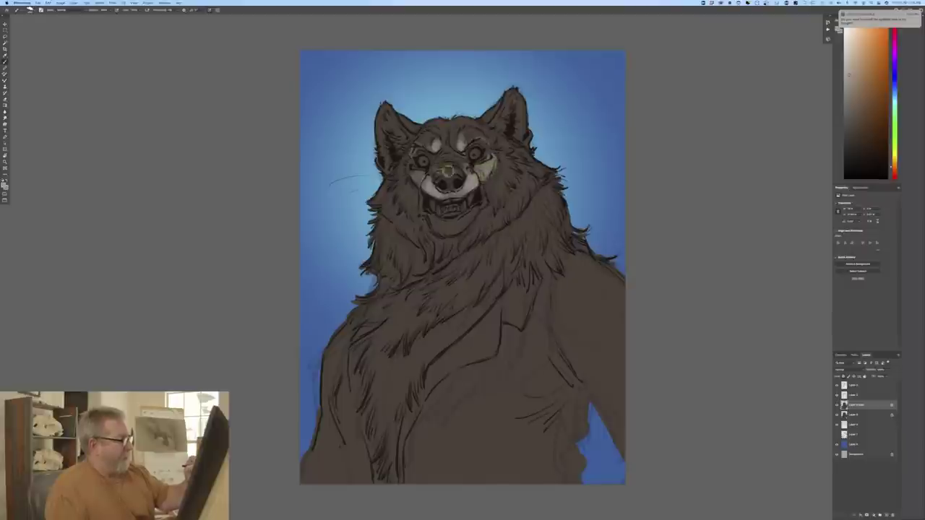
drag(416, 171, 420, 173)
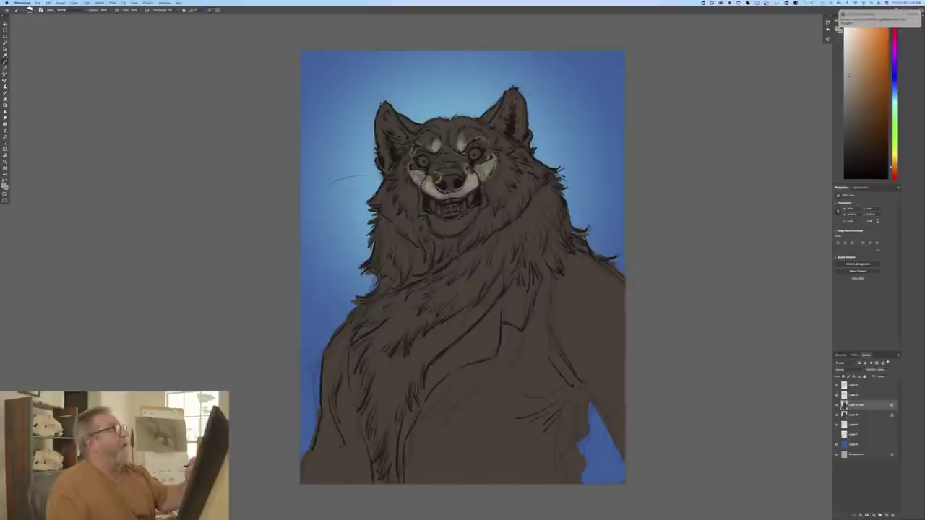
Step: Paint light gray fur over both of the werewolf's cheeks, the chin and the lower jaw around the mouth
drag(478, 163, 503, 165)
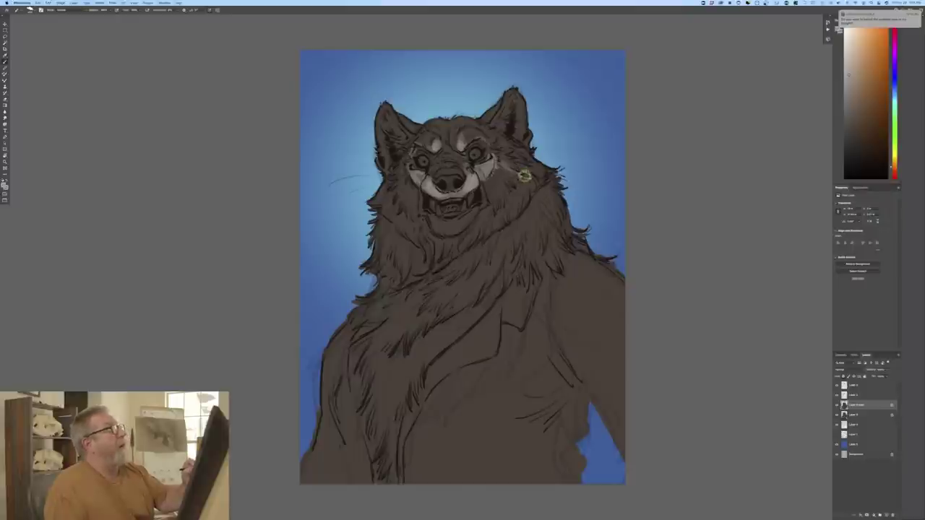
mouse_move(532, 175)
mouse_down()
mouse_move(531, 187)
mouse_move(512, 178)
mouse_move(518, 203)
mouse_move(504, 189)
mouse_move(492, 203)
mouse_move(486, 188)
mouse_move(487, 209)
mouse_move(502, 206)
mouse_move(499, 168)
mouse_move(524, 195)
mouse_up()
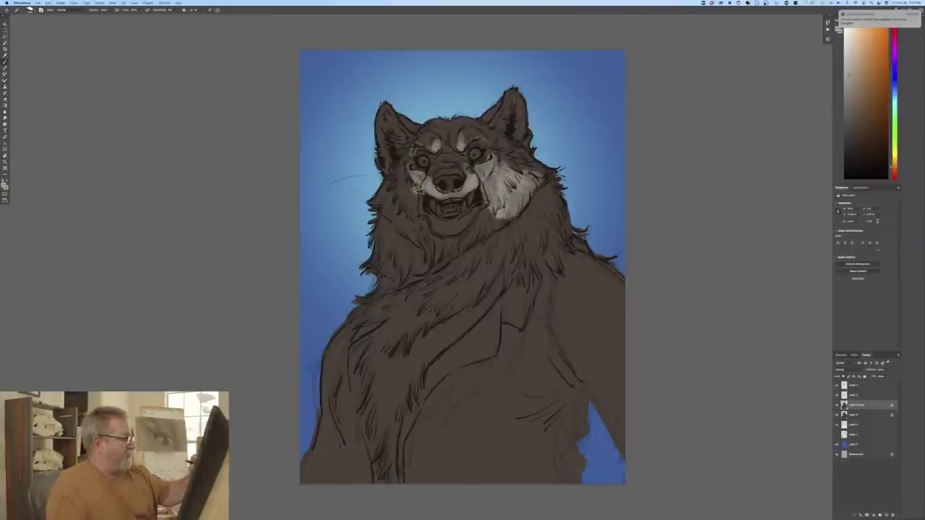
mouse_move(417, 189)
mouse_down()
mouse_move(417, 199)
mouse_move(409, 181)
mouse_move(398, 189)
mouse_move(411, 239)
mouse_move(397, 216)
mouse_up()
mouse_move(471, 210)
mouse_down()
mouse_move(499, 220)
mouse_move(466, 238)
mouse_move(488, 179)
mouse_up()
drag(464, 223, 456, 230)
mouse_move(425, 201)
mouse_down()
mouse_move(421, 211)
mouse_move(447, 236)
mouse_up()
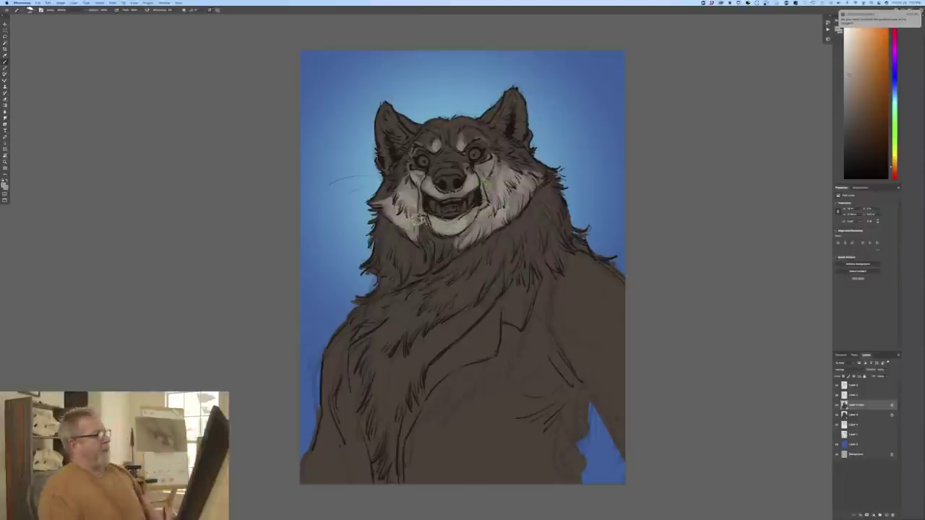
drag(420, 201, 417, 189)
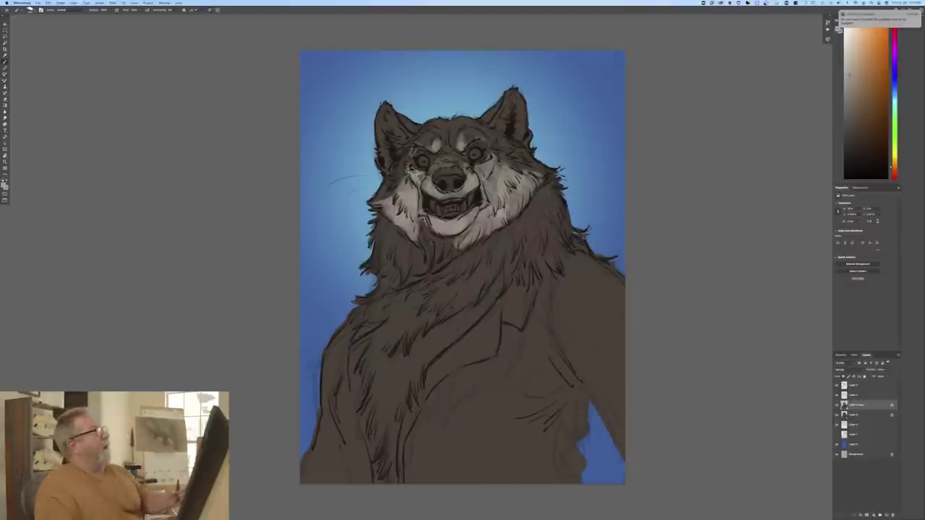
mouse_move(473, 214)
mouse_down()
mouse_move(520, 211)
mouse_move(541, 180)
mouse_up()
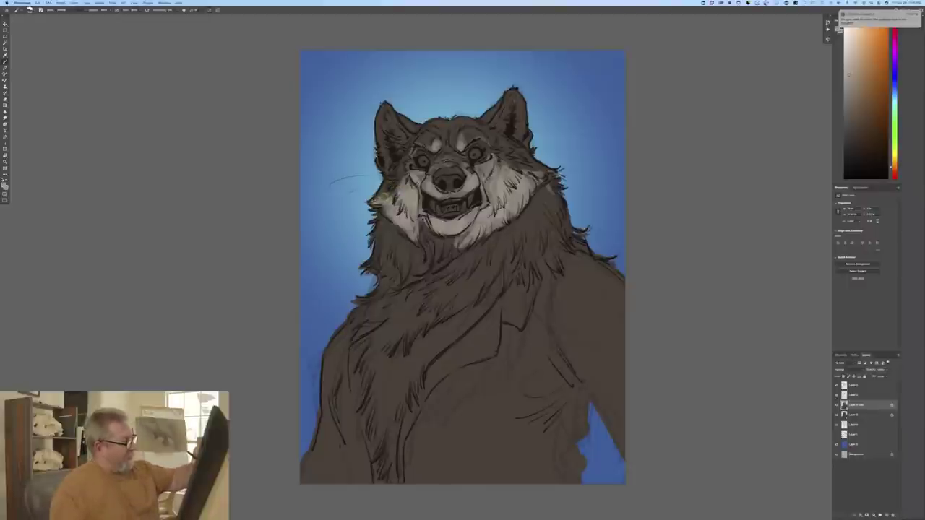
Step: Extend the light gray fur below the jaw across the neck ruff down to the upper chest
mouse_move(422, 233)
mouse_down()
mouse_move(435, 255)
mouse_move(460, 234)
mouse_move(499, 227)
mouse_move(539, 188)
mouse_move(535, 229)
mouse_move(491, 267)
mouse_move(498, 231)
mouse_move(484, 271)
mouse_move(512, 247)
mouse_move(528, 208)
mouse_up()
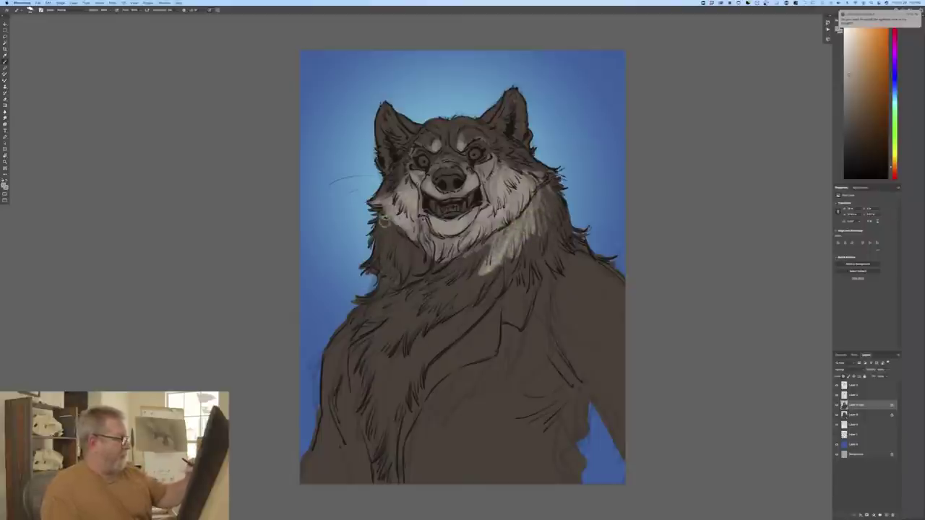
mouse_move(386, 217)
mouse_down()
mouse_move(394, 263)
mouse_move(409, 269)
mouse_move(455, 253)
mouse_move(462, 277)
mouse_move(450, 294)
mouse_move(473, 265)
mouse_move(467, 288)
mouse_up()
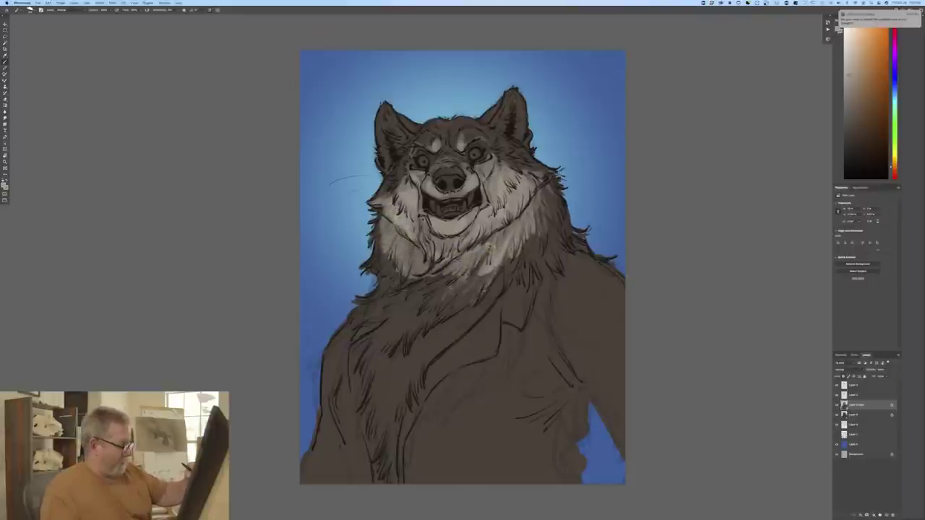
mouse_move(489, 247)
mouse_down()
mouse_move(463, 296)
mouse_move(469, 268)
mouse_move(441, 289)
mouse_move(426, 282)
mouse_move(447, 275)
mouse_up()
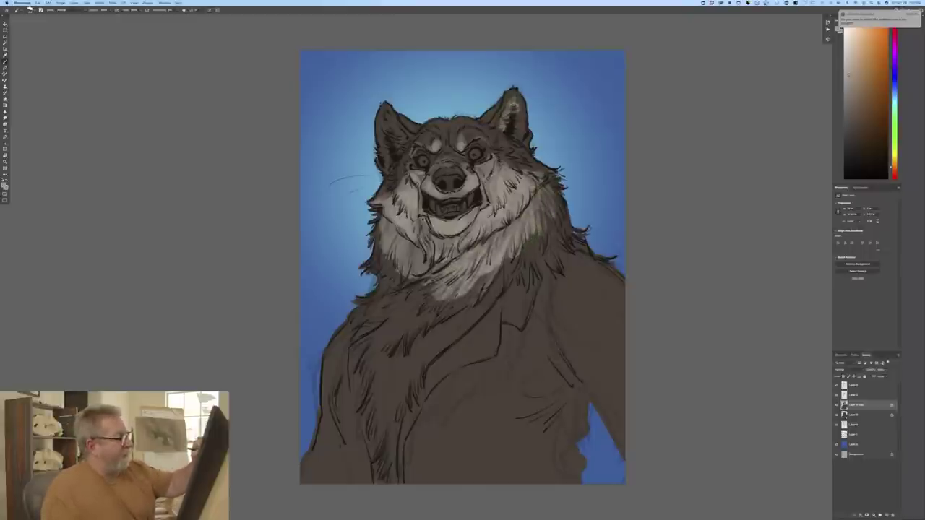
Step: Paint light gray fur inside both of the werewolf's ears and add strokes to the neck ruff below the cheek
drag(512, 106, 518, 115)
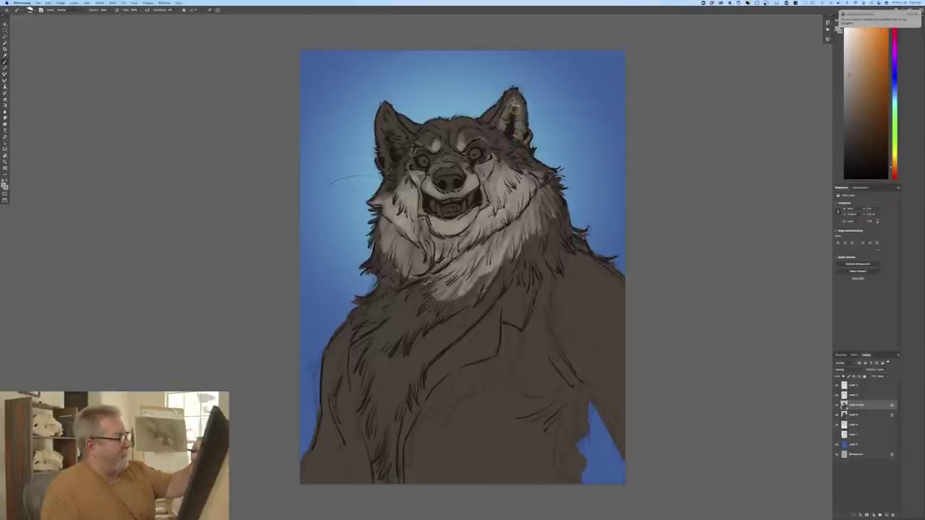
drag(497, 128, 509, 140)
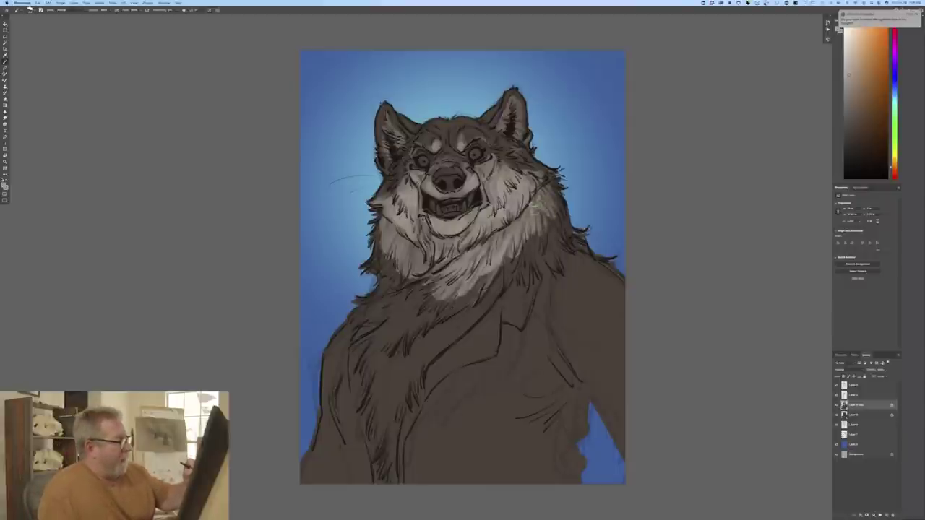
drag(533, 241, 519, 230)
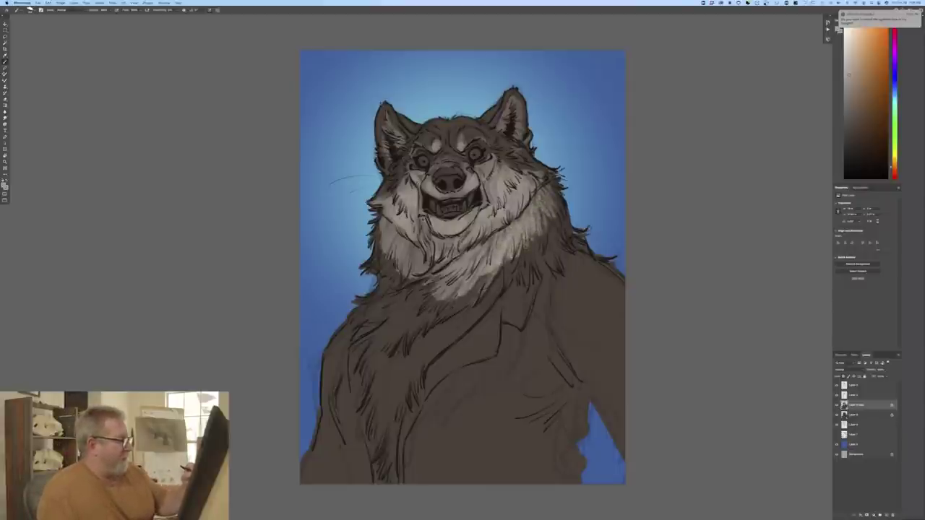
Step: Extend the light gray fur across the neck and down the middle of the chest to the canvas's lower edge
mouse_move(388, 227)
mouse_down()
mouse_move(386, 272)
mouse_move(397, 285)
mouse_move(429, 280)
mouse_move(405, 311)
mouse_move(444, 318)
mouse_move(478, 292)
mouse_move(426, 330)
mouse_move(402, 320)
mouse_move(409, 291)
mouse_up()
mouse_move(416, 328)
mouse_down()
mouse_move(401, 310)
mouse_move(372, 304)
mouse_move(370, 326)
mouse_move(405, 339)
mouse_move(376, 375)
mouse_move(393, 386)
mouse_move(390, 419)
mouse_up()
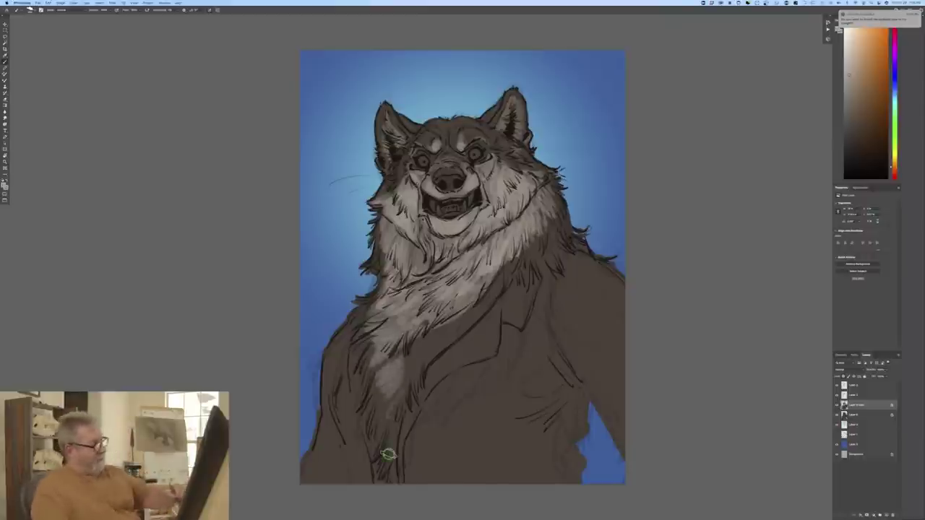
mouse_move(480, 289)
mouse_down()
mouse_move(473, 307)
mouse_move(533, 247)
mouse_up()
mouse_move(470, 315)
mouse_down()
mouse_move(408, 373)
mouse_move(399, 401)
mouse_move(452, 310)
mouse_move(418, 353)
mouse_move(371, 351)
mouse_move(361, 340)
mouse_move(376, 318)
mouse_move(374, 301)
mouse_move(362, 317)
mouse_up()
mouse_move(365, 354)
mouse_down()
mouse_move(367, 388)
mouse_move(379, 377)
mouse_move(378, 430)
mouse_move(393, 415)
mouse_move(396, 478)
mouse_up()
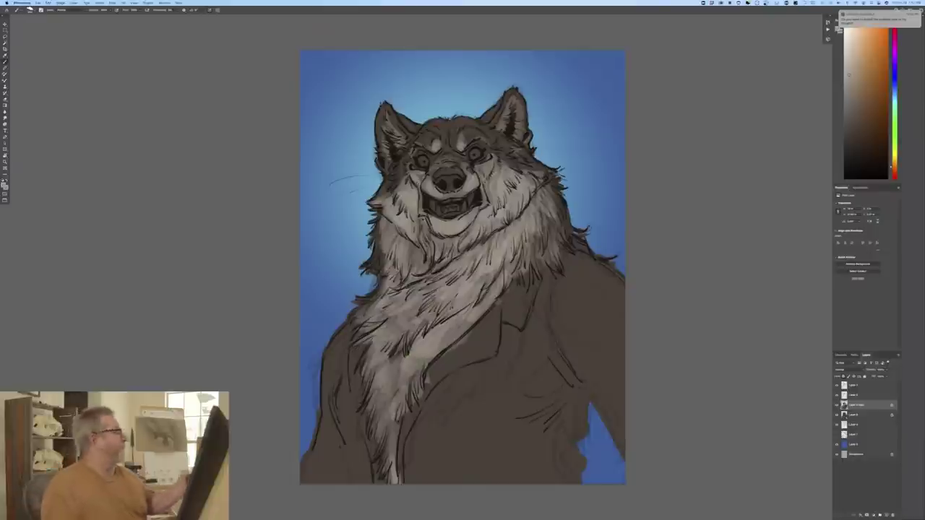
Step: Set the foreground colour to a dark, muted blue and paint the werewolf's nose with it
click(5, 186)
drag(210, 165, 204, 165)
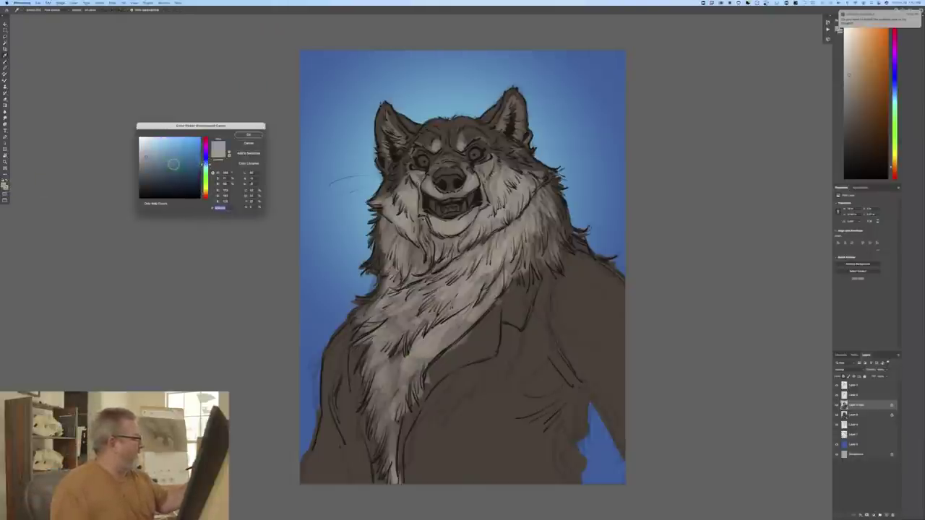
drag(146, 156, 160, 176)
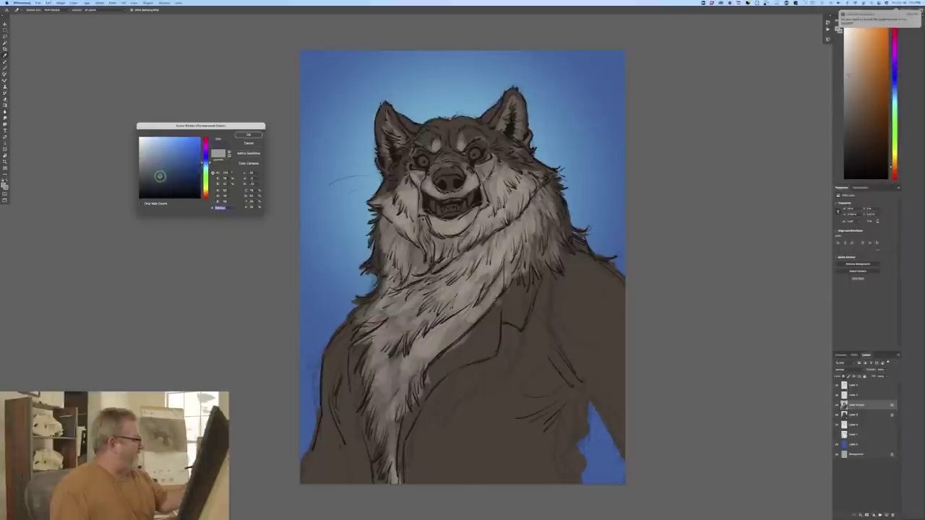
click(242, 135)
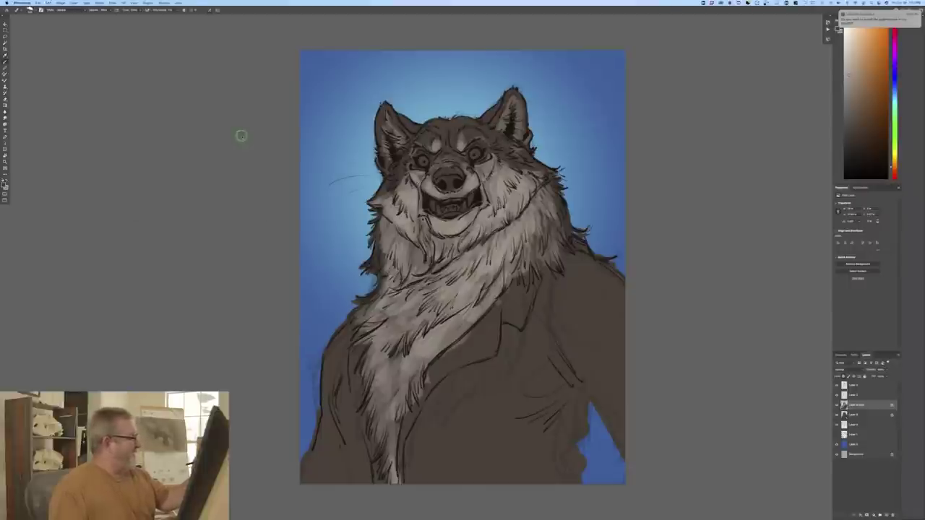
mouse_move(448, 175)
mouse_down()
mouse_move(451, 185)
mouse_move(441, 185)
mouse_move(439, 175)
mouse_move(455, 174)
mouse_move(440, 177)
mouse_move(450, 184)
mouse_up()
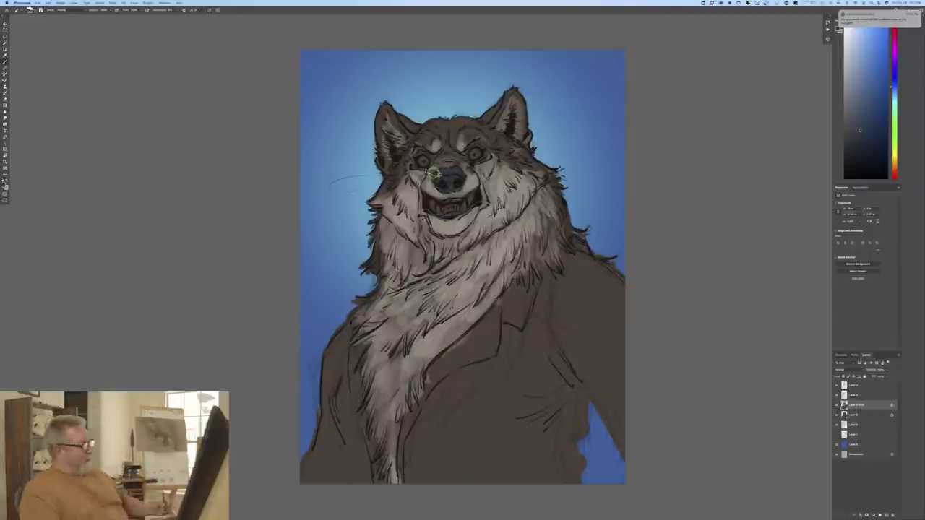
Step: Darken the foreground blue to near-black and shade the nose around the nostrils
click(4, 183)
click(162, 191)
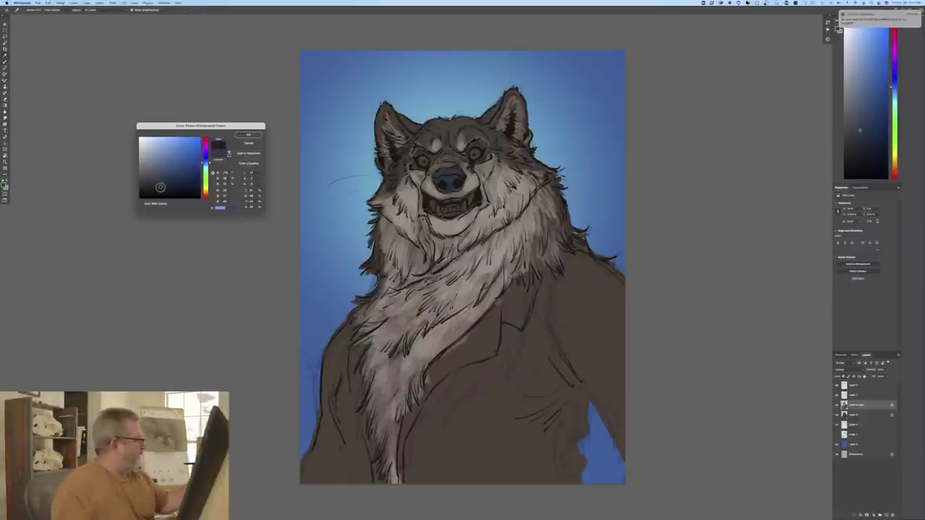
click(245, 135)
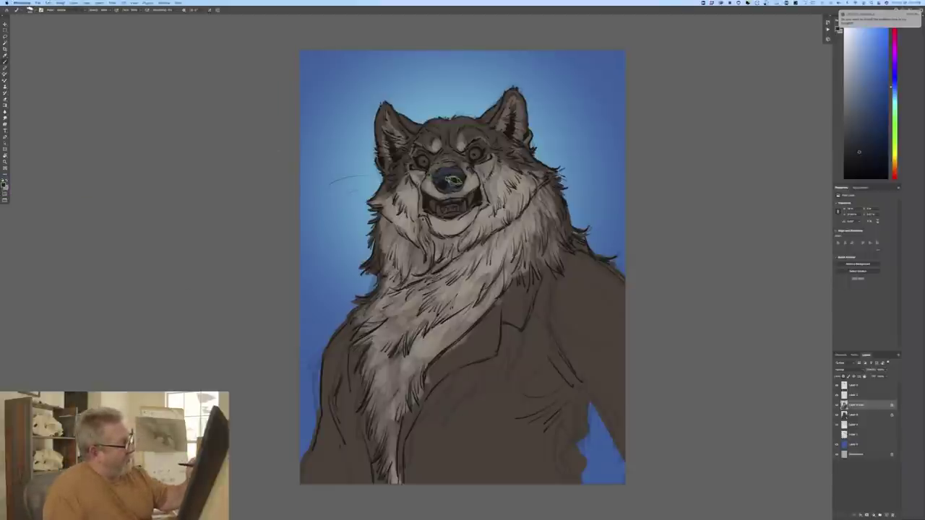
drag(457, 181, 450, 181)
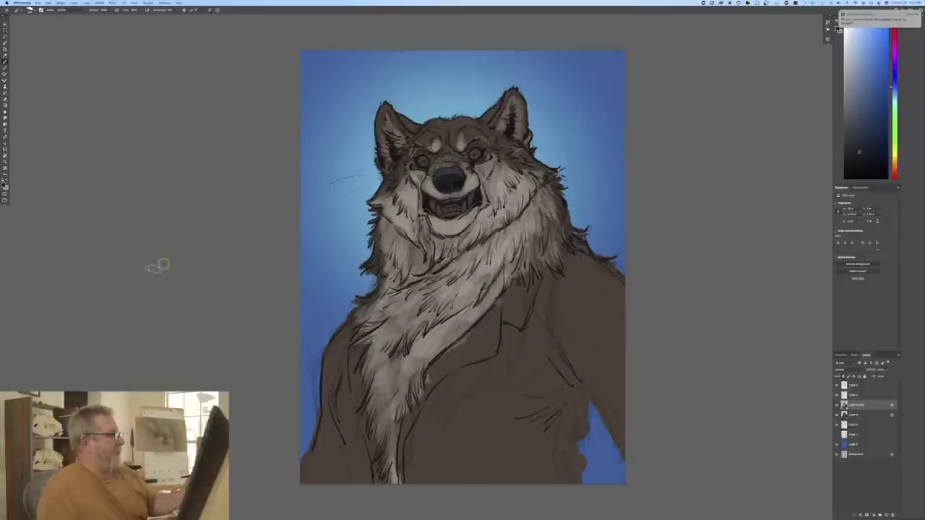
Step: Set the foreground colour to a pale yellow and paint the irises of both eyes
click(4, 186)
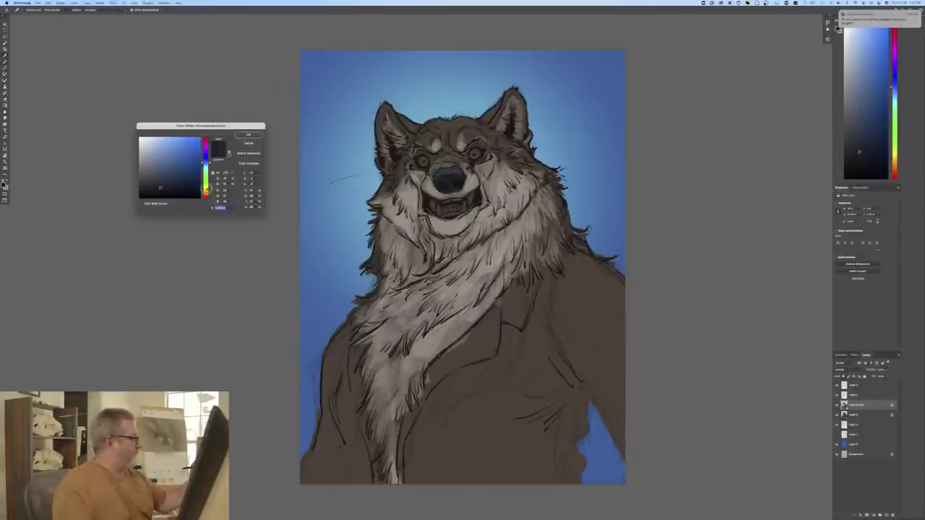
click(205, 189)
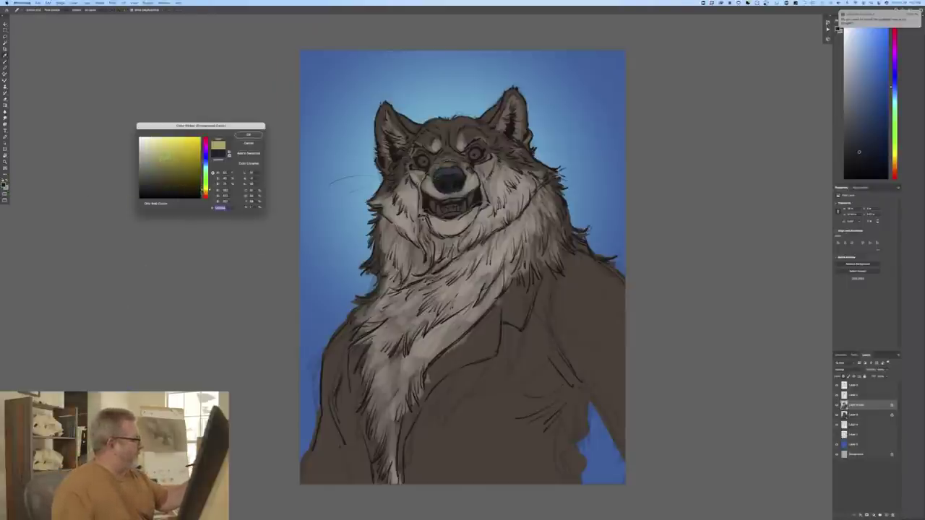
click(246, 135)
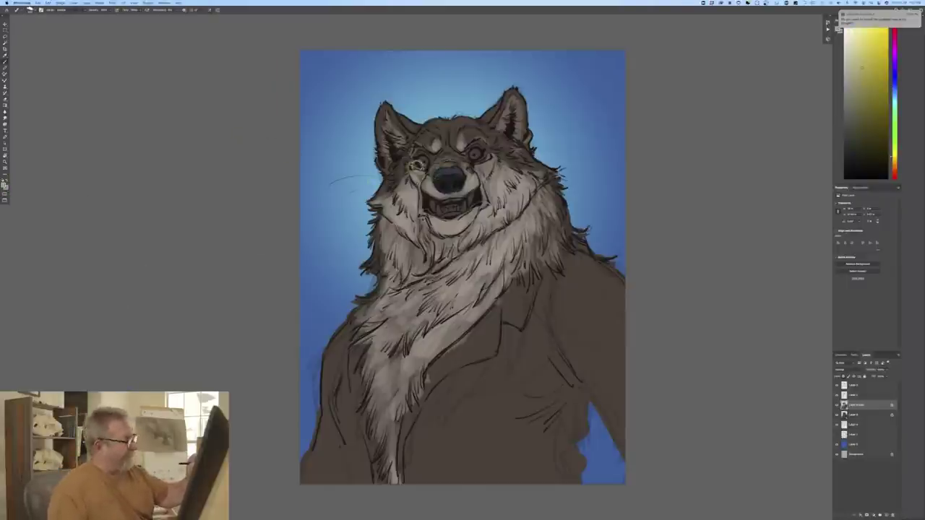
mouse_move(421, 160)
mouse_down()
mouse_move(415, 166)
mouse_move(475, 153)
mouse_up()
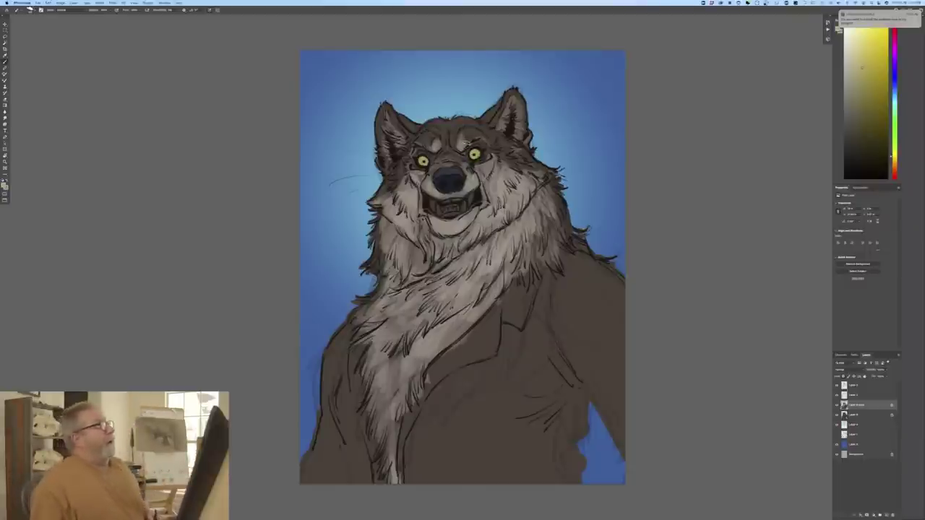
Step: Shift the foreground colour to a brighter golden yellow and intensify both eyes with it
click(4, 183)
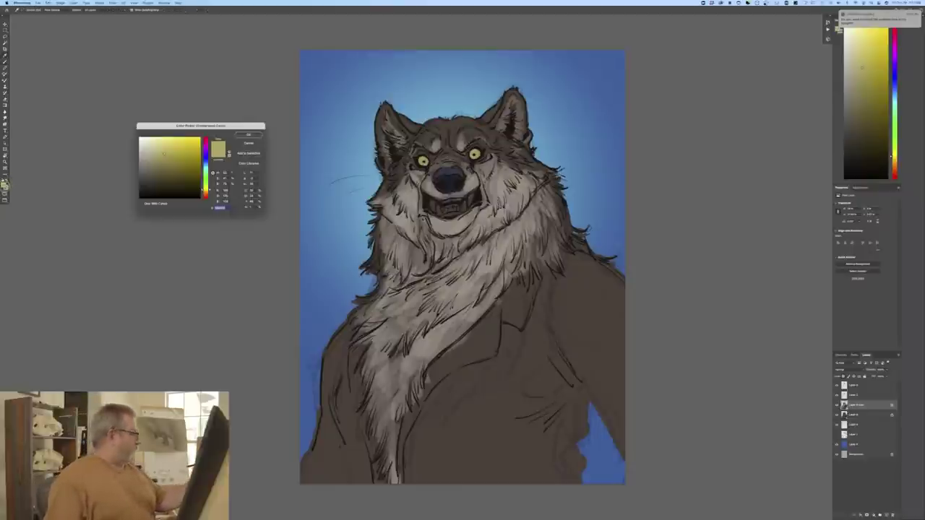
drag(207, 190, 207, 194)
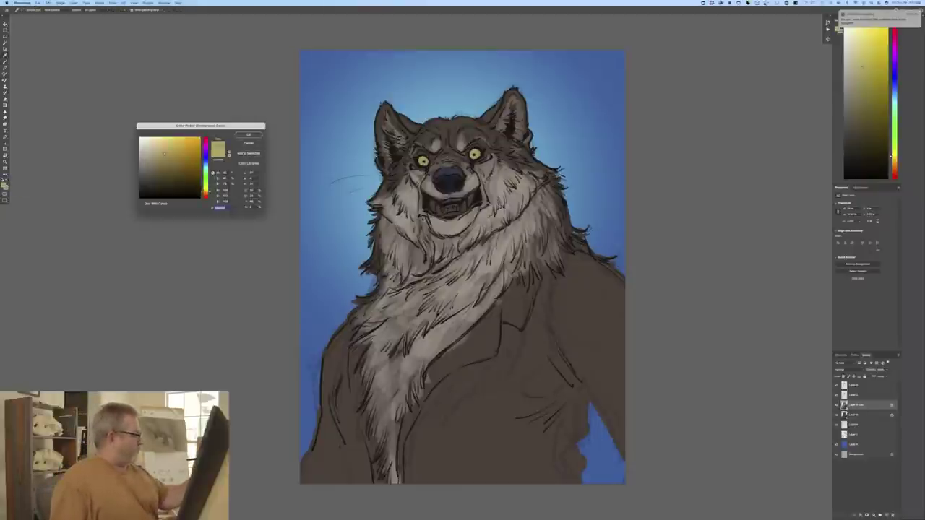
click(249, 135)
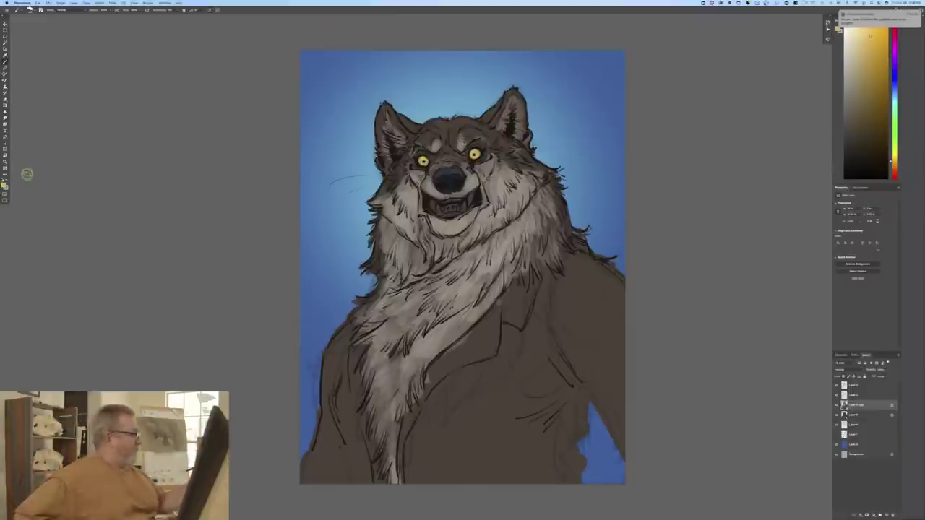
Step: Set the foreground colour to a pale, grayish cream and paint the fangs and teeth in the open mouth
click(4, 182)
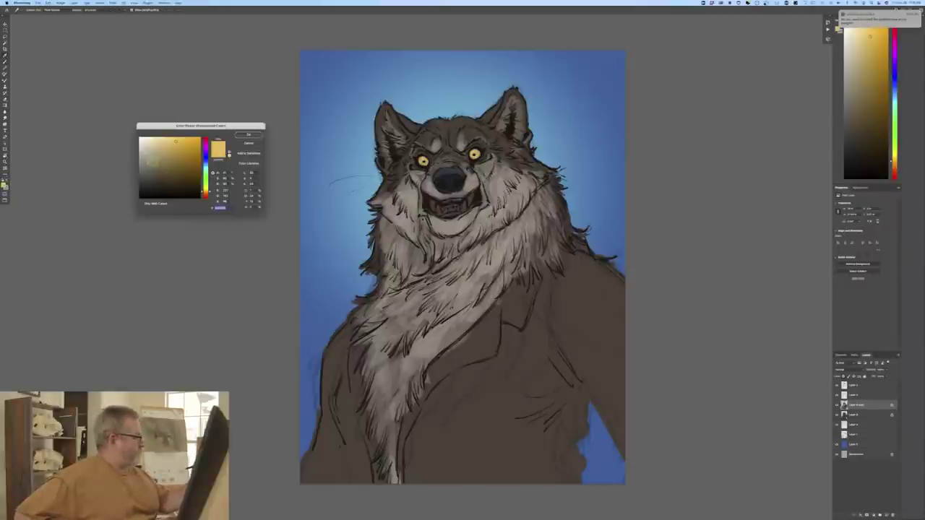
click(150, 158)
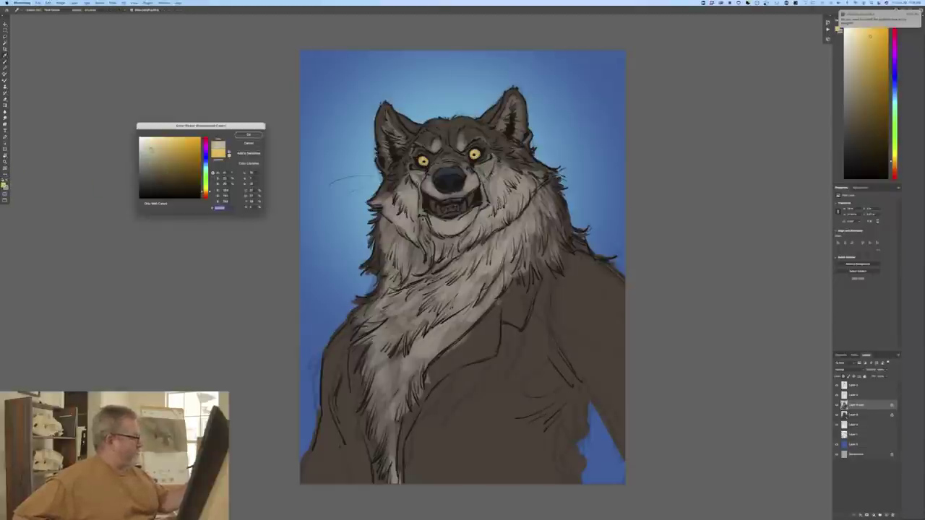
click(248, 135)
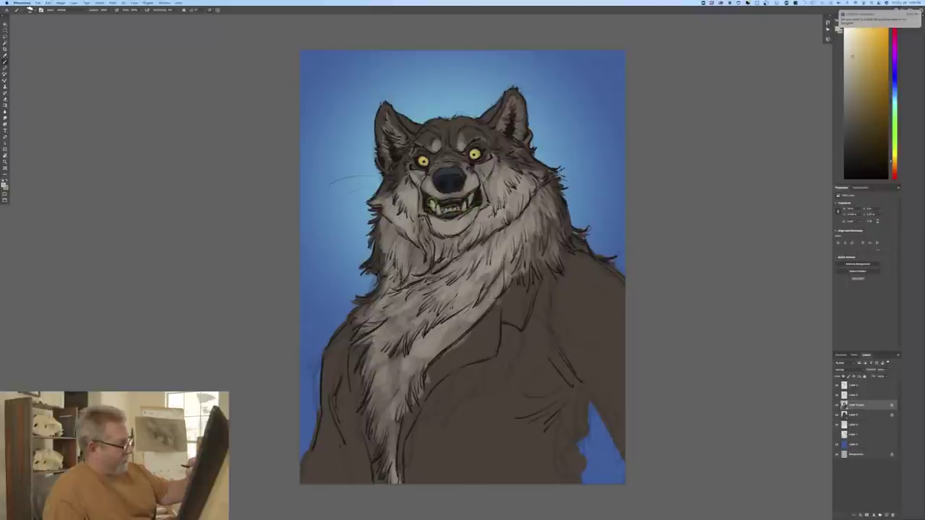
drag(432, 202, 451, 197)
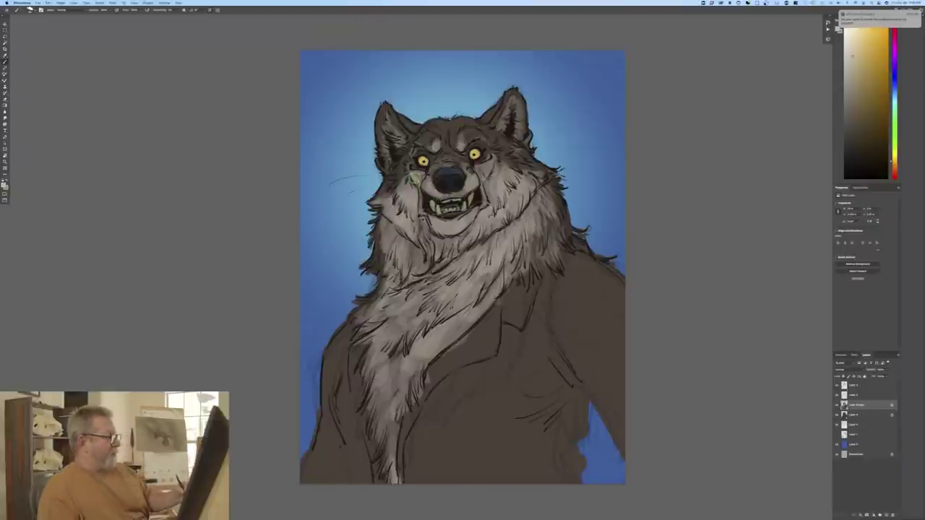
drag(432, 206, 462, 202)
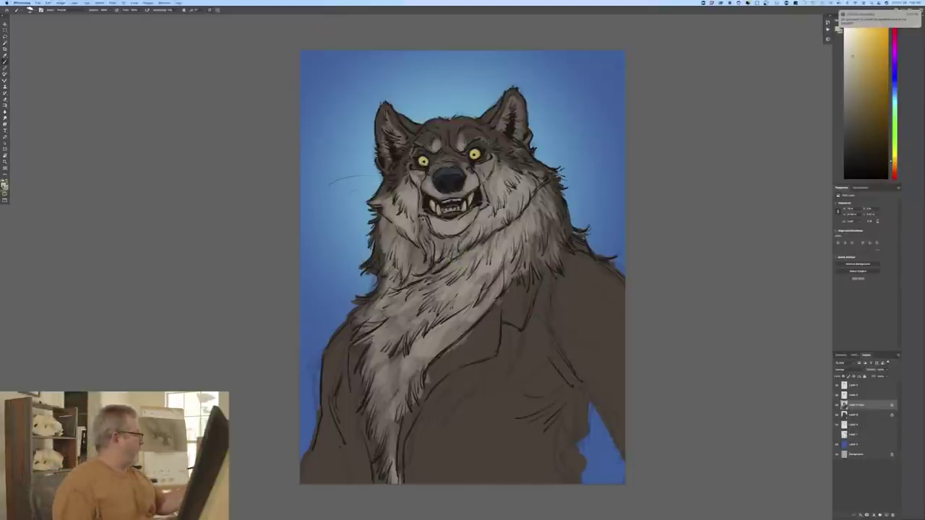
Step: Set the foreground colour to a muted, medium-dark red and paint the inside of the mouth around the teeth
click(5, 185)
drag(206, 193, 206, 200)
click(169, 154)
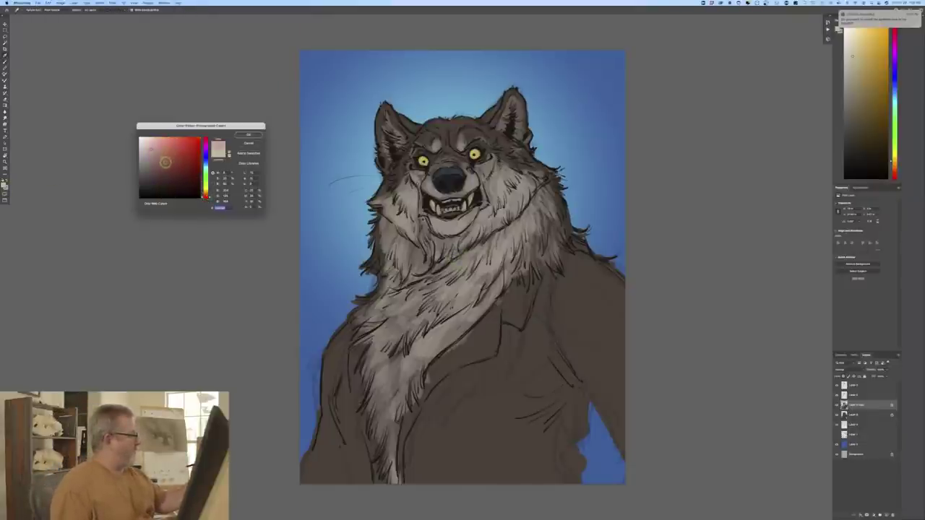
click(166, 162)
click(248, 135)
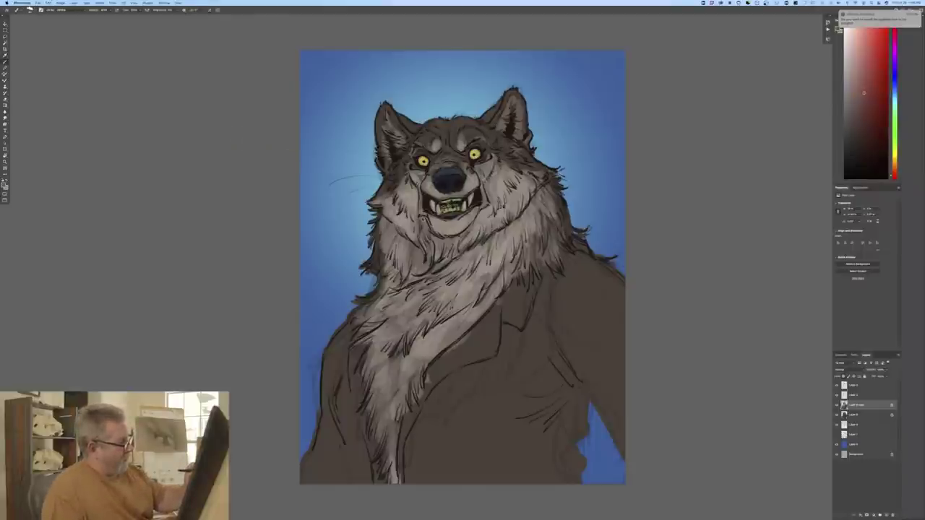
drag(442, 205, 432, 222)
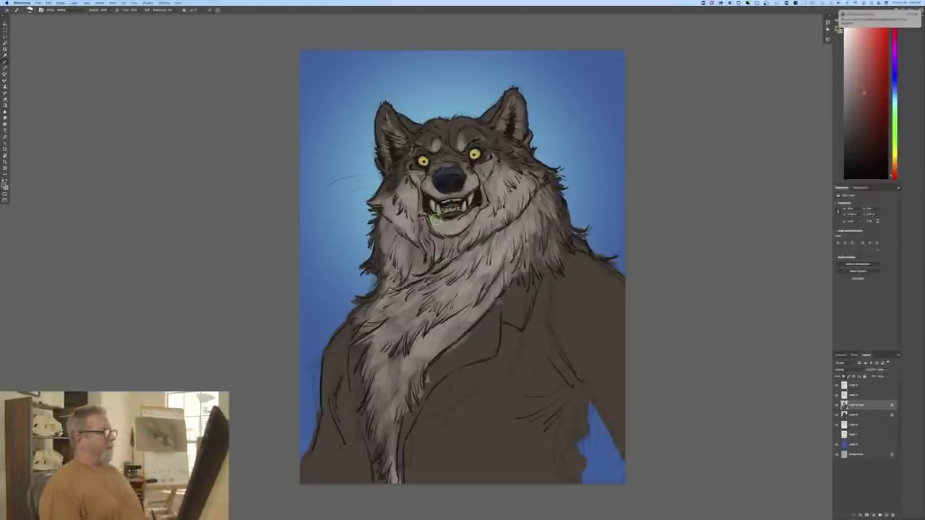
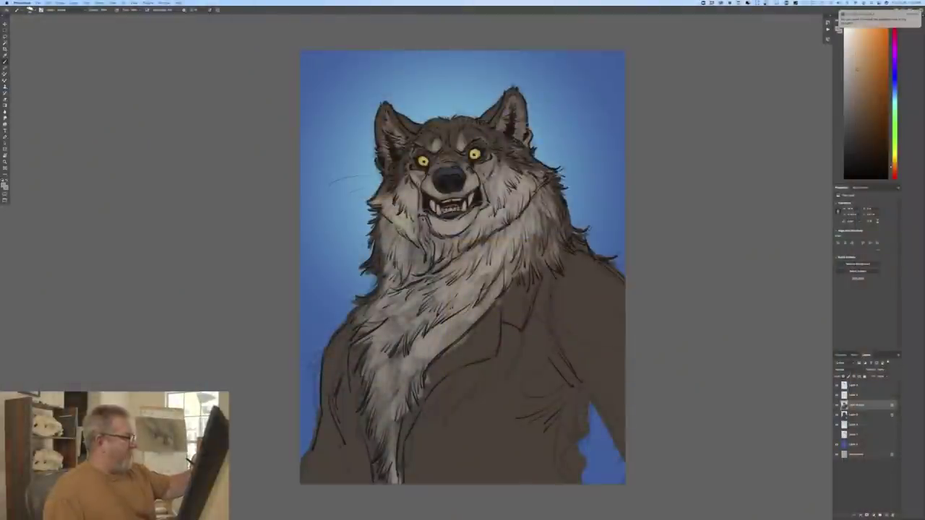
Step: Add warm tan tints to the outer cheek fur and the base of the ear on the same side
drag(387, 197, 373, 204)
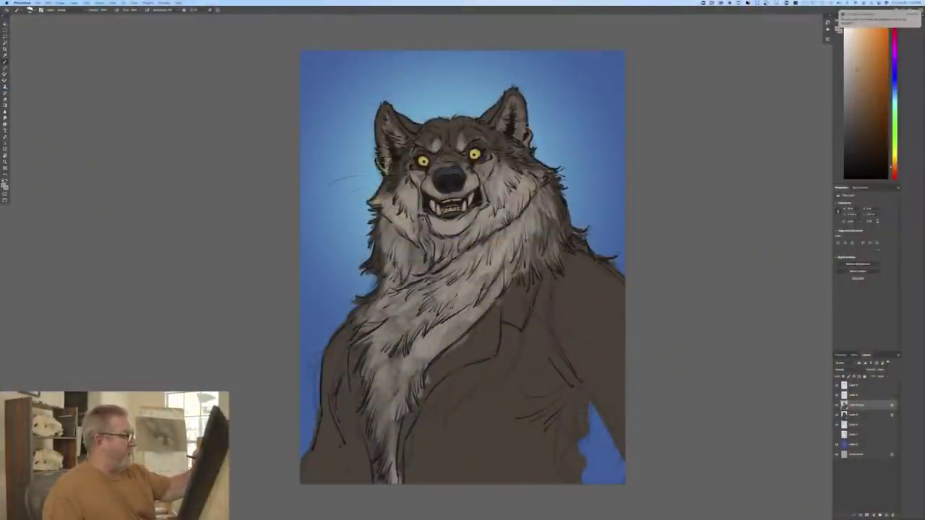
drag(382, 148, 385, 164)
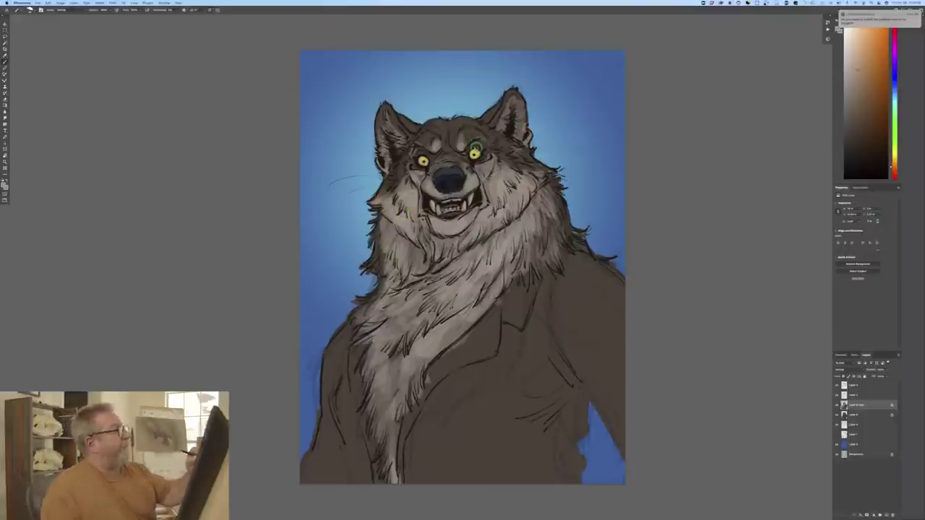
Step: Set the foreground colour to a darker, muted brown and tint the fur around the eyes, brows and forehead
click(5, 184)
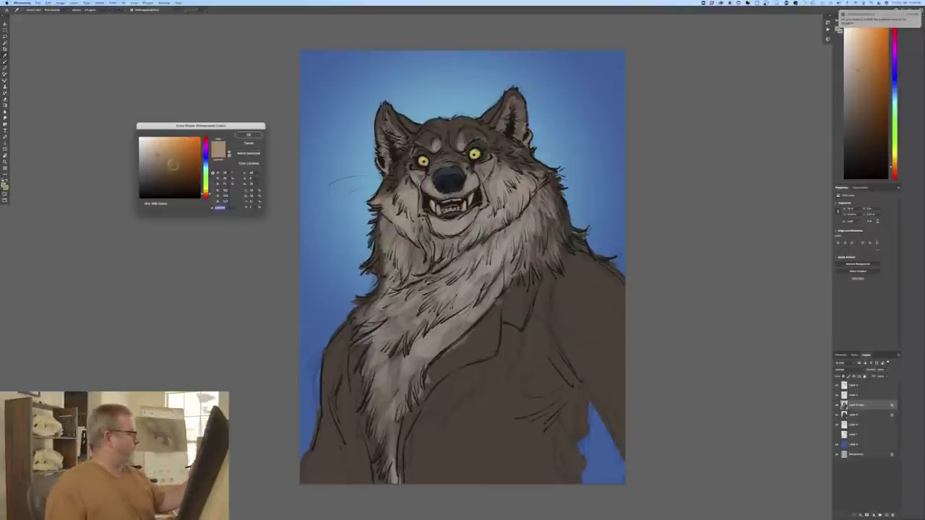
click(248, 135)
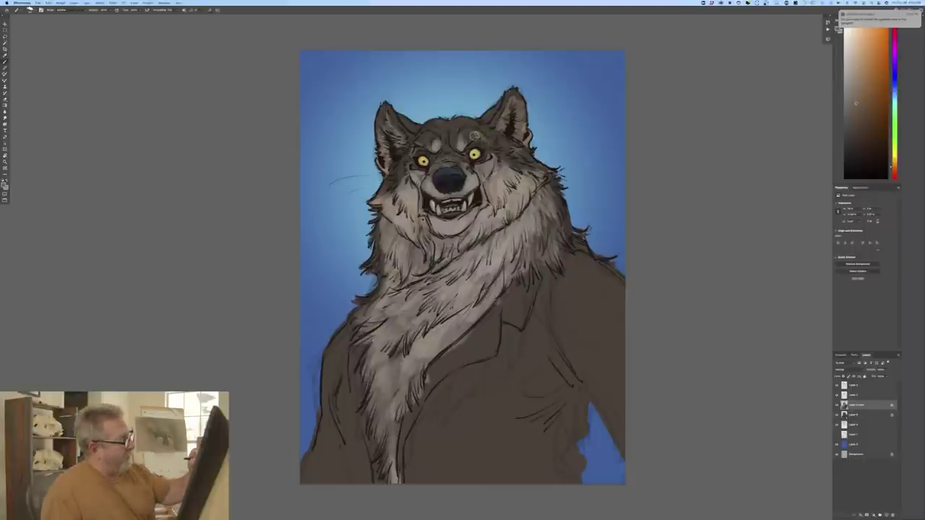
mouse_move(476, 134)
mouse_down()
mouse_move(491, 138)
mouse_move(467, 167)
mouse_up()
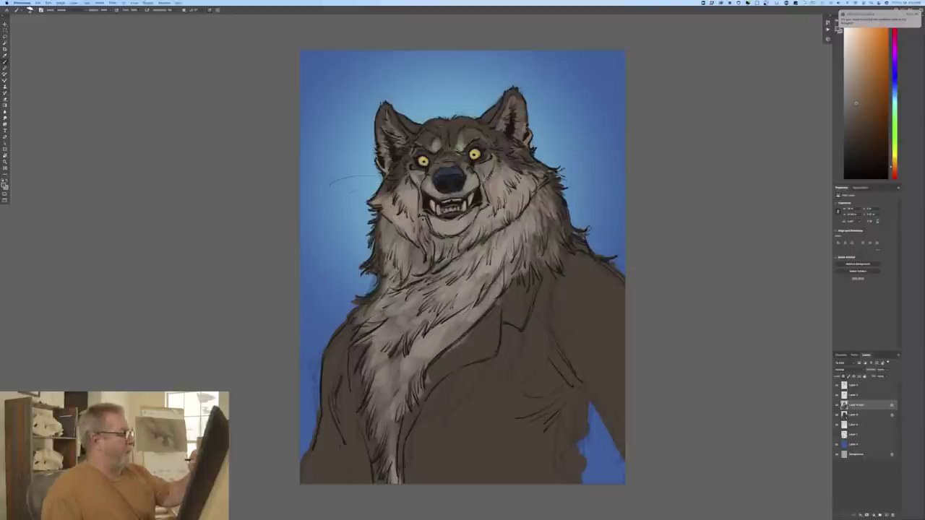
mouse_move(453, 147)
mouse_down()
mouse_move(434, 132)
mouse_move(441, 144)
mouse_up()
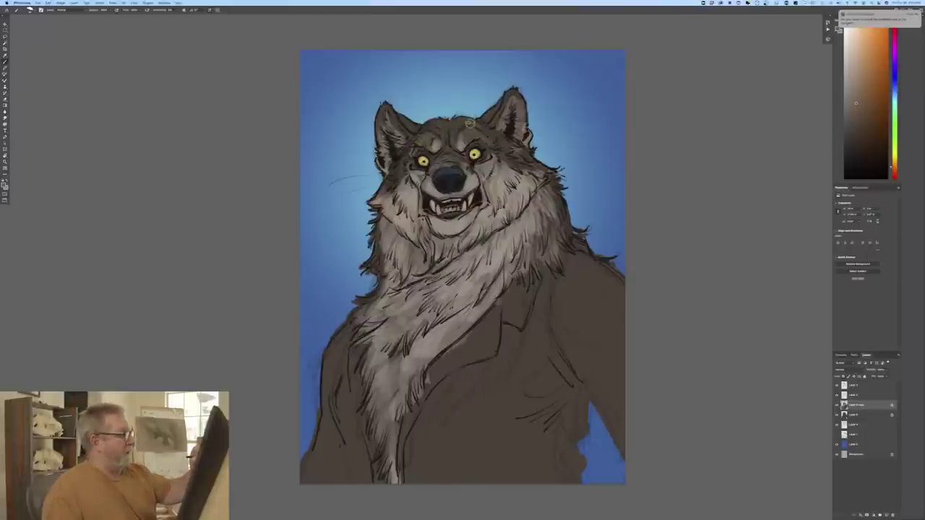
drag(469, 125, 449, 145)
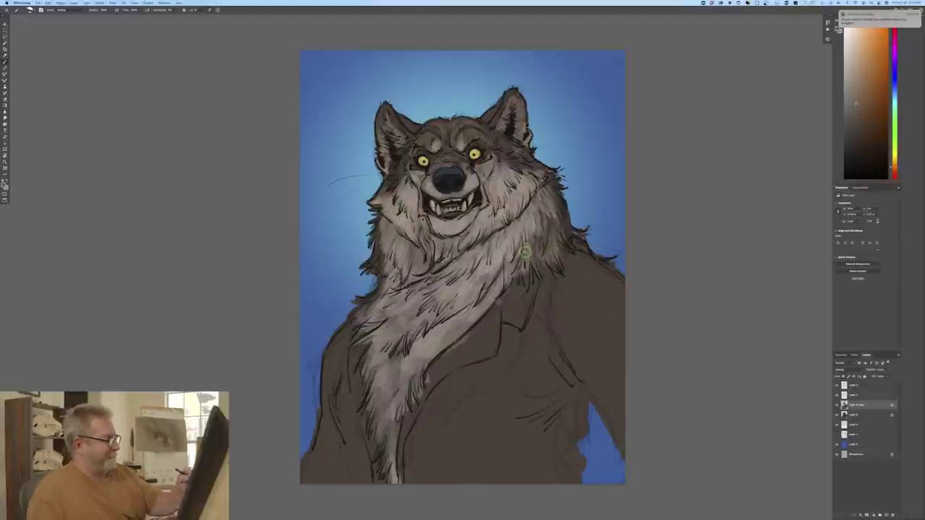
Step: Set the foreground colour to a muted, medium-dark teal for the jacket
key(super+minus)
key(super+minus)
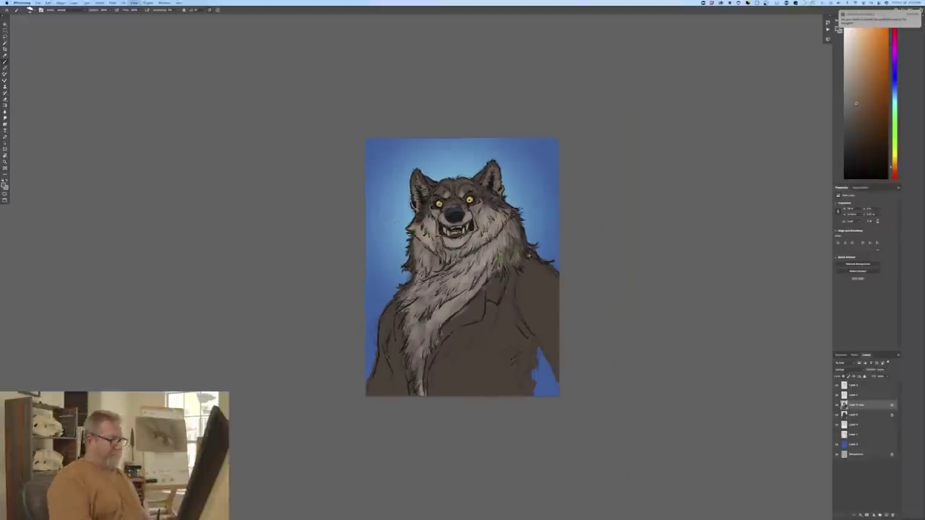
key(super+plus)
key(super+plus)
key(super+plus)
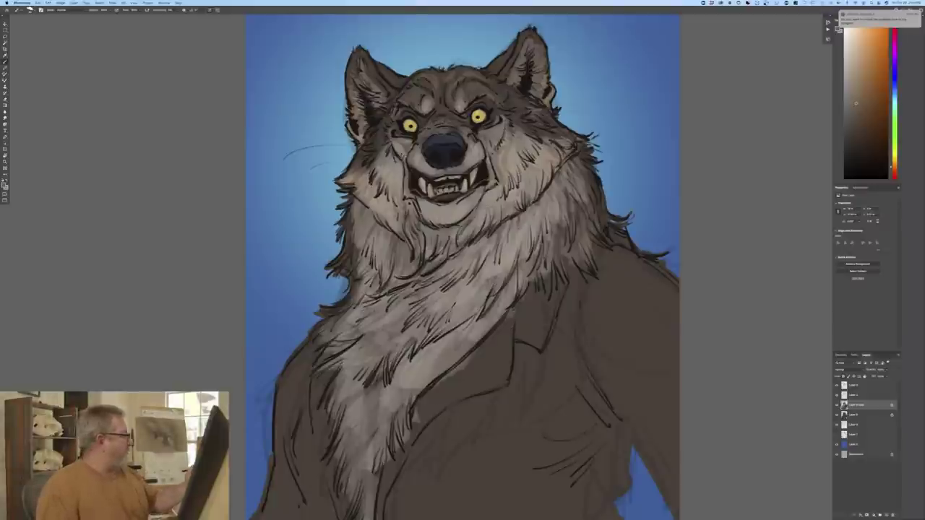
click(5, 185)
click(470, 431)
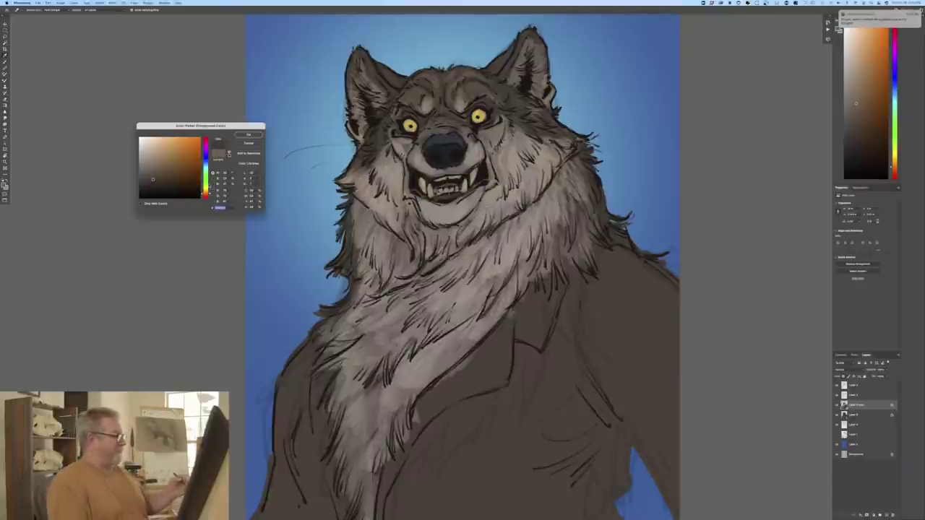
click(205, 165)
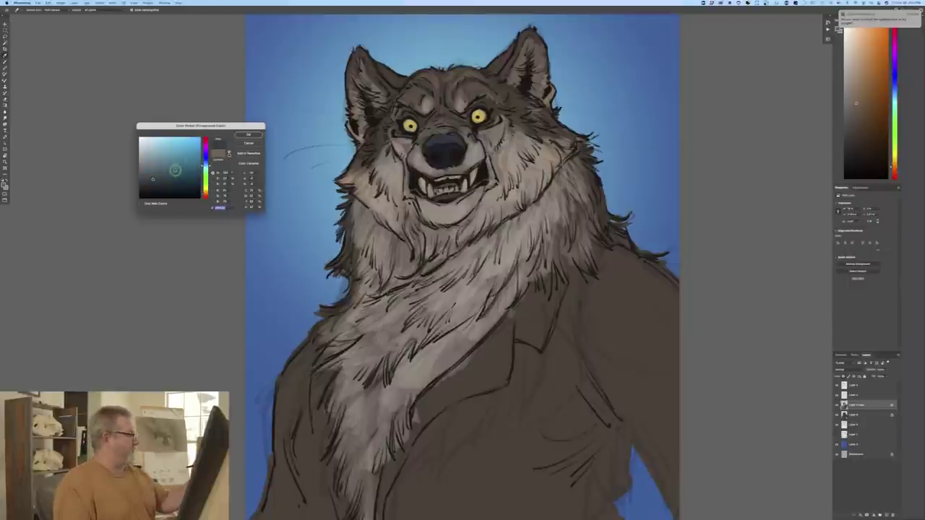
click(177, 169)
drag(174, 164, 167, 167)
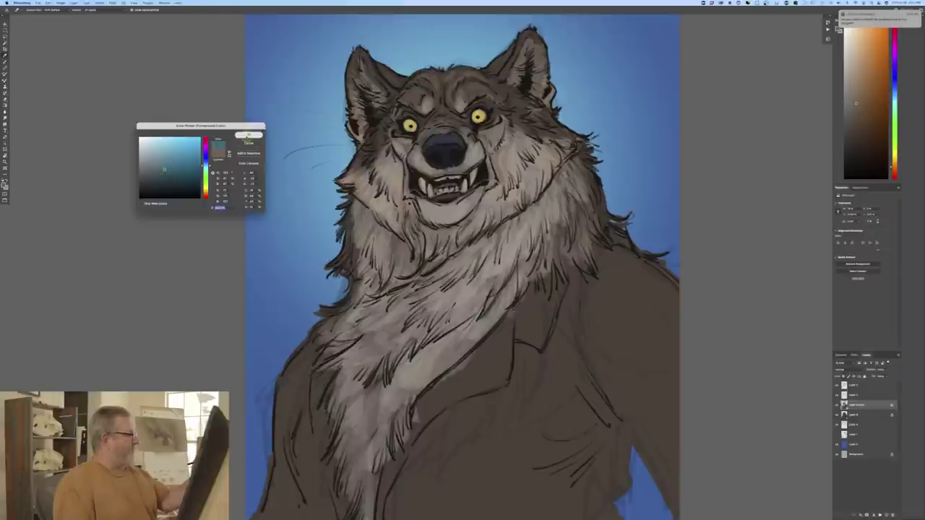
click(249, 135)
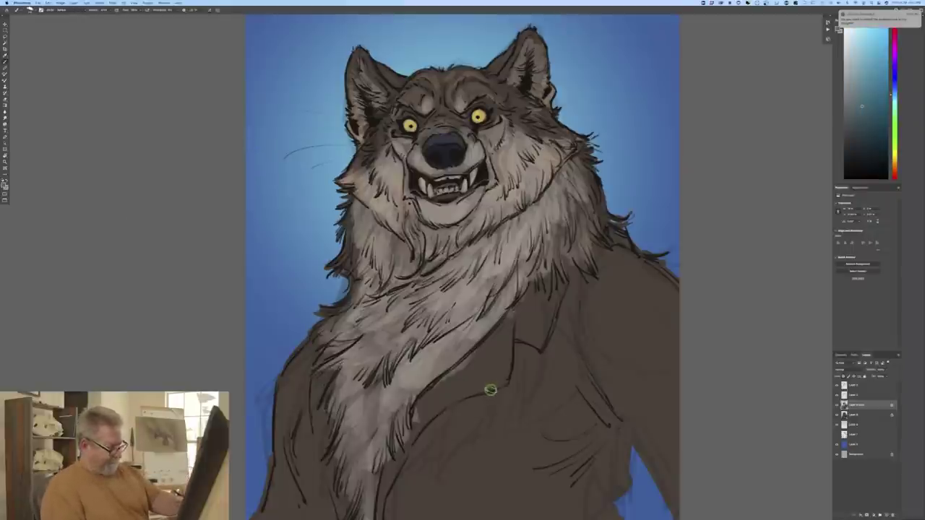
Step: Block in the jacket shoulder beside the mane with teal, switching to the oval-tipped brush partway
mouse_move(622, 300)
mouse_down()
mouse_move(620, 351)
mouse_move(619, 303)
mouse_move(657, 331)
mouse_move(649, 327)
mouse_up()
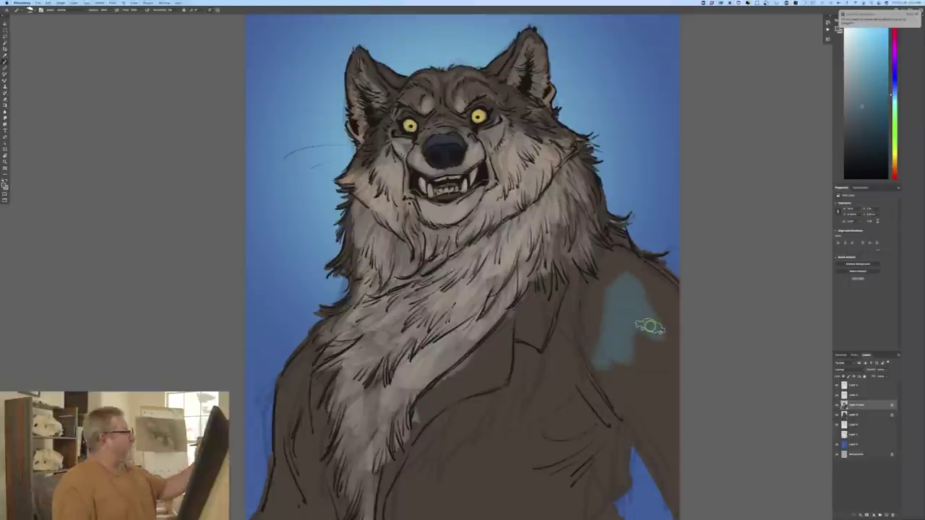
click(27, 10)
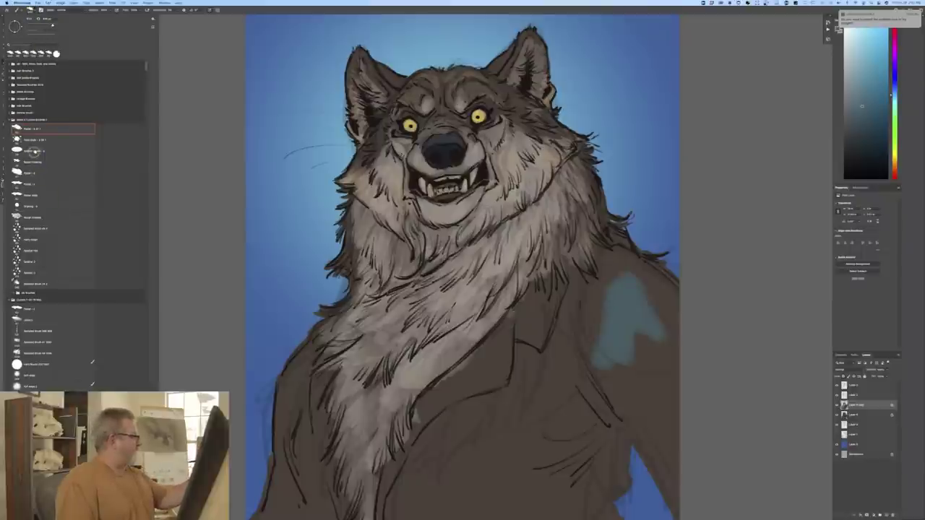
click(34, 151)
click(626, 312)
mouse_move(639, 394)
mouse_down()
mouse_move(639, 337)
mouse_move(646, 401)
mouse_up()
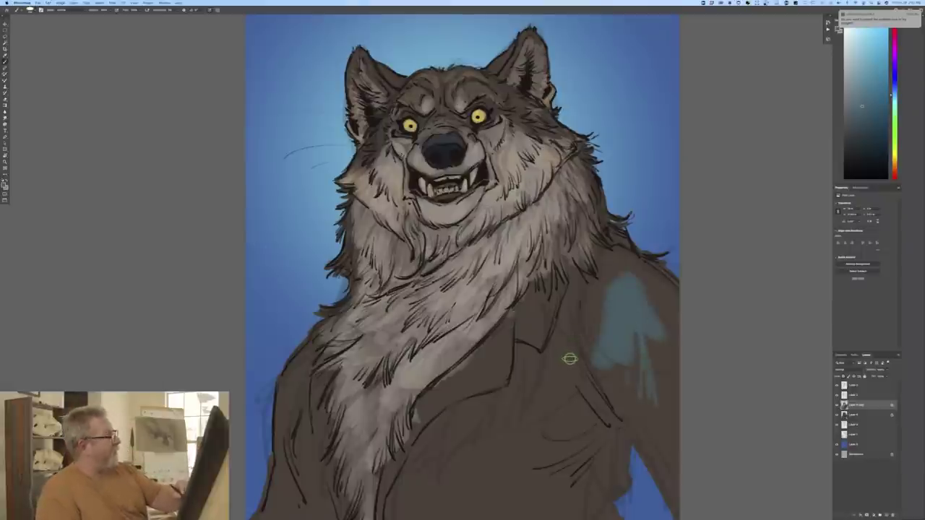
mouse_move(599, 295)
mouse_down()
mouse_move(563, 325)
mouse_move(570, 302)
mouse_move(563, 330)
mouse_move(575, 299)
mouse_move(568, 266)
mouse_move(599, 280)
mouse_up()
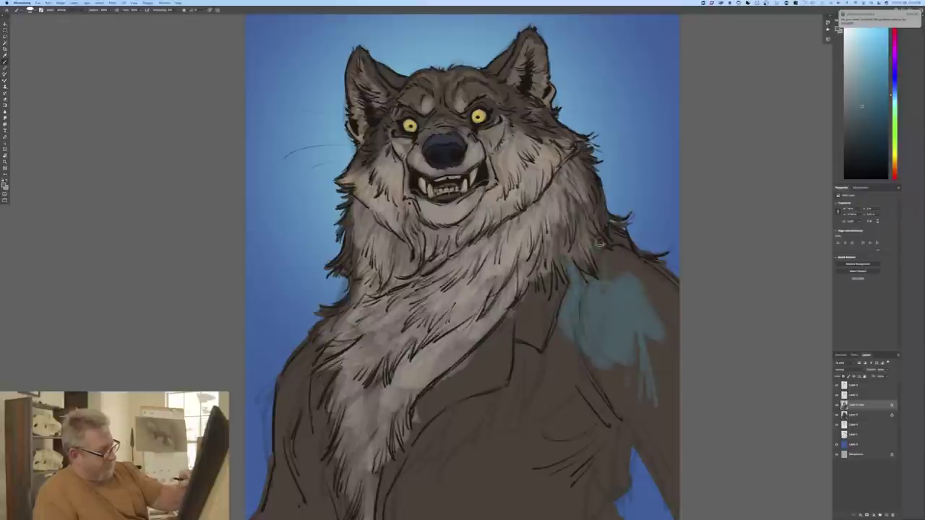
mouse_move(599, 245)
mouse_down()
mouse_move(608, 282)
mouse_move(617, 279)
mouse_move(611, 242)
mouse_move(649, 299)
mouse_move(648, 258)
mouse_move(689, 302)
mouse_move(681, 309)
mouse_move(662, 284)
mouse_move(652, 291)
mouse_move(652, 328)
mouse_up()
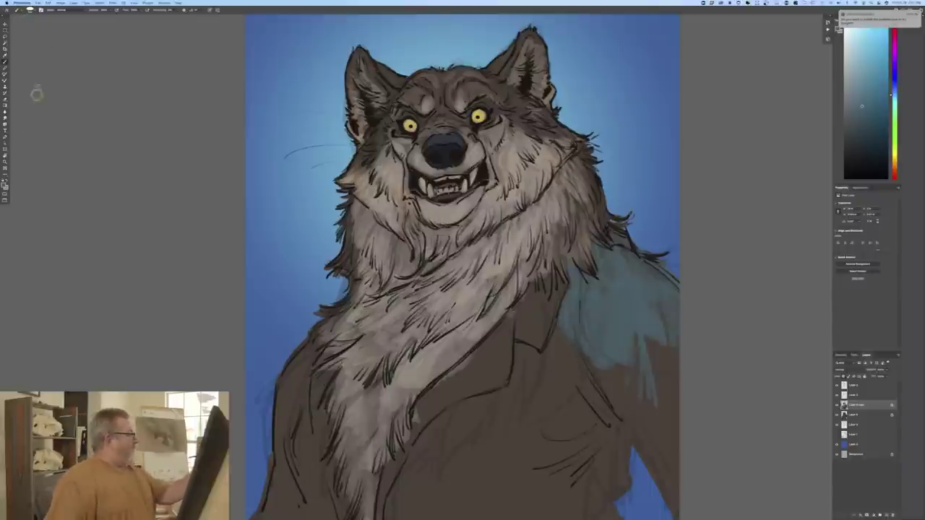
Step: Switch to a textured brush and extend the teal over the shoulder edge, down the sleeve and under the arm
click(31, 10)
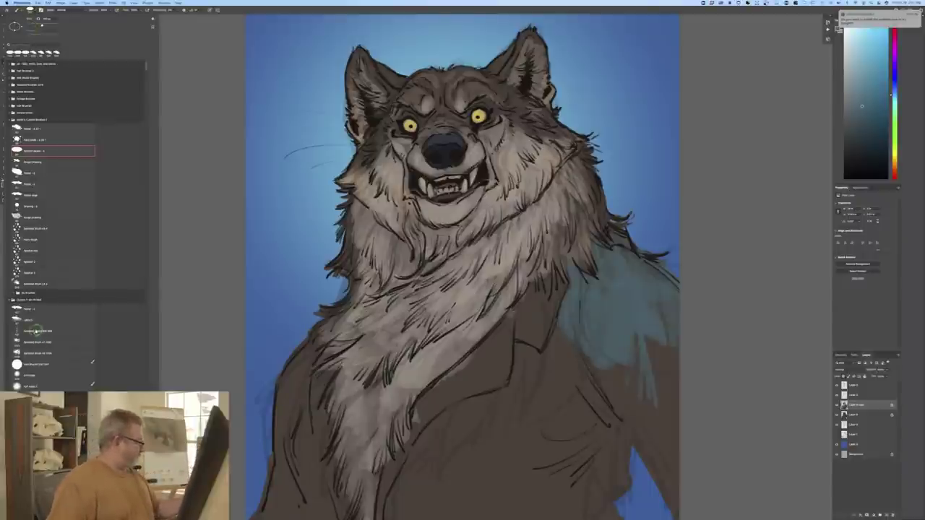
click(41, 323)
click(431, 443)
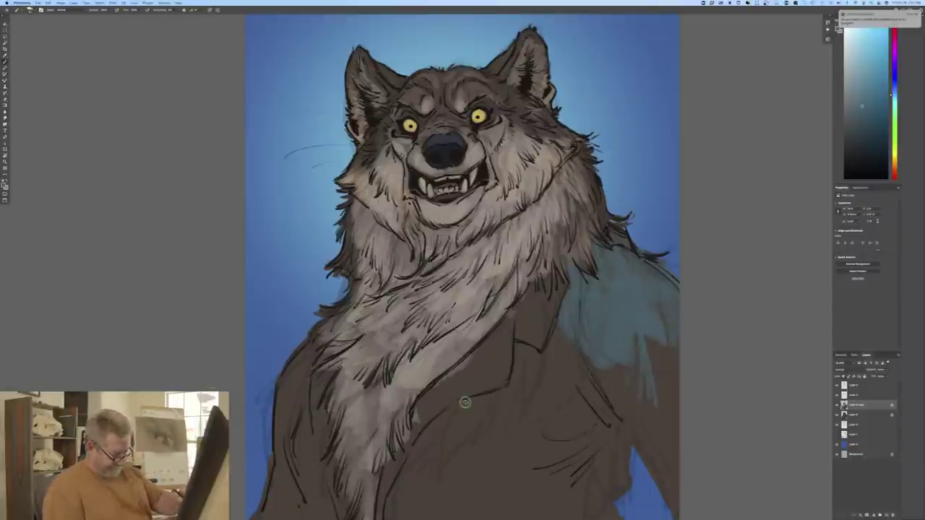
mouse_move(639, 333)
mouse_down()
mouse_move(655, 381)
mouse_move(677, 389)
mouse_up()
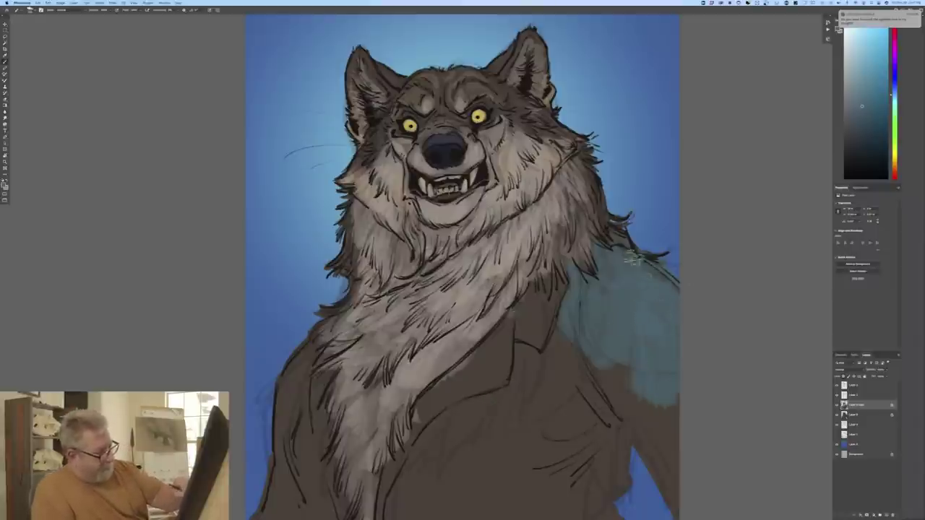
mouse_move(632, 256)
mouse_down()
mouse_move(647, 266)
mouse_move(661, 258)
mouse_move(610, 258)
mouse_up()
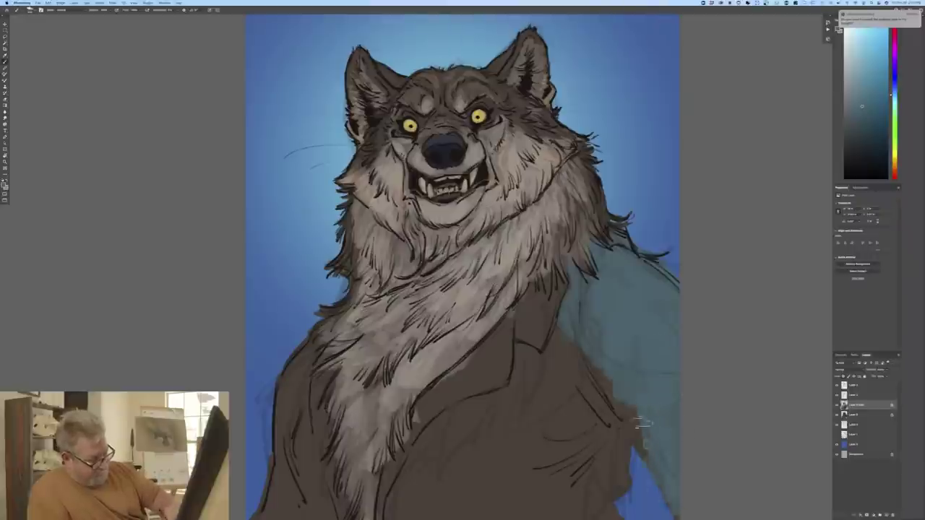
mouse_move(637, 423)
mouse_down()
mouse_move(644, 475)
mouse_move(634, 484)
mouse_move(628, 468)
mouse_move(622, 504)
mouse_move(610, 471)
mouse_move(611, 500)
mouse_move(591, 425)
mouse_move(586, 455)
mouse_up()
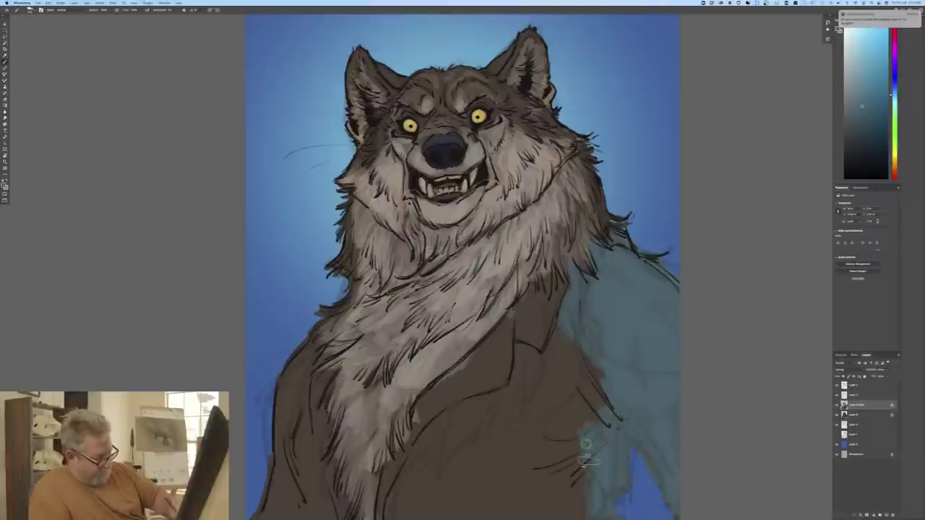
Step: Fill the lapel, the jacket front and the opposite sleeve with teal, leaving the chest fur uncovered
key(ctrl+minus)
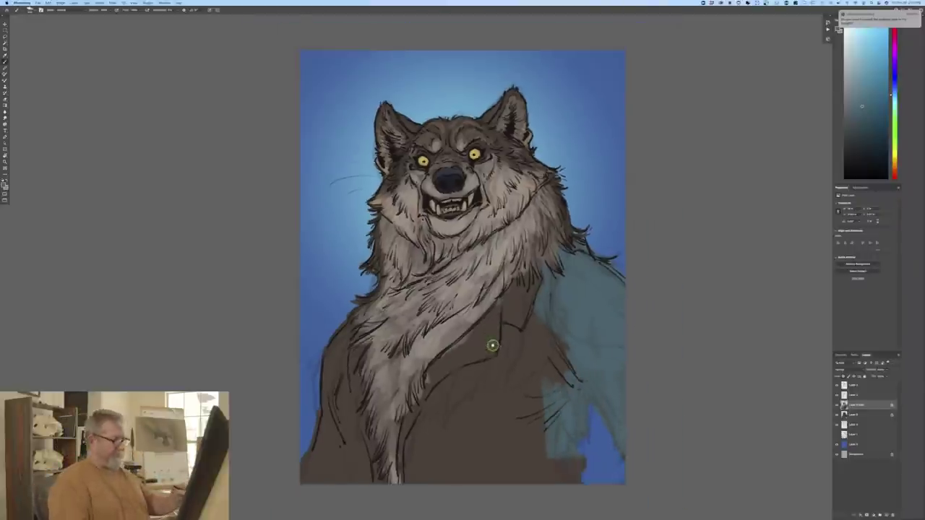
drag(204, 316, 182, 254)
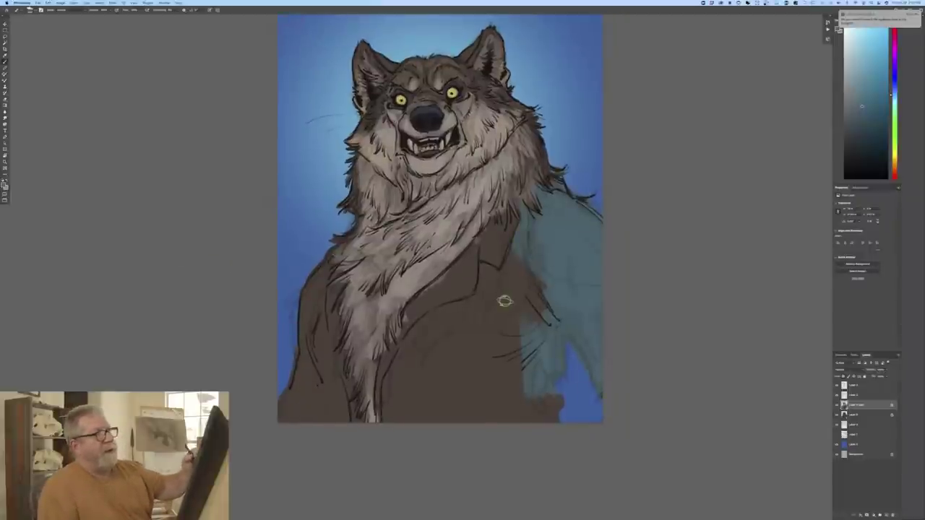
mouse_move(559, 308)
mouse_down()
mouse_move(534, 254)
mouse_move(501, 325)
mouse_move(498, 301)
mouse_up()
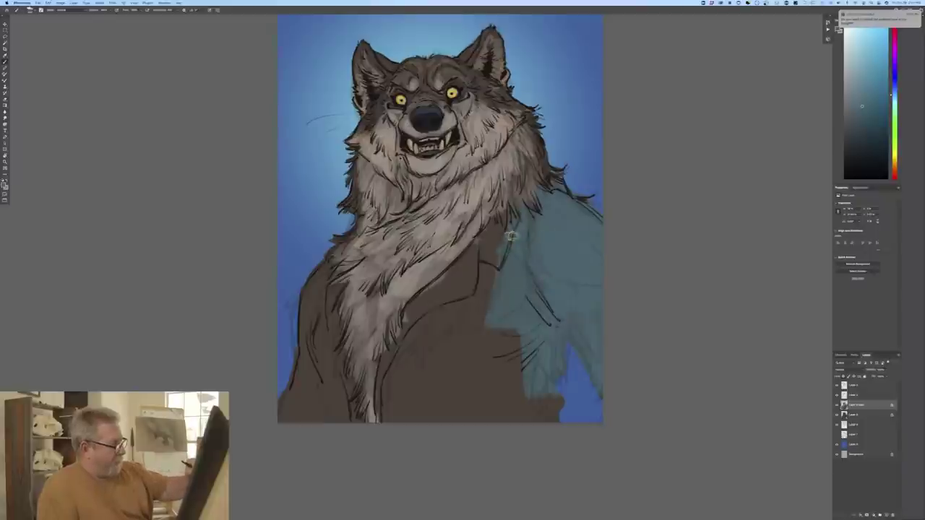
mouse_move(511, 235)
mouse_down()
mouse_move(497, 206)
mouse_move(485, 258)
mouse_move(478, 247)
mouse_move(488, 227)
mouse_move(424, 295)
mouse_move(457, 267)
mouse_move(457, 308)
mouse_move(485, 287)
mouse_move(499, 254)
mouse_move(452, 351)
mouse_move(424, 307)
mouse_move(404, 344)
mouse_move(394, 340)
mouse_move(403, 322)
mouse_move(394, 359)
mouse_move(385, 340)
mouse_move(380, 384)
mouse_move(401, 436)
mouse_move(435, 347)
mouse_move(467, 427)
mouse_move(494, 387)
mouse_move(504, 332)
mouse_move(518, 330)
mouse_move(542, 432)
mouse_move(554, 401)
mouse_up()
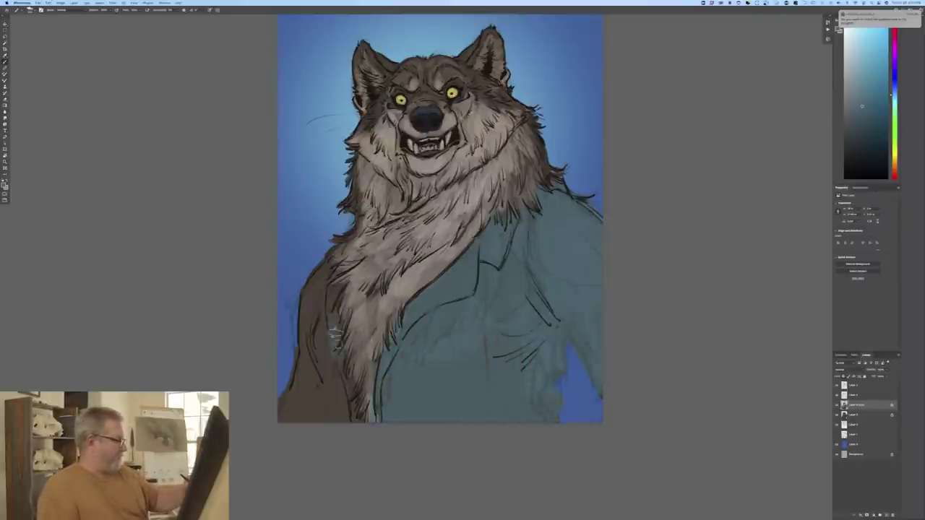
mouse_move(334, 331)
mouse_down()
mouse_move(326, 267)
mouse_move(310, 282)
mouse_move(289, 391)
mouse_move(292, 400)
mouse_move(326, 329)
mouse_move(344, 376)
mouse_move(335, 354)
mouse_move(318, 404)
mouse_up()
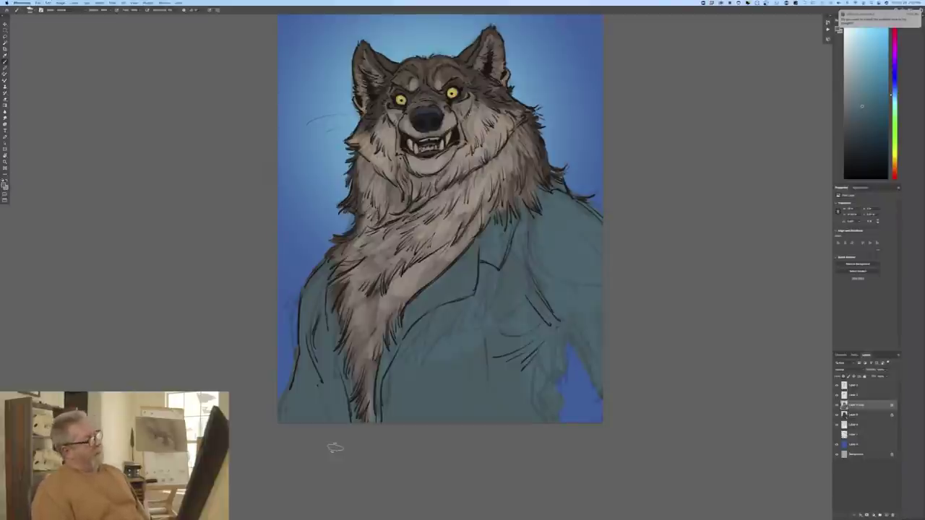
Step: Set the foreground colour to a muted, bluer shade and toggle Shape Dynamics for the brush
click(6, 180)
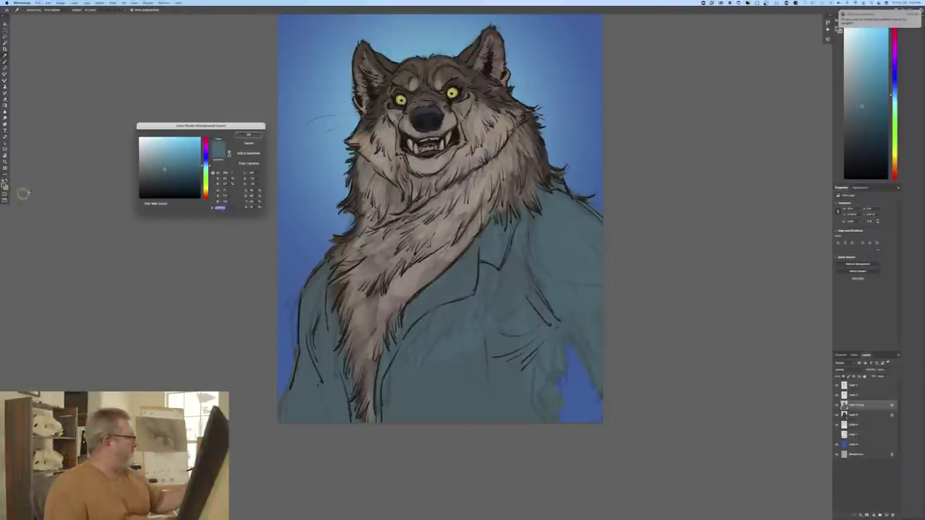
click(205, 165)
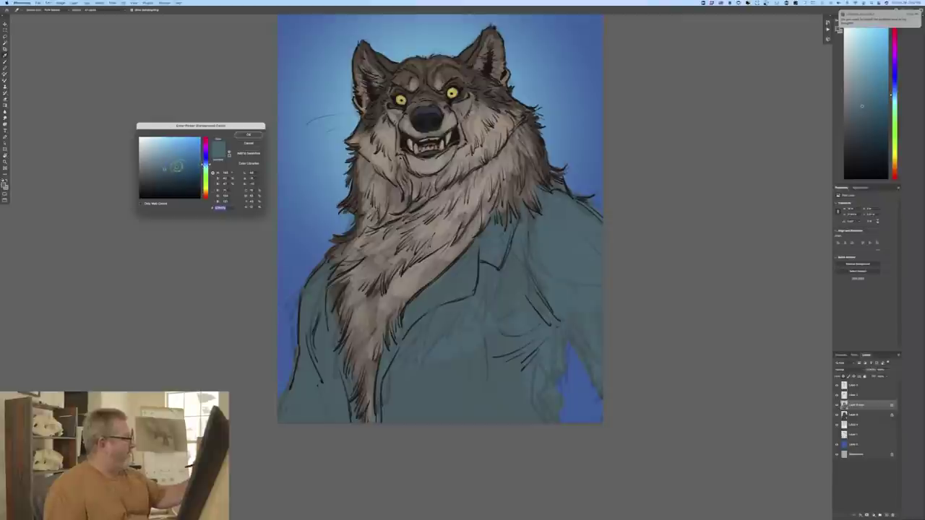
click(248, 135)
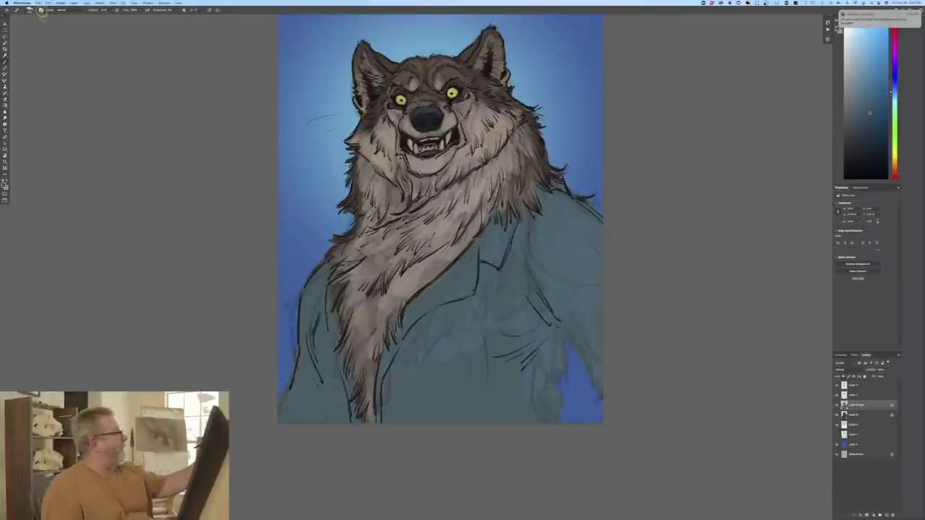
click(41, 10)
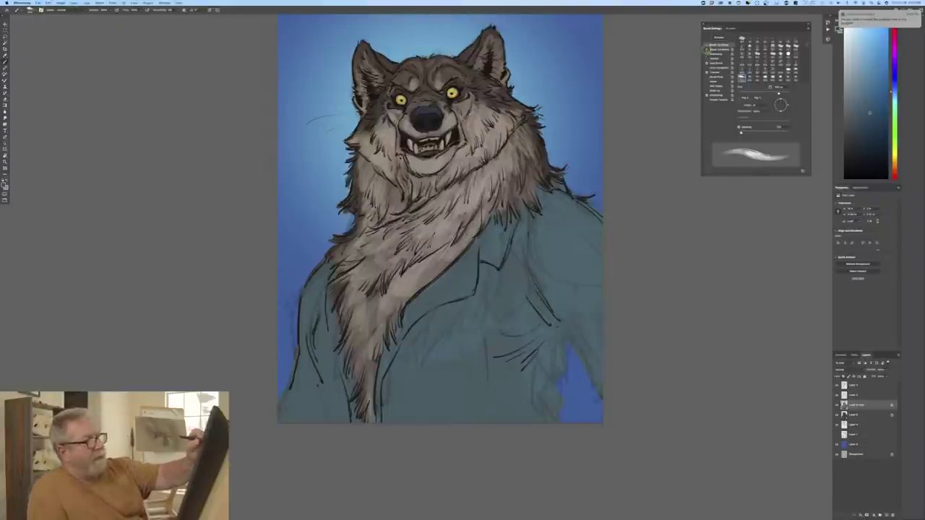
click(706, 49)
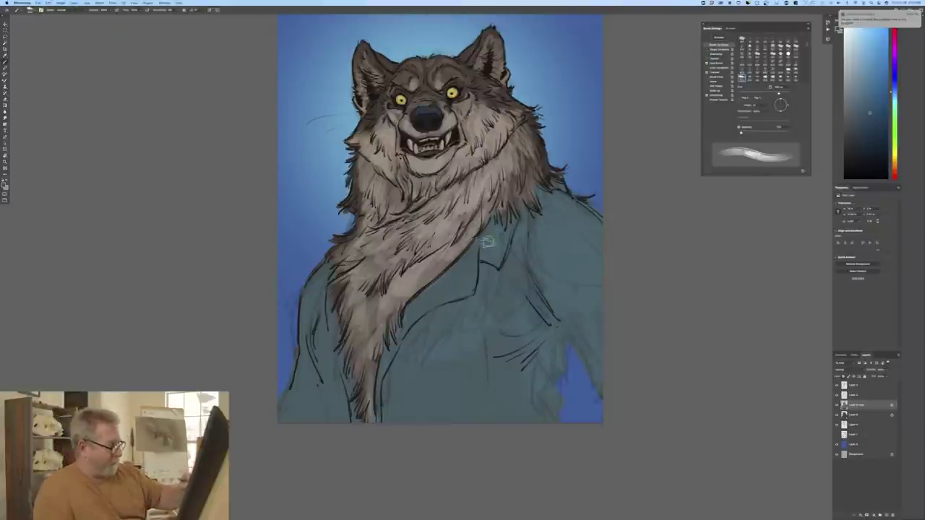
Step: Glaze the blue with broad strokes over the jacket, the sleeves and the lower chest fur
mouse_move(489, 316)
mouse_down()
mouse_move(490, 366)
mouse_move(472, 346)
mouse_move(522, 344)
mouse_move(571, 311)
mouse_up()
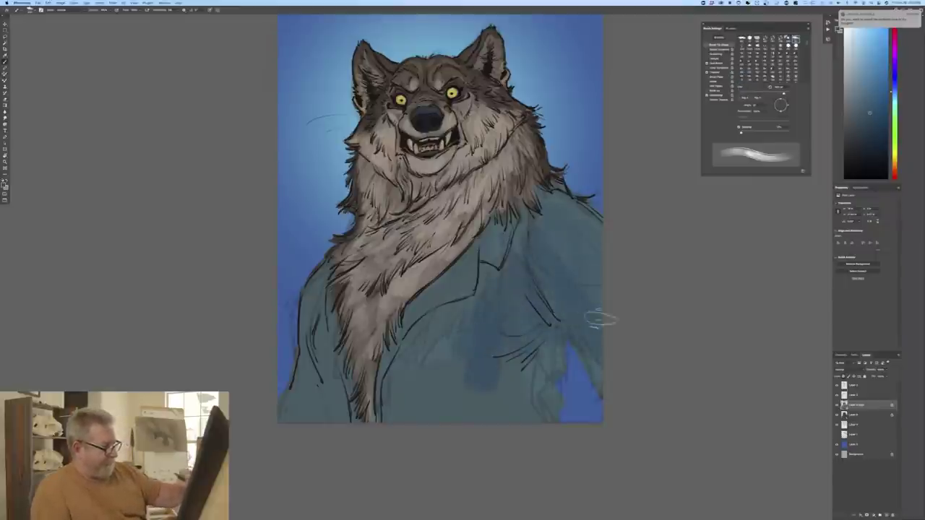
mouse_move(446, 254)
mouse_down()
mouse_move(370, 330)
mouse_move(363, 381)
mouse_move(380, 457)
mouse_up()
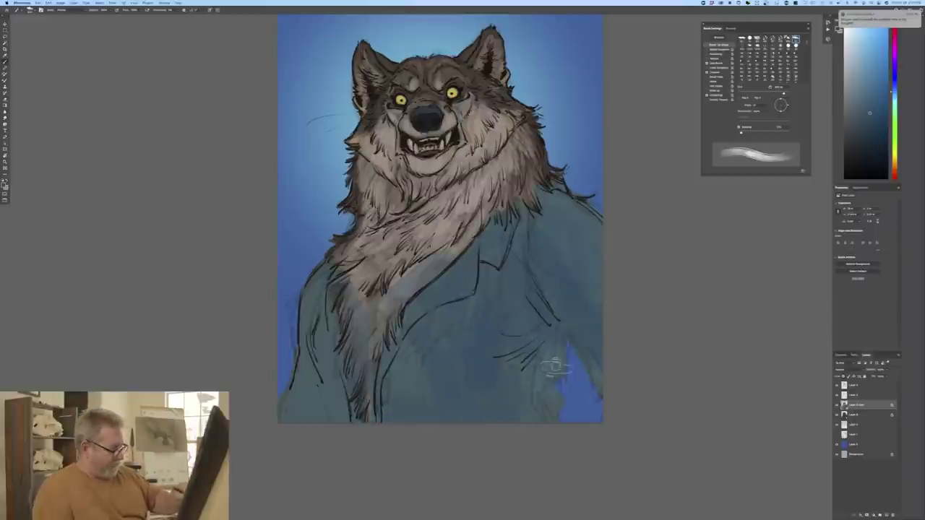
mouse_move(317, 356)
mouse_down()
mouse_move(341, 434)
mouse_move(291, 447)
mouse_move(330, 279)
mouse_move(327, 410)
mouse_up()
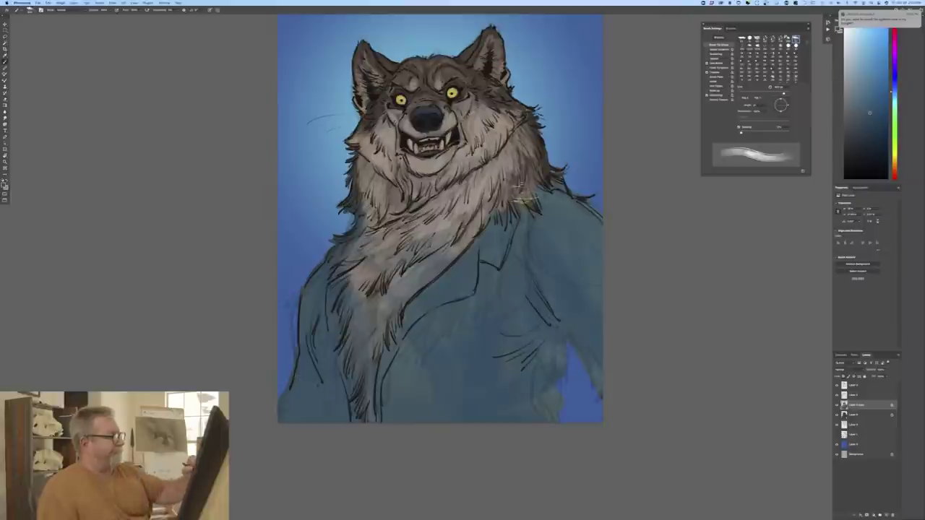
Step: Set the foreground colour to a light, warm gray and brighten the fur on the muzzle, cheeks, chin and brows
click(4, 185)
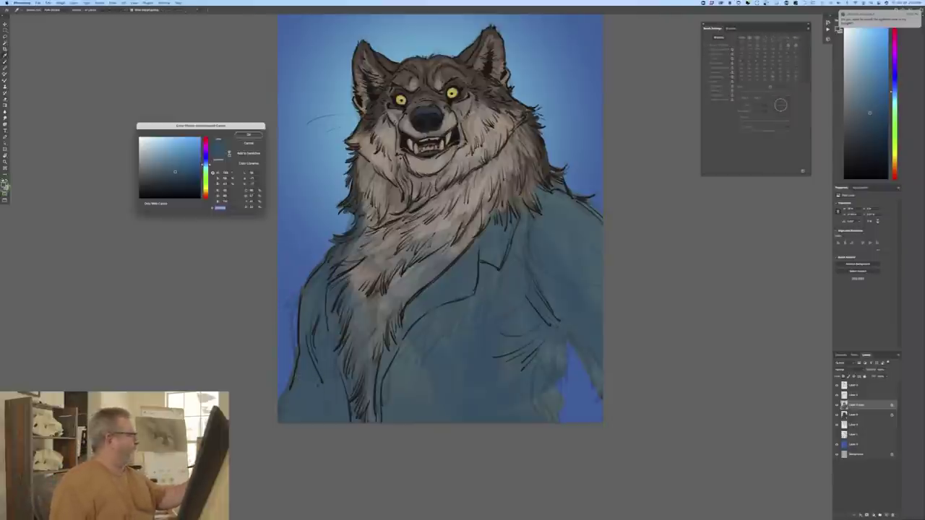
click(364, 222)
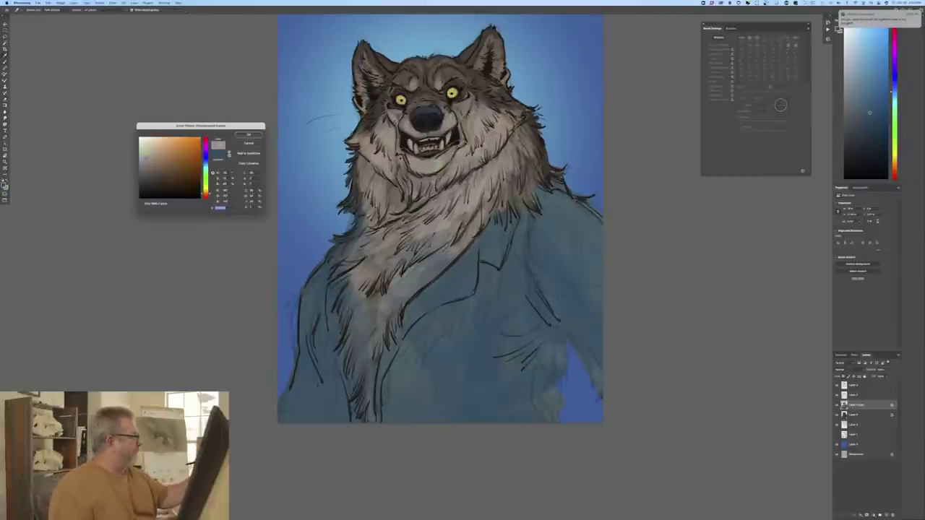
click(249, 134)
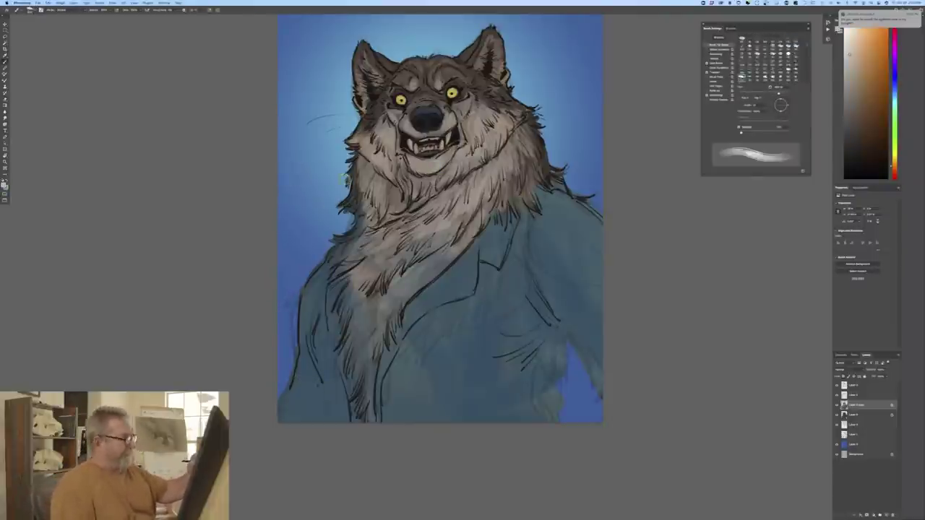
key(bracketleft)
drag(450, 113, 447, 126)
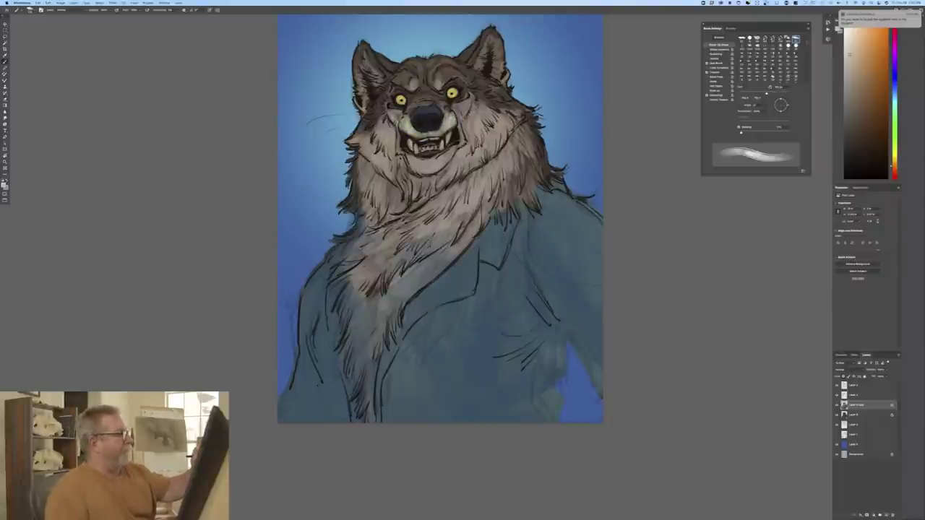
mouse_move(394, 120)
mouse_down()
mouse_move(362, 140)
mouse_move(413, 193)
mouse_up()
key(bracketright)
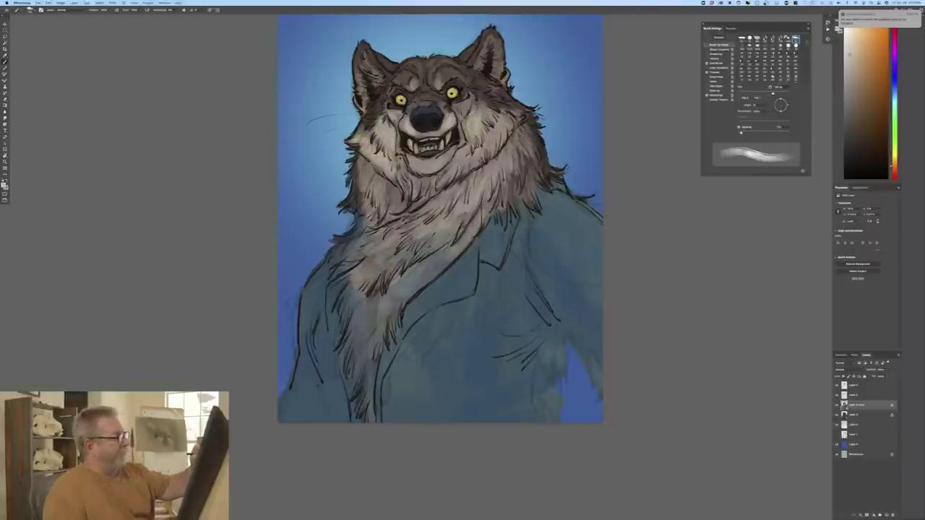
mouse_move(486, 131)
mouse_down()
mouse_move(474, 158)
mouse_move(419, 168)
mouse_up()
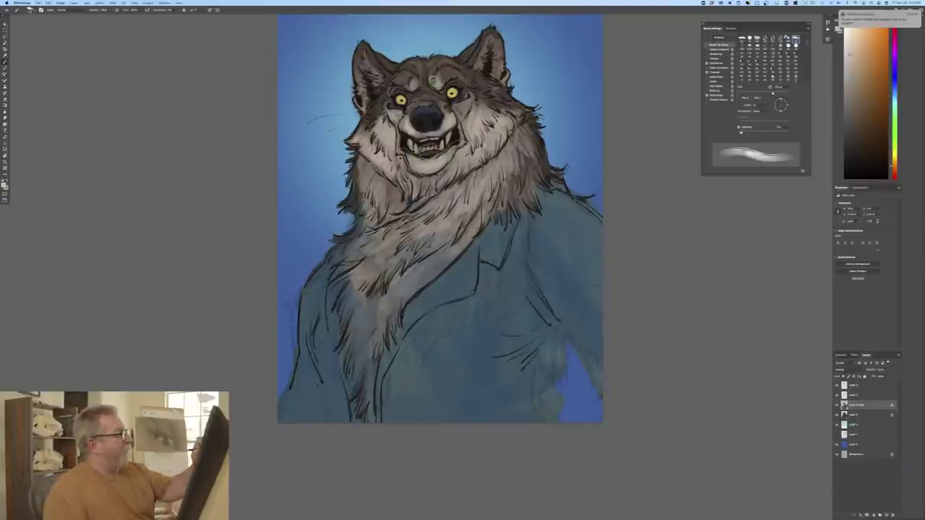
Step: Reduce the brush size and brighten the light fur on the brows, the muzzle beside the nose, and the neck below the chin
key([)
key([)
key([)
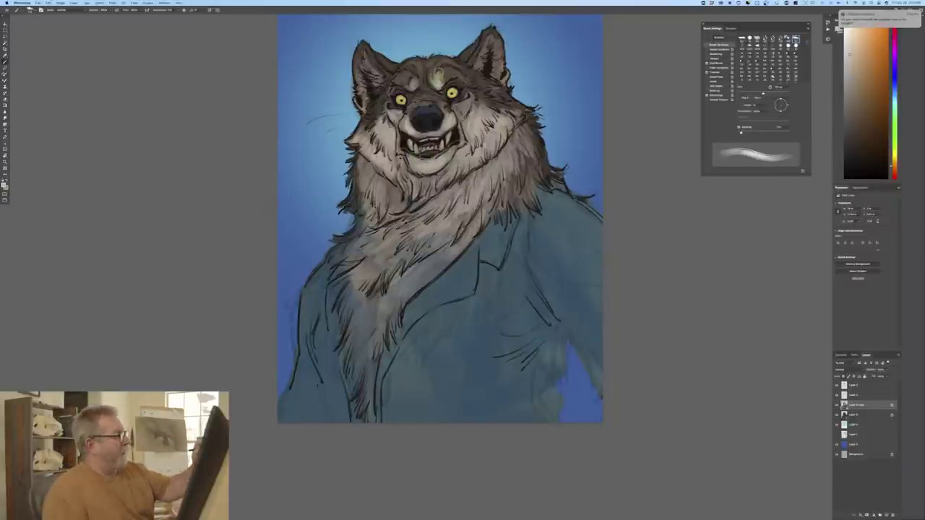
drag(445, 76, 409, 82)
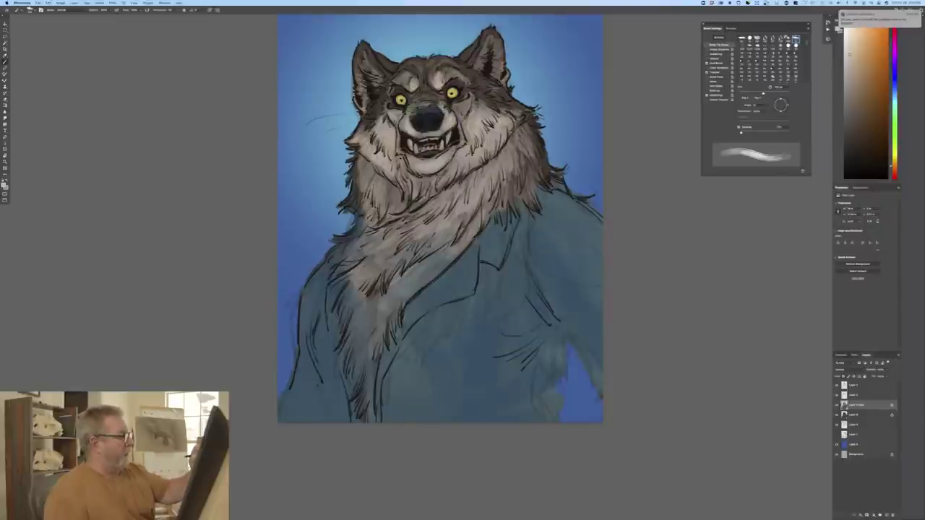
drag(404, 118, 396, 113)
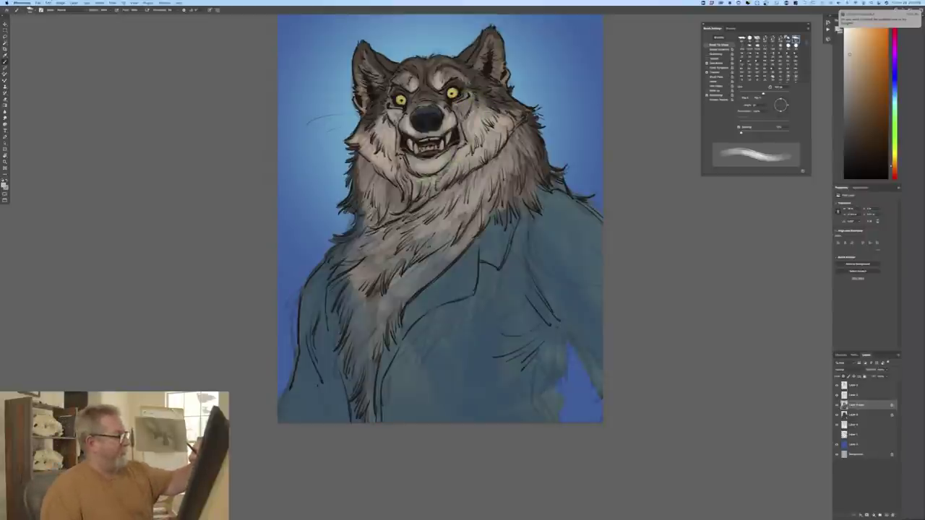
mouse_move(454, 187)
mouse_down()
mouse_move(396, 227)
mouse_move(378, 221)
mouse_up()
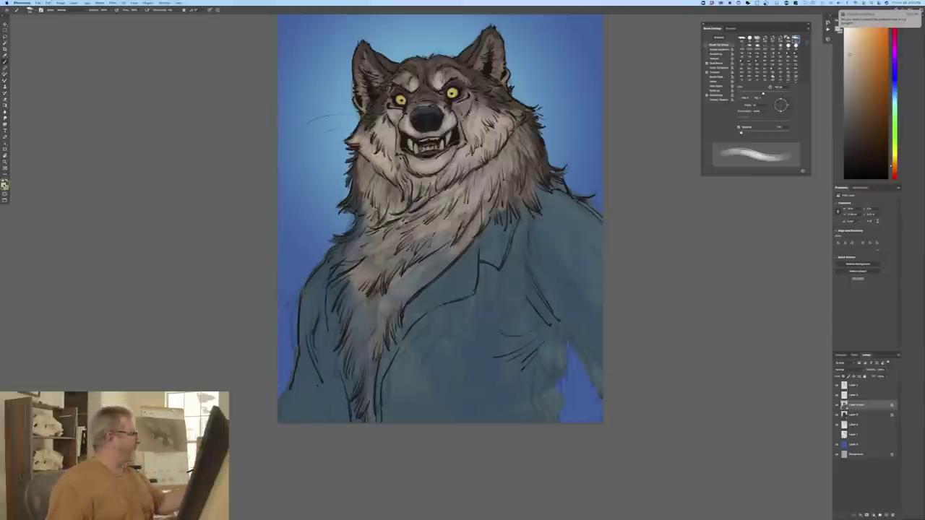
Step: Set the foreground colour to a muted blue for the nose highlights, switch to a darker blue and refine the nose
click(3, 185)
click(206, 164)
click(164, 169)
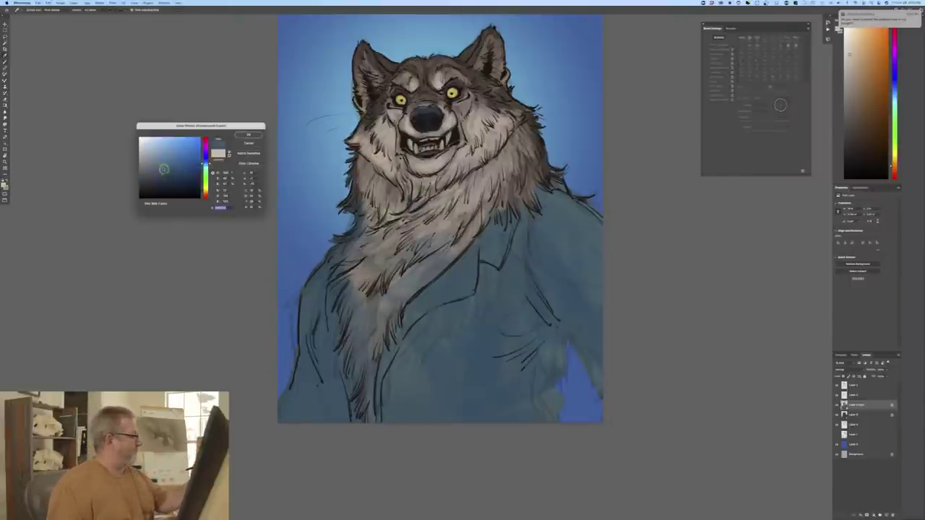
click(248, 134)
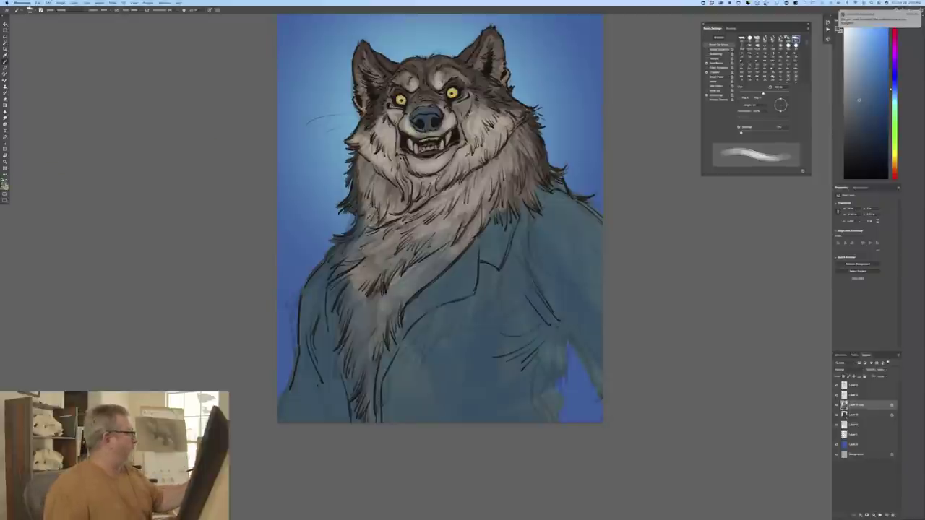
click(4, 183)
click(248, 134)
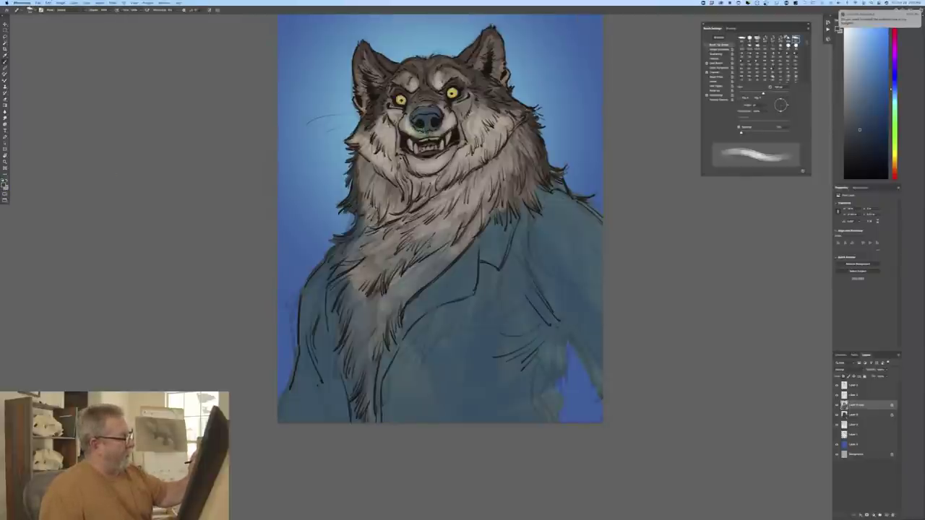
mouse_move(425, 133)
mouse_down()
mouse_move(411, 107)
mouse_move(424, 132)
mouse_up()
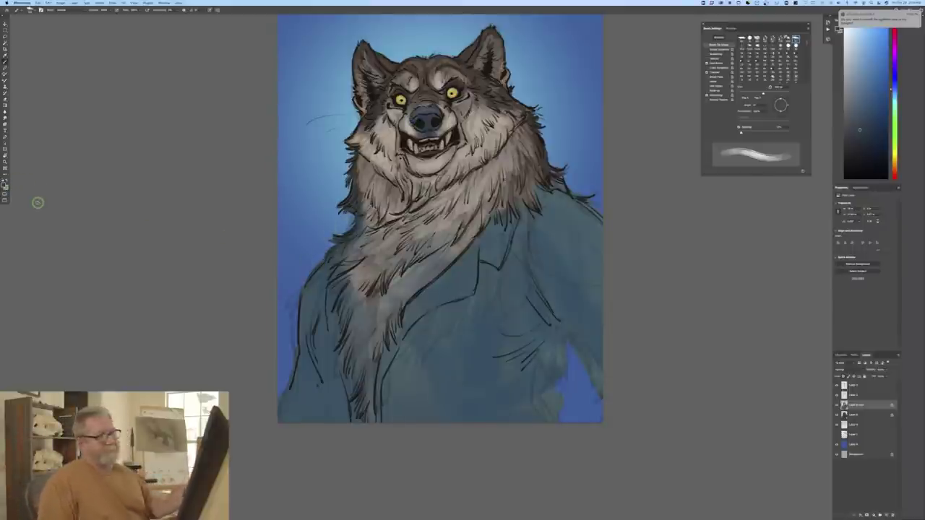
Step: Add a new layer and paint dark red blood stains around the mouth, on the cheek fur and on the chest
click(886, 515)
click(6, 185)
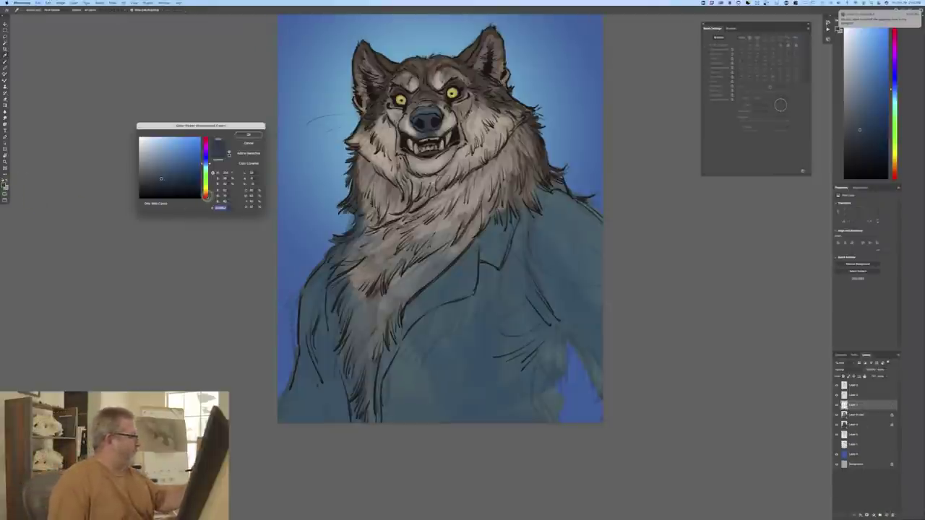
click(205, 195)
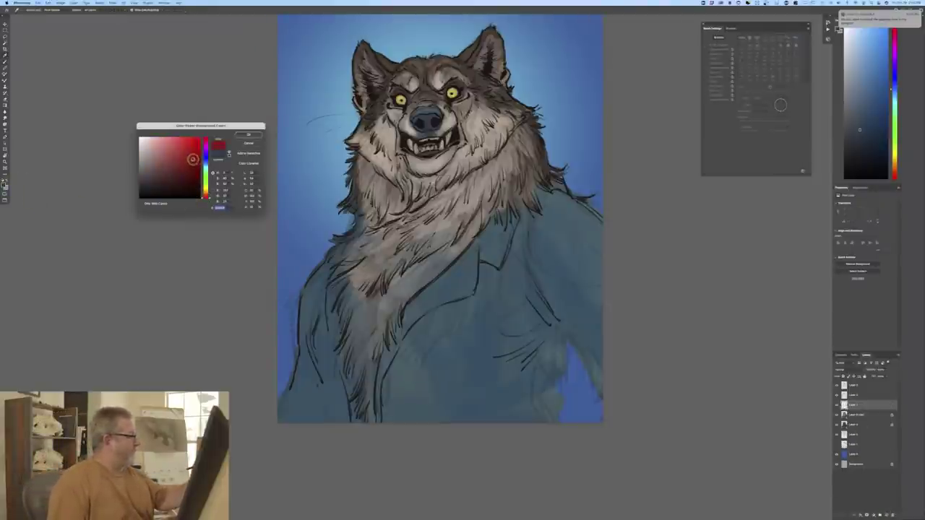
click(248, 134)
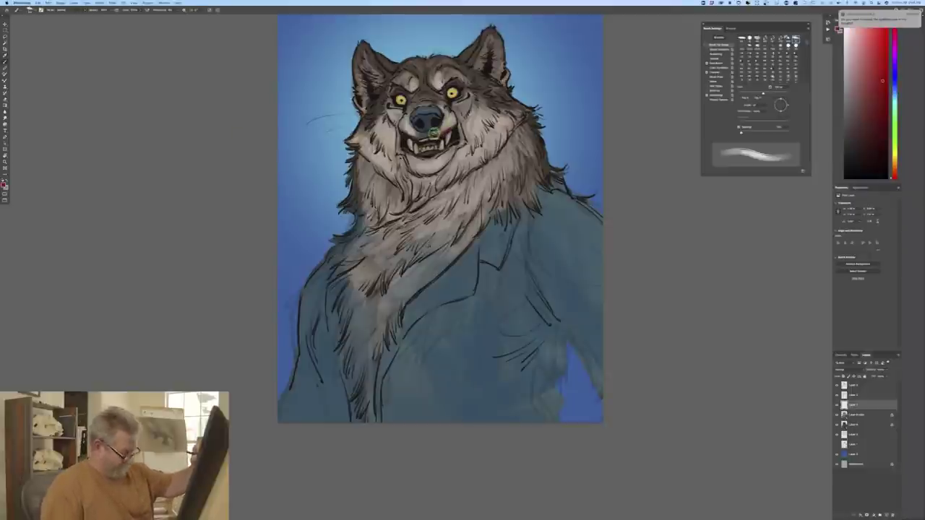
drag(433, 132, 429, 137)
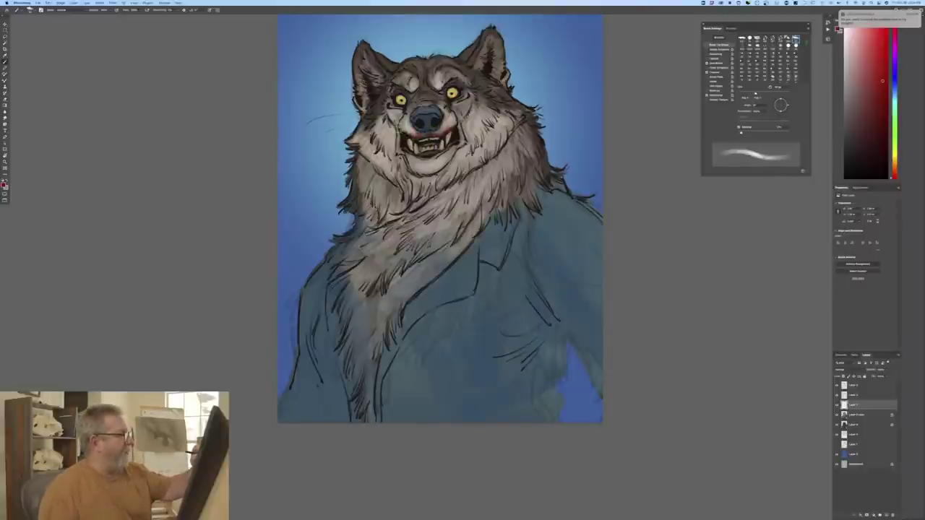
mouse_move(437, 137)
mouse_down()
mouse_move(451, 145)
mouse_move(445, 160)
mouse_up()
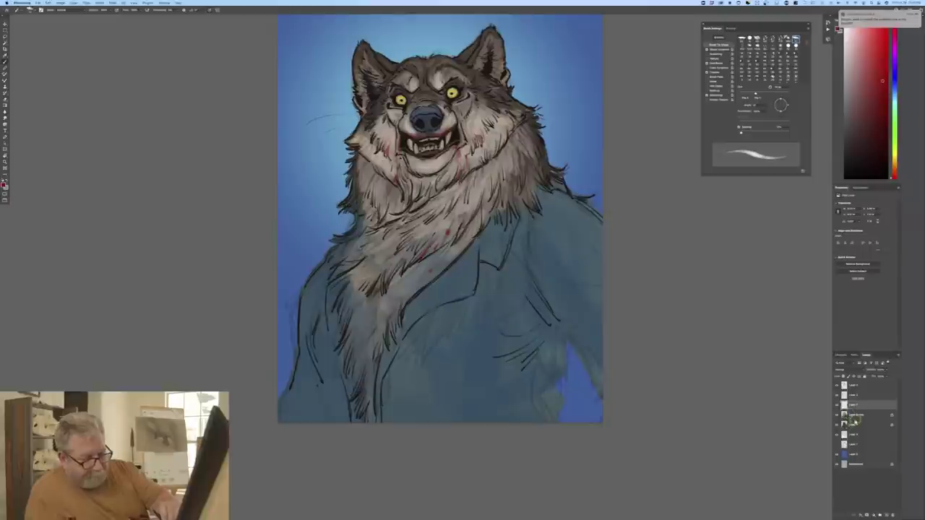
Step: Add a new layer at the top of the stack, set its blend mode to Multiply and choose a muted gray-blue foreground colour
click(856, 385)
click(883, 514)
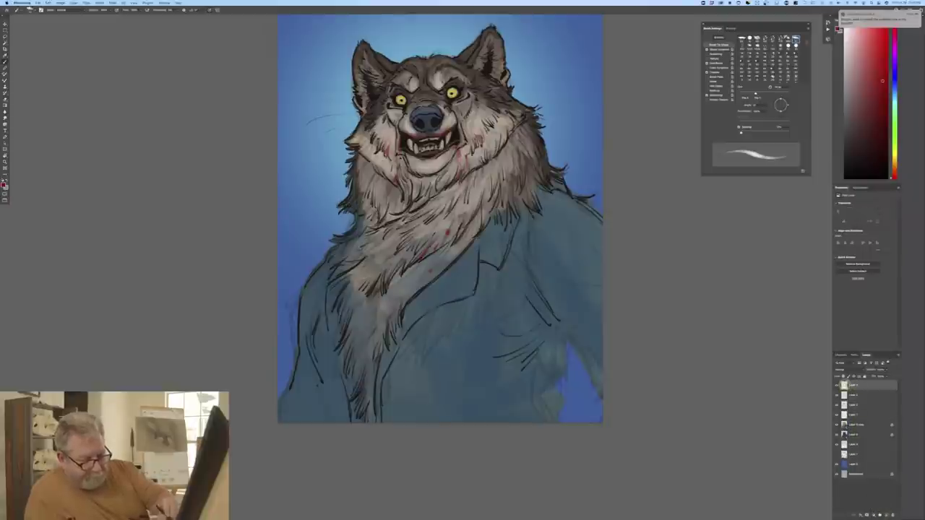
click(842, 369)
click(841, 386)
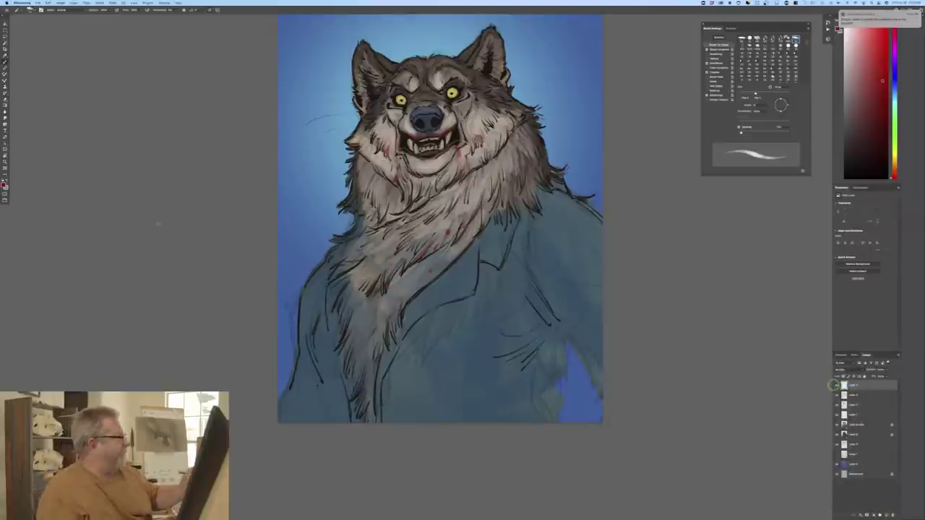
click(3, 185)
drag(206, 171, 206, 148)
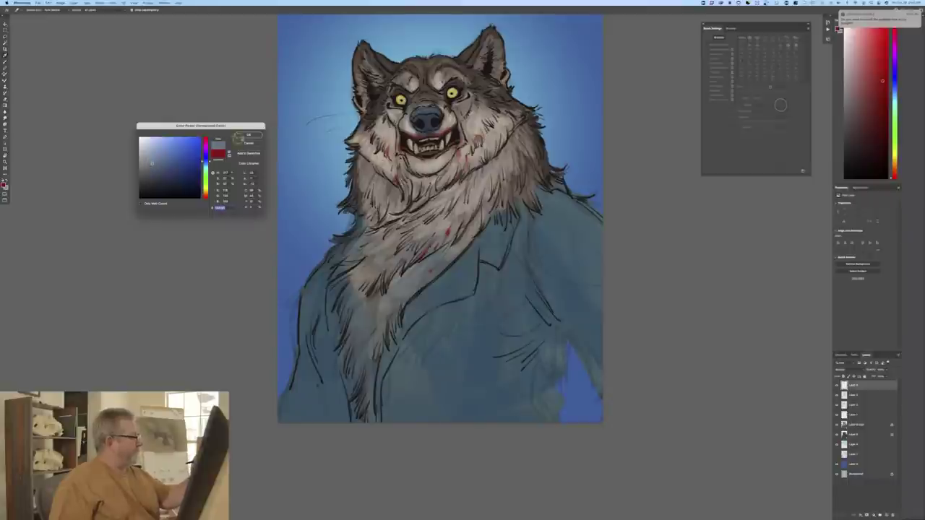
click(239, 137)
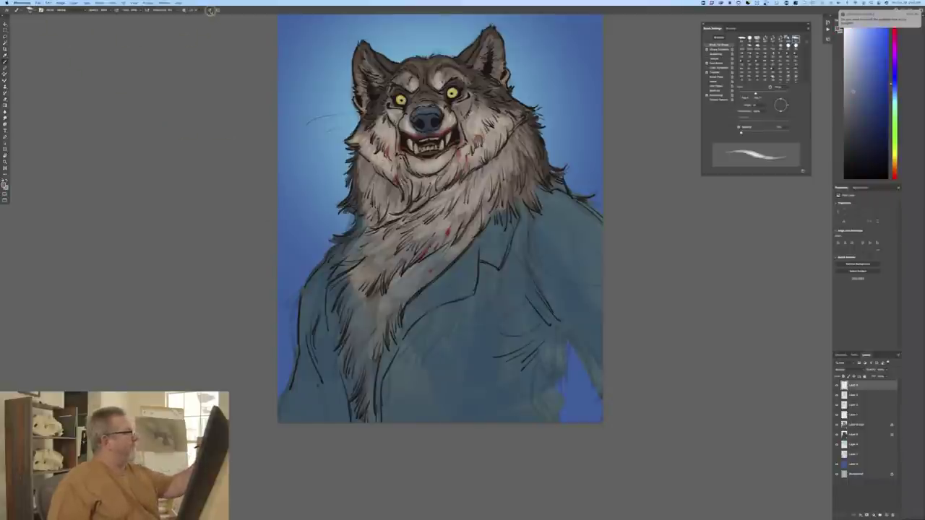
Step: Toggle the brush's pressure-controlled size, enlarge the brush and glaze a gray-blue shadow over the face, cheeks and ears
click(209, 11)
key(bracketright)
key(bracketright)
key(bracketright)
key(bracketright)
key(bracketright)
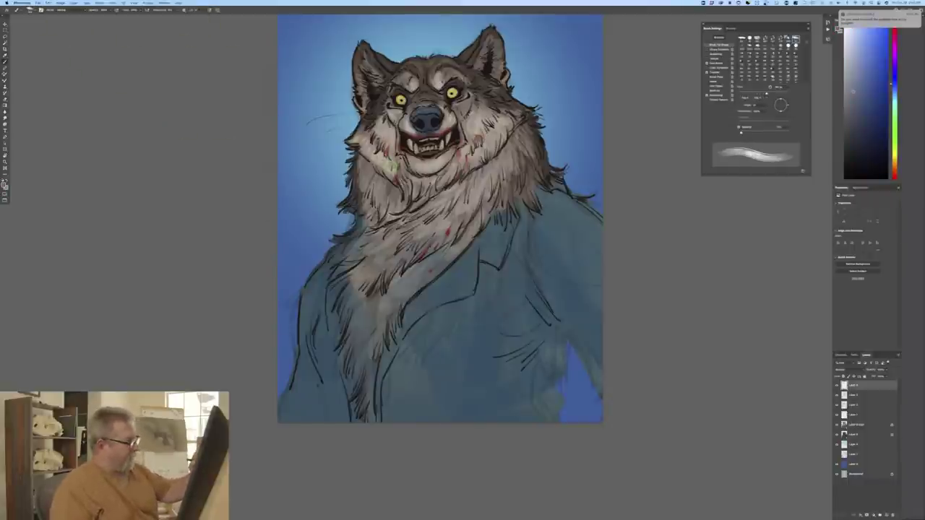
key(bracketright)
key(bracketright)
key(bracketright)
mouse_move(477, 103)
mouse_down()
mouse_move(458, 91)
mouse_move(520, 118)
mouse_move(520, 172)
mouse_move(506, 169)
mouse_move(478, 112)
mouse_move(466, 108)
mouse_move(457, 124)
mouse_move(415, 107)
mouse_move(397, 152)
mouse_move(395, 105)
mouse_move(455, 87)
mouse_move(440, 69)
mouse_move(385, 96)
mouse_move(408, 91)
mouse_move(418, 70)
mouse_move(403, 70)
mouse_move(397, 85)
mouse_move(363, 52)
mouse_move(363, 69)
mouse_move(362, 51)
mouse_move(363, 70)
mouse_move(377, 66)
mouse_move(389, 96)
mouse_move(373, 91)
mouse_move(370, 110)
mouse_move(393, 85)
mouse_move(475, 63)
mouse_move(470, 73)
mouse_move(492, 47)
mouse_move(485, 86)
mouse_up()
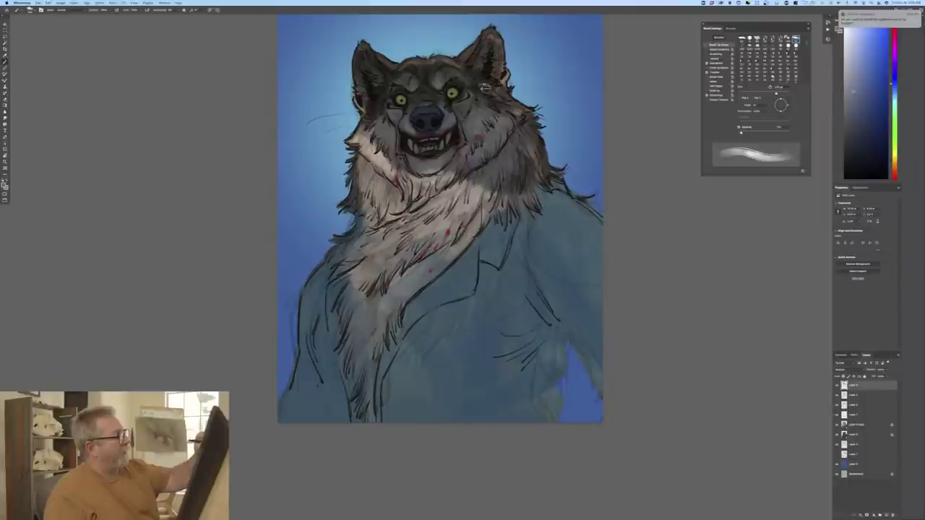
mouse_move(490, 45)
mouse_down()
mouse_move(468, 68)
mouse_move(452, 66)
mouse_move(484, 73)
mouse_up()
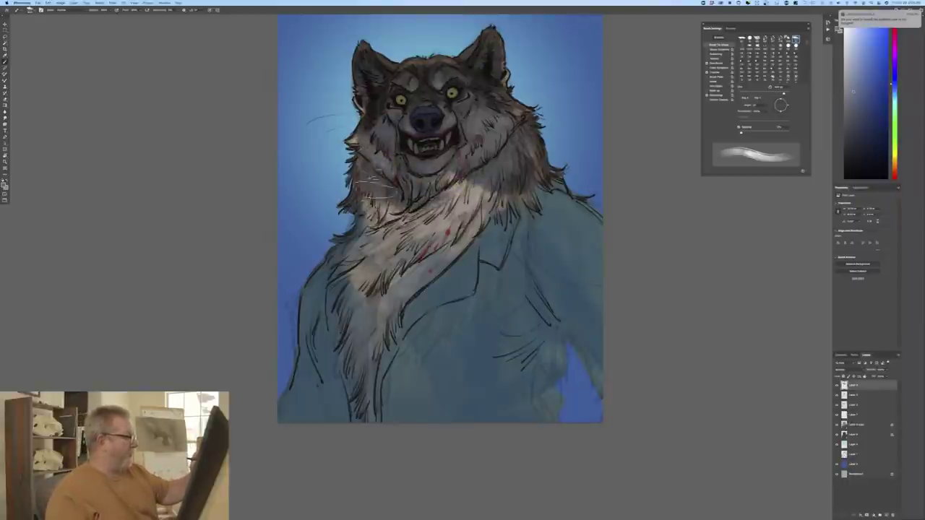
Step: Extend the gray-blue shadow over the neck, chest fur and whole jacket, clearing it from the yellow eyes
mouse_move(377, 188)
mouse_down()
mouse_move(395, 200)
mouse_move(449, 173)
mouse_move(413, 199)
mouse_move(514, 160)
mouse_move(492, 186)
mouse_move(456, 201)
mouse_move(457, 192)
mouse_move(413, 225)
mouse_move(393, 185)
mouse_move(393, 200)
mouse_move(493, 269)
mouse_move(491, 257)
mouse_move(539, 268)
mouse_move(549, 238)
mouse_move(600, 260)
mouse_move(538, 193)
mouse_move(606, 254)
mouse_move(572, 232)
mouse_move(553, 238)
mouse_move(583, 326)
mouse_move(594, 411)
mouse_move(556, 333)
mouse_move(519, 302)
mouse_move(534, 381)
mouse_move(518, 431)
mouse_move(471, 276)
mouse_move(440, 257)
mouse_move(499, 396)
mouse_up()
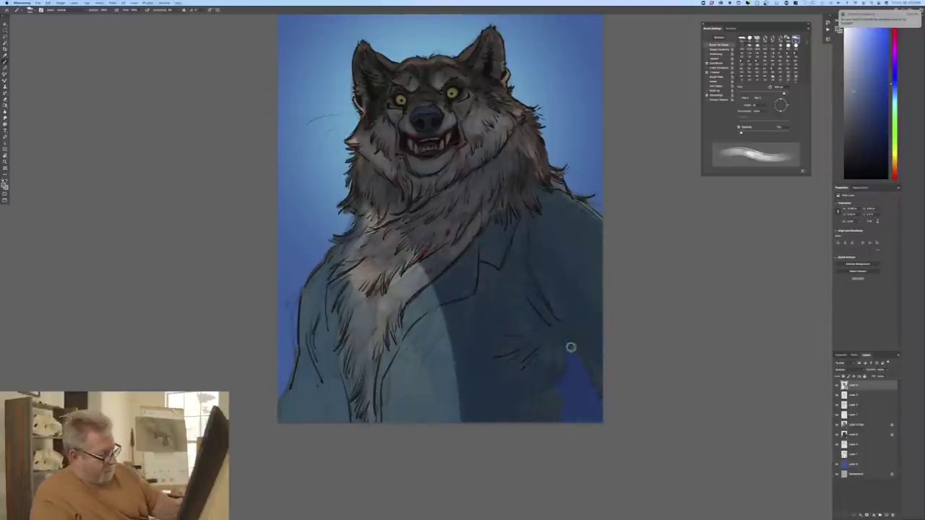
mouse_move(570, 347)
mouse_down()
mouse_move(584, 383)
mouse_move(572, 353)
mouse_move(578, 402)
mouse_move(570, 363)
mouse_move(558, 382)
mouse_move(568, 398)
mouse_move(561, 414)
mouse_move(570, 389)
mouse_move(593, 423)
mouse_up()
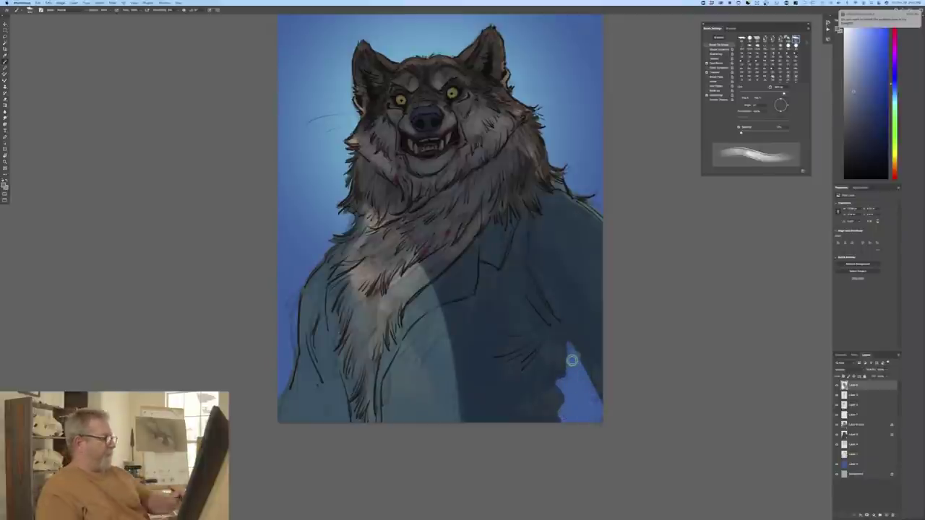
mouse_move(424, 262)
mouse_down()
mouse_move(453, 429)
mouse_move(421, 256)
mouse_move(445, 408)
mouse_move(490, 388)
mouse_up()
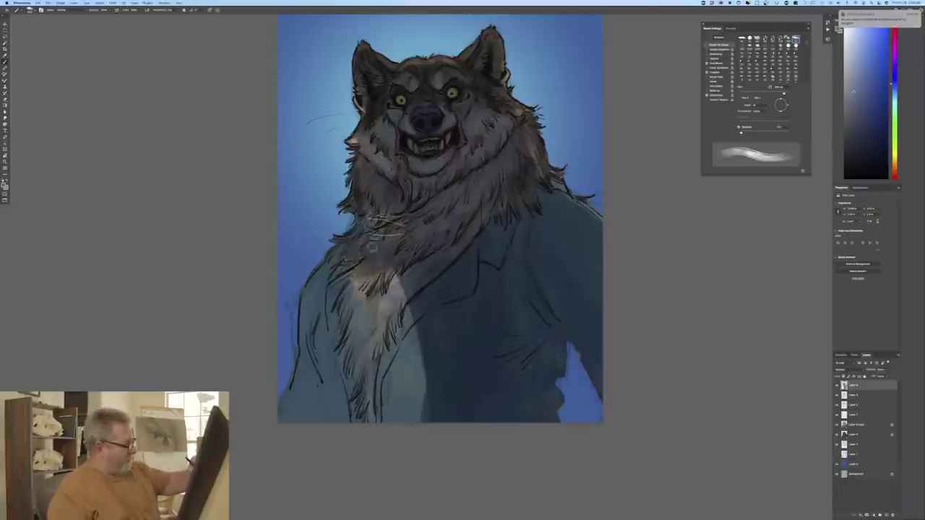
mouse_move(337, 282)
mouse_down()
mouse_move(329, 318)
mouse_move(404, 372)
mouse_move(370, 370)
mouse_move(320, 430)
mouse_move(325, 401)
mouse_move(310, 378)
mouse_move(320, 290)
mouse_move(353, 336)
mouse_move(400, 350)
mouse_move(407, 243)
mouse_move(370, 344)
mouse_move(350, 319)
mouse_move(455, 292)
mouse_move(499, 244)
mouse_move(431, 355)
mouse_move(363, 400)
mouse_up()
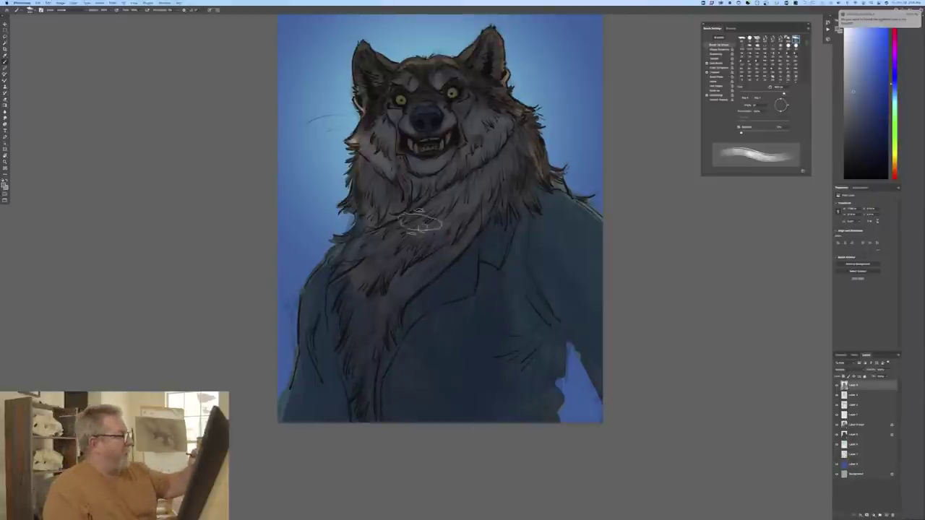
mouse_move(392, 134)
mouse_down()
mouse_move(429, 119)
mouse_move(376, 133)
mouse_move(384, 124)
mouse_up()
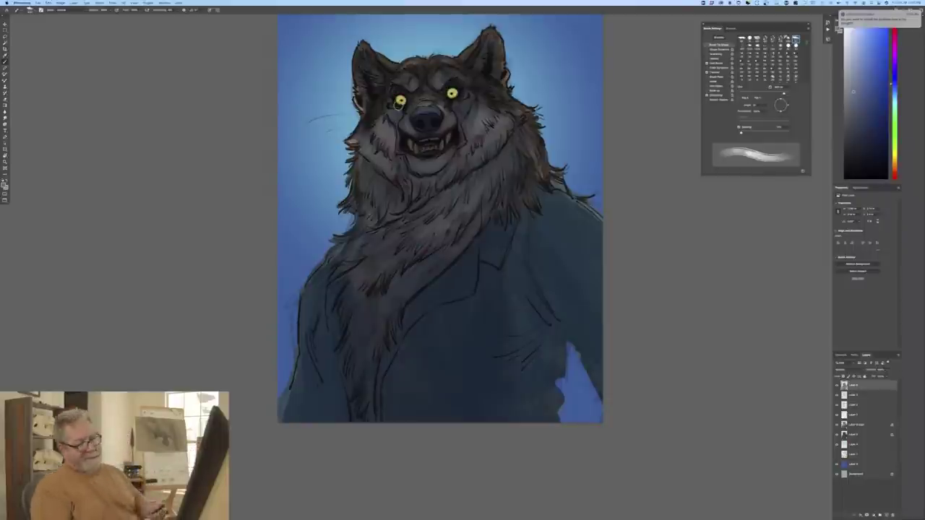
Step: Add another layer on top, set the foreground colour to a very pale blue and choose a harder-edged brush preset
click(886, 515)
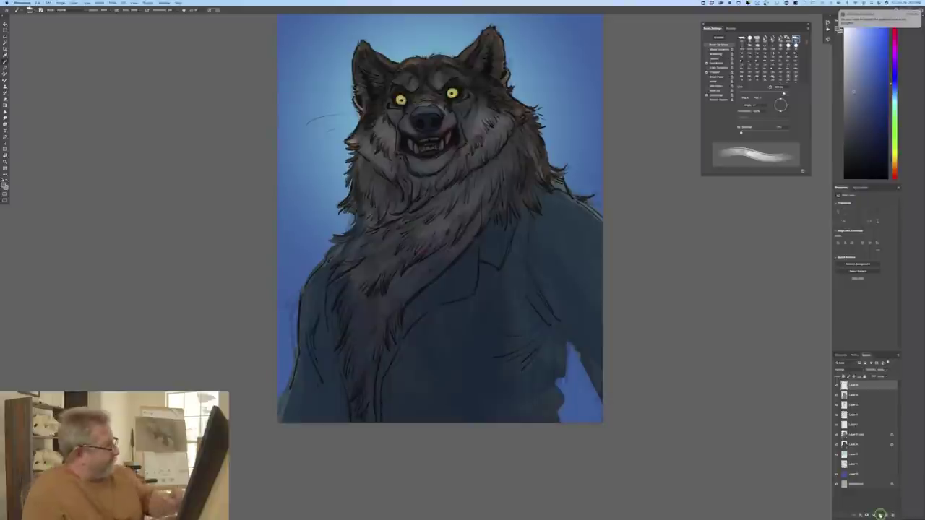
click(5, 186)
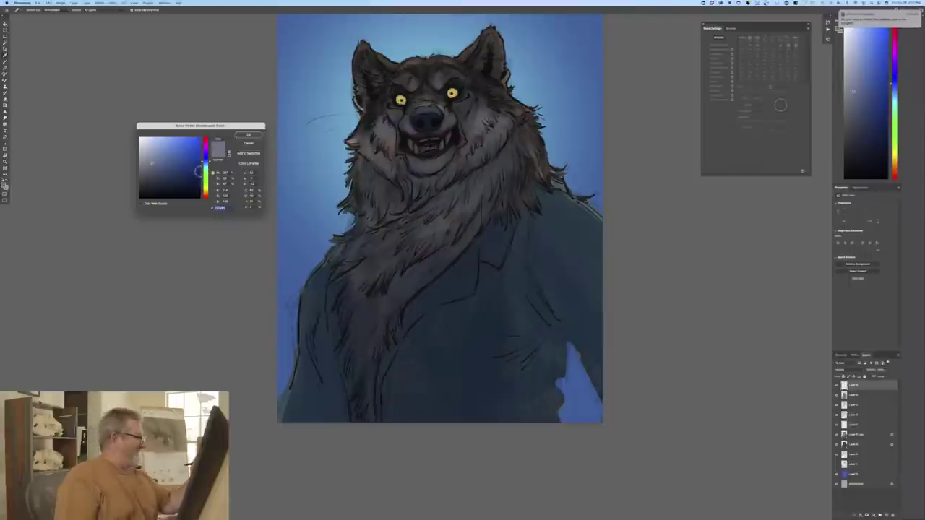
click(152, 139)
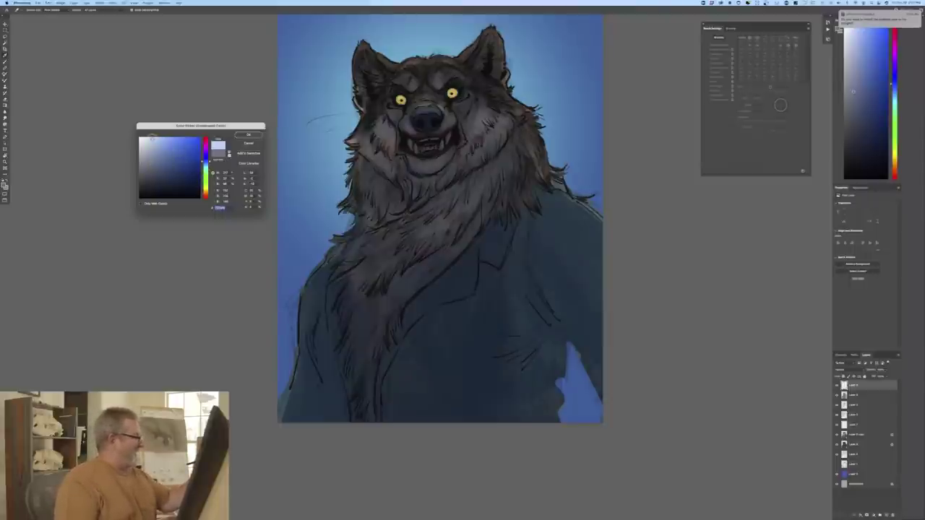
click(248, 134)
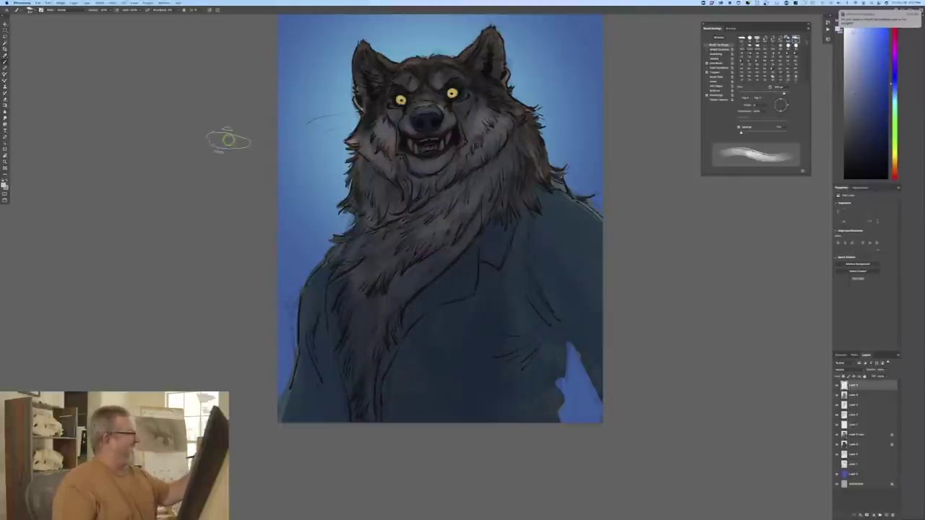
click(27, 9)
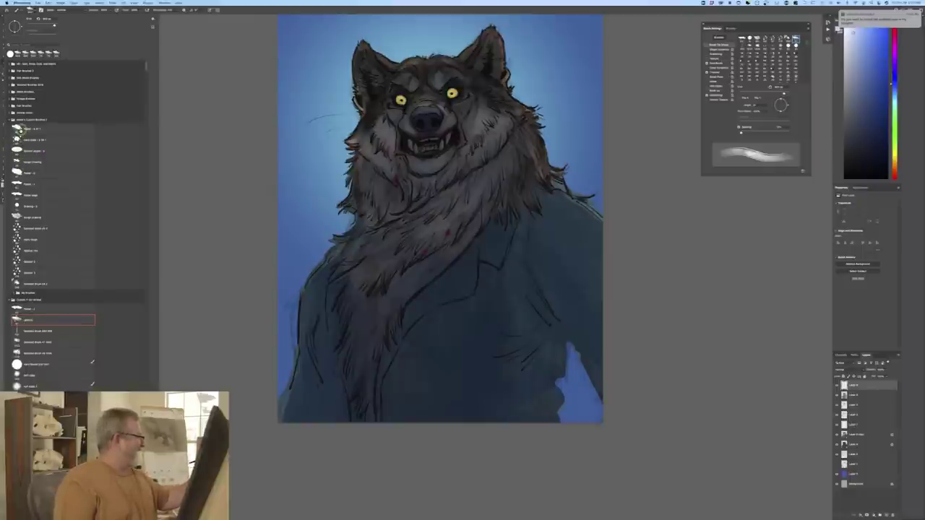
double_click(26, 140)
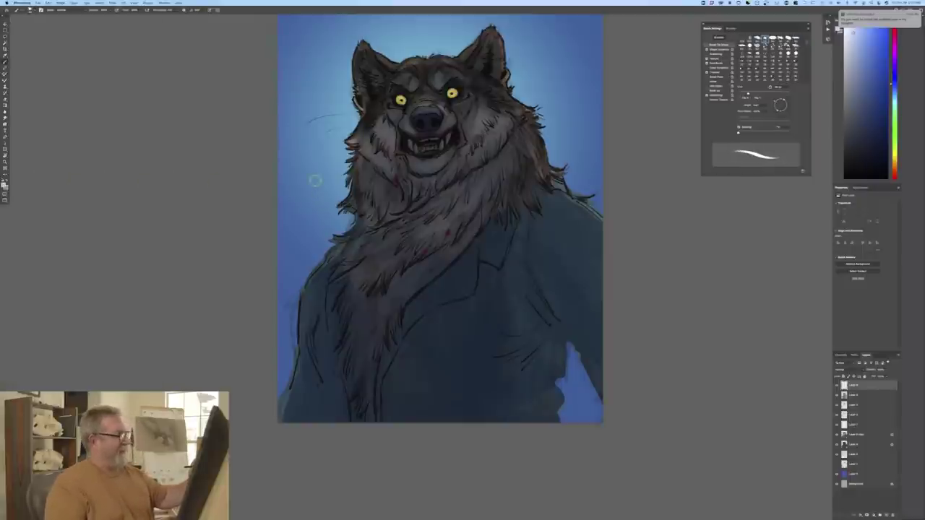
Step: Paint a pale-blue rim light around both ears, across the top of the head and down to the cheek tuft
drag(510, 70, 508, 85)
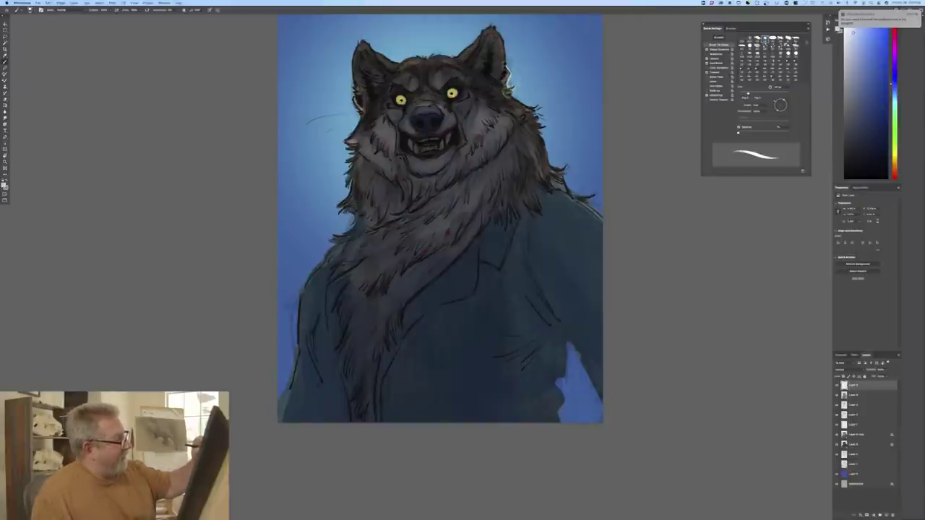
drag(504, 81, 510, 91)
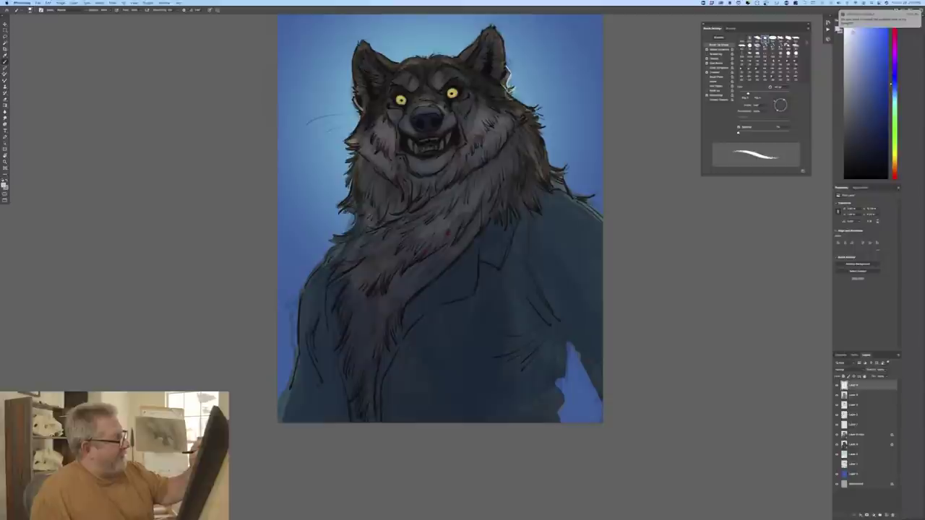
drag(198, 202, 128, 279)
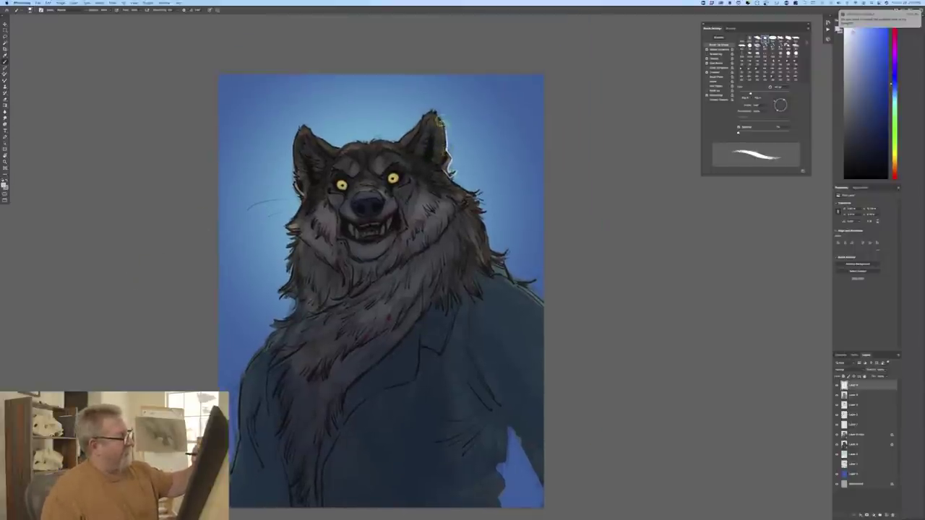
drag(440, 121, 442, 123)
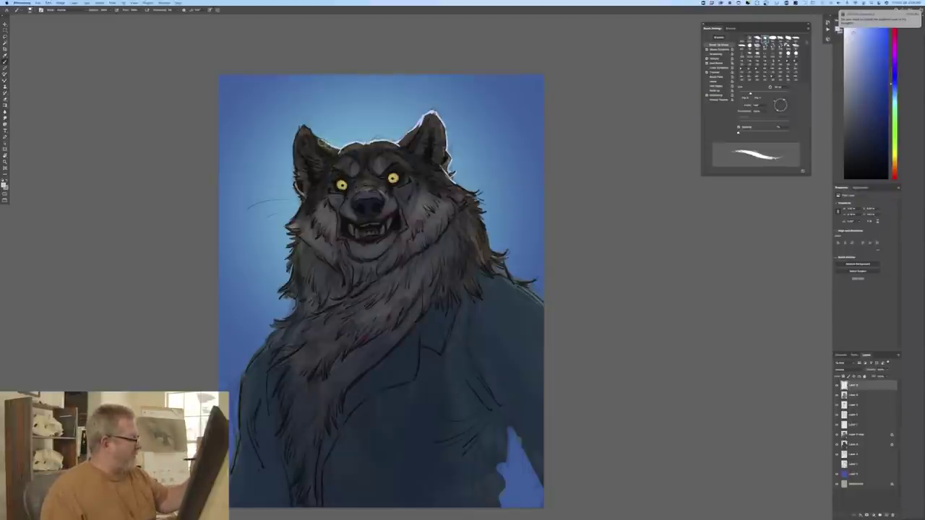
mouse_move(315, 136)
mouse_down()
mouse_move(321, 142)
mouse_move(308, 128)
mouse_up()
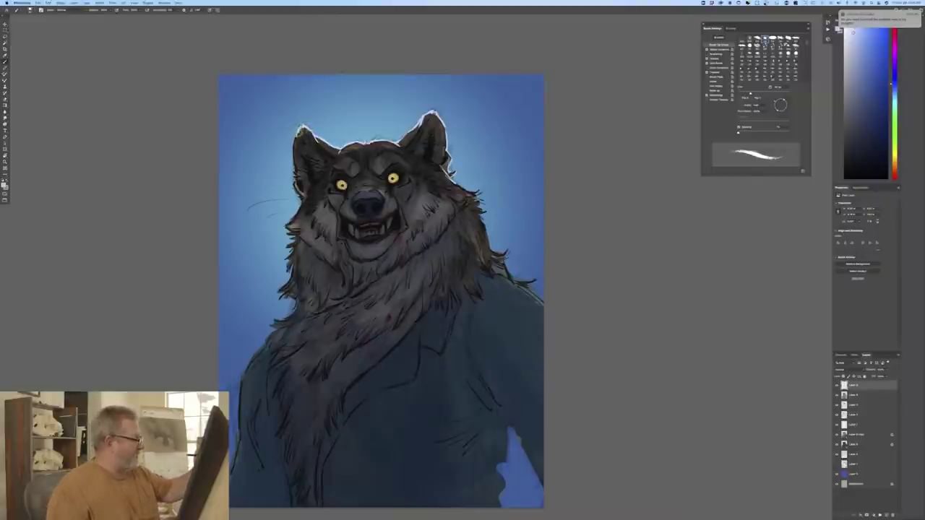
drag(299, 131, 297, 172)
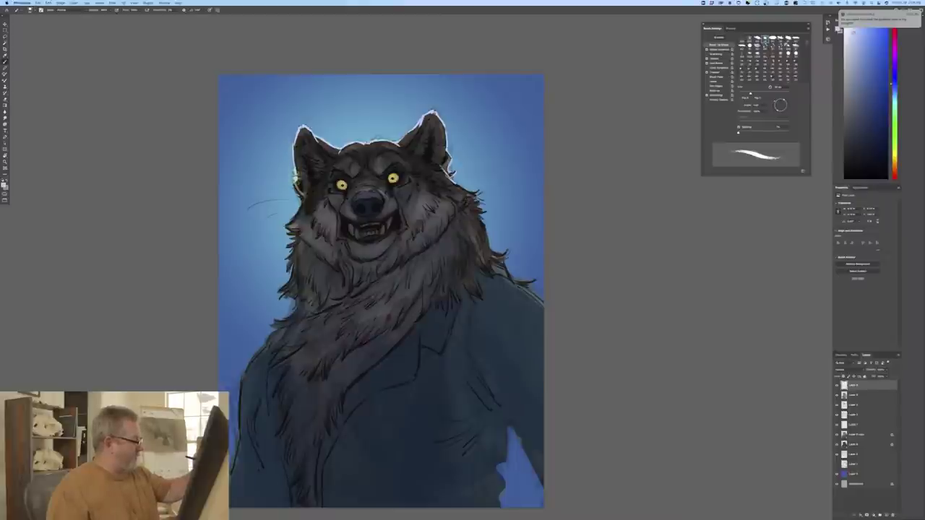
drag(296, 184, 299, 194)
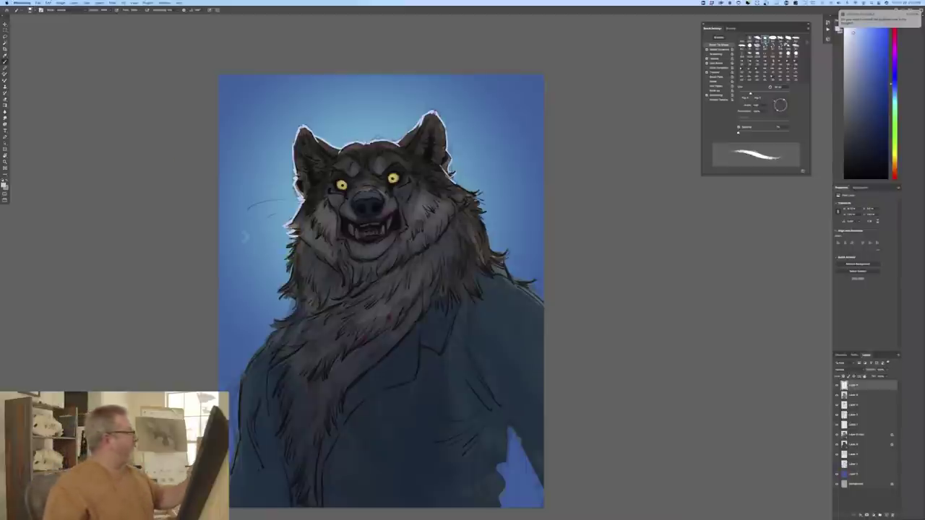
Step: Continue the pale-blue rim light down the neck fur, both shoulders, the outer sleeve and the gap beside the arm, and touch up the ear edges
mouse_move(453, 181)
mouse_down()
mouse_move(478, 192)
mouse_move(469, 193)
mouse_move(479, 194)
mouse_move(473, 216)
mouse_move(499, 262)
mouse_up()
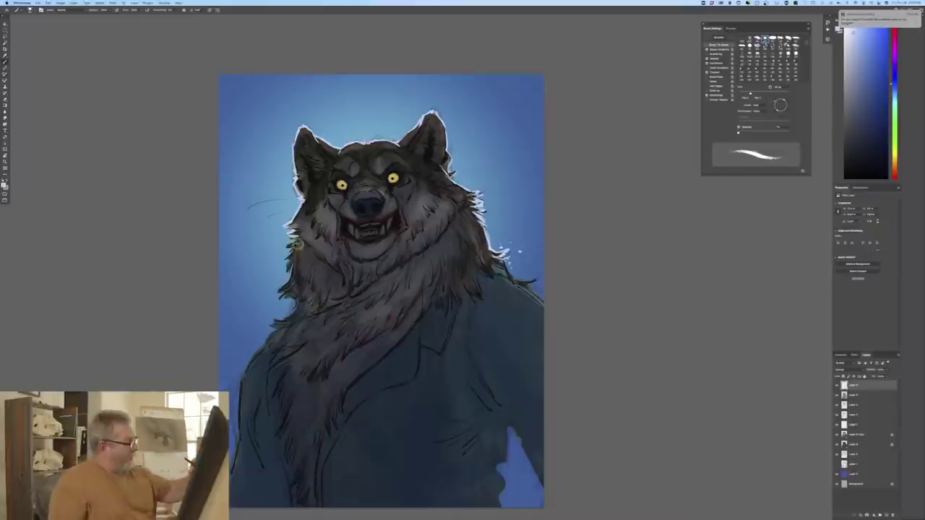
mouse_move(289, 245)
mouse_down()
mouse_move(297, 242)
mouse_move(294, 263)
mouse_move(276, 292)
mouse_move(290, 291)
mouse_move(295, 304)
mouse_move(265, 344)
mouse_up()
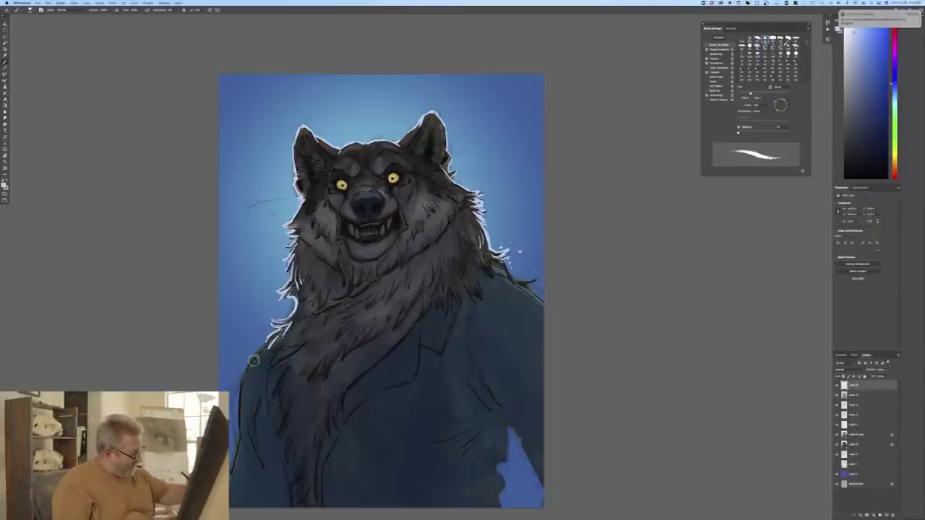
mouse_move(260, 352)
mouse_down()
mouse_move(244, 373)
mouse_move(231, 480)
mouse_up()
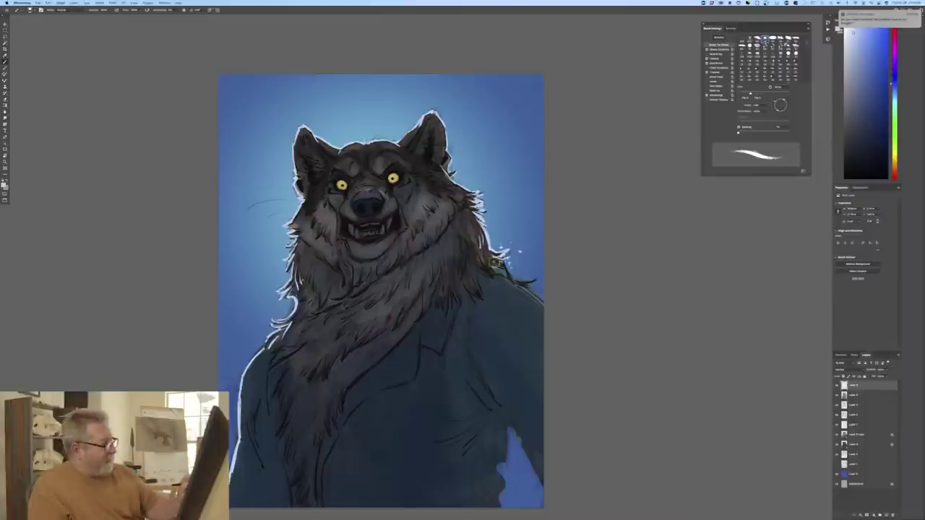
drag(502, 262, 512, 277)
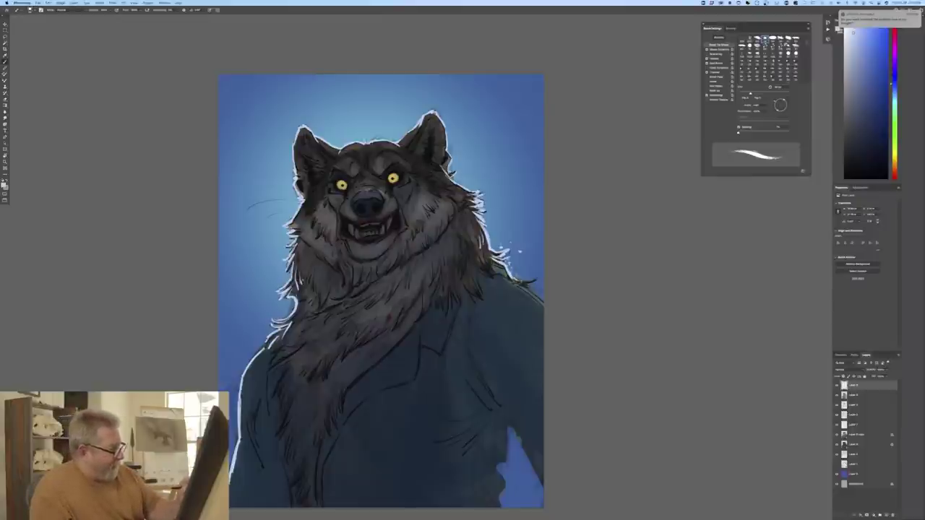
drag(510, 279, 545, 304)
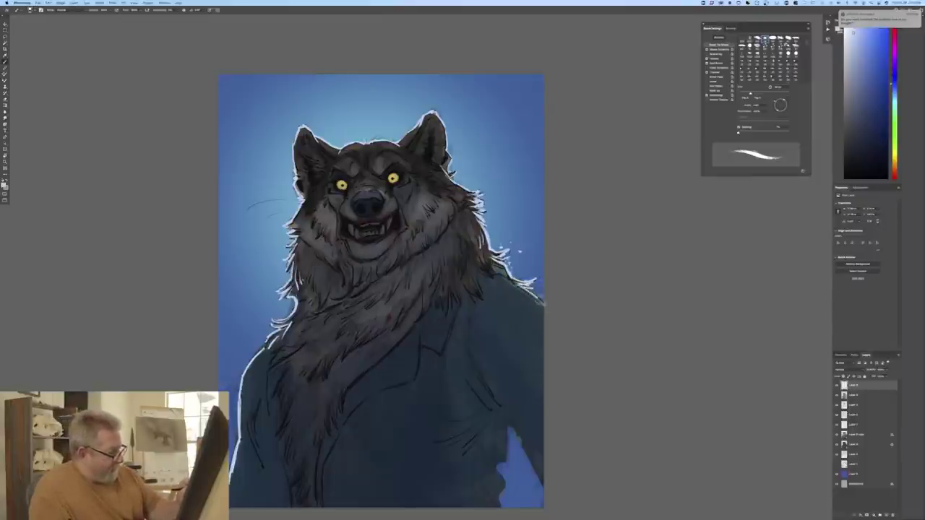
mouse_move(505, 417)
mouse_down()
mouse_move(542, 493)
mouse_move(514, 425)
mouse_move(505, 427)
mouse_move(503, 505)
mouse_up()
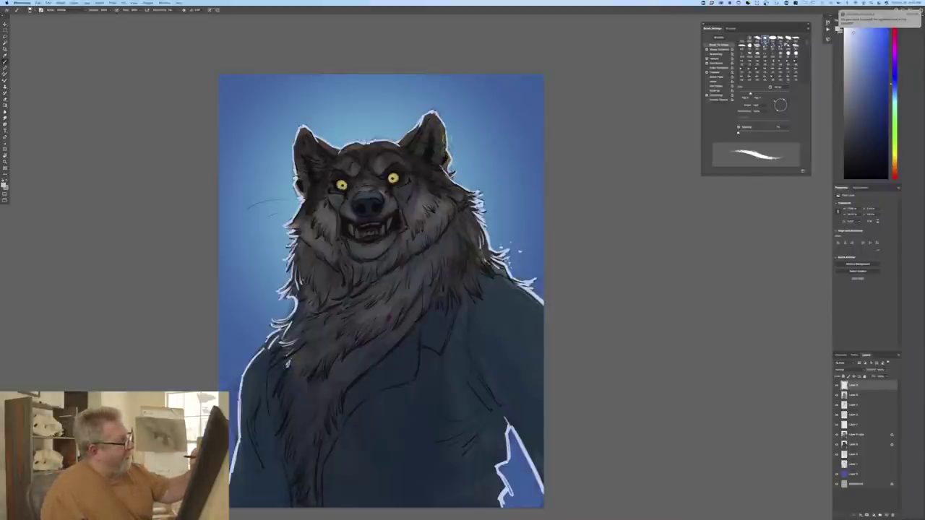
drag(444, 125, 447, 136)
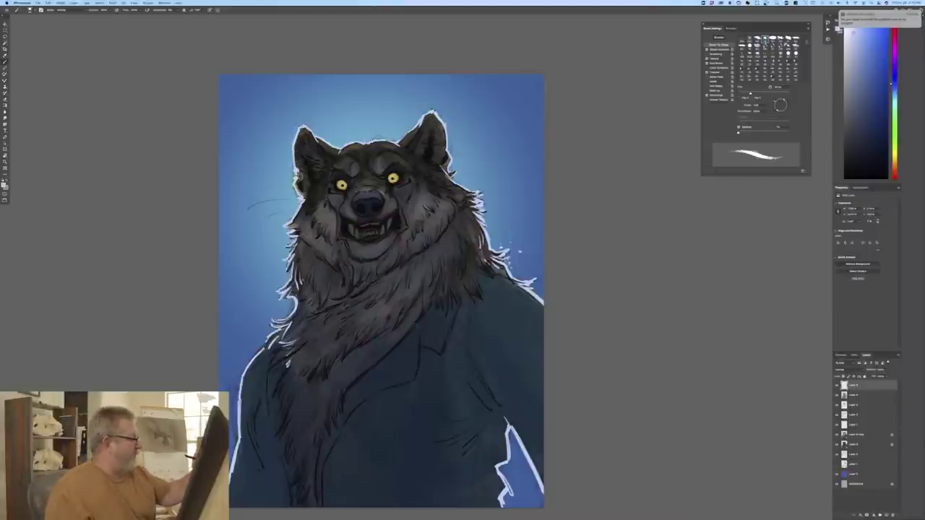
drag(296, 171, 299, 183)
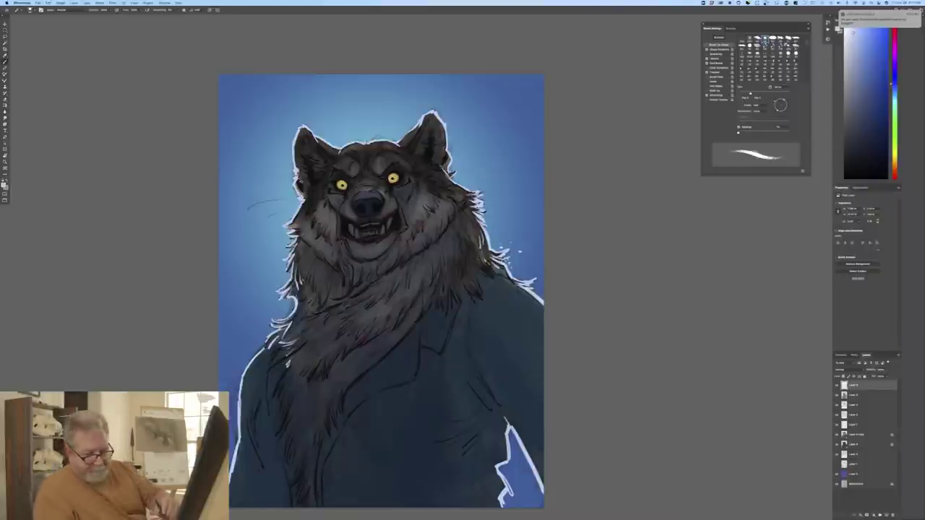
Step: Select all the werewolf layers together and use Free Transform to enlarge the figure slightly within the canvas
click(853, 449)
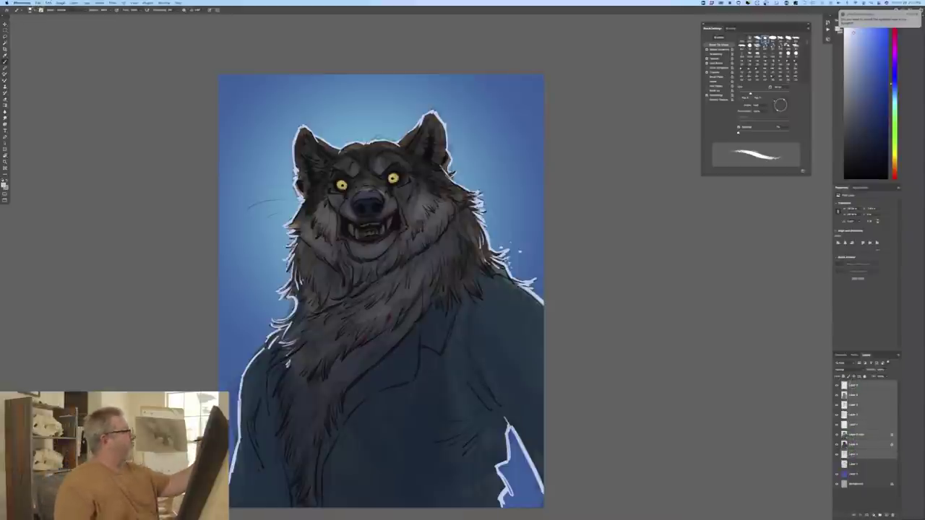
click(48, 3)
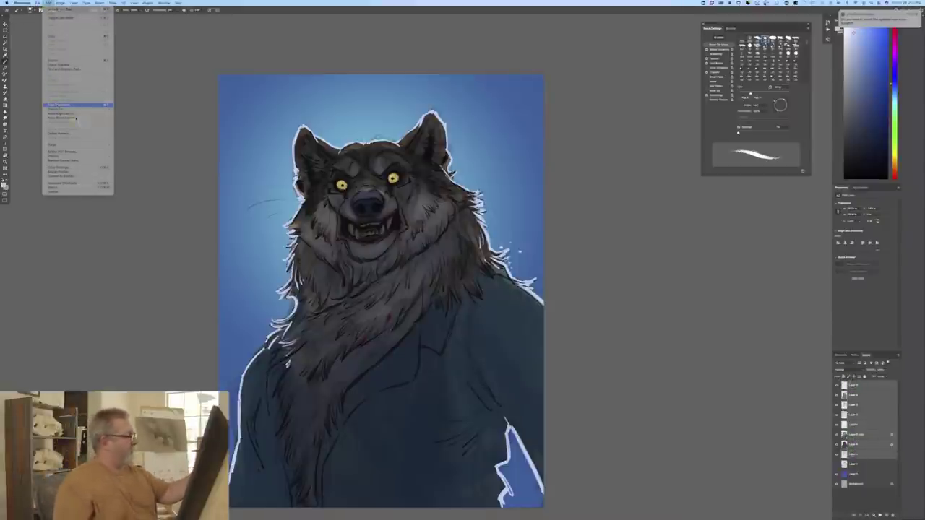
click(55, 105)
drag(188, 74, 163, 46)
drag(213, 189, 218, 203)
drag(179, 55, 164, 34)
mouse_move(191, 230)
mouse_down()
mouse_move(202, 245)
mouse_move(200, 238)
mouse_up()
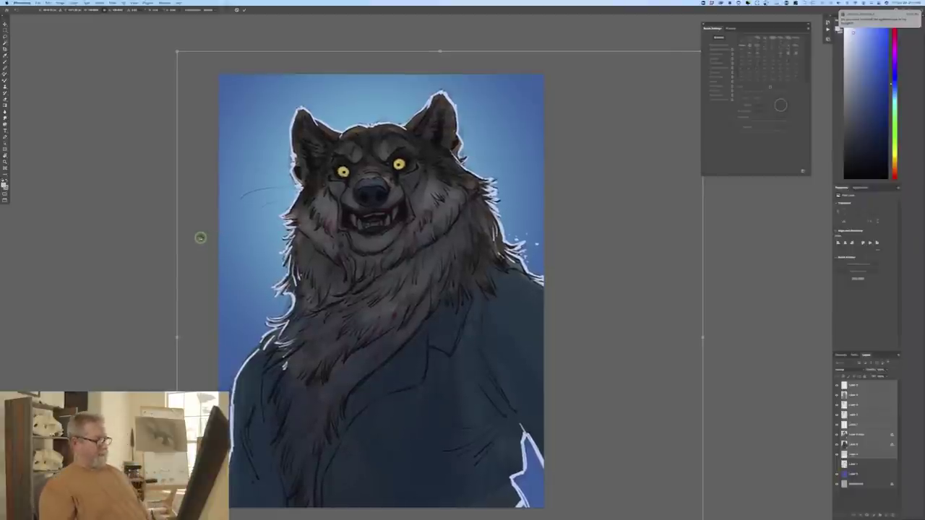
key(Return)
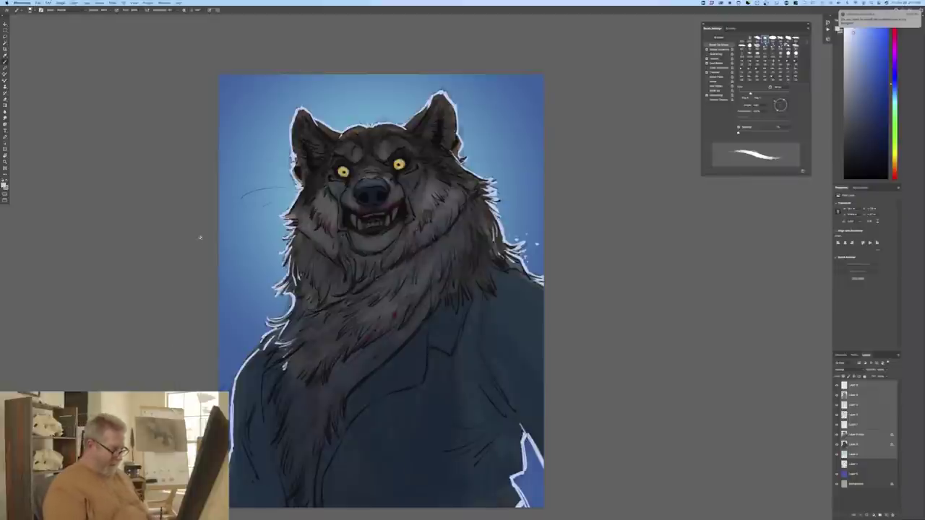
Step: Check the rim-light layer by toggling its visibility, and add a new layer between it and the Multiply shadow layer
key(ctrl+minus)
key(ctrl+minus)
key(ctrl+plus)
key(ctrl+plus)
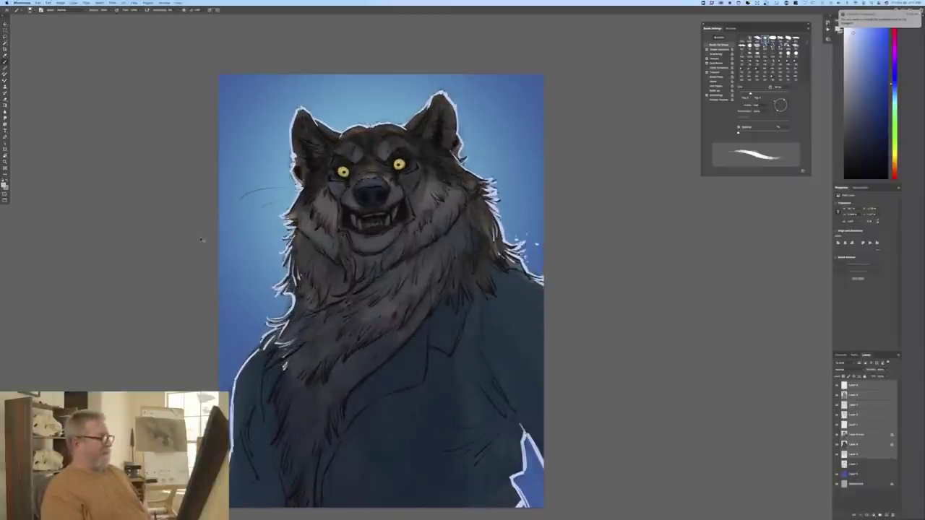
key(ctrl+plus)
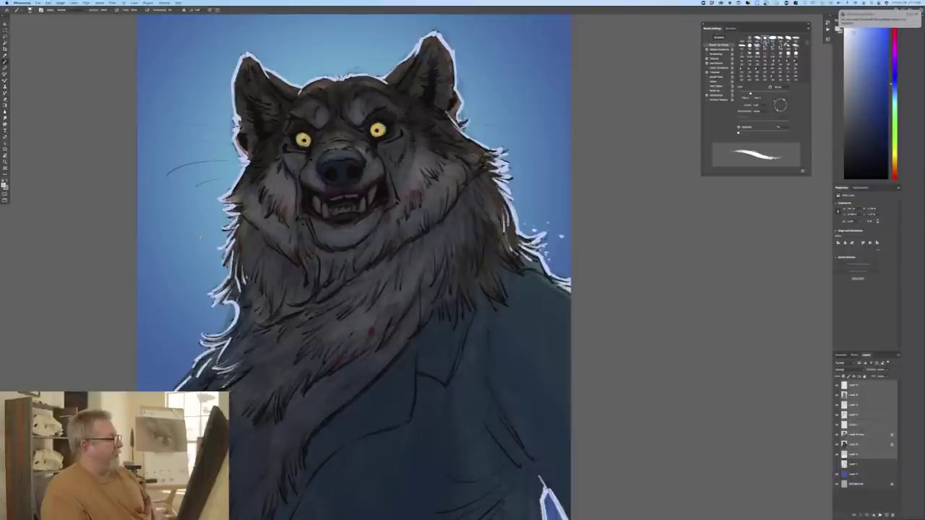
click(853, 387)
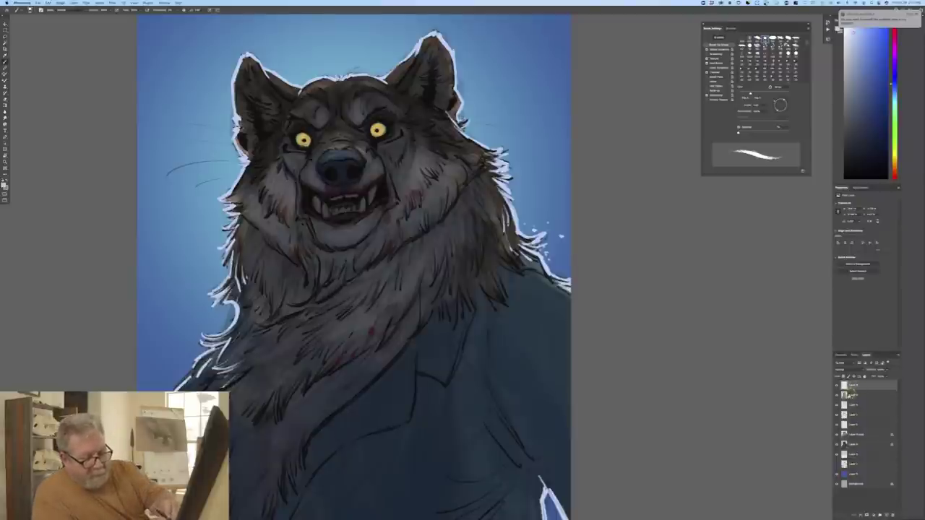
click(836, 387)
click(836, 386)
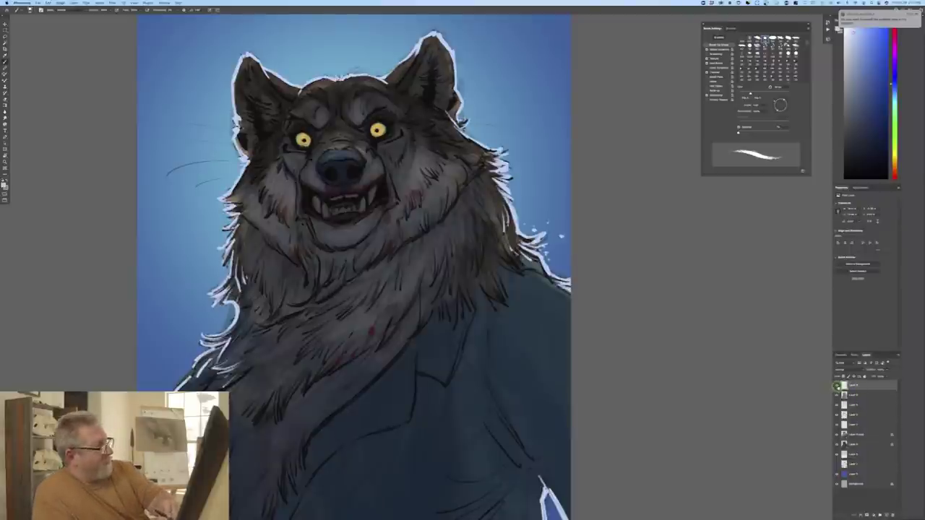
click(852, 395)
click(882, 514)
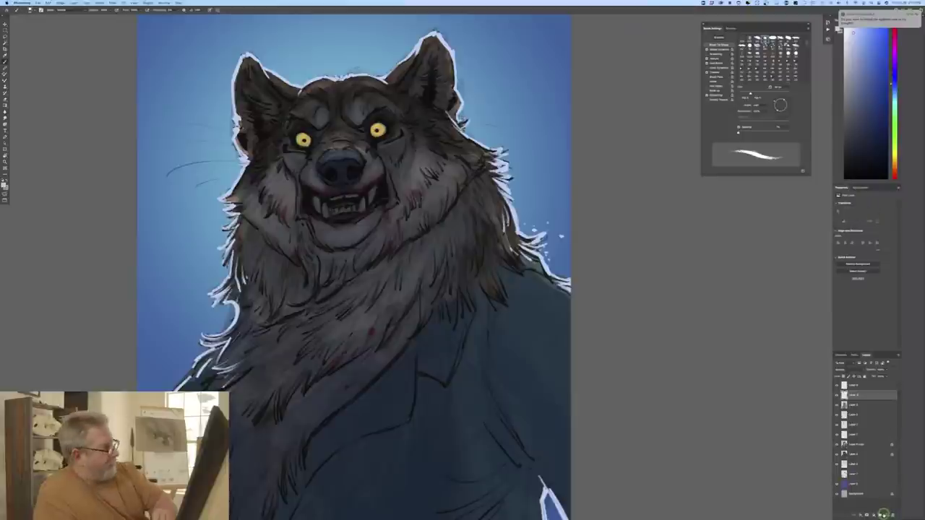
Step: Set the foreground colour to a muted violet-gray and paint fur highlights on the cheeks, around the muzzle and along the chin
click(4, 185)
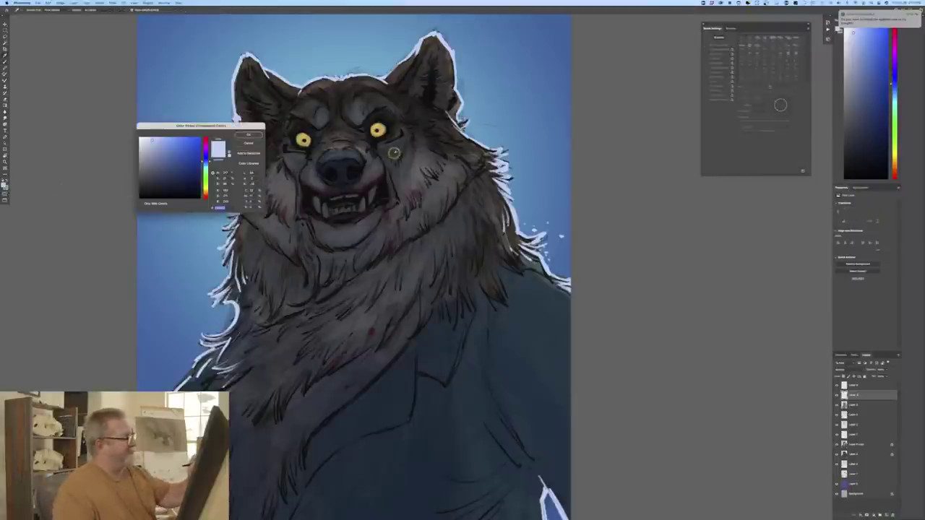
click(398, 154)
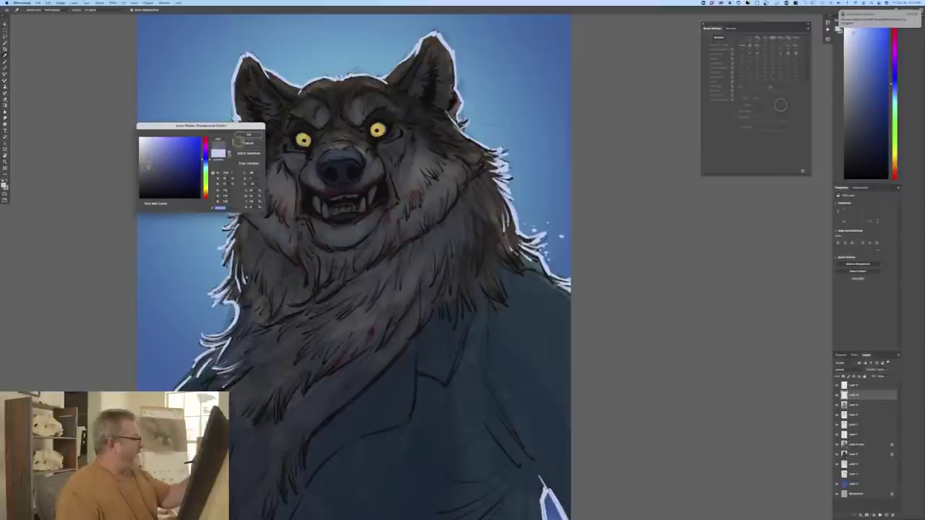
click(248, 135)
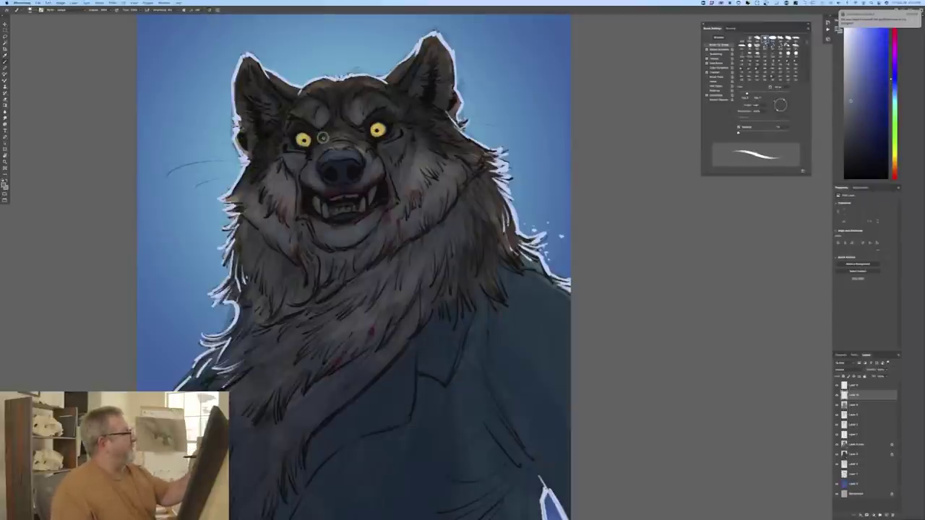
drag(375, 156, 383, 164)
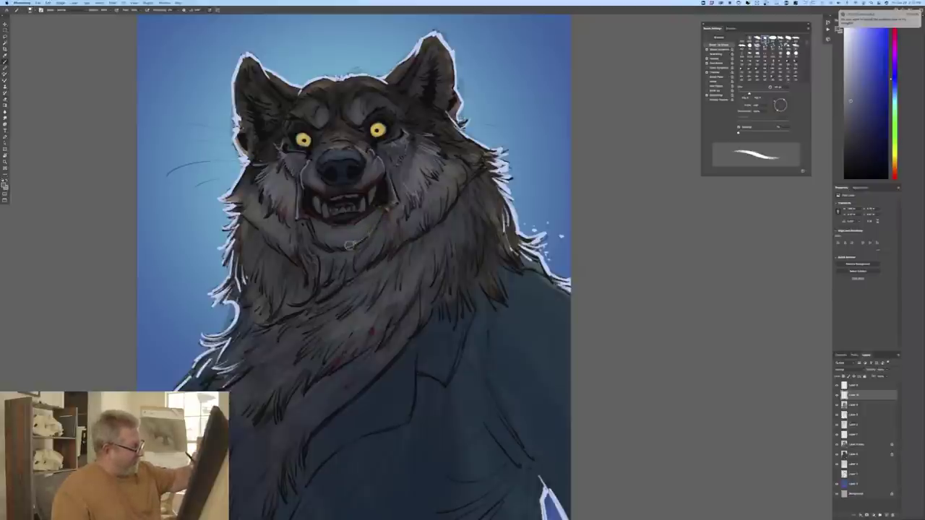
drag(307, 223, 332, 247)
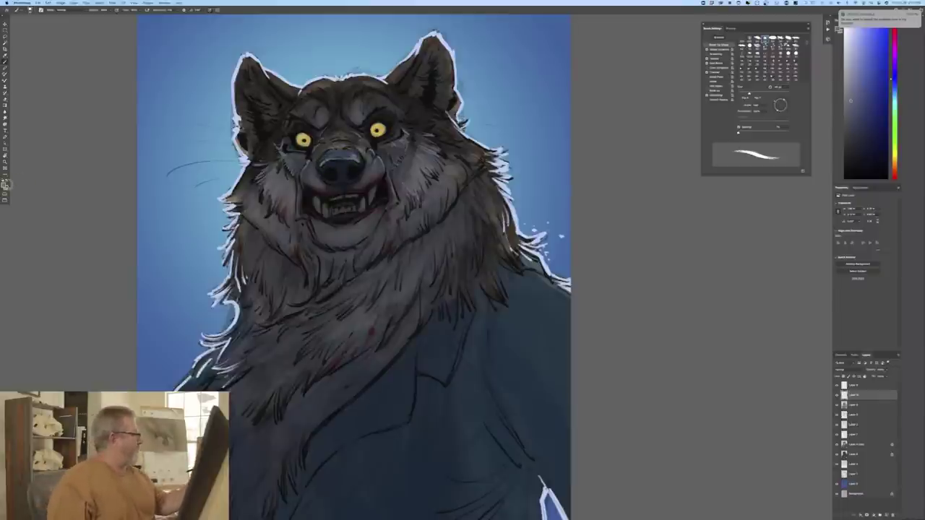
Step: Set the foreground colour to a darker, more saturated blue for painting reflected light on the nose
click(5, 185)
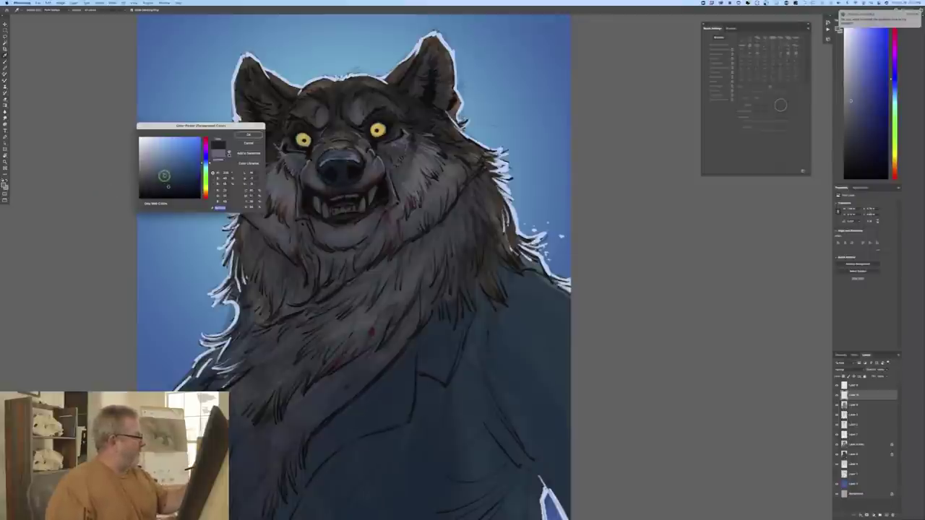
click(165, 176)
click(248, 135)
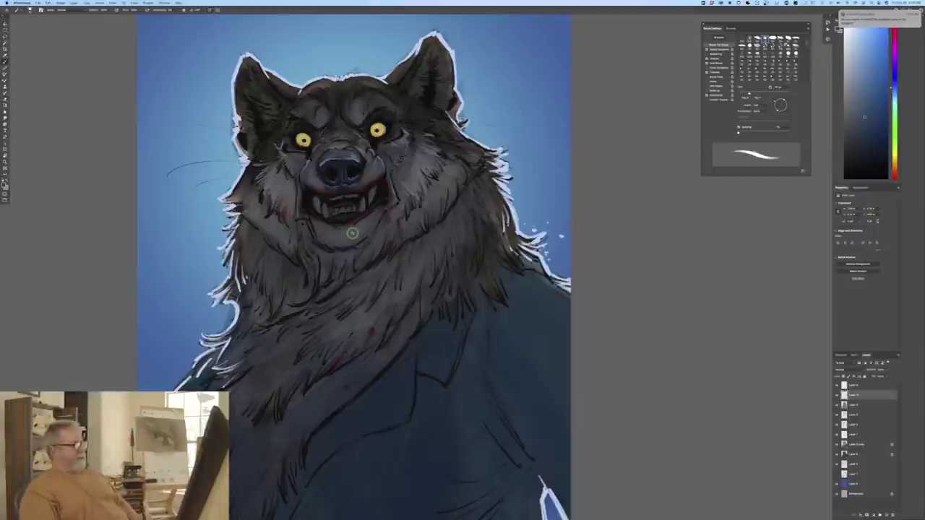
Step: Change the foreground colour to a nearly neutral greenish gray for highlighting the fangs and teeth
click(5, 184)
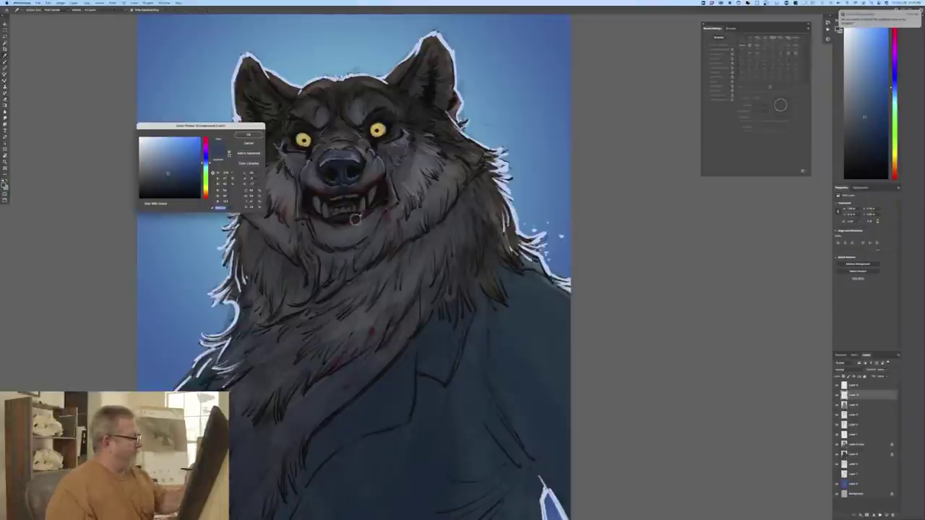
mouse_move(206, 180)
mouse_down()
mouse_move(206, 172)
mouse_move(141, 167)
mouse_up()
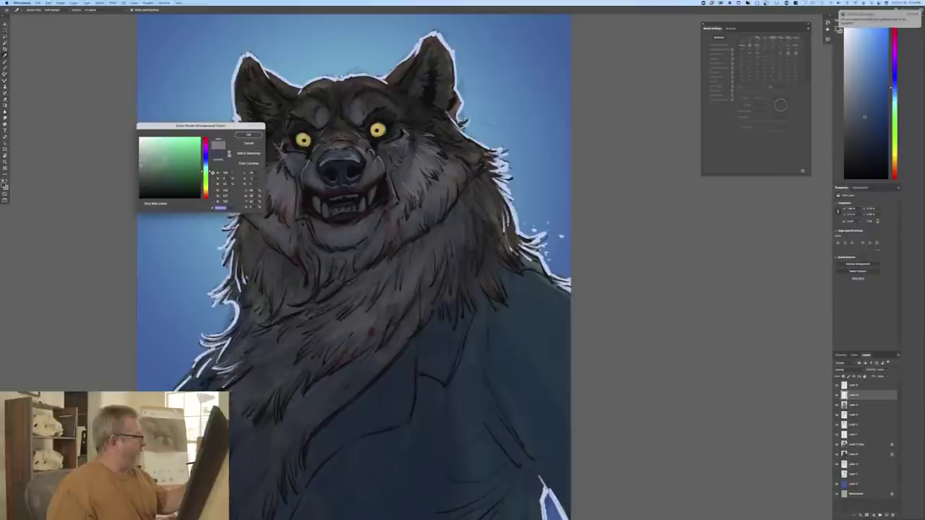
click(248, 135)
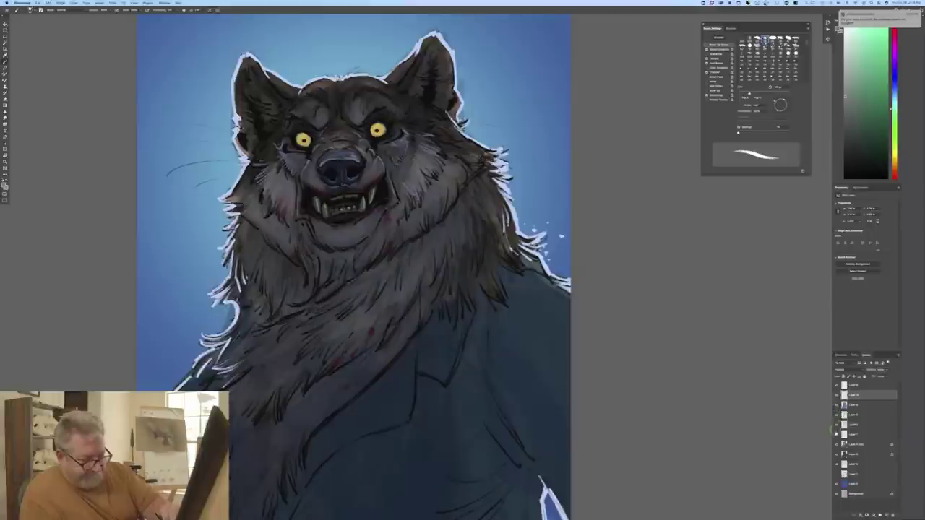
Step: Check the copied colour layer by toggling its visibility, and group the werewolf's layers from the base figure layer up to the topmost layer
click(836, 444)
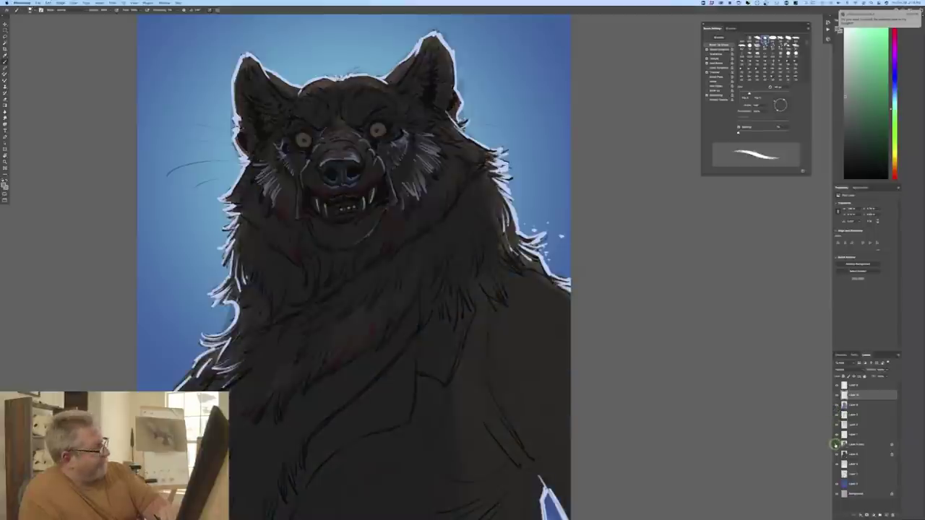
click(836, 446)
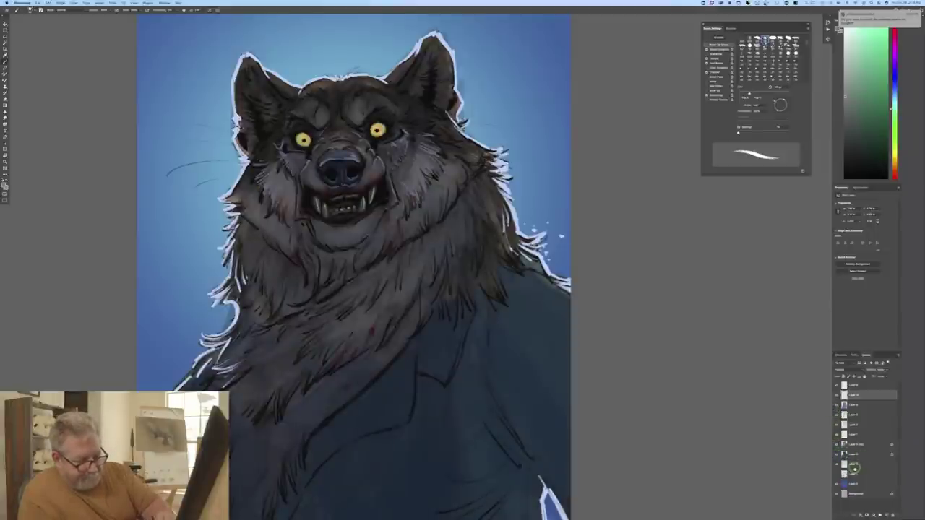
click(857, 455)
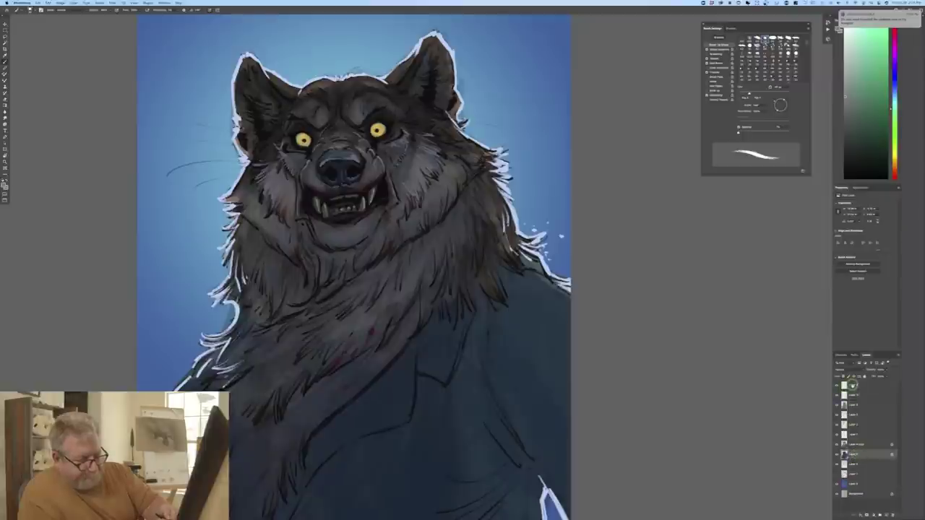
shift+click(849, 386)
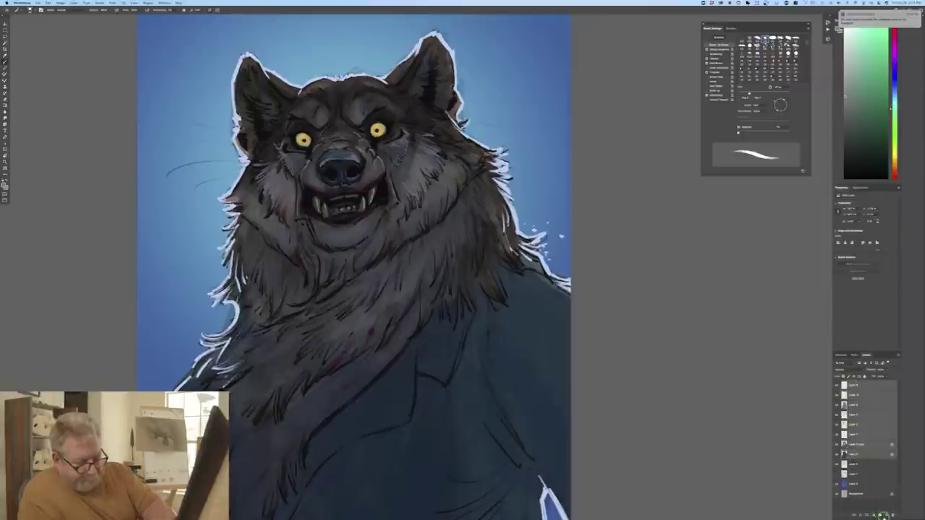
click(880, 515)
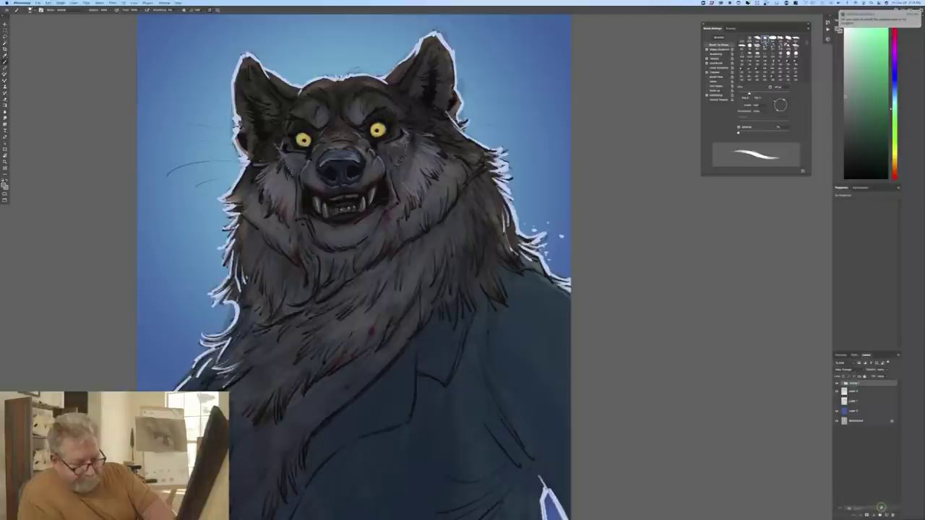
Step: Duplicate the werewolf's layer group and merge the duplicate into a single layer, keeping the original group
click(885, 512)
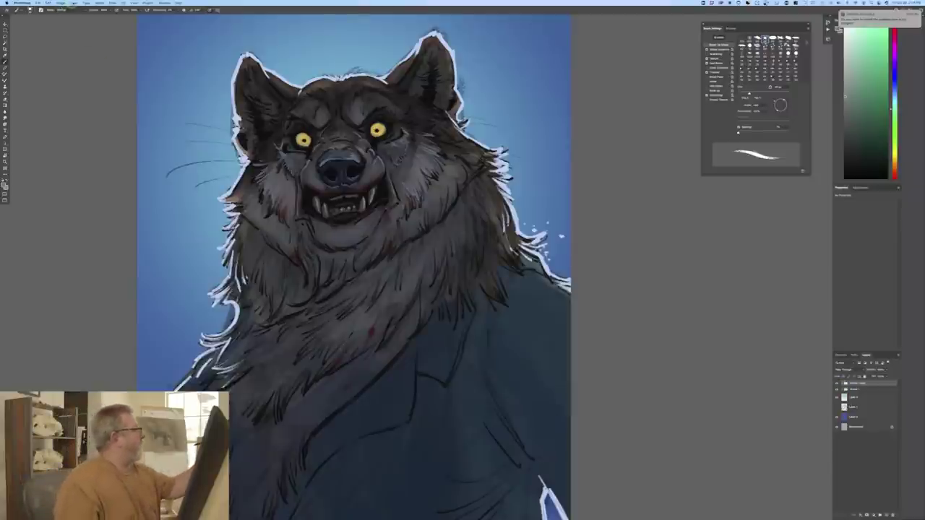
click(73, 3)
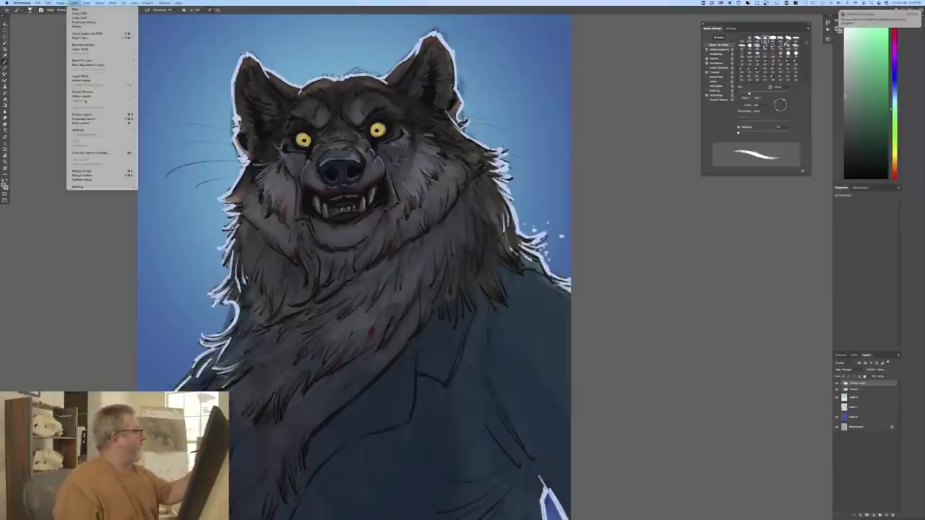
click(80, 175)
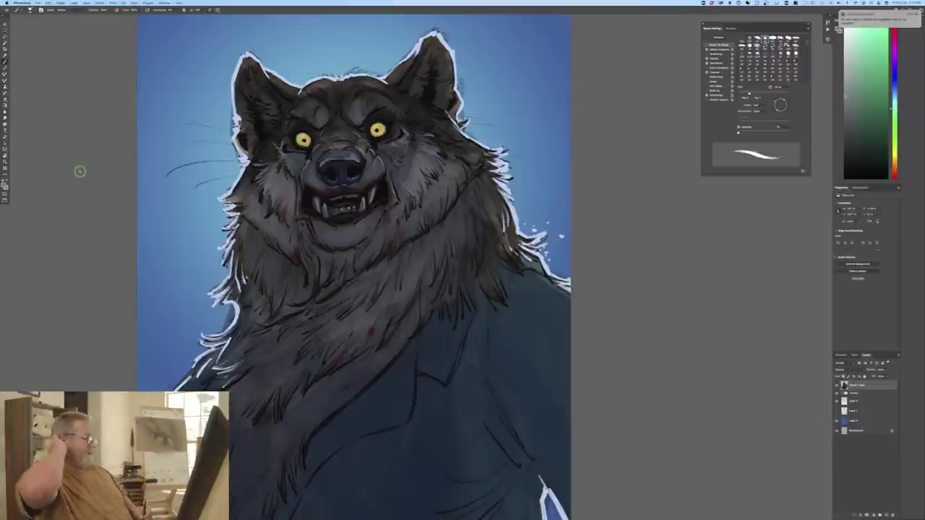
Step: Set the foreground colour to a bright pale blue and choose a soft round brush from the custom brush set
key(super+minus)
key(super+minus)
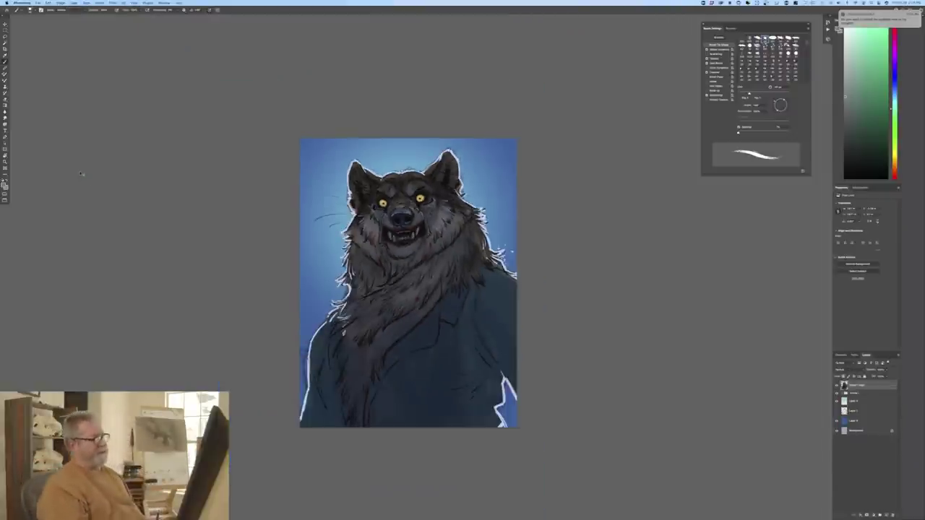
key(super+equal)
key(super+equal)
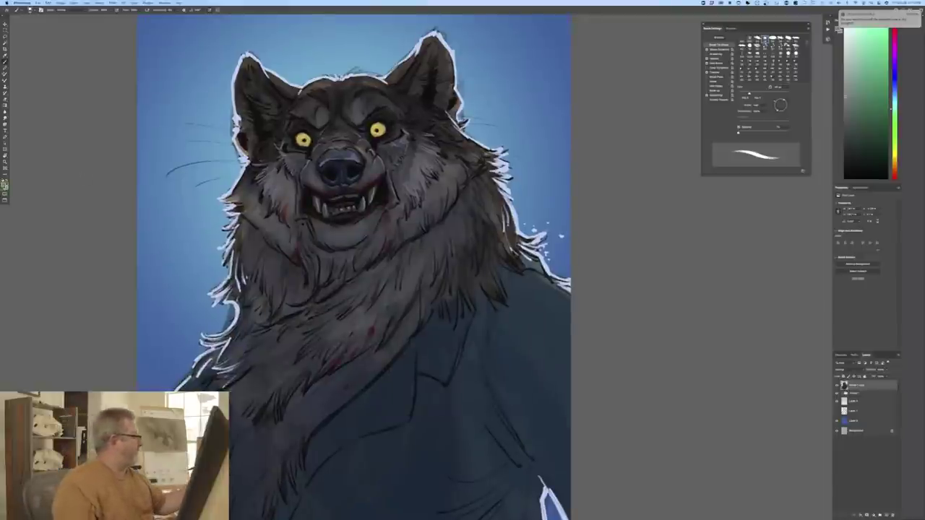
click(5, 184)
drag(205, 170, 204, 159)
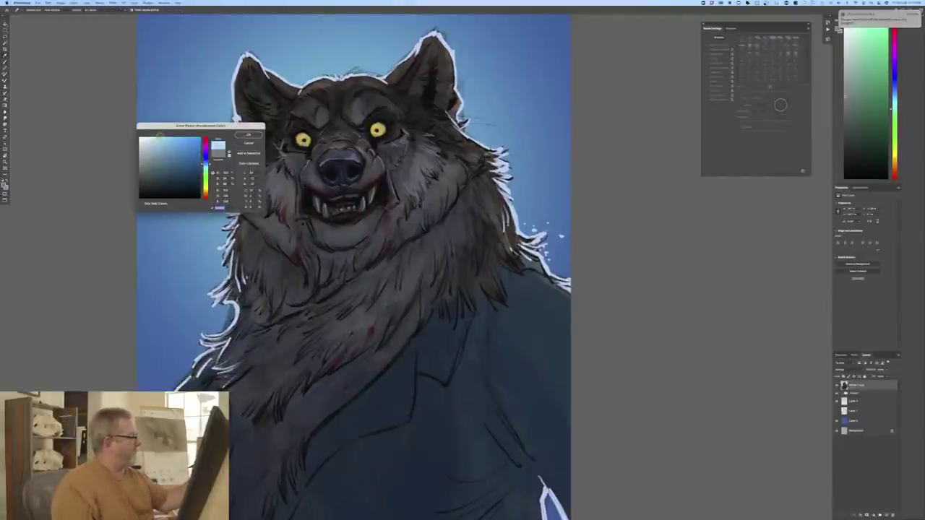
click(249, 135)
click(32, 11)
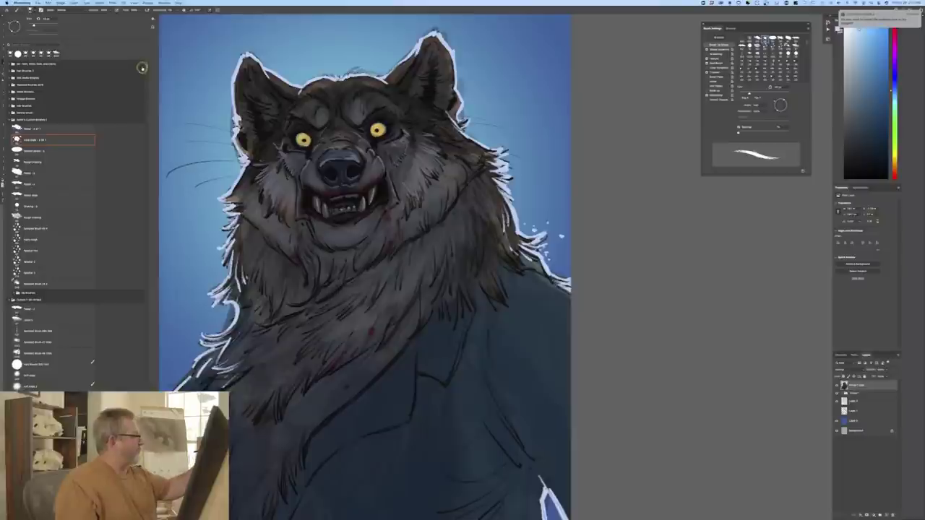
click(9, 120)
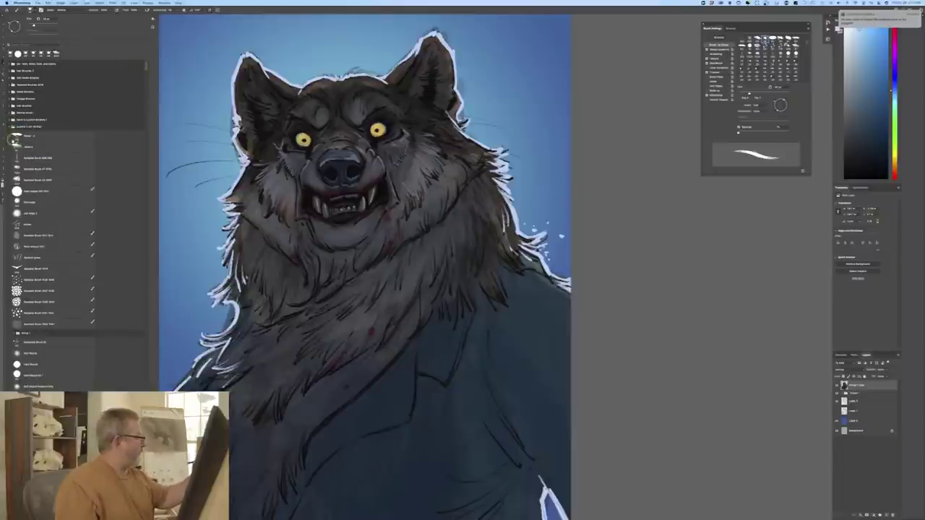
click(30, 213)
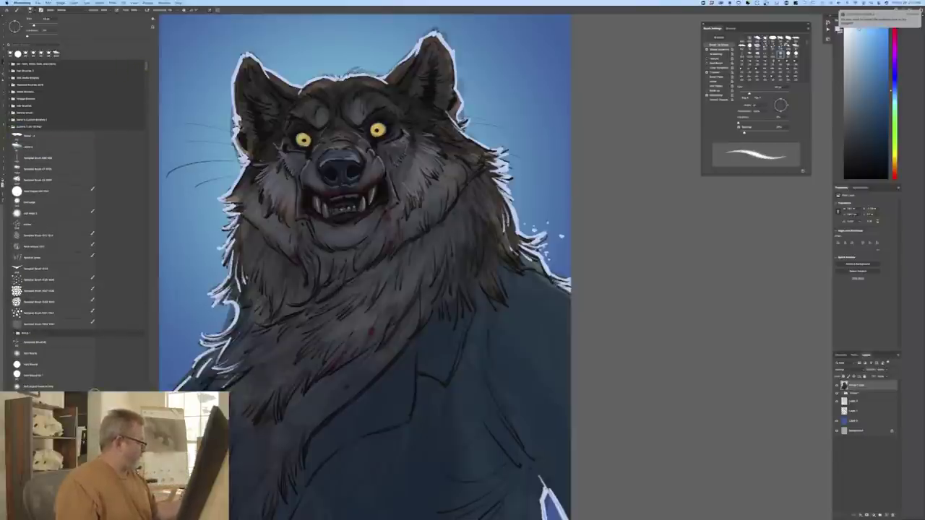
click(338, 323)
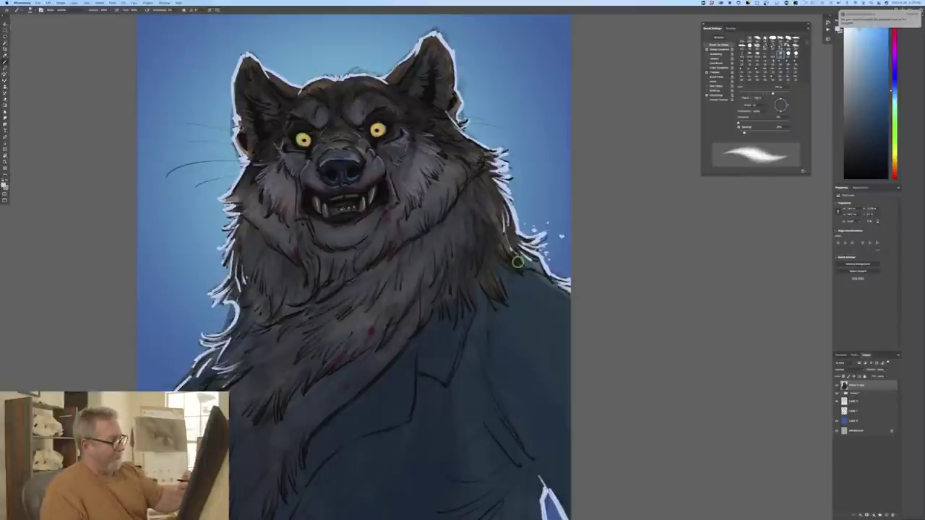
Step: Undo a trial soft brush stroke over the shoulder and set the brush's blending mode to Color Dodge
drag(509, 249, 523, 275)
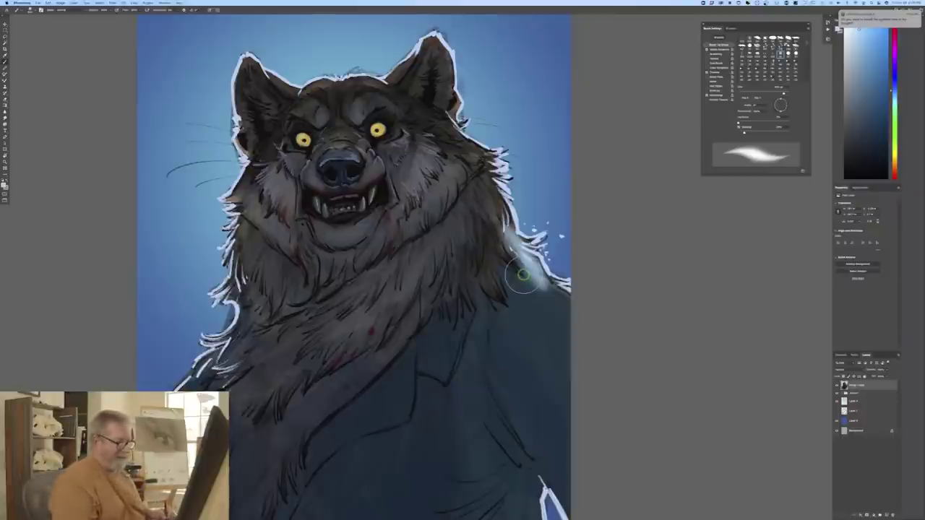
key(super+z)
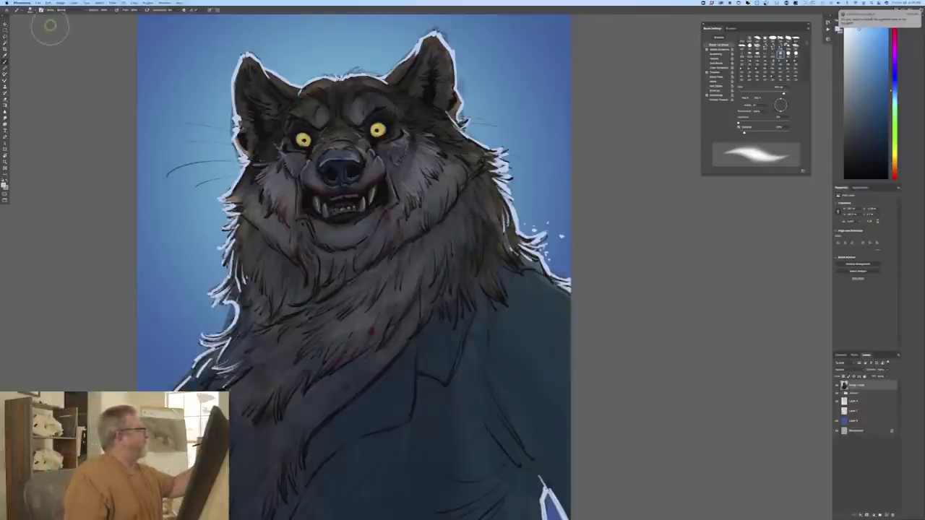
click(60, 3)
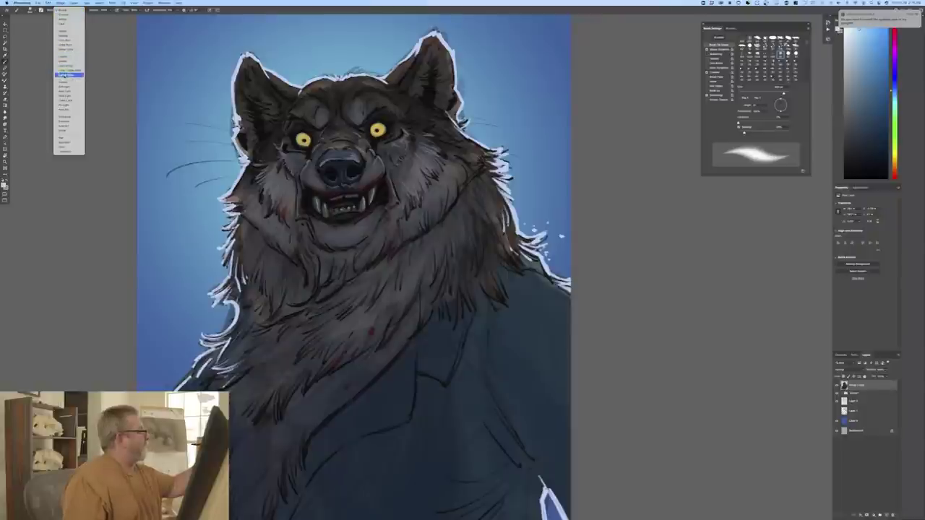
click(65, 66)
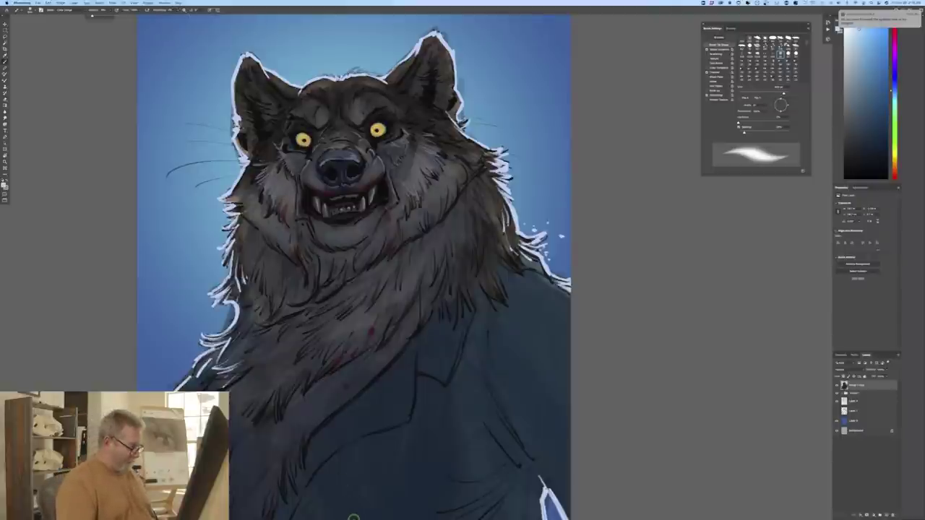
Step: Switch to TVPaint Animation, enlarge its window over the artwork and play the pencil animation of the man putting on a coat
mouse_move(354, 517)
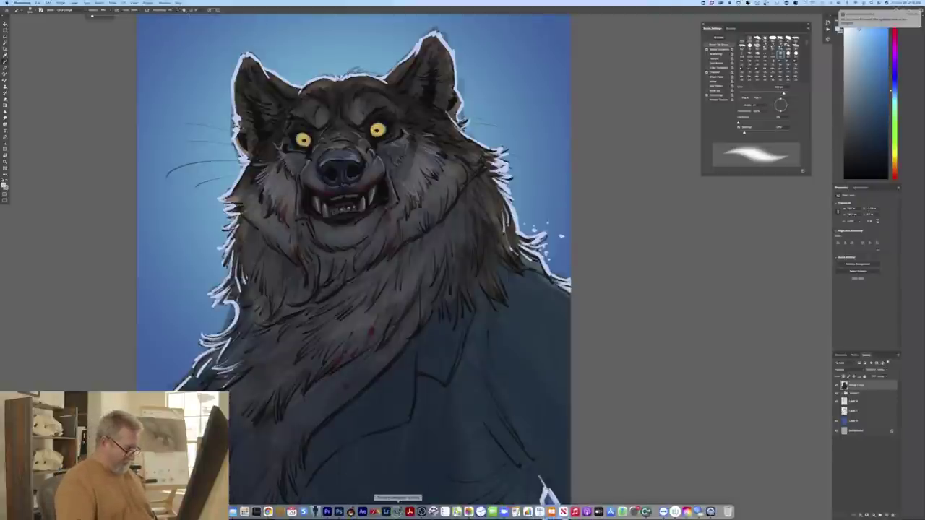
click(397, 511)
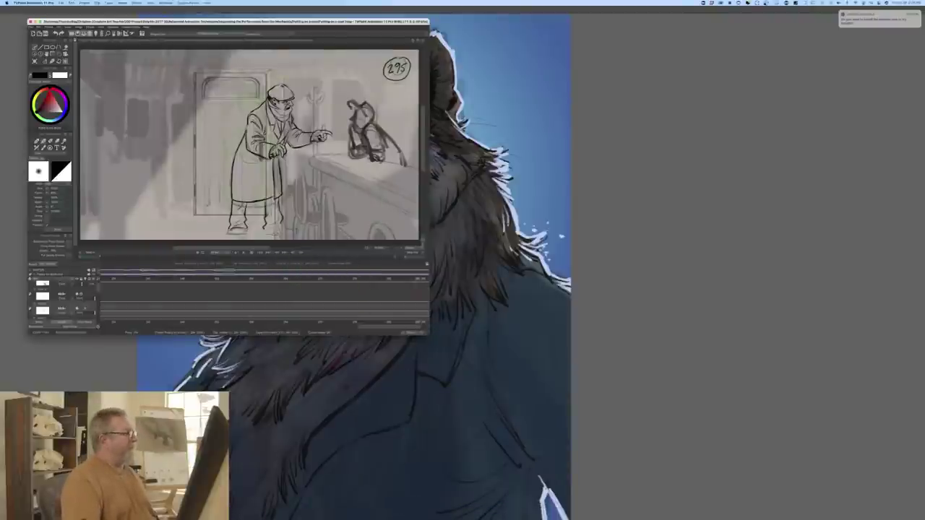
drag(223, 20, 380, 51)
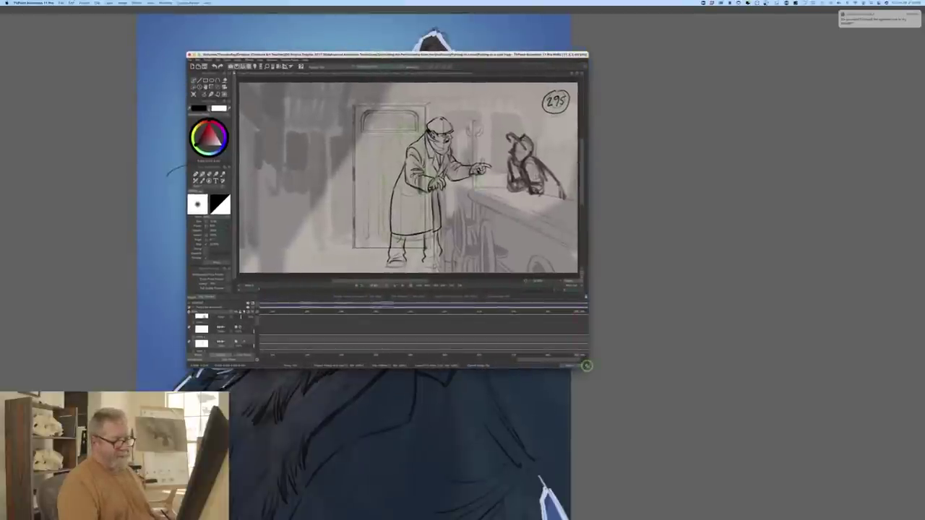
drag(586, 366, 627, 413)
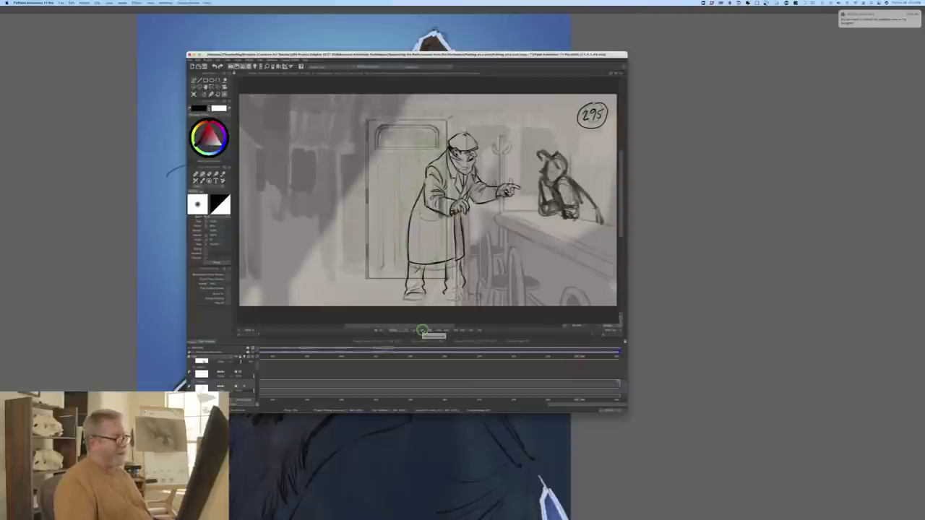
click(423, 330)
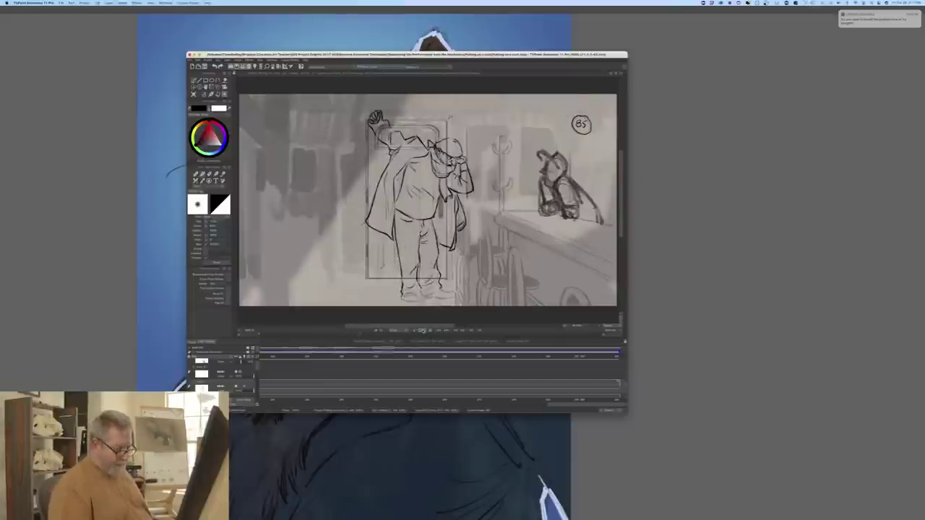
click(429, 330)
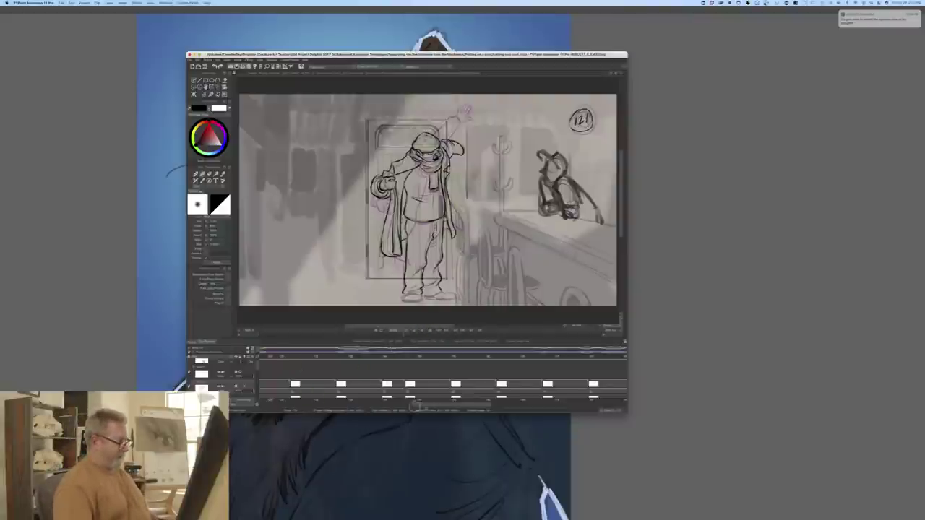
Step: Rewind the coat animation to its first drawing, replay it from there and switch back to Photoshop
drag(438, 406, 249, 395)
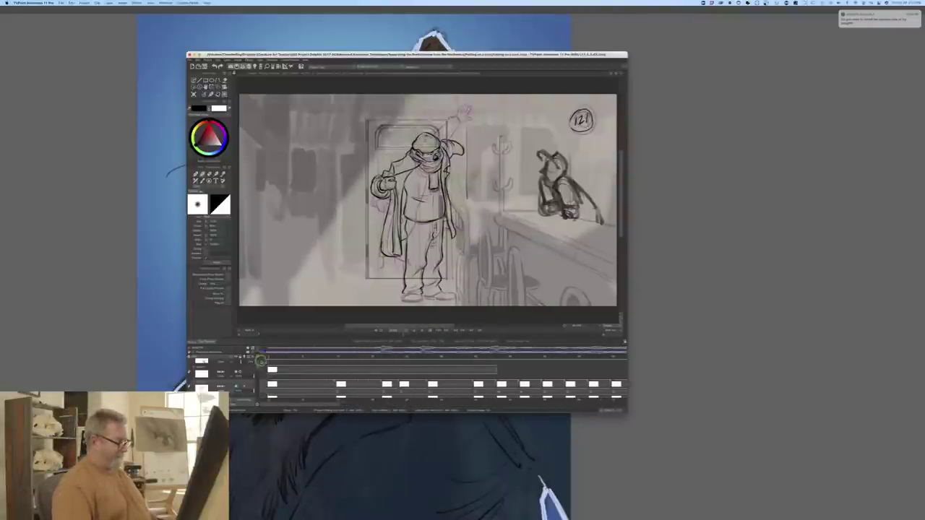
click(297, 367)
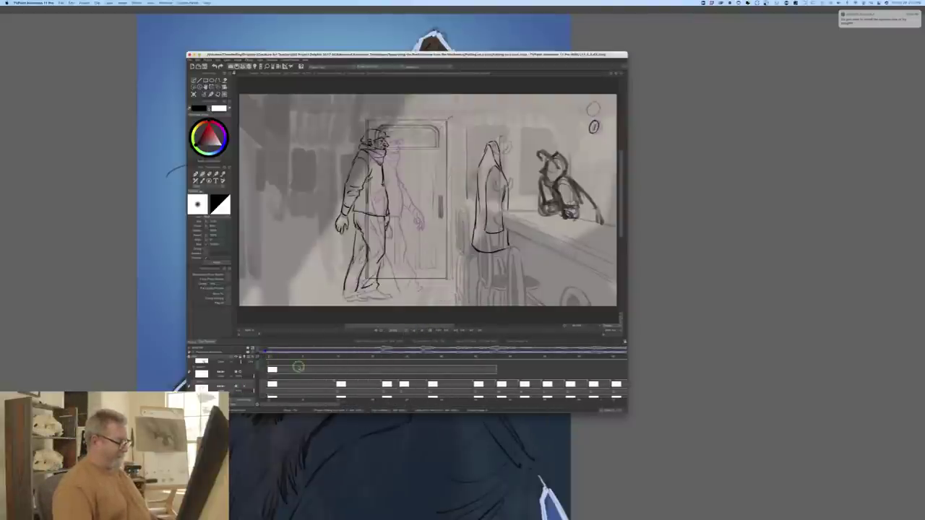
click(419, 330)
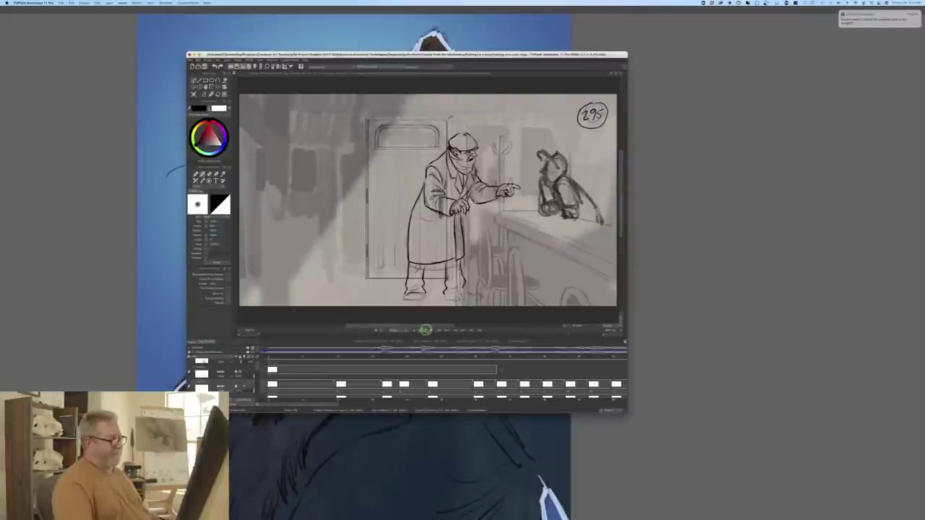
click(430, 330)
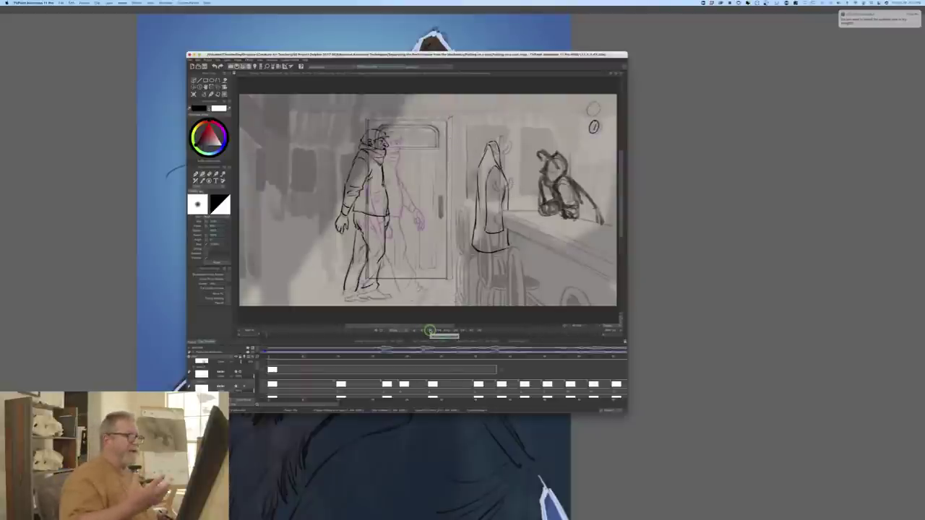
click(105, 313)
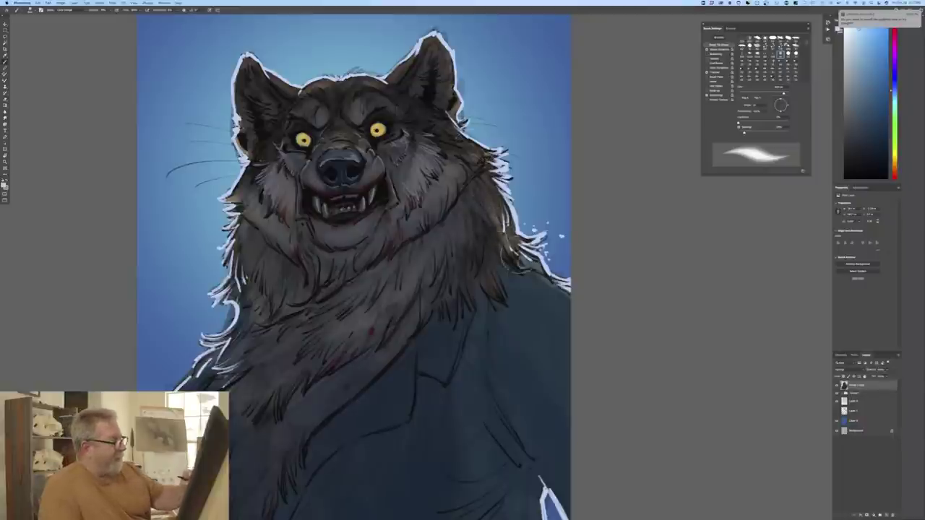
Step: Paint a soft pale-blue Color Dodge glow along the shoulders, neck fur, ears and head outline, and brighten the yellow eyes
drag(498, 233, 565, 315)
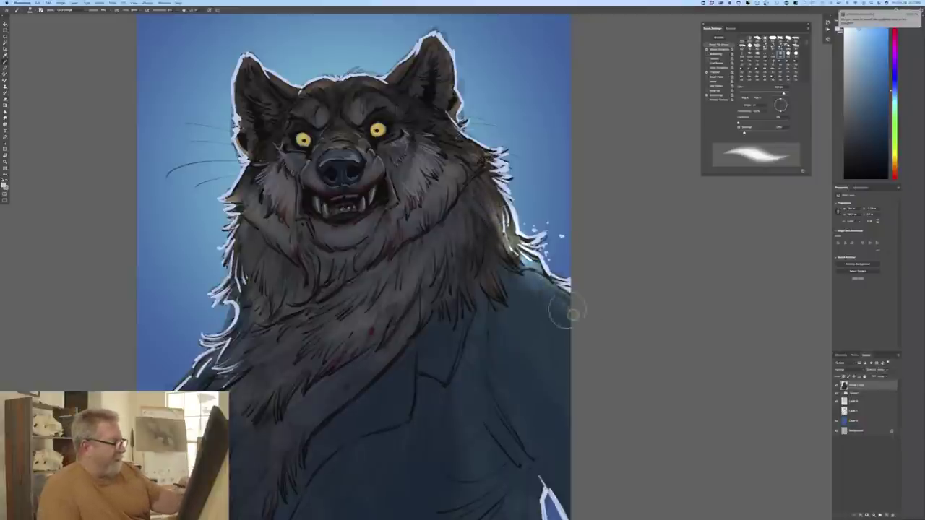
mouse_move(499, 170)
mouse_down()
mouse_move(448, 97)
mouse_move(443, 57)
mouse_move(422, 52)
mouse_move(372, 76)
mouse_move(293, 87)
mouse_move(268, 85)
mouse_move(241, 55)
mouse_move(243, 170)
mouse_move(232, 235)
mouse_move(249, 233)
mouse_move(236, 307)
mouse_up()
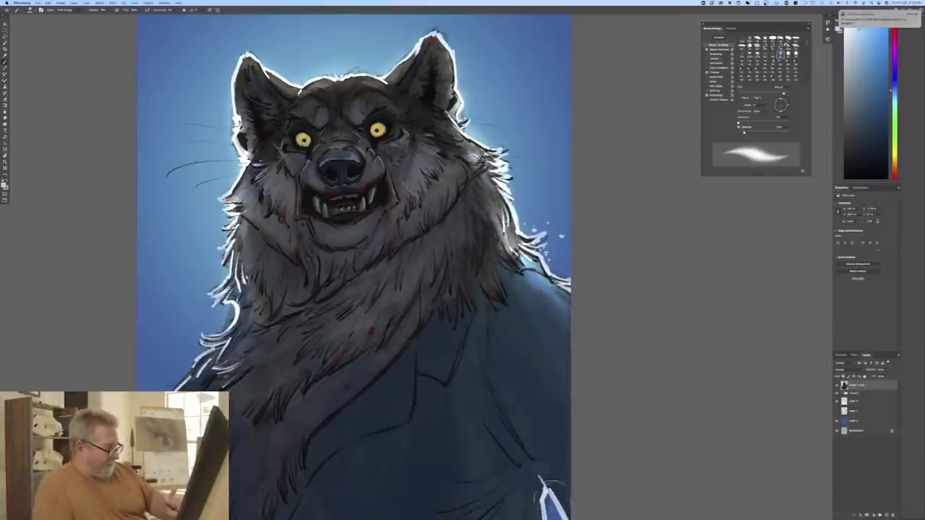
key(ctrl+minus)
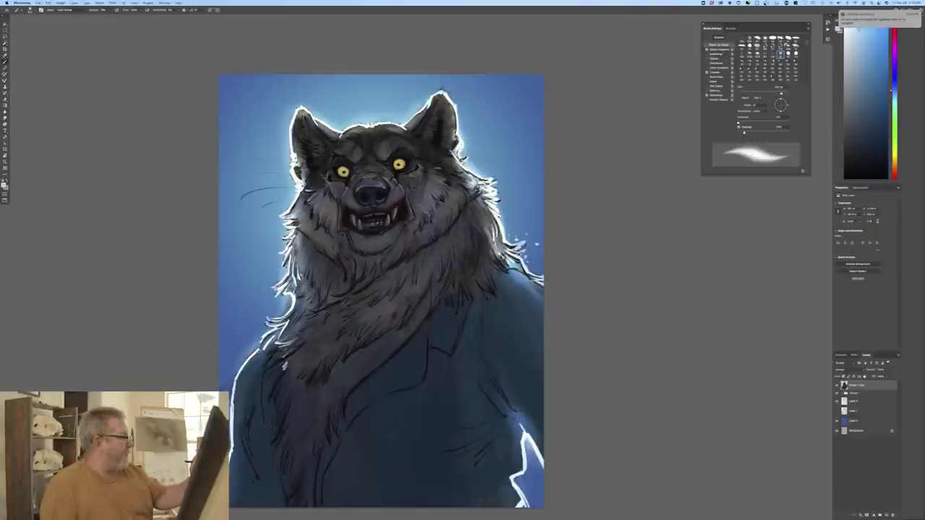
drag(297, 169, 301, 191)
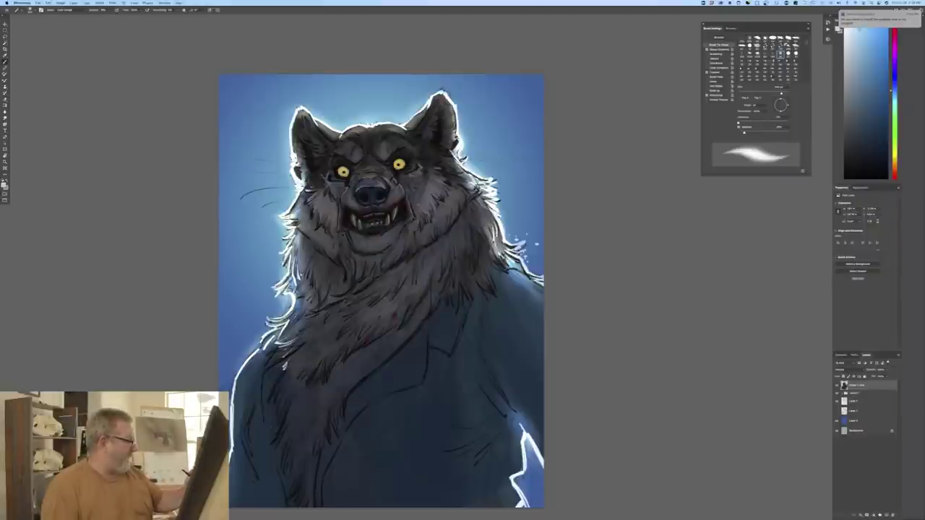
mouse_move(273, 324)
mouse_down()
mouse_move(260, 352)
mouse_move(268, 348)
mouse_up()
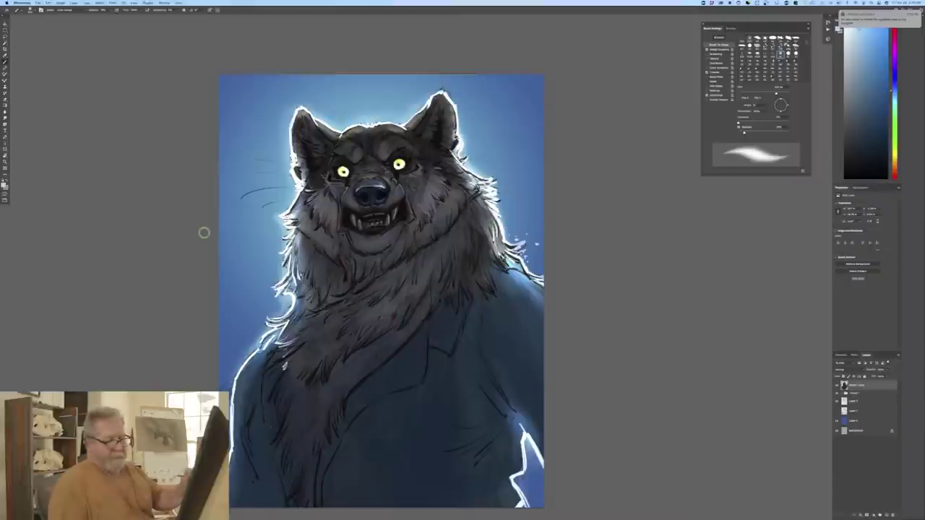
Step: Add a new layer above the merged copy and sample the werewolf's eye yellow as the foreground colour
click(887, 514)
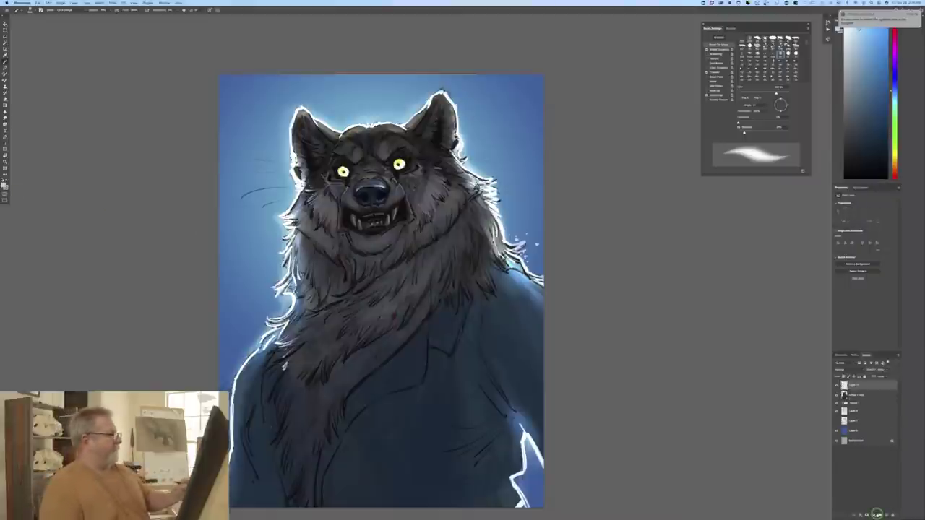
click(5, 185)
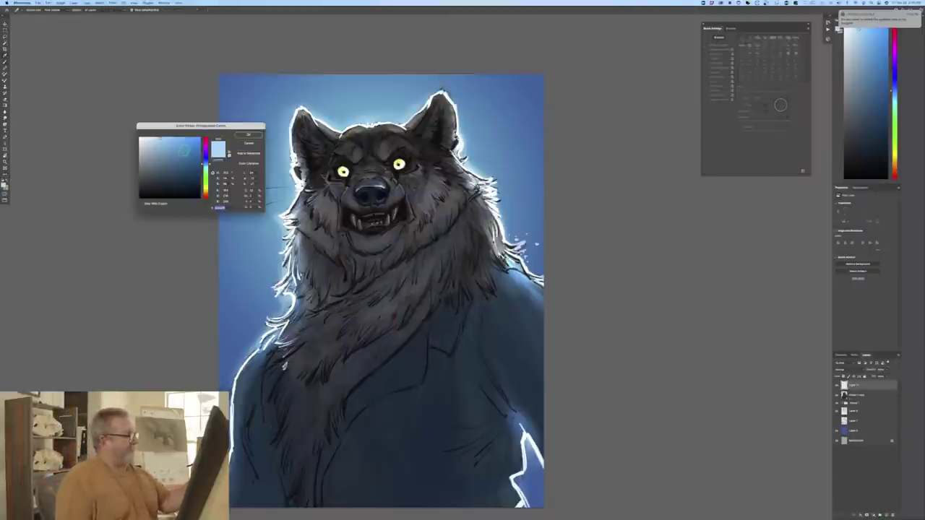
click(341, 172)
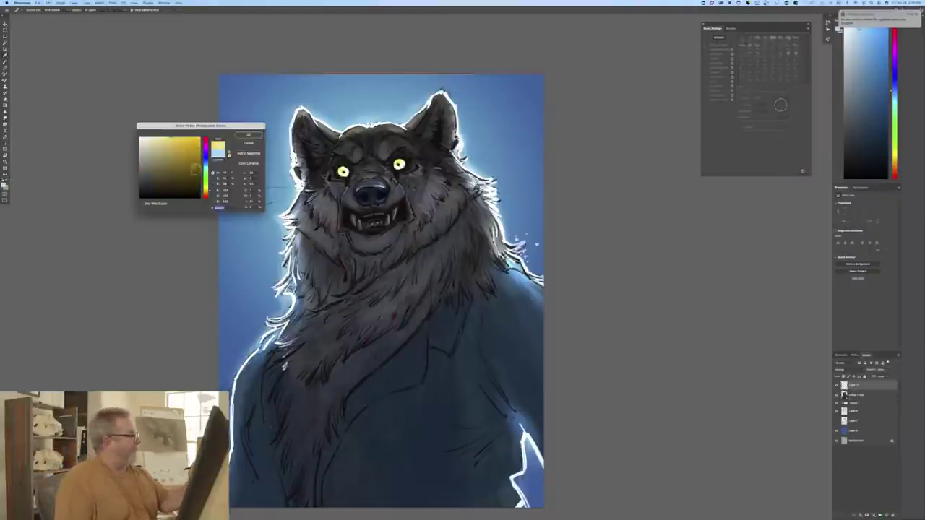
click(249, 135)
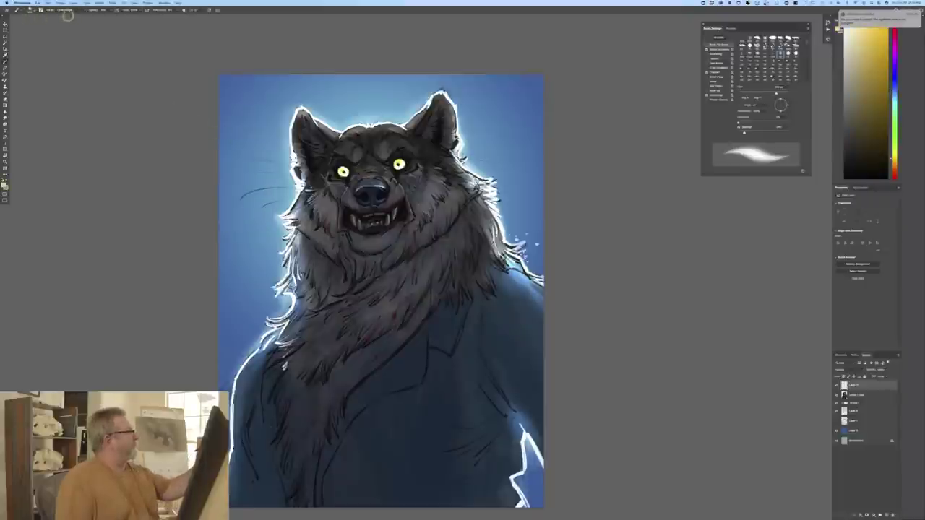
Step: Set the brush's blending mode to Normal, adjust its opacity, enlarge it and paint a soft yellow glow over both eyes
click(65, 9)
click(70, 5)
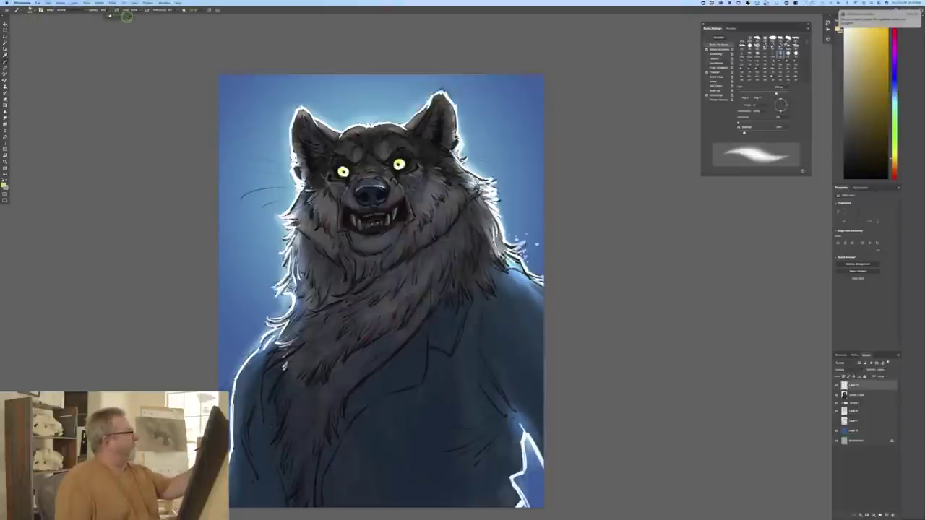
click(116, 9)
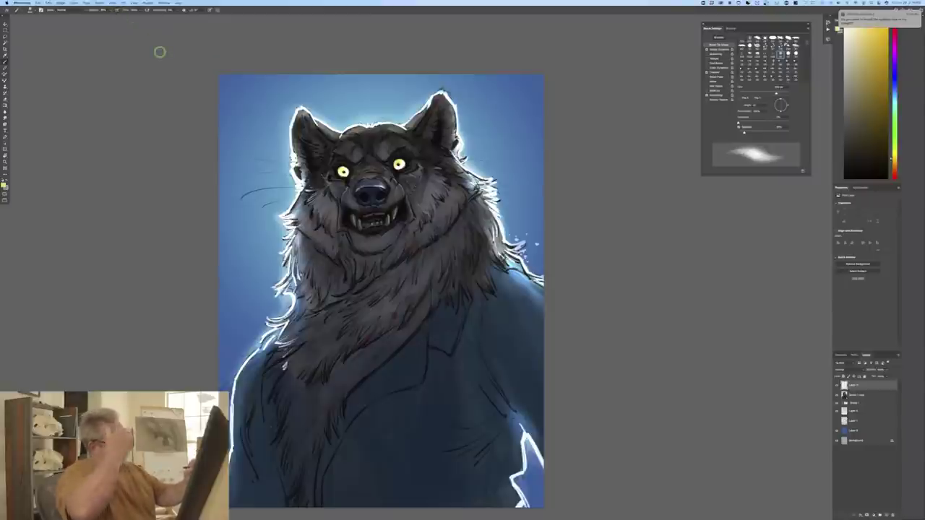
key(])
key(])
key(])
key(])
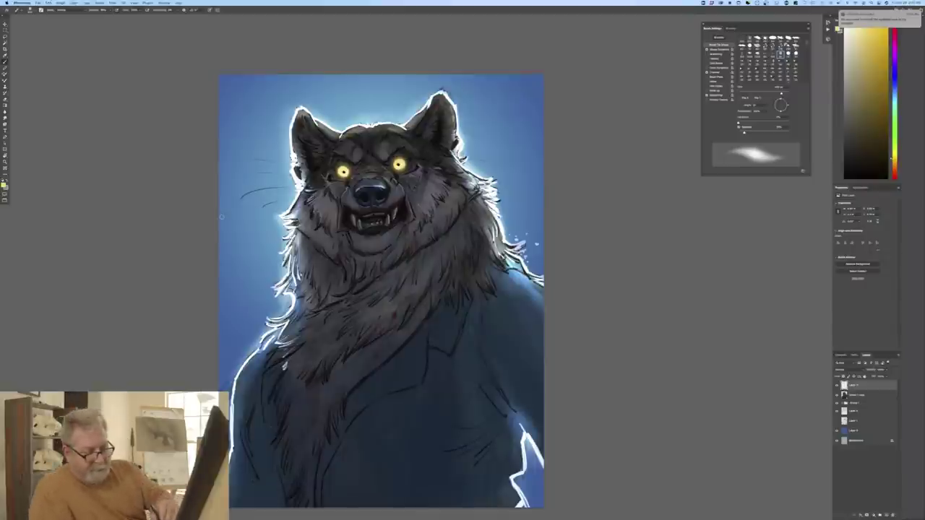
Step: Add a new layer directly above the merged copy and sample a grey from the cheek fur as the foreground colour
click(852, 398)
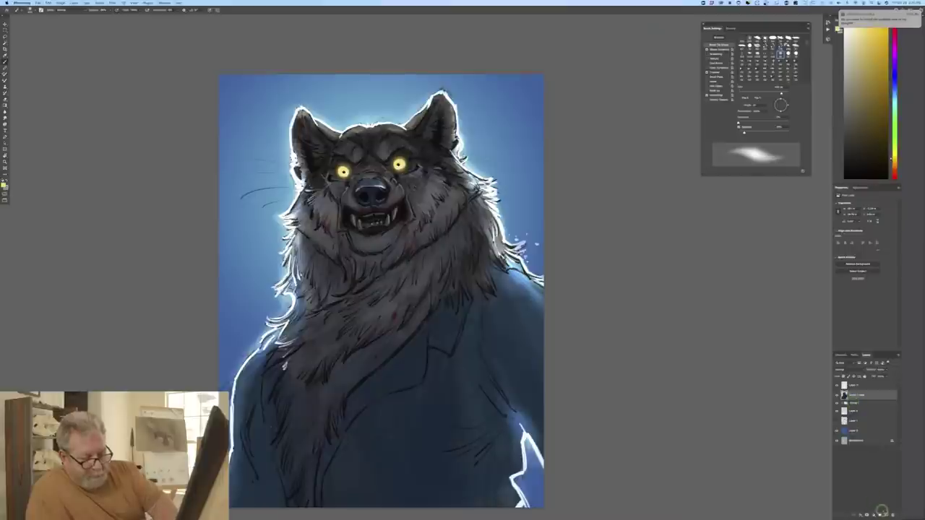
click(886, 514)
click(4, 184)
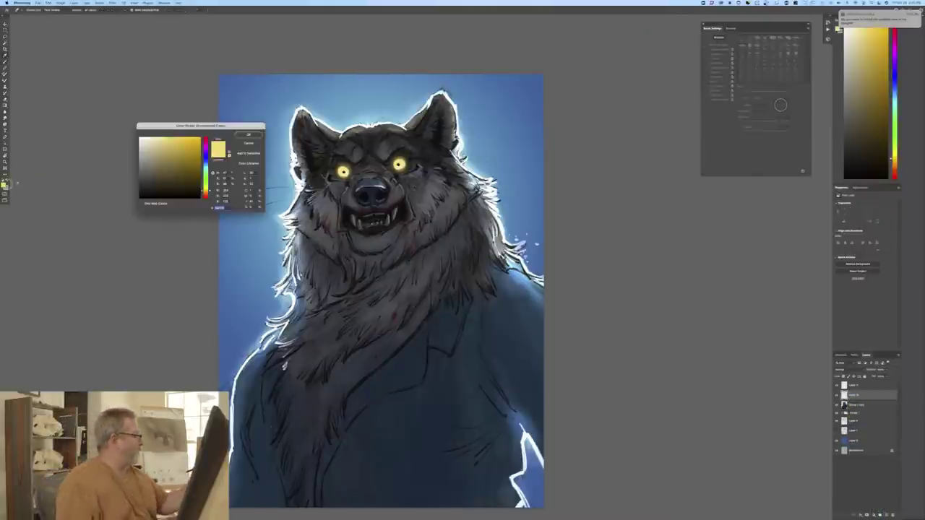
click(453, 195)
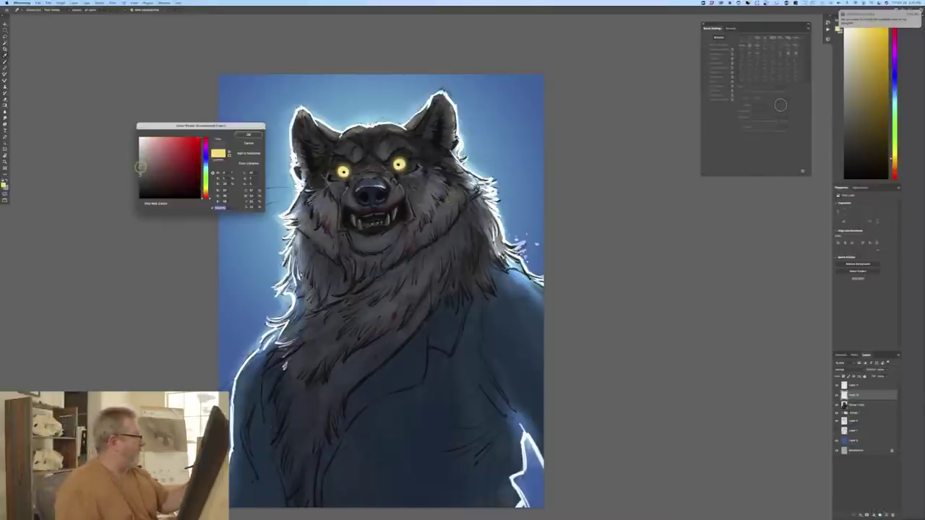
click(248, 135)
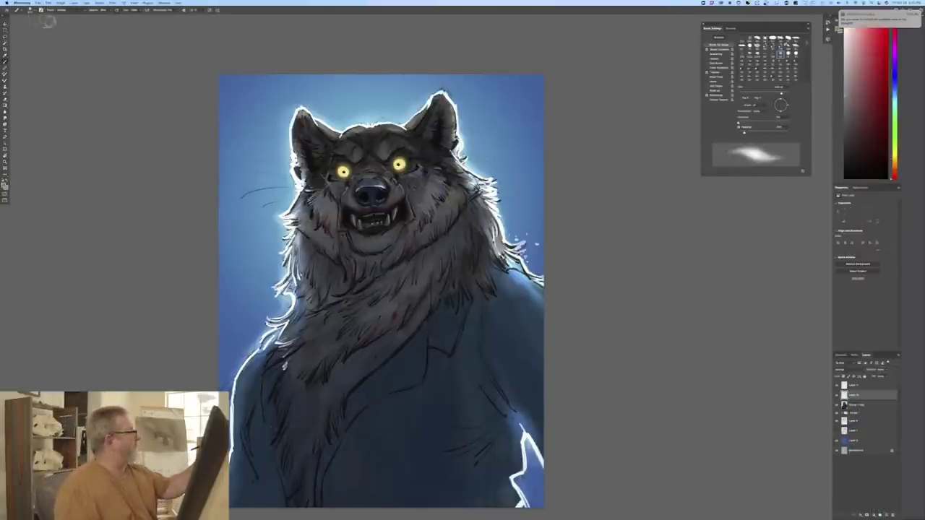
Step: Choose the tapered pencil-like brush preset and paint fine grey fur strands over the cheeks, brow, muzzle and ears
click(31, 11)
click(27, 138)
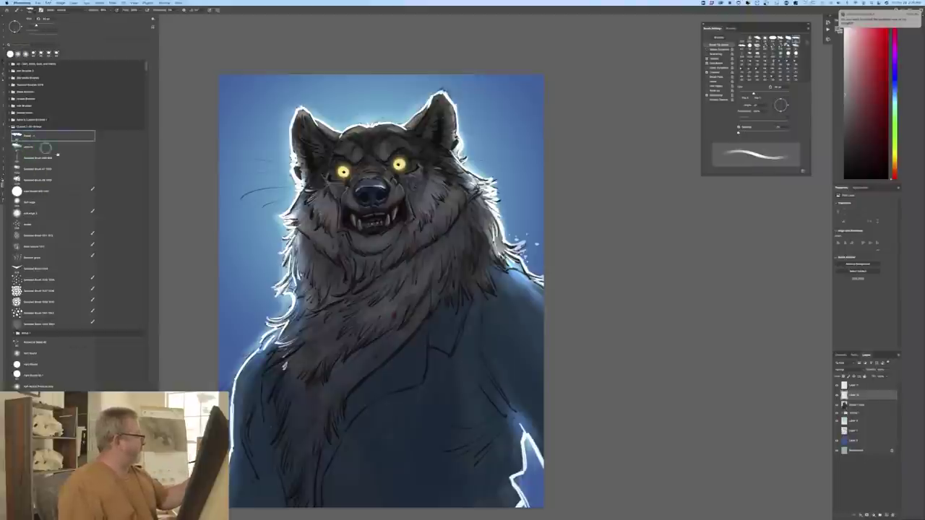
click(192, 174)
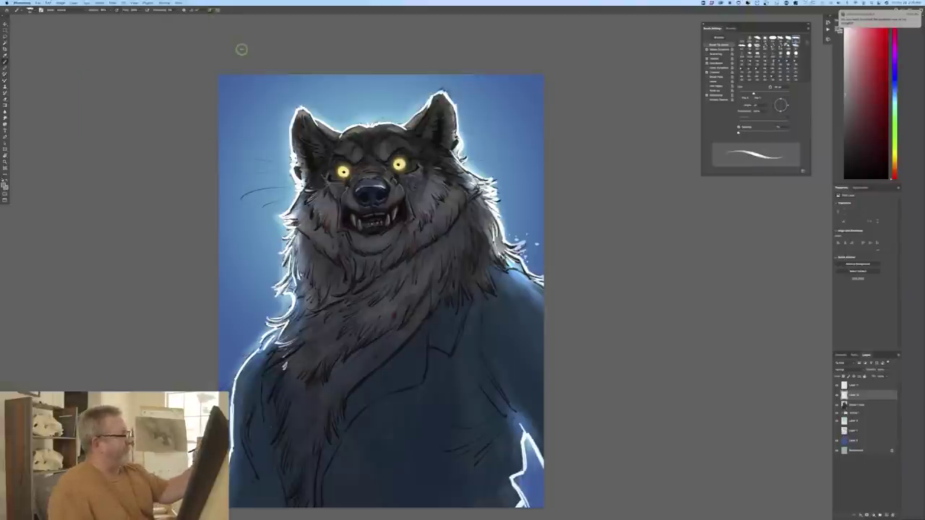
mouse_move(449, 185)
mouse_down()
mouse_move(462, 203)
mouse_move(447, 190)
mouse_move(457, 206)
mouse_move(449, 197)
mouse_move(450, 226)
mouse_up()
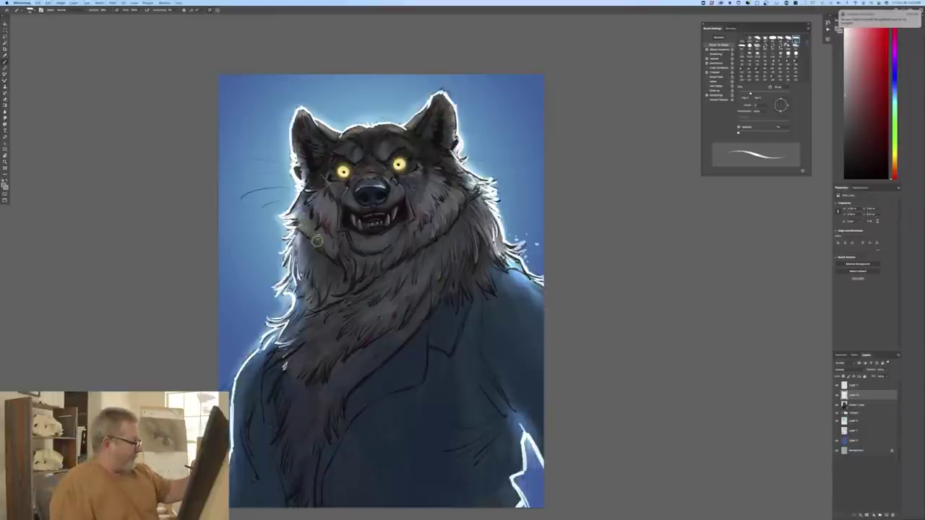
drag(323, 242, 328, 252)
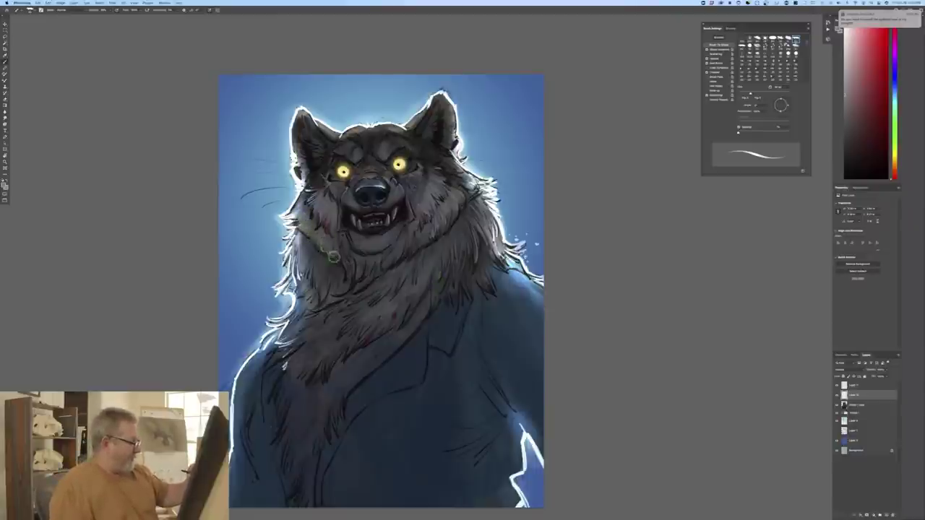
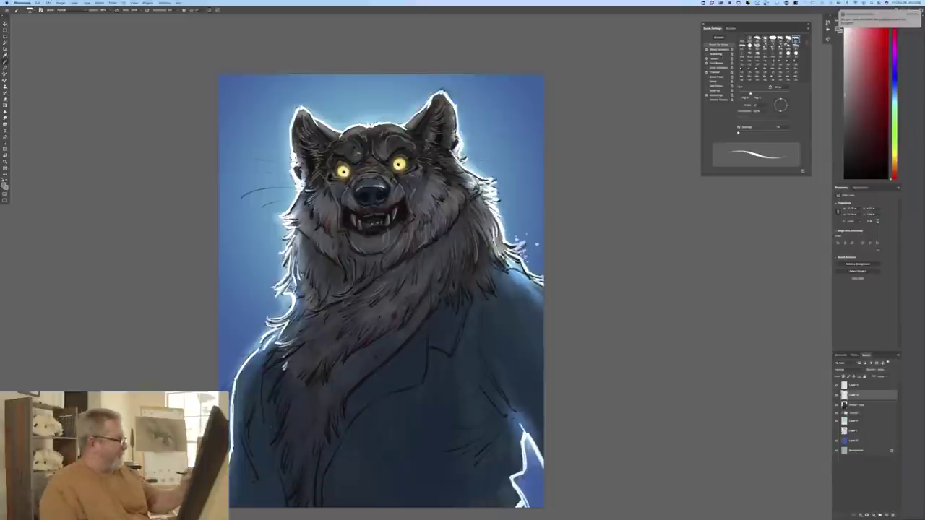
Step: Continue the grey fur strands down the neck and chest, using a larger brush for the chest fur
mouse_move(308, 236)
mouse_down()
mouse_move(374, 268)
mouse_move(339, 299)
mouse_up()
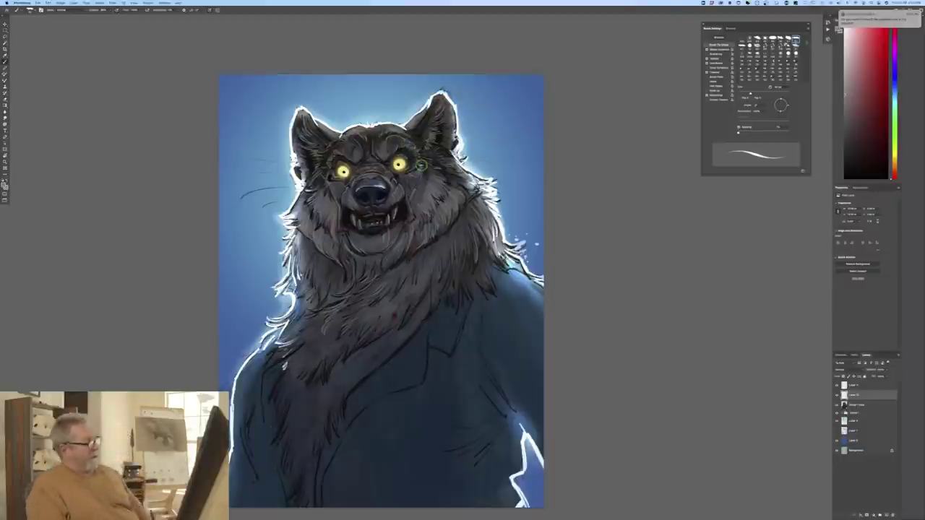
right_click(420, 294)
click(420, 295)
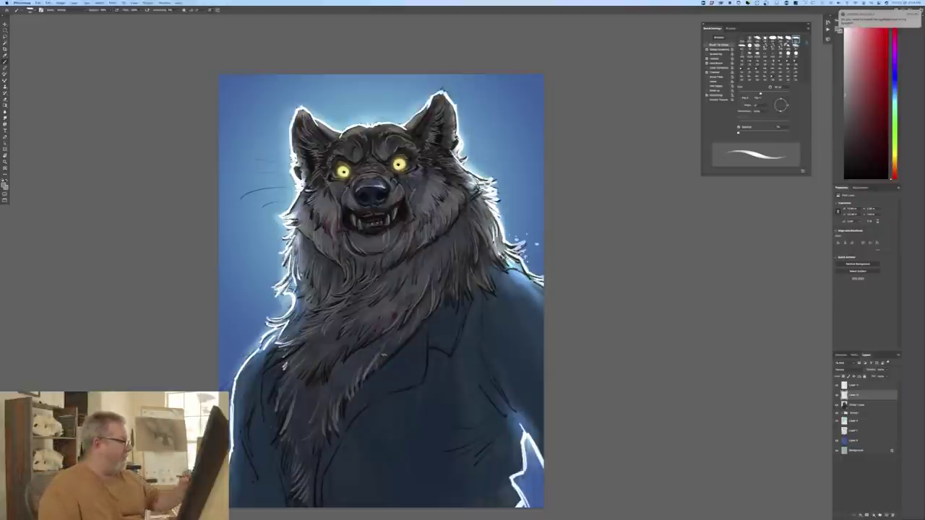
Step: Set the foreground colour to pure white and paint stray rim-lit hairs around the ears and head outline
click(5, 185)
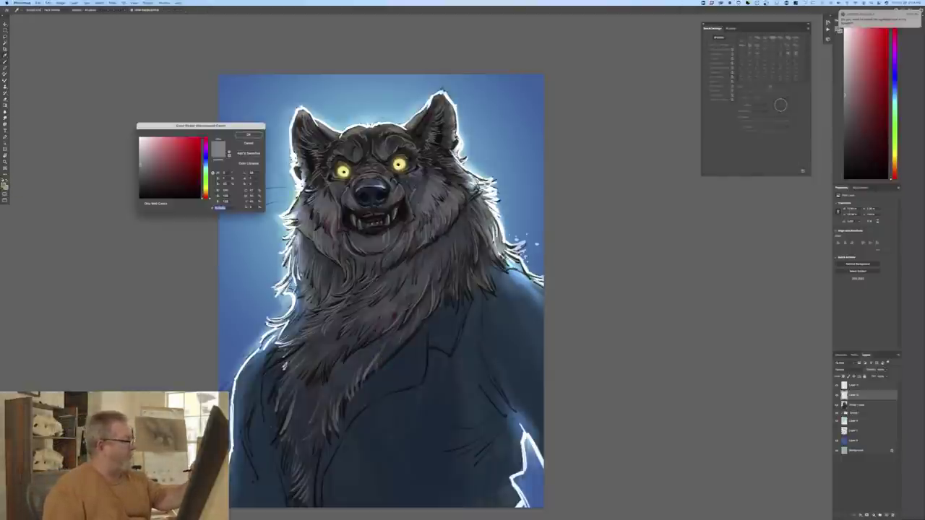
click(140, 138)
click(247, 135)
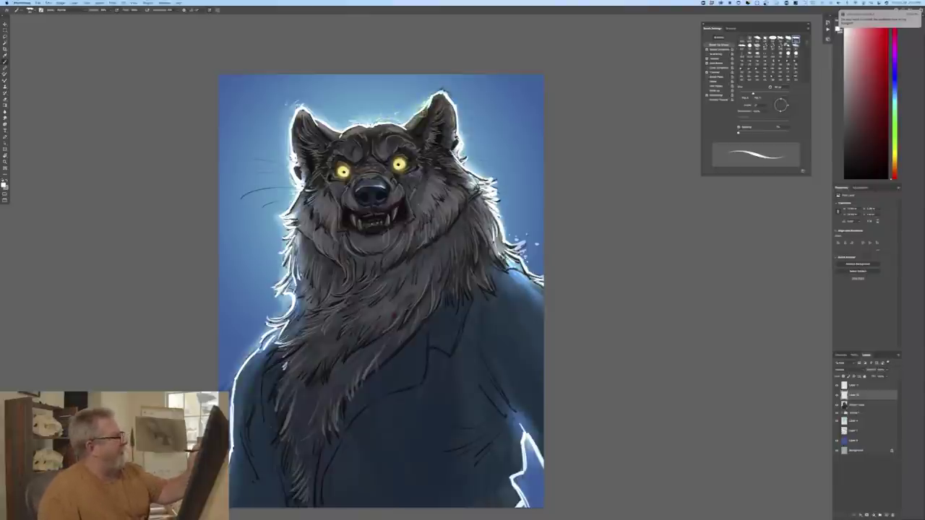
Step: Flip the canvas horizontally and paint white stray hairs along the outer edges of the neck and shoulder fur
click(60, 3)
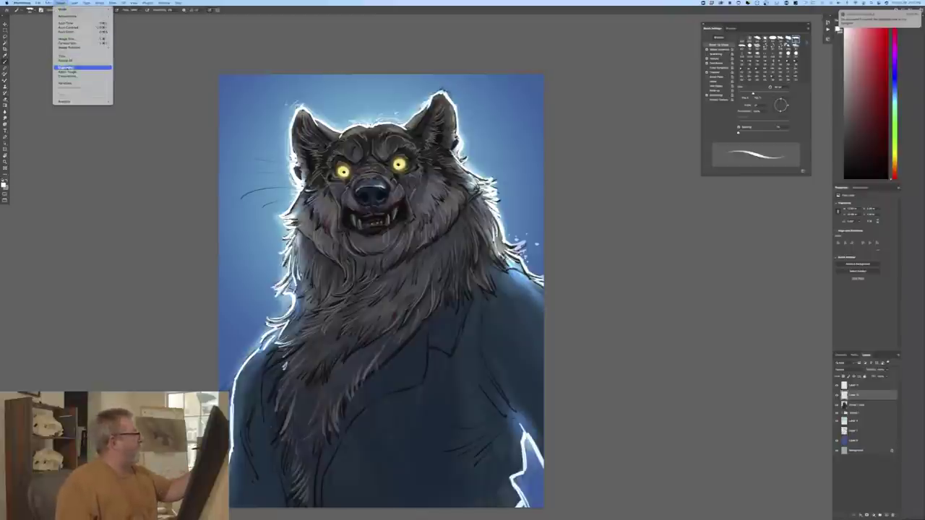
mouse_move(80, 46)
click(119, 67)
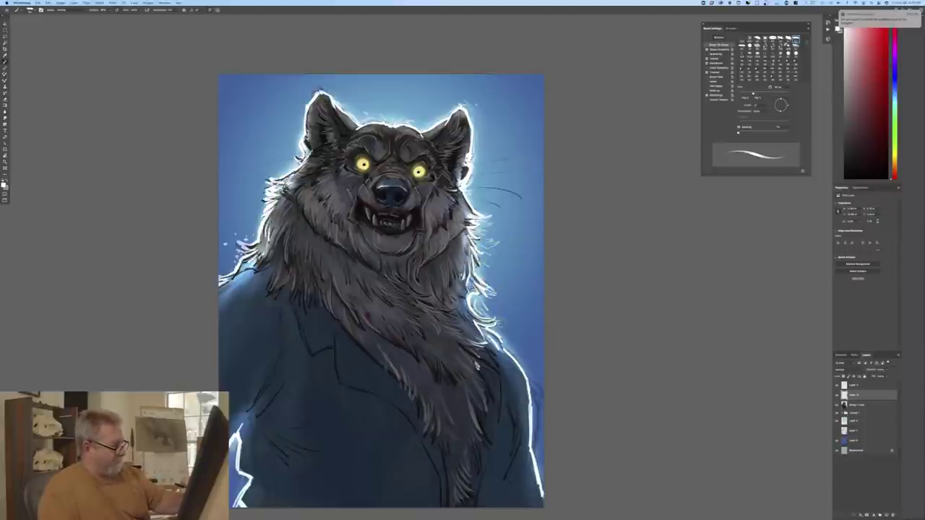
drag(498, 333, 501, 351)
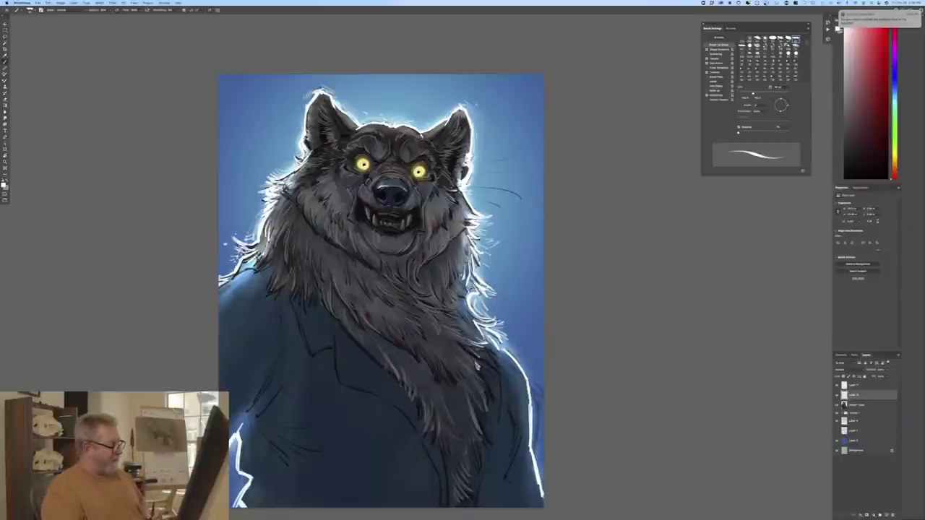
Step: Sample a chest fur tone, shift it to a neutral mid grey and paint more fur strands on the chest
click(4, 185)
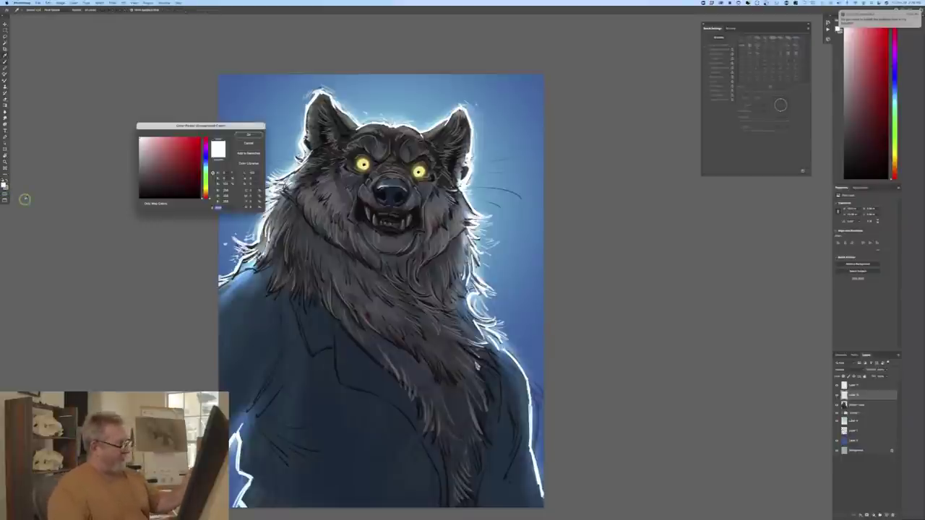
click(426, 346)
drag(155, 171, 140, 174)
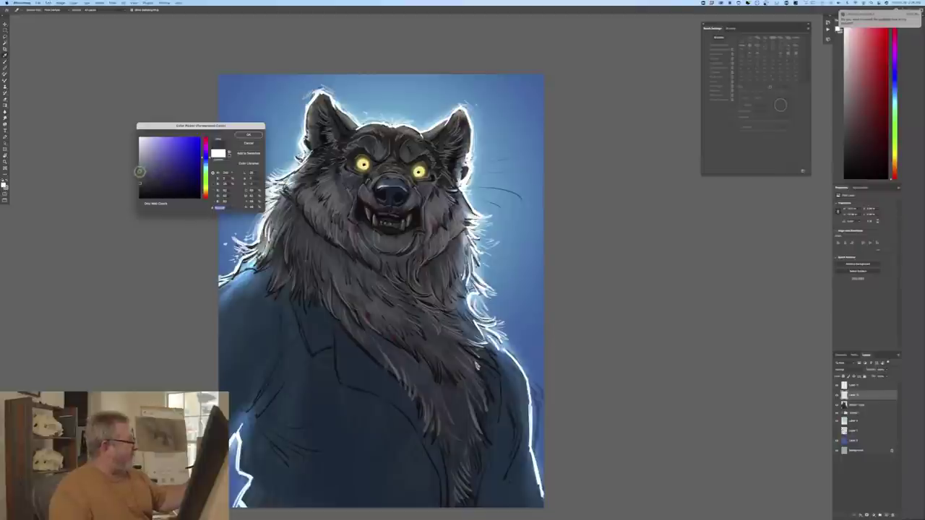
click(247, 135)
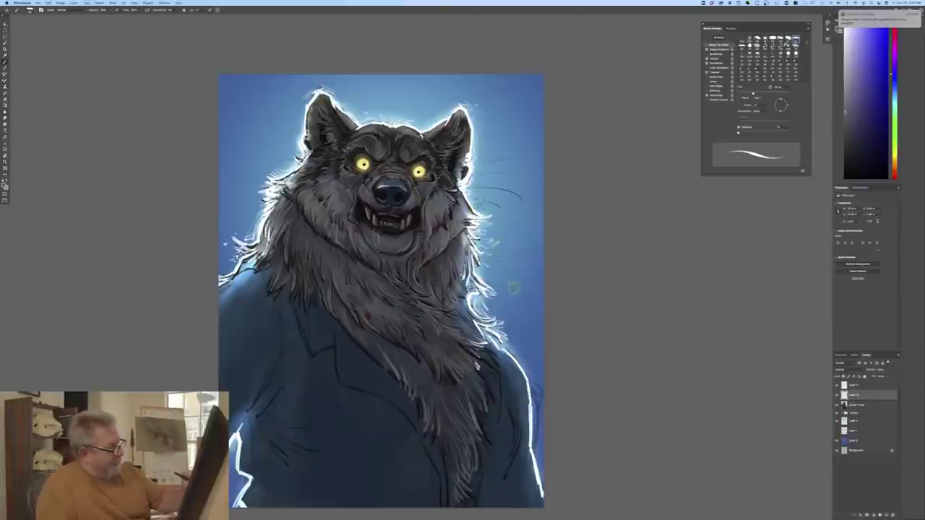
key(super+minus)
key(super+minus)
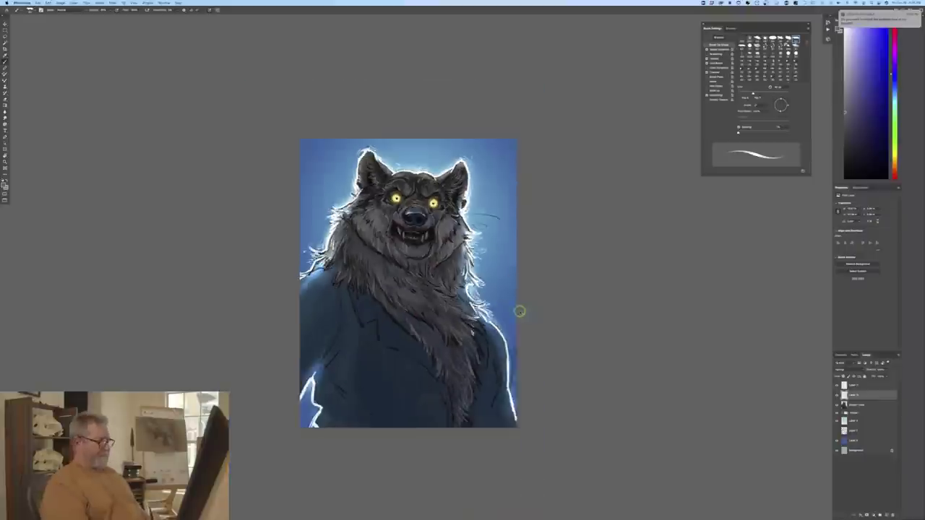
key(super+plus)
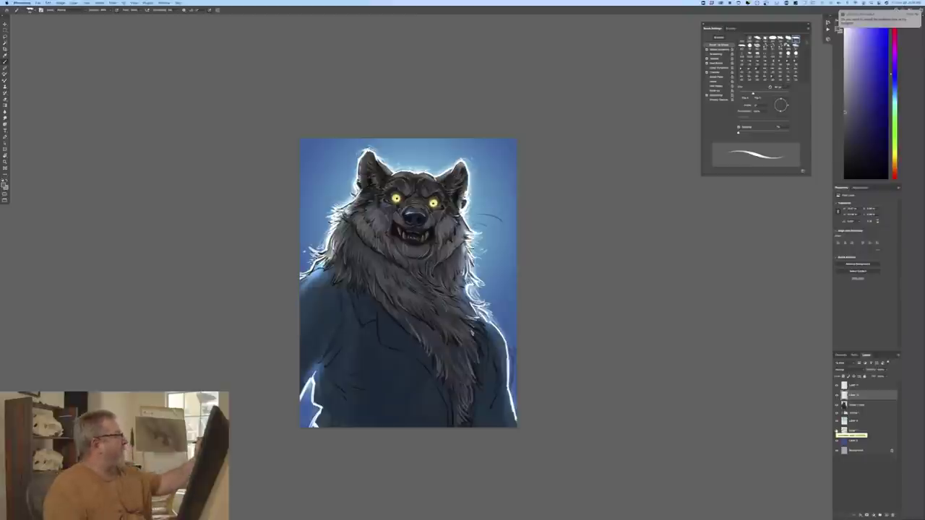
Step: Choose a scattered speckle brush preset and add a new layer at the top of the layer stack
click(31, 9)
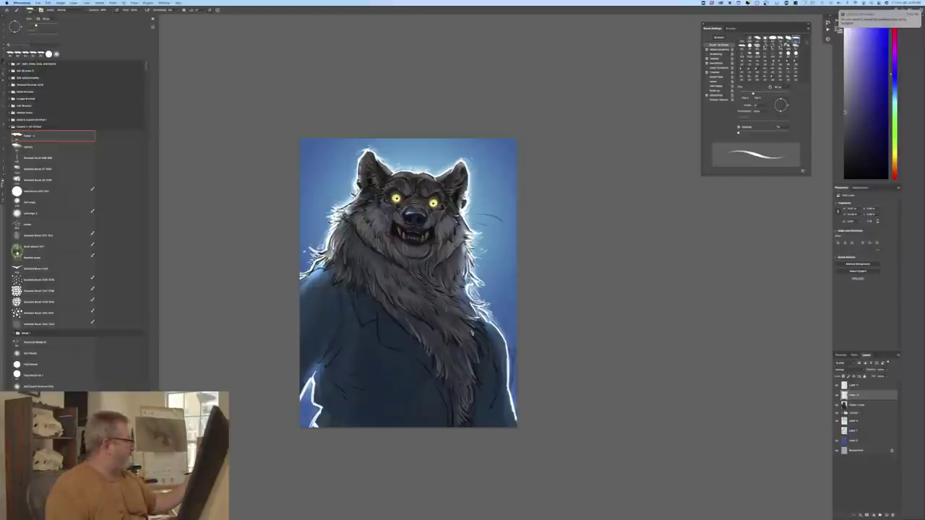
click(23, 344)
click(273, 380)
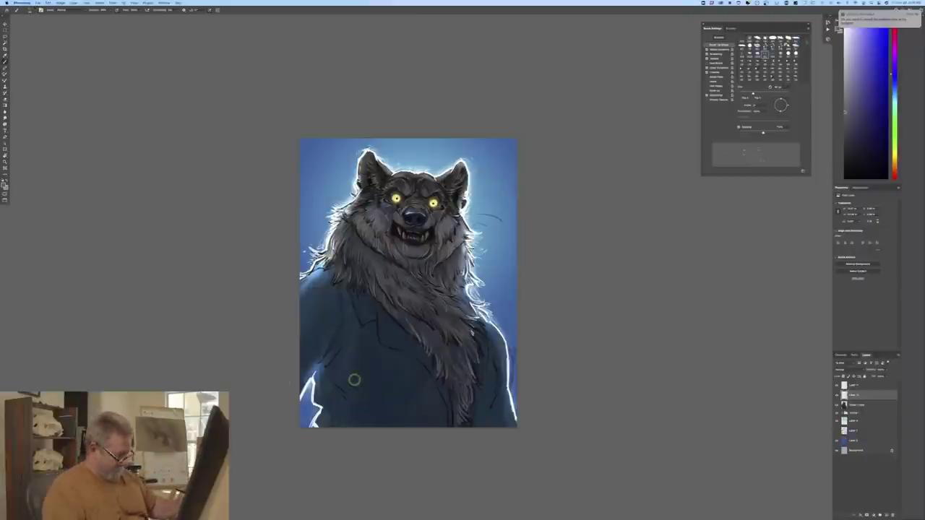
click(852, 388)
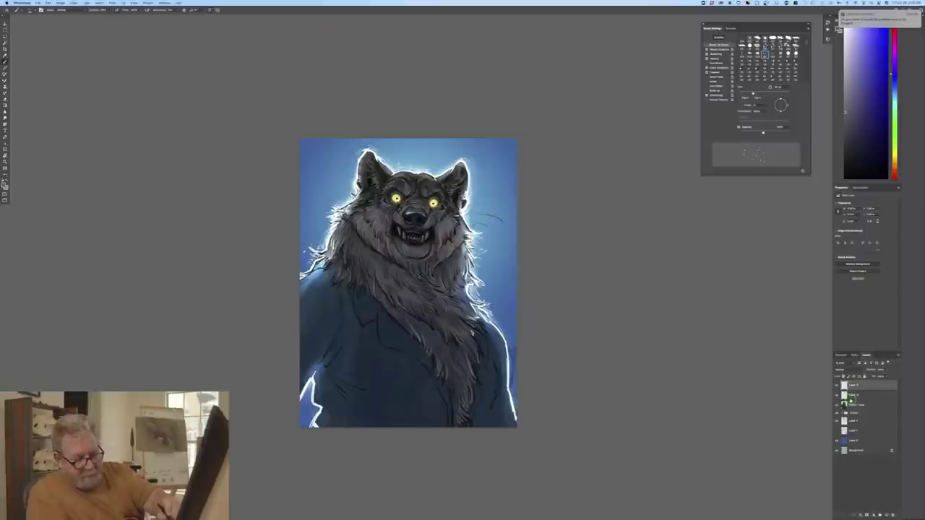
click(887, 515)
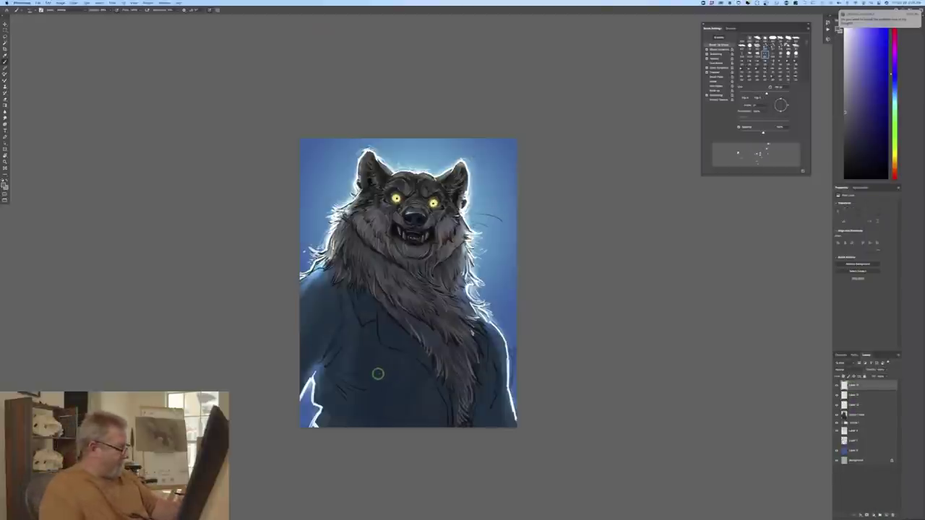
Step: Enlarge the speckle brush and paint a grey speckled texture over the lower part of the jacket
key(bracketright)
key(bracketright)
drag(366, 398, 359, 421)
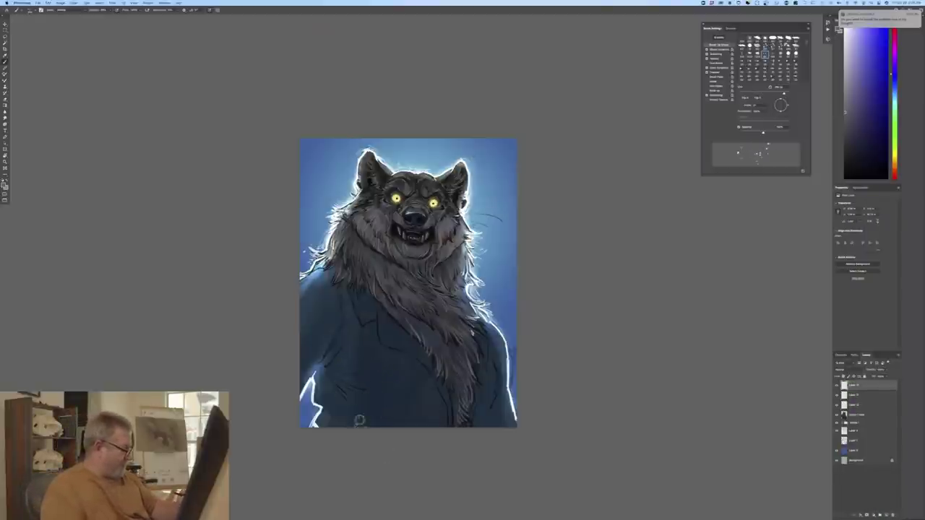
Step: Set the foreground colour to a deep blood red and spatter speckles over the lower part of the jacket
click(5, 183)
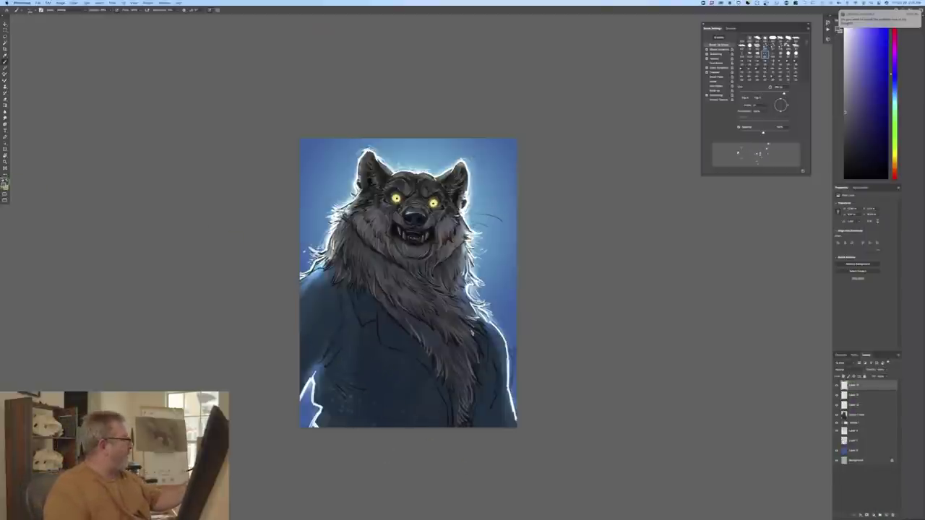
click(206, 198)
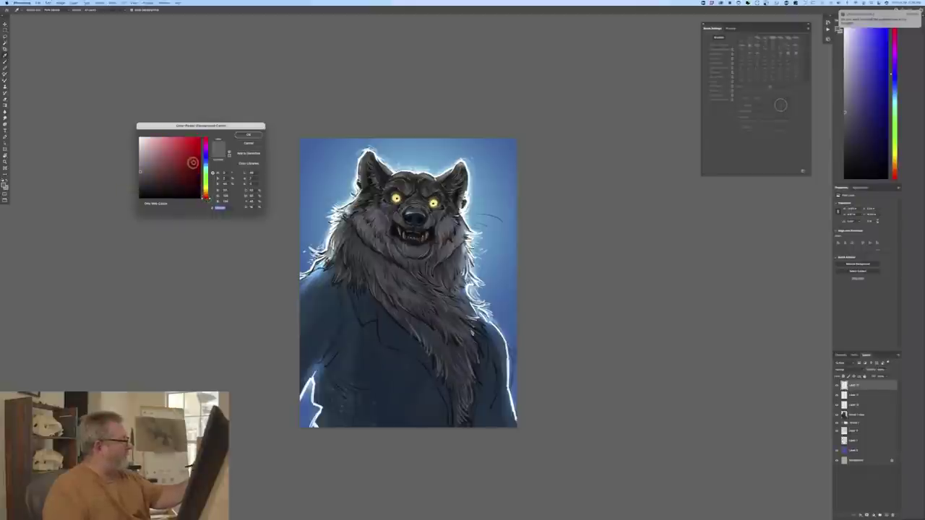
click(197, 168)
click(248, 134)
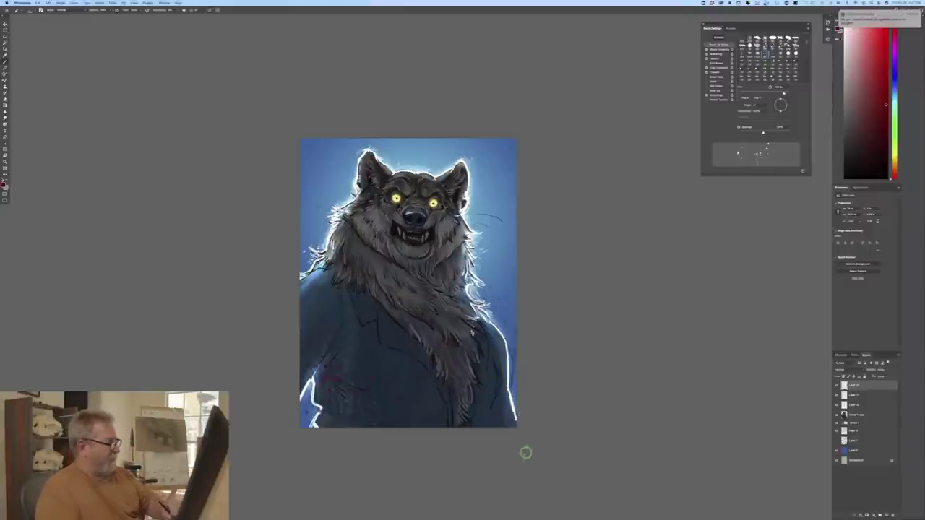
Step: Flip the canvas horizontally and spatter more red speckles over the jacket, chest fur, mouth area and background
click(60, 3)
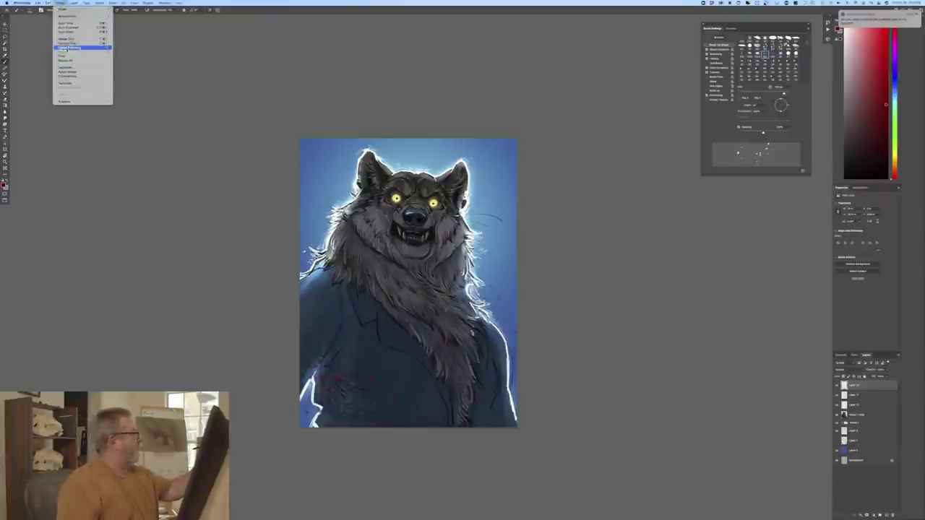
mouse_move(64, 48)
click(127, 67)
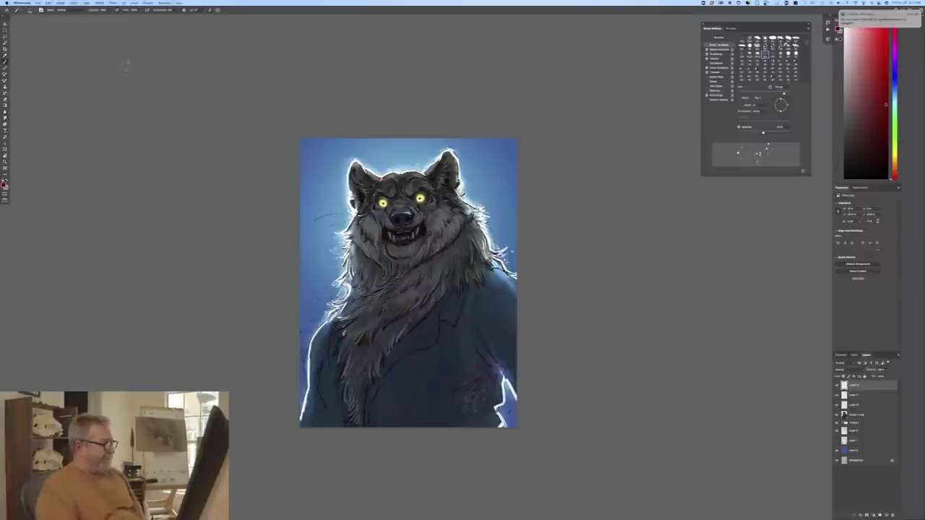
key(super+plus)
drag(173, 294, 194, 219)
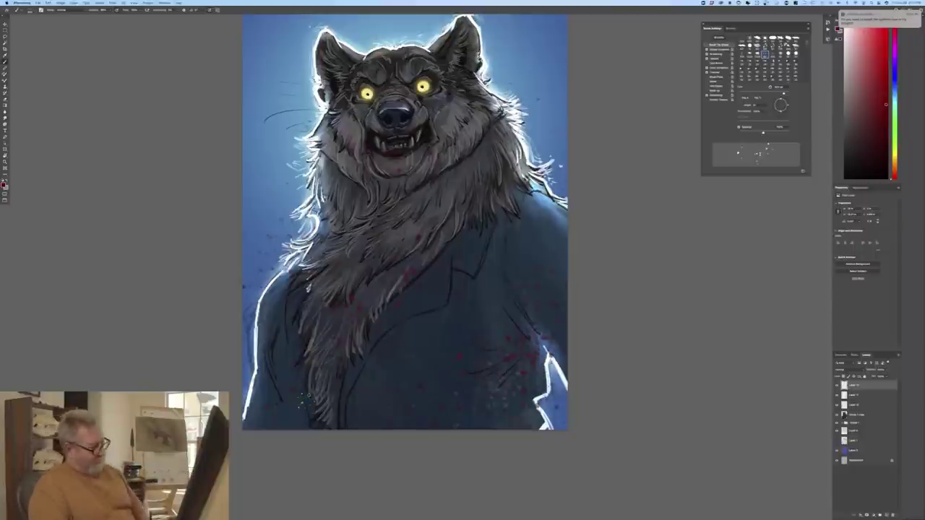
Step: Add a new layer directly below the spatter layer and set its blend mode to Multiply
click(854, 395)
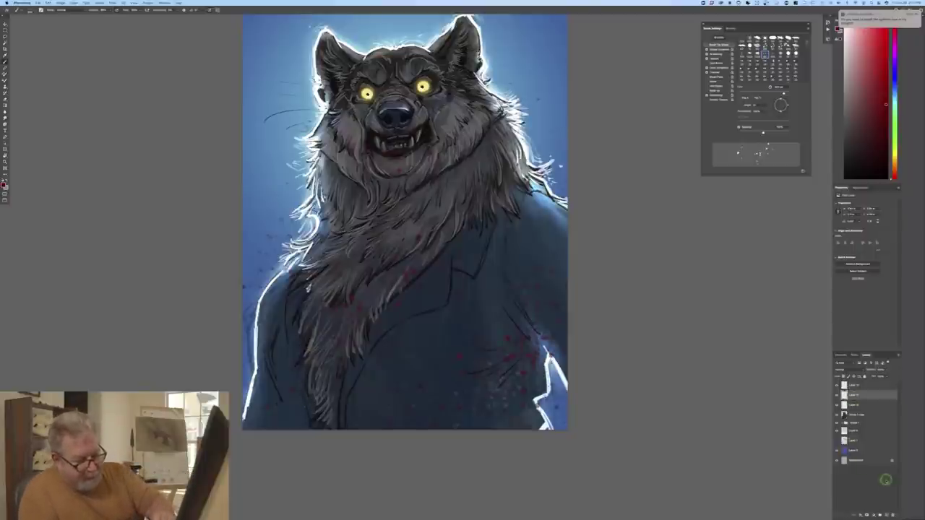
click(886, 514)
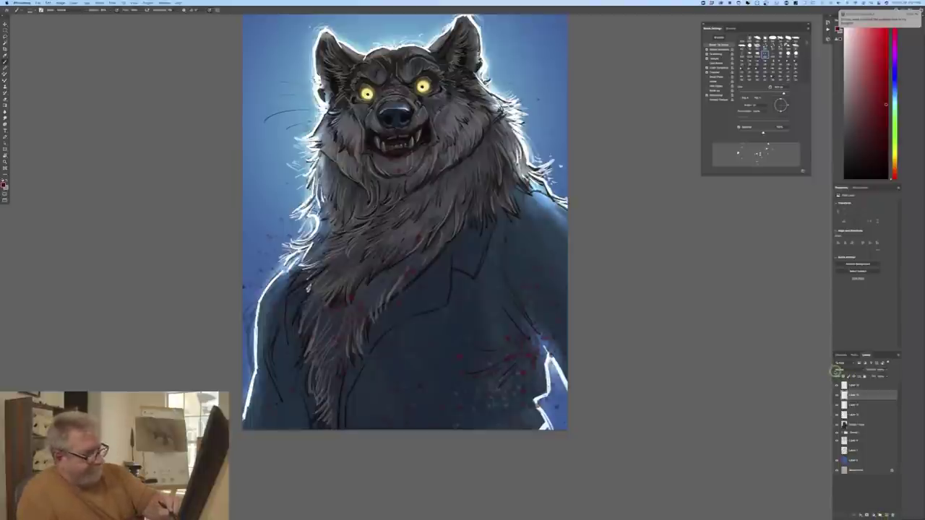
click(840, 364)
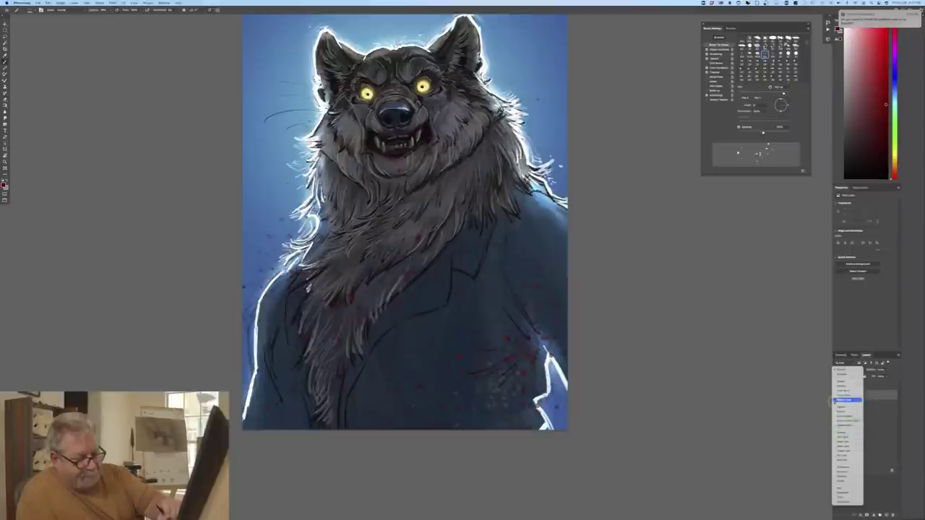
click(840, 387)
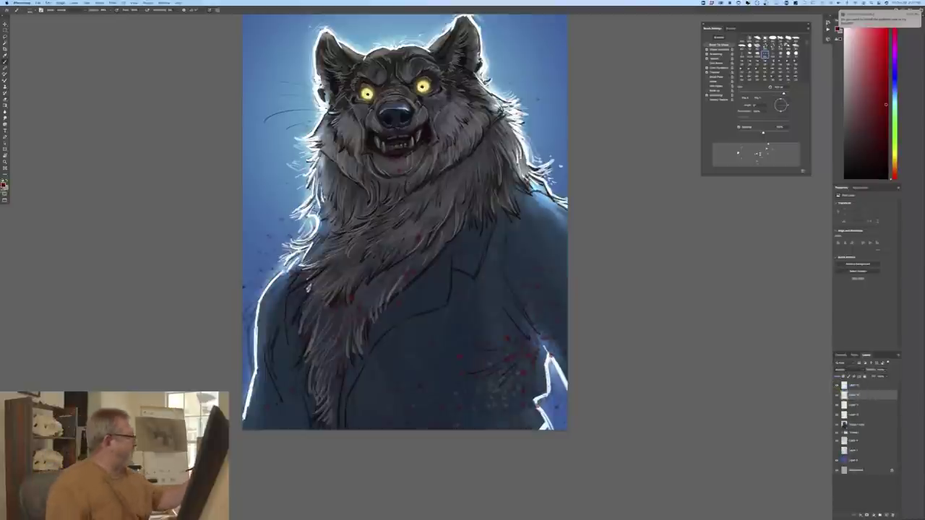
Step: Choose a muted dark blue and darken the lower half of the illustration with several upward gradients from the bottom edge, corners and side
click(3, 184)
click(205, 159)
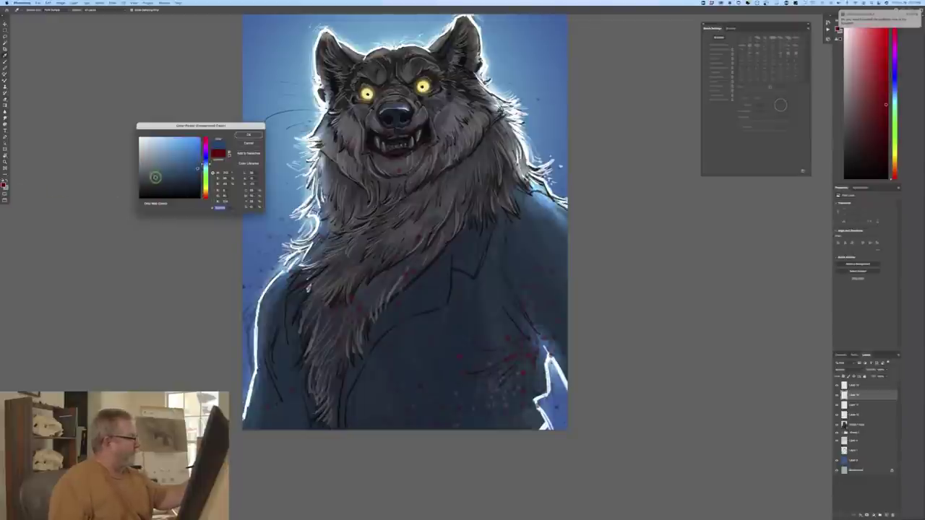
click(205, 160)
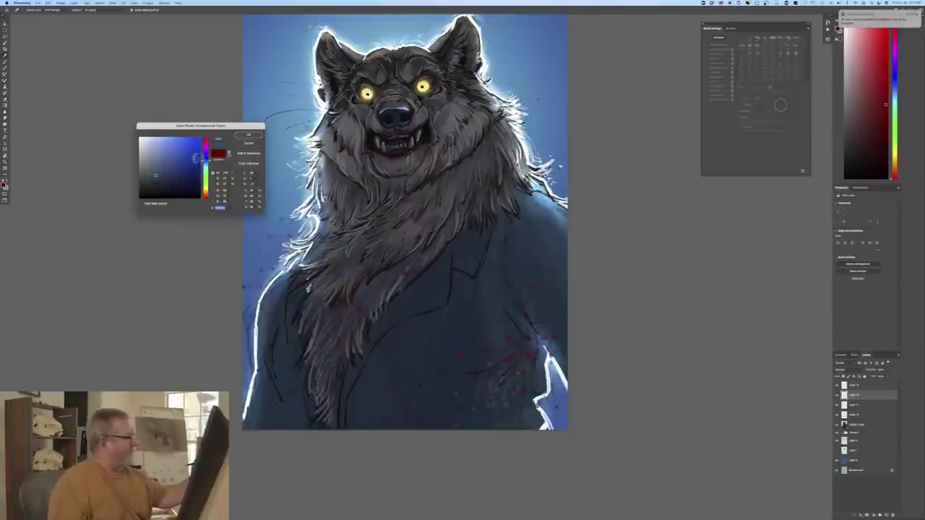
click(248, 135)
click(6, 108)
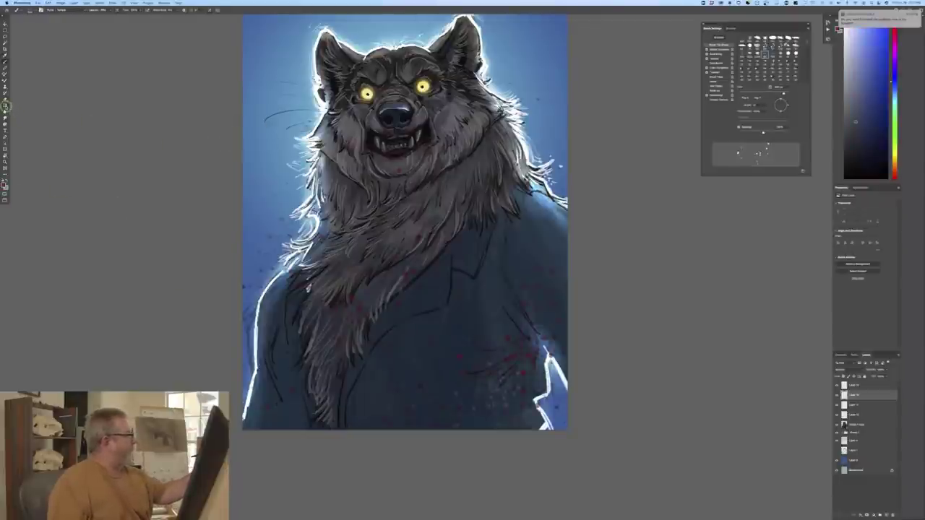
mouse_move(394, 435)
mouse_down()
mouse_move(401, 137)
mouse_move(411, 219)
mouse_move(402, 127)
mouse_move(392, 340)
mouse_move(410, 148)
mouse_up()
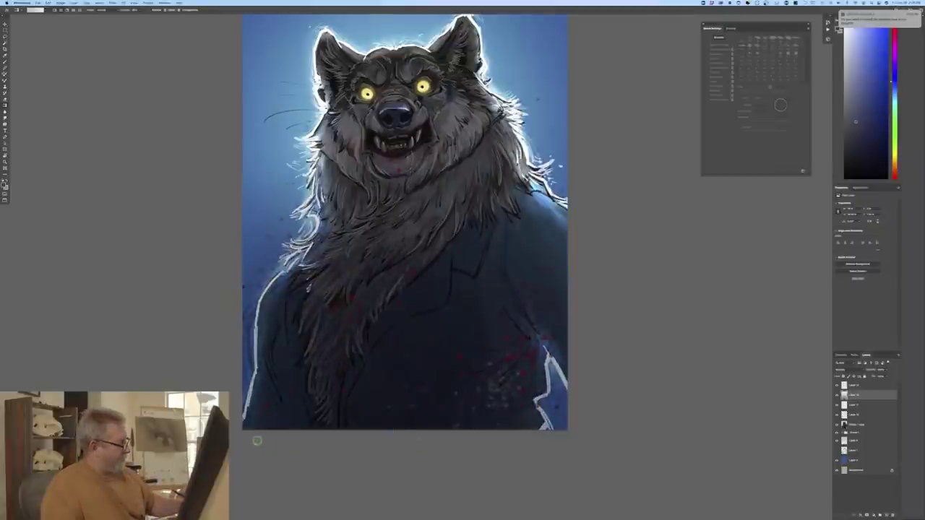
drag(256, 442, 385, 194)
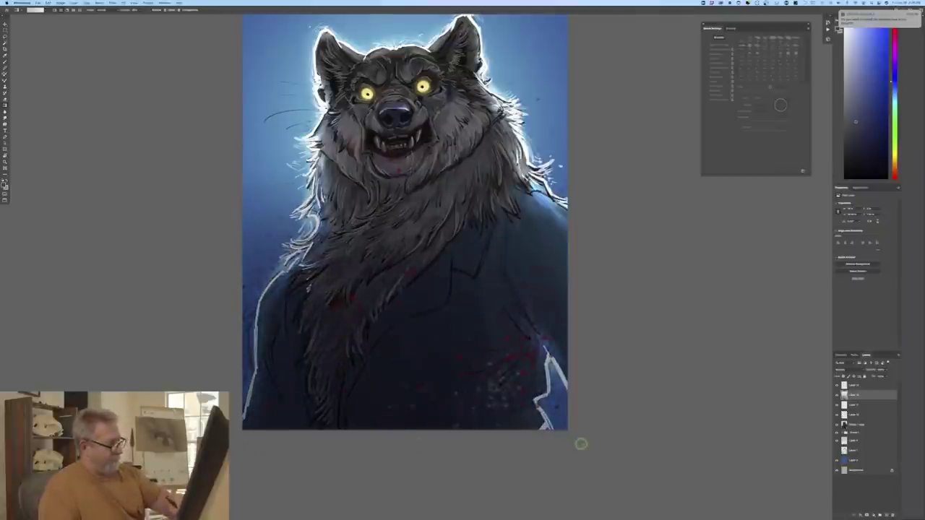
drag(587, 445, 444, 181)
drag(576, 303, 430, 99)
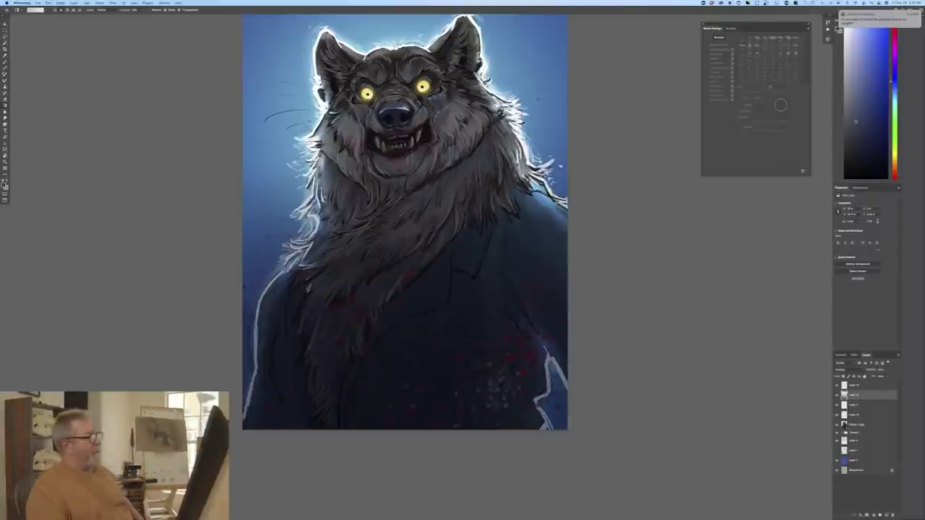
key(ctrl+minus)
key(ctrl+minus)
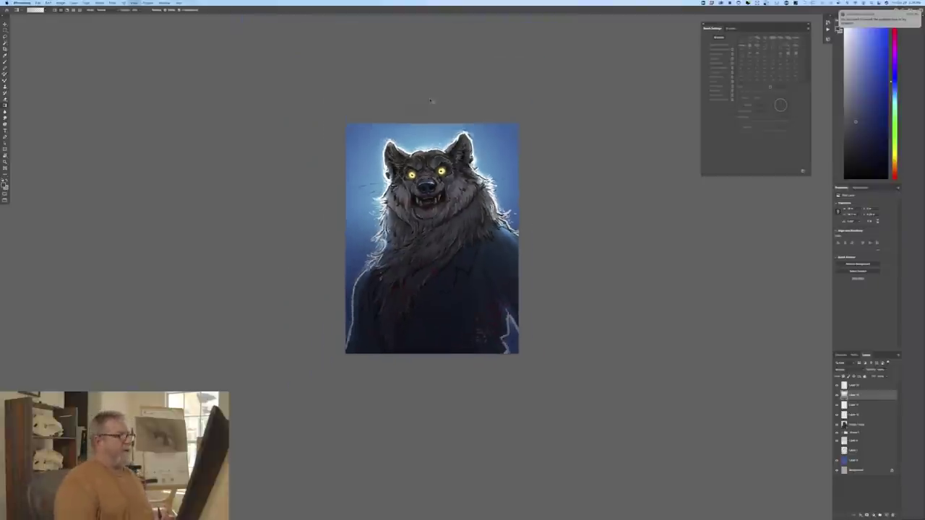
Step: Set the foreground colour to a lighter greyish blue and select the top layer
key(ctrl+plus)
key(ctrl+plus)
key(ctrl+plus)
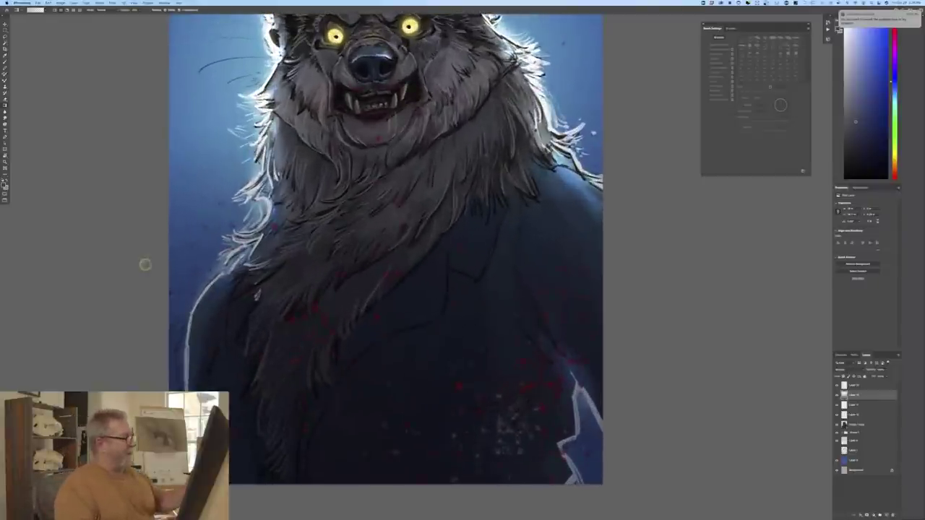
scroll(126, 267, up, 3)
click(6, 185)
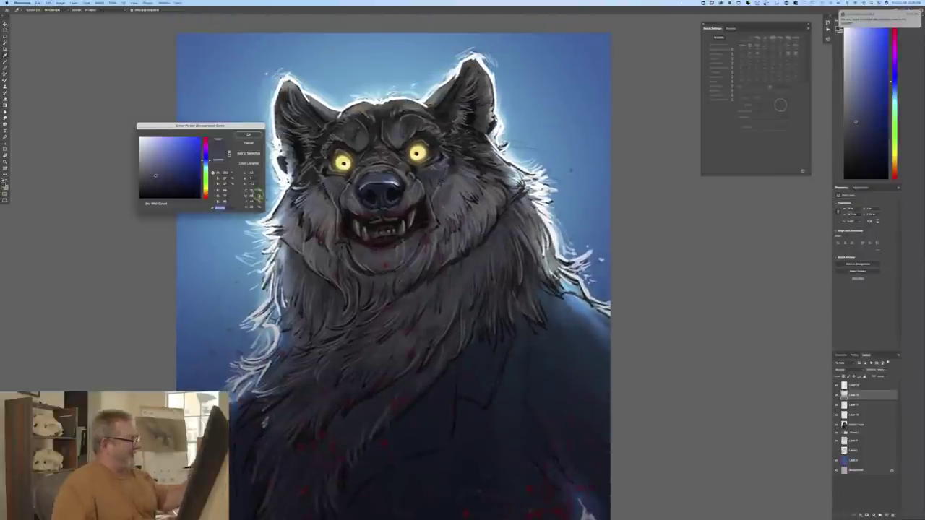
click(157, 158)
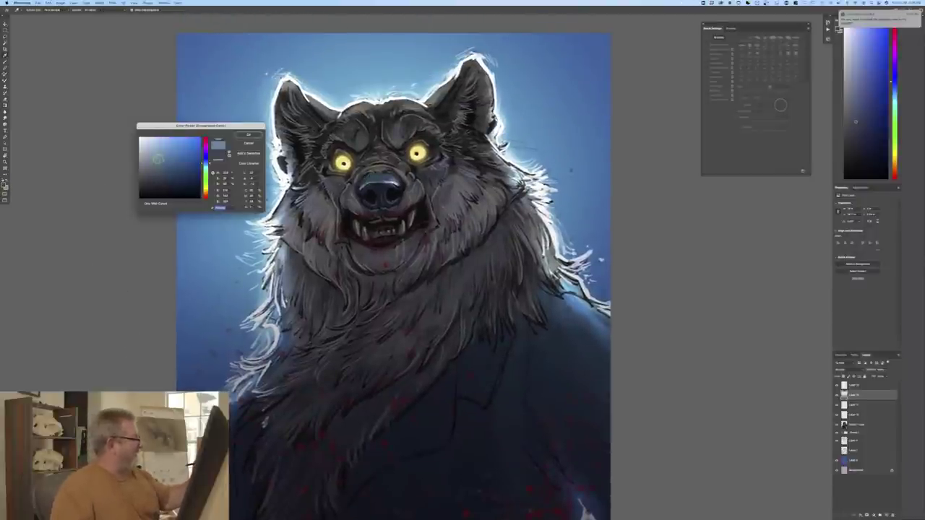
click(240, 135)
key(alt+bracketright)
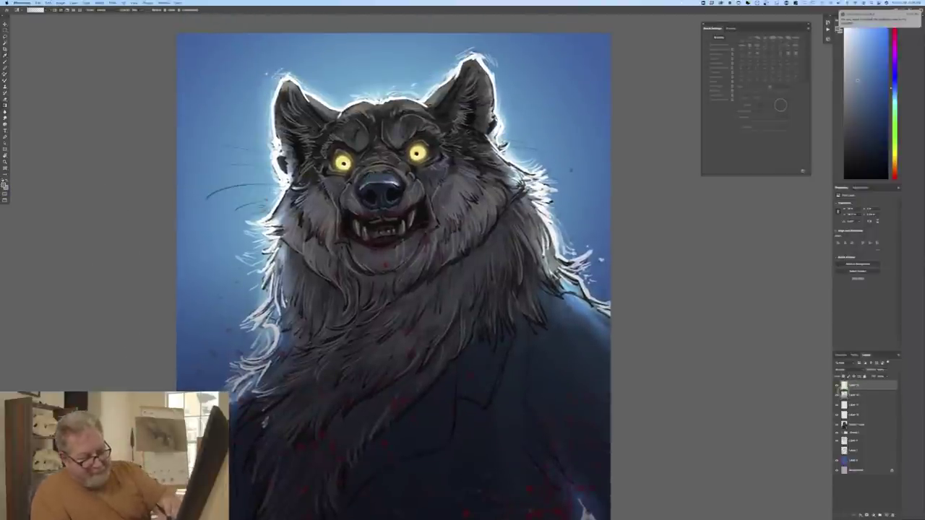
Step: Choose the tapered brush preset and paint greyish blue highlights along the upper edge of the werewolf's nose
key(b)
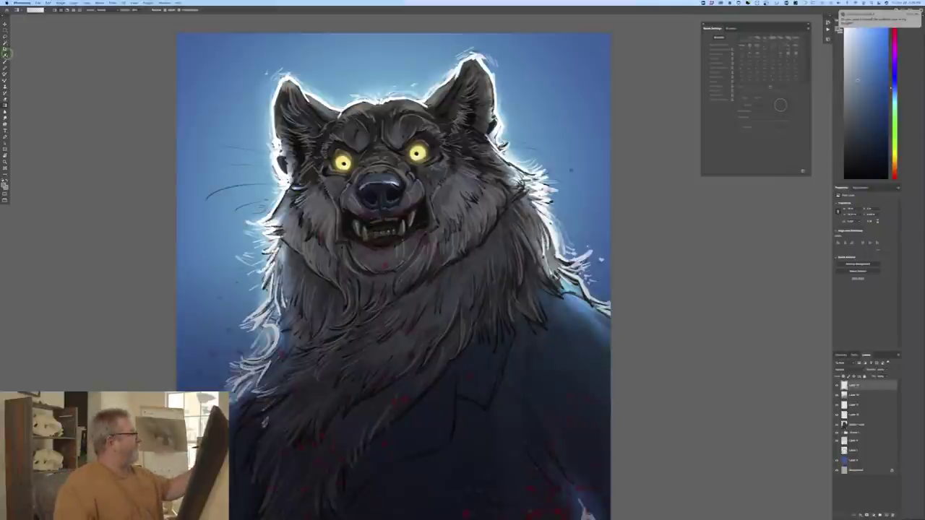
click(30, 10)
click(29, 135)
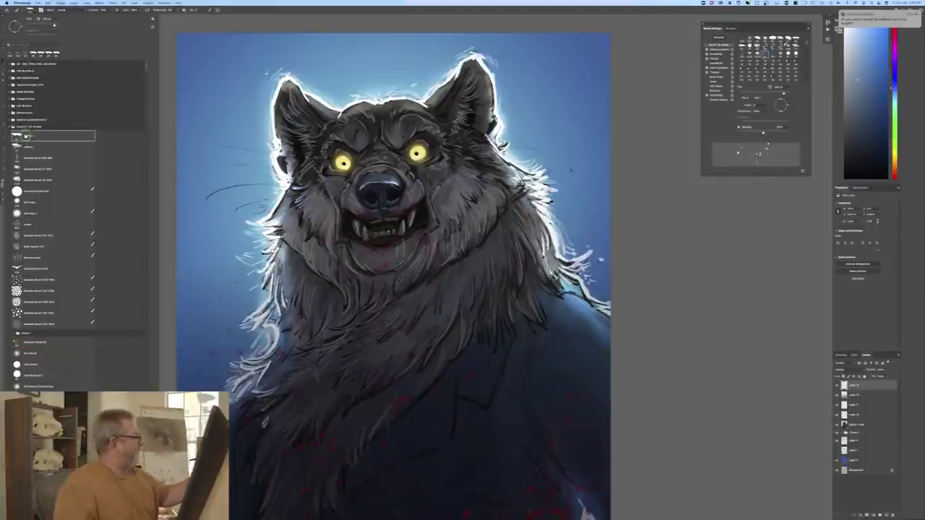
click(238, 21)
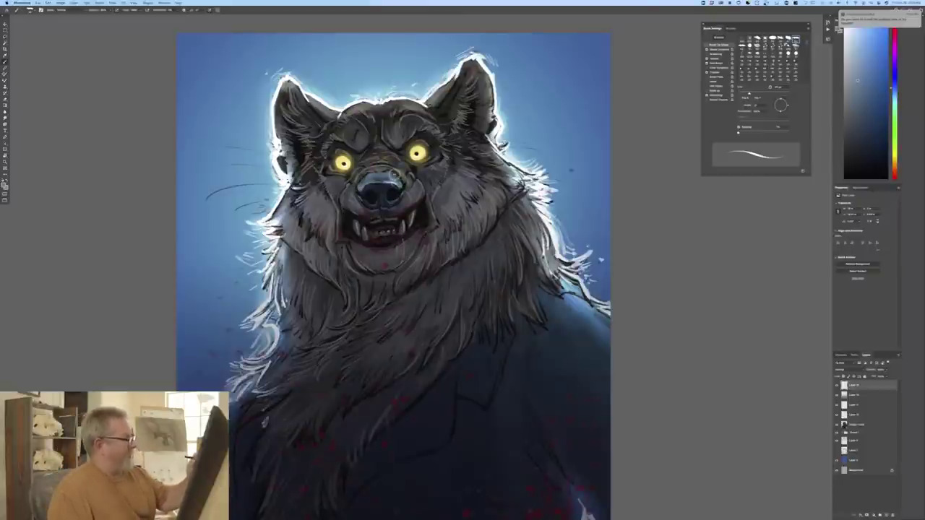
click(5, 185)
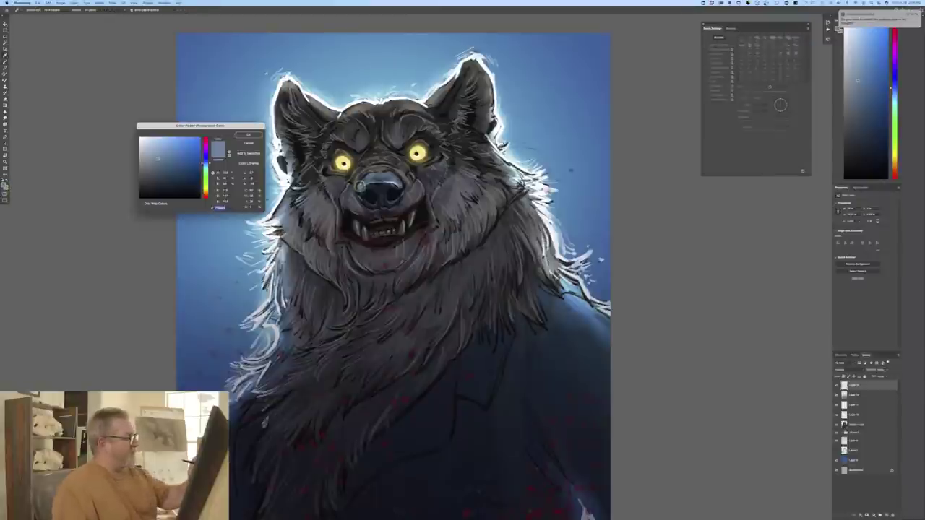
click(246, 135)
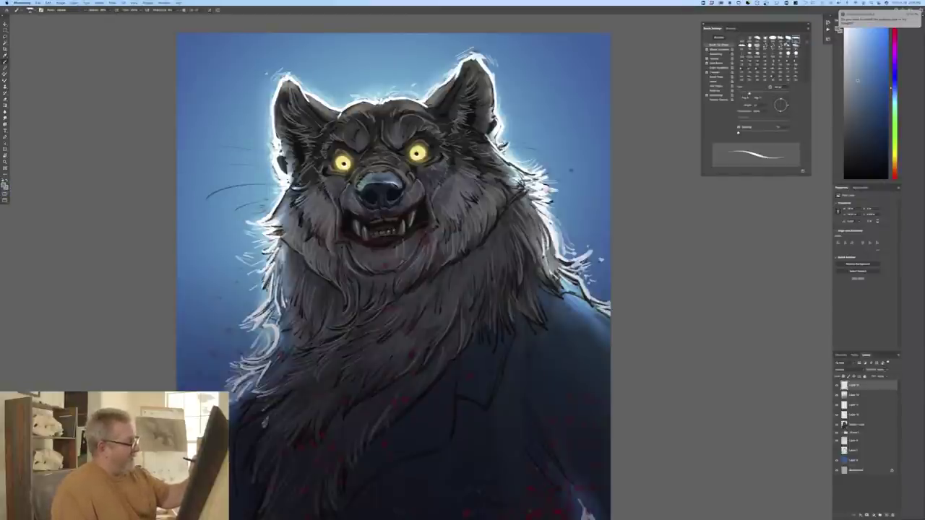
drag(355, 184, 396, 176)
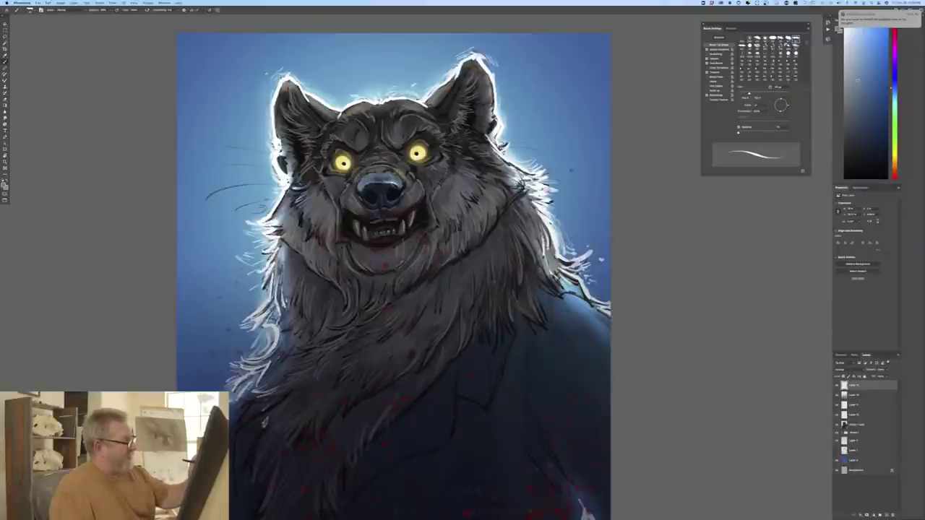
drag(359, 177, 365, 174)
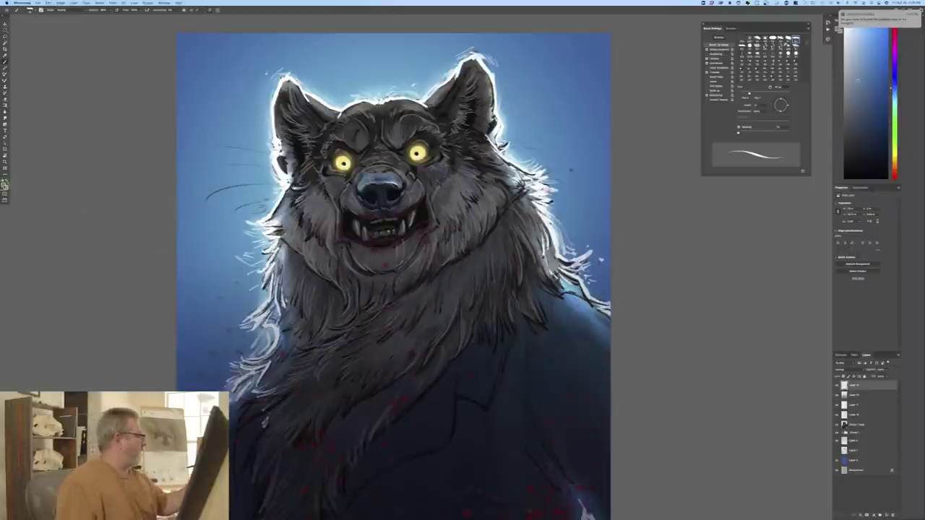
Step: Set the foreground colour to a paler blue and paint finer highlights on the nose and muzzle
click(4, 185)
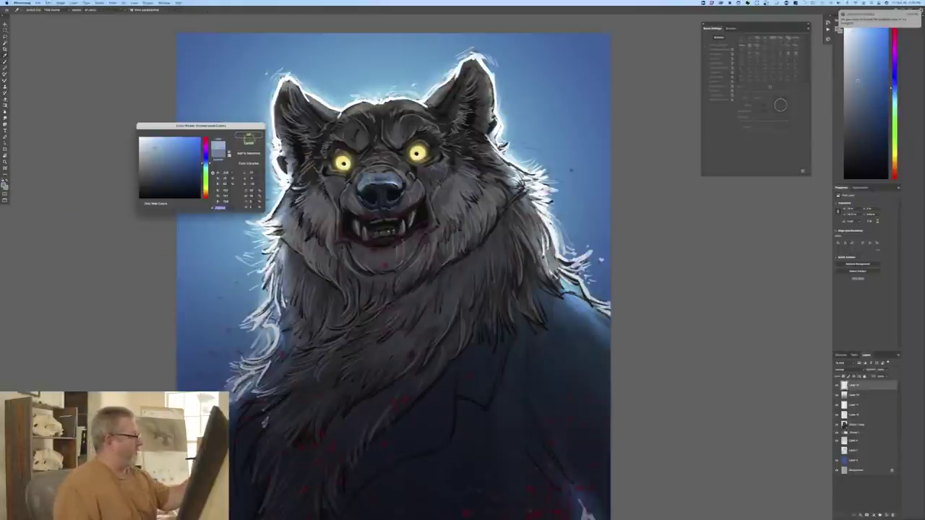
click(249, 135)
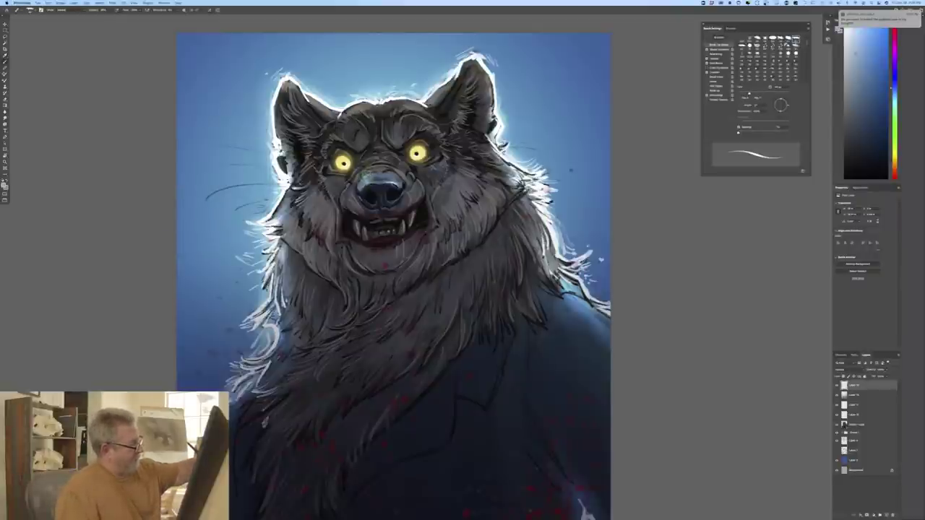
alt+click(572, 278)
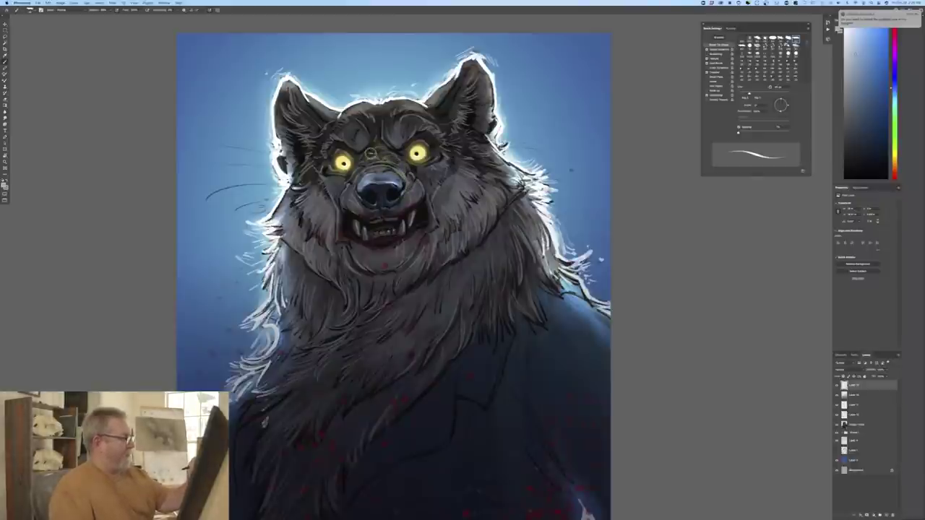
Step: Show the werewolf illustration in a floating document window and shrink it to fit the whole picture
key(ctrl+minus)
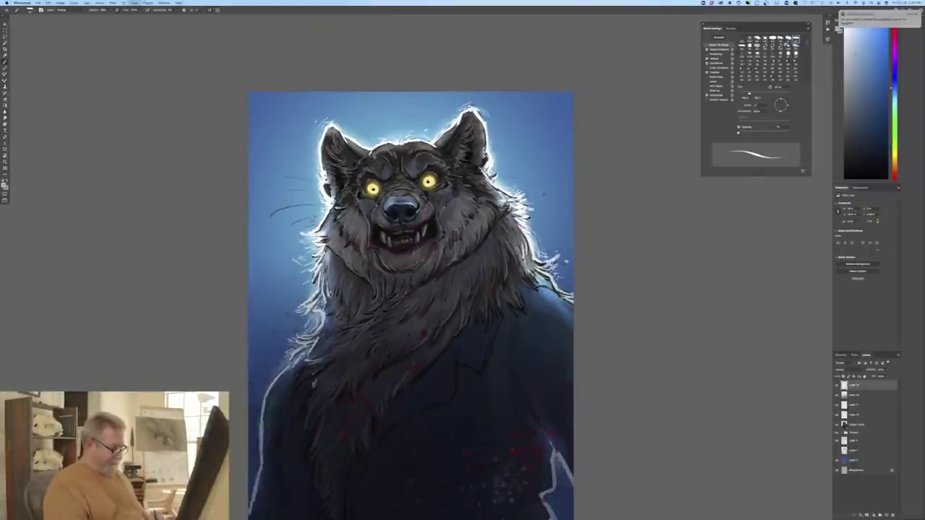
key(f)
key(f)
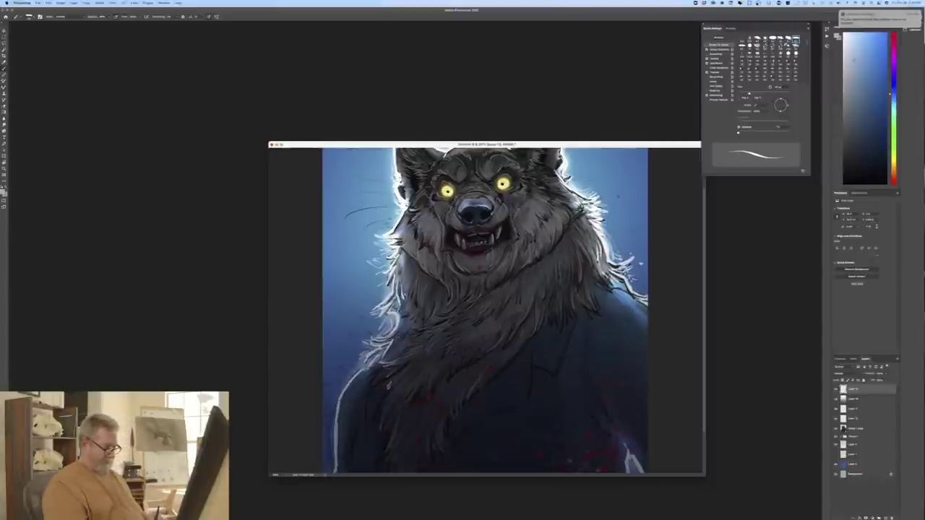
key(ctrl+minus)
key(ctrl+minus)
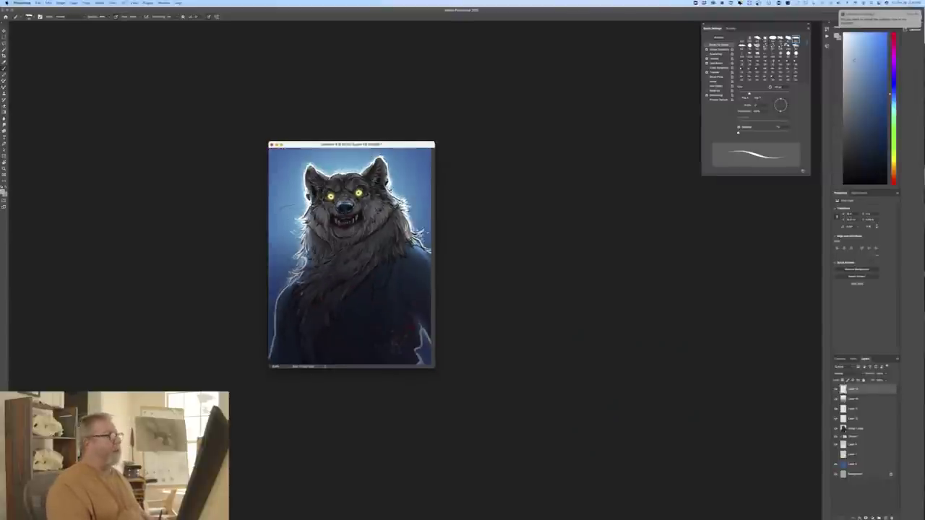
Step: Search the files to open for "grunge" and open the Grunge Texture folder
click(38, 3)
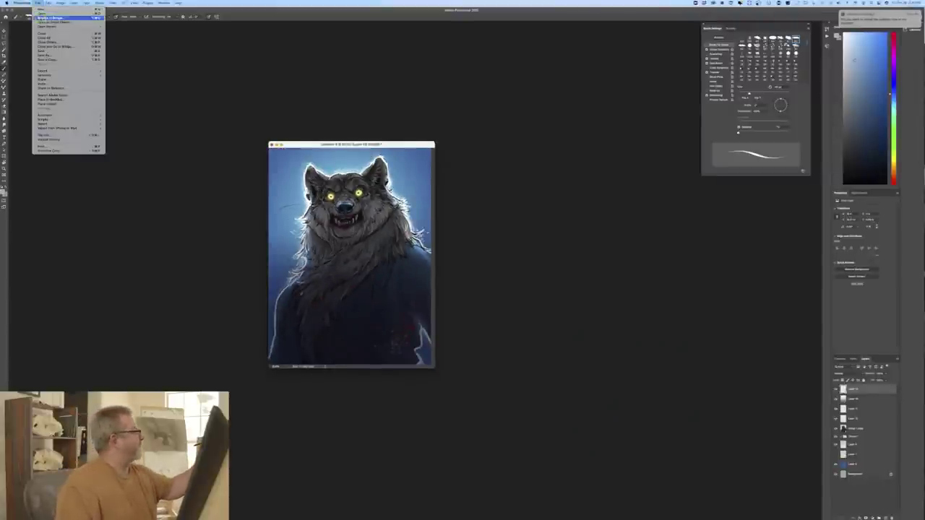
click(42, 17)
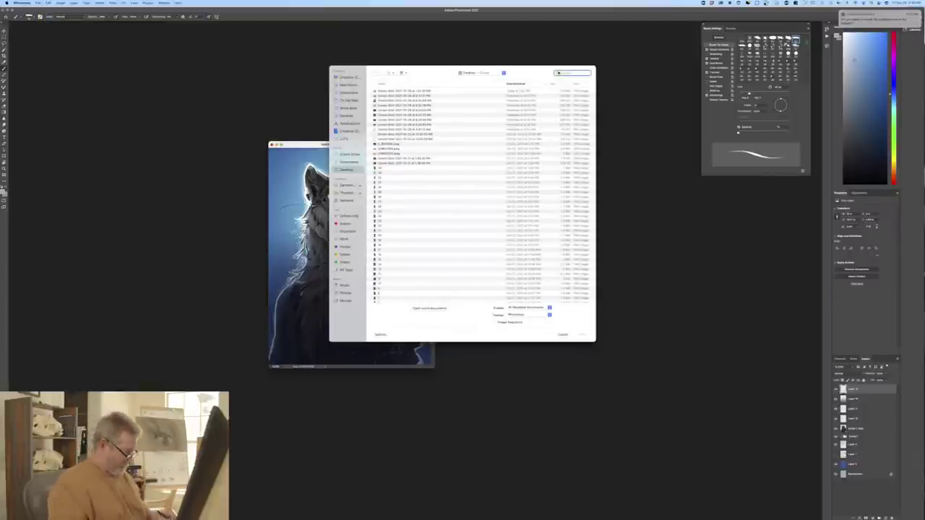
text(gri)
text(ng)
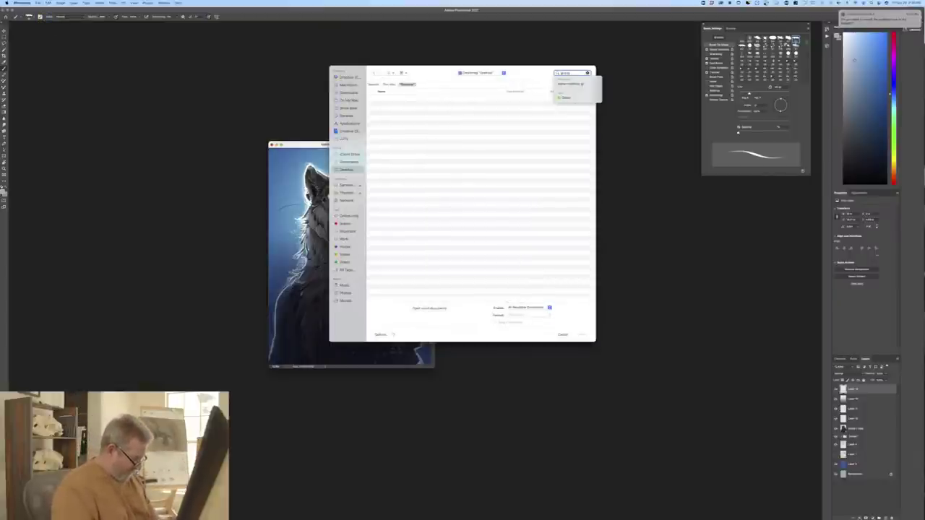
text(e)
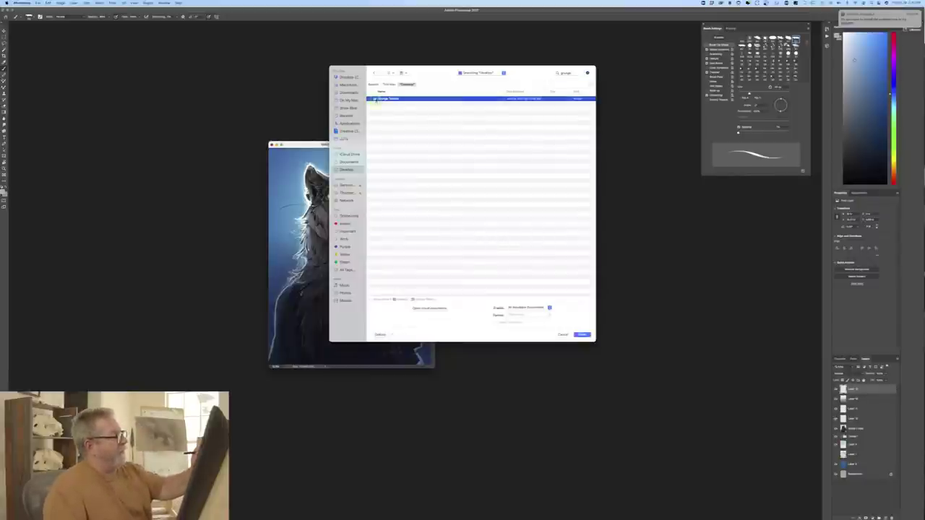
double_click(376, 100)
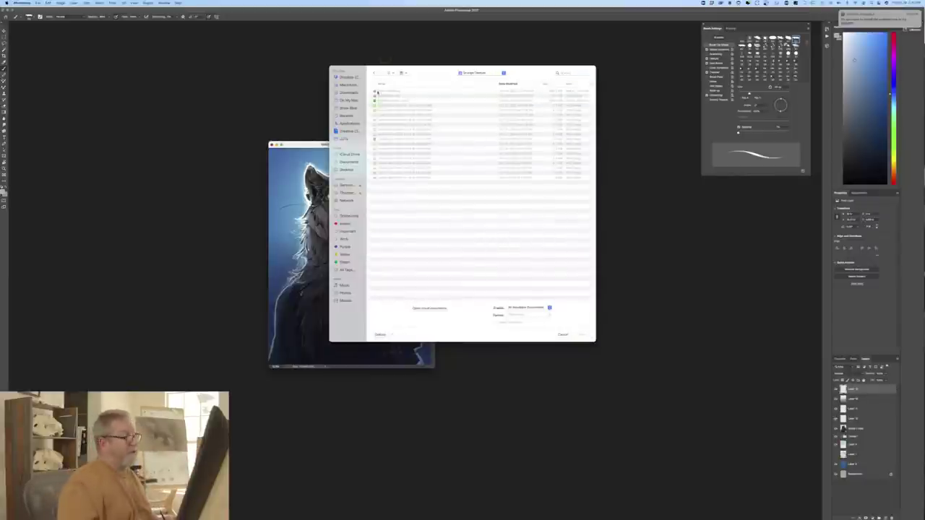
Step: Preview the grunge textures one after another and open the upright parchment texture with dark, burnt edges
double_click(379, 106)
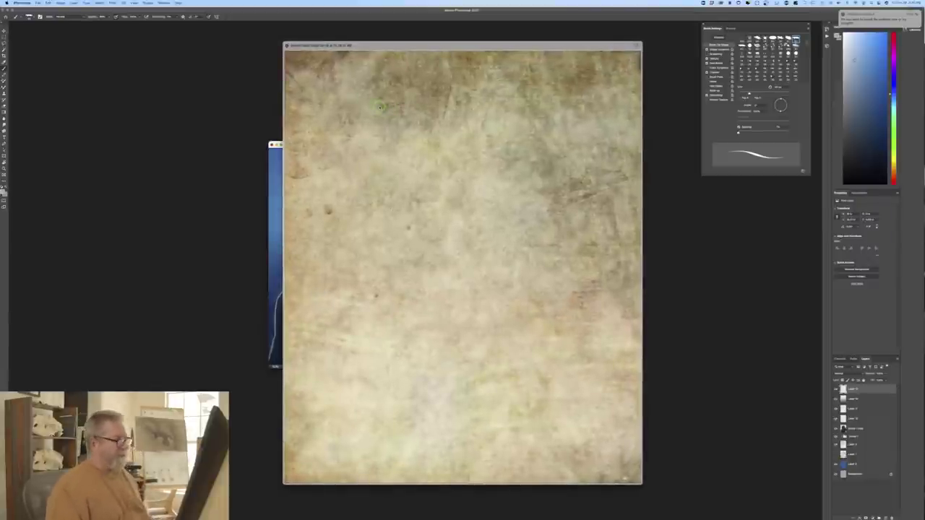
key(Down)
key(Down)
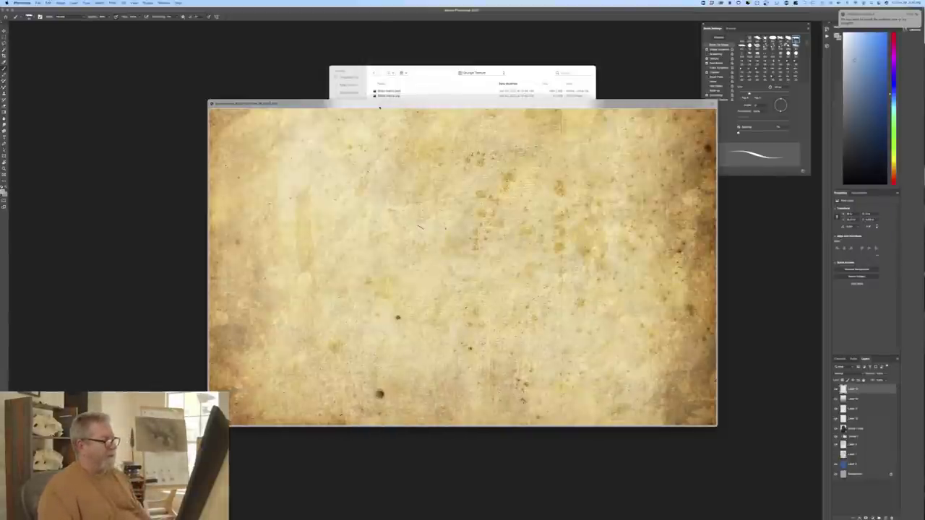
key(Down)
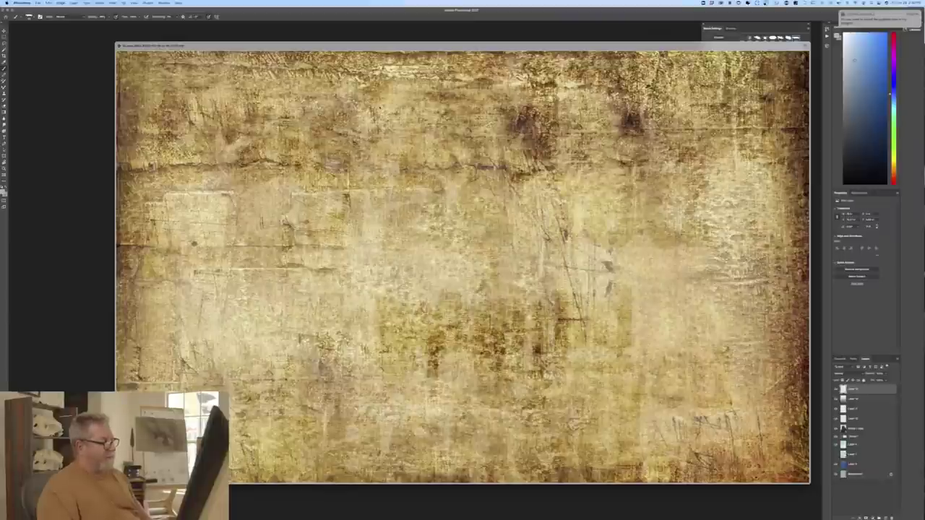
key(Down)
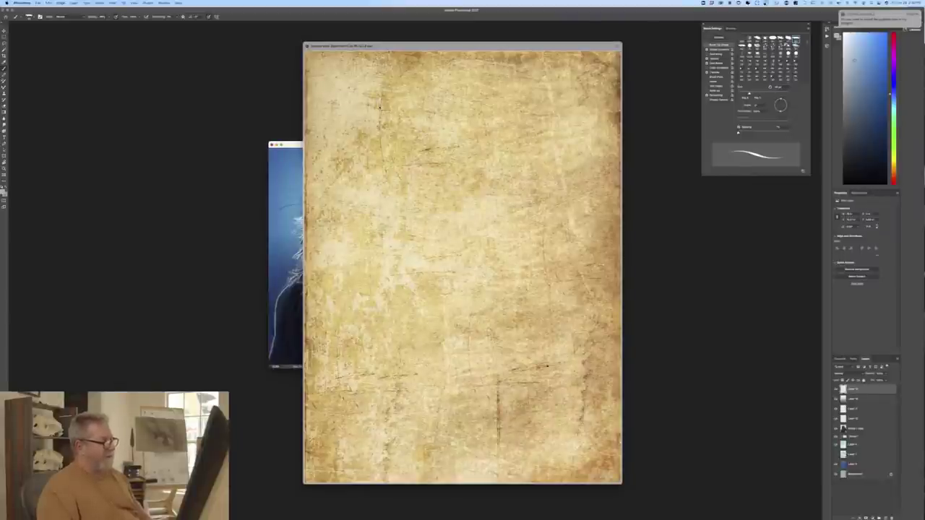
key(Down)
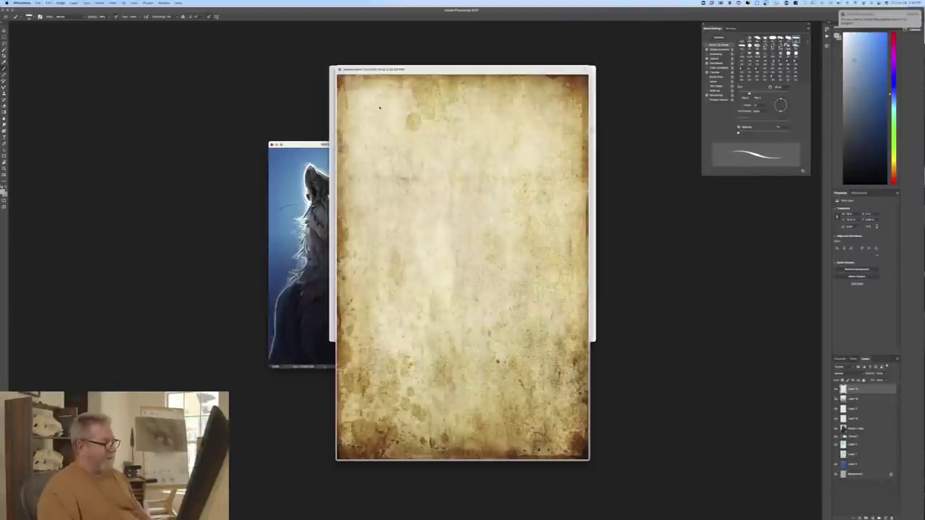
key(space)
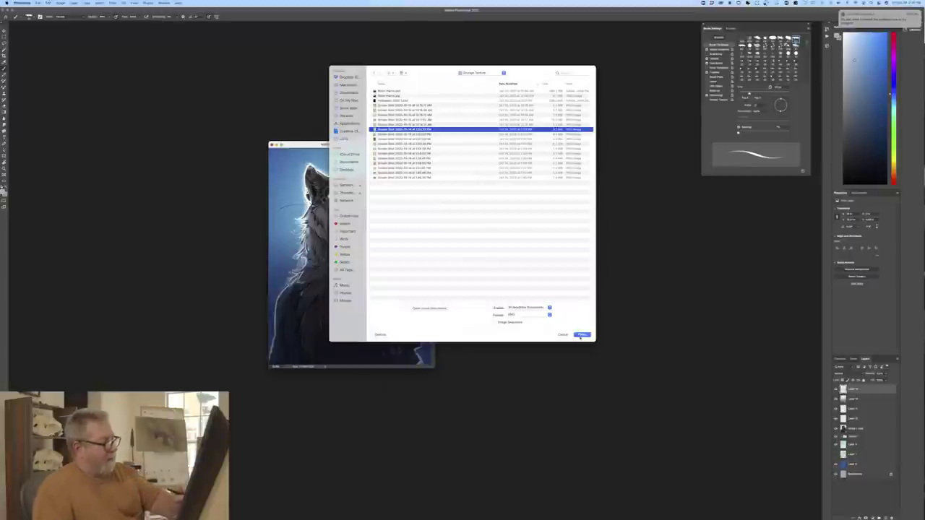
click(578, 339)
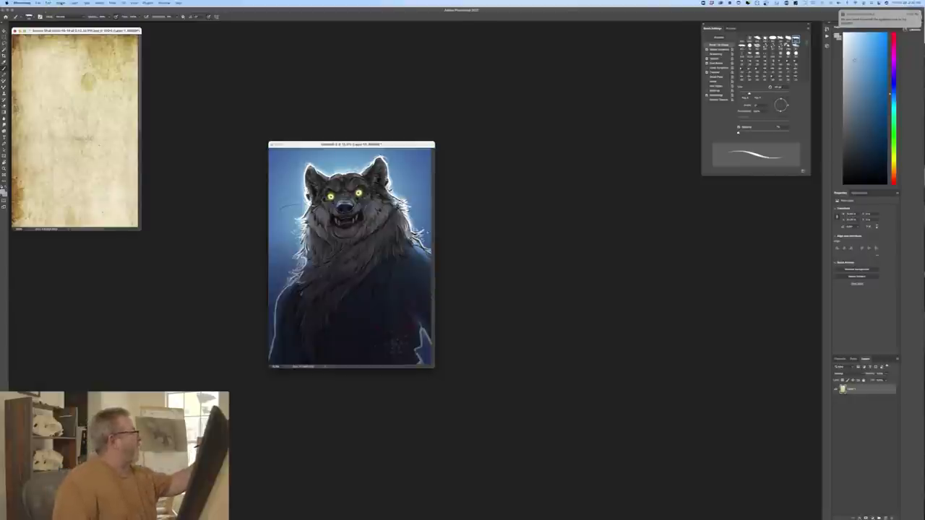
Step: Try flipping the parchment texture's canvas vertically, view the whole image, and undo the flip
click(60, 3)
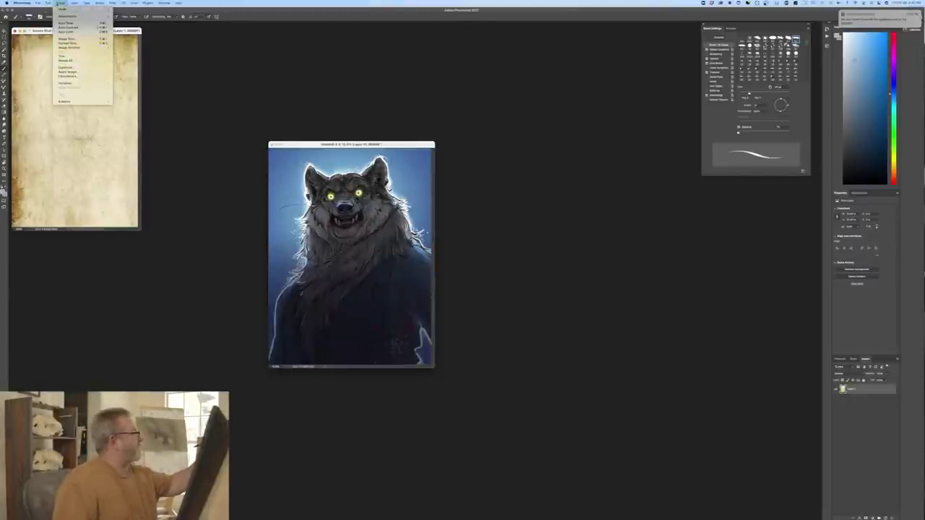
mouse_move(73, 47)
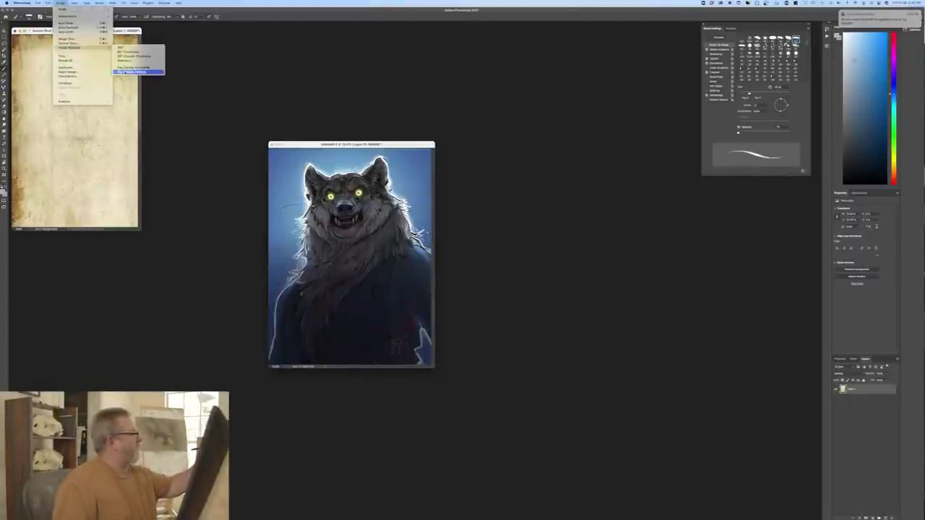
click(137, 69)
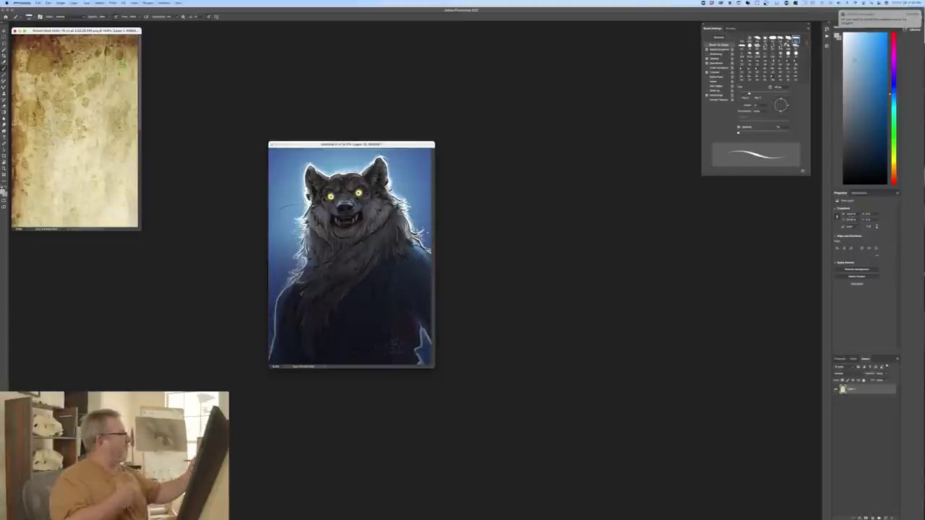
key(super+minus)
key(super+minus)
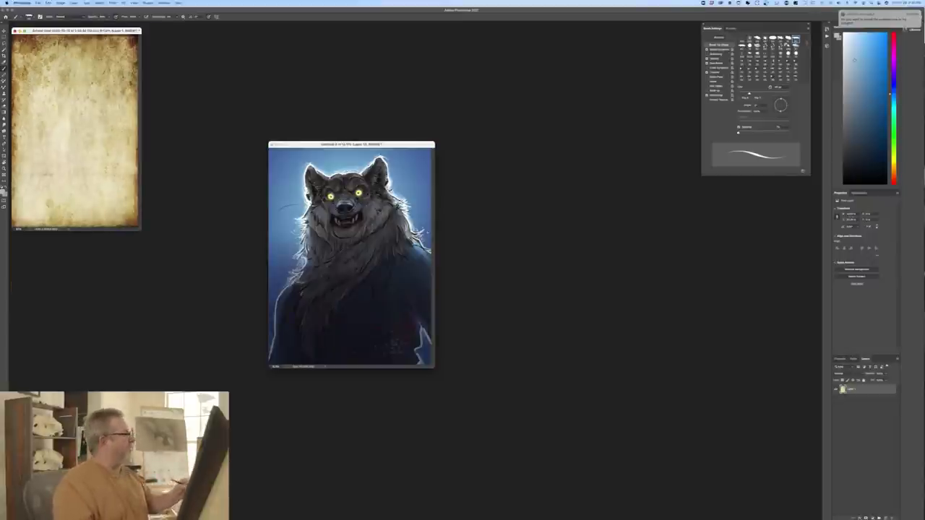
key(super+z)
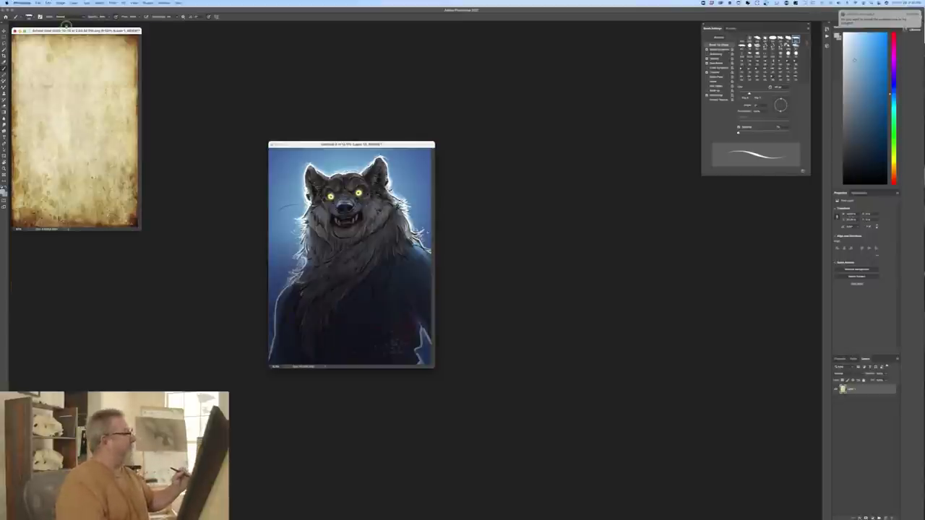
Step: Copy the parchment texture into the werewolf illustration as a new top layer and return the illustration to full-screen view
key(v)
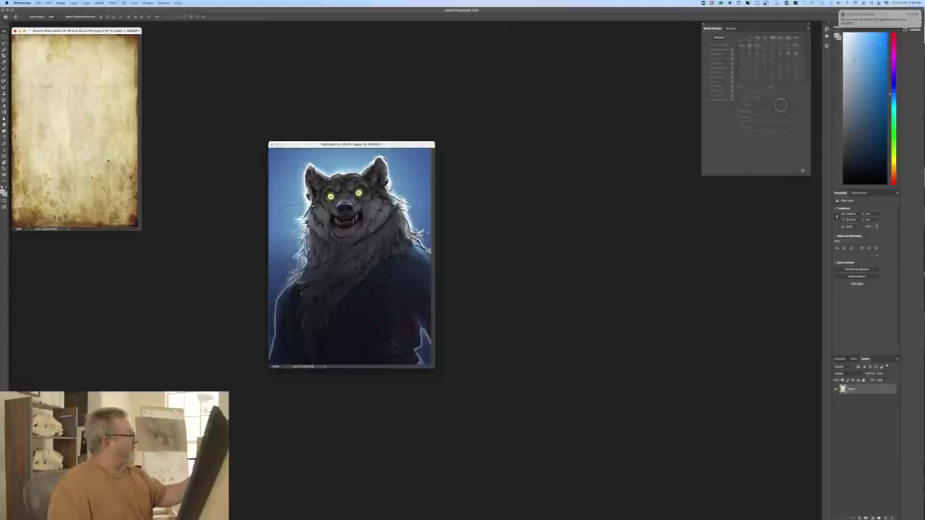
drag(108, 160, 360, 315)
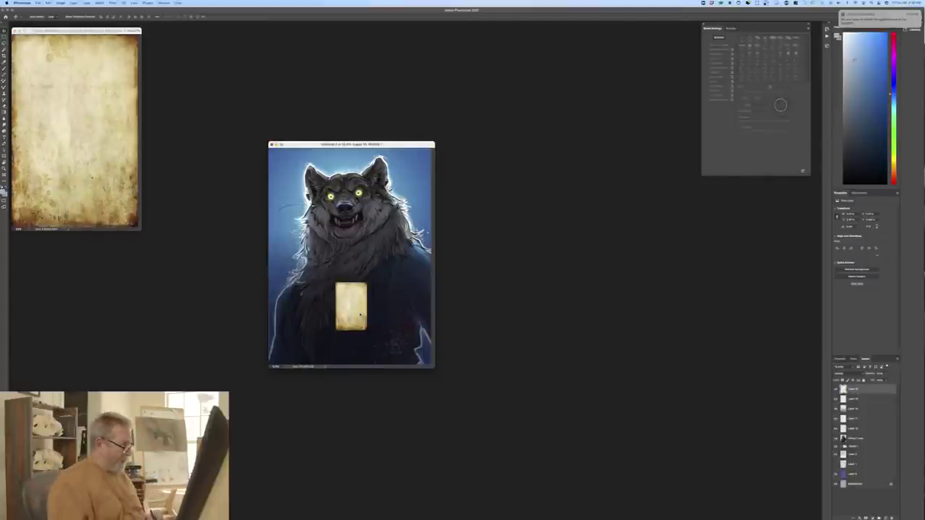
key(f)
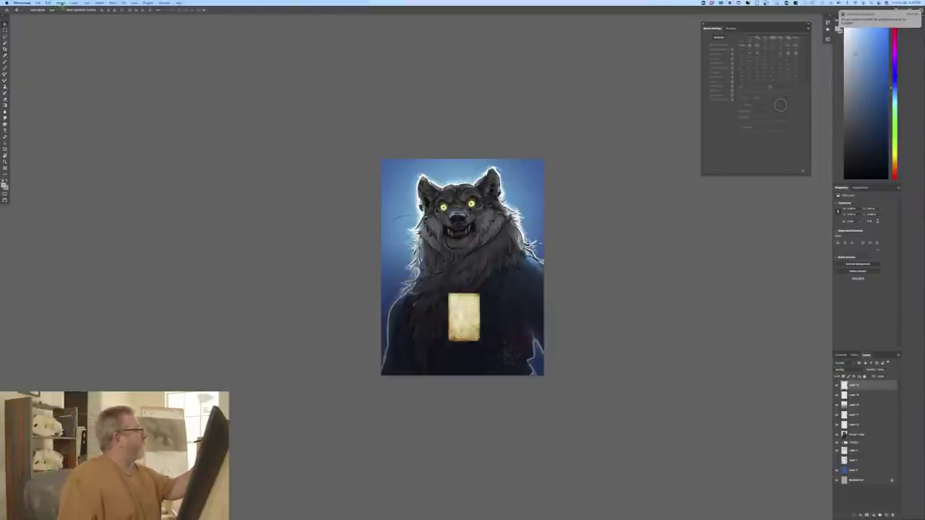
Step: Recolour the parchment texture layer to a strong red with Hue/Saturation by shifting the hue and raising the saturation
click(62, 3)
mouse_move(69, 16)
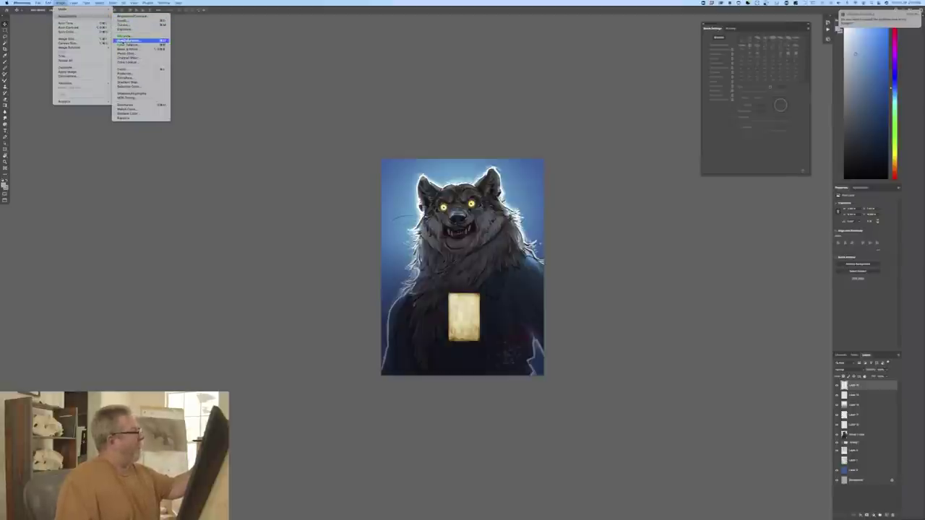
click(126, 40)
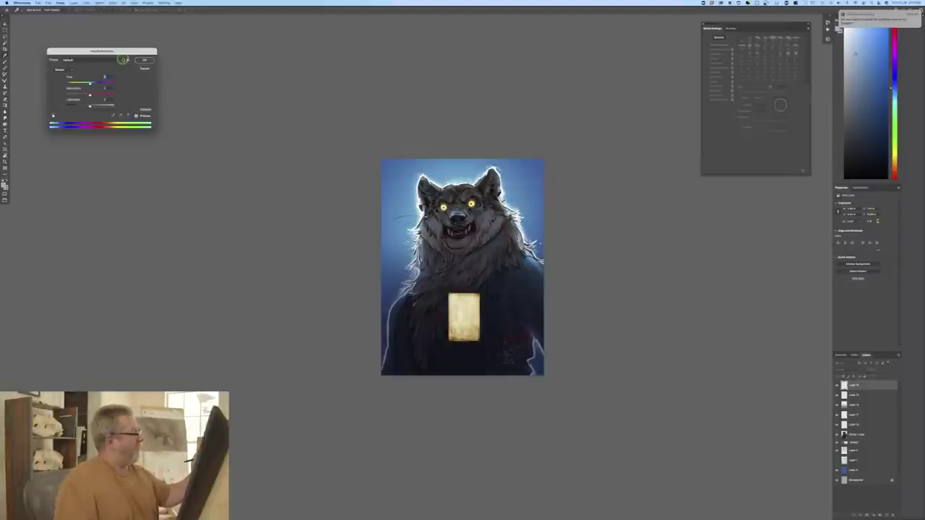
mouse_move(92, 83)
mouse_down()
mouse_move(127, 83)
mouse_move(86, 82)
mouse_up()
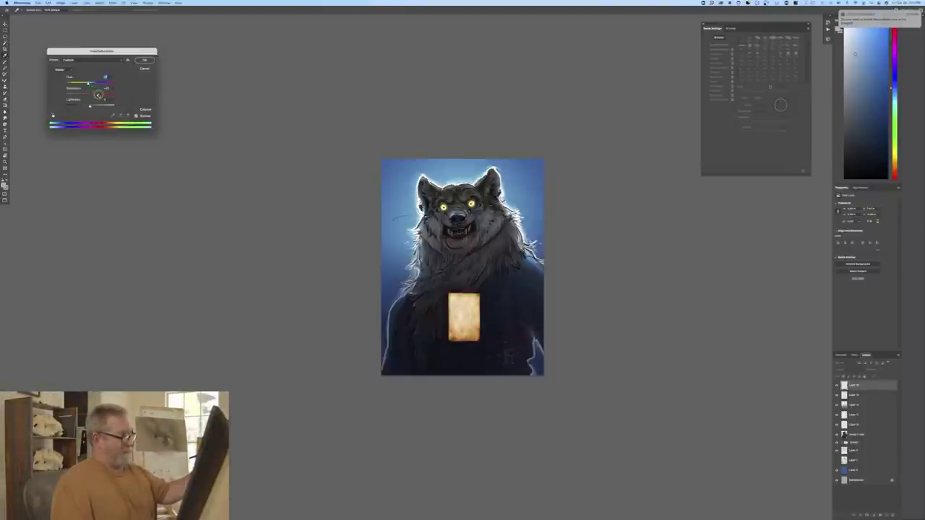
drag(98, 95, 79, 85)
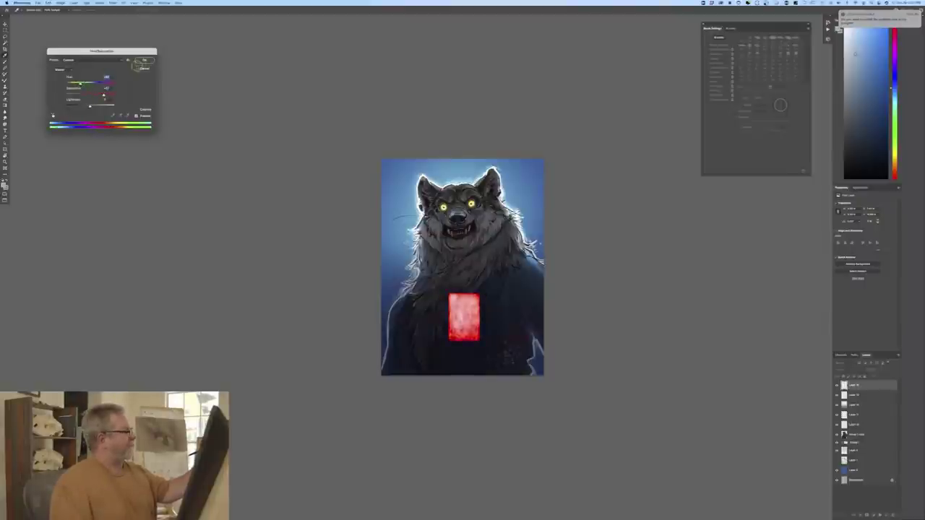
click(144, 60)
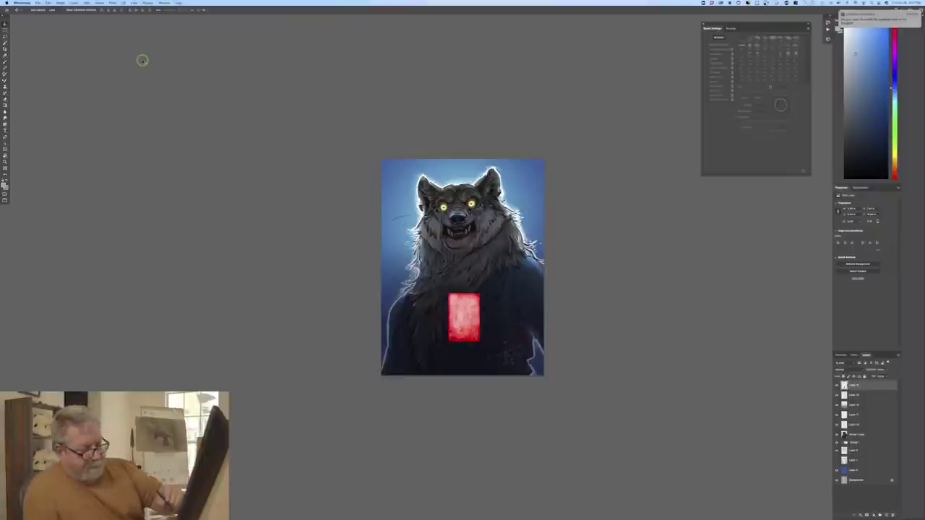
Step: Set the red parchment layer's blend mode to Multiply and scale the layer to cover the whole werewolf canvas
click(847, 369)
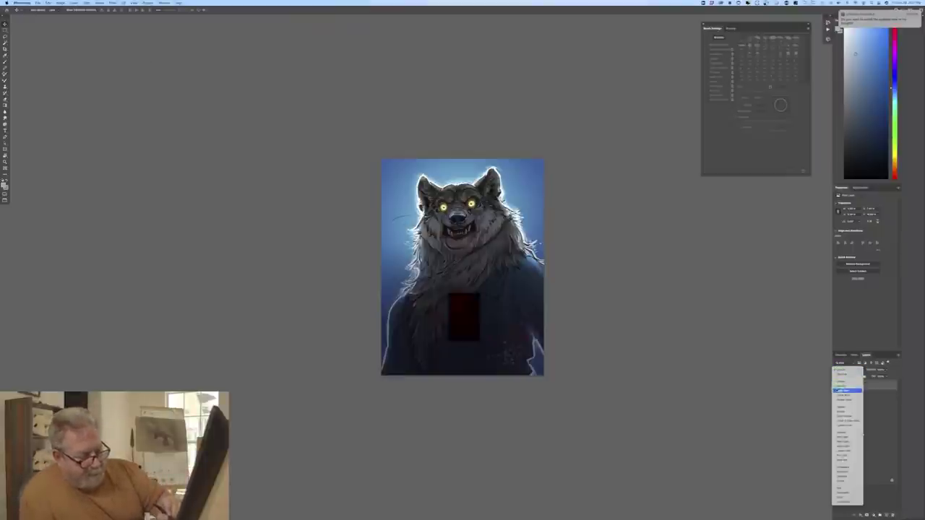
click(838, 391)
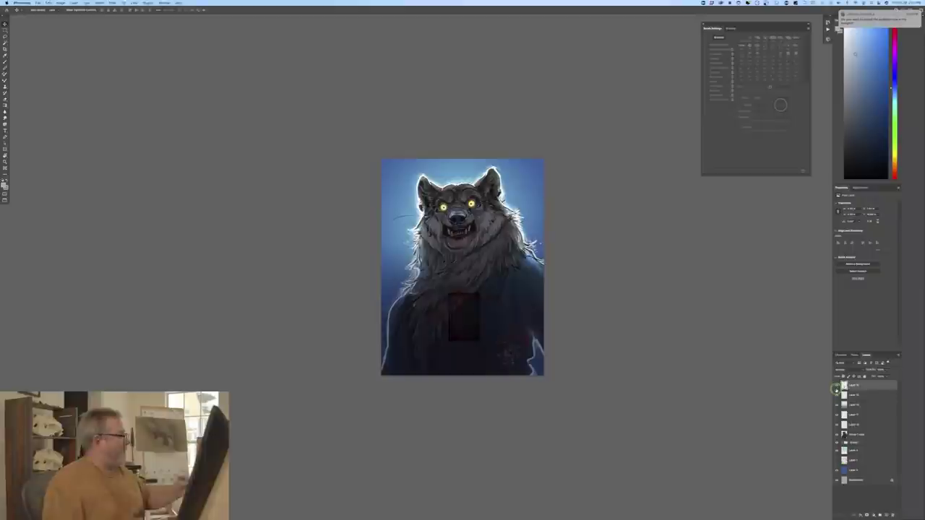
click(47, 3)
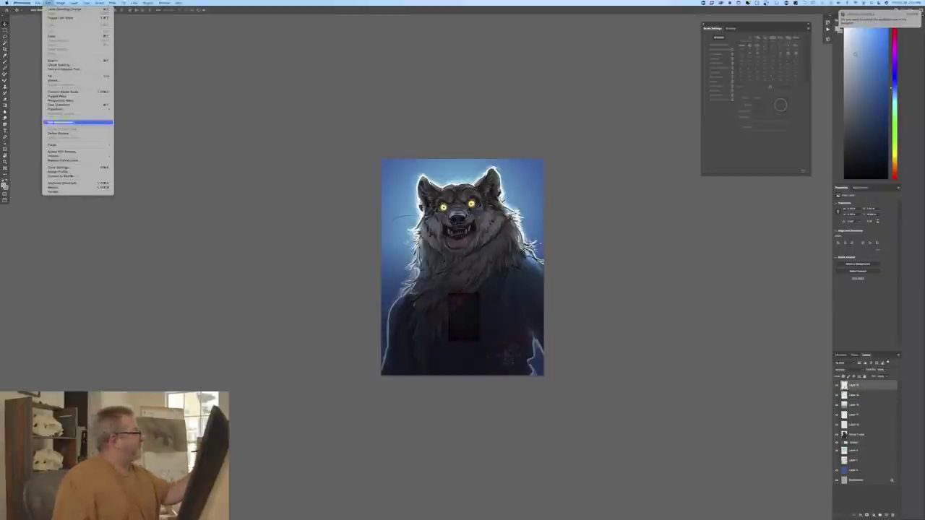
click(67, 107)
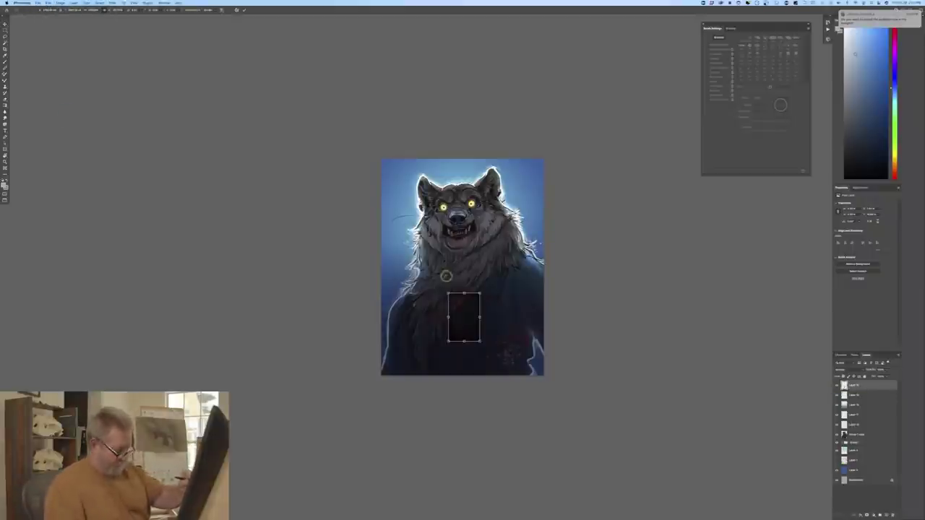
drag(448, 293, 381, 159)
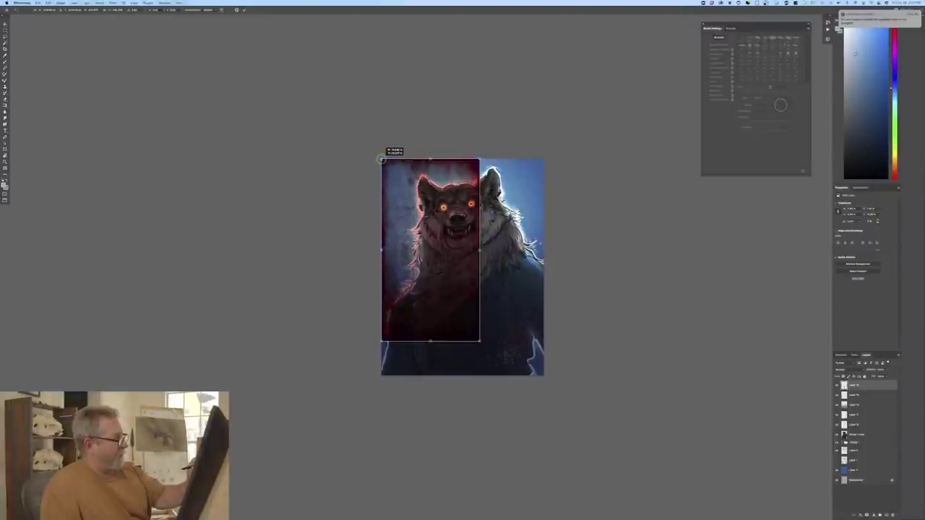
drag(479, 159, 544, 159)
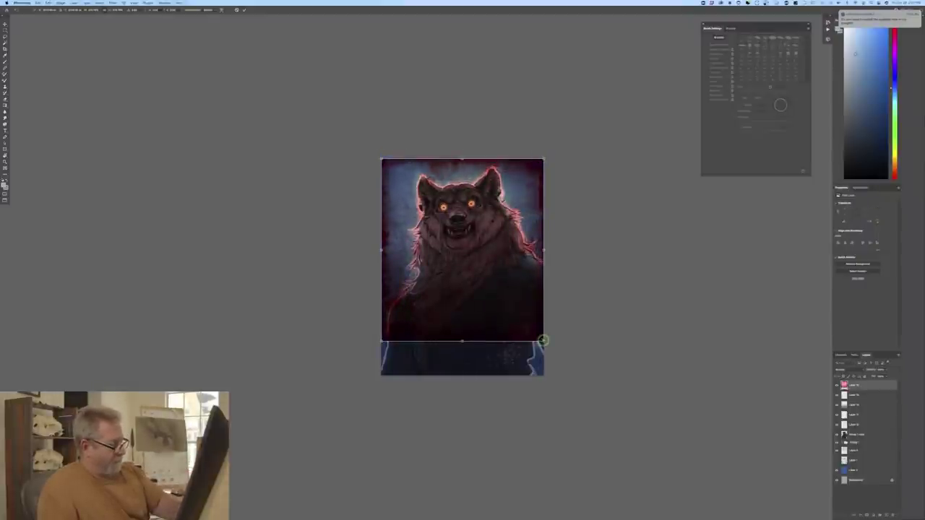
drag(543, 340, 544, 373)
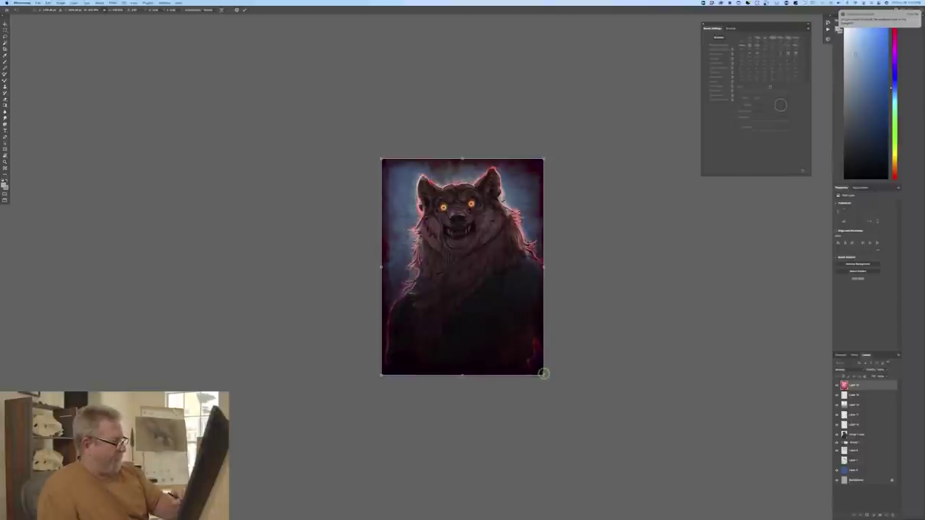
key(super+plus)
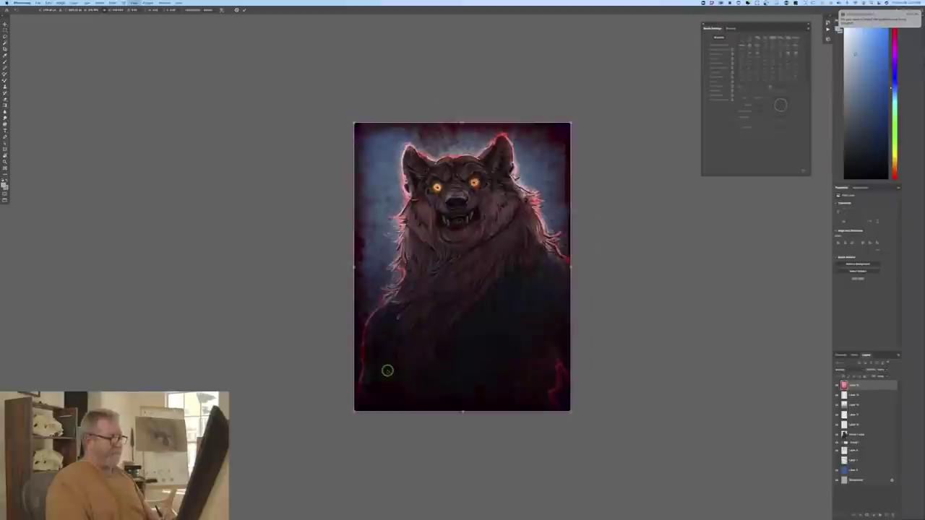
key(super+plus)
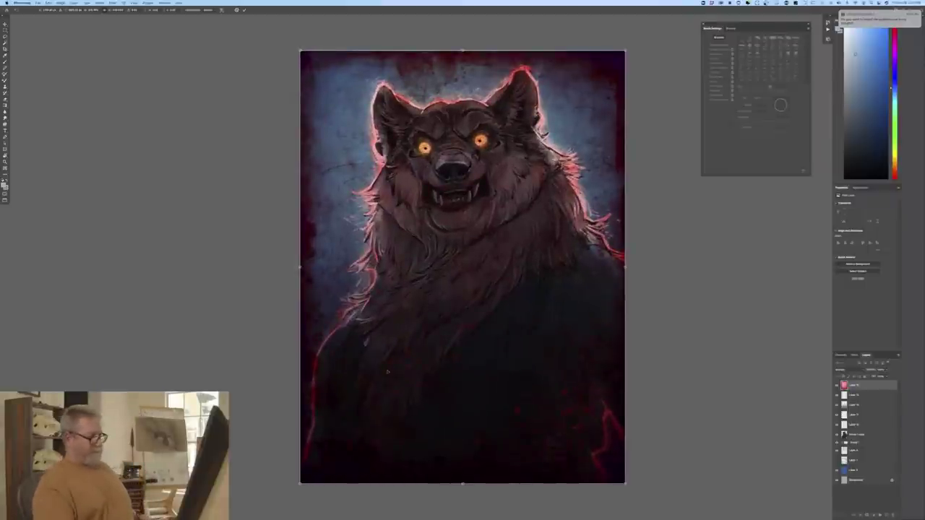
key(Return)
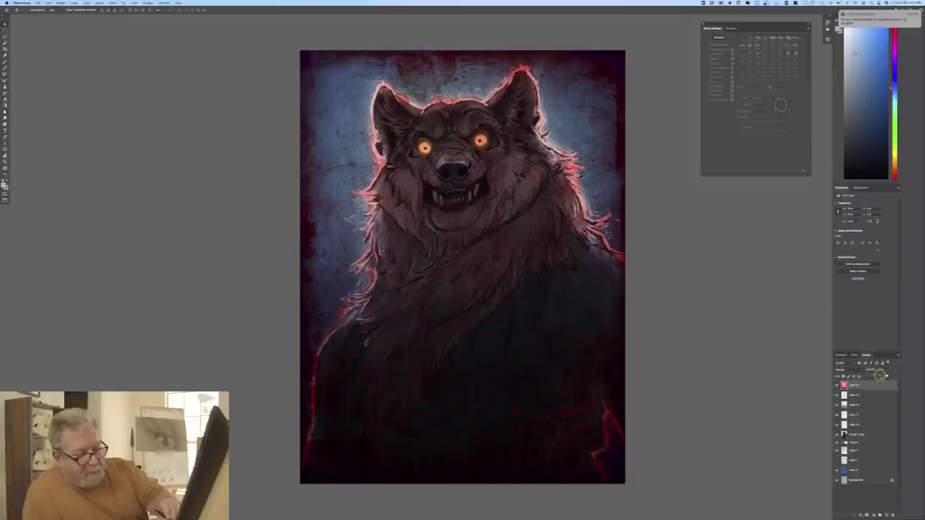
Step: Lower the red texture layer's opacity and erase the texture from the white rim light around the head, ears, fur and shoulder
drag(879, 376, 876, 376)
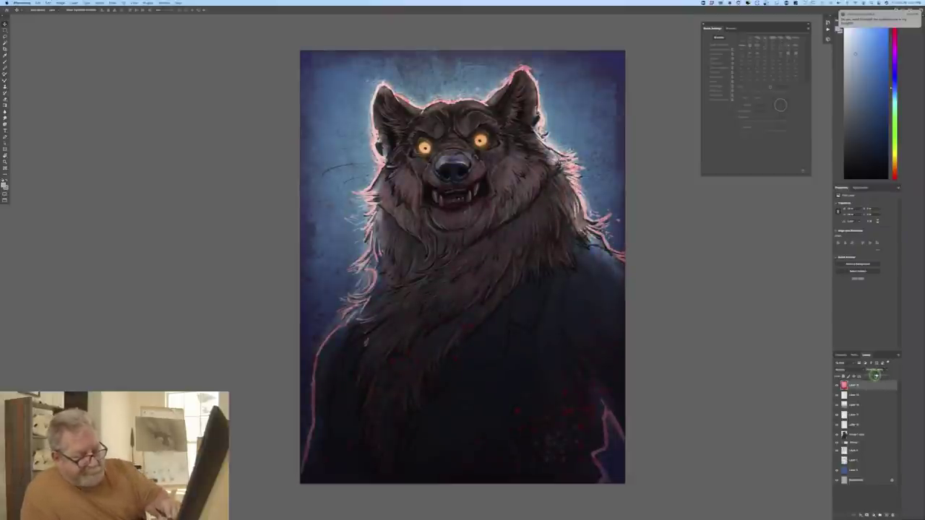
drag(875, 375, 872, 375)
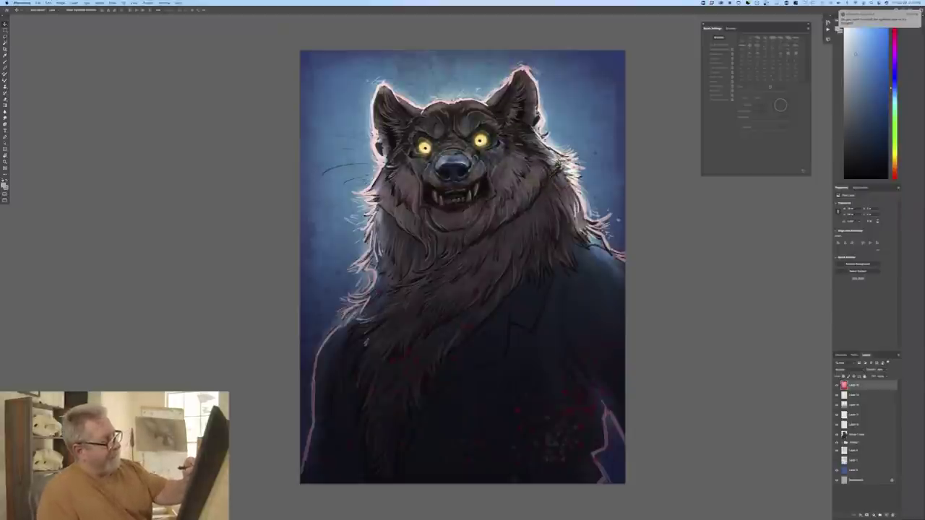
drag(576, 179, 592, 219)
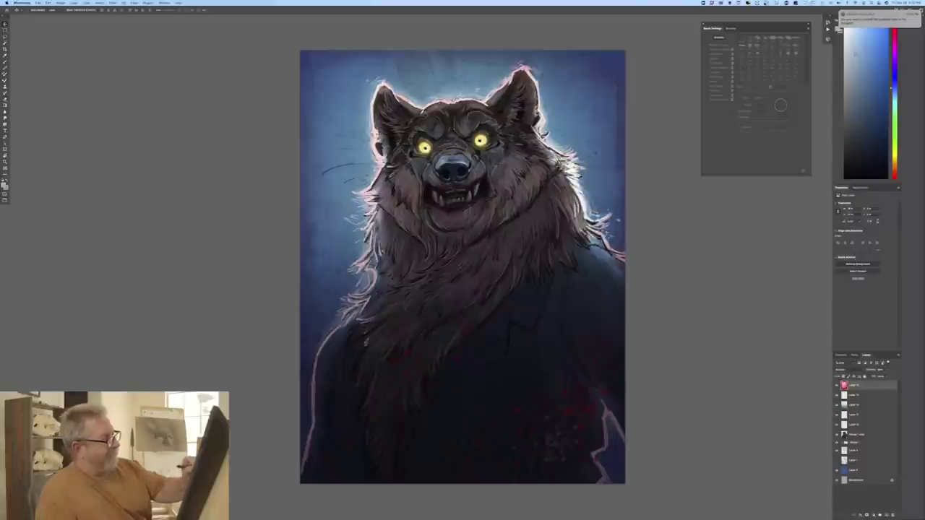
drag(567, 166, 553, 151)
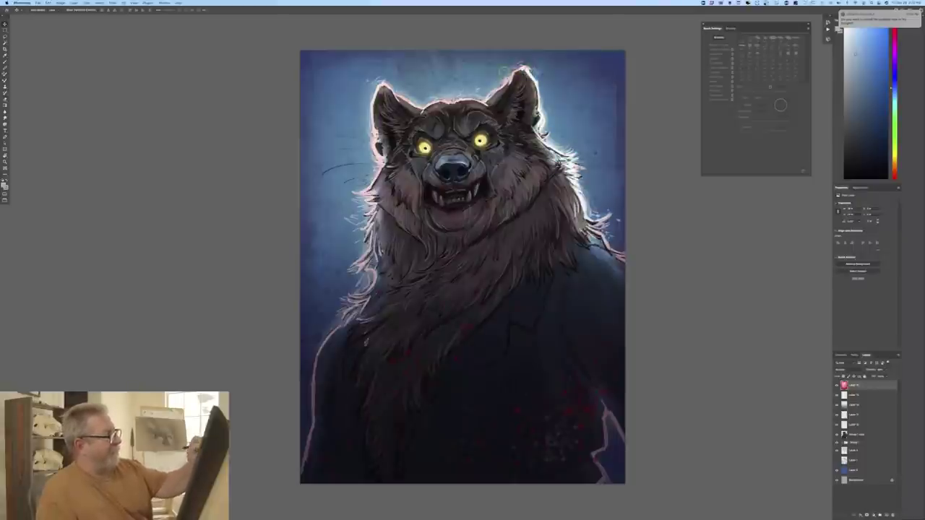
mouse_move(504, 72)
mouse_down()
mouse_move(487, 100)
mouse_move(462, 103)
mouse_up()
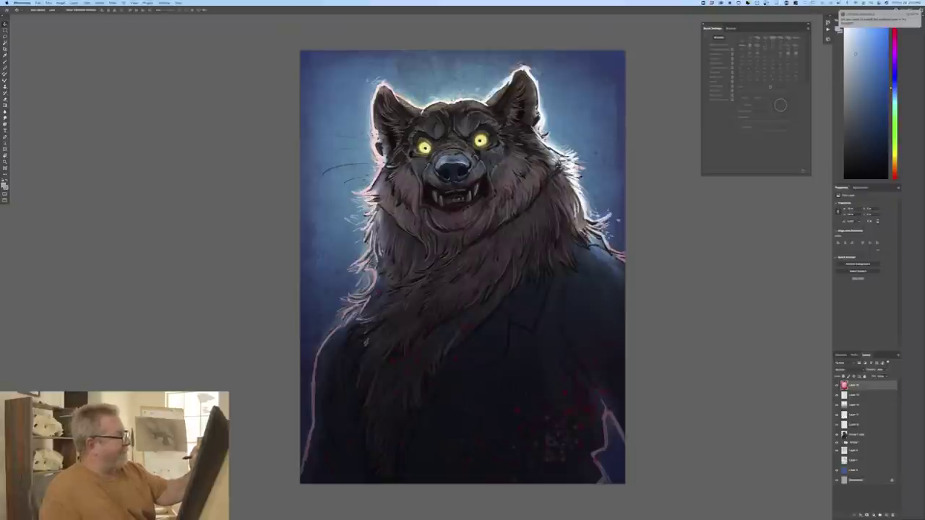
drag(417, 107, 390, 91)
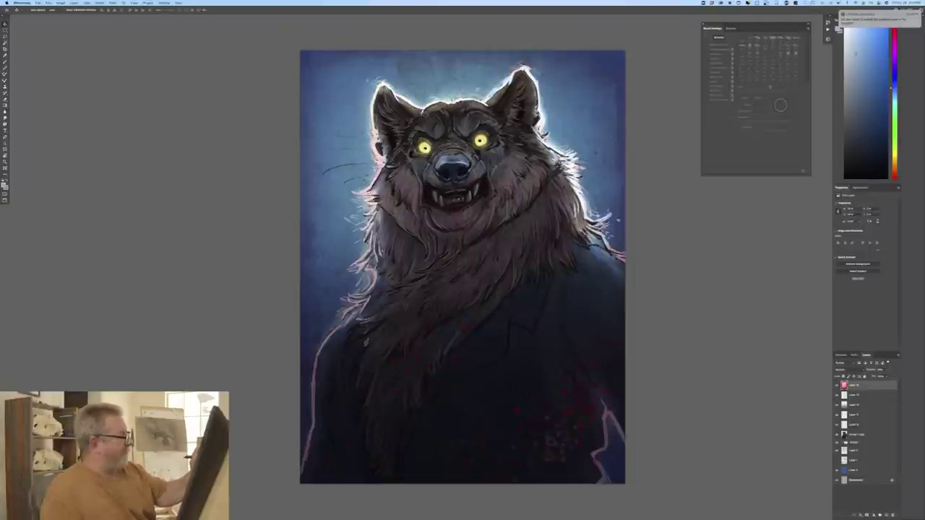
drag(374, 121, 372, 207)
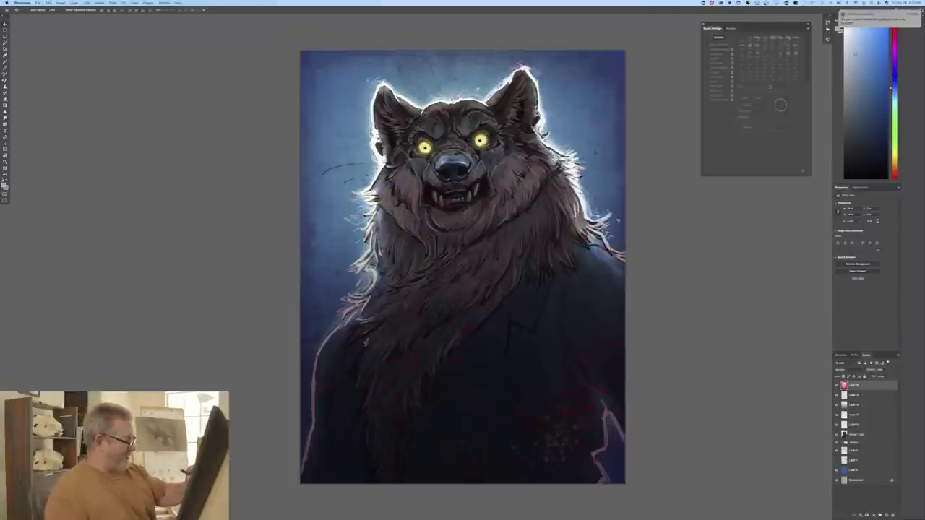
drag(373, 275, 370, 288)
drag(589, 221, 624, 260)
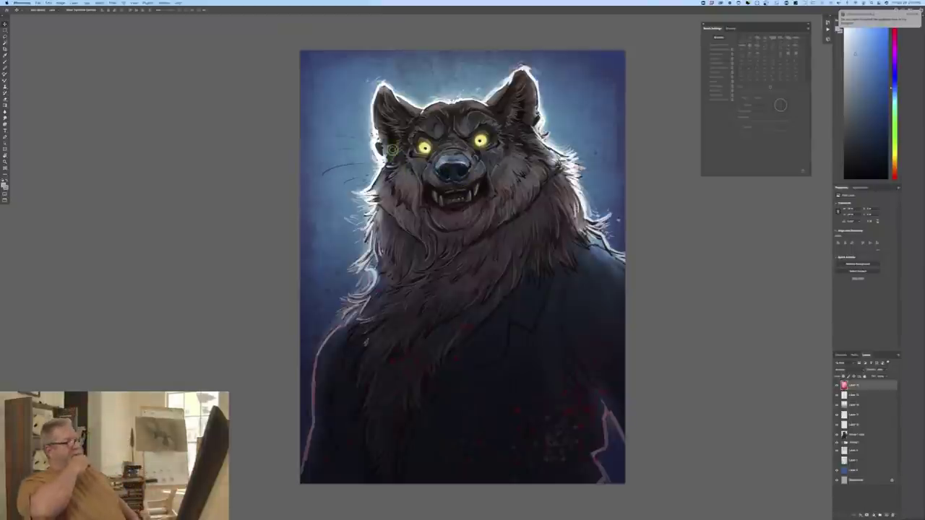
key(super+minus)
key(super+minus)
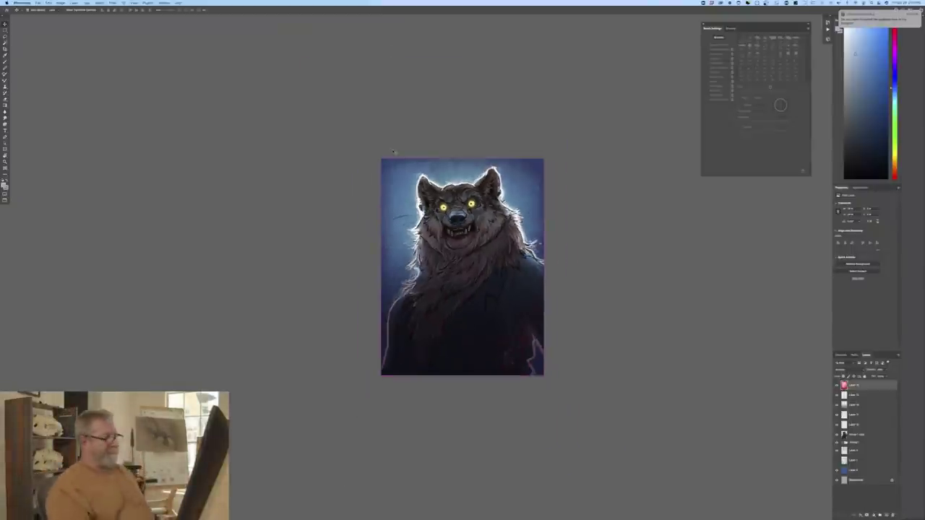
key(ctrl+0)
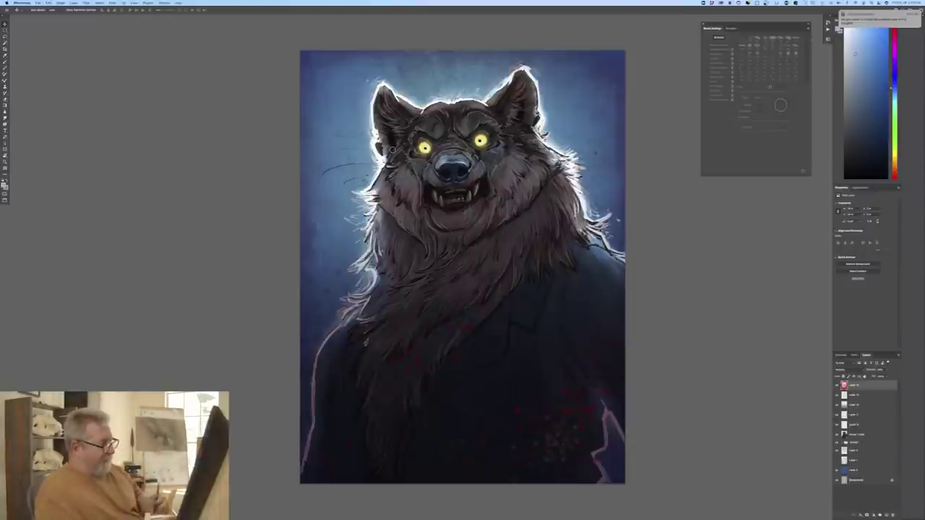
Step: On a new layer above the werewolf figure copy, paint faint fold lines on the dark coat in a muted blue
click(856, 434)
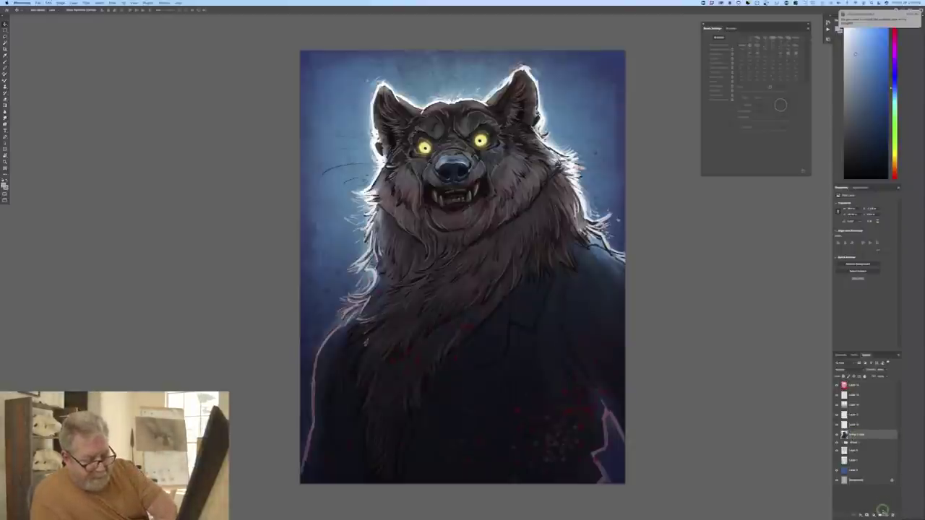
click(881, 514)
click(4, 186)
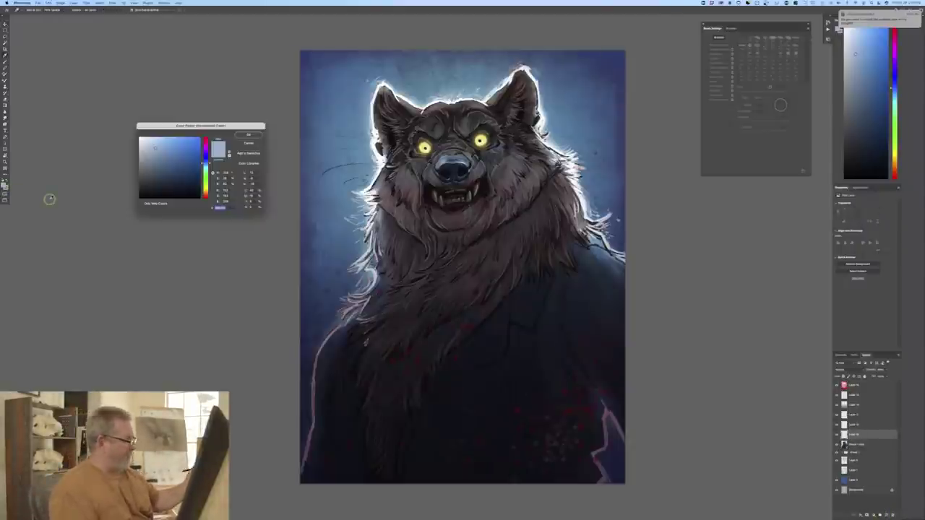
click(530, 299)
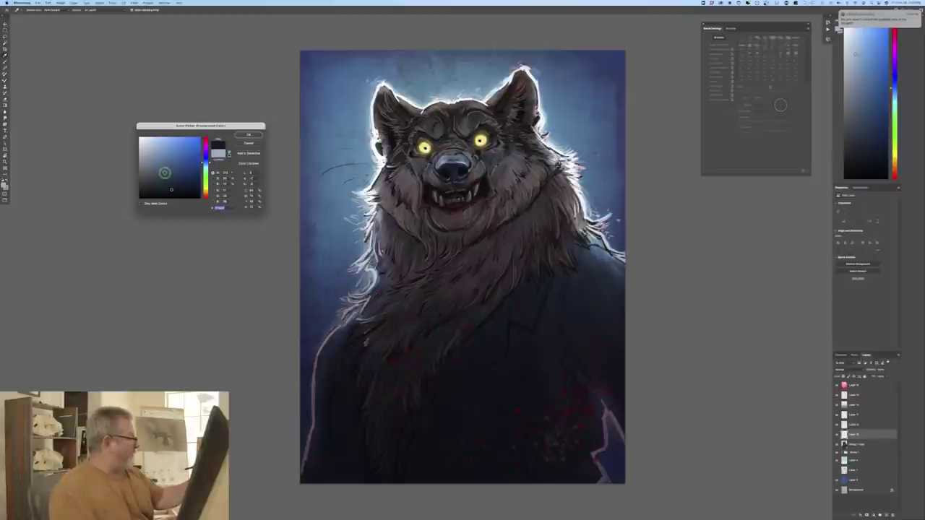
click(249, 134)
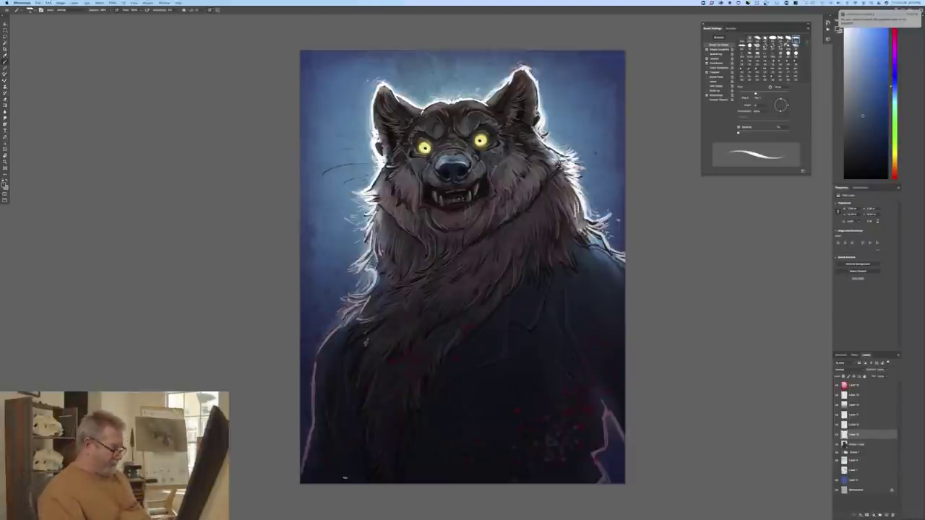
key(super+minus)
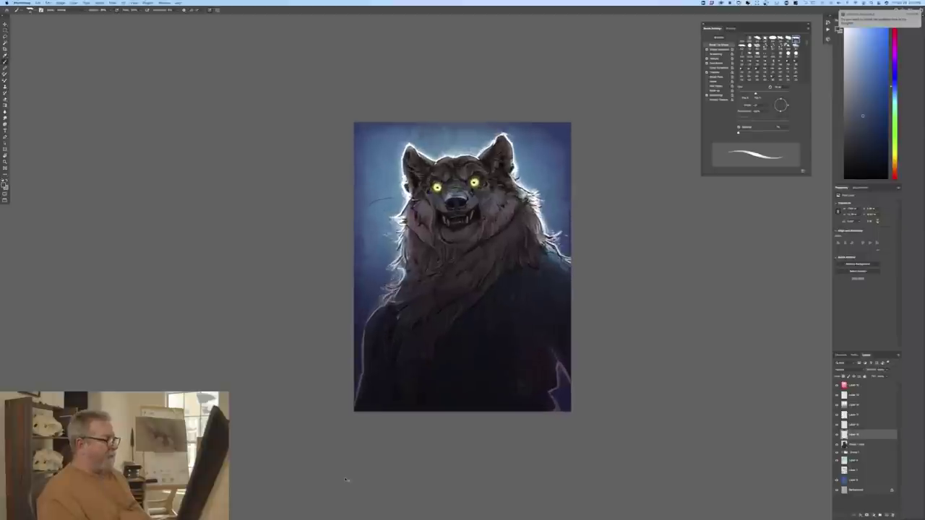
key(super+plus)
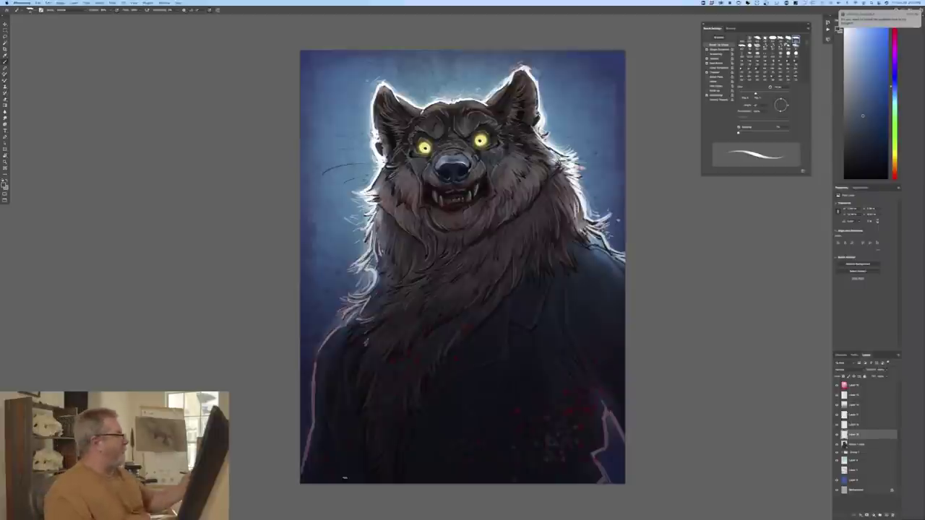
Step: Choose a greyish mauve foreground colour by sampling the fur edge beside the werewolf's cheek
click(5, 184)
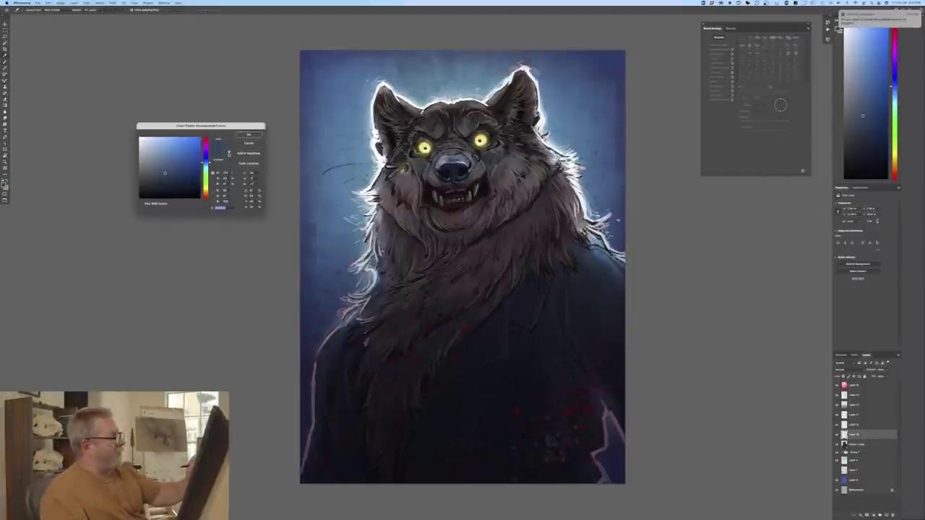
click(383, 204)
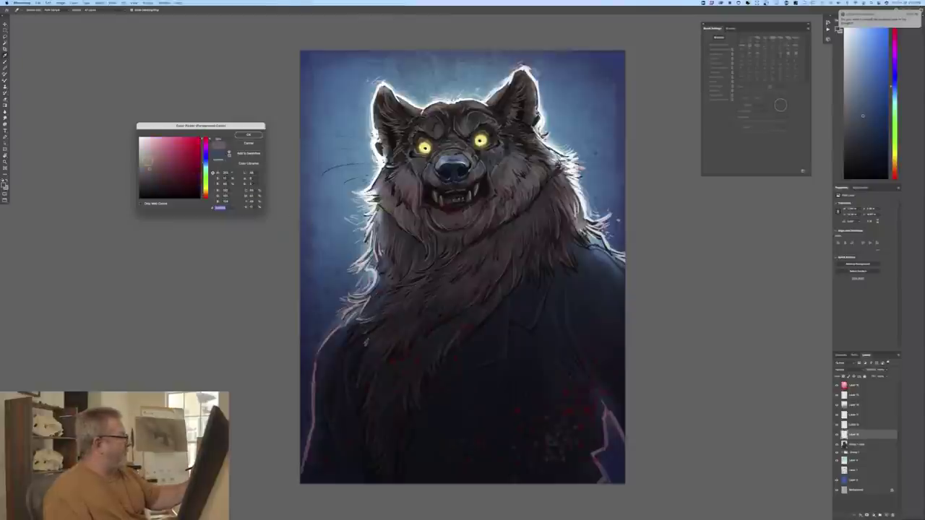
key(Return)
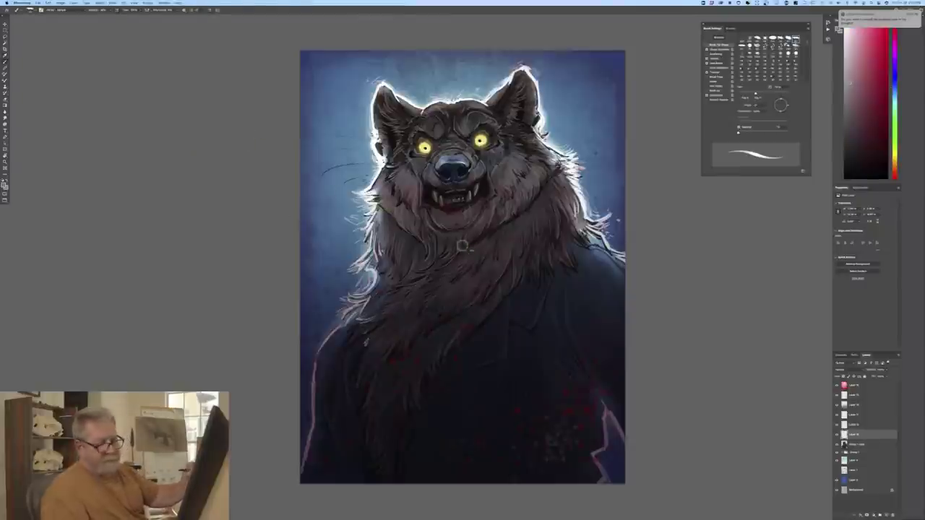
Step: Try painting mauve strokes with an enlarged brush over the fur on a new layer beneath the red texture, and delete that layer
click(857, 396)
click(885, 513)
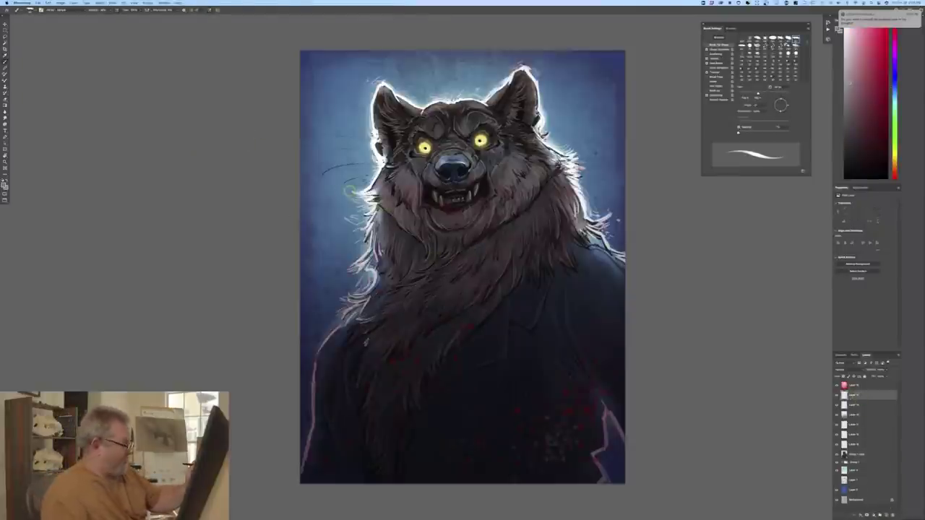
key(bracketright)
key(bracketright)
key(bracketright)
key(bracketright)
key(bracketright)
key(bracketright)
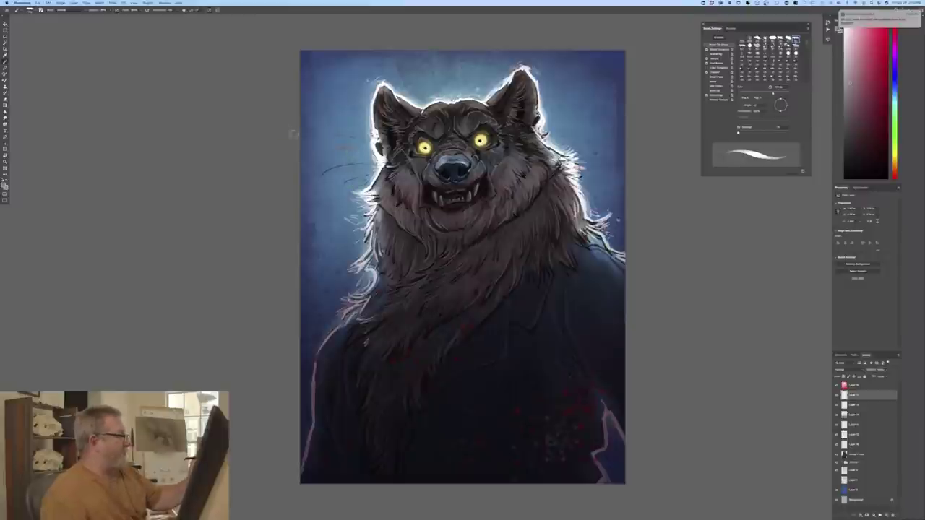
drag(382, 170, 364, 174)
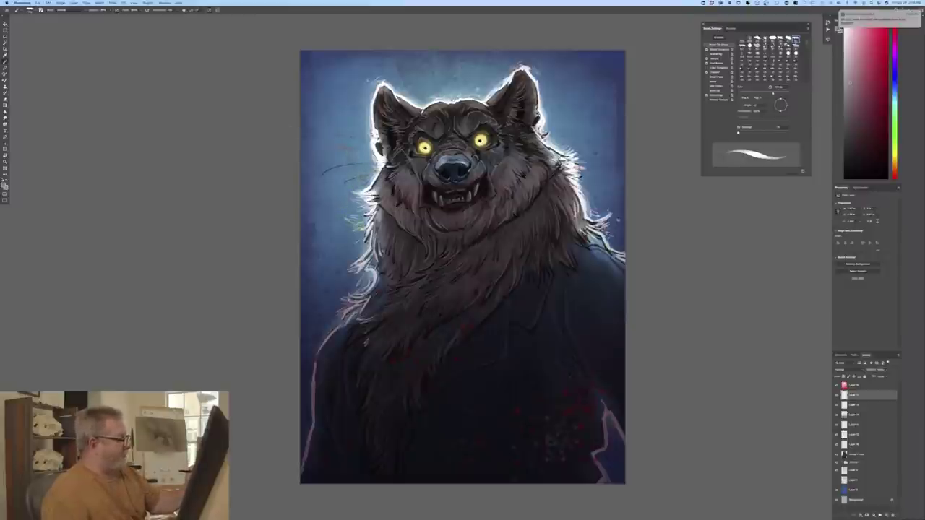
drag(390, 295, 451, 347)
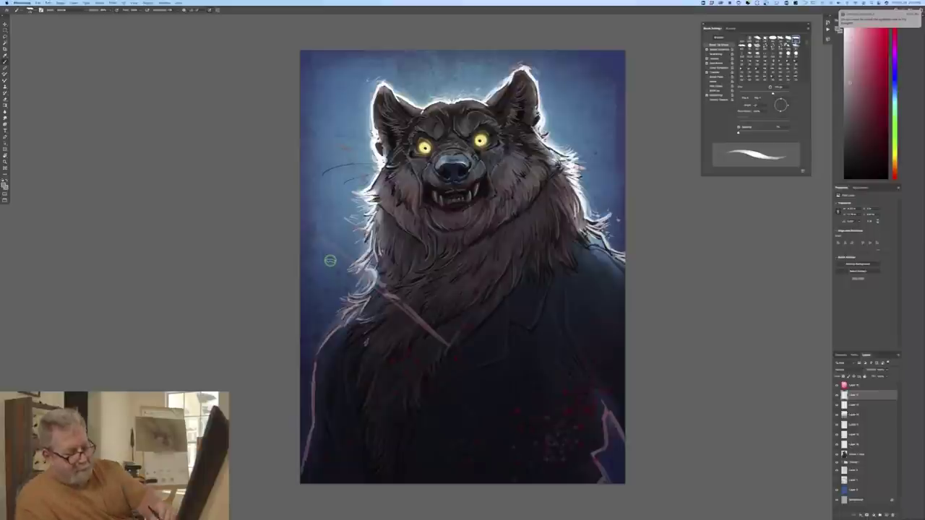
drag(858, 395, 892, 514)
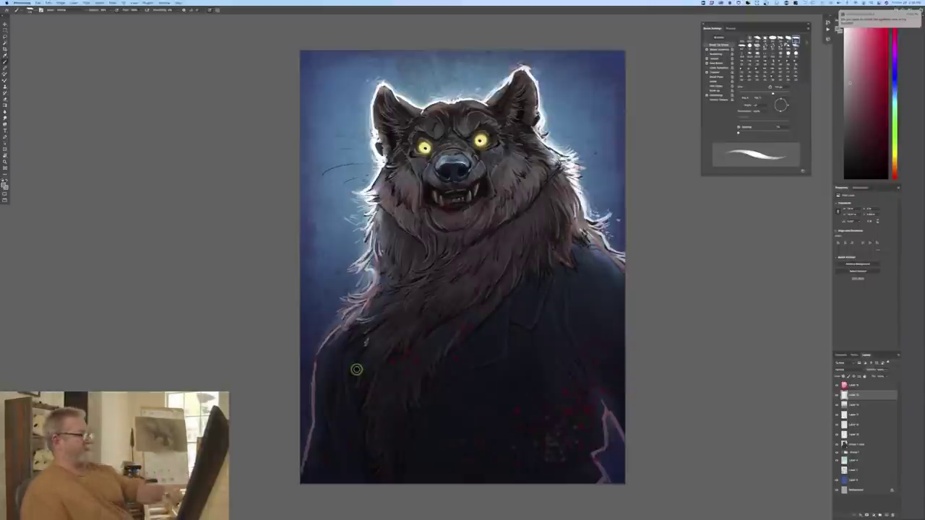
key(bracketleft)
key(bracketleft)
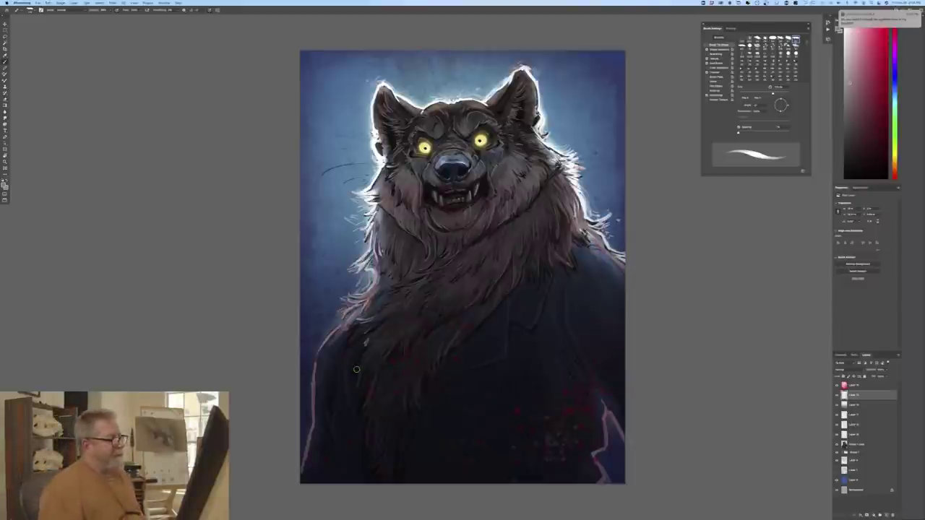
key(super+minus)
key(super+minus)
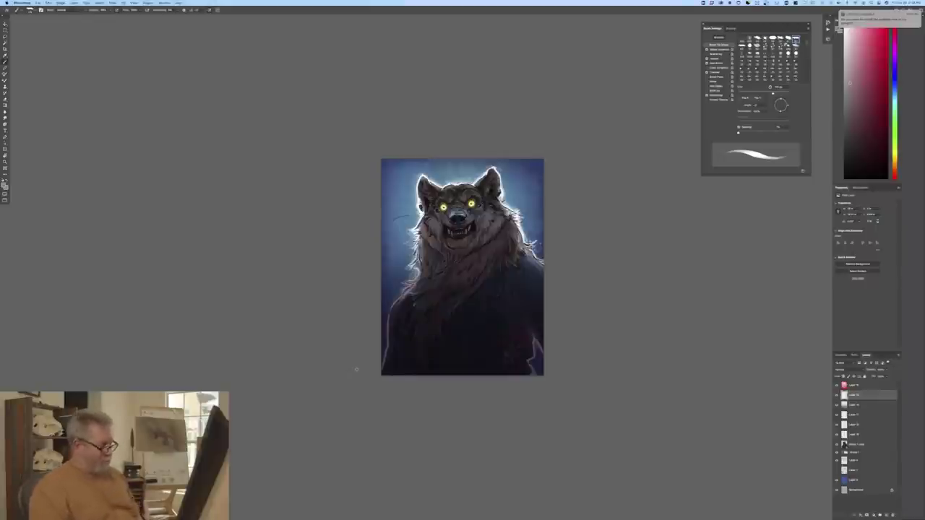
key(super+plus)
key(super+plus)
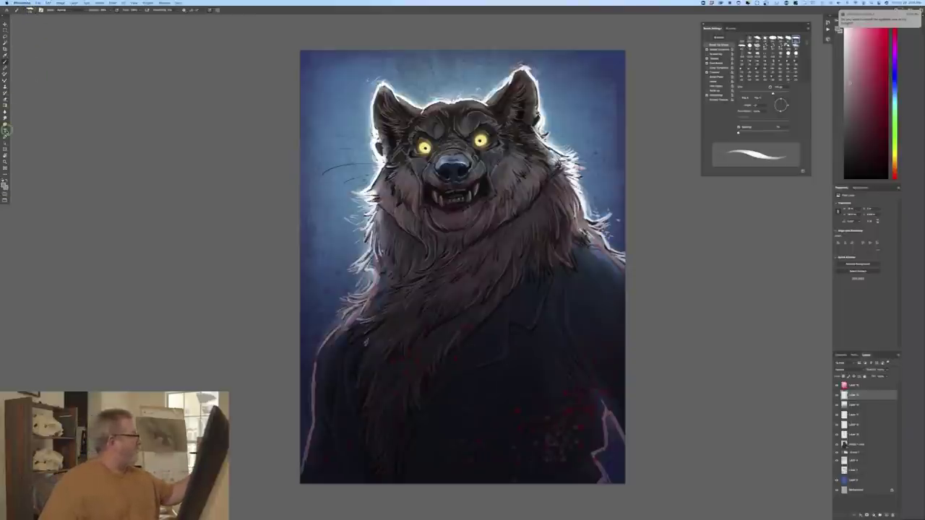
Step: Set the Type tool's font to a serif typeface with all-capital letters
click(6, 130)
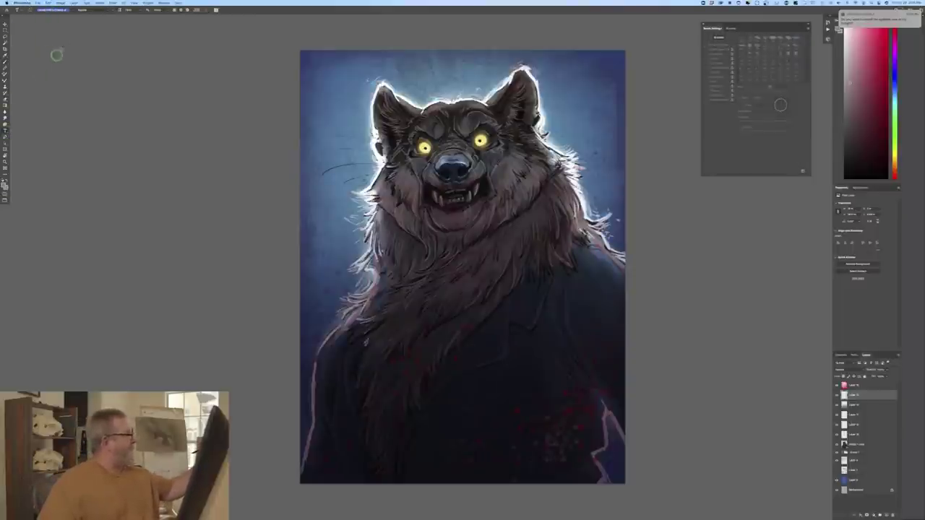
click(71, 12)
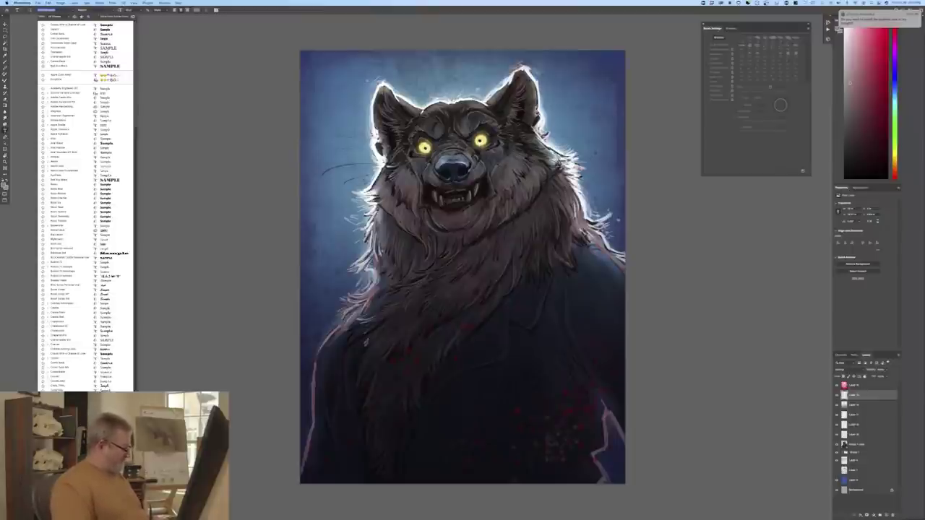
key(Down)
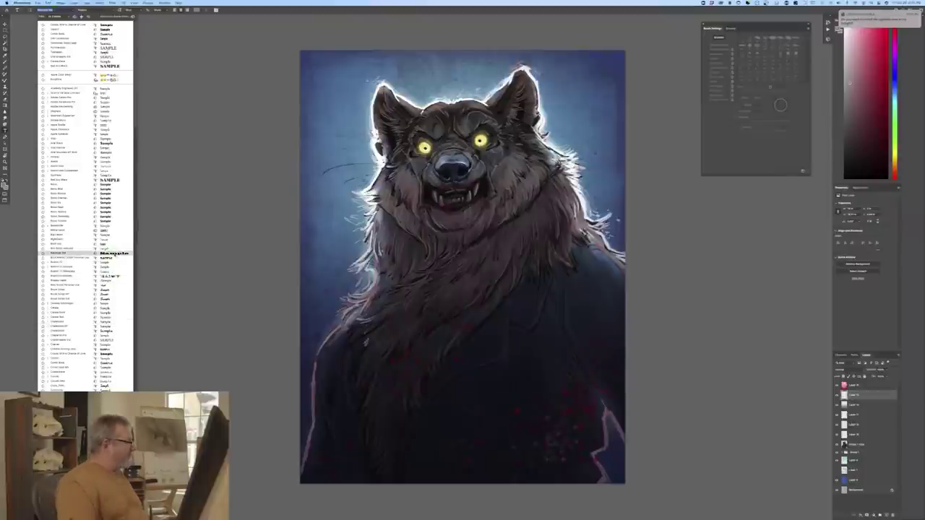
key(Up)
key(Up)
key(Up)
key(Up)
key(Up)
key(Up)
key(Up)
key(Up)
key(Up)
key(Up)
key(Up)
key(Up)
key(Up)
key(Up)
key(Up)
key(Up)
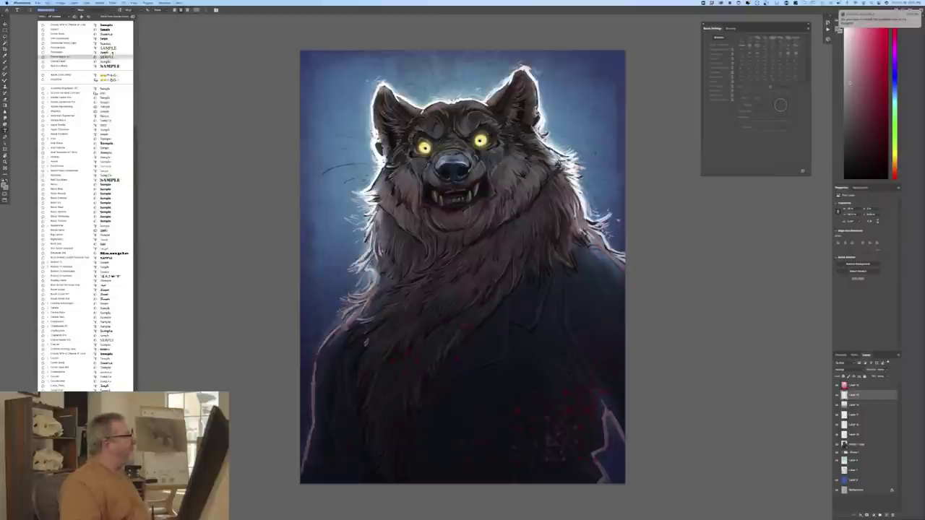
click(110, 48)
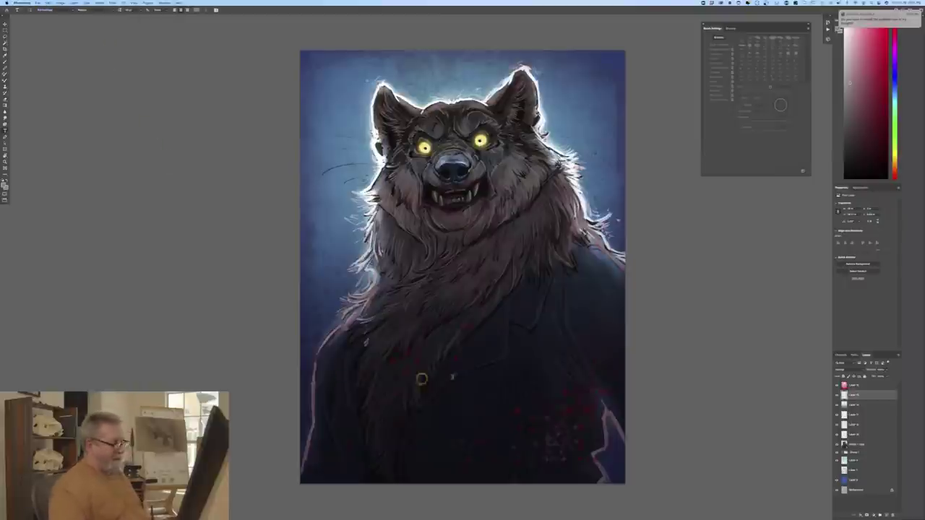
Step: Start a centred text line over the lower chest with a larger font size and a deep red text colour
click(455, 360)
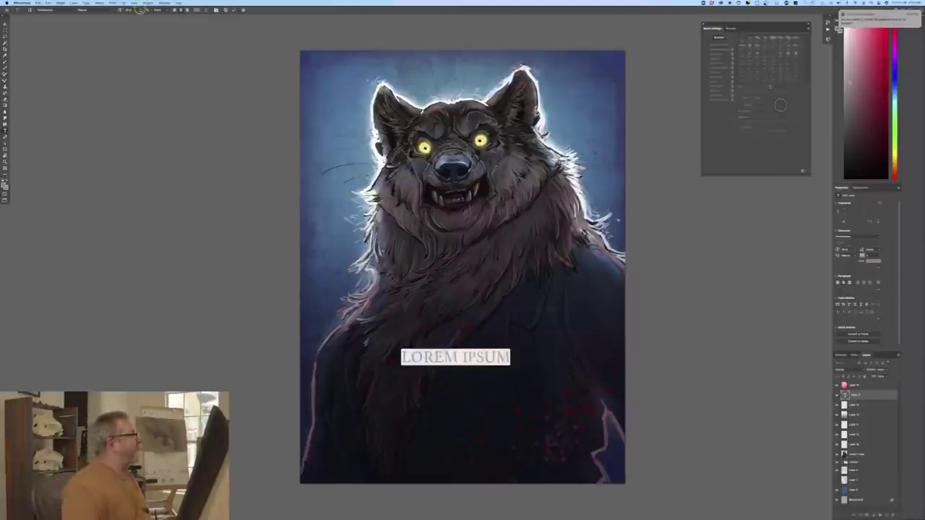
drag(139, 10, 137, 86)
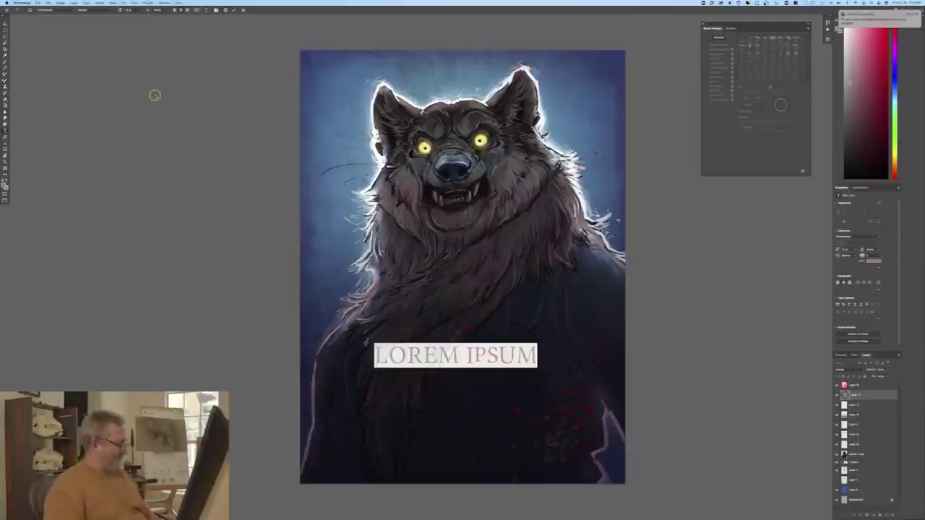
click(4, 184)
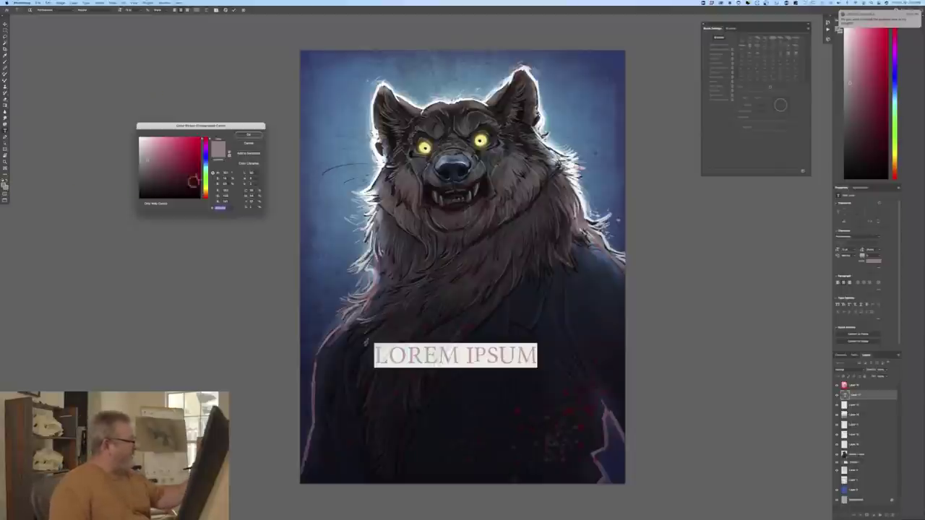
click(198, 163)
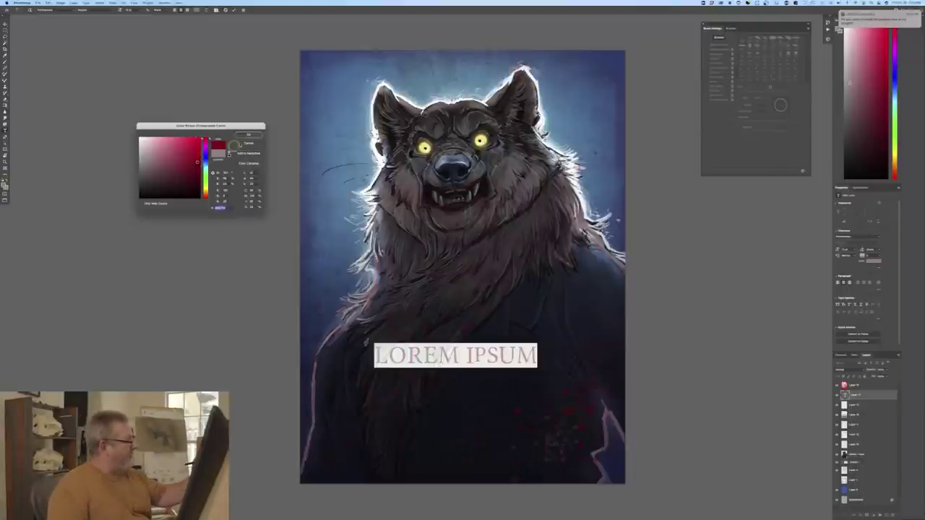
click(248, 135)
Step: Enter the greeting HAPPY HALLOWEEN! on two lines, with HAPPY above HALLOWEEN!
text(HAPPY HALLOWEEN!)
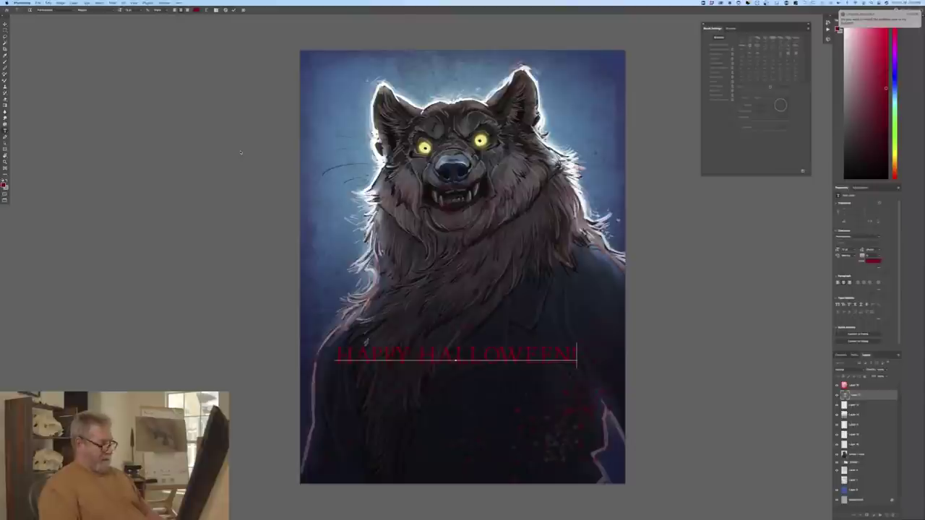
key(BackSpace)
key(BackSpace)
key(BackSpace)
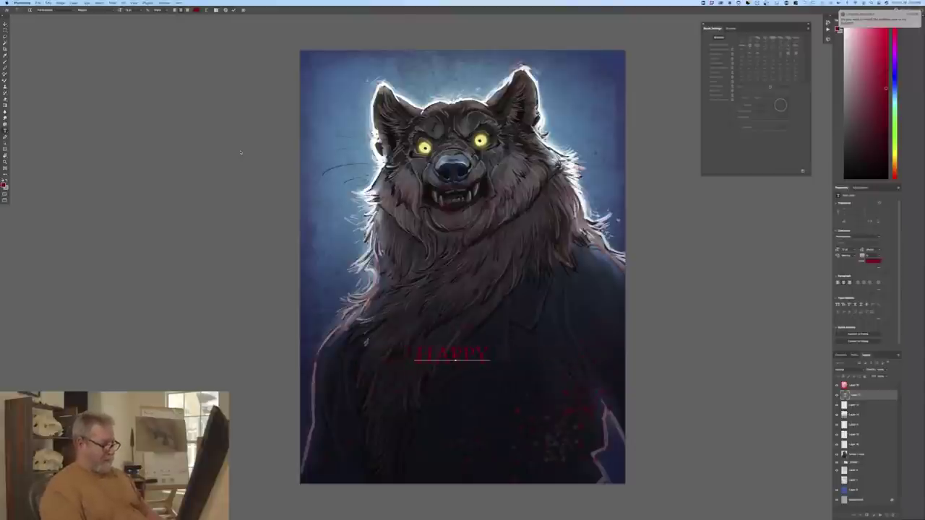
key(Return)
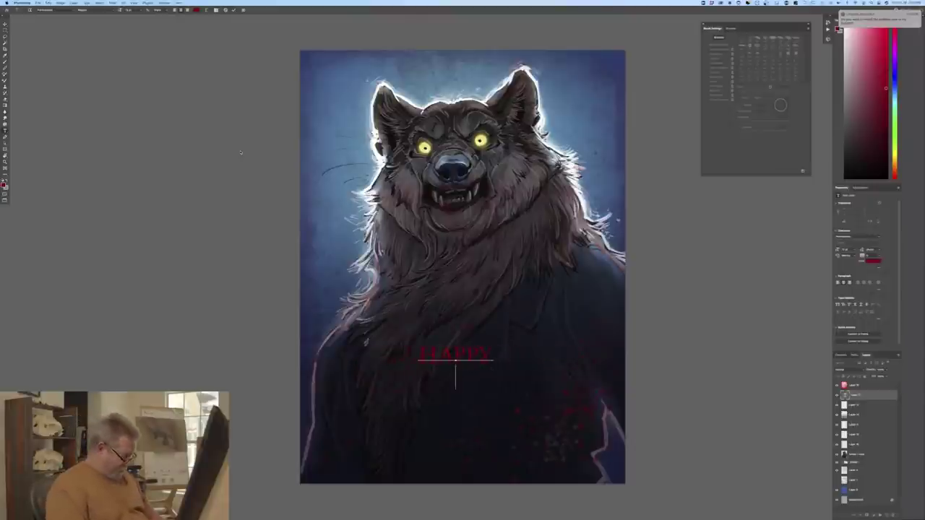
text(HALLO)
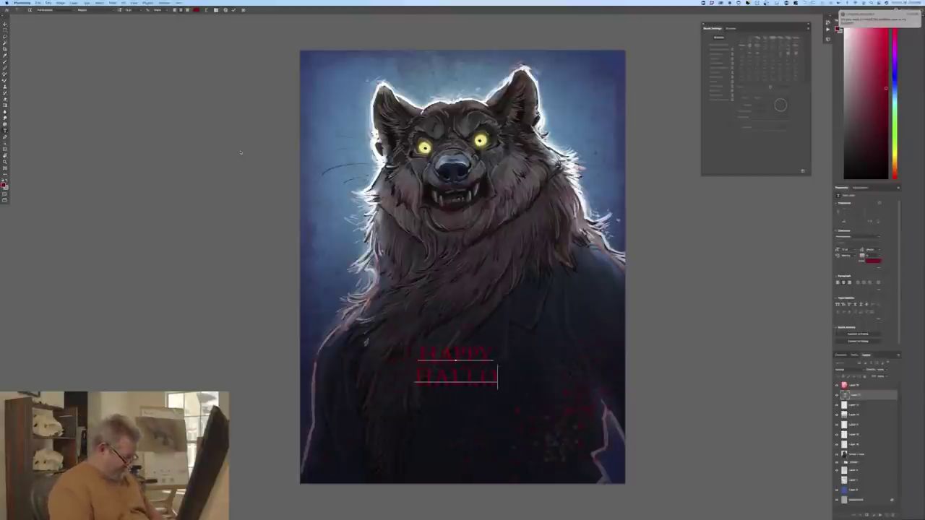
text(WEEN!)
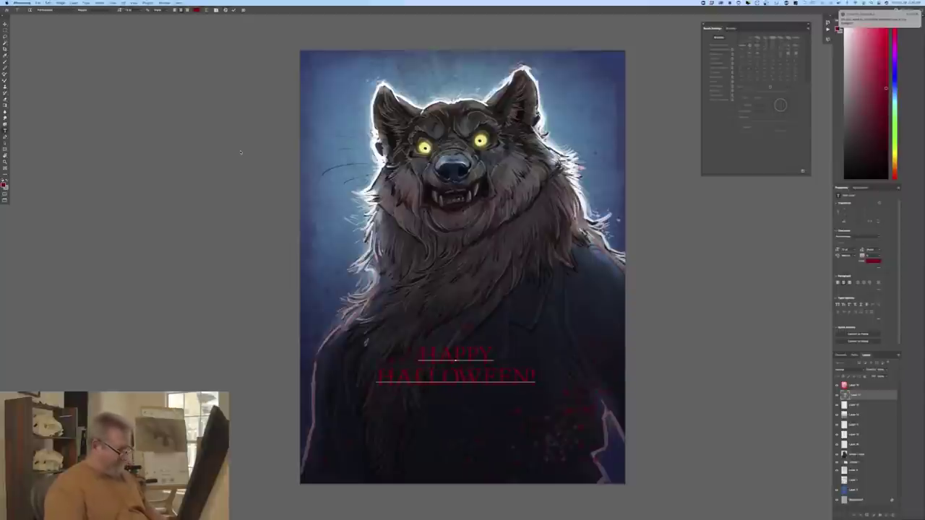
Step: Scale up the HAPPY HALLOWEEN! text to span nearly the full canvas width across the dark coat
click(47, 3)
click(60, 105)
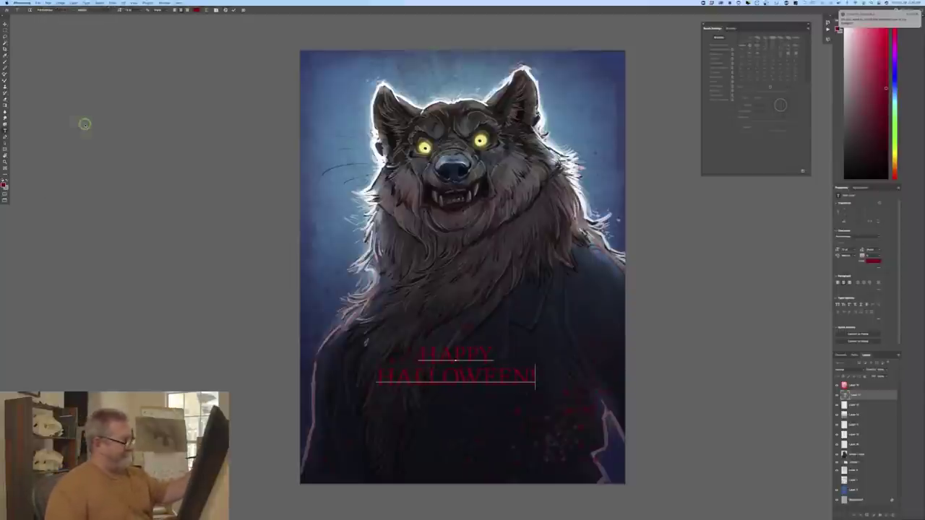
drag(374, 342, 312, 325)
drag(535, 388, 598, 417)
drag(342, 349, 341, 344)
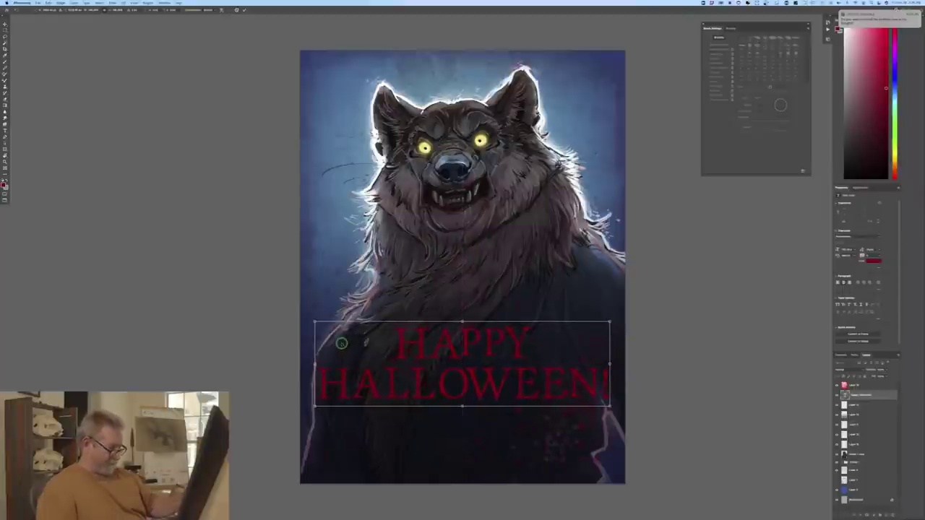
key(Return)
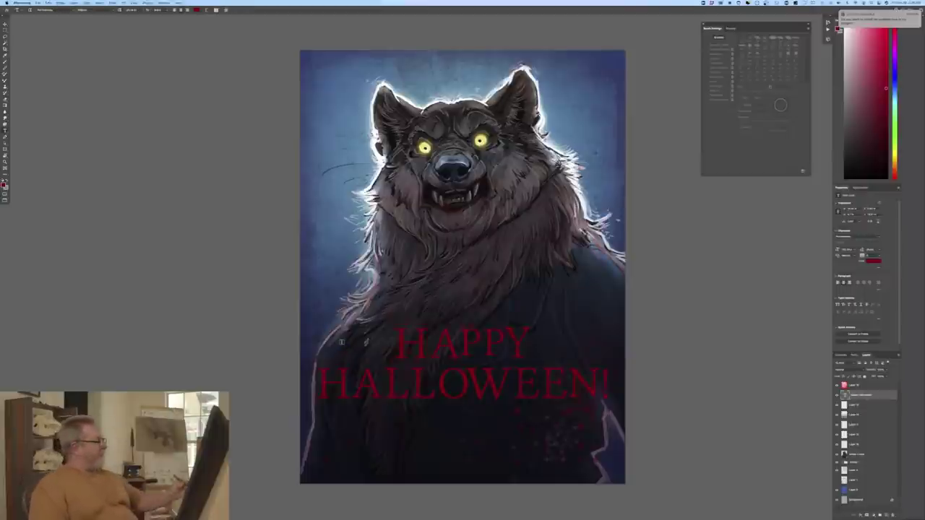
Step: Add a new layer above the HAPPY HALLOWEEN! text and reduce the brush to a thin signature size
key(b)
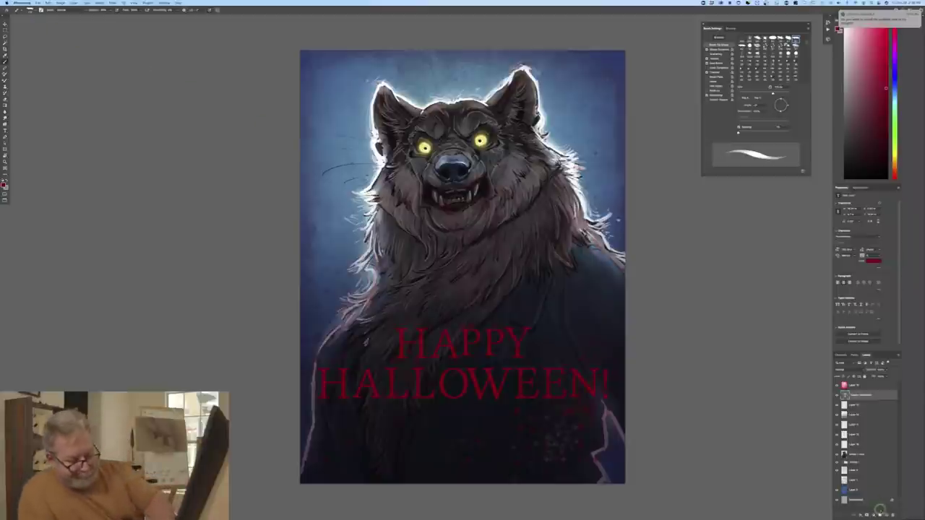
click(880, 515)
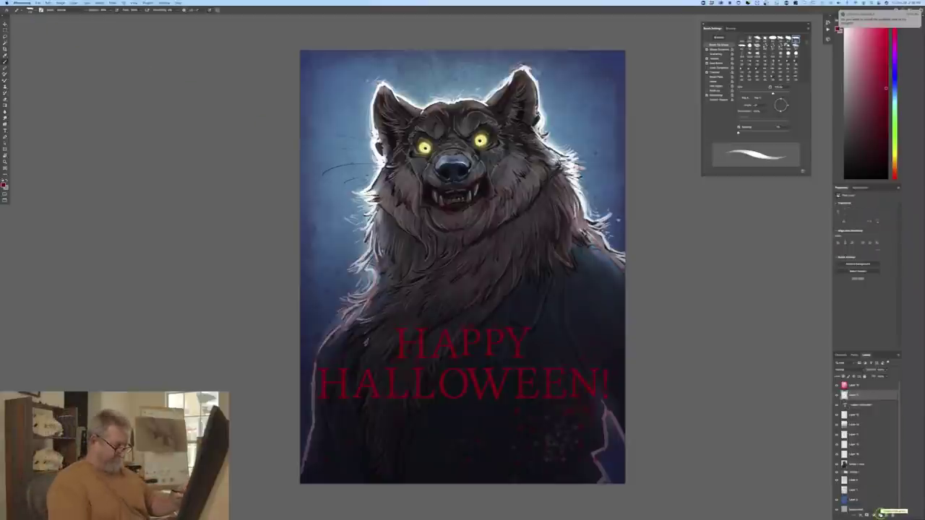
key(super+plus)
key(super+plus)
drag(165, 268, 122, 97)
scroll(122, 97, down, 3)
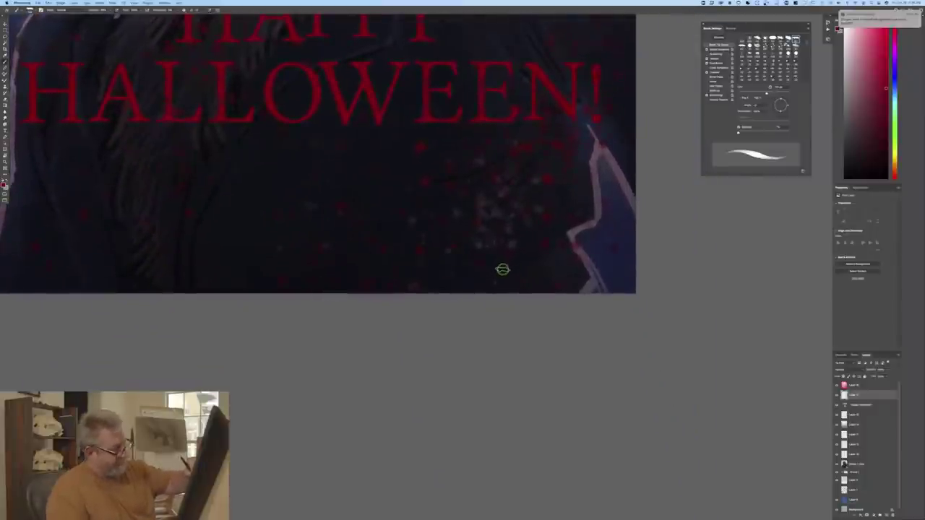
key(bracketleft)
key(bracketleft)
key(bracketleft)
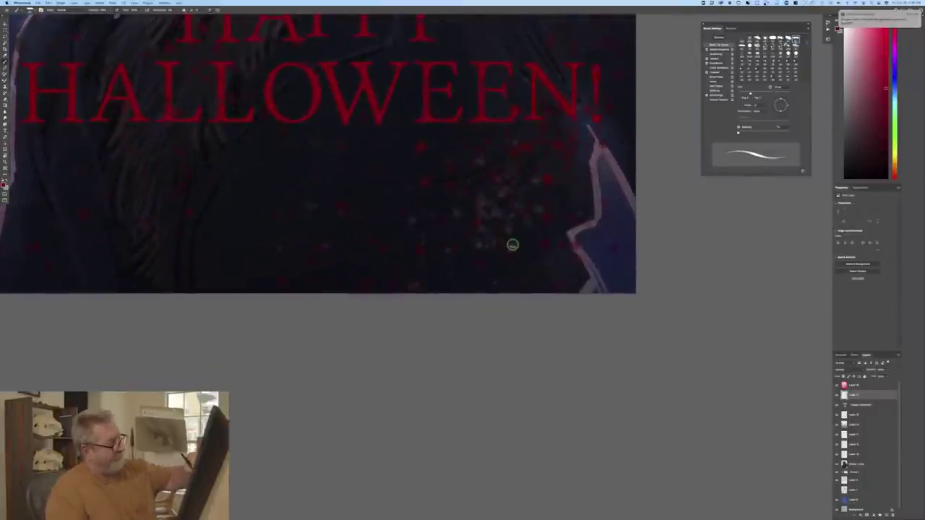
Step: Try writing a red signature below the grey speckles on the lower coat, and undo the strokes
drag(494, 261, 496, 260)
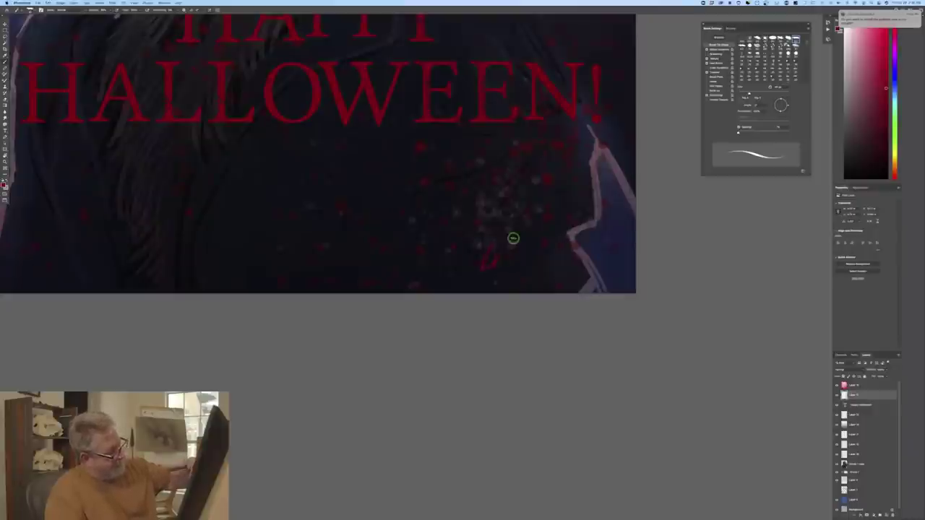
key(super+z)
key(super+z)
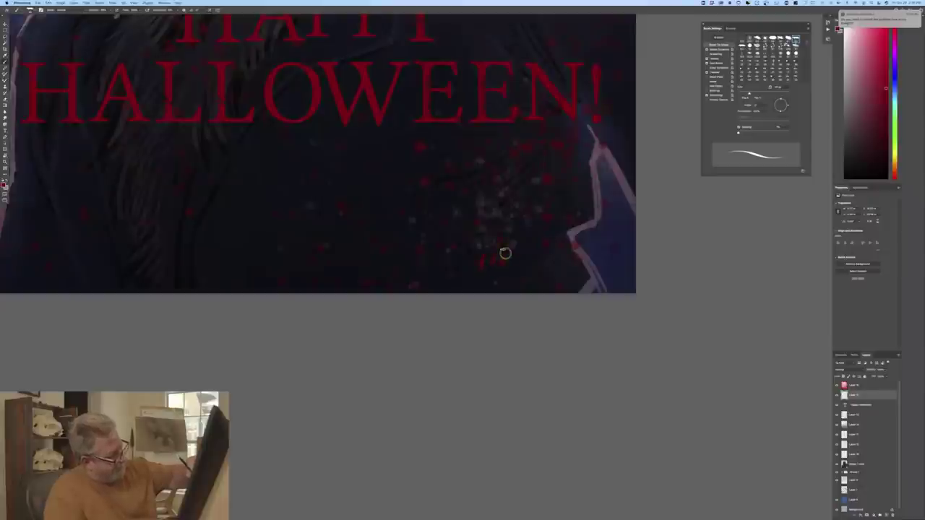
key(super+z)
key(super+z)
key(super+z)
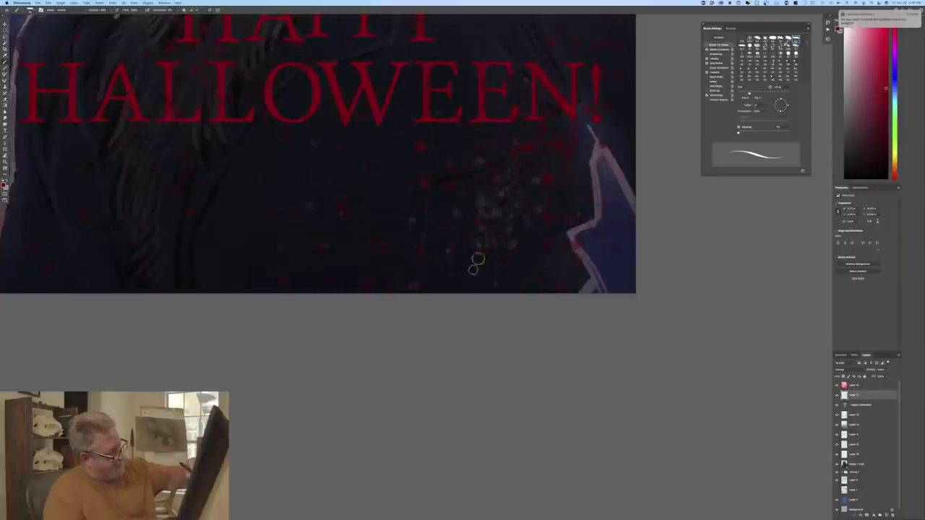
Step: Sign the artwork in small red handwriting with a finer brush, below the speckles beside the jagged sleeve edge
key(bracketleft)
key(bracketleft)
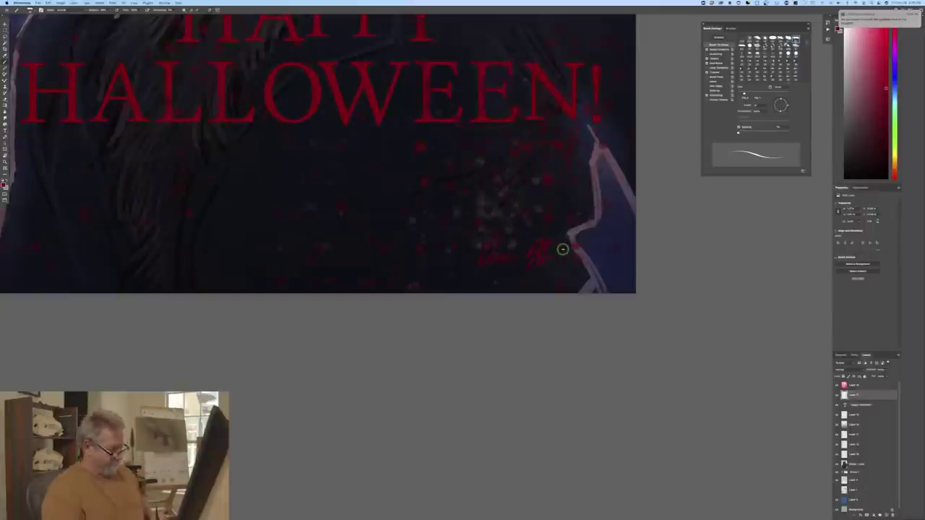
key(super+minus)
key(super+minus)
key(super+minus)
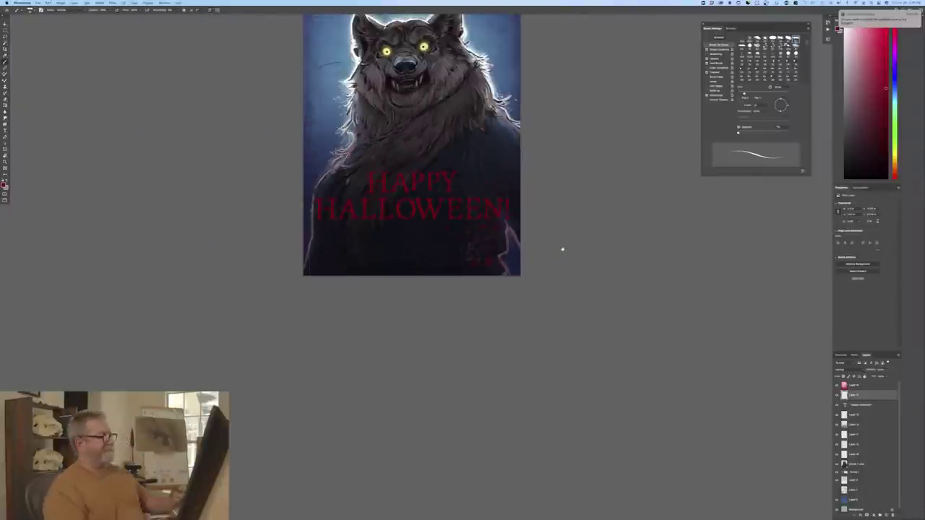
drag(208, 329, 237, 386)
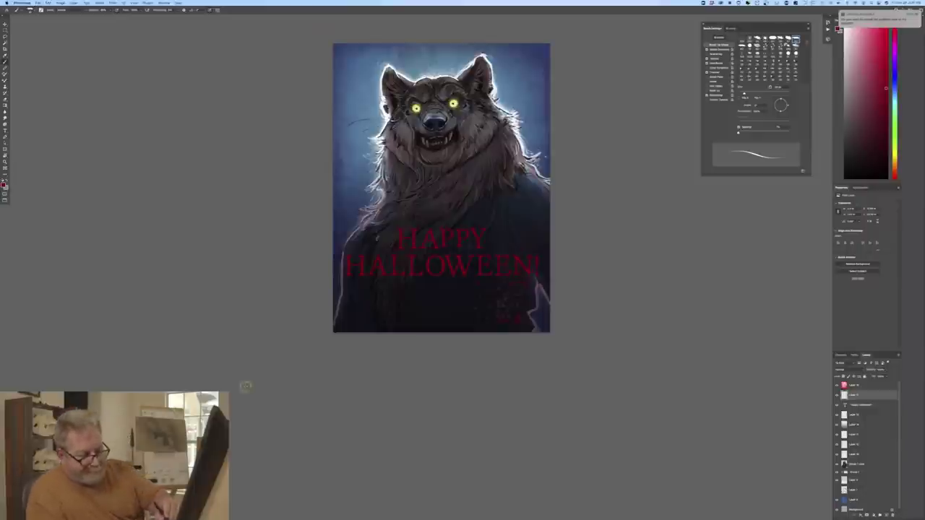
Step: On a new layer above the signature, paint a thin deep red border just inside the canvas edges
click(887, 514)
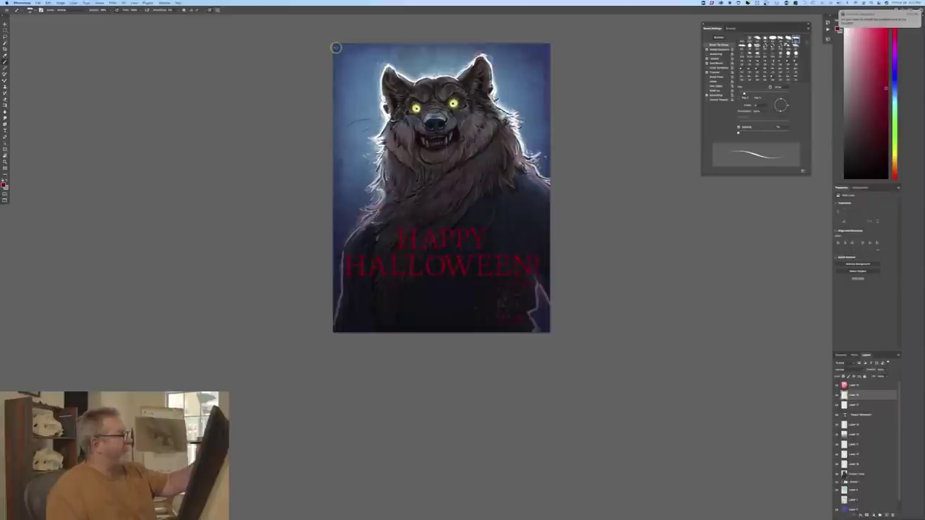
drag(336, 48, 340, 331)
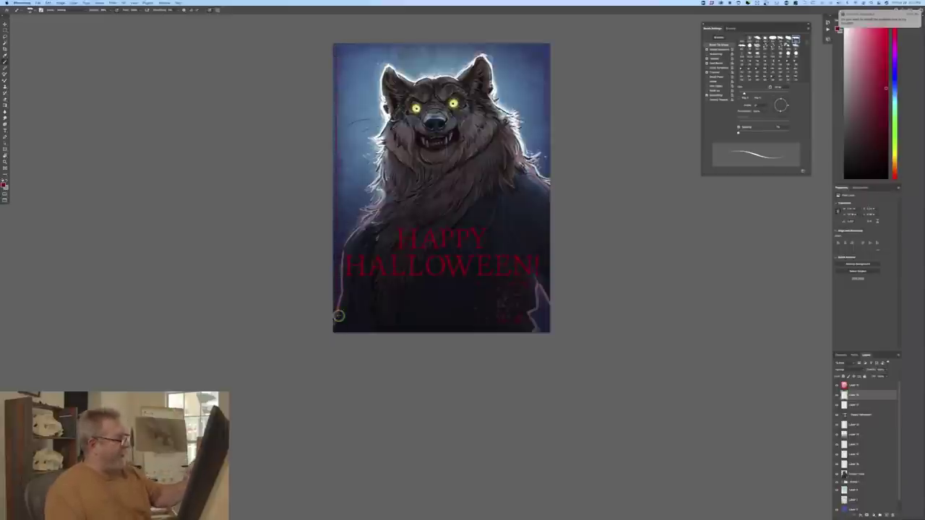
drag(545, 48, 525, 48)
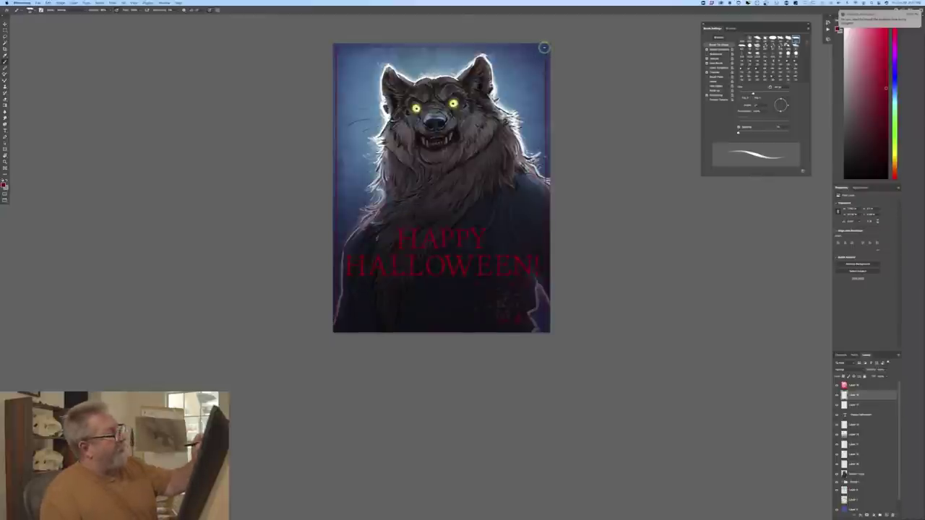
drag(544, 48, 336, 47)
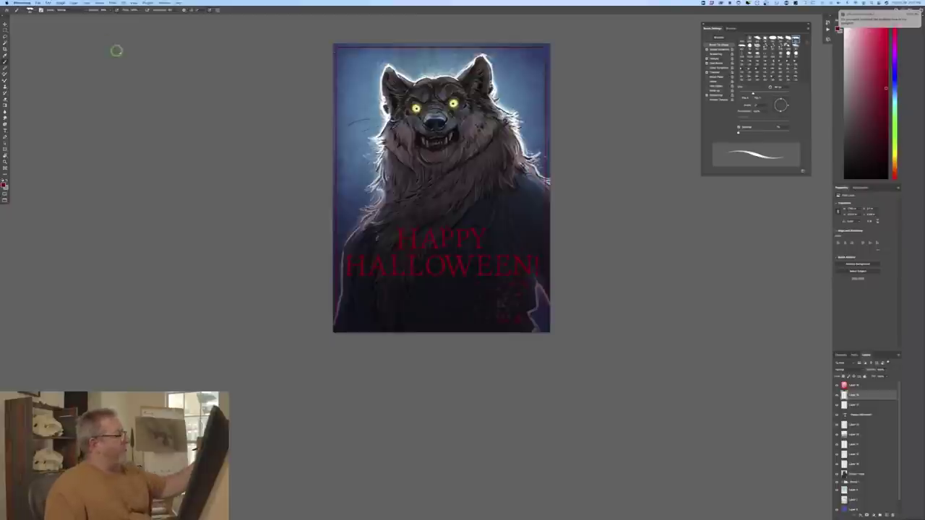
Step: Move the HAPPY HALLOWEEN! text slightly lower on the werewolf's dark coat
click(860, 414)
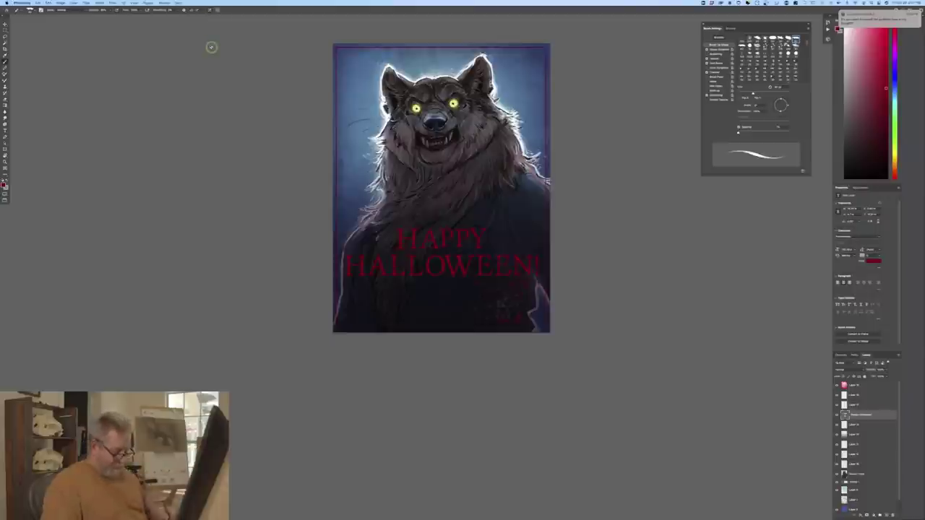
click(5, 24)
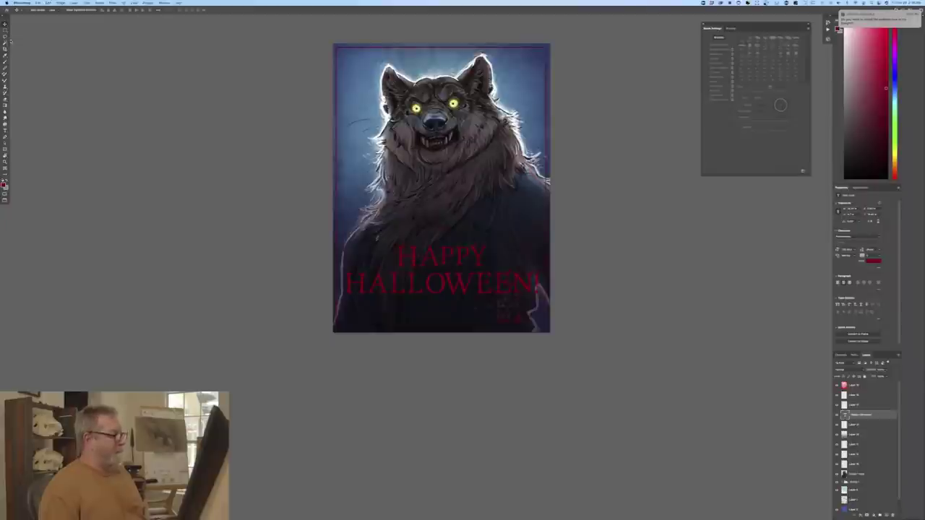
key(super+0)
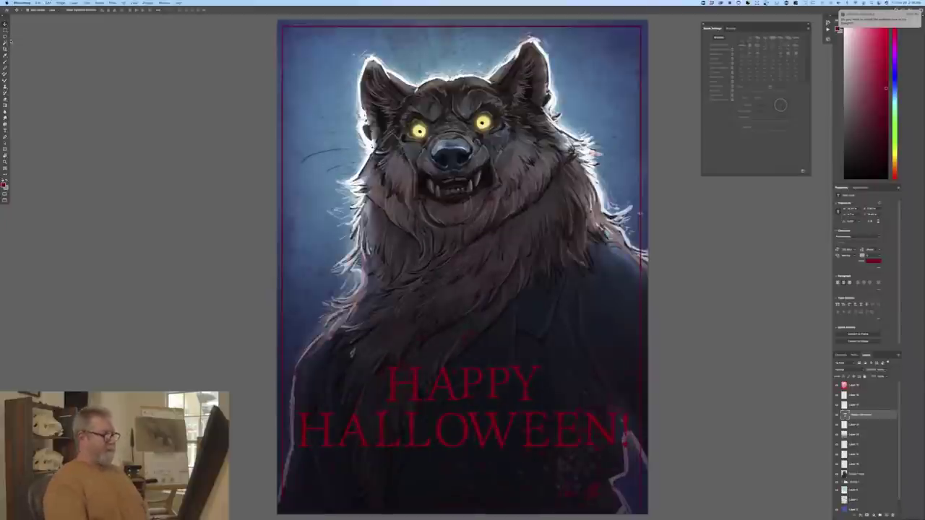
Step: Review the poster full screen, then examine the werewolf's face, fur, lettering, signature and border up close
key(f)
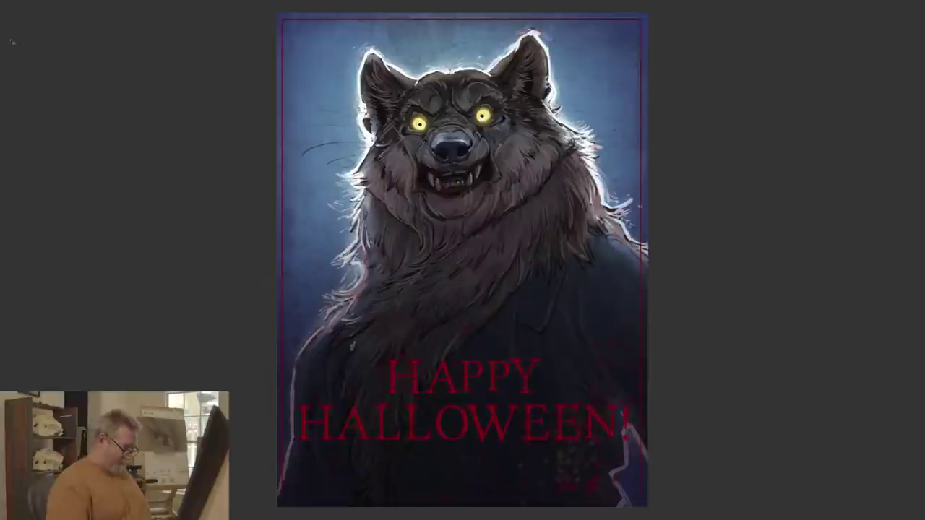
key(super+0)
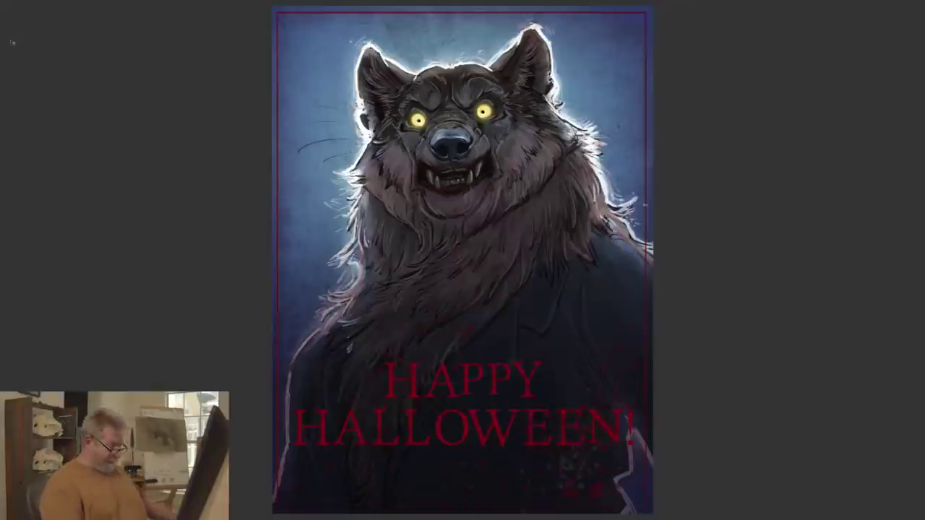
key(ctrl+plus)
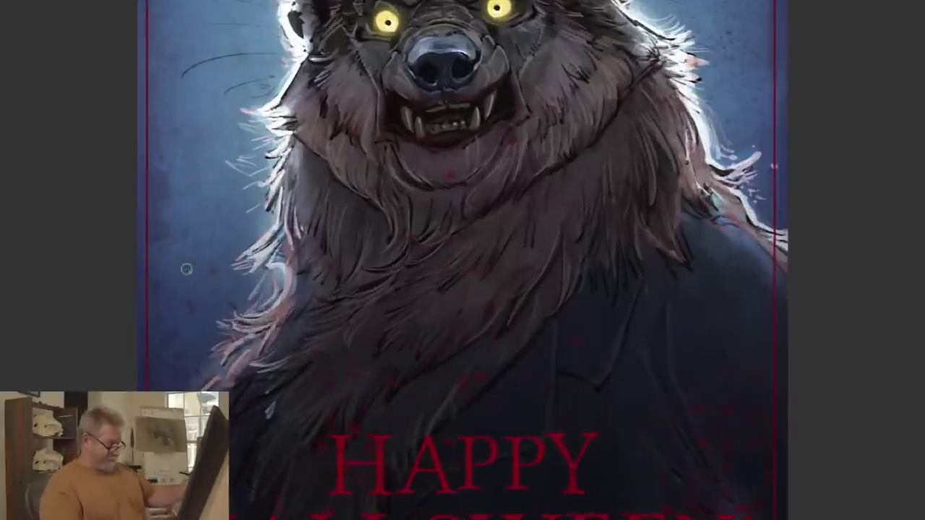
key(ctrl+plus)
drag(182, 238, 179, 407)
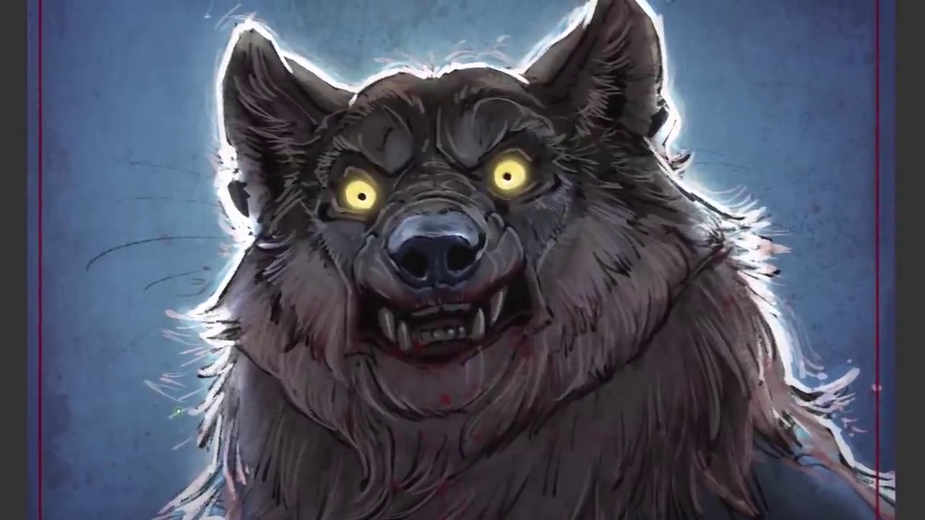
drag(184, 384, 176, 255)
scroll(226, 333, down, 8)
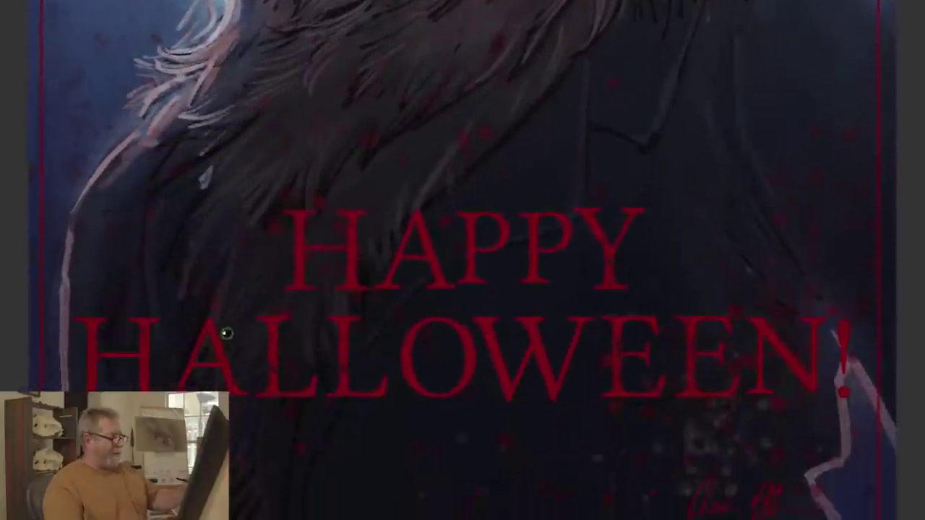
drag(227, 333, 220, 315)
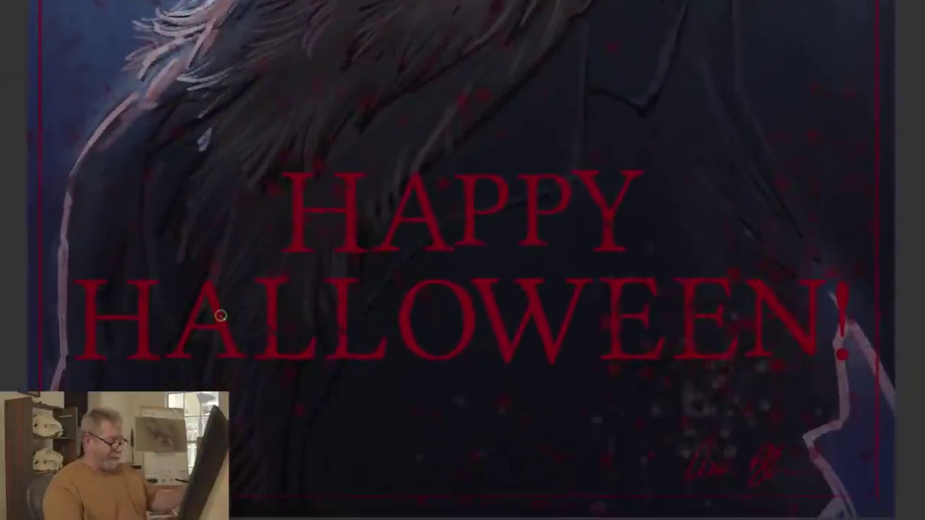
key(ctrl+0)
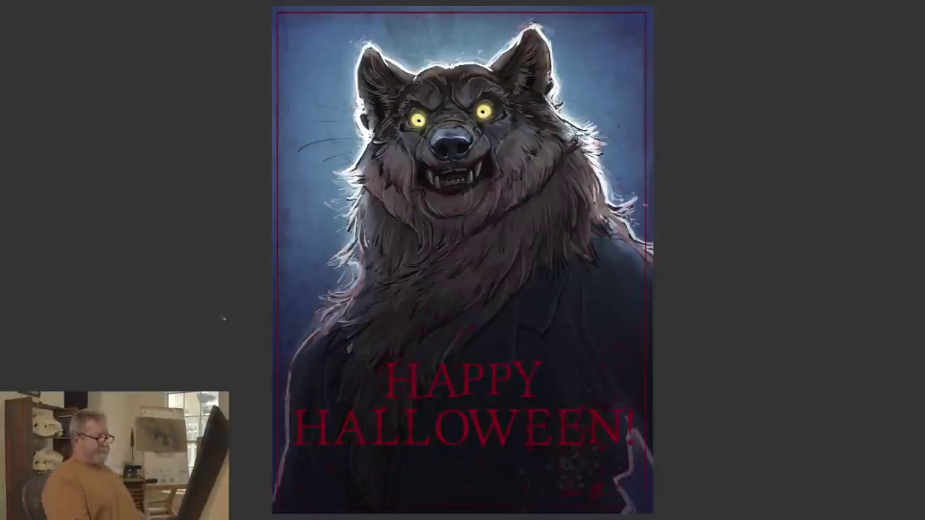
key(ctrl+minus)
key(ctrl+plus)
key(ctrl+plus)
key(ctrl+plus)
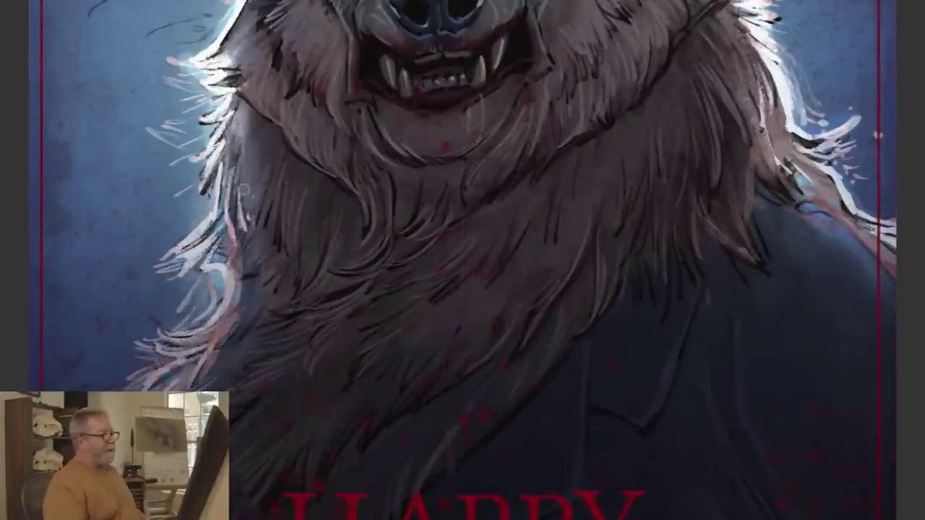
scroll(434, 255, up, 5)
scroll(433, 256, down, 1)
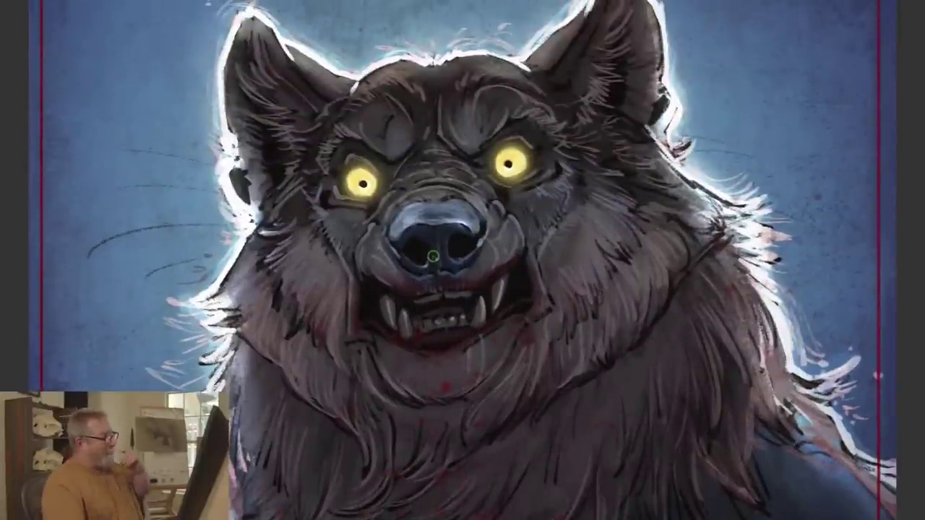
scroll(432, 256, up, 1)
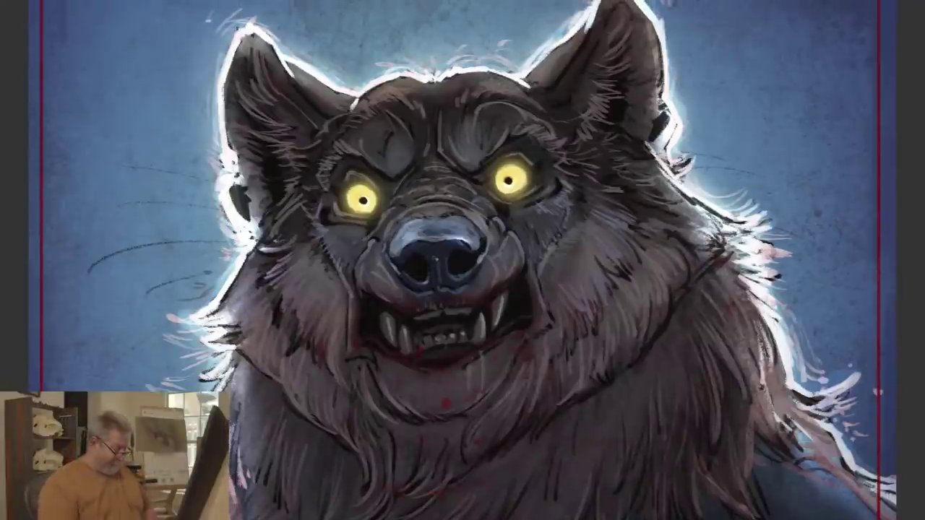
key(ctrl+0)
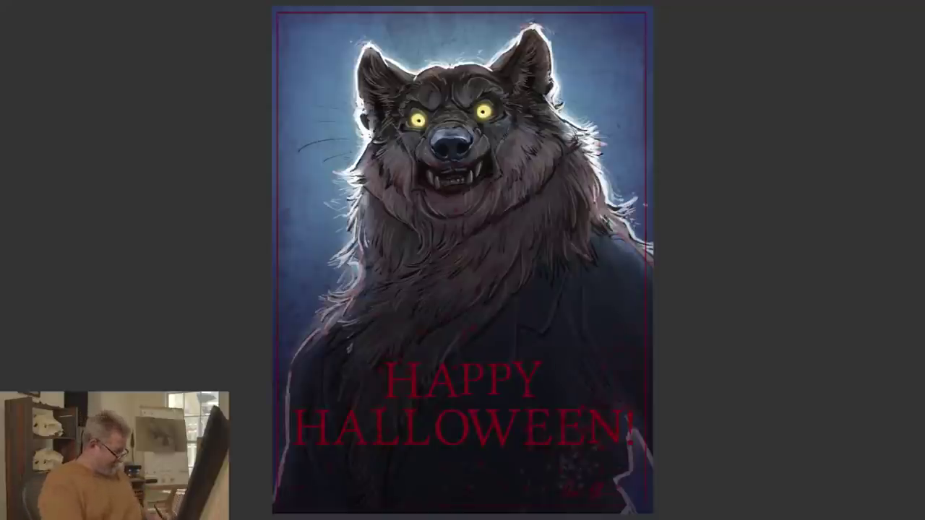
key(f)
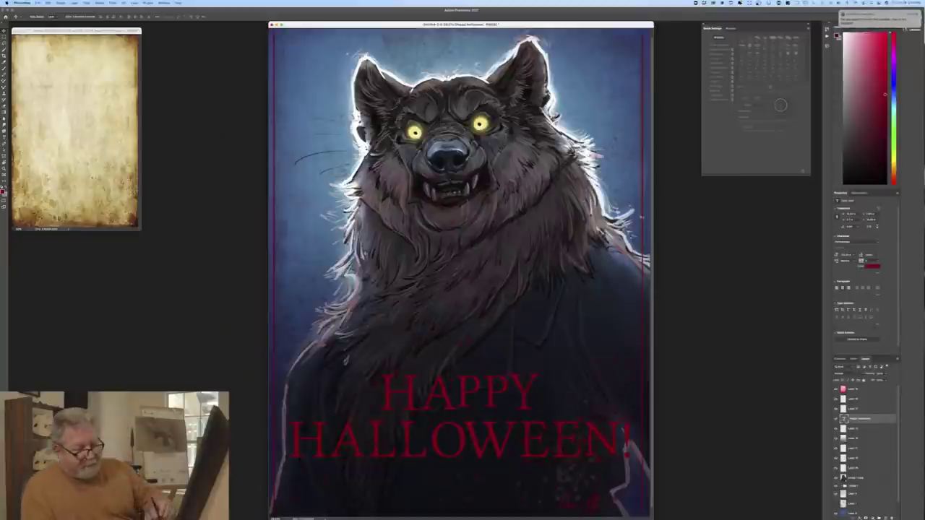
Step: Add a new layer above the red border layer and choose a pale blue painting colour
click(853, 398)
click(877, 516)
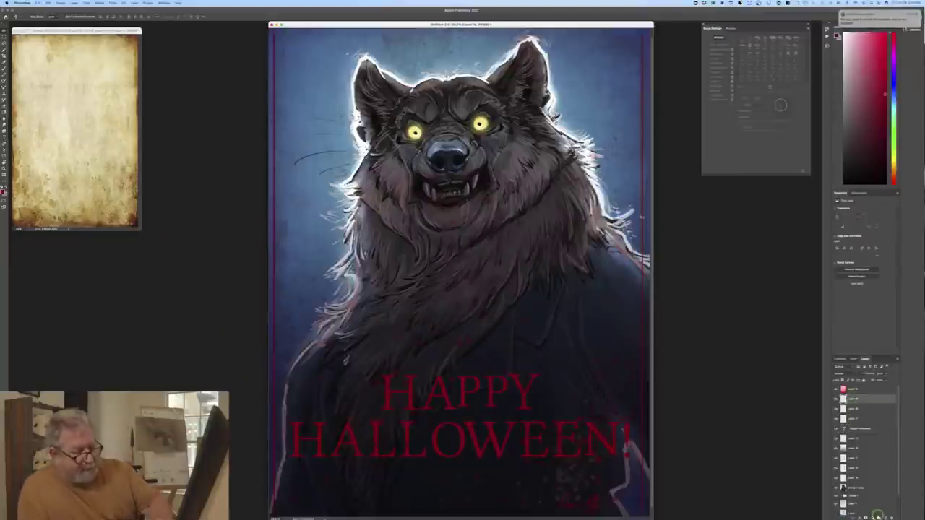
click(5, 193)
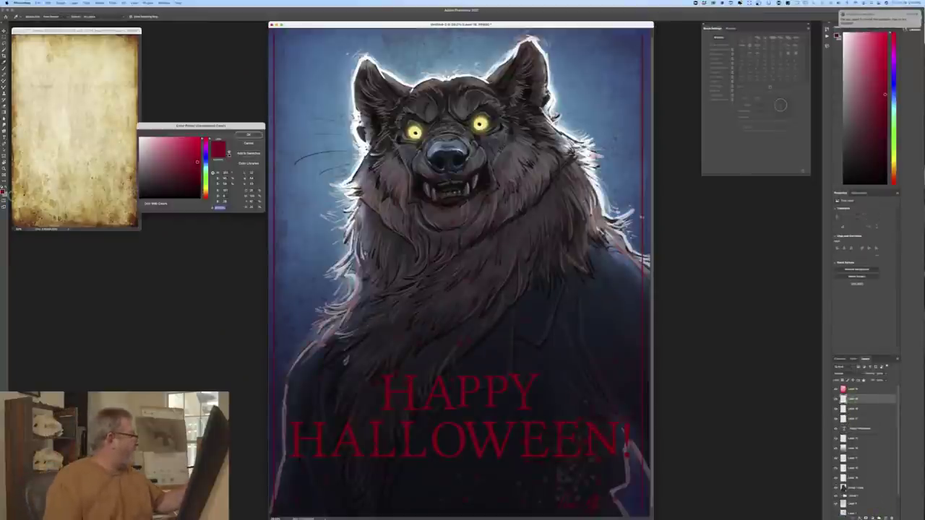
click(306, 241)
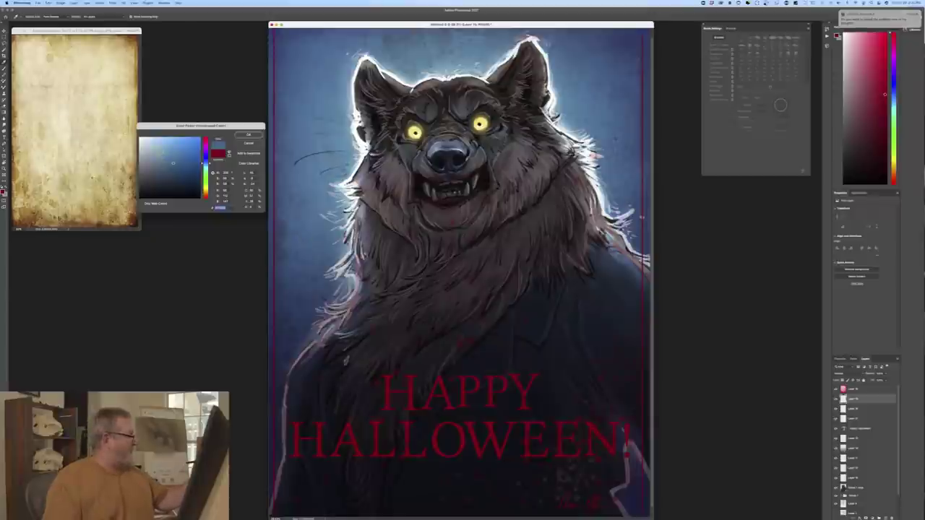
click(247, 135)
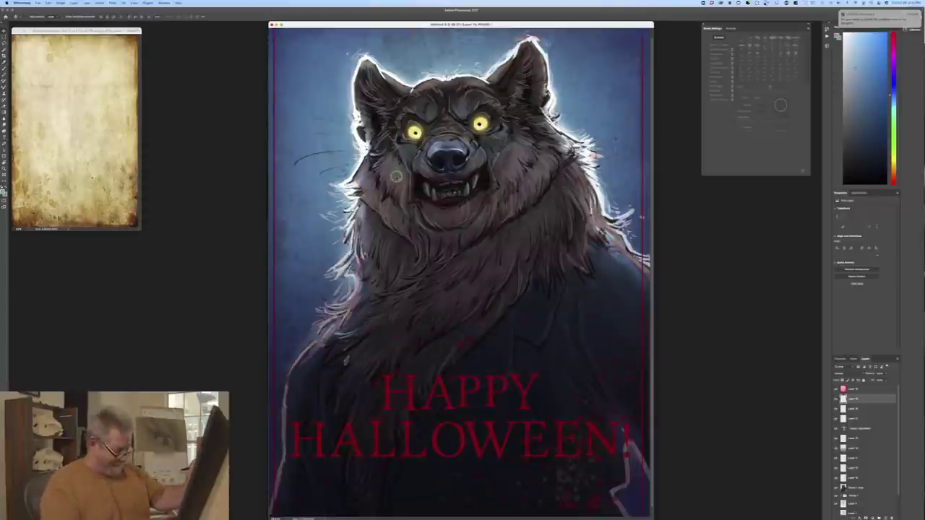
Step: Brush thin pale whiskers sweeping outward from the muzzle across the werewolf's cheek fur, and check the whole poster full screen
key(b)
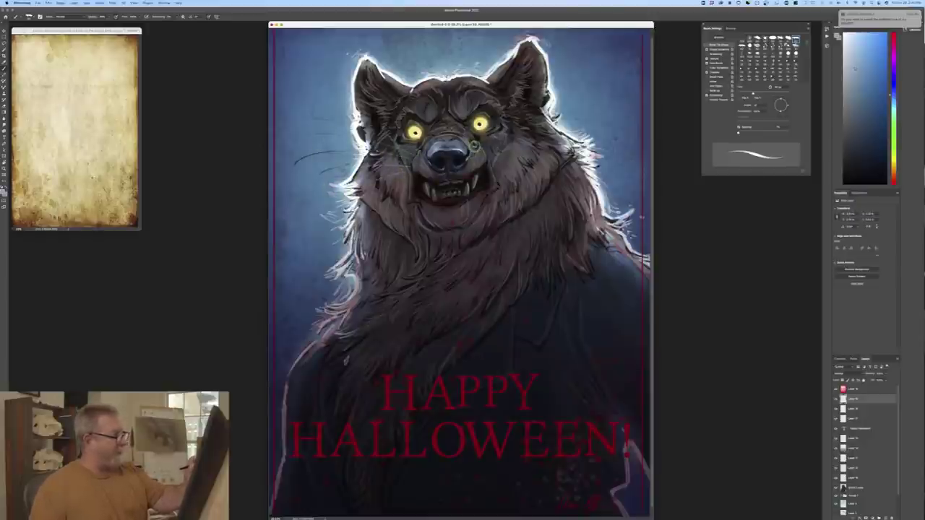
drag(477, 148, 541, 127)
drag(480, 154, 550, 138)
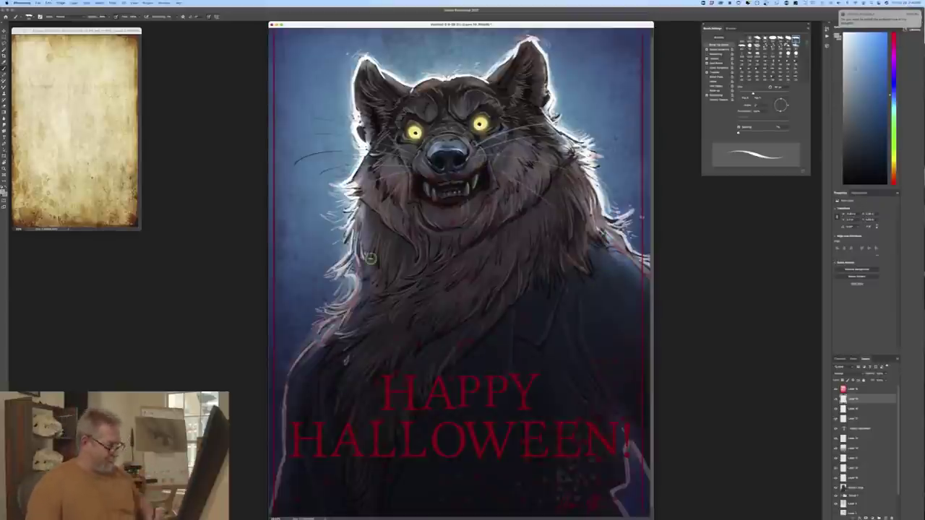
key(super+minus)
key(super+minus)
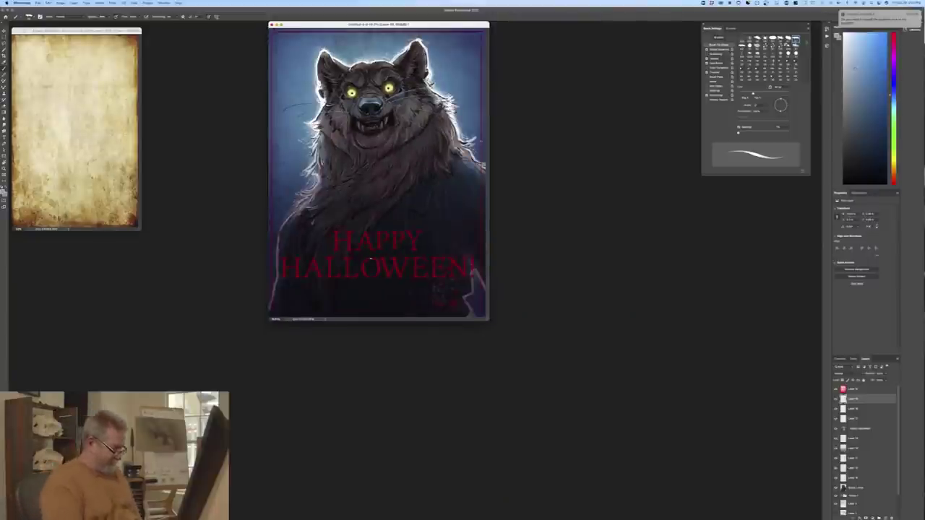
key(f)
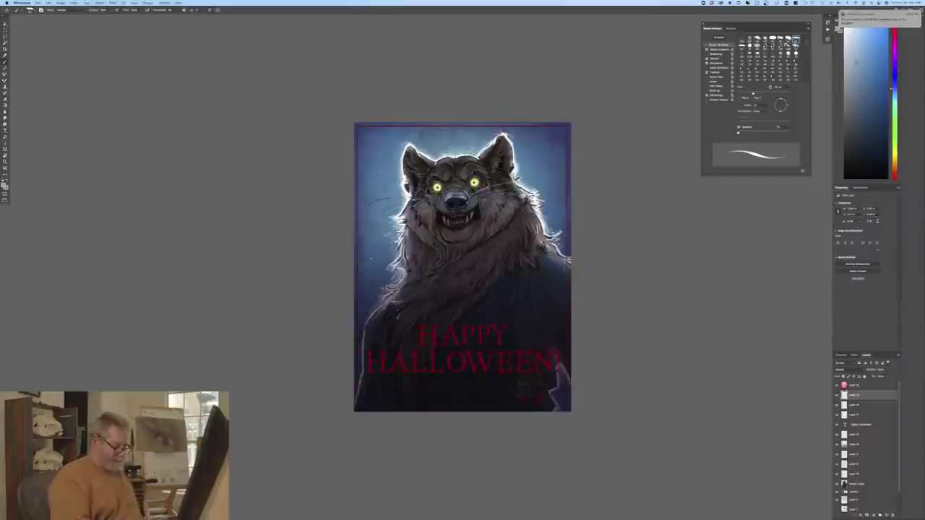
key(f)
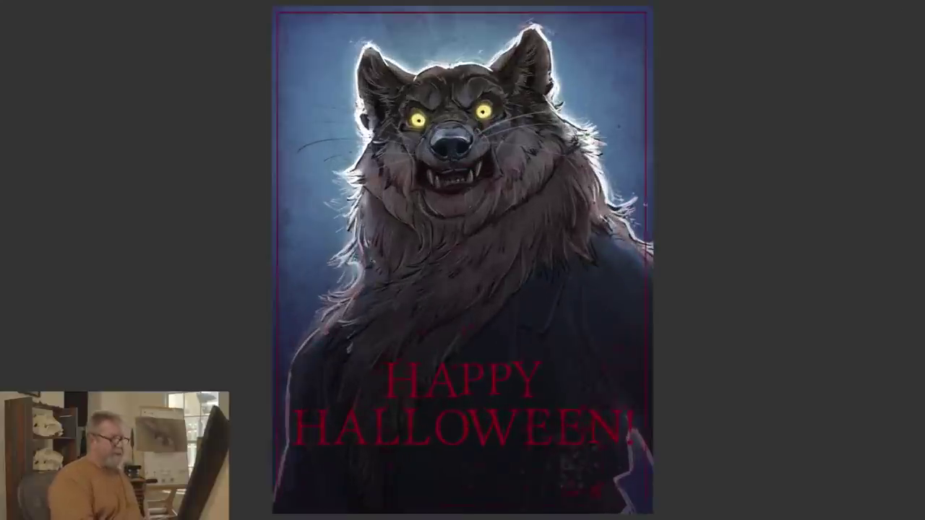